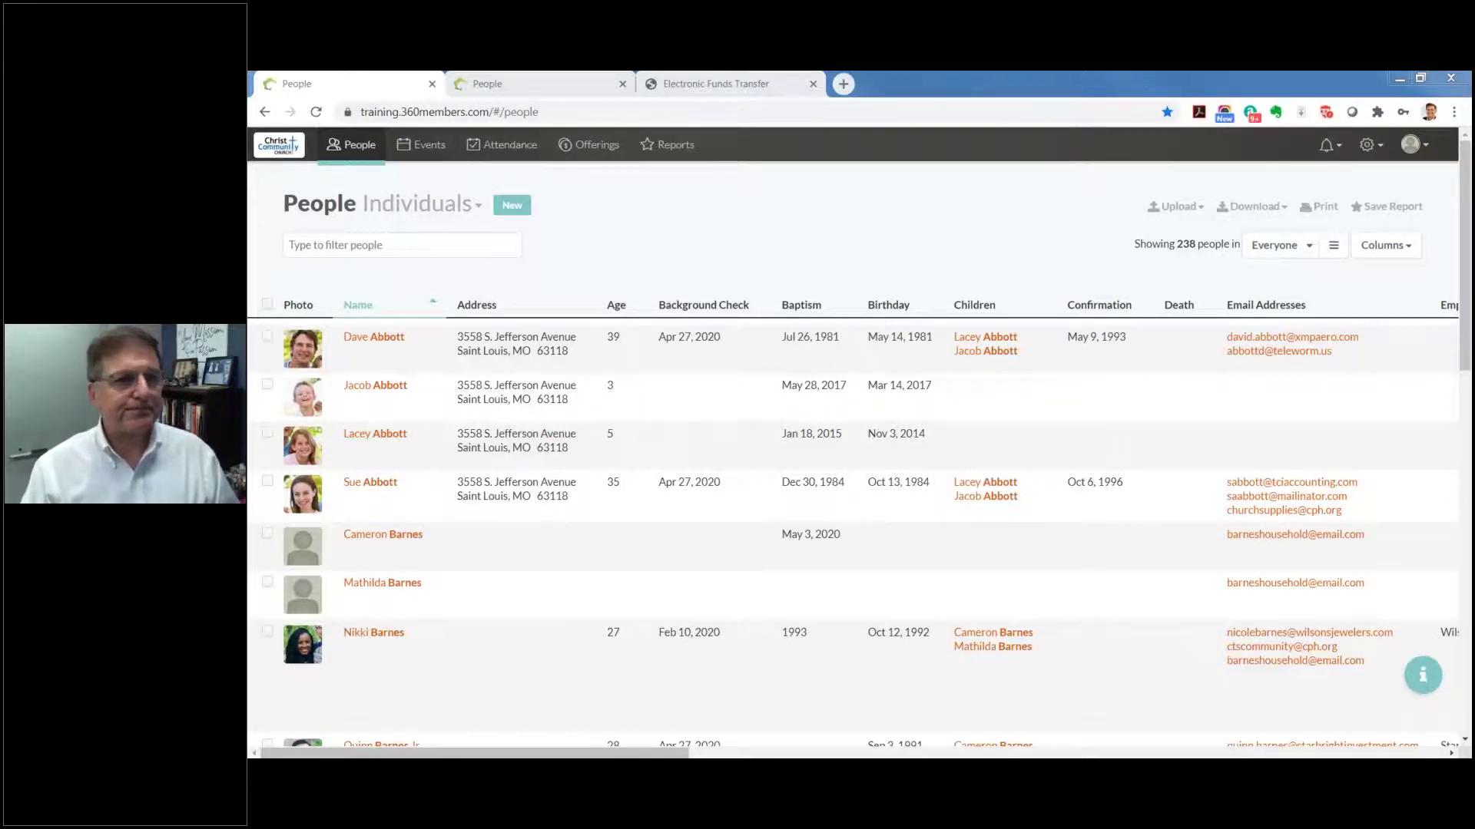
Step: Check the logo upload options and messages, then bring up the collections and admin settings list
{"action": "left_click", "coordinate": [282, 147]}
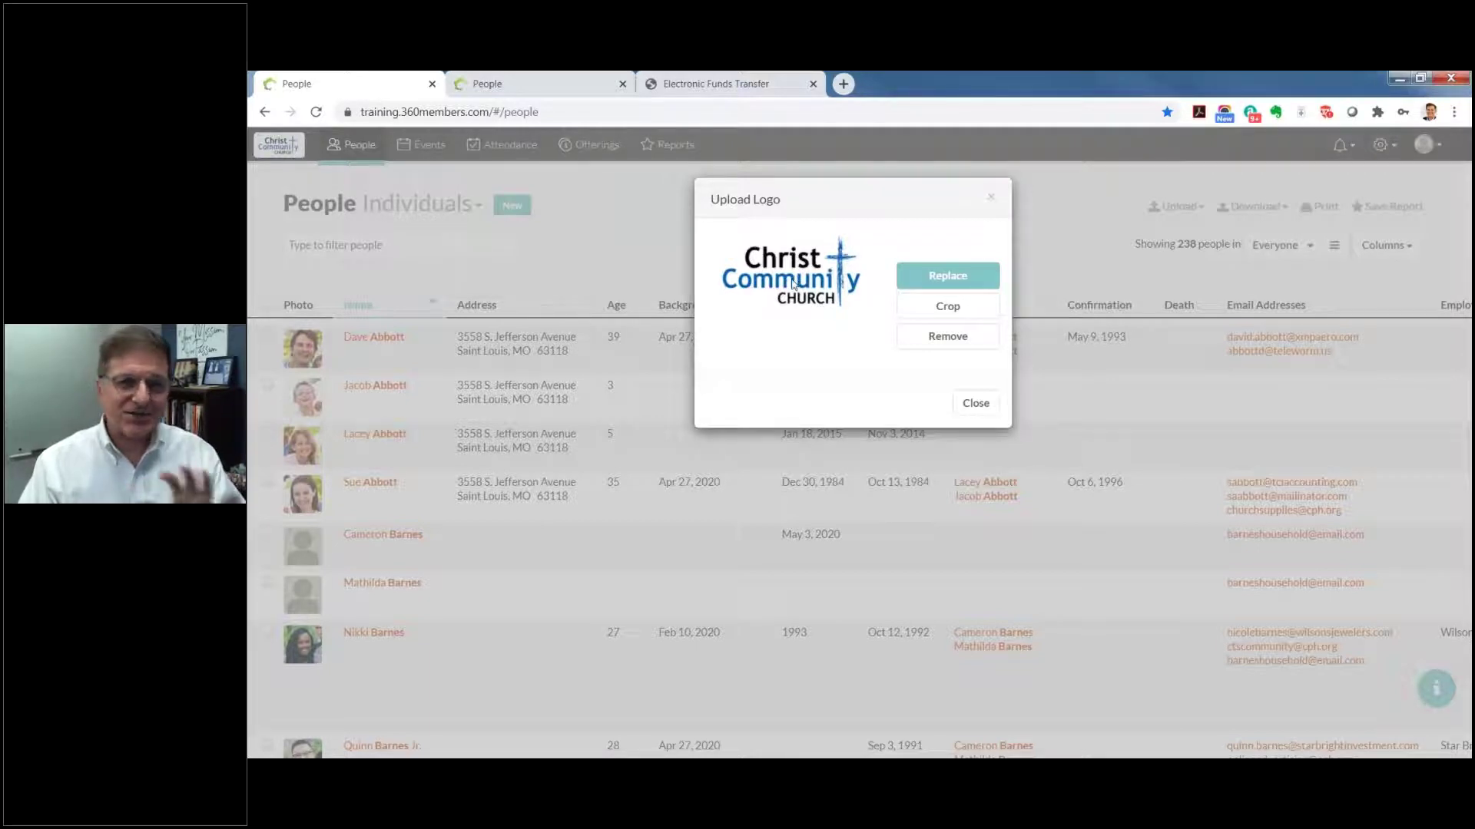
{"action": "left_click", "coordinate": [995, 201]}
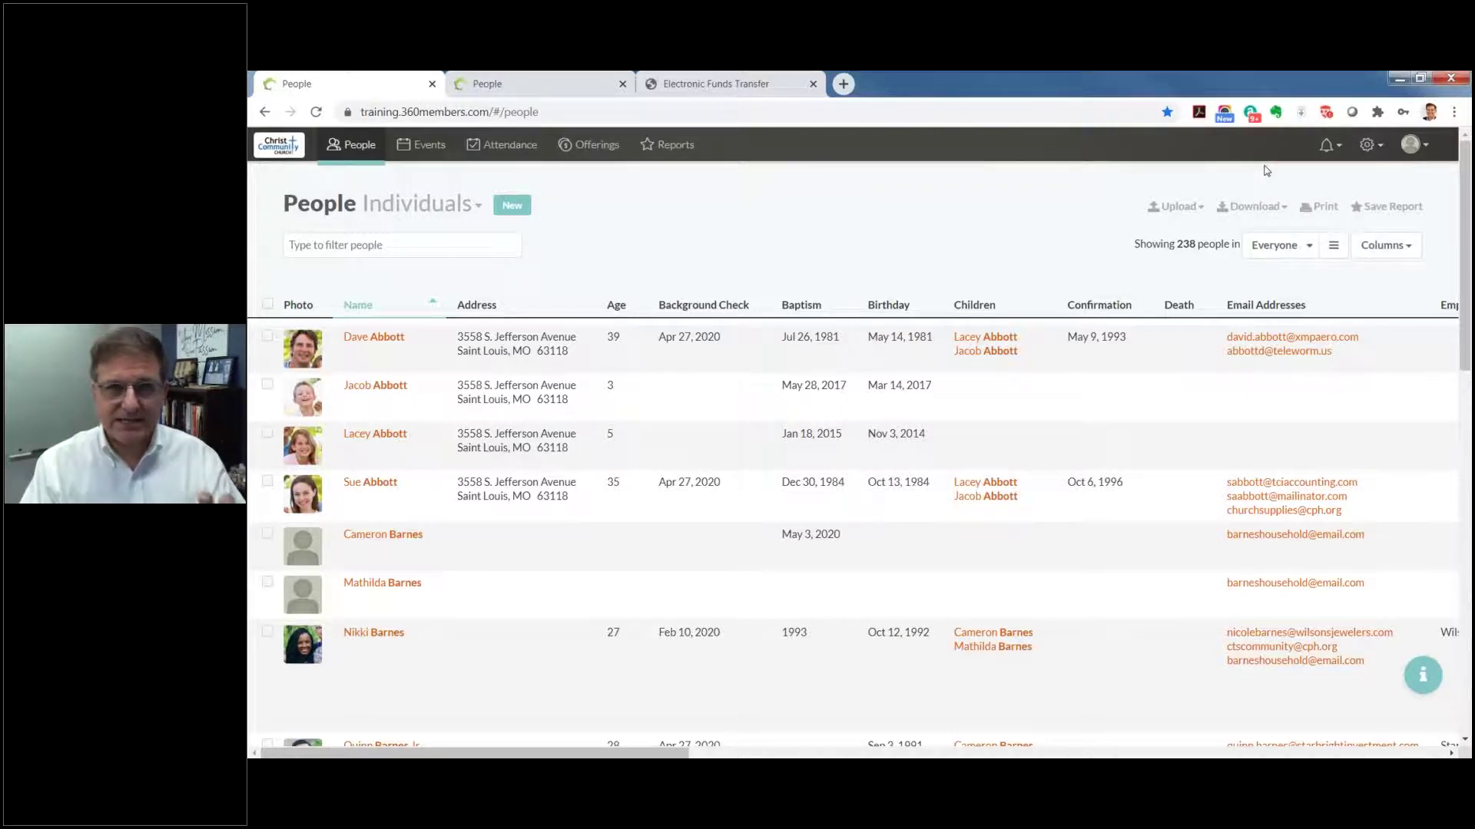
{"action": "left_click", "coordinate": [1338, 154]}
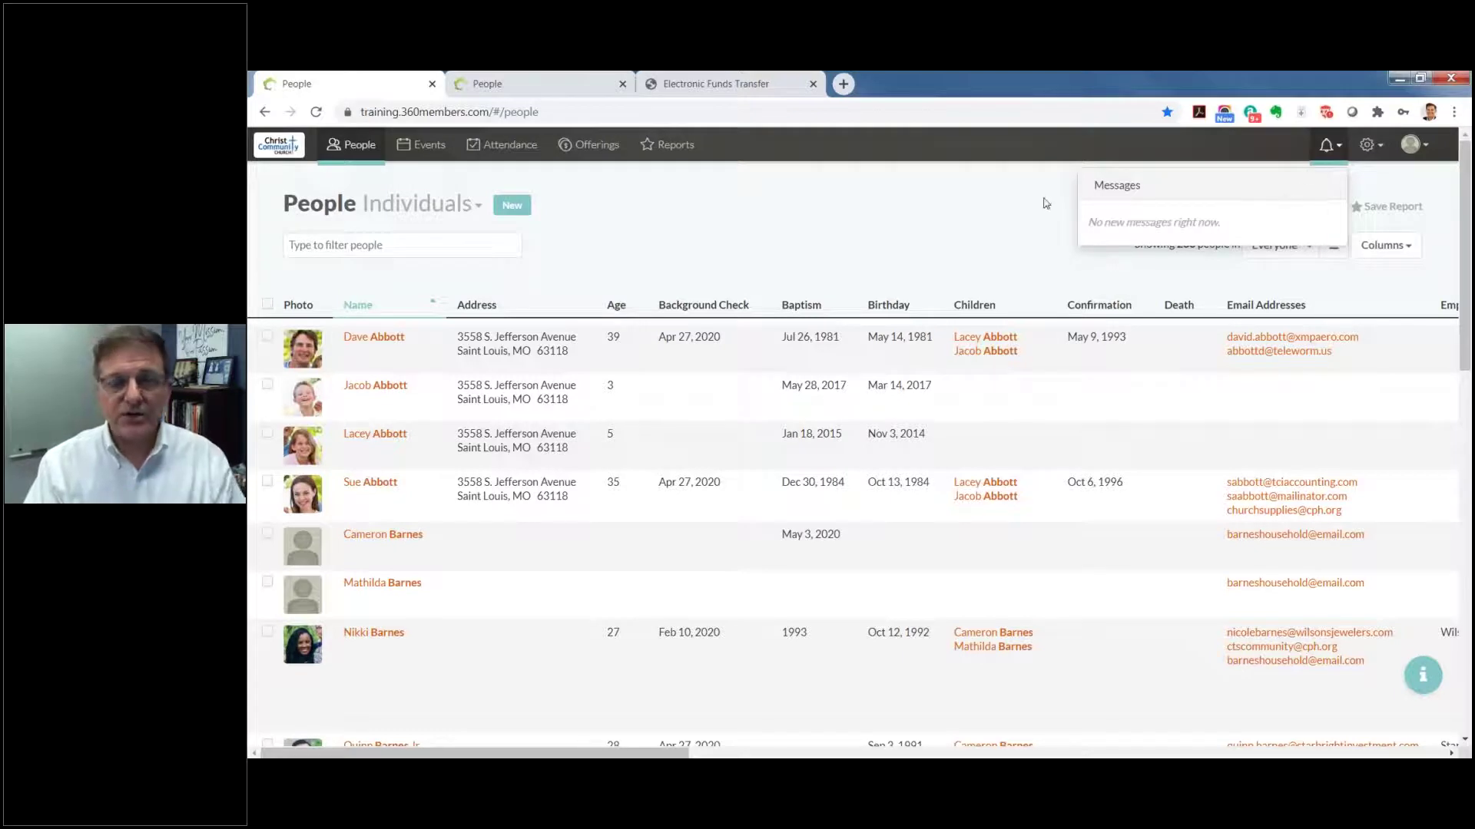
{"action": "left_click", "coordinate": [1044, 230]}
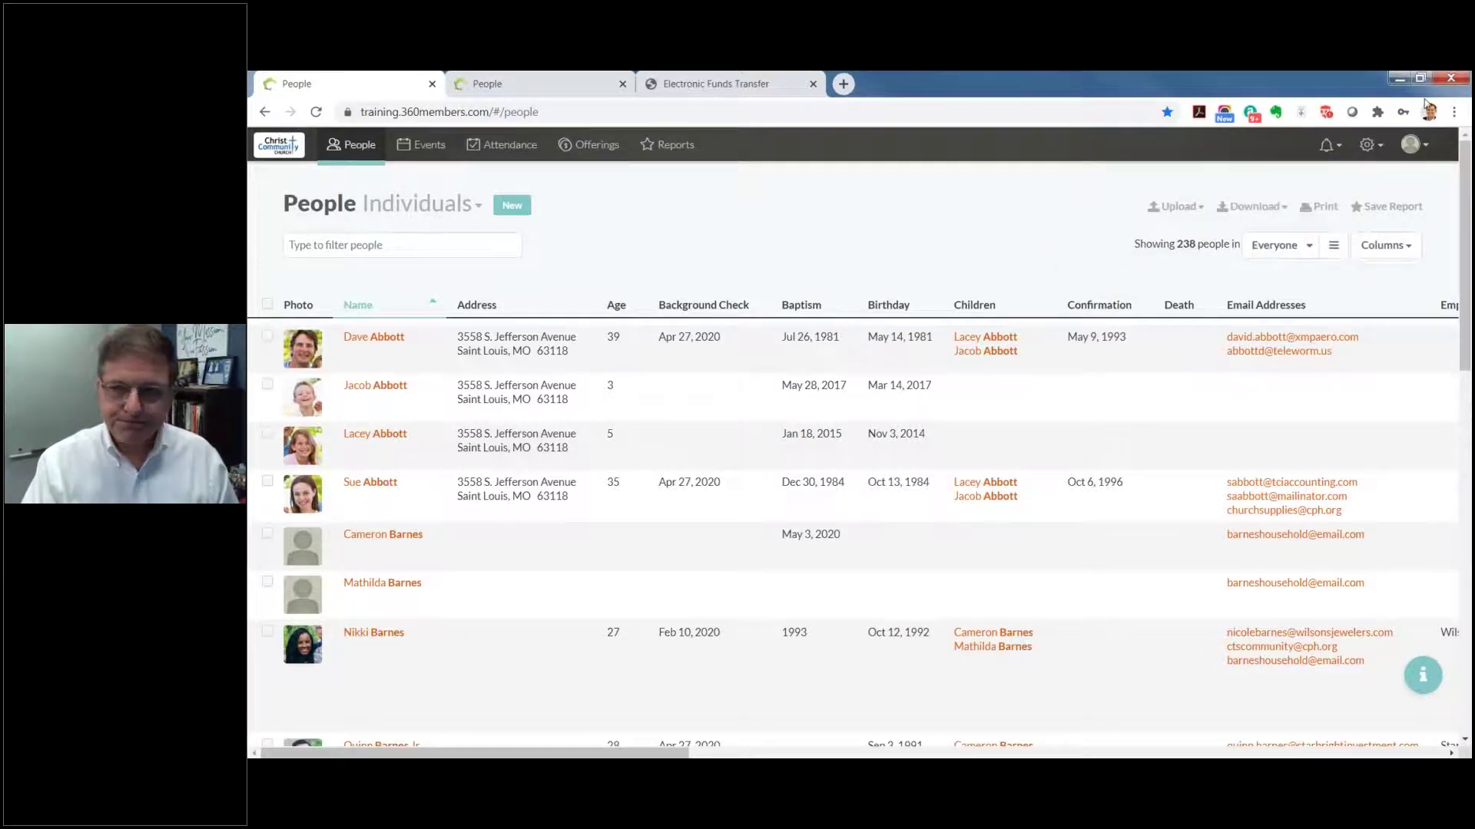
{"action": "left_click", "coordinate": [1380, 150]}
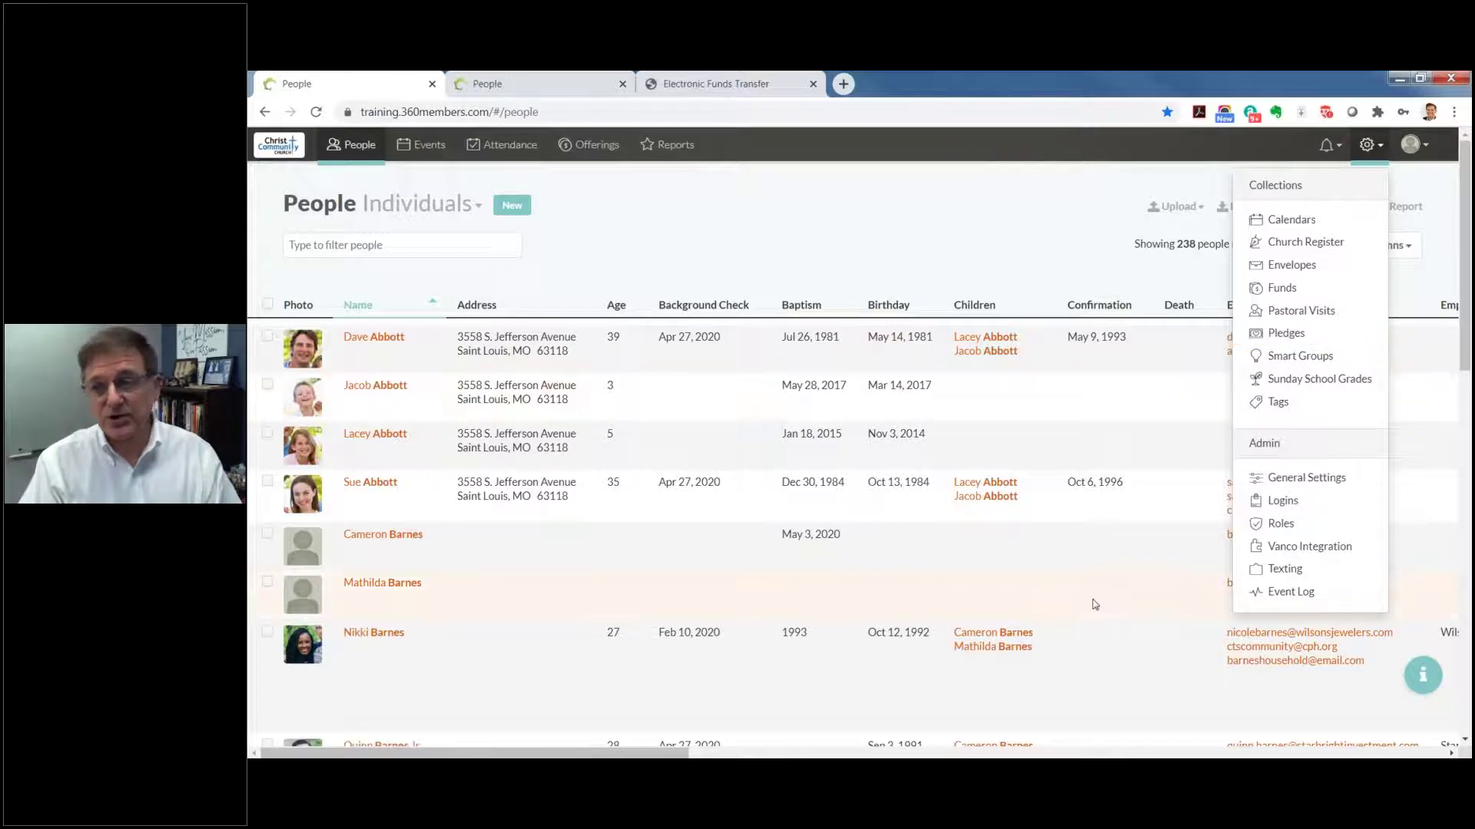
Step: Review the Event Log of recent record changes, then return to the People list
{"action": "left_click", "coordinate": [1284, 599]}
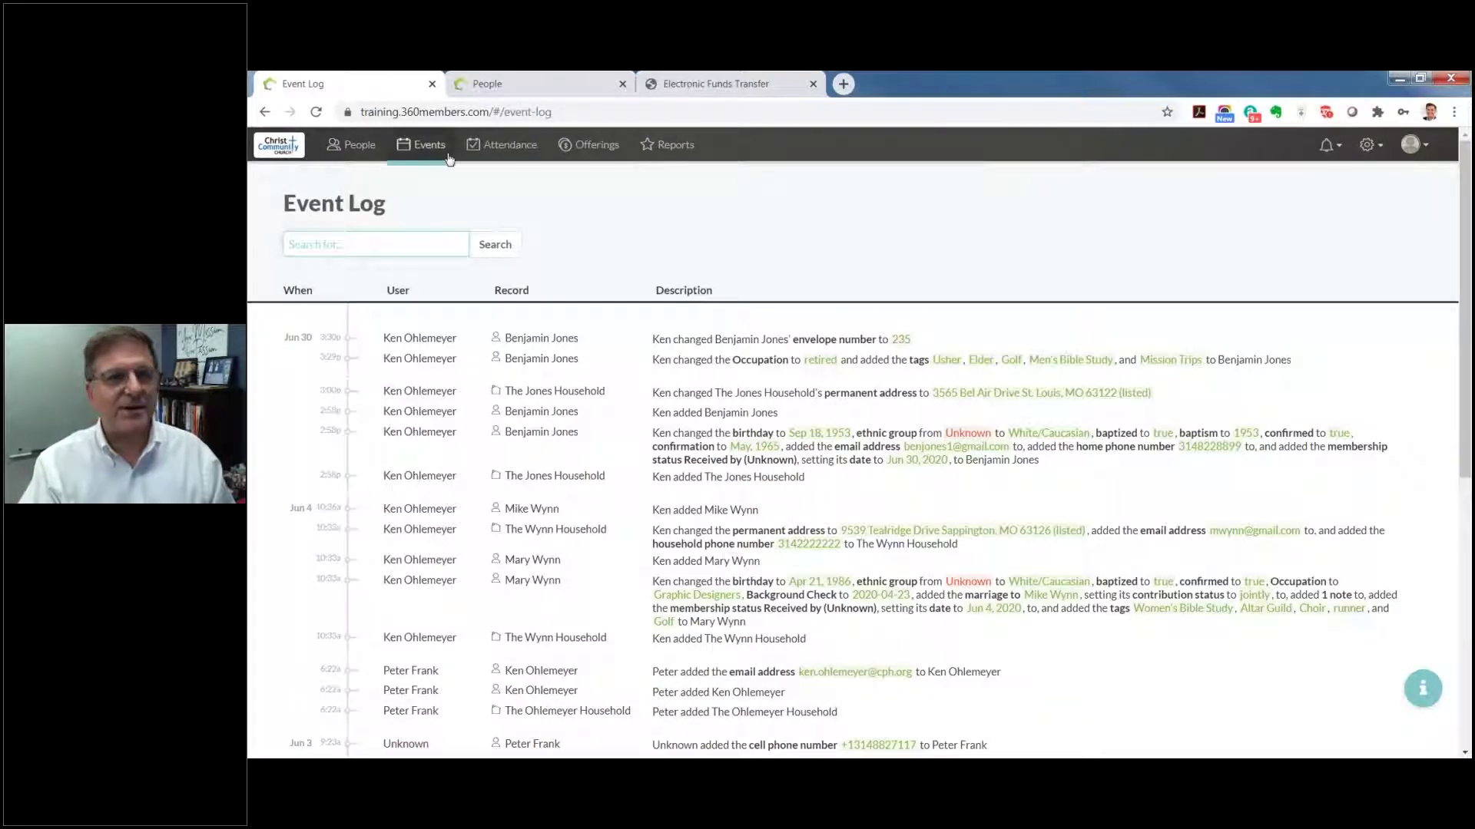
{"action": "left_click", "coordinate": [1366, 144]}
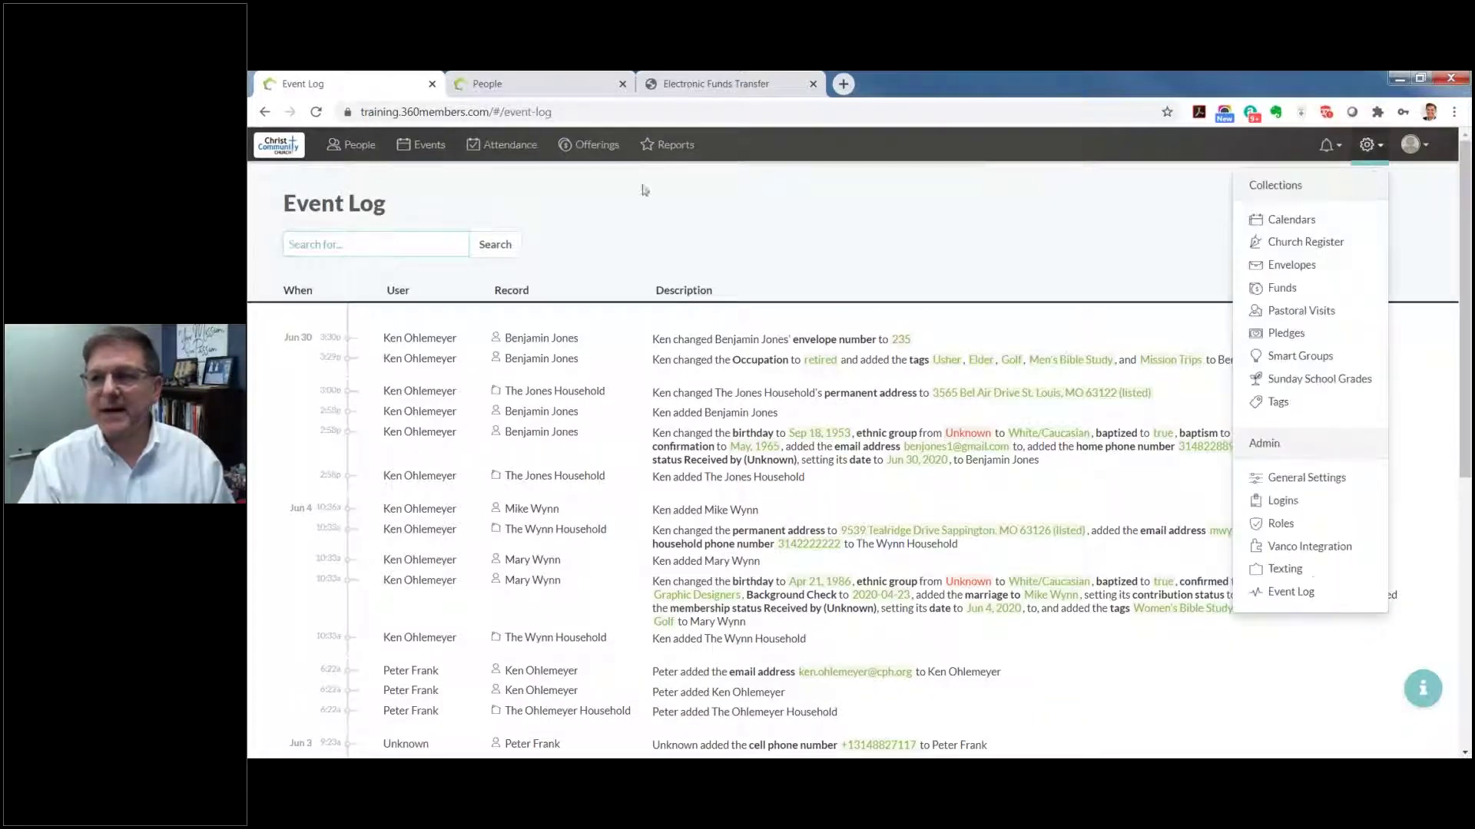
{"action": "left_click", "coordinate": [357, 147]}
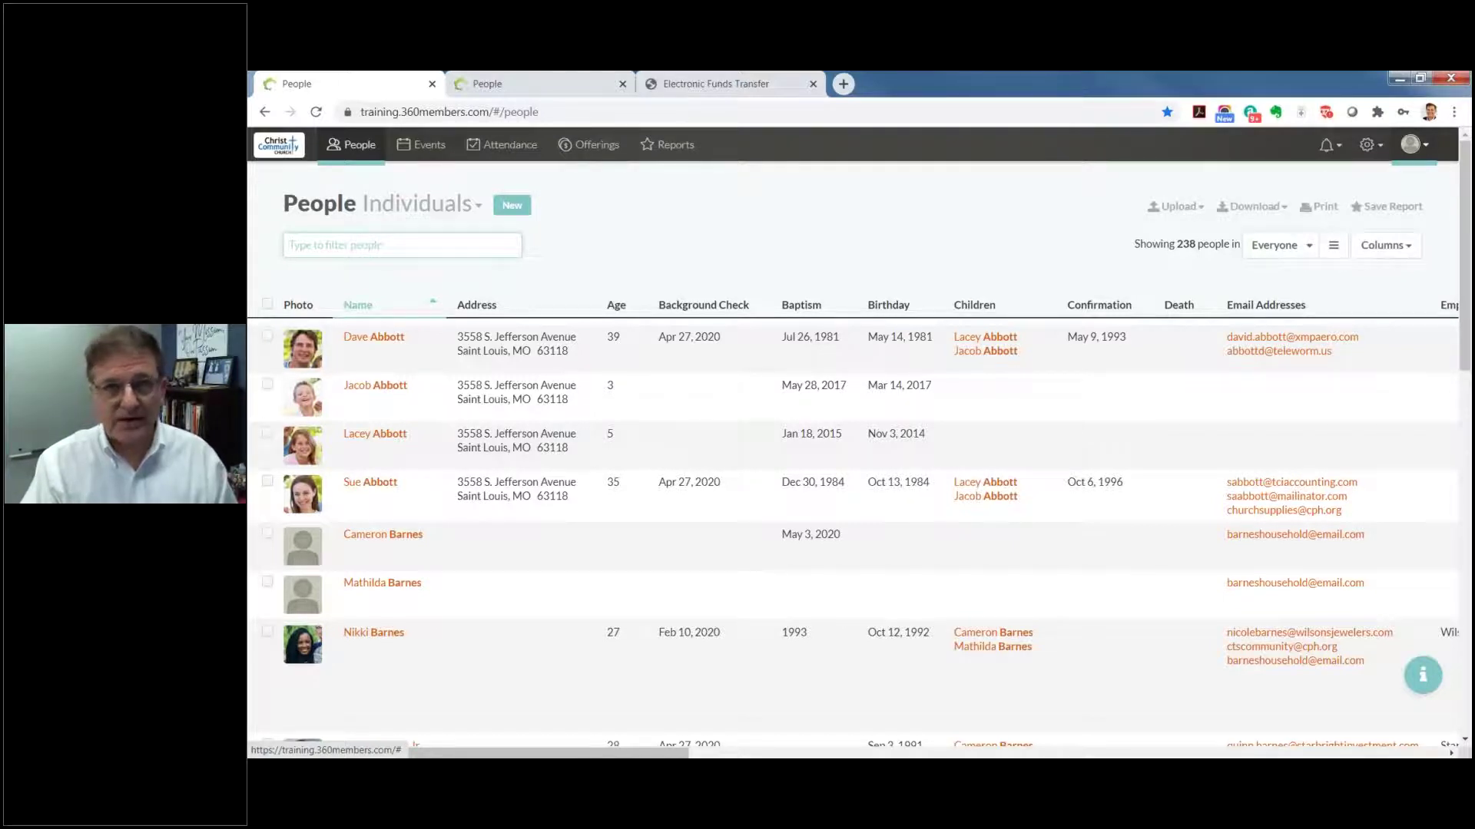
{"action": "left_click", "coordinate": [1417, 146]}
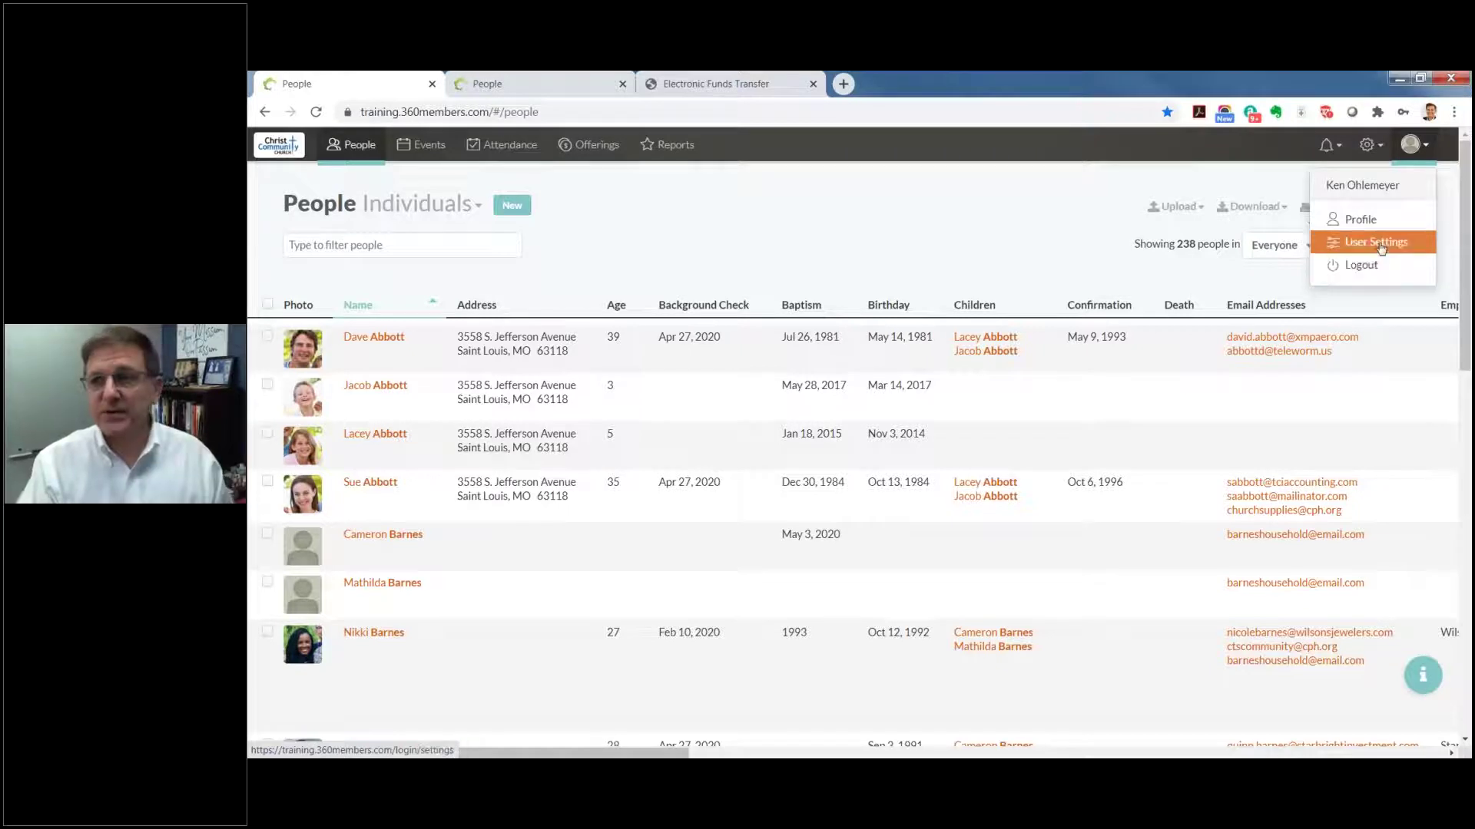
{"action": "left_click", "coordinate": [1380, 248]}
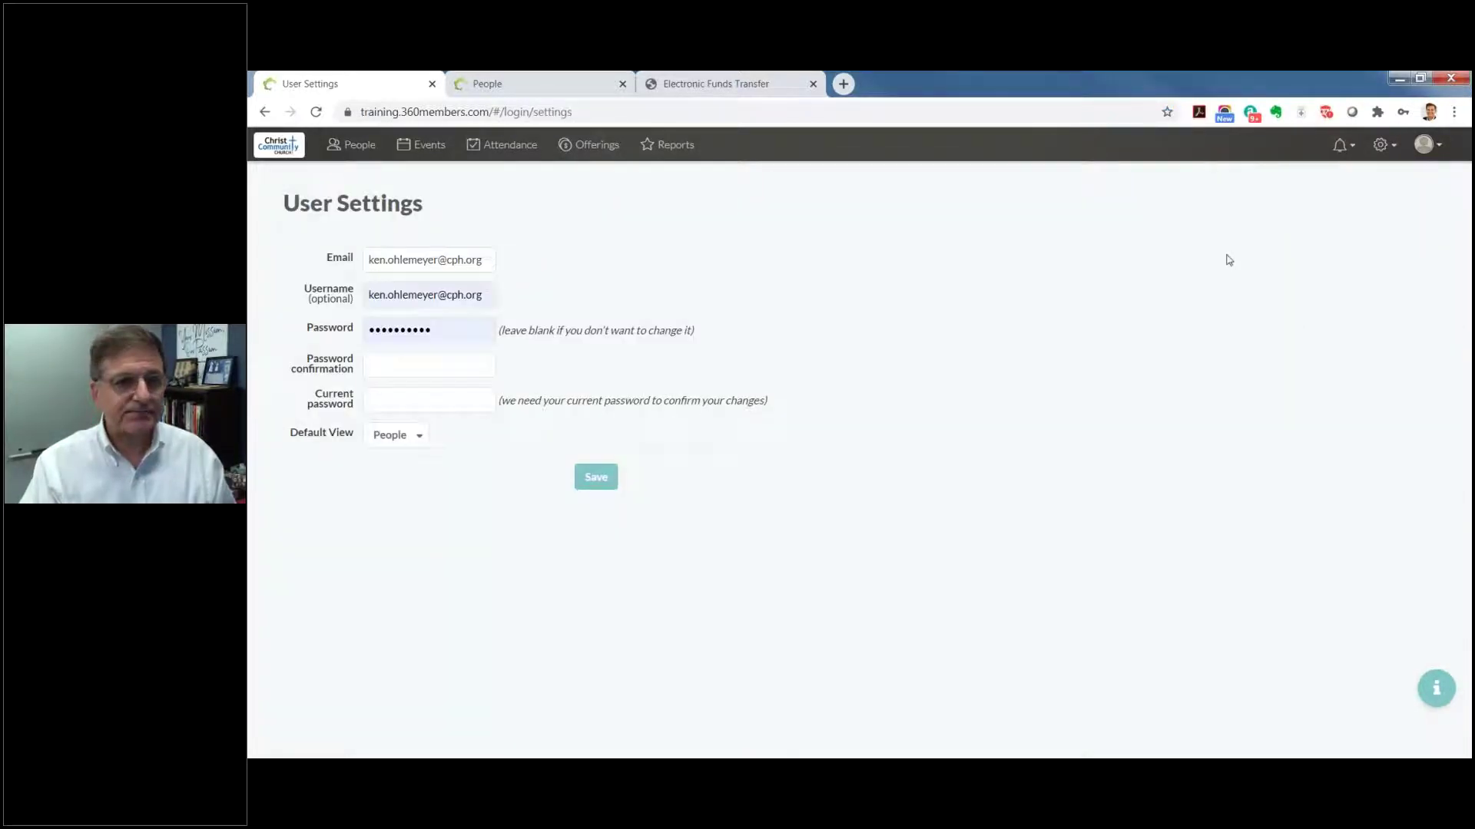
{"action": "left_click", "coordinate": [420, 440]}
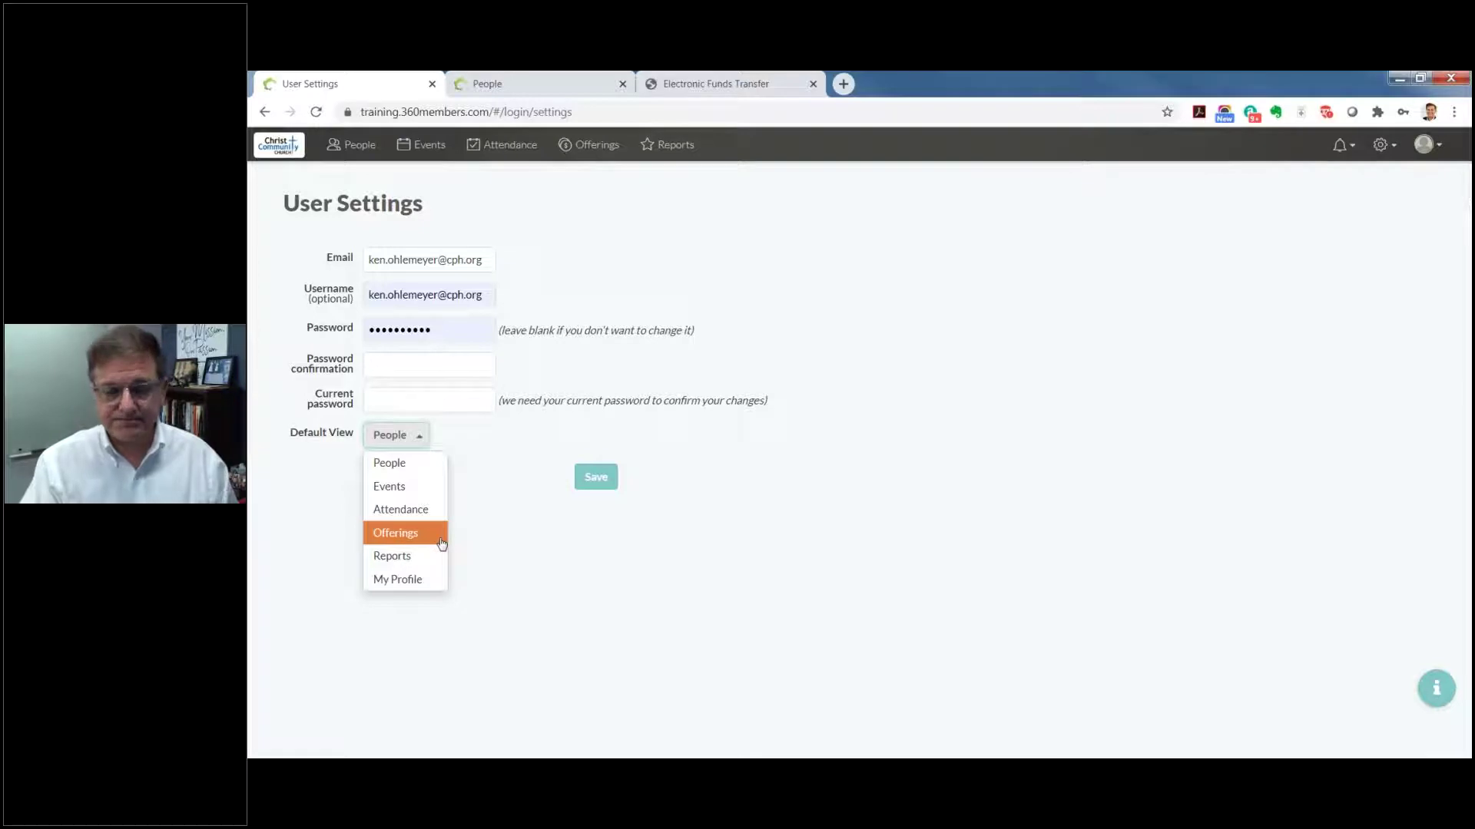
{"action": "left_click", "coordinate": [520, 538]}
{"action": "left_click", "coordinate": [371, 147]}
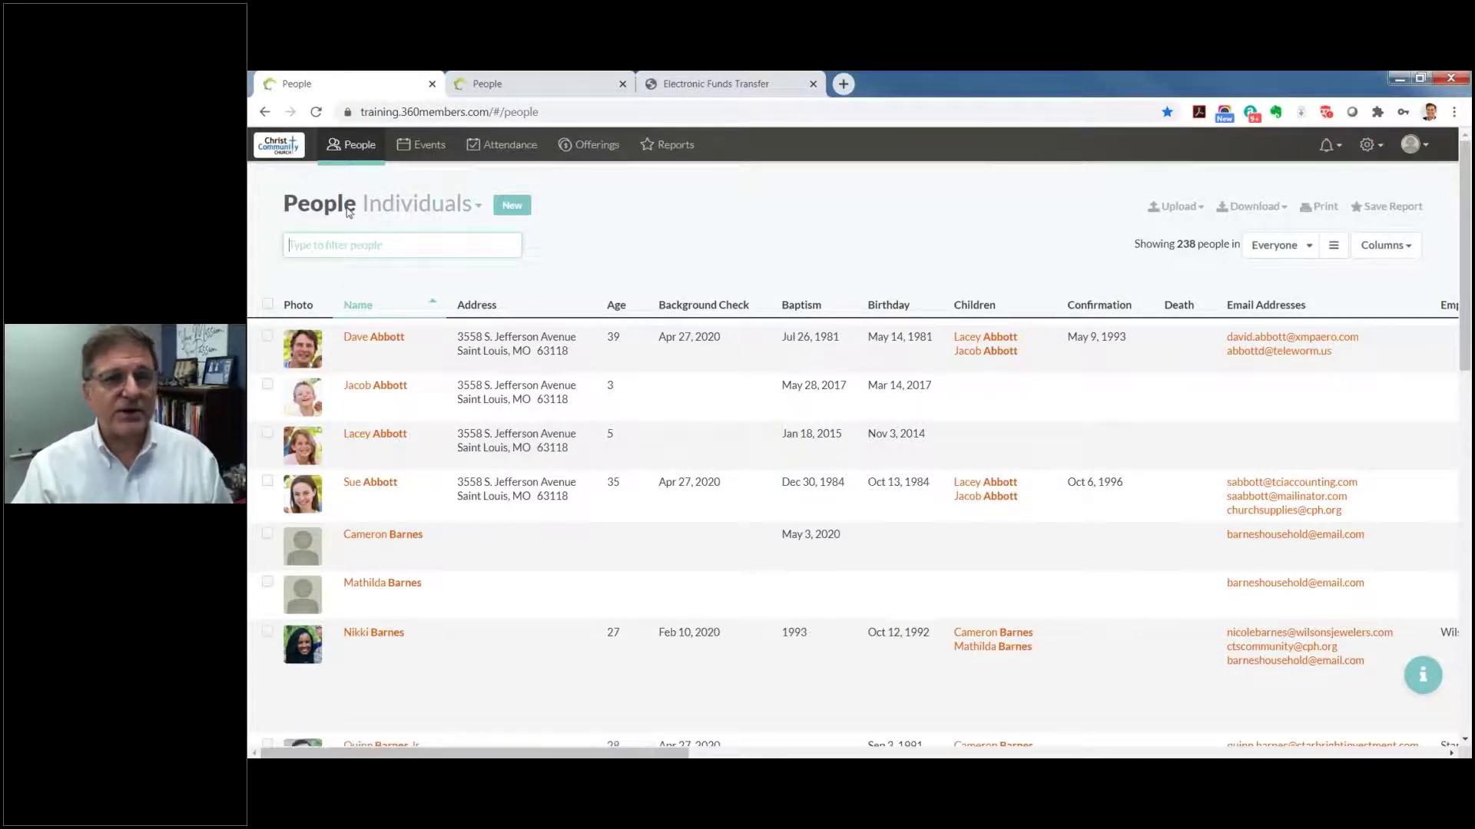
{"action": "left_click", "coordinate": [482, 207]}
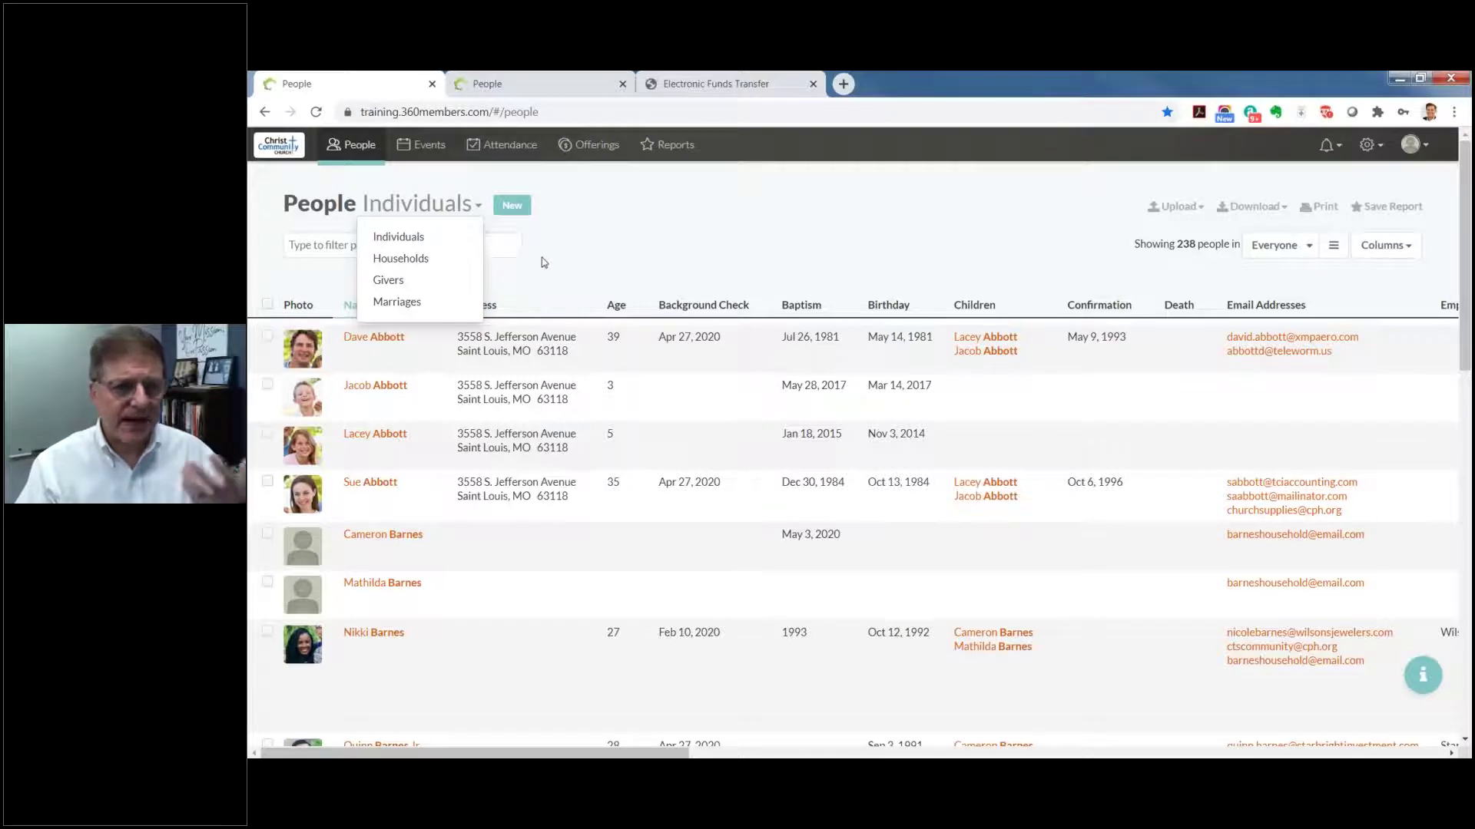
{"action": "left_click", "coordinate": [561, 235]}
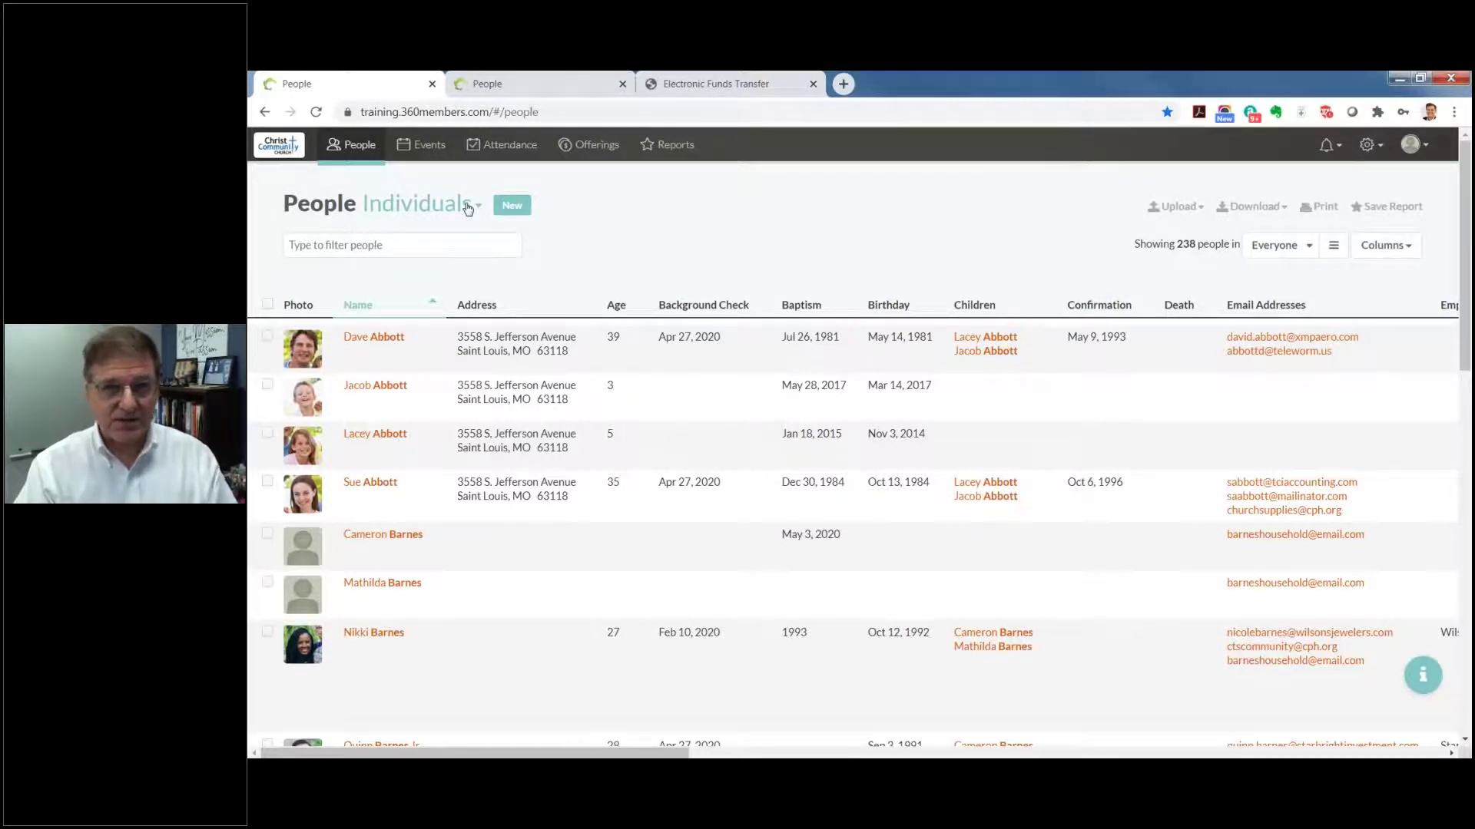
{"action": "left_click", "coordinate": [388, 247]}
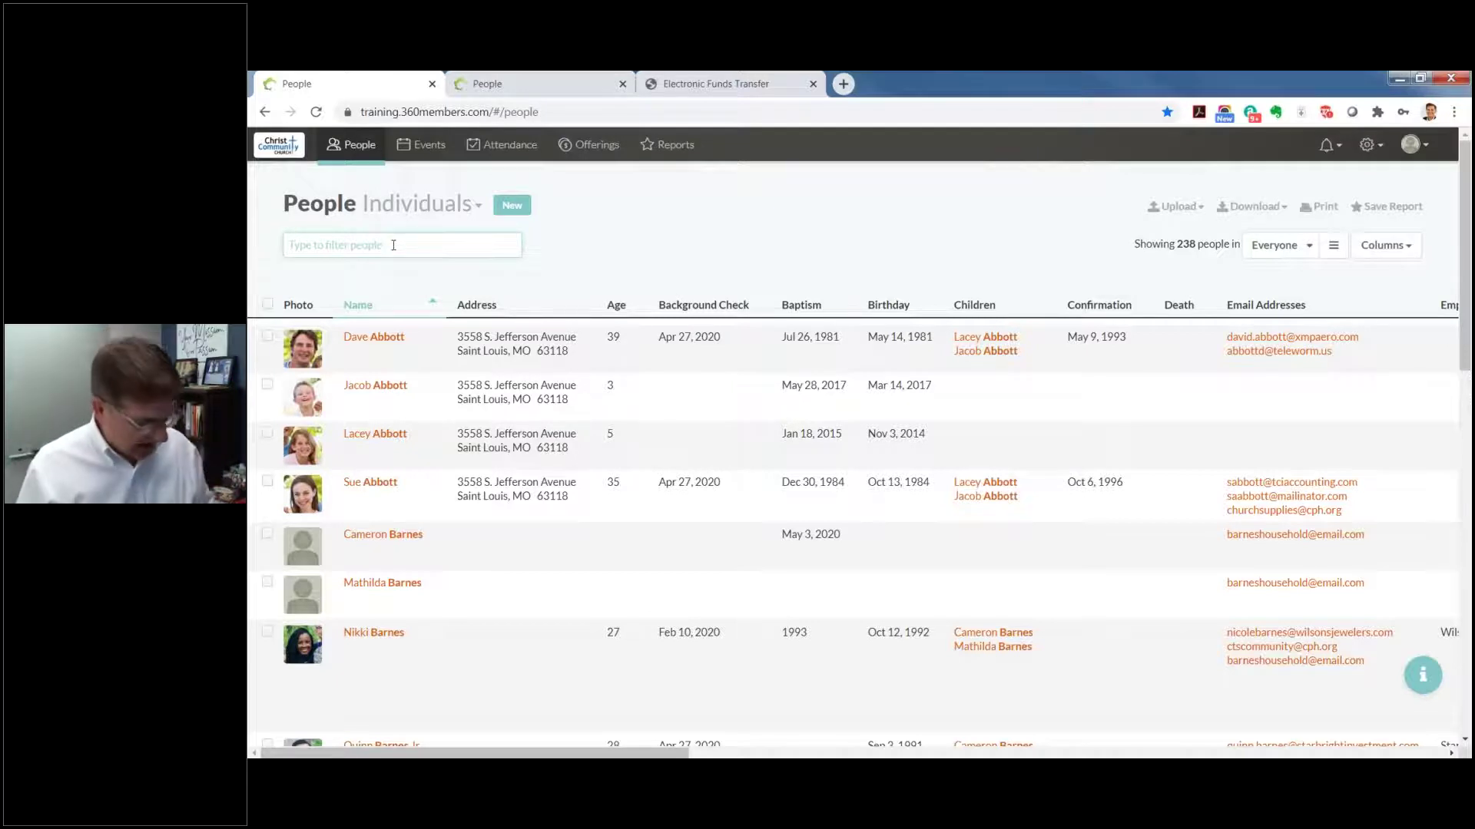
{"action": "type", "text": "j"}
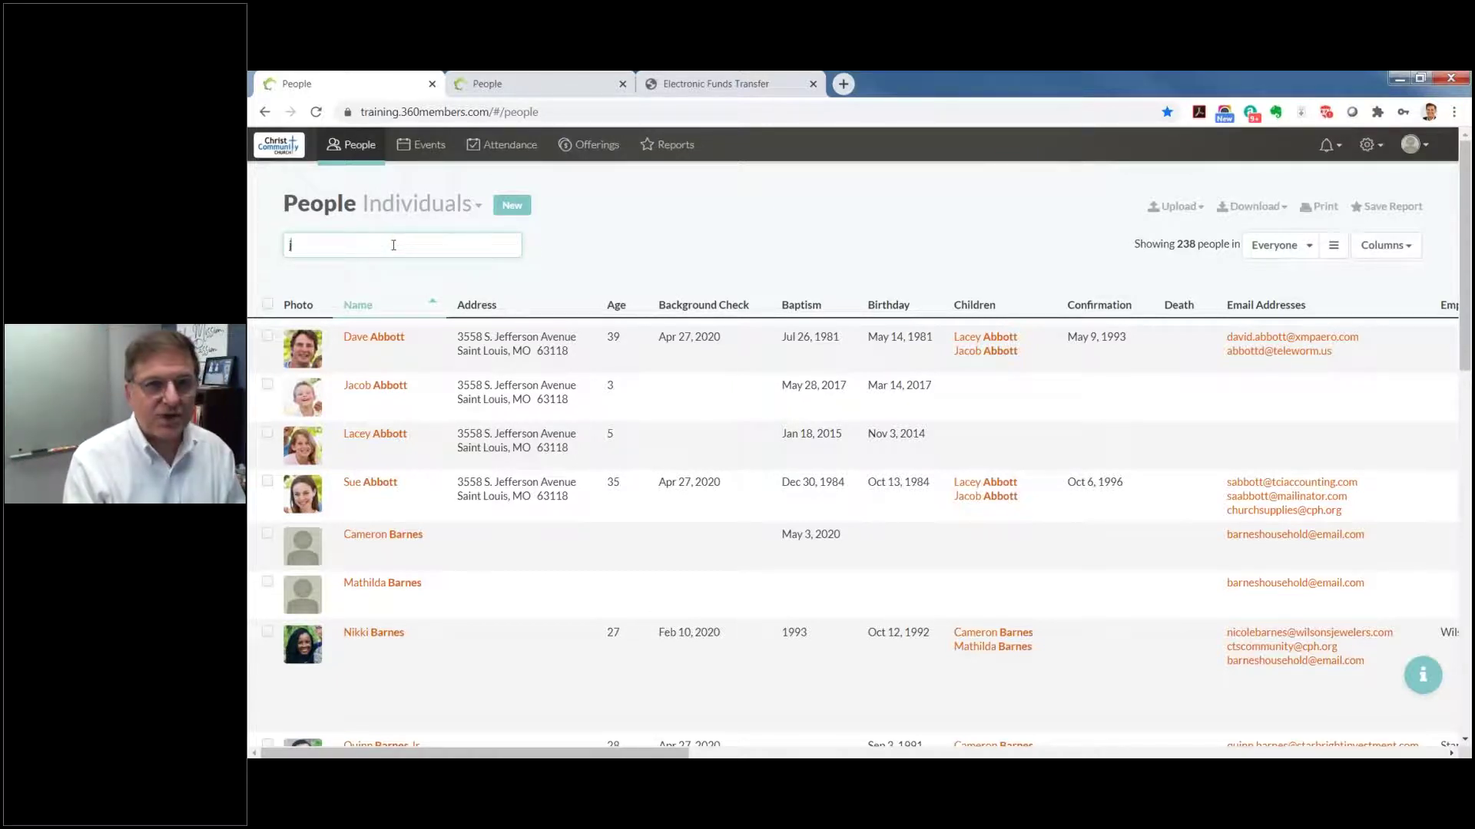
{"action": "type", "text": "one"}
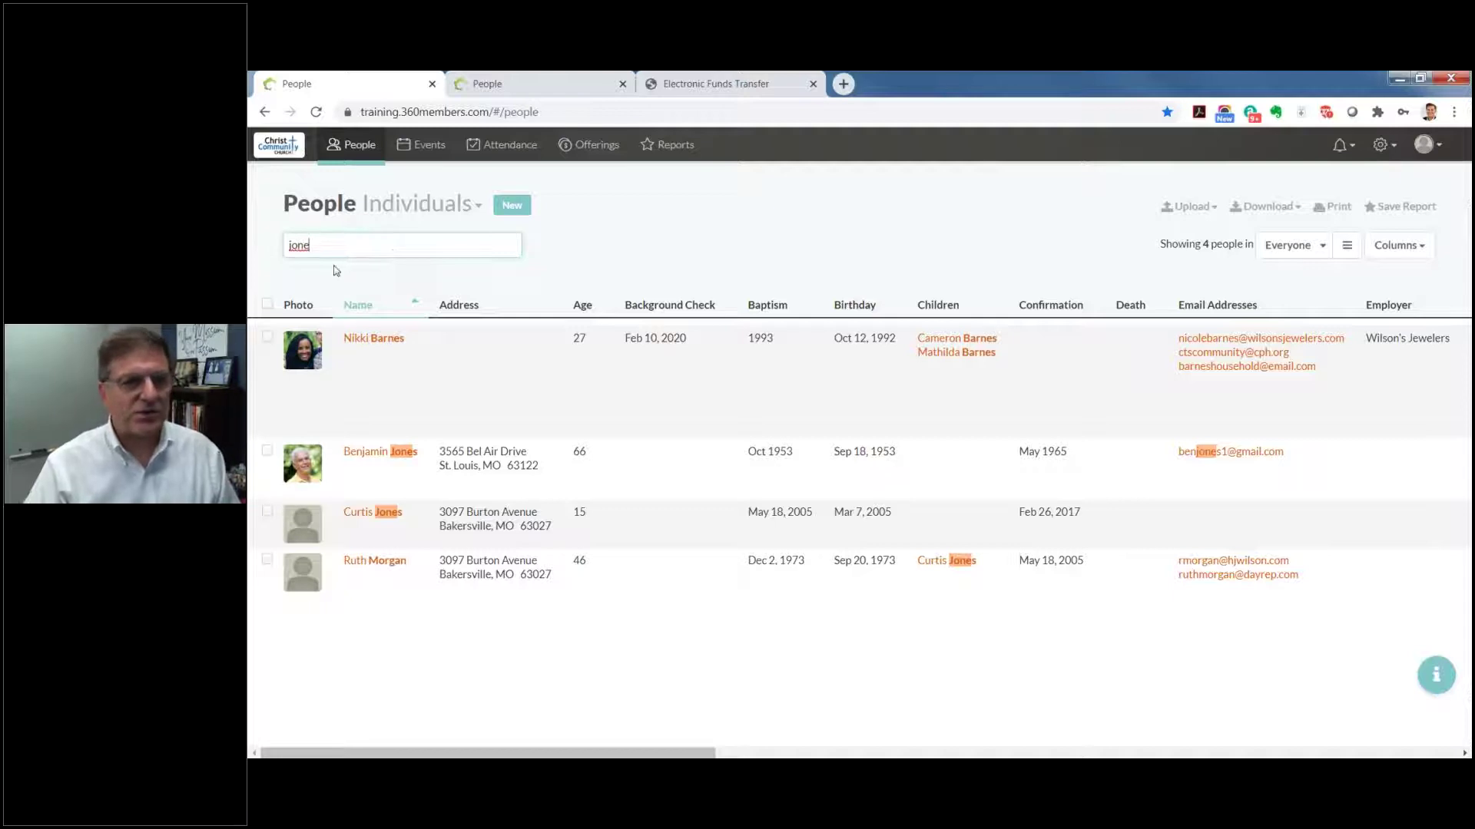
{"action": "left_click_drag", "start_coordinate": [339, 244], "coordinate": [278, 246]}
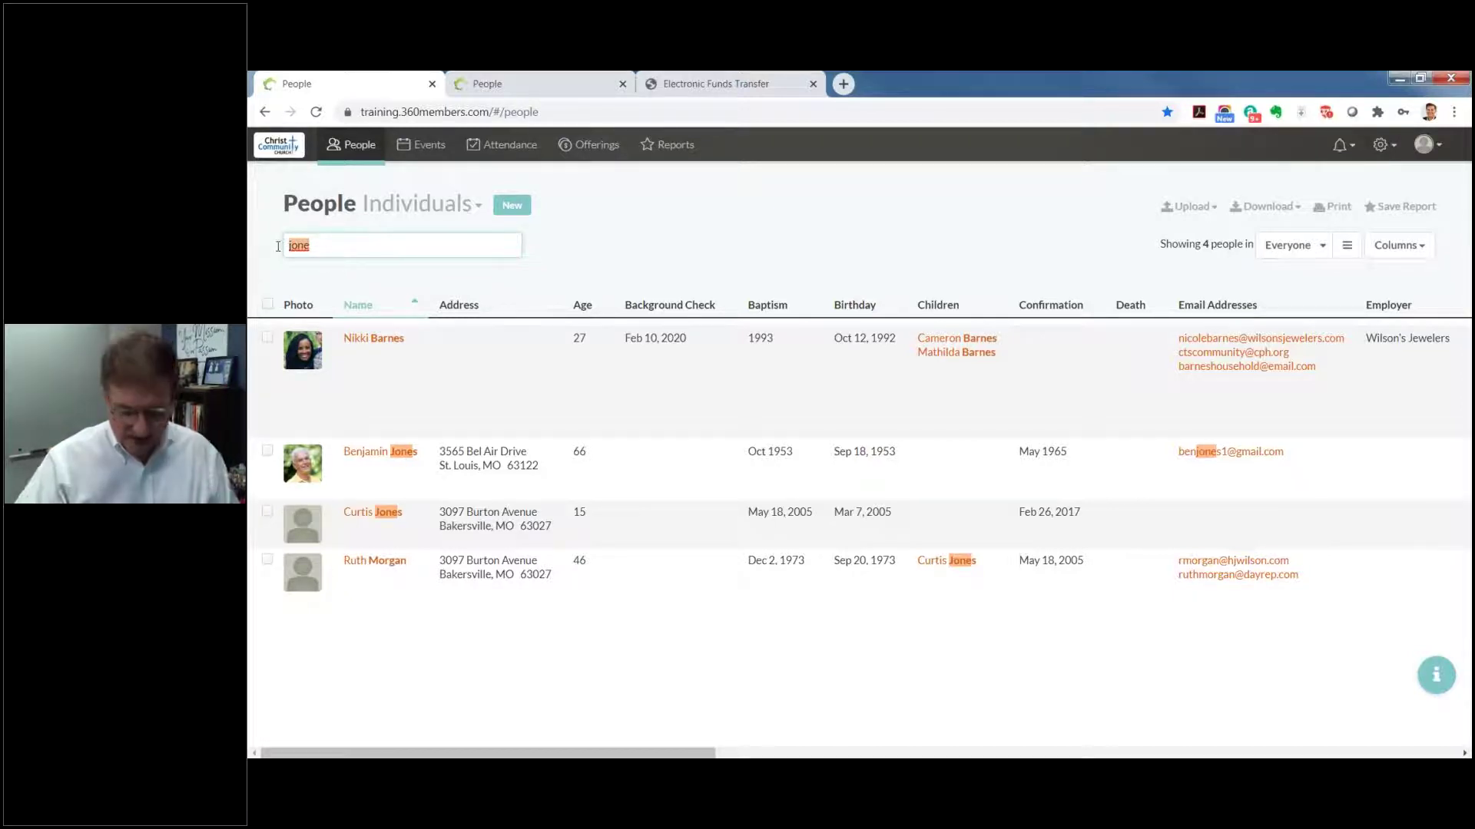
{"action": "type", "text": "6"}
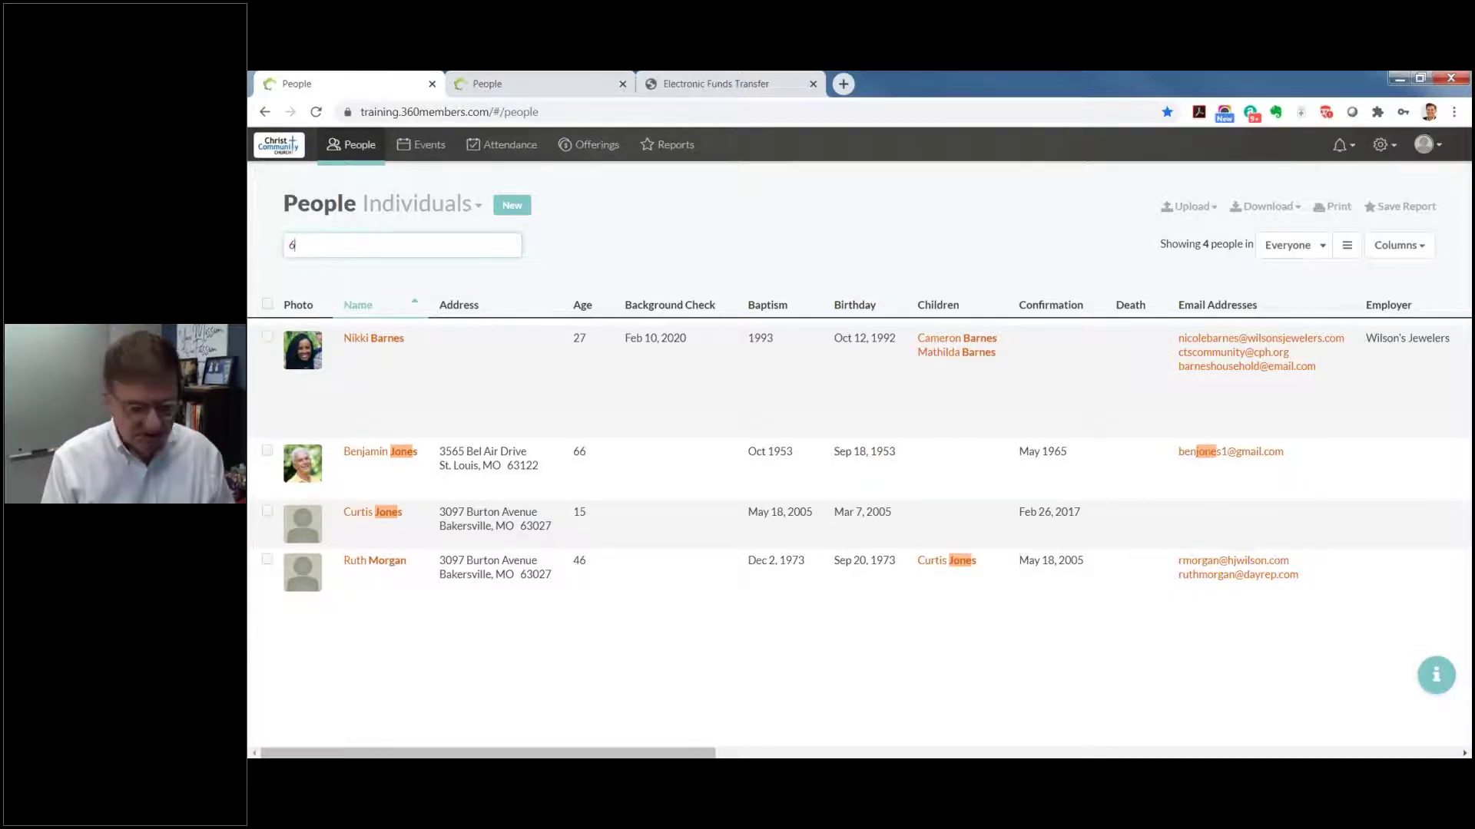
{"action": "type", "text": "3126"}
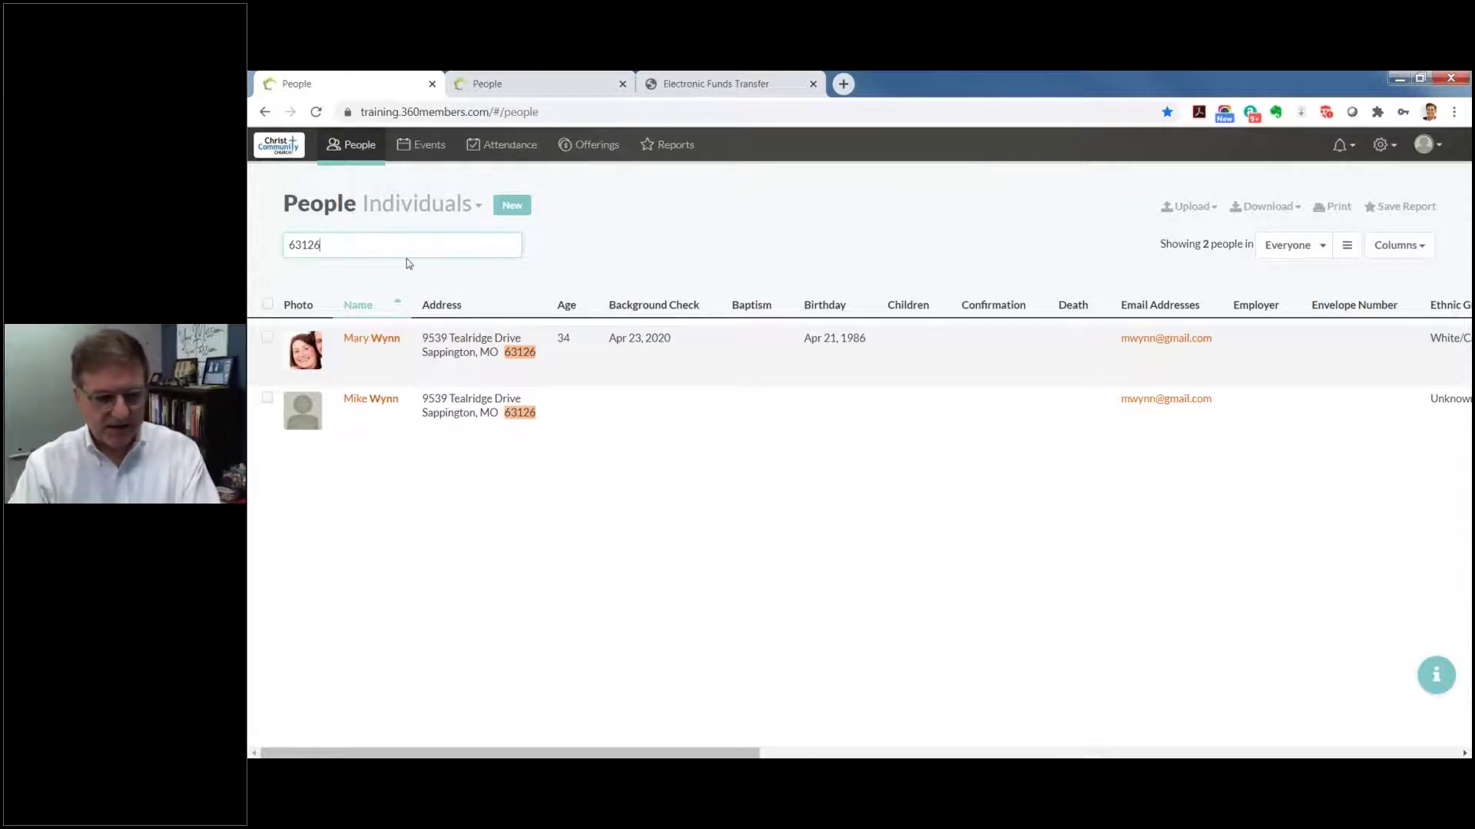
{"action": "left_click", "coordinate": [365, 149]}
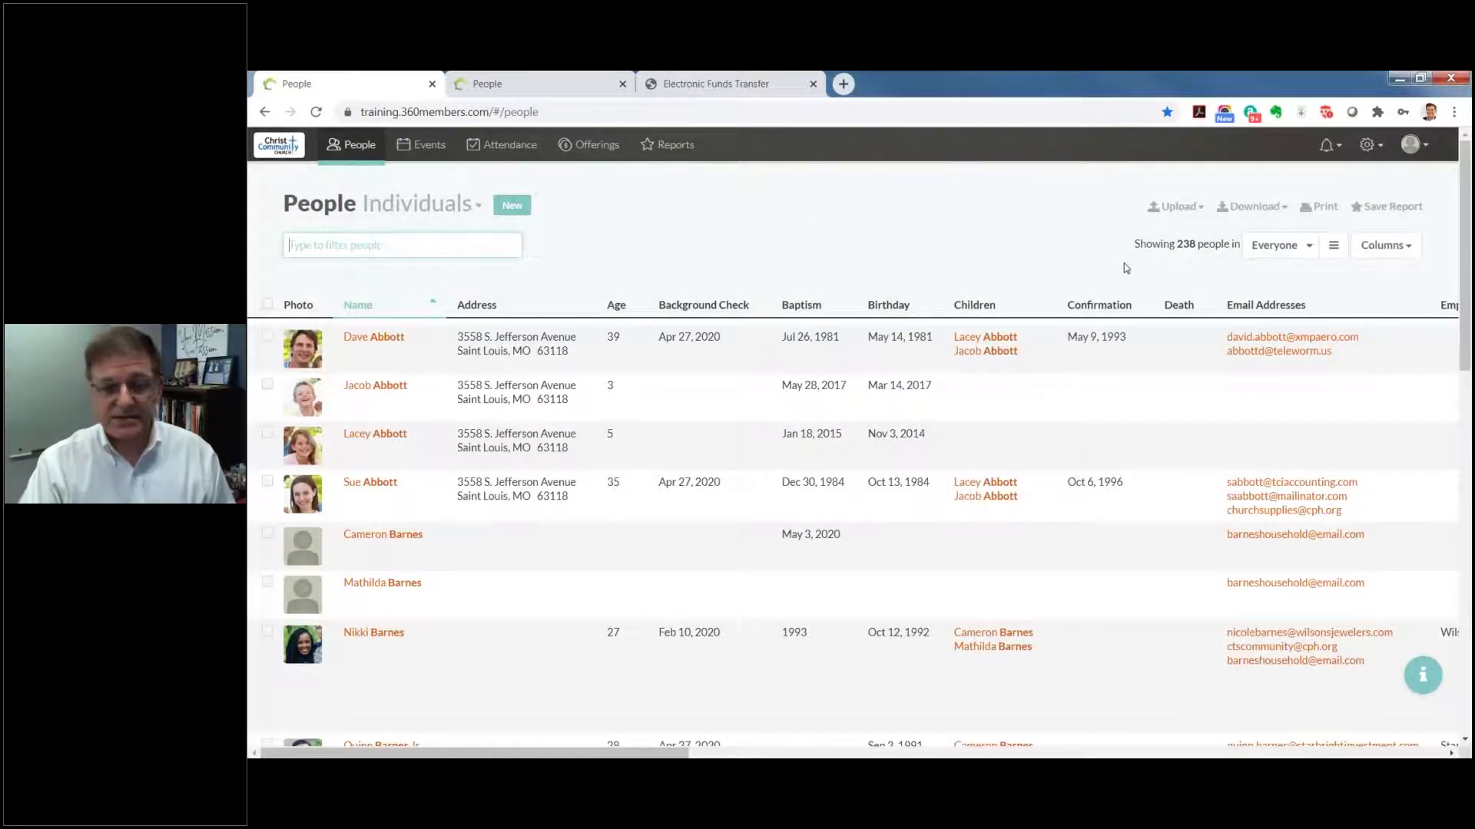
{"action": "left_click", "coordinate": [1198, 206]}
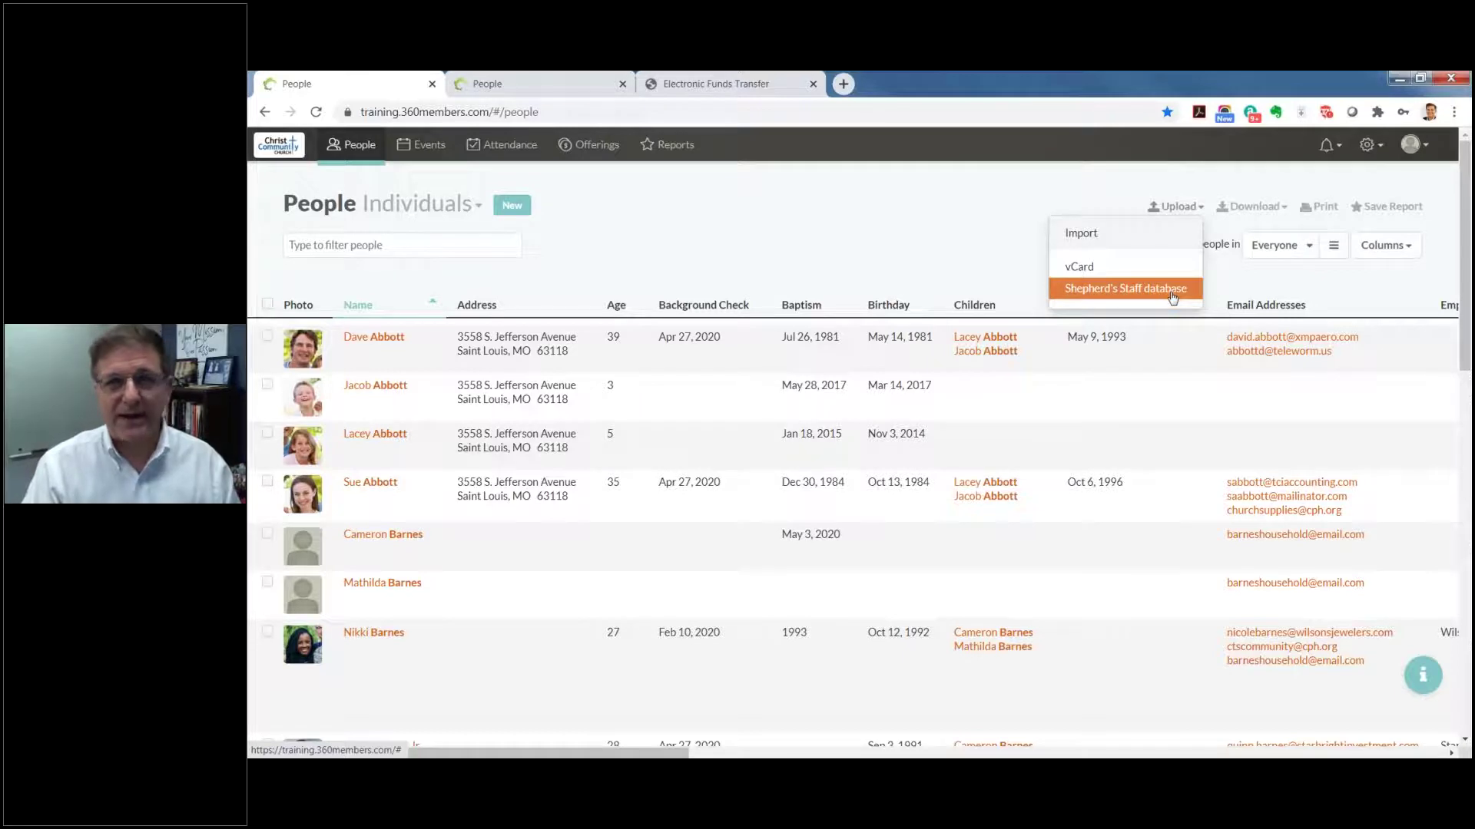
{"action": "left_click", "coordinate": [1159, 169]}
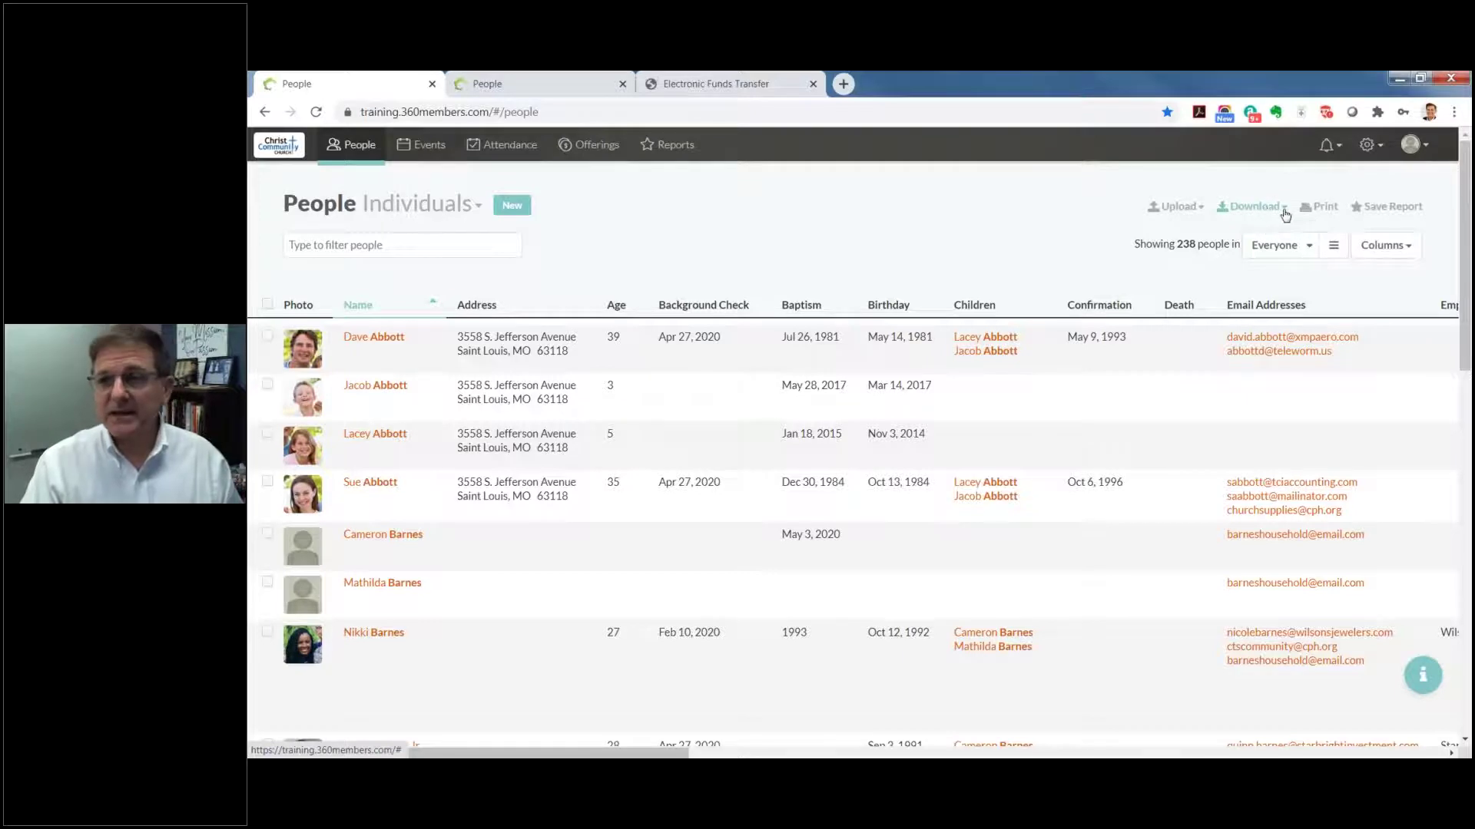
{"action": "left_click", "coordinate": [1284, 208]}
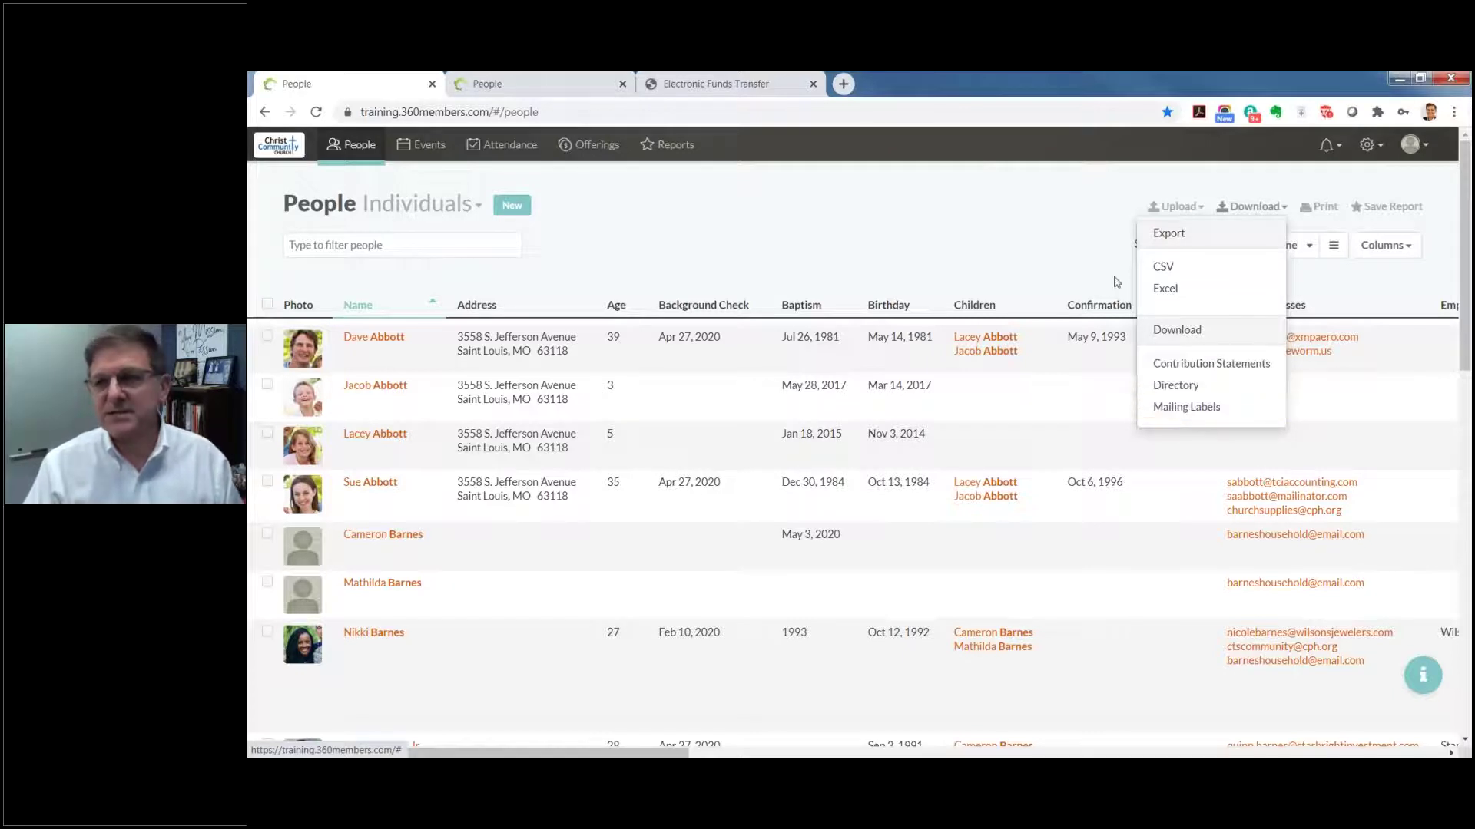
{"action": "left_click", "coordinate": [1092, 207]}
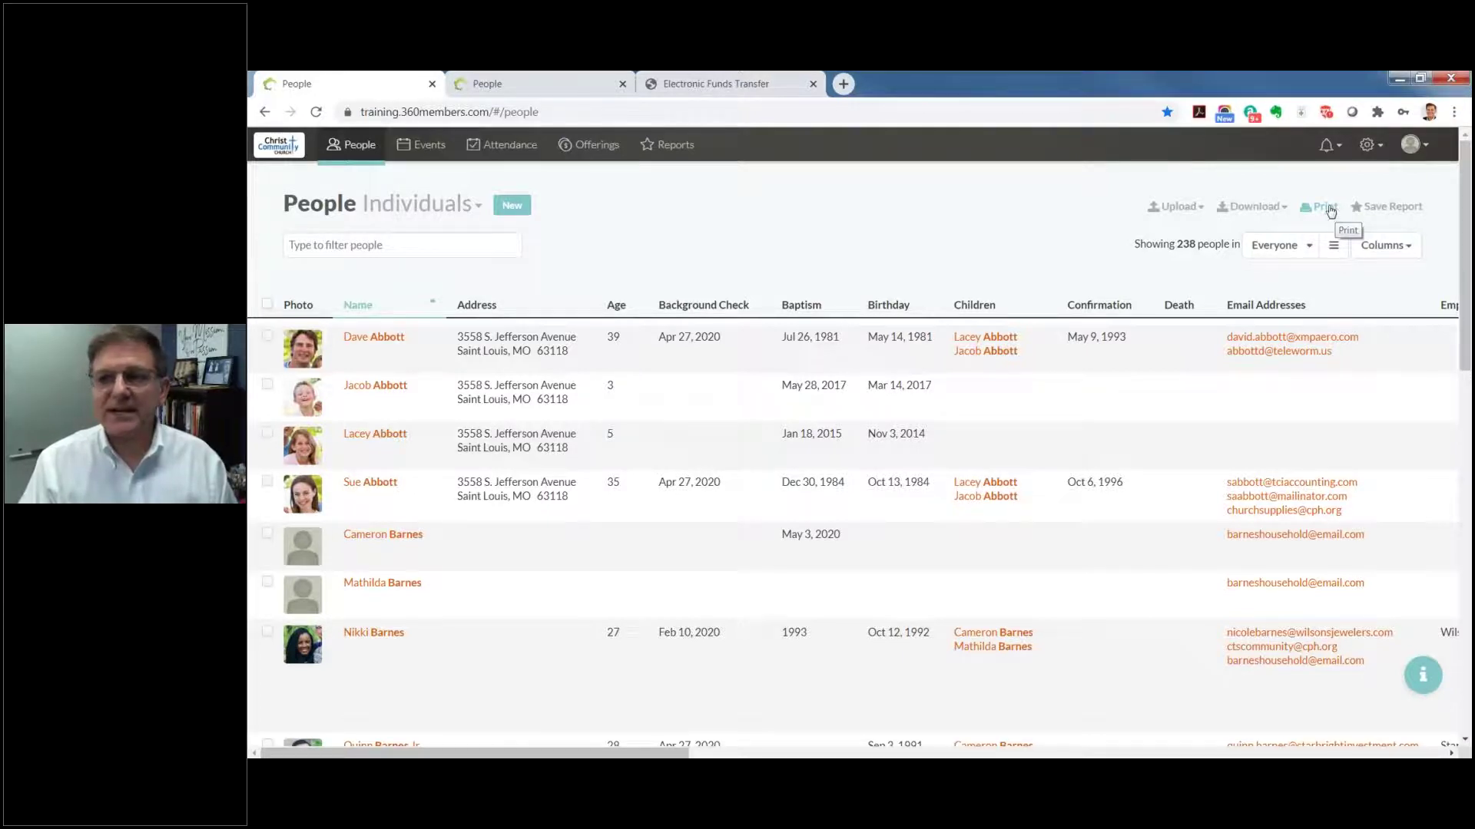
{"action": "left_click", "coordinate": [1331, 211]}
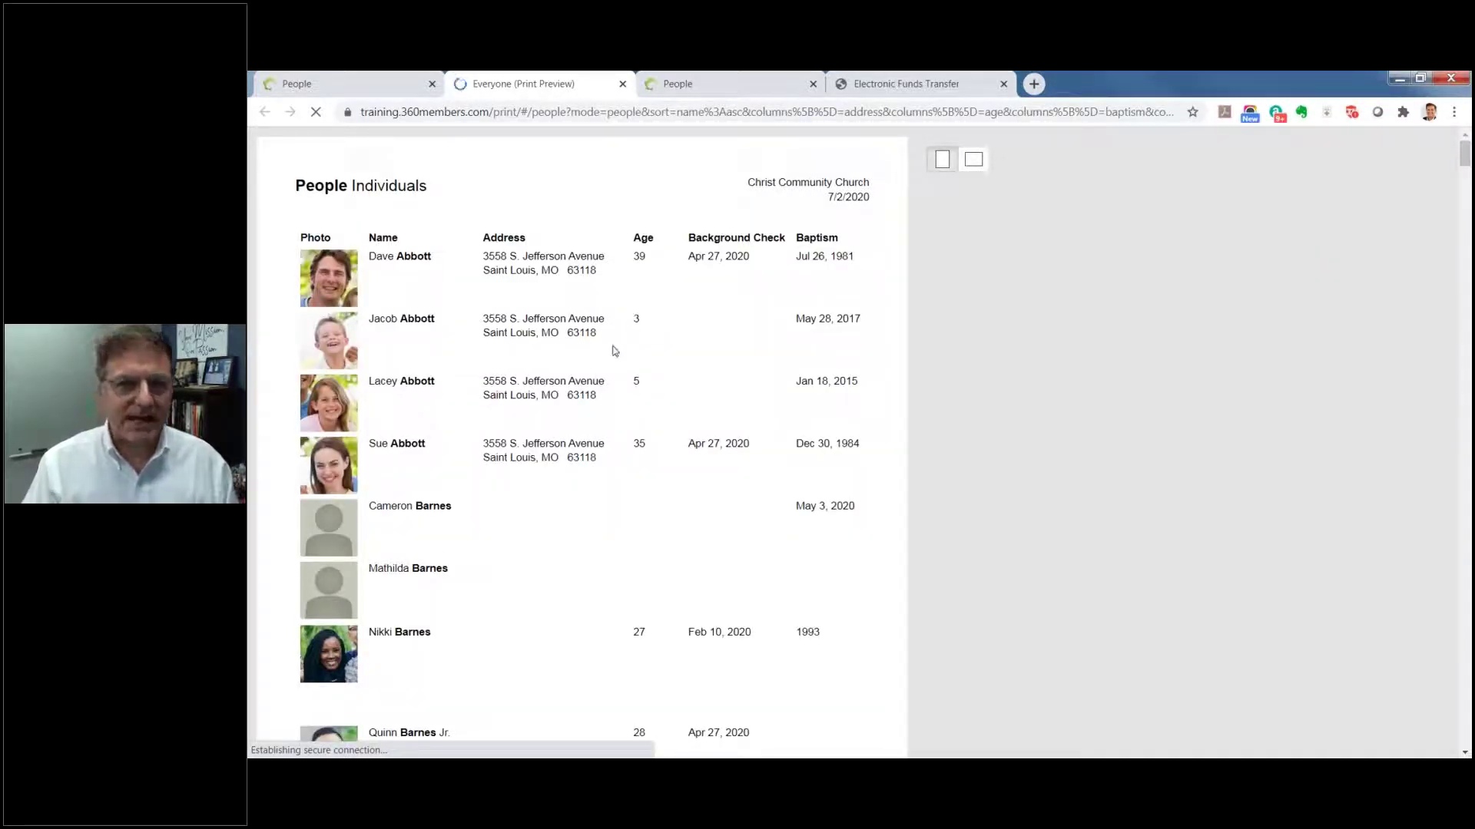
{"action": "left_click", "coordinate": [623, 85]}
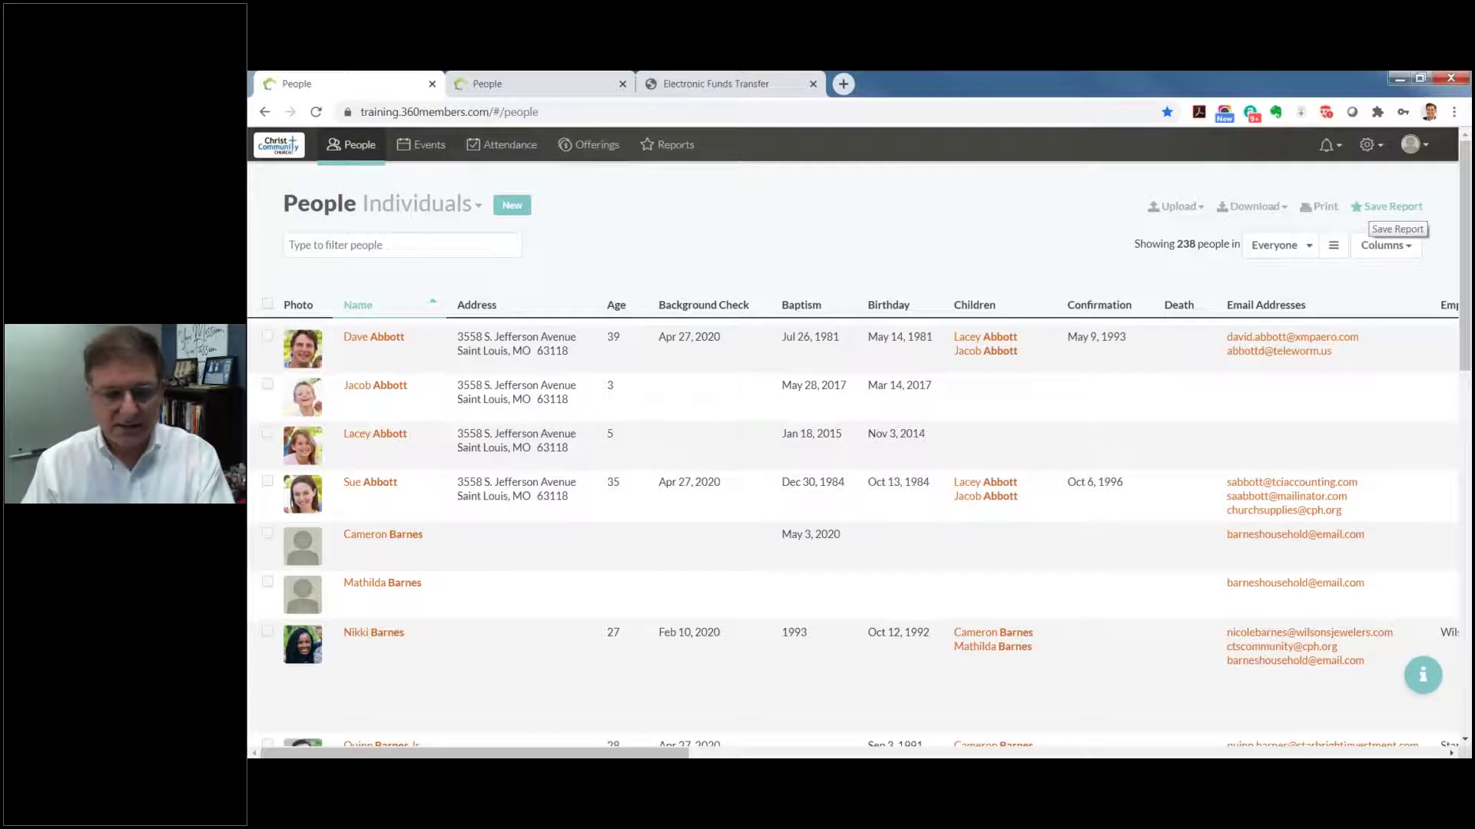
{"action": "left_click", "coordinate": [1386, 207]}
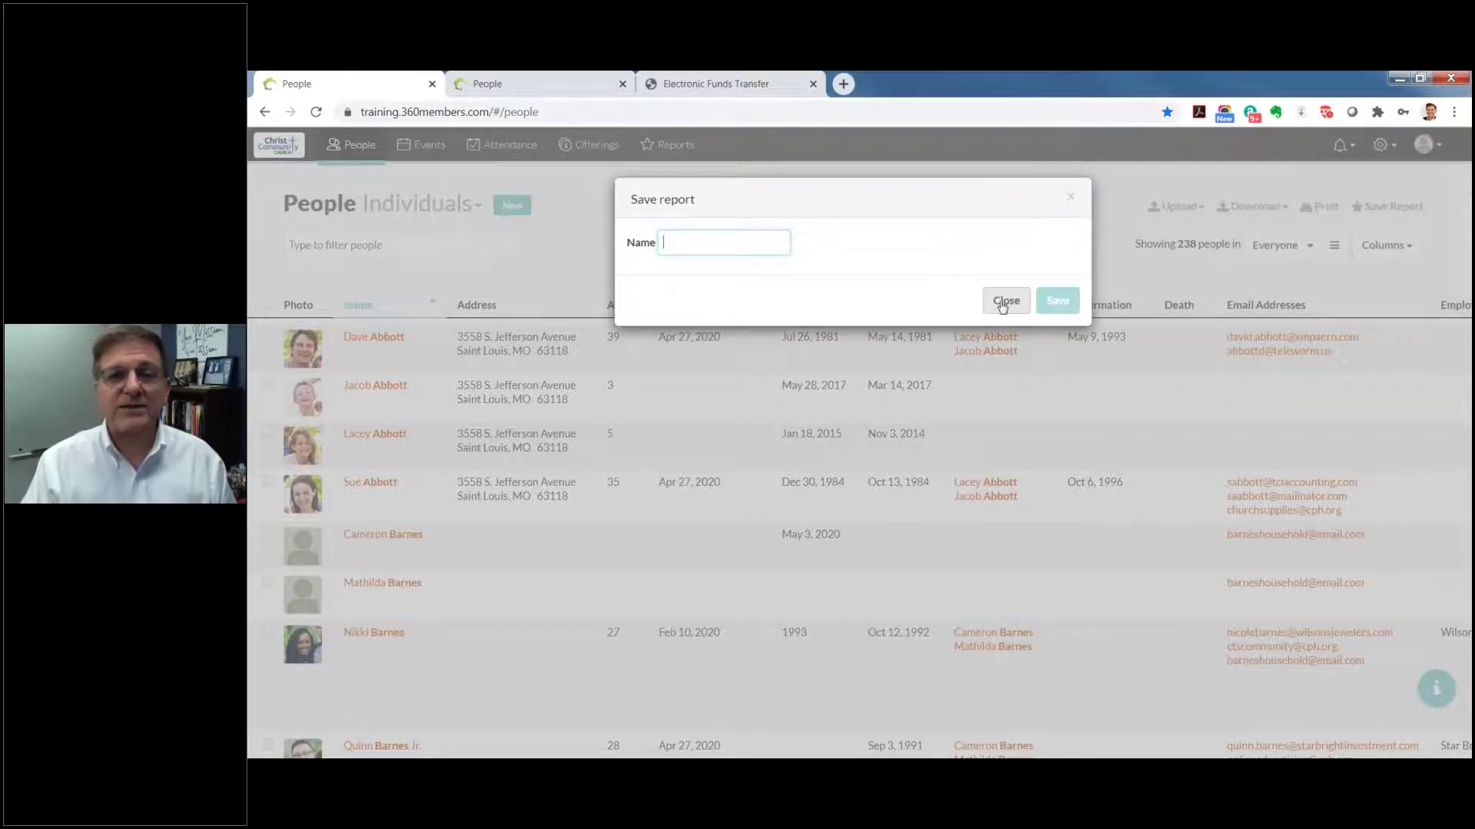
{"action": "left_click", "coordinate": [1005, 300]}
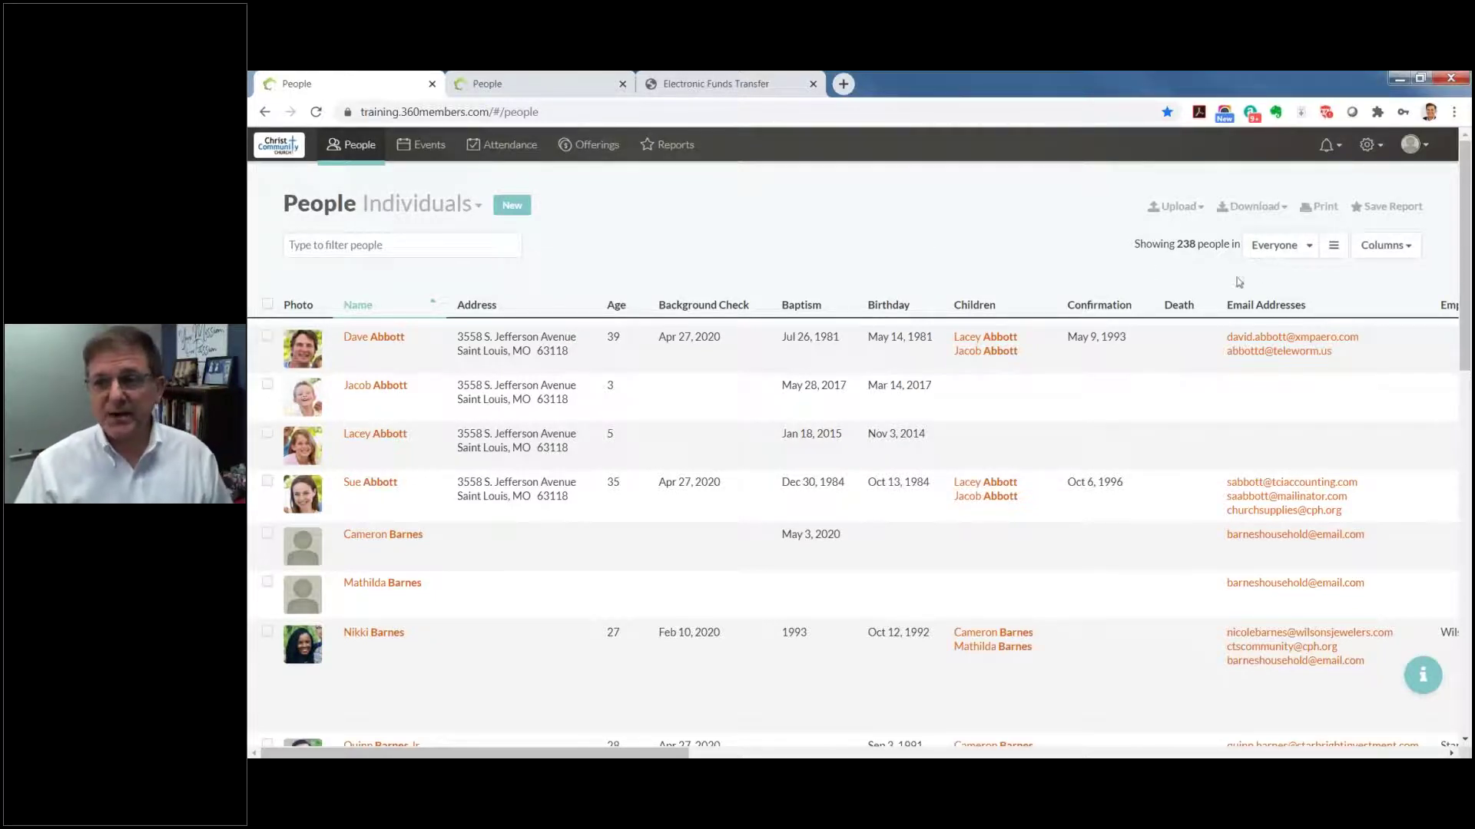
Step: Limit the people list by group, trying Elder and Choir before settling on Adults 18-30
{"action": "left_click", "coordinate": [1308, 246]}
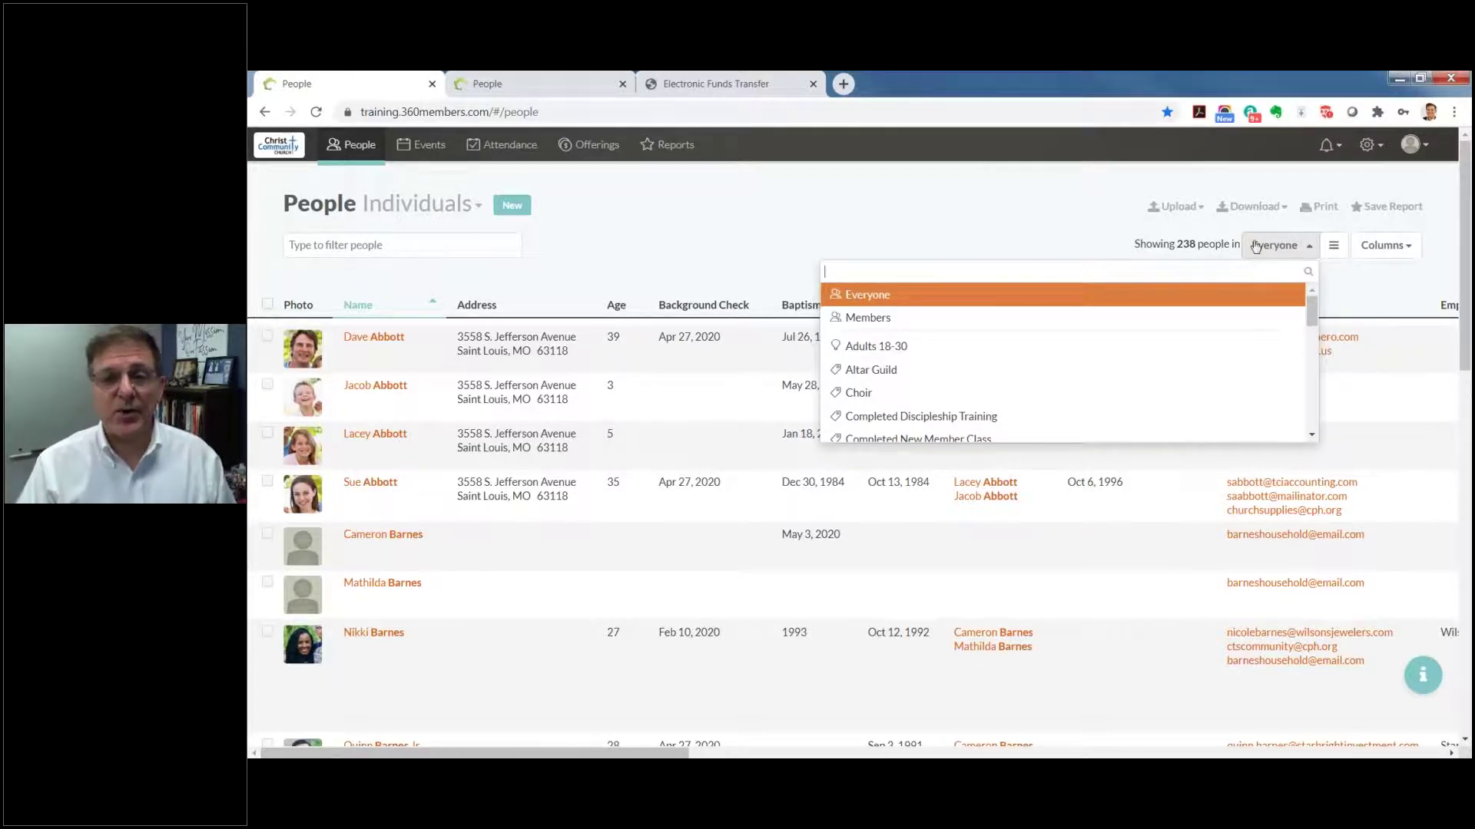
{"action": "scroll", "coordinate": [989, 351], "scroll_direction": "down", "scroll_amount": 2}
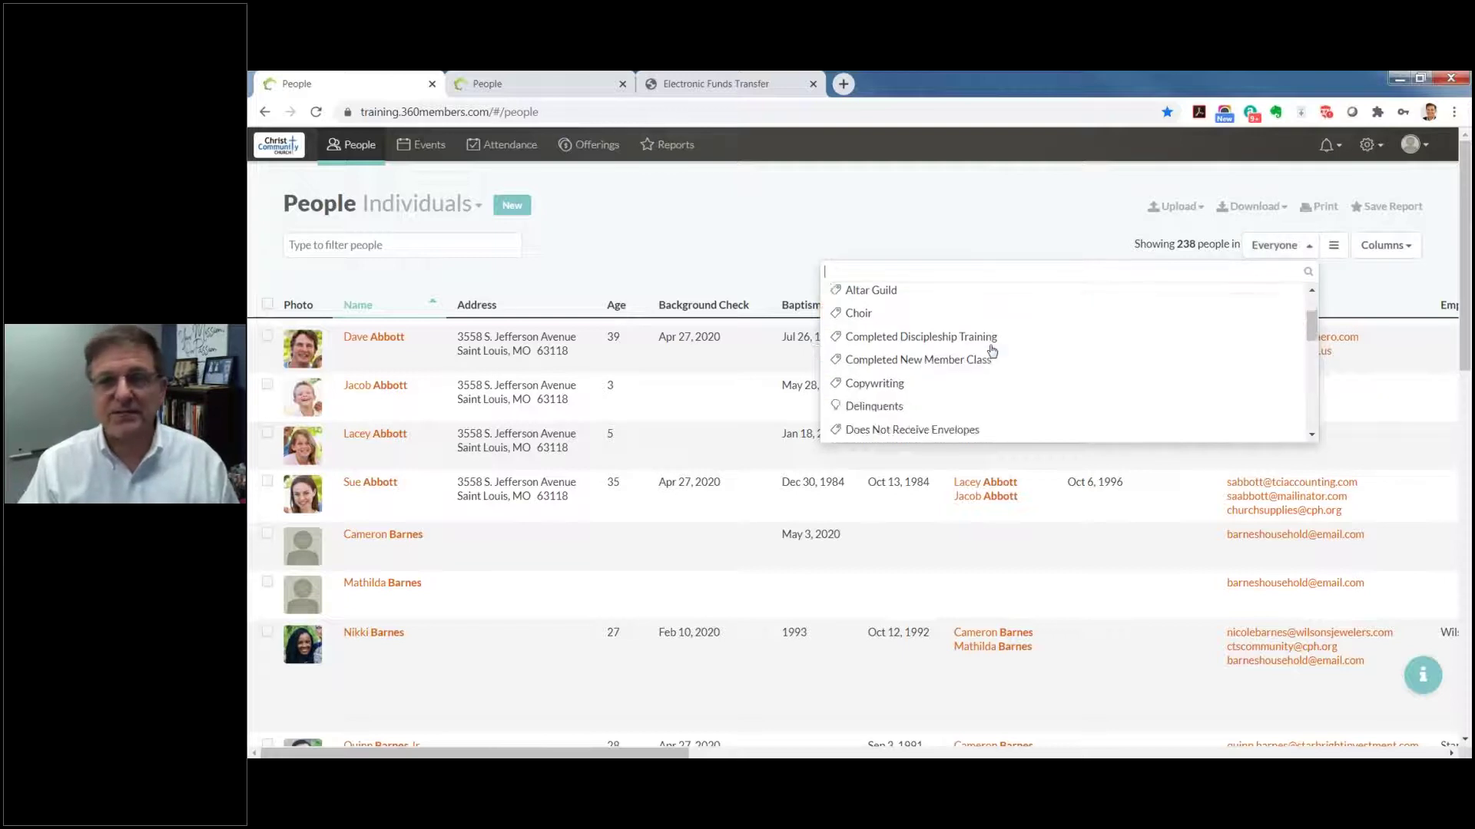
{"action": "scroll", "coordinate": [990, 351], "scroll_direction": "down", "scroll_amount": 1}
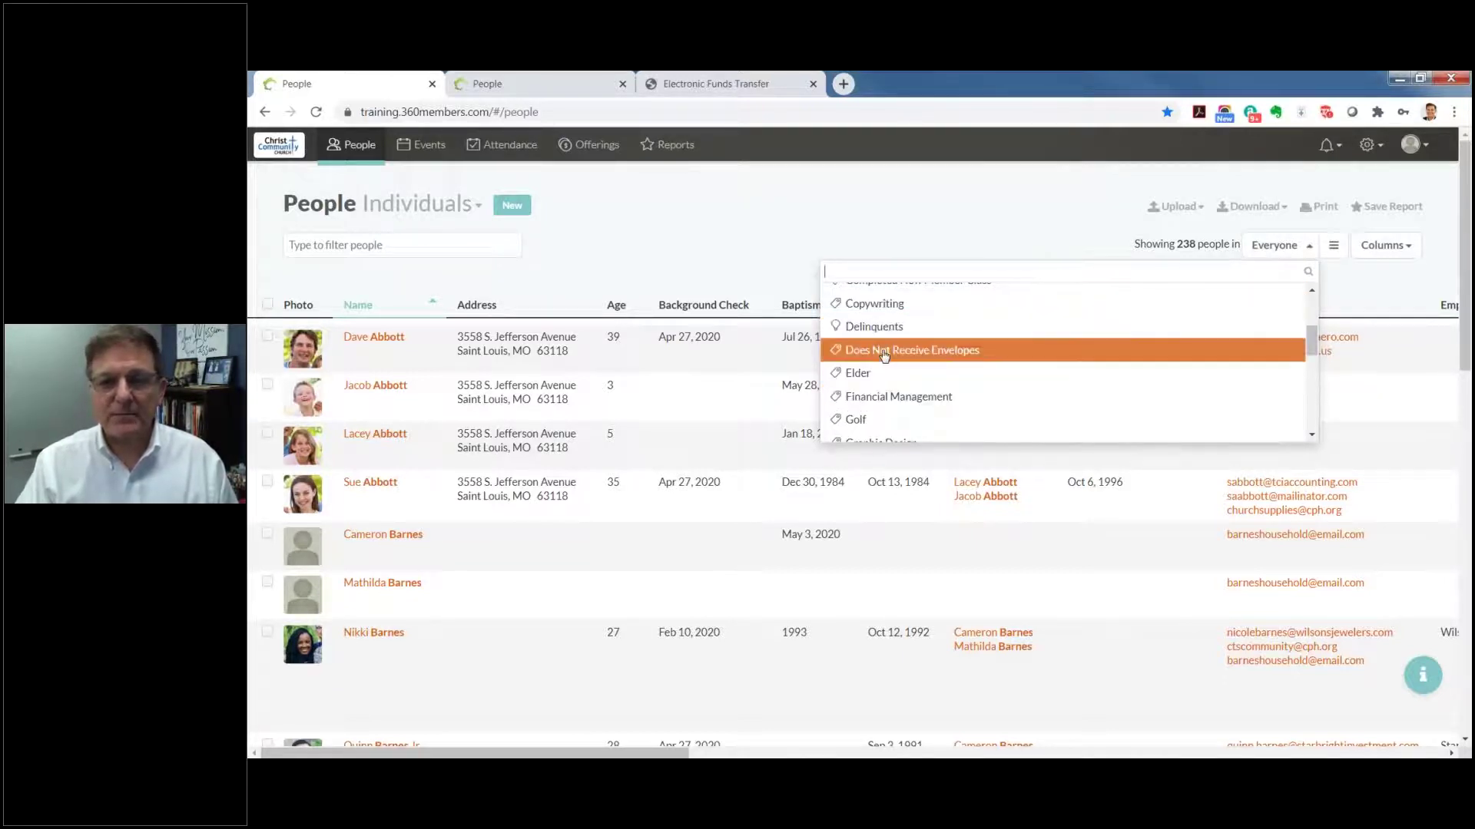
{"action": "scroll", "coordinate": [883, 347], "scroll_direction": "down", "scroll_amount": 1}
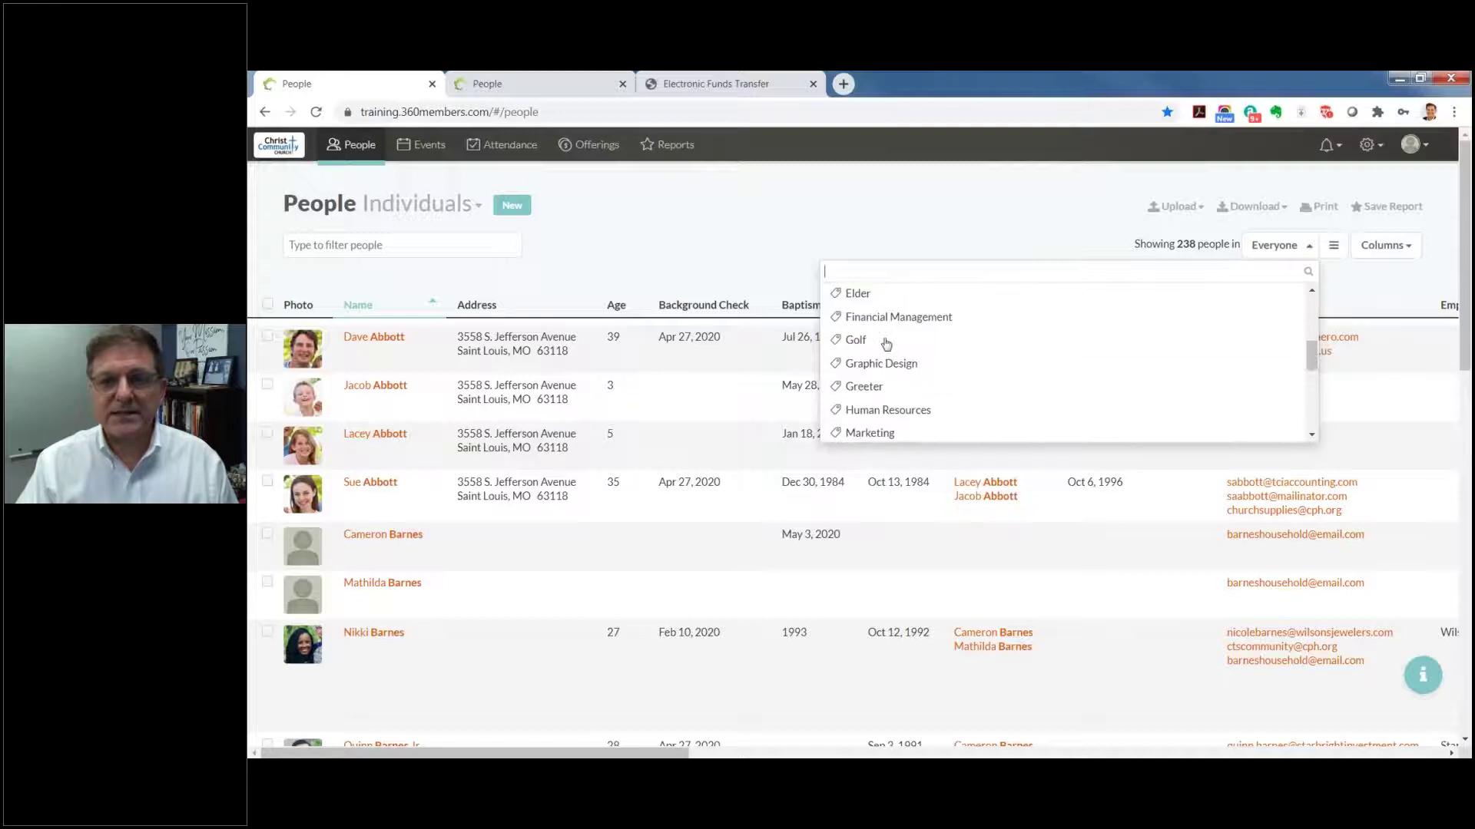
{"action": "left_click", "coordinate": [867, 302]}
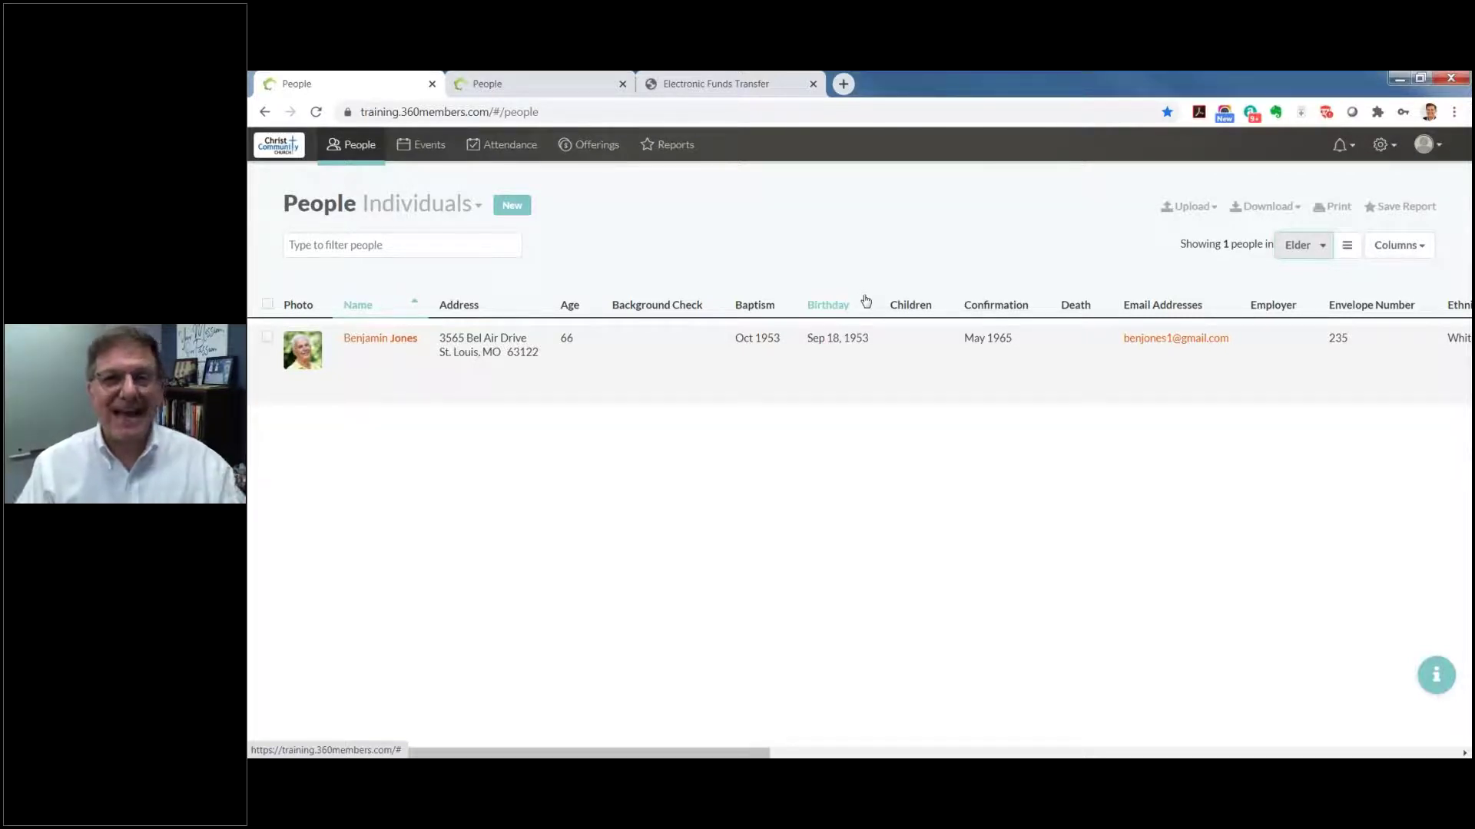
{"action": "left_click", "coordinate": [1323, 245]}
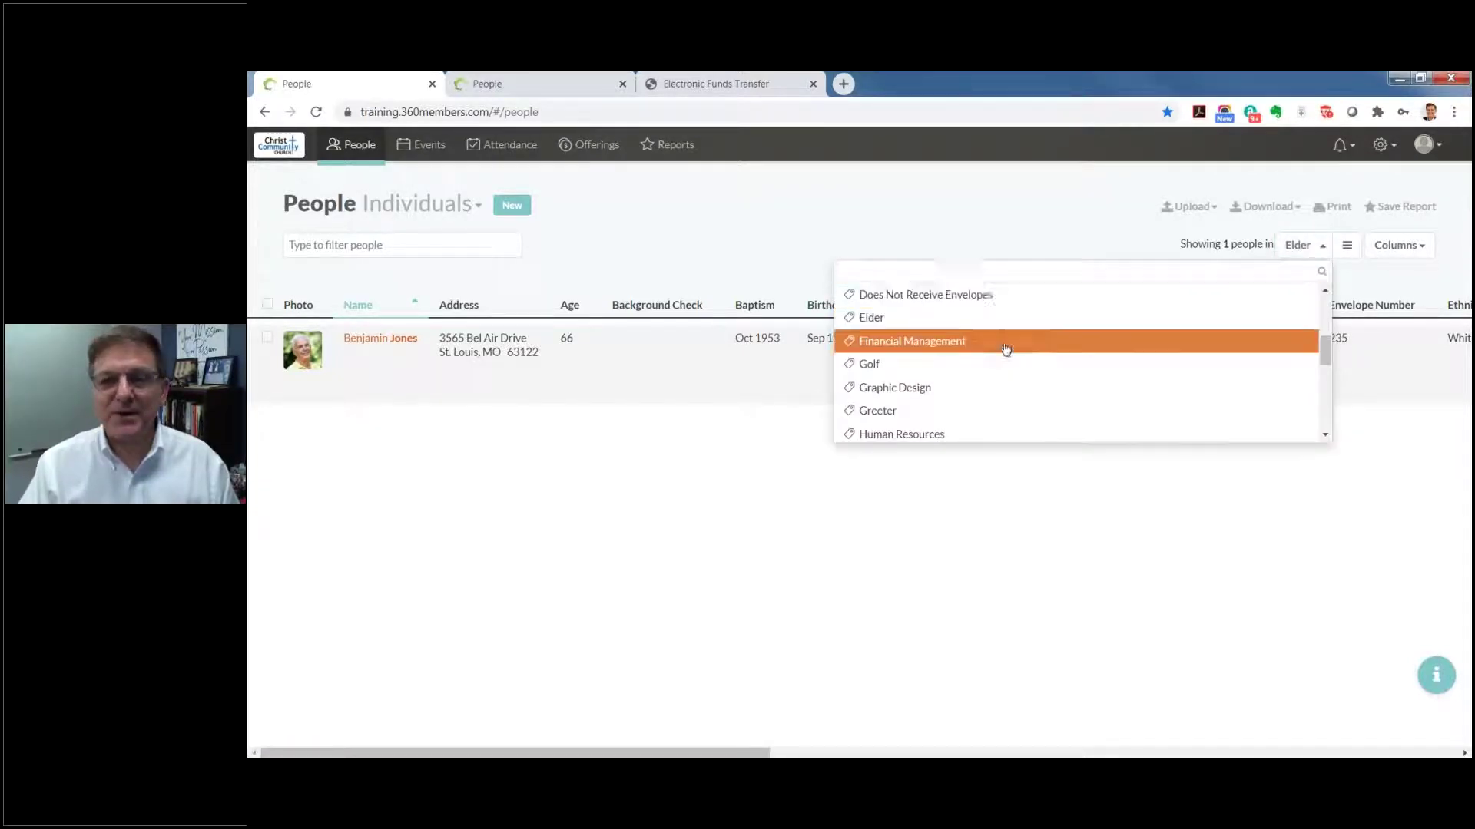
{"action": "scroll", "coordinate": [952, 353], "scroll_direction": "up", "scroll_amount": 3}
{"action": "left_click", "coordinate": [932, 338]}
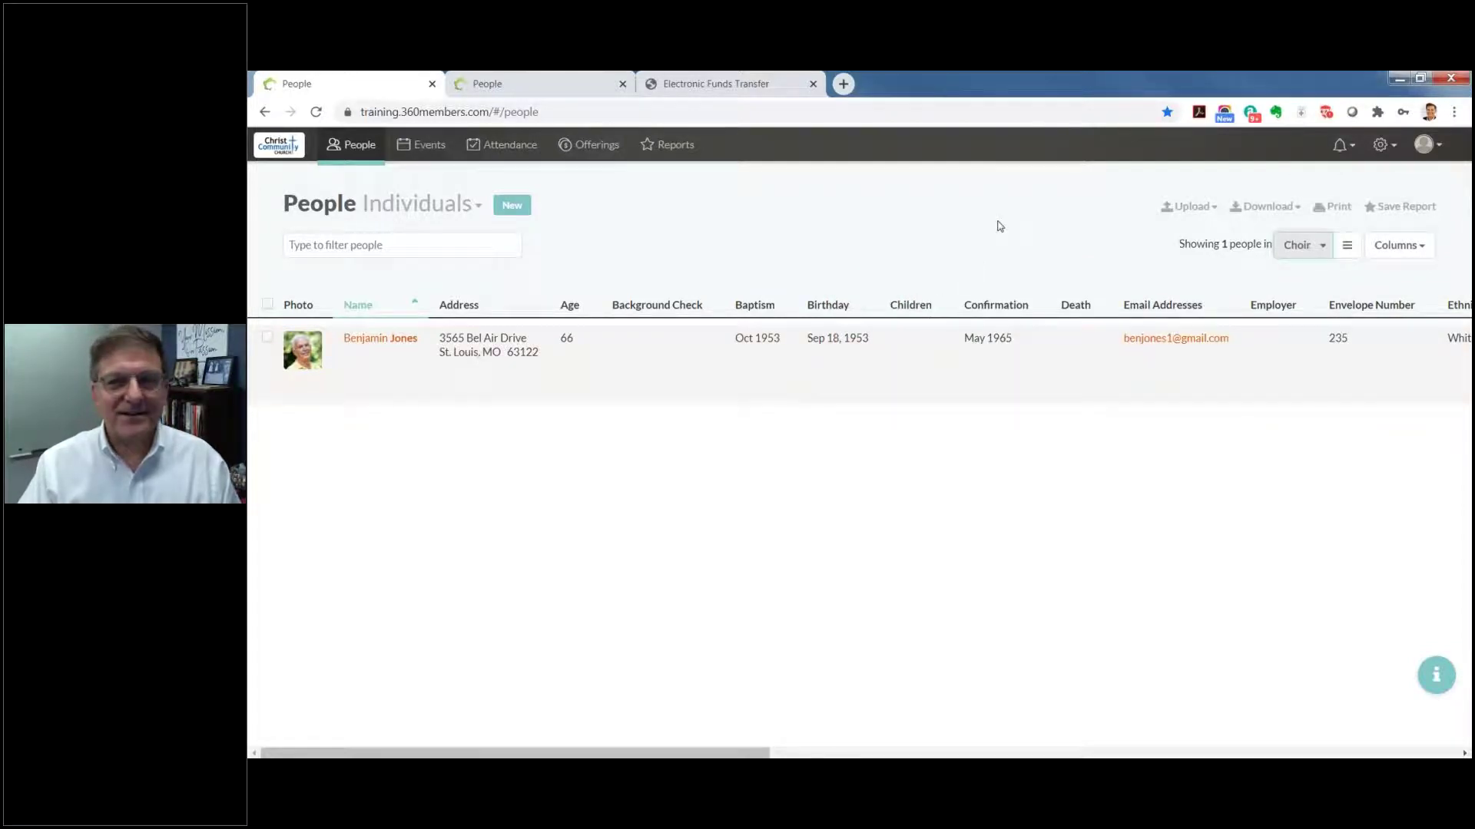
{"action": "left_click", "coordinate": [1323, 248]}
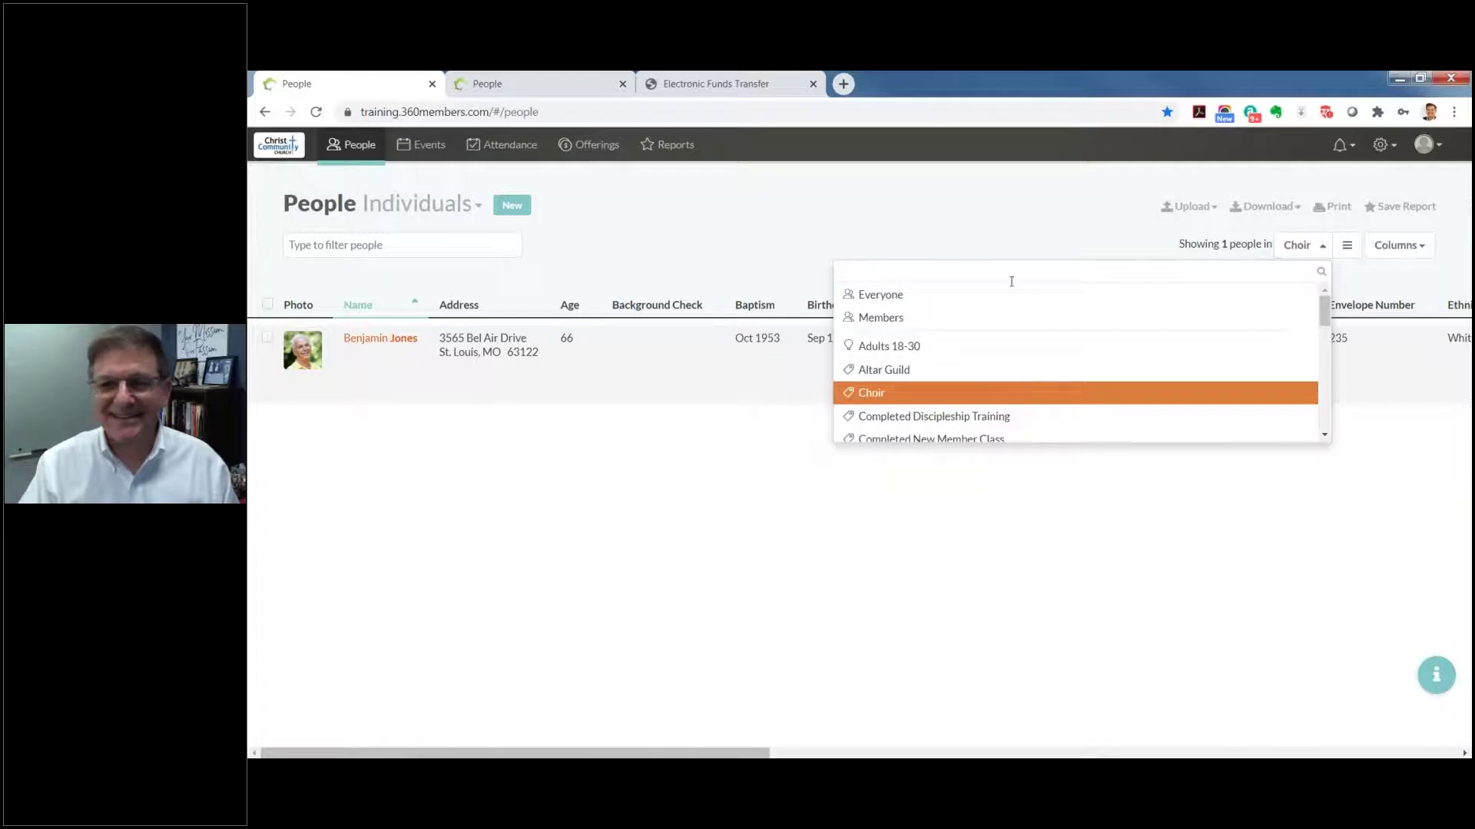
{"action": "left_click", "coordinate": [903, 350]}
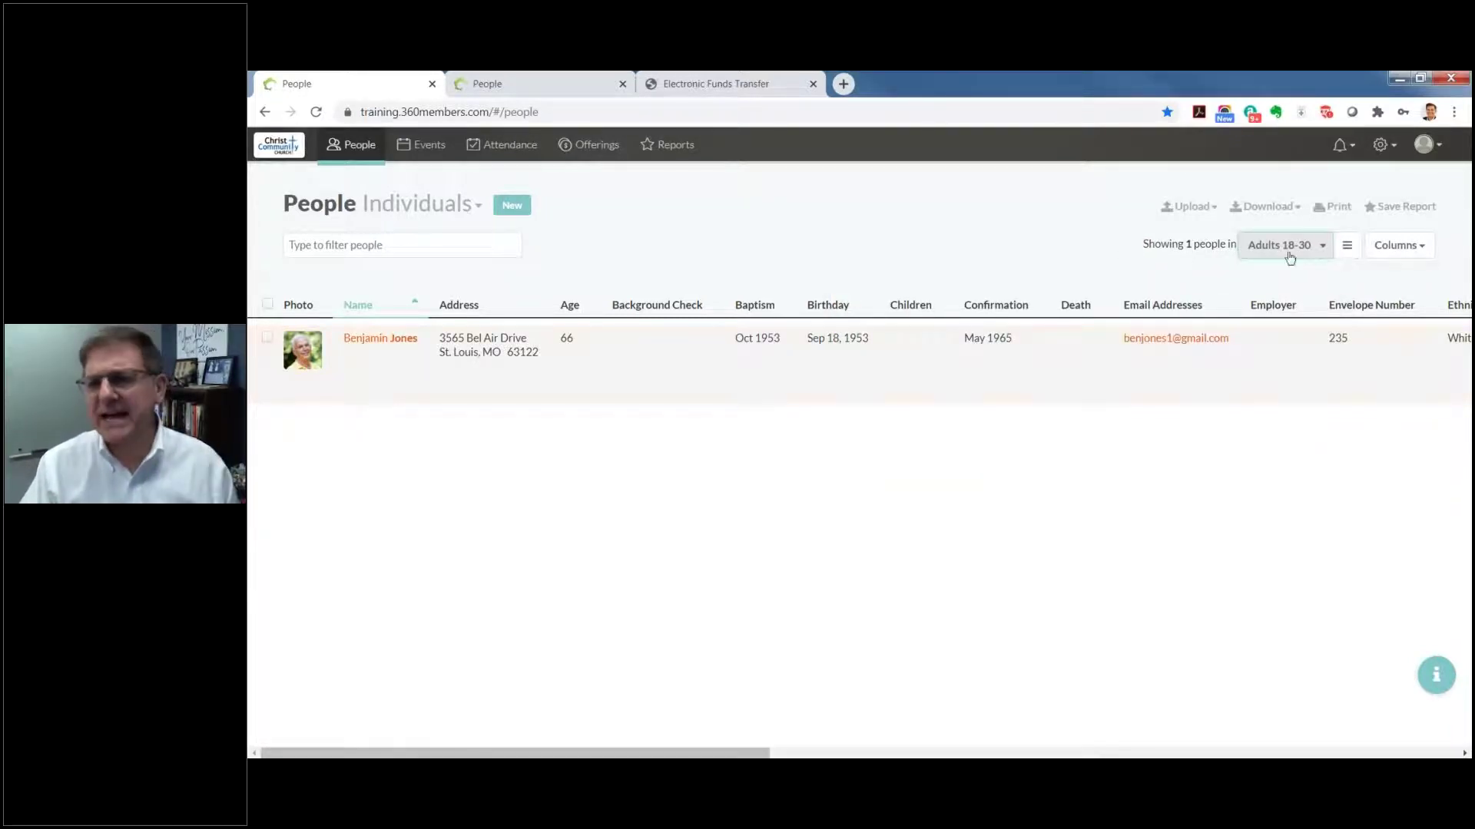
Step: Switch the group filter back to Everyone to list all 238 people
{"action": "left_click", "coordinate": [1327, 247]}
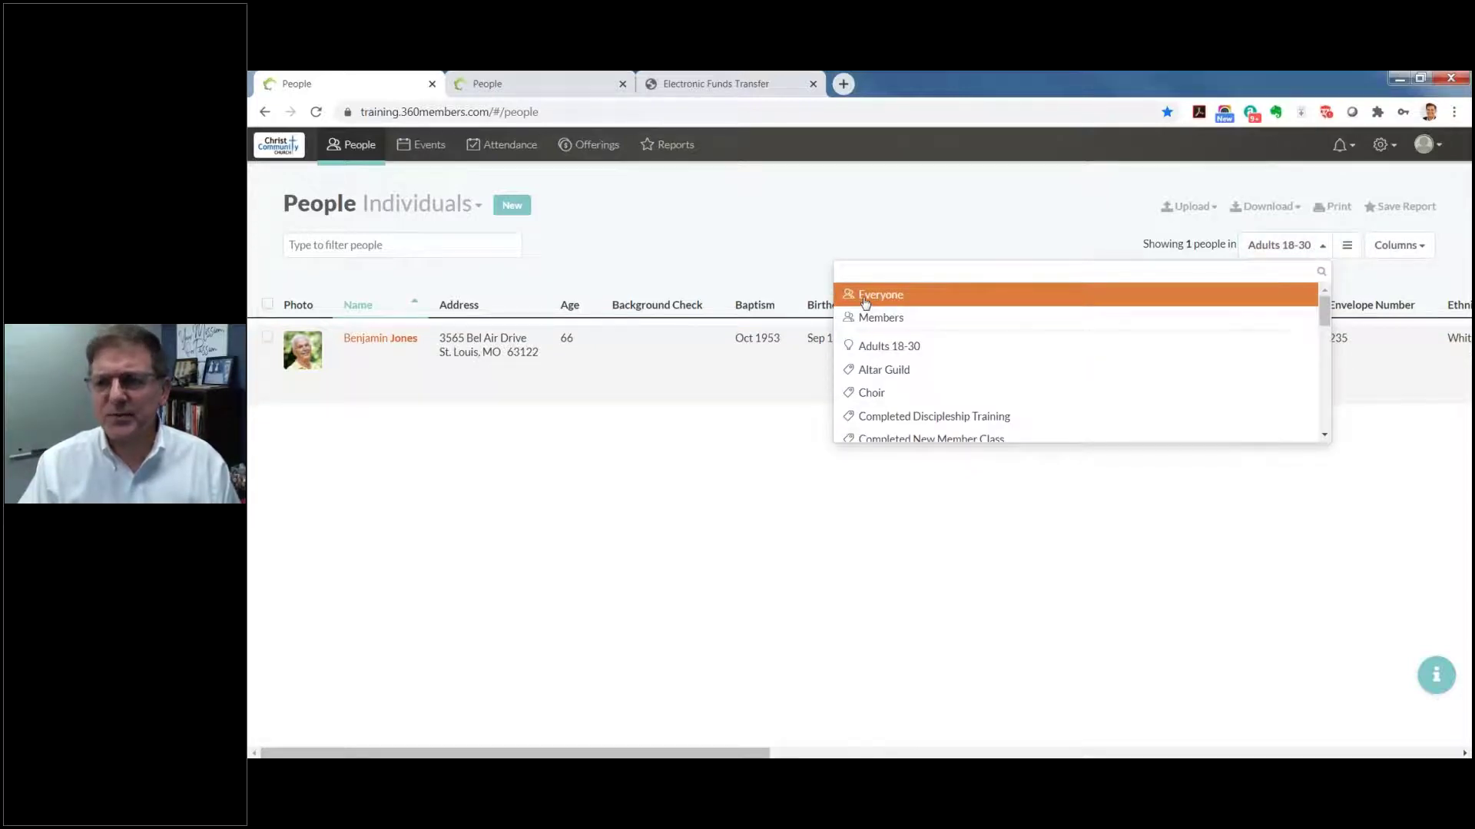
{"action": "left_click", "coordinate": [866, 297]}
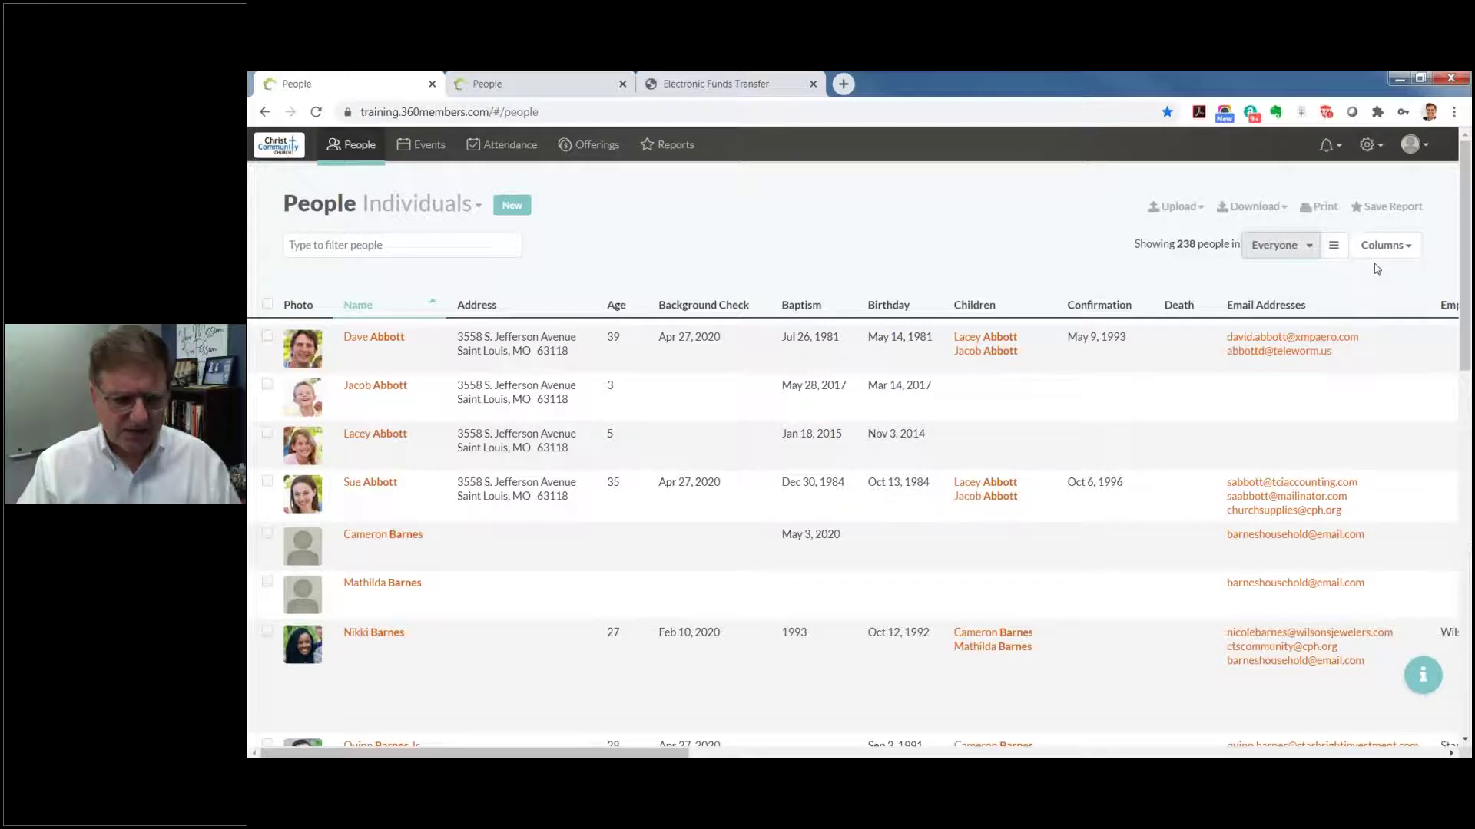
{"action": "left_click", "coordinate": [1334, 247]}
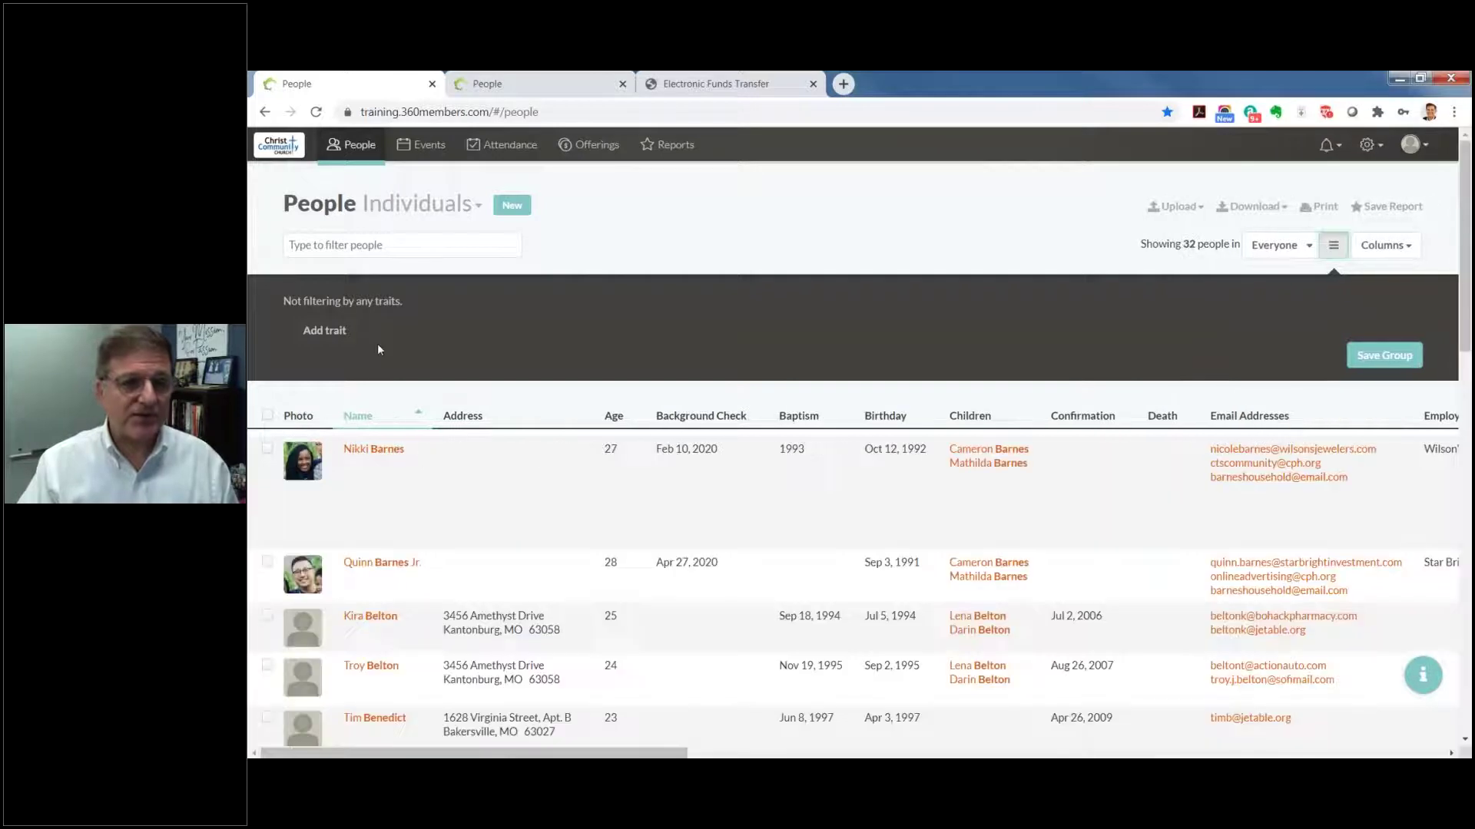
{"action": "left_click", "coordinate": [332, 336]}
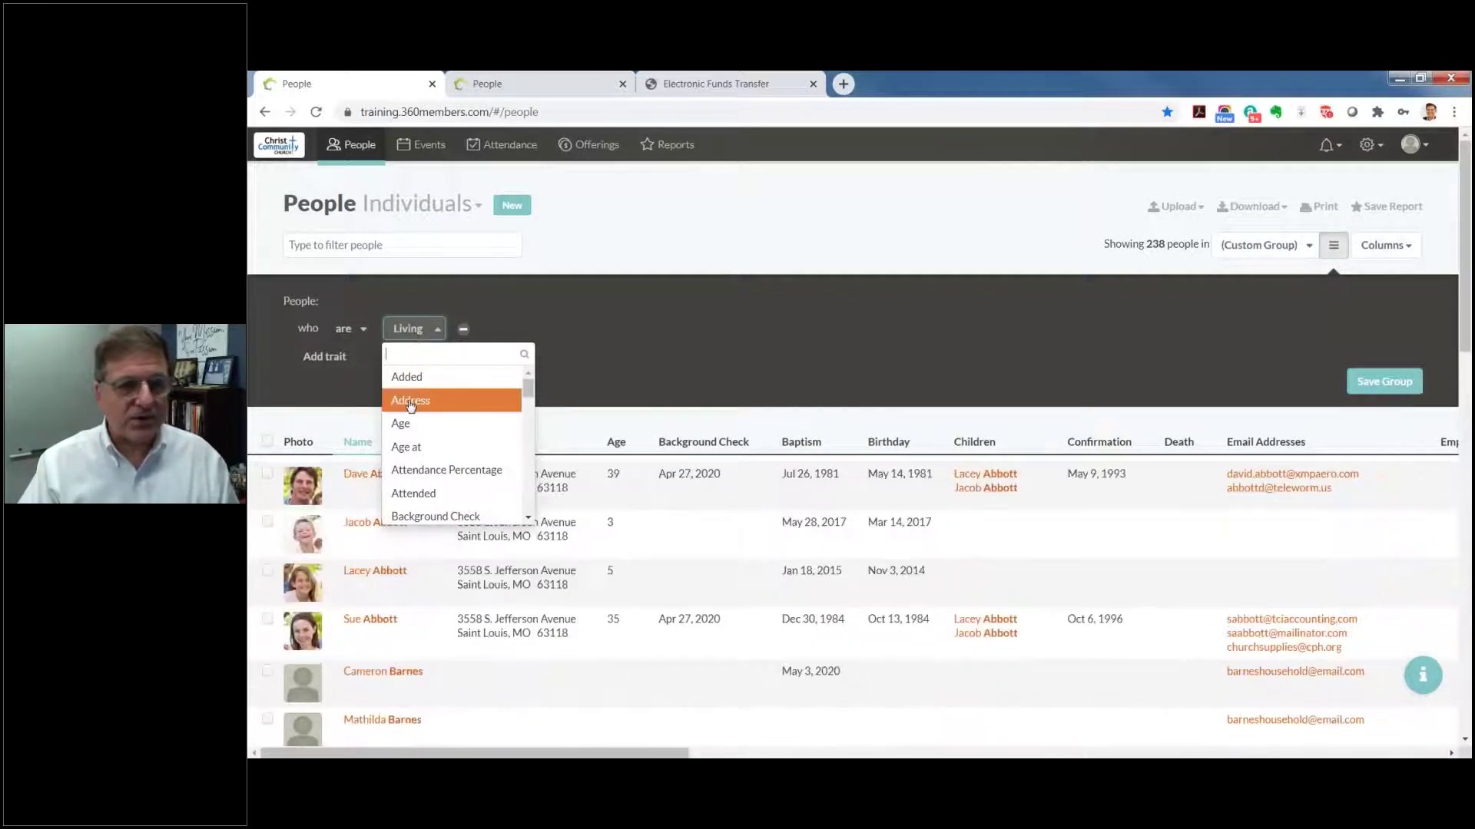
{"action": "left_click", "coordinate": [417, 425]}
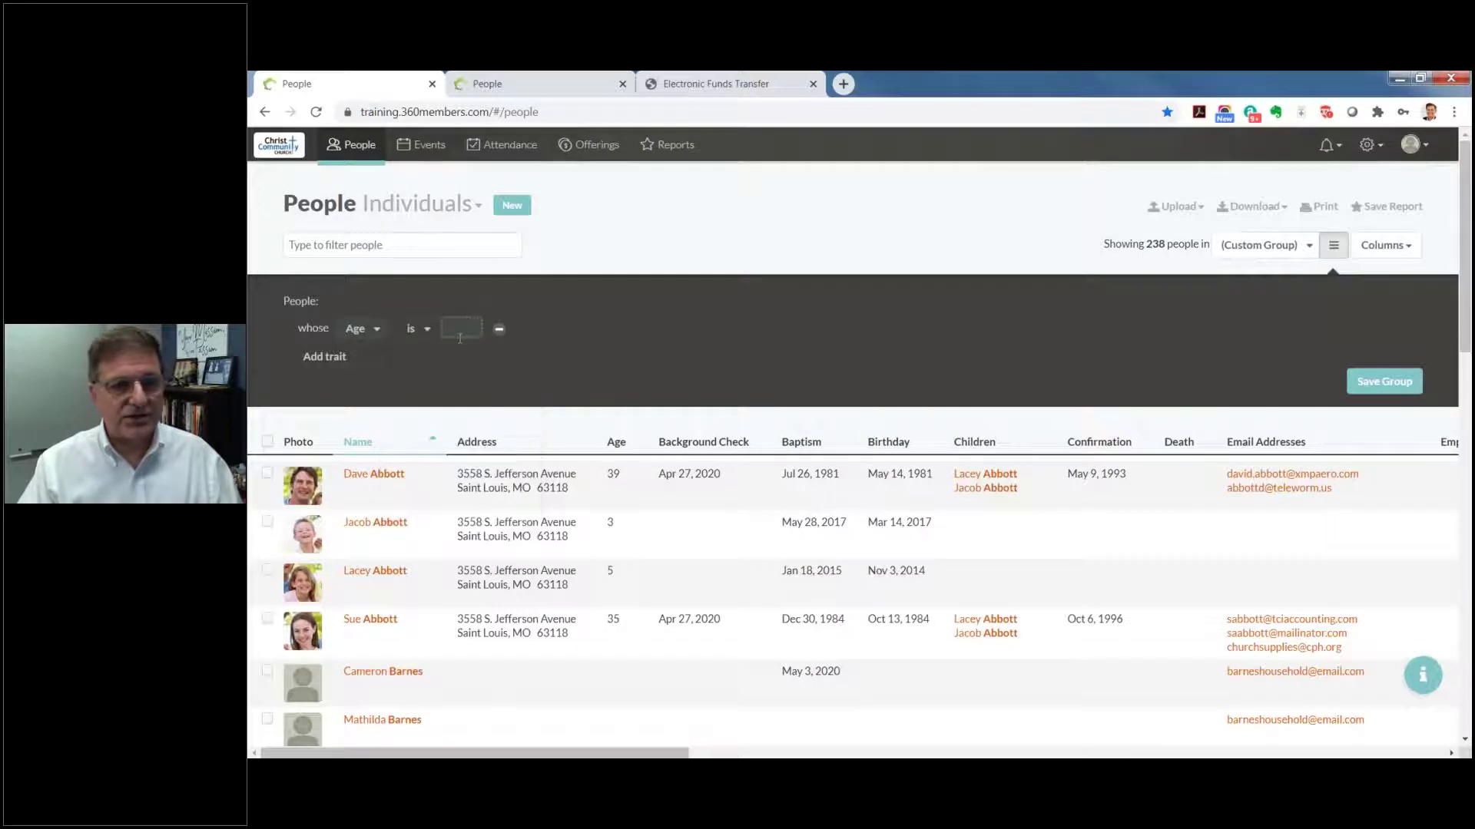
{"action": "left_click", "coordinate": [446, 326]}
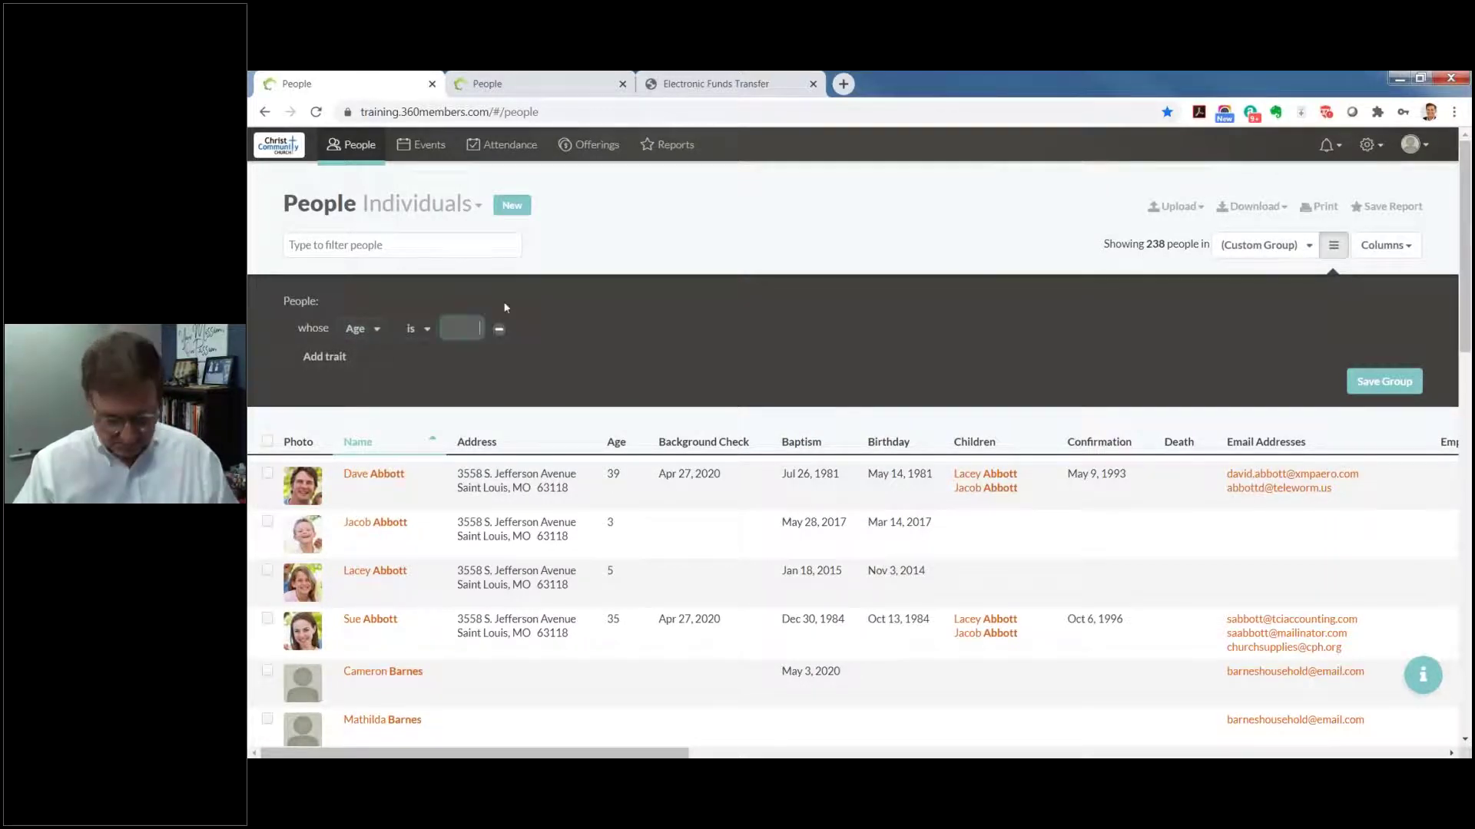
{"action": "type", "text": "16"}
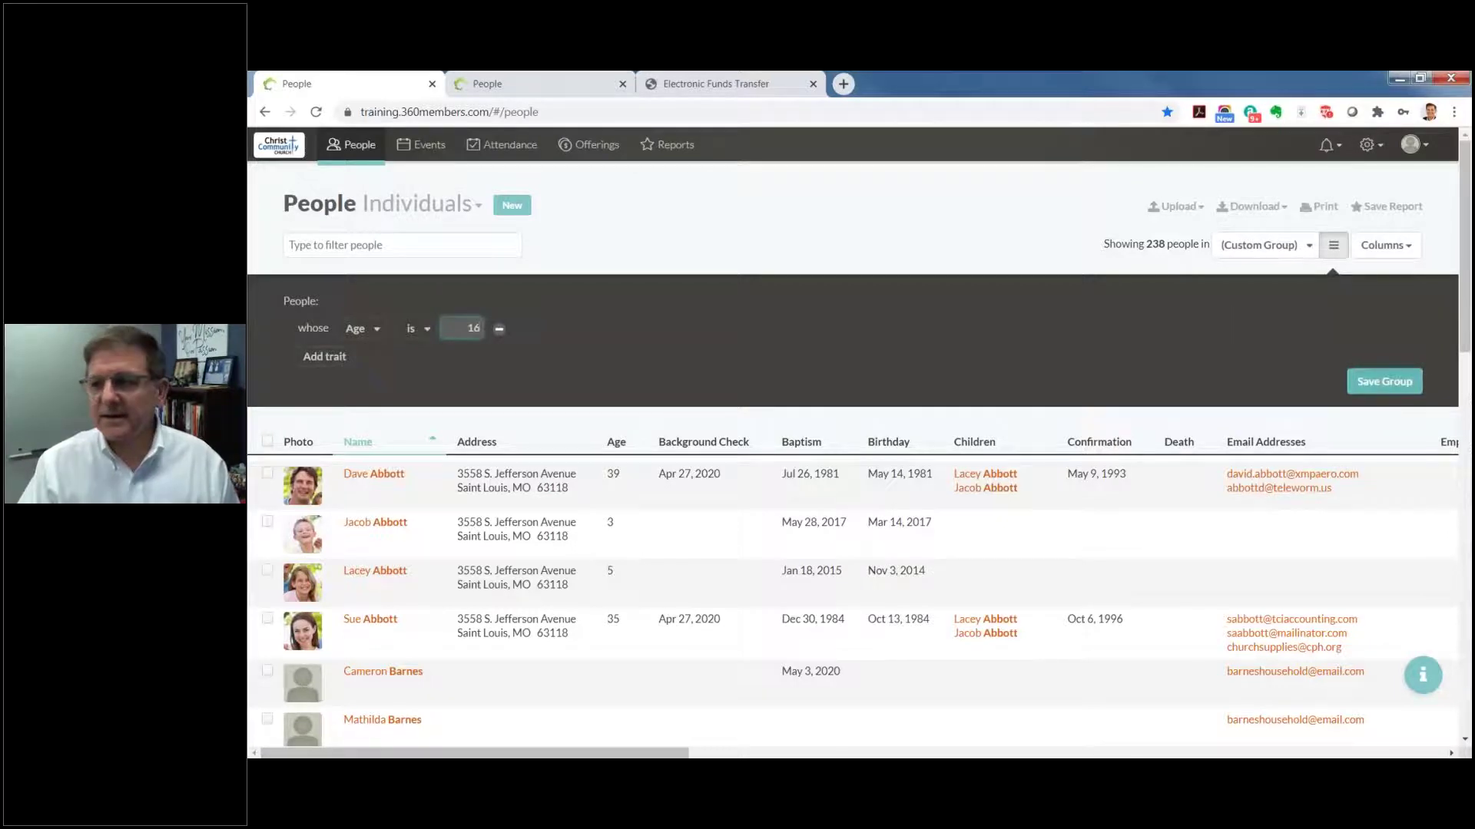
{"action": "left_click", "coordinate": [325, 356]}
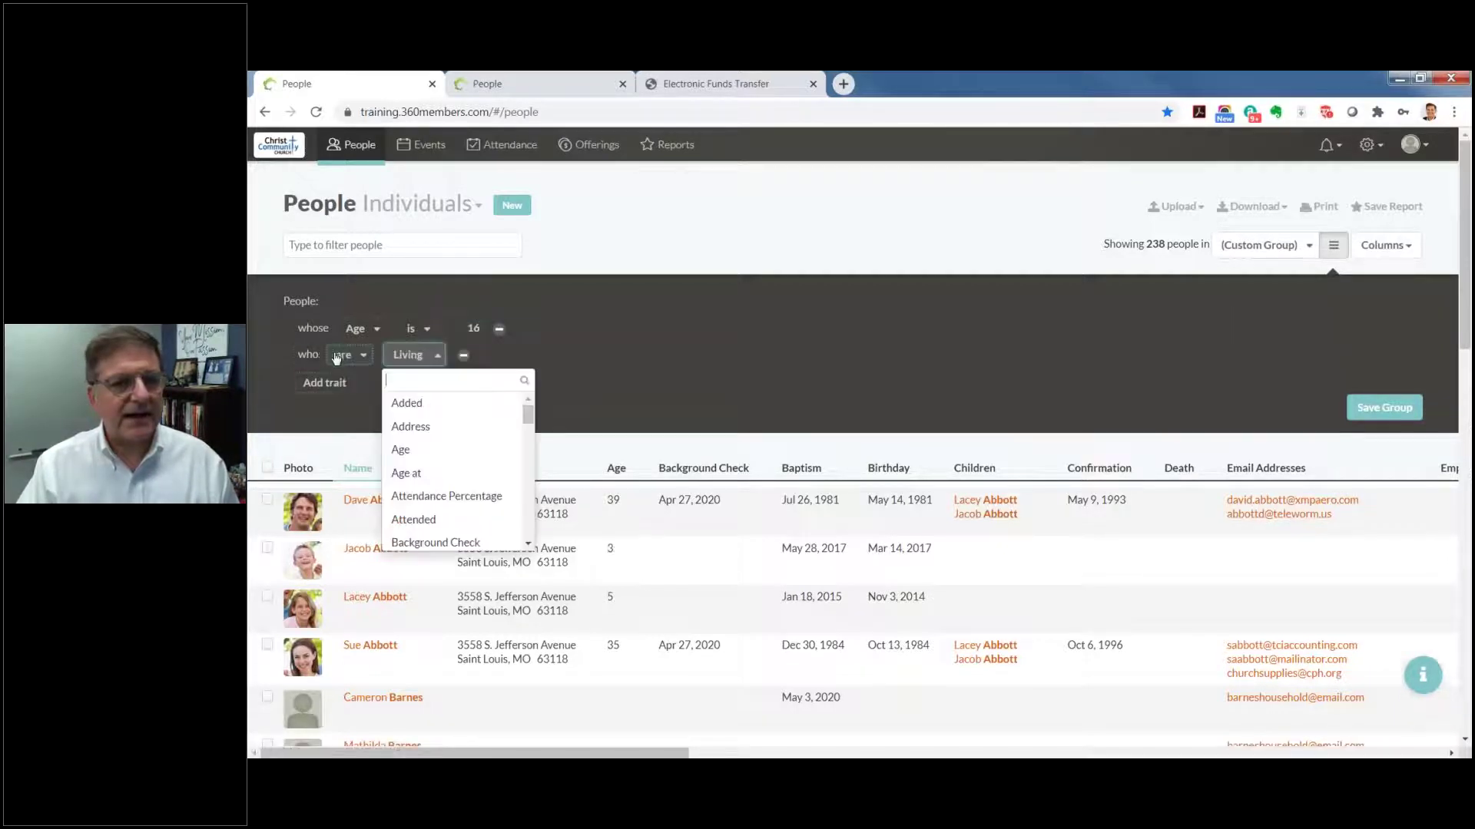
{"action": "scroll", "coordinate": [406, 479], "scroll_direction": "down", "scroll_amount": 3}
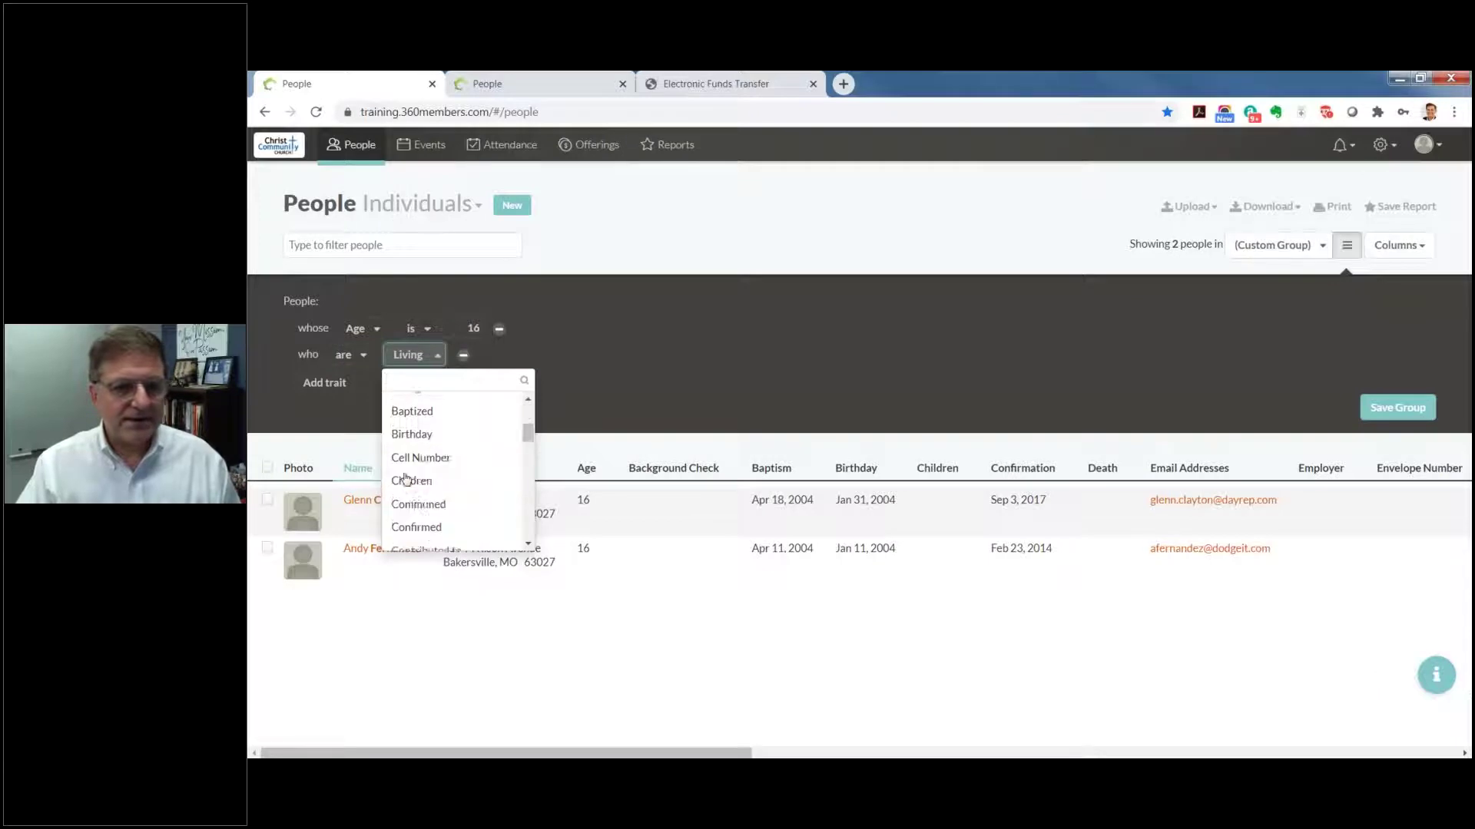
{"action": "left_click", "coordinate": [421, 526]}
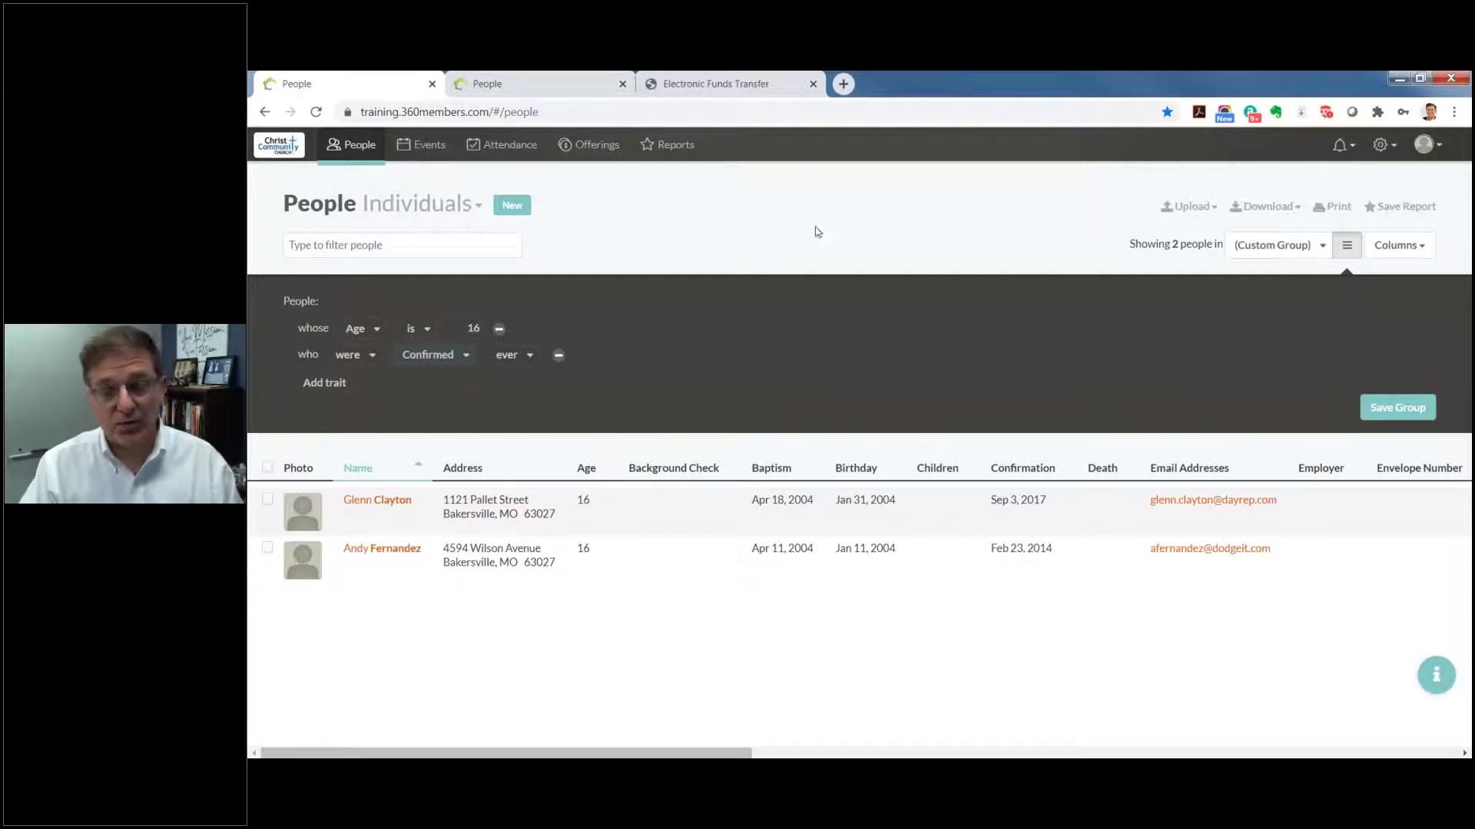
{"action": "left_click", "coordinate": [1347, 245]}
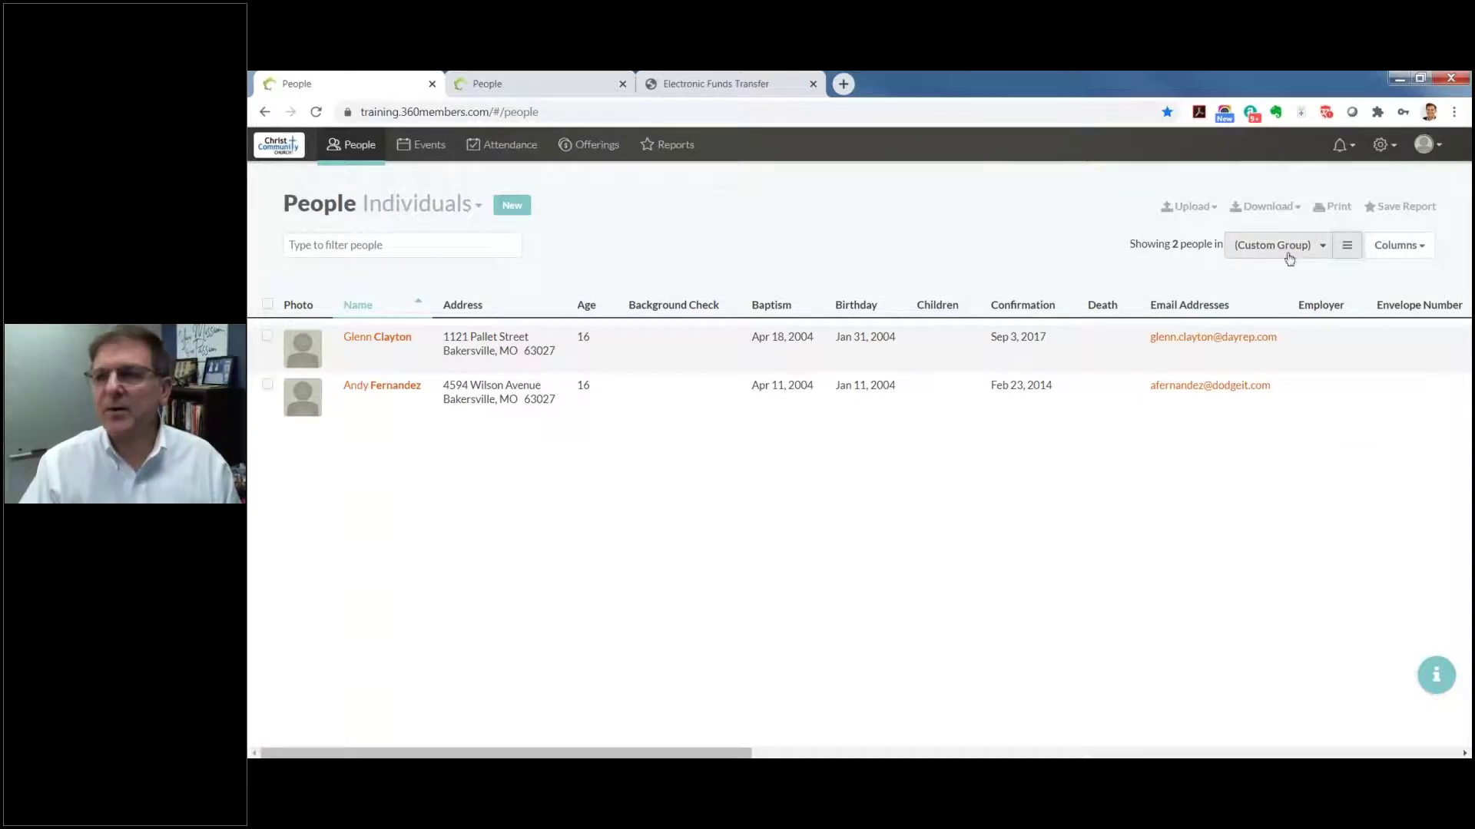
{"action": "left_click", "coordinate": [1321, 245]}
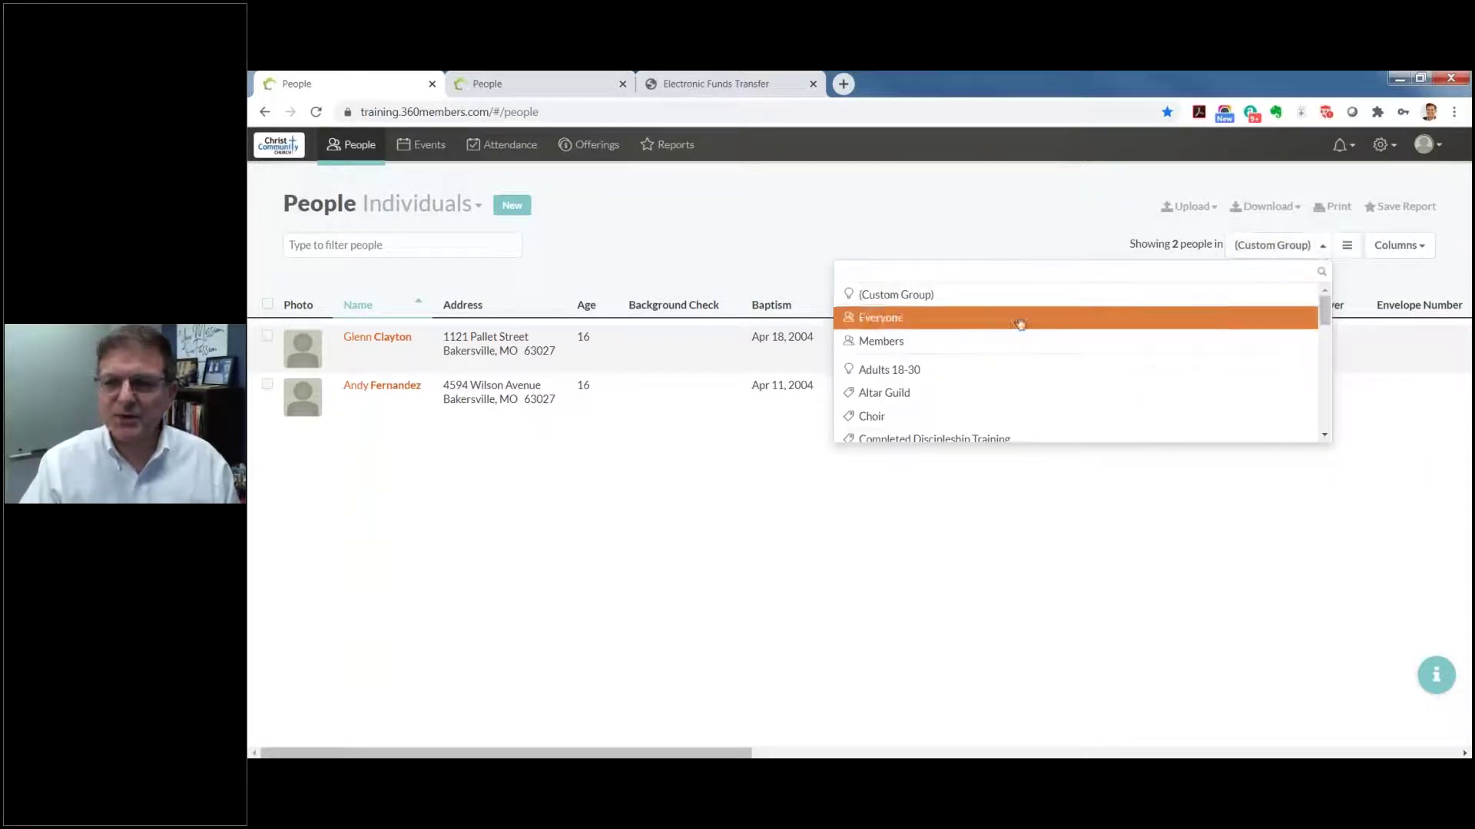
{"action": "left_click", "coordinate": [857, 318]}
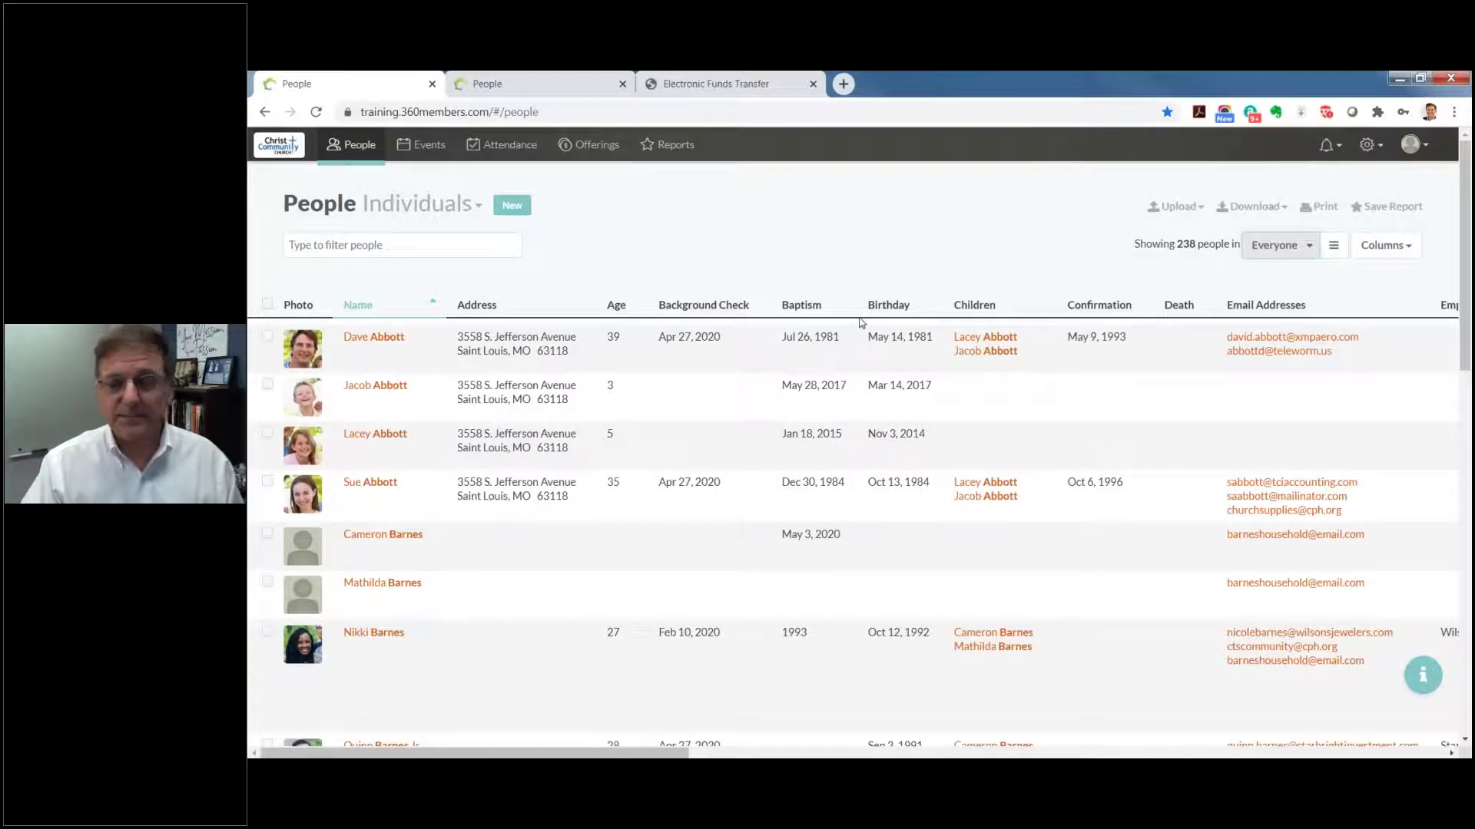
{"action": "left_click", "coordinate": [1412, 256]}
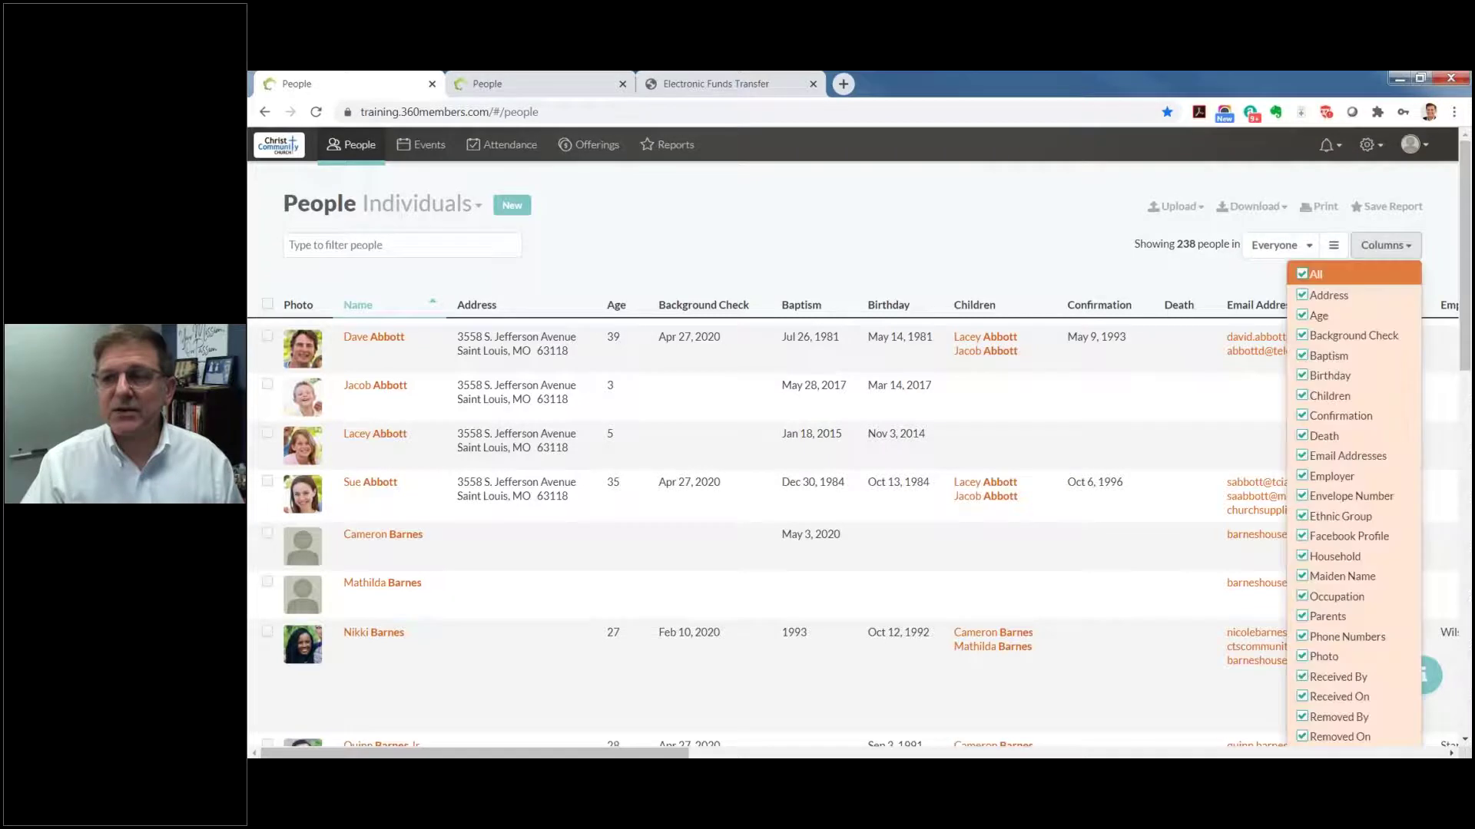
{"action": "left_click", "coordinate": [1303, 274]}
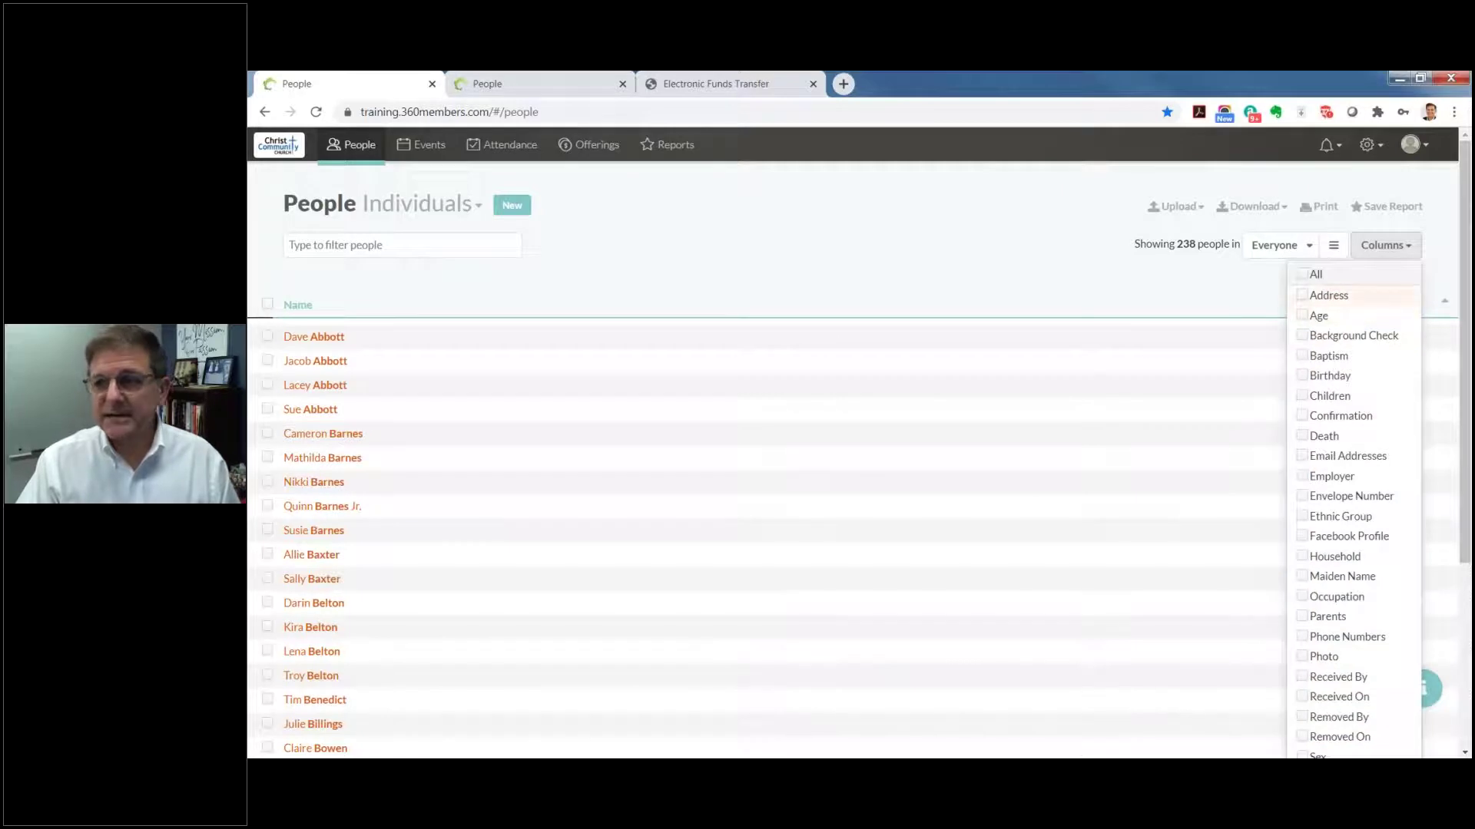
{"action": "left_click", "coordinate": [1303, 296]}
{"action": "left_click", "coordinate": [1305, 316]}
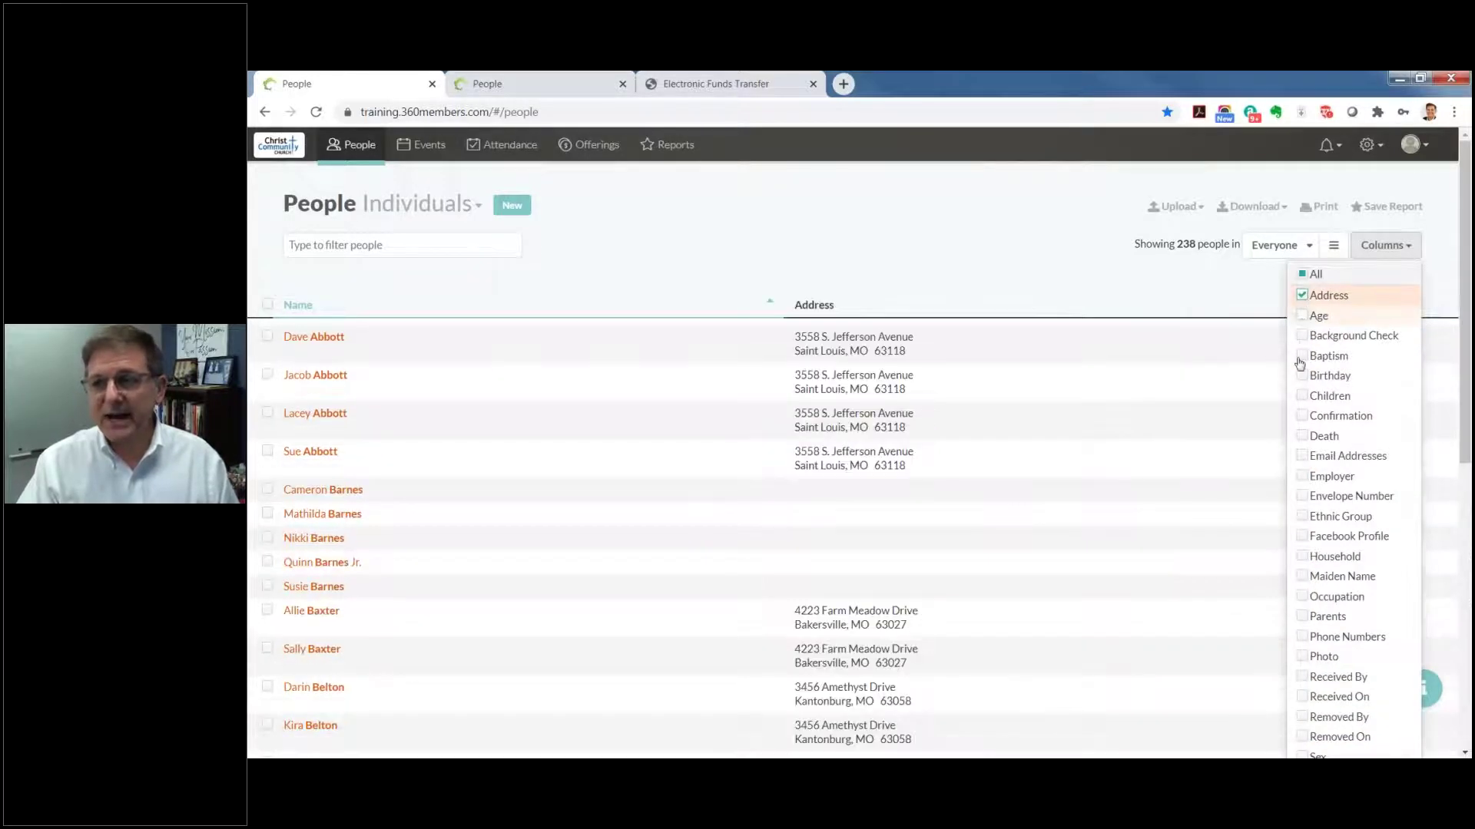
{"action": "left_click", "coordinate": [1301, 365]}
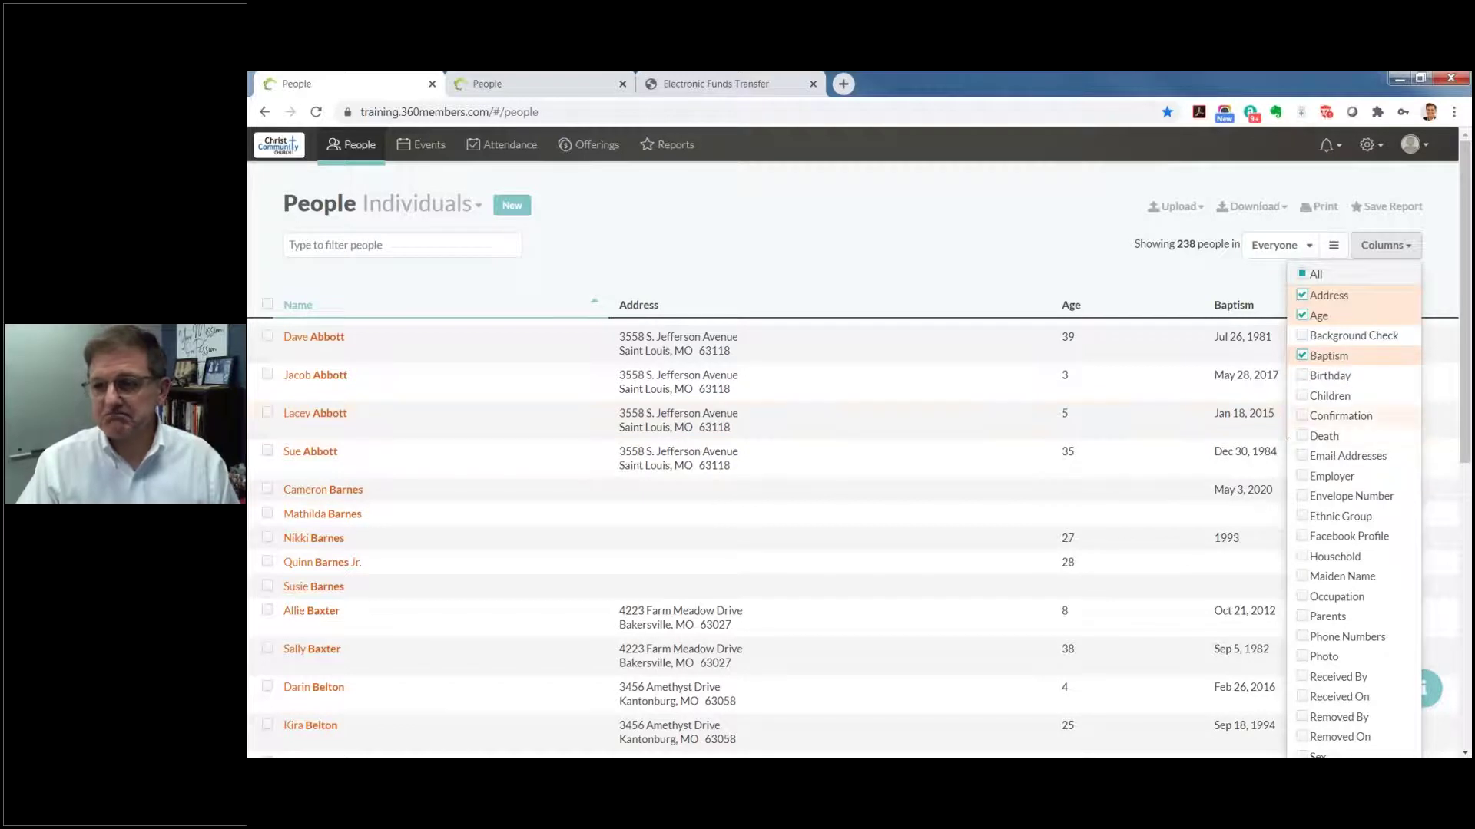
{"action": "left_click", "coordinate": [1303, 417]}
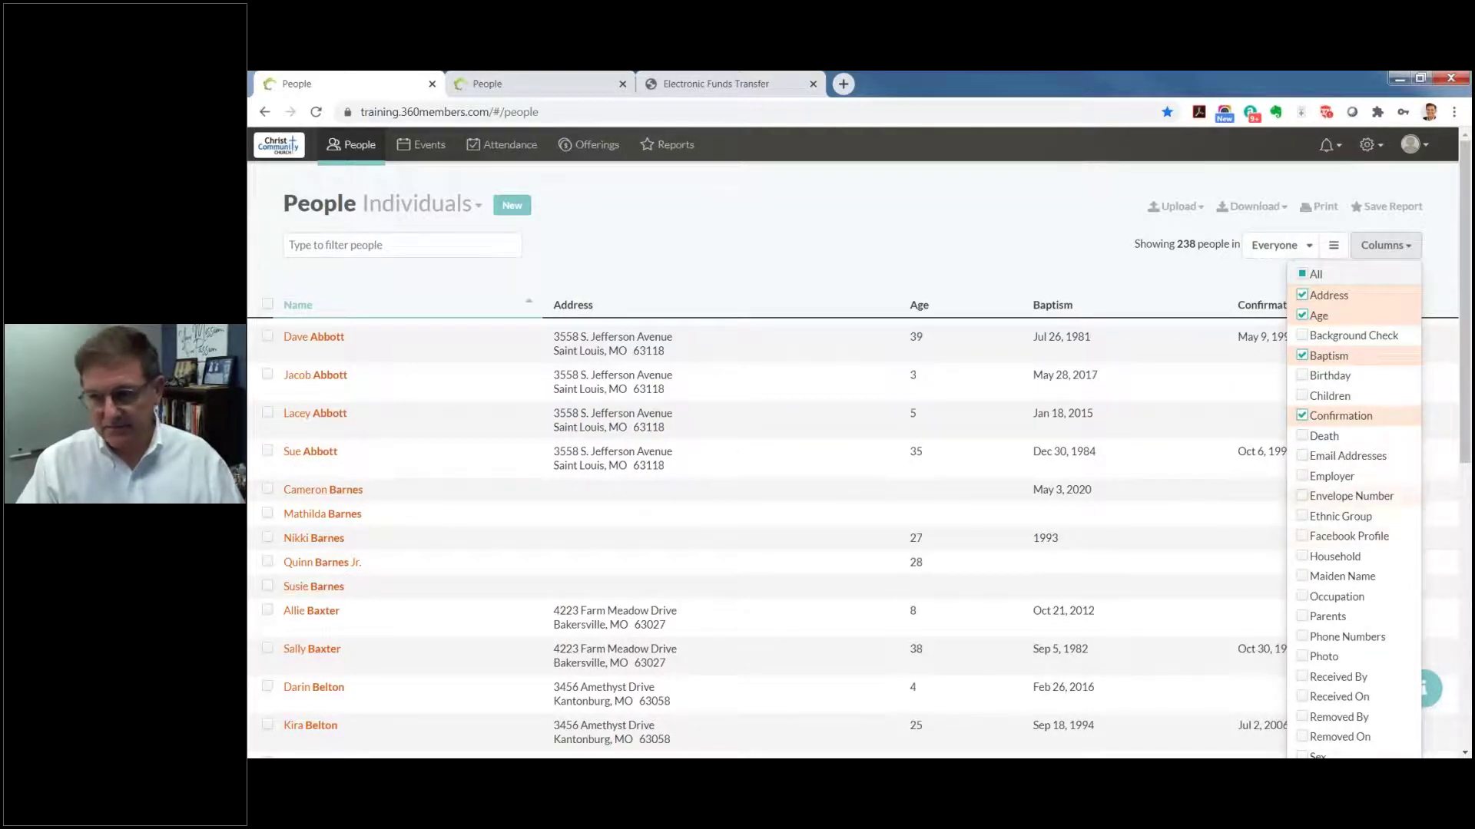
{"action": "left_click", "coordinate": [1303, 496]}
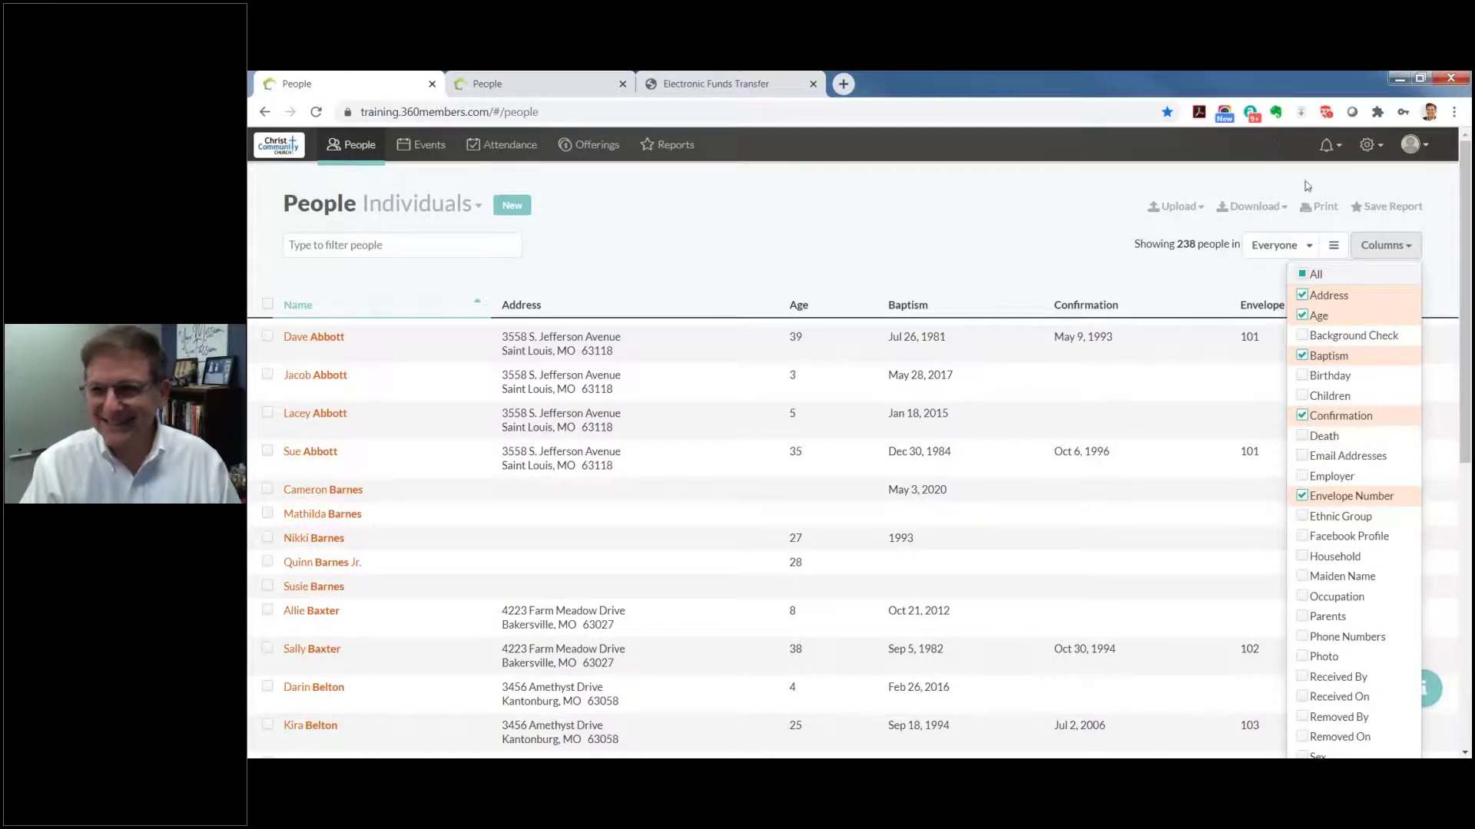
{"action": "left_click", "coordinate": [1300, 275]}
{"action": "left_click", "coordinate": [1062, 247]}
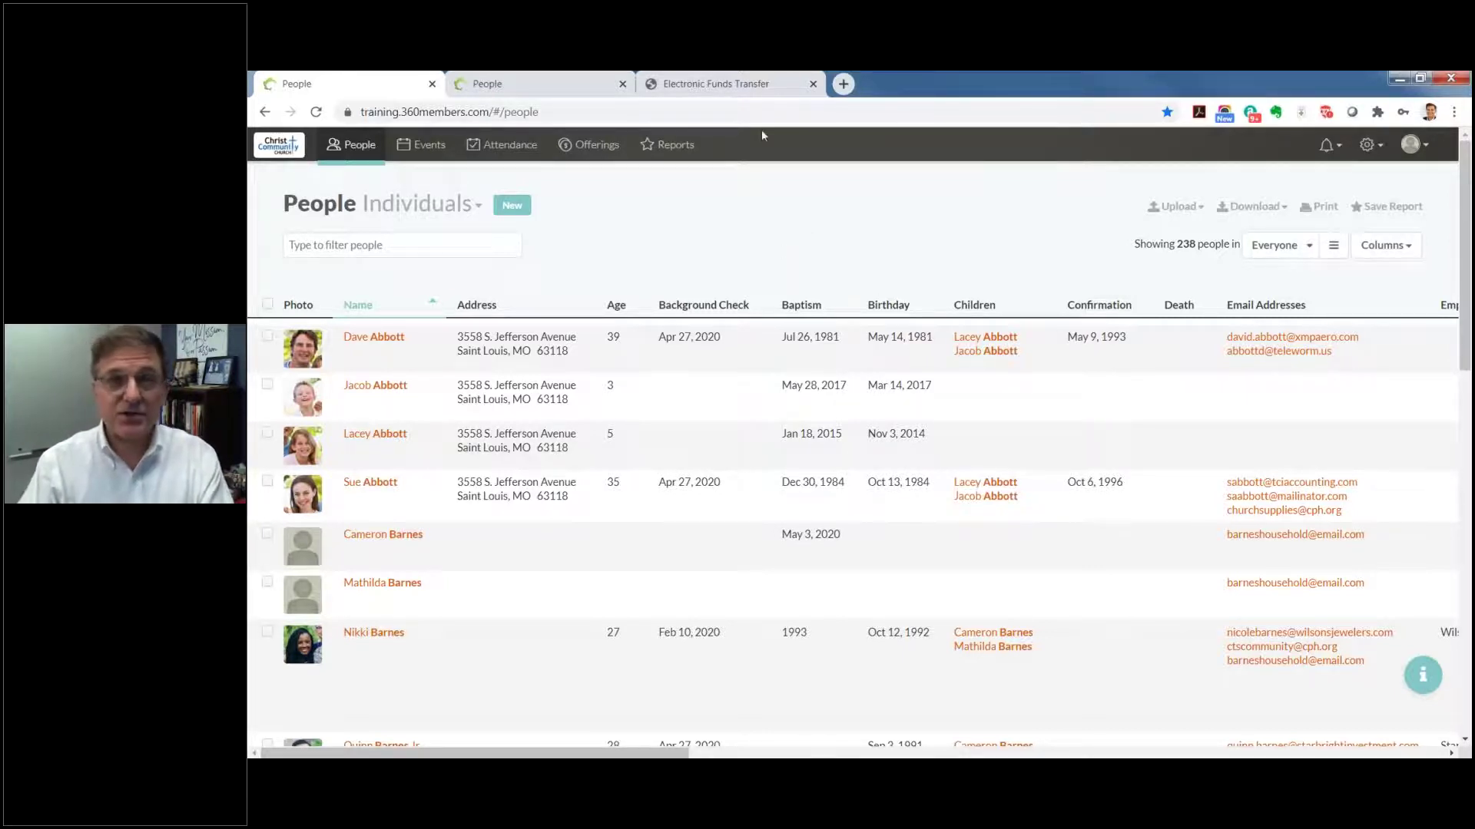
Step: Go to Offerings and check the May 16 – Jun 30, 2020 date range, leaving it unchanged
{"action": "left_click", "coordinate": [585, 146]}
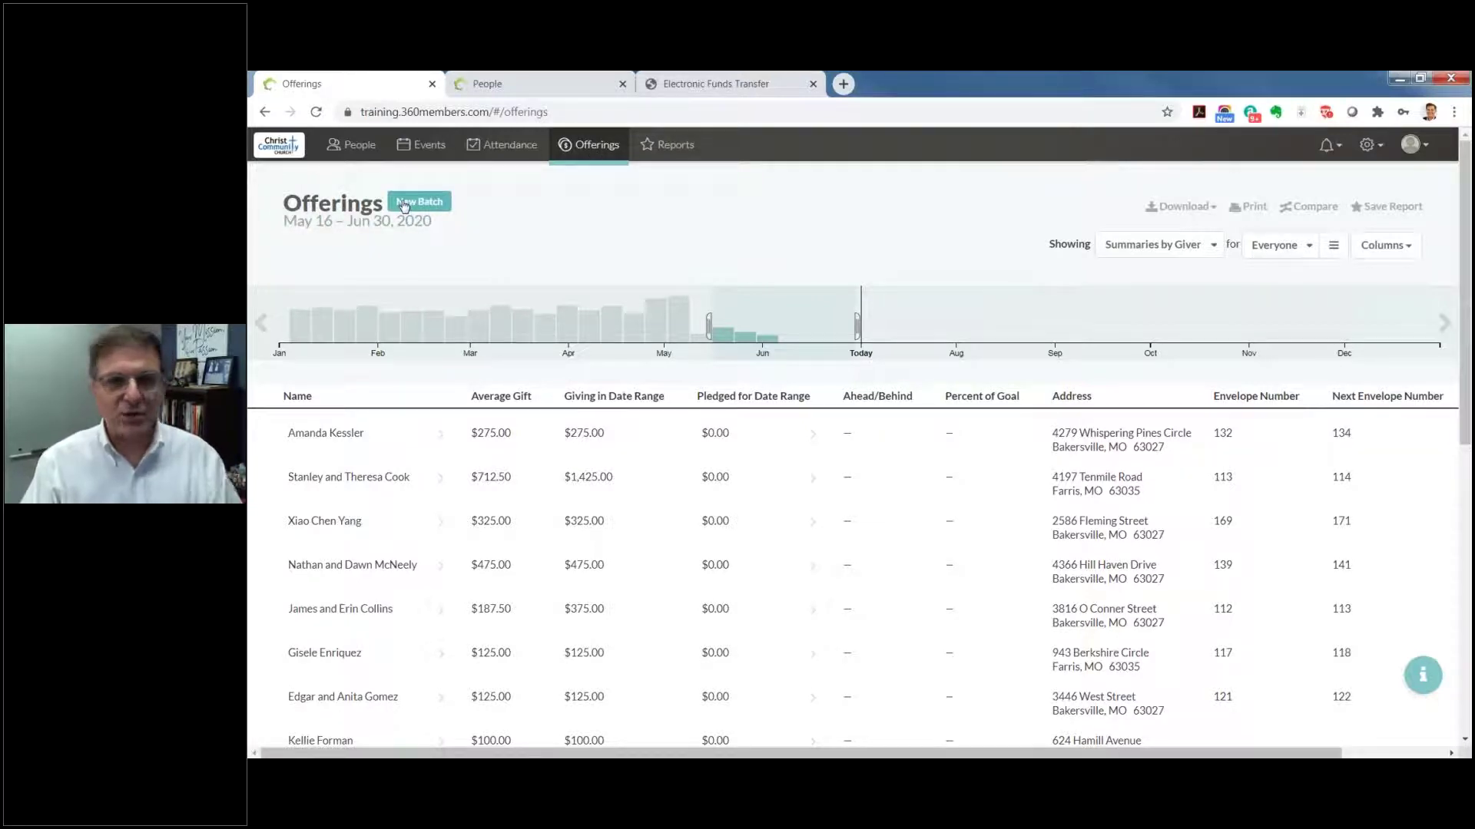
{"action": "left_click", "coordinate": [358, 225]}
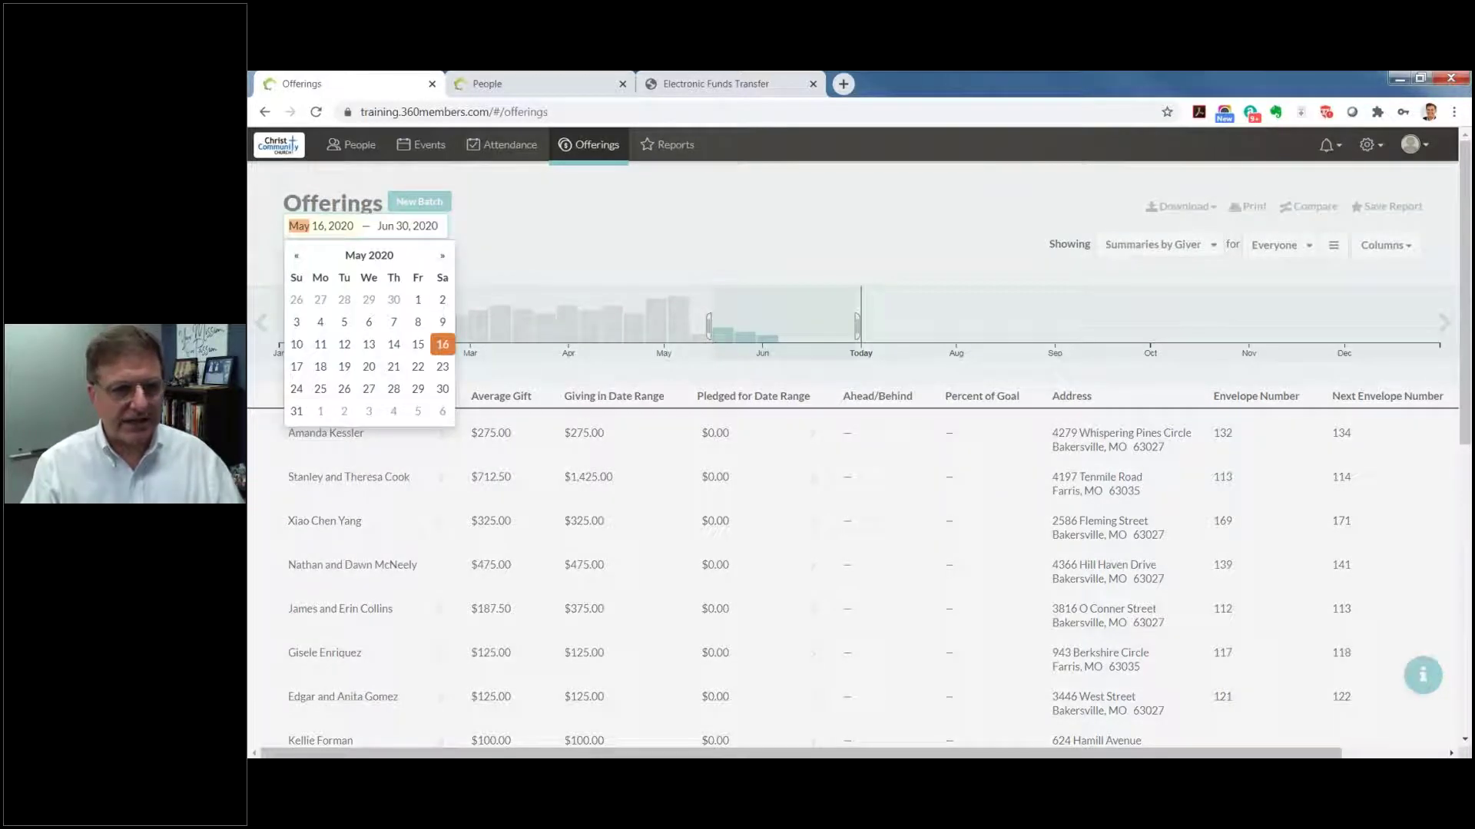
{"action": "left_click", "coordinate": [668, 270]}
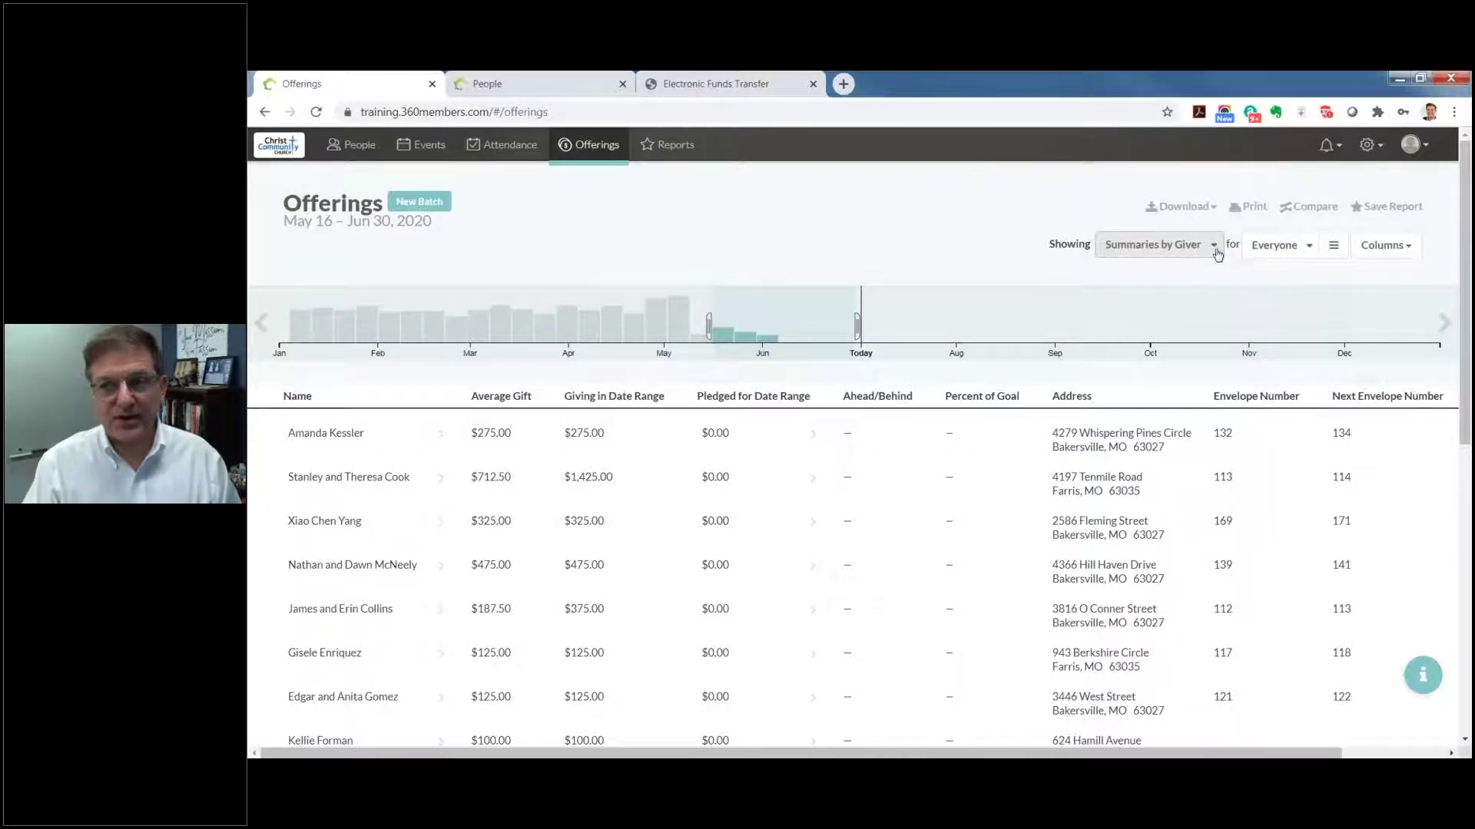
Step: Look over the summary, group and trait filter options, then reveal the Export CSV/Excel choices
{"action": "left_click", "coordinate": [1215, 250]}
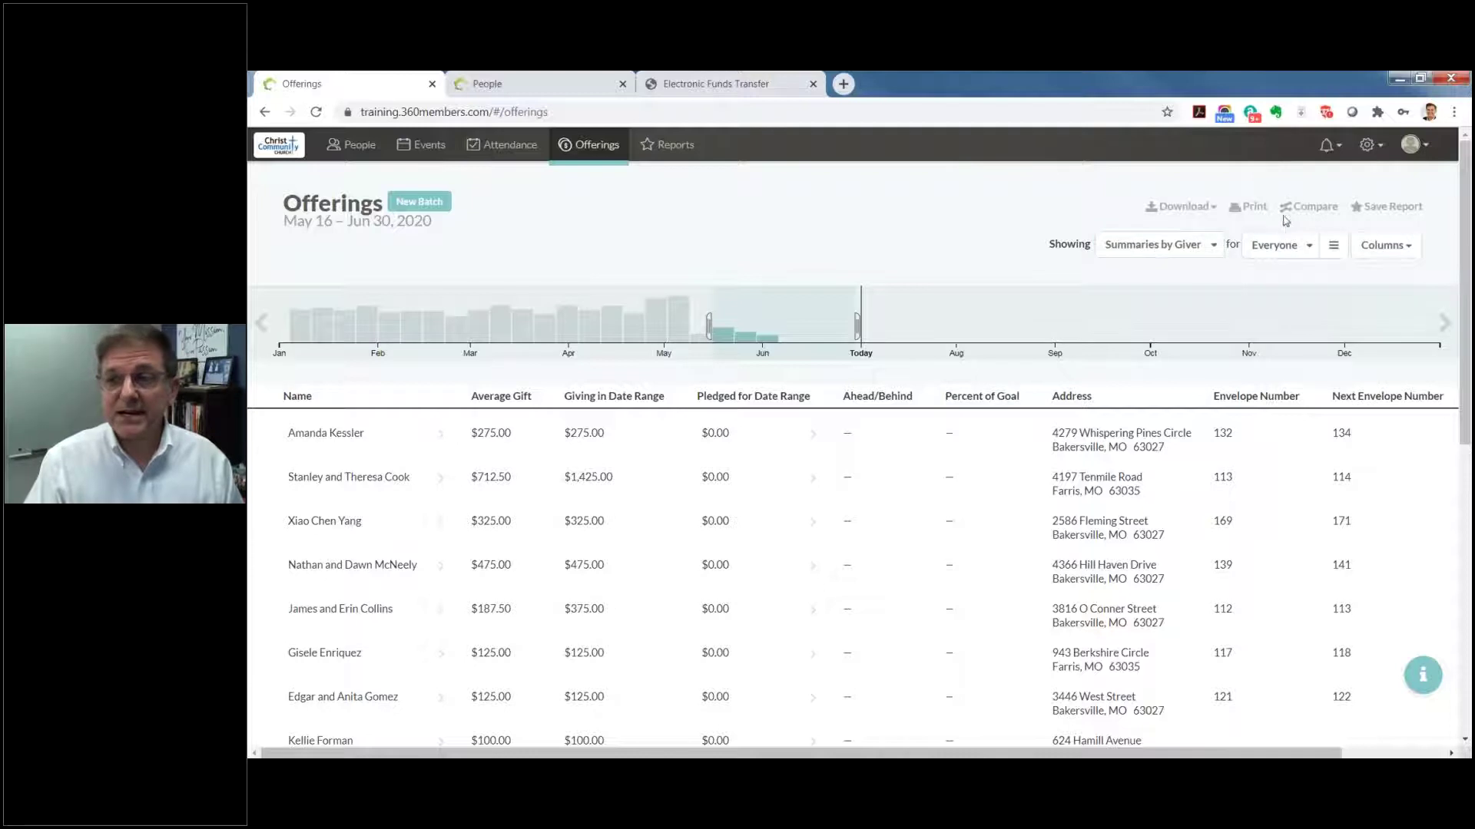
{"action": "left_click", "coordinate": [1302, 254]}
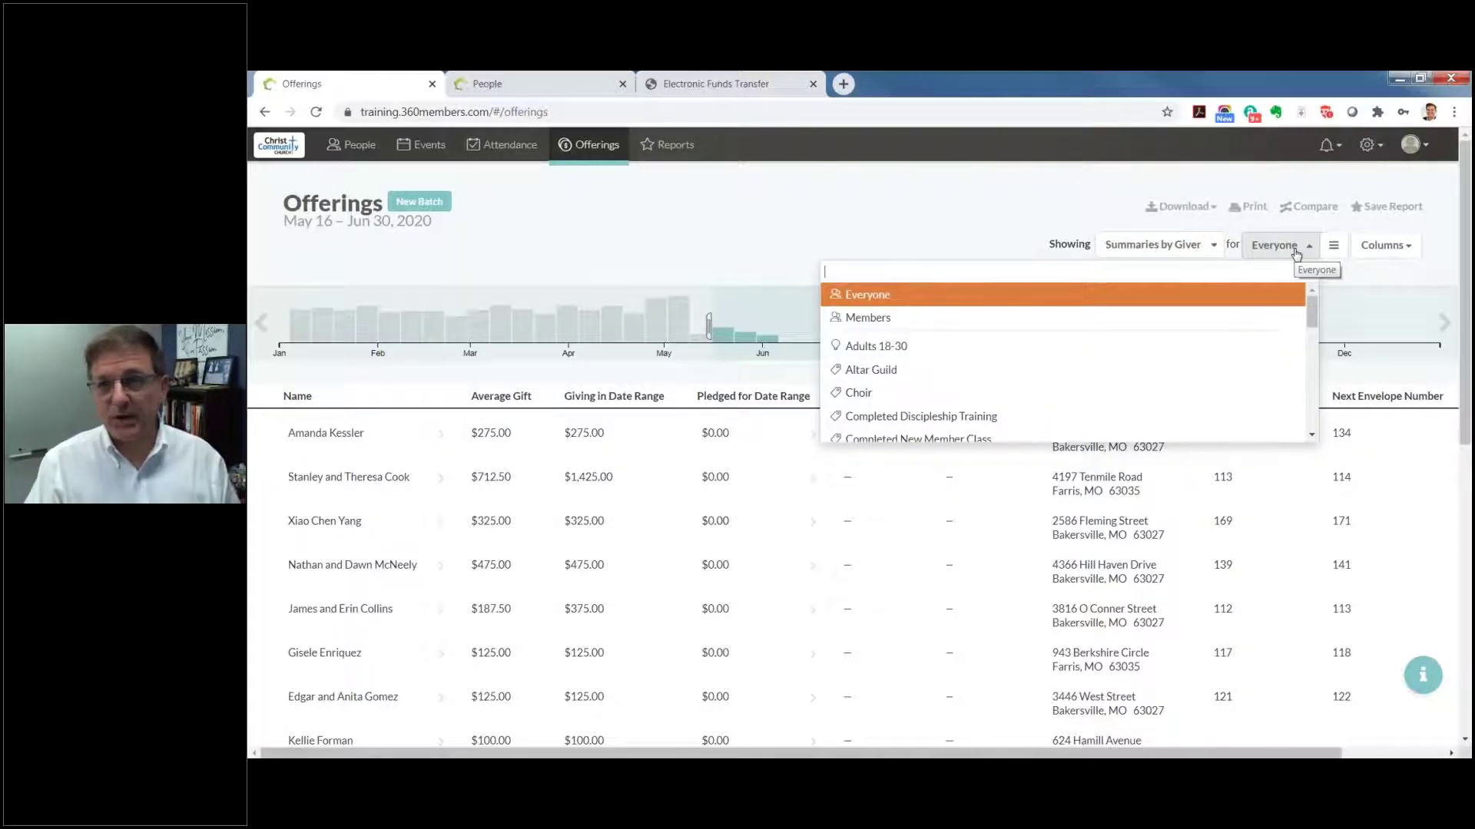
{"action": "left_click", "coordinate": [1335, 275]}
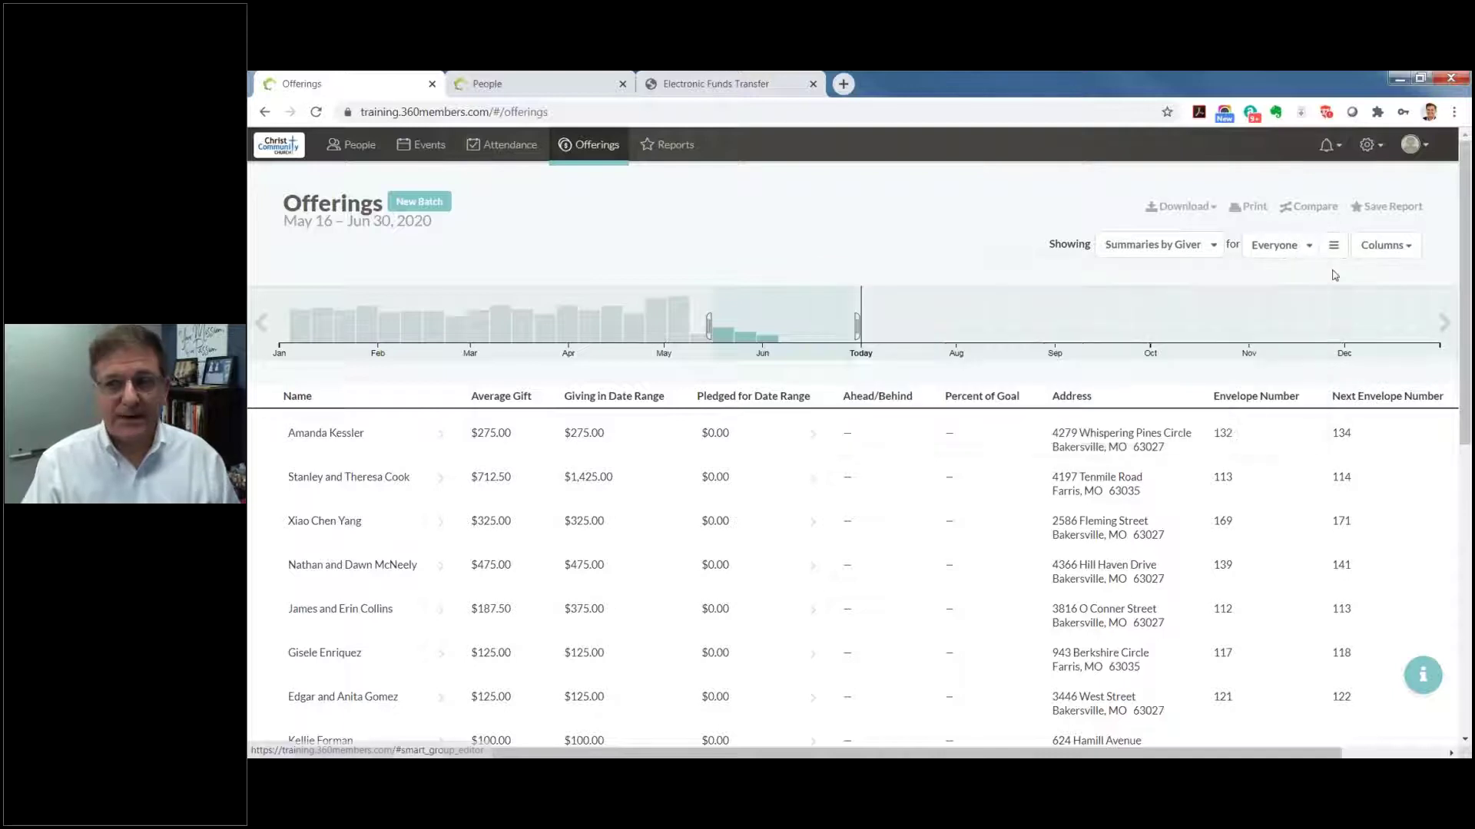
{"action": "left_click", "coordinate": [1331, 245]}
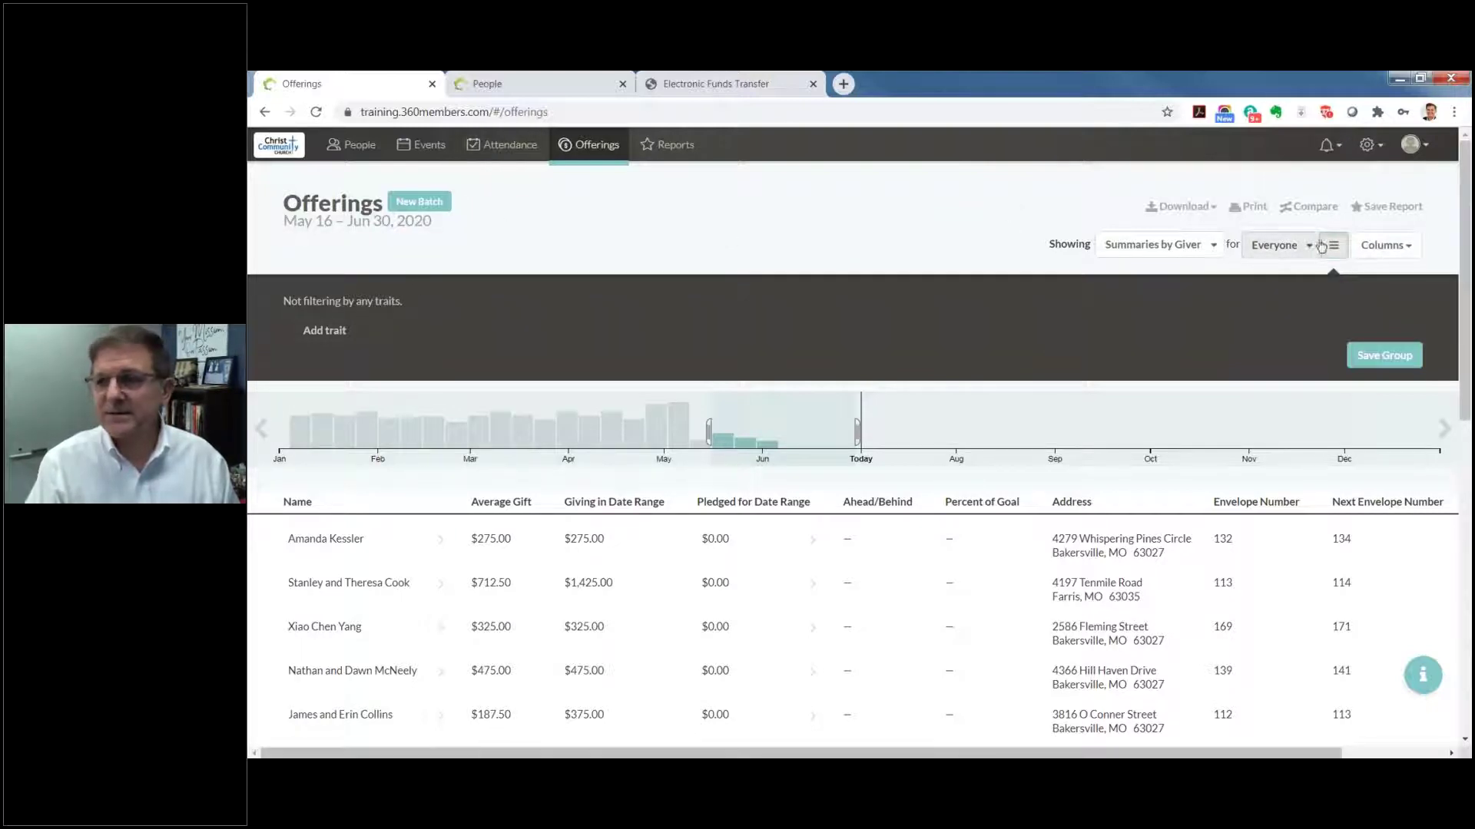
{"action": "left_click", "coordinate": [1333, 252]}
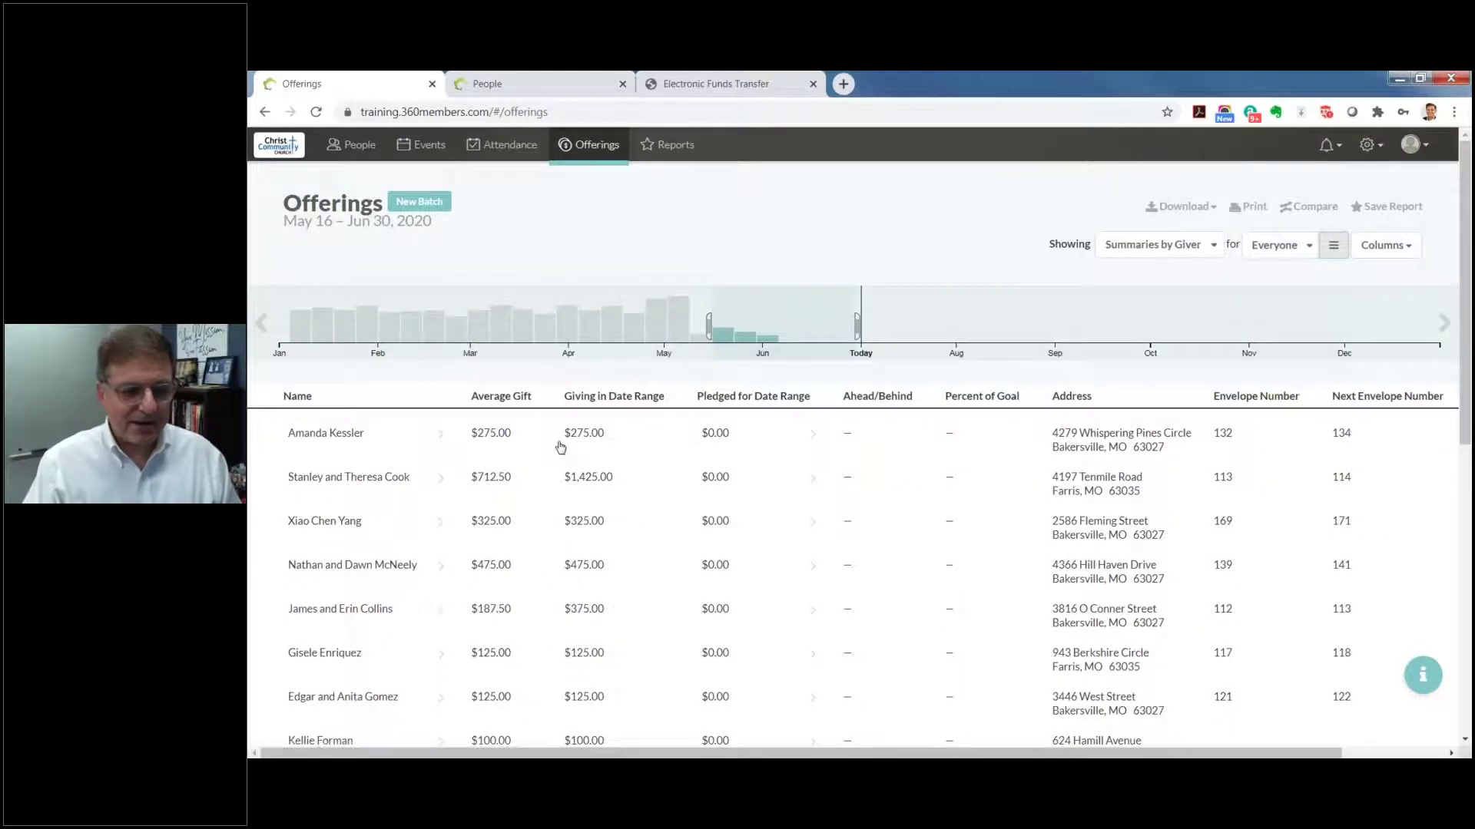
{"action": "left_click", "coordinate": [1195, 210]}
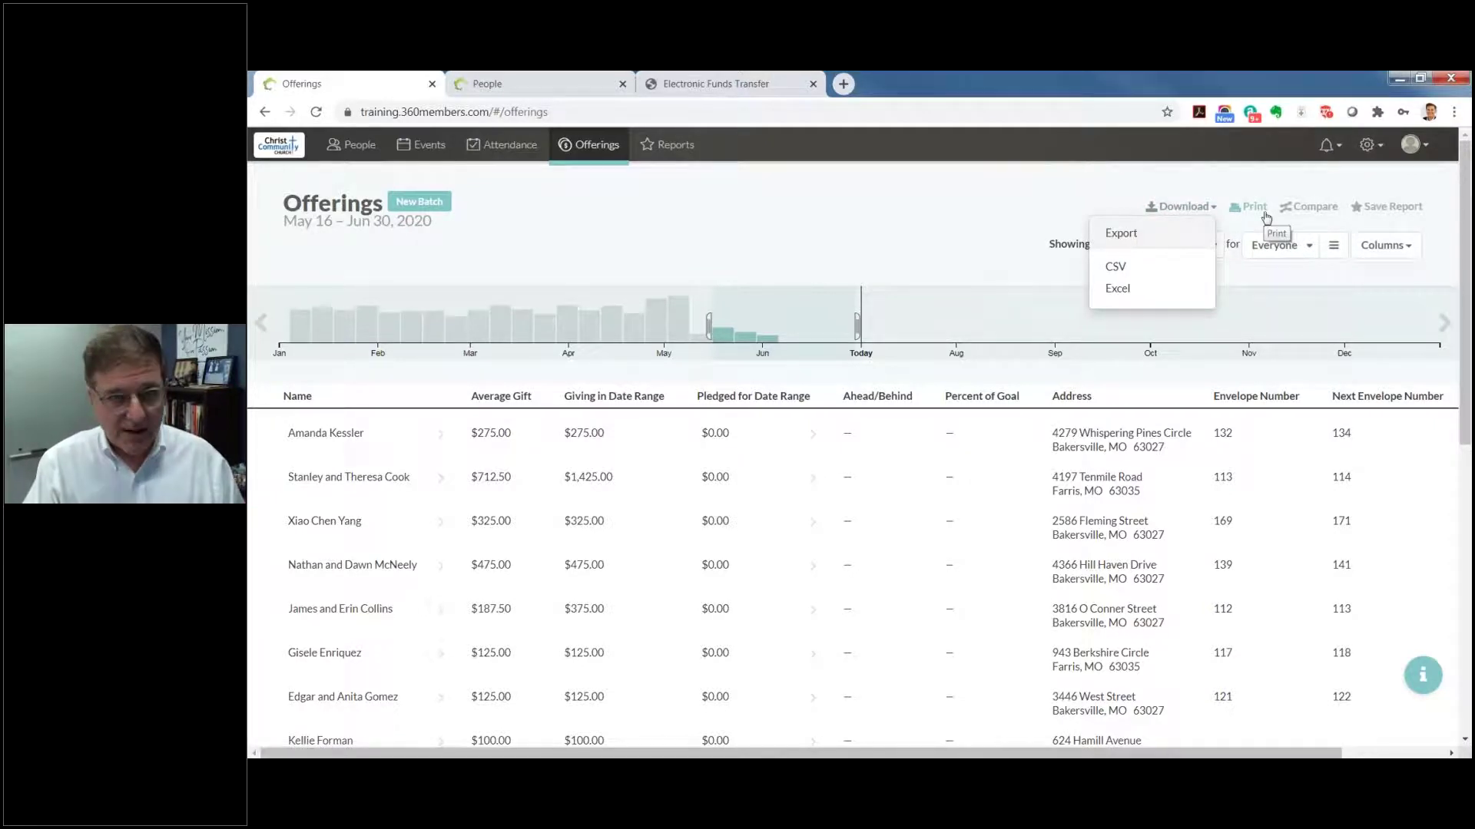
{"action": "left_click", "coordinate": [1315, 207]}
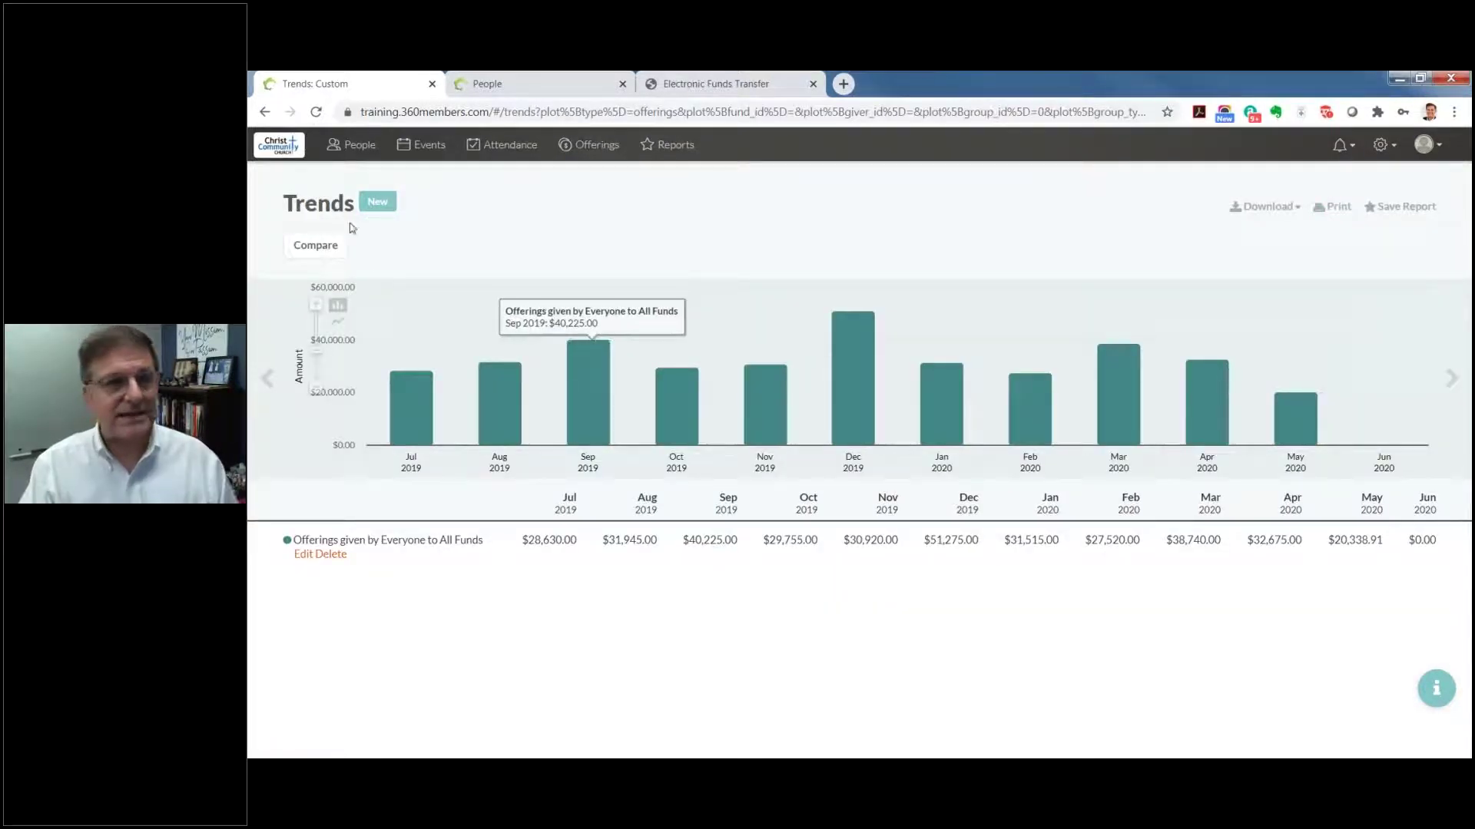
{"action": "left_click", "coordinate": [763, 389]}
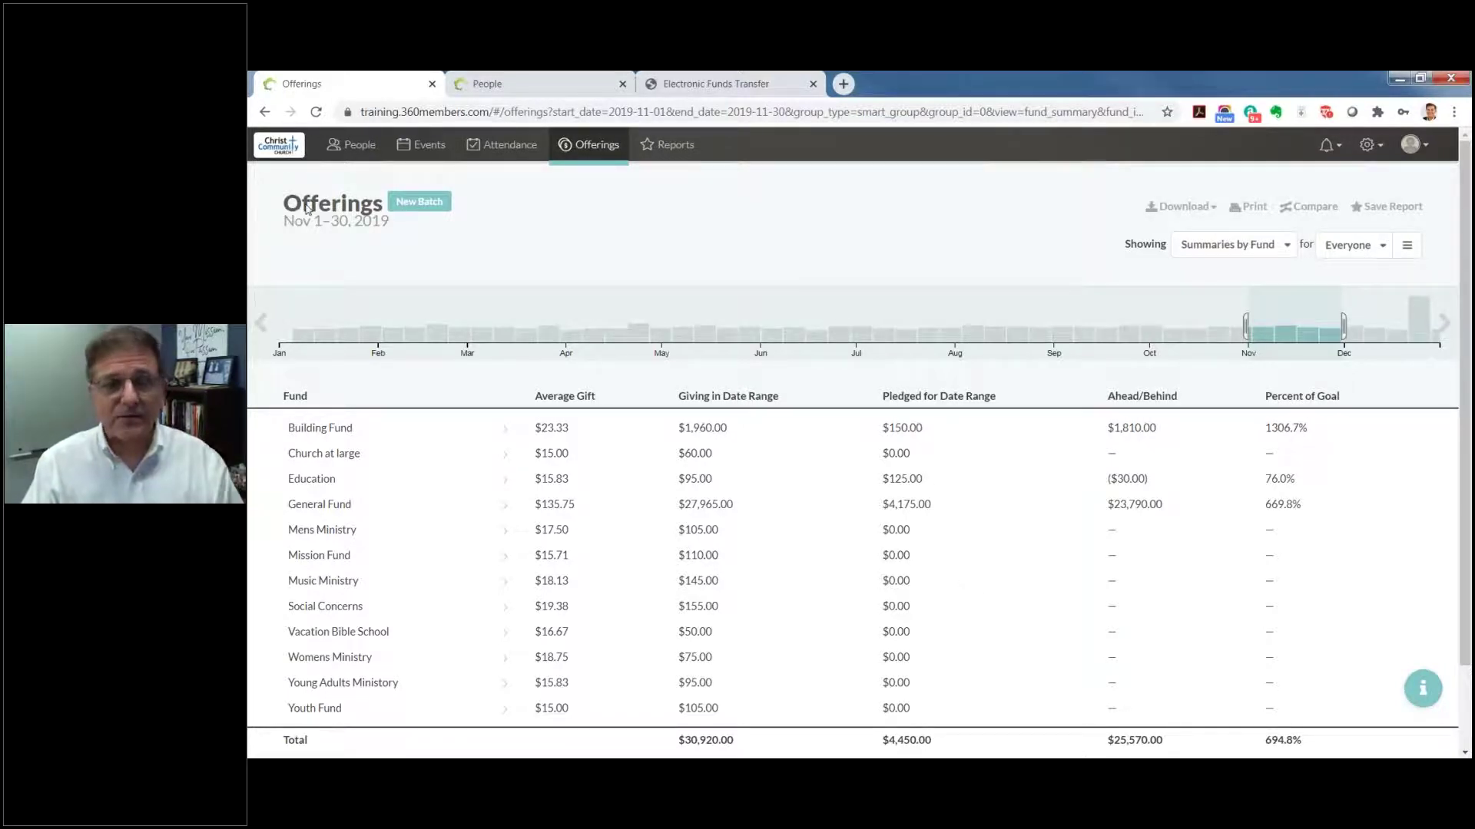
{"action": "left_click", "coordinate": [606, 151]}
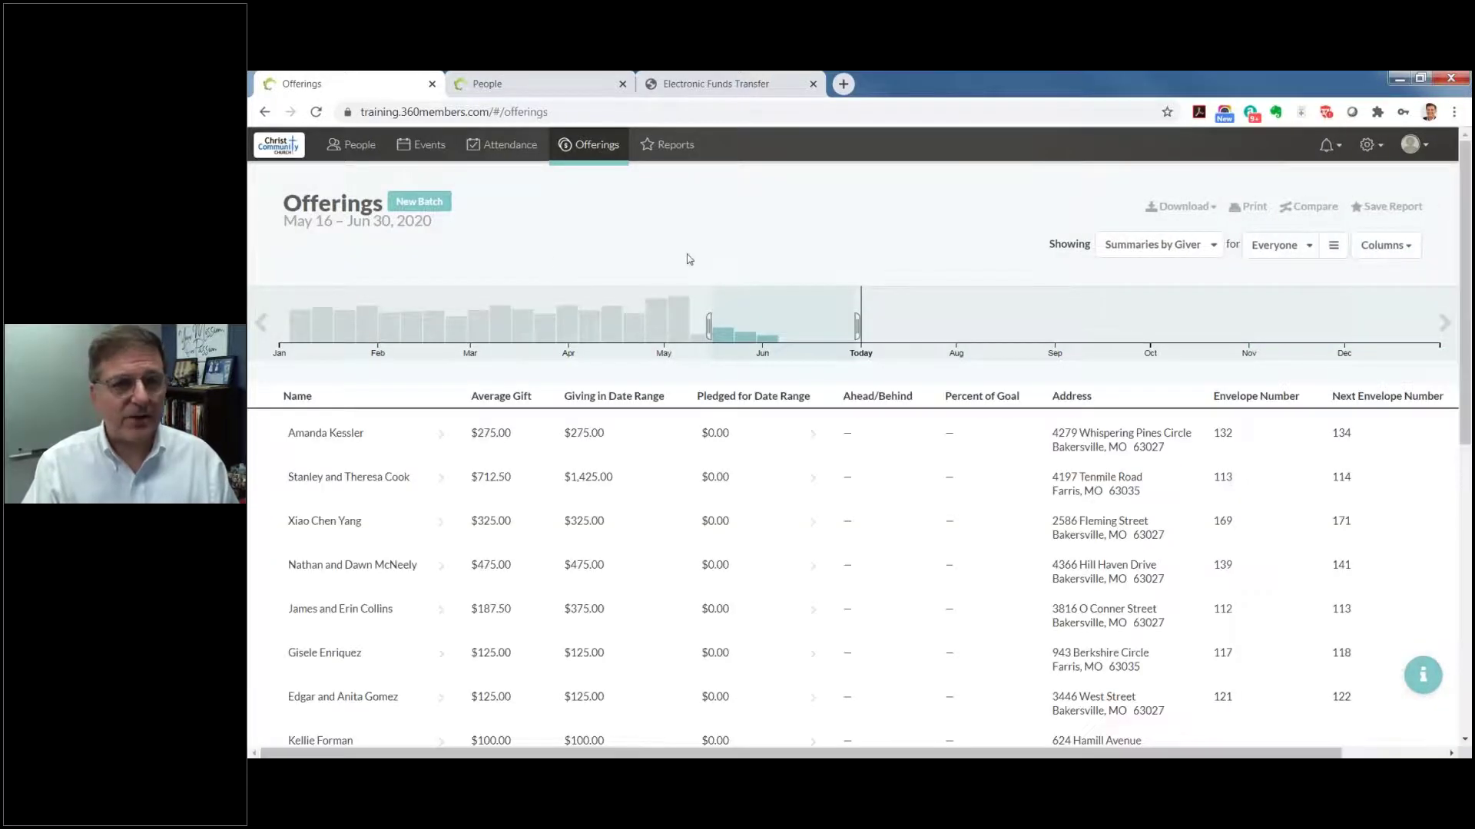
Step: Move the report's start date back to January 1, 2020
{"action": "mouse_move", "coordinate": [730, 307]}
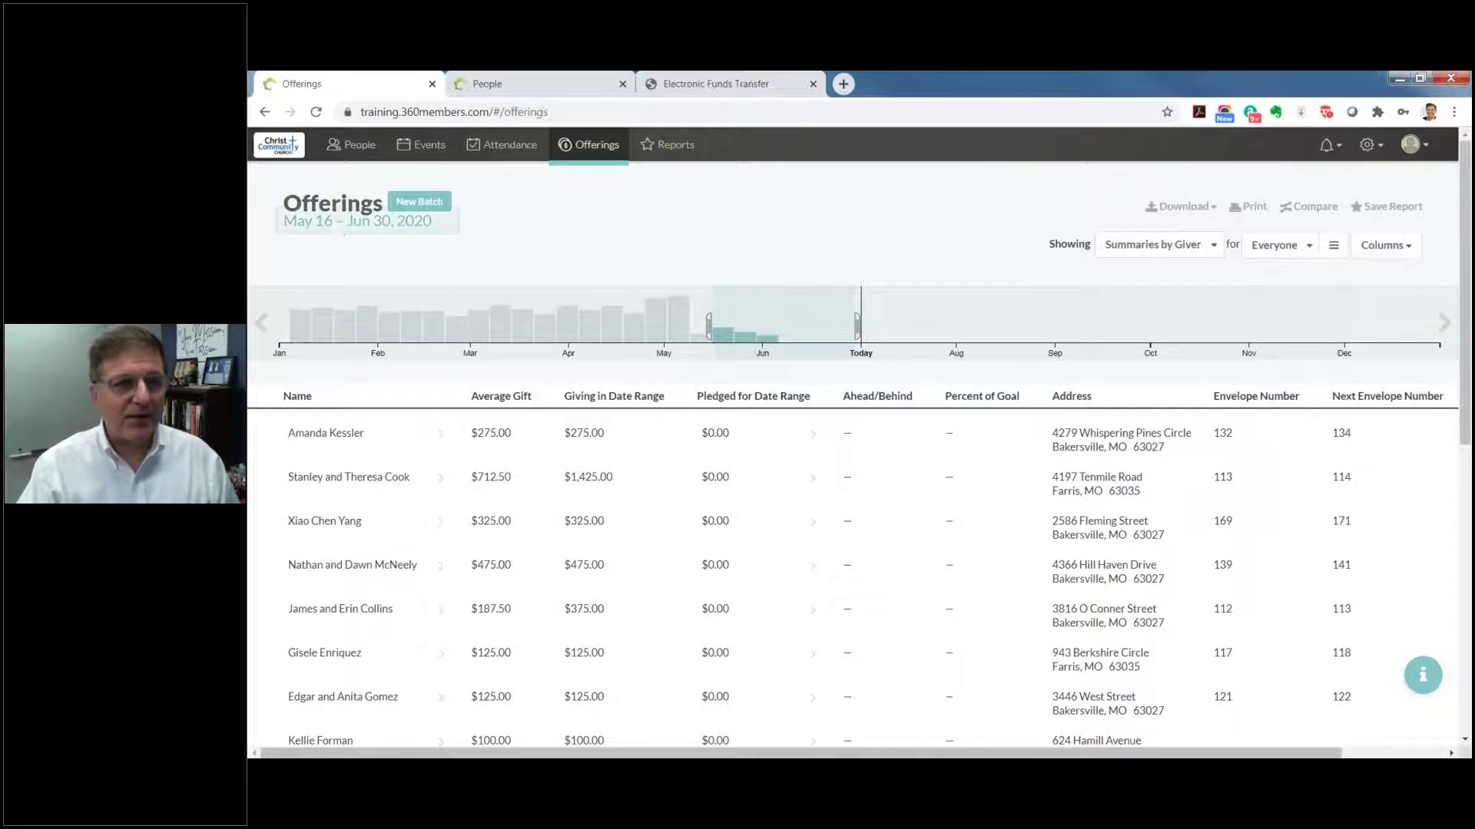
{"action": "left_click", "coordinate": [332, 228]}
{"action": "left_click", "coordinate": [297, 257]}
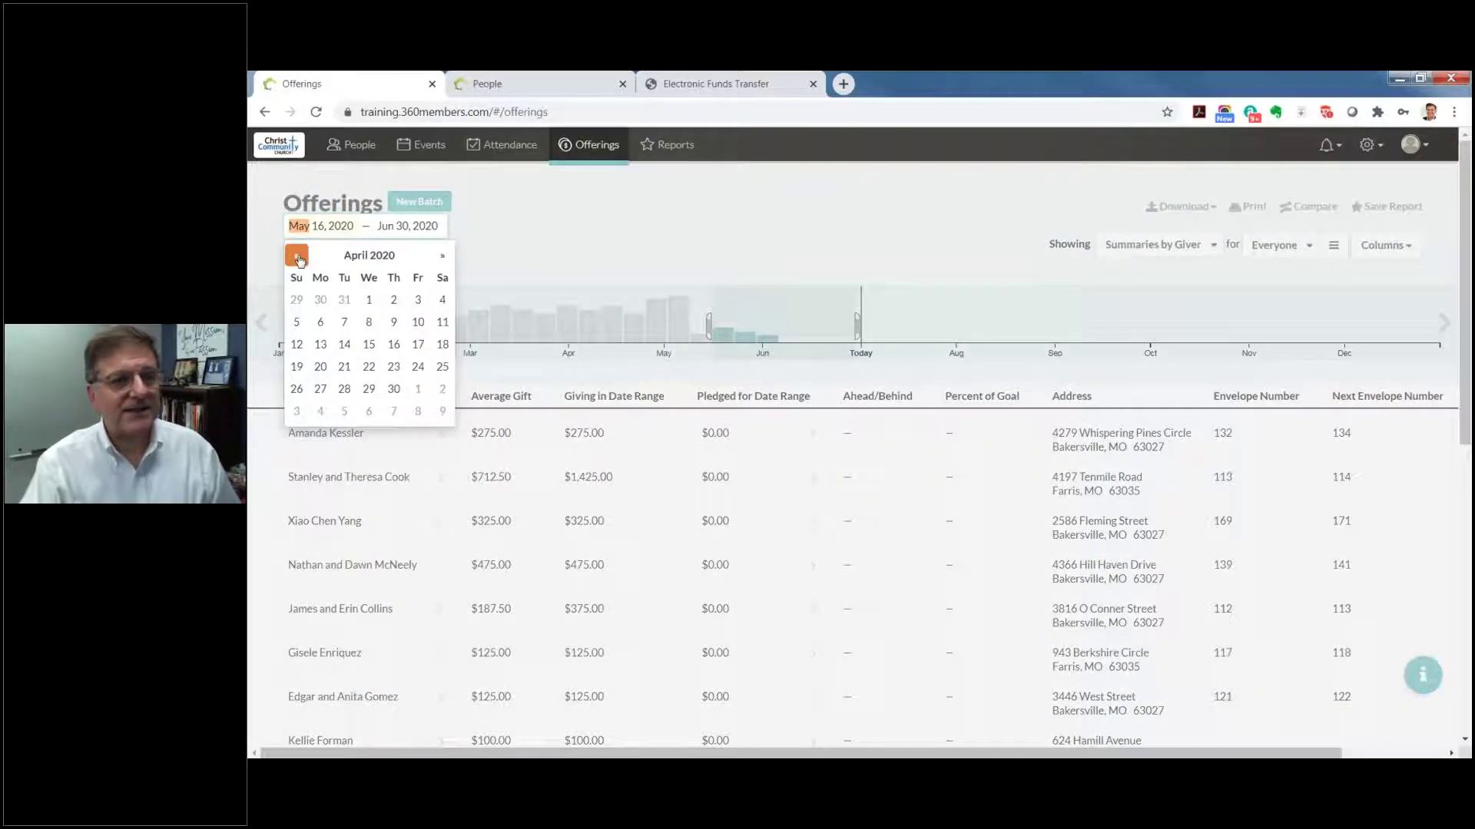
{"action": "left_click", "coordinate": [297, 257]}
{"action": "left_click", "coordinate": [297, 257]}
{"action": "left_click", "coordinate": [297, 256]}
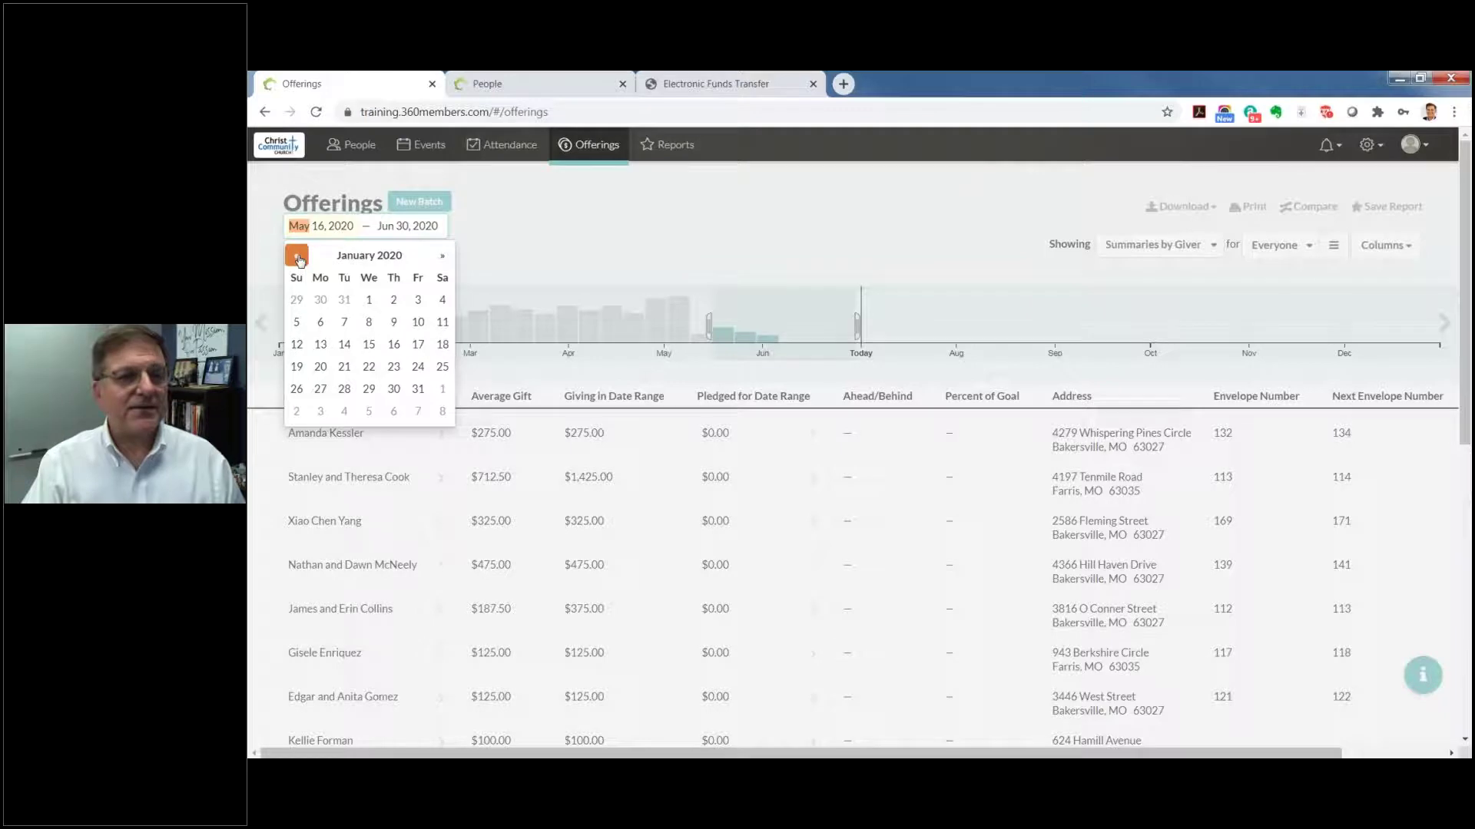
{"action": "left_click", "coordinate": [369, 300]}
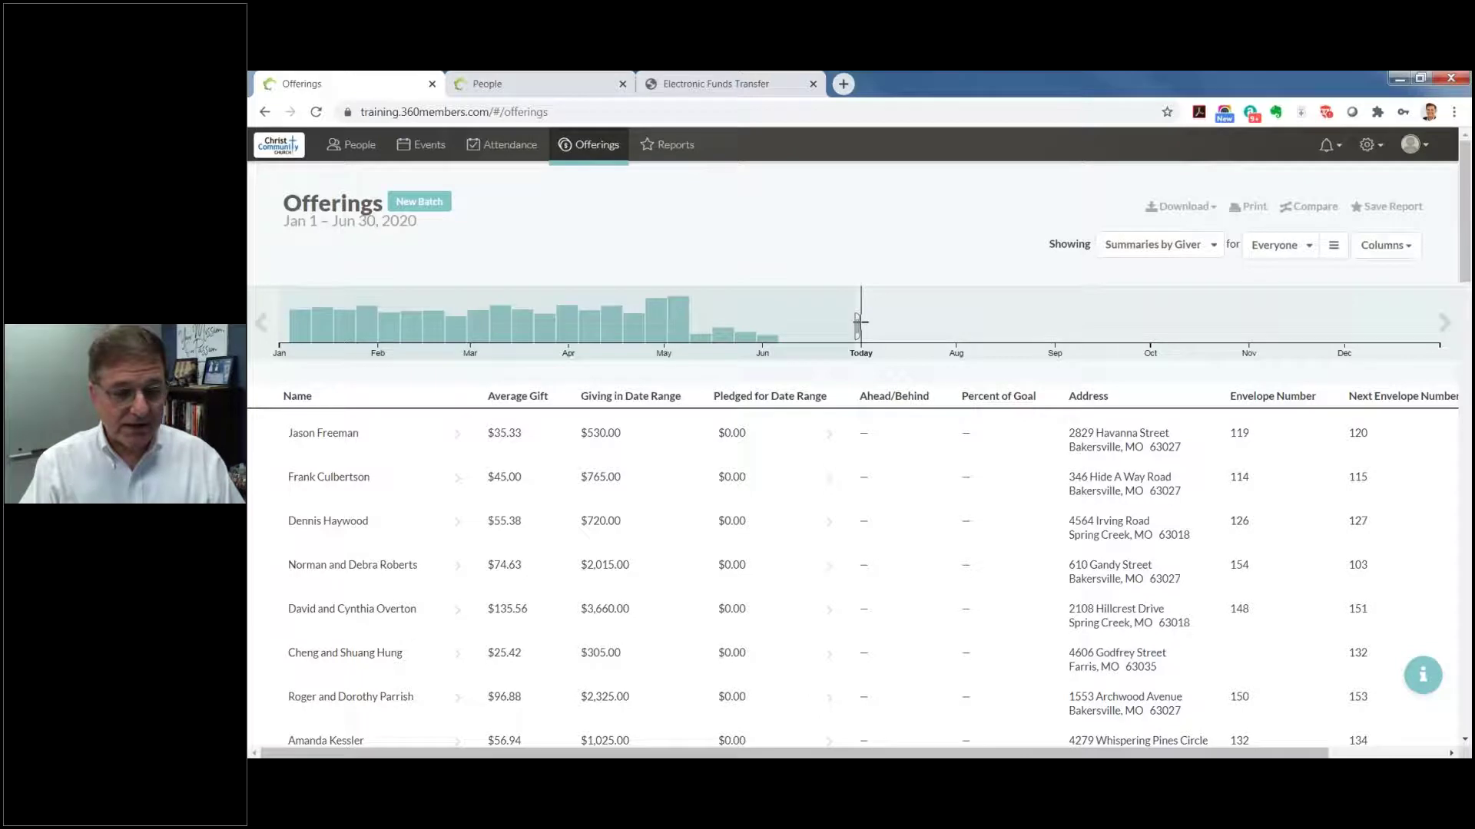
Step: Drag the timeline handles to cover Mar 1 – May 1, 2020, then pick a giver in the table
{"action": "left_click_drag", "start_coordinate": [857, 318], "coordinate": [777, 324]}
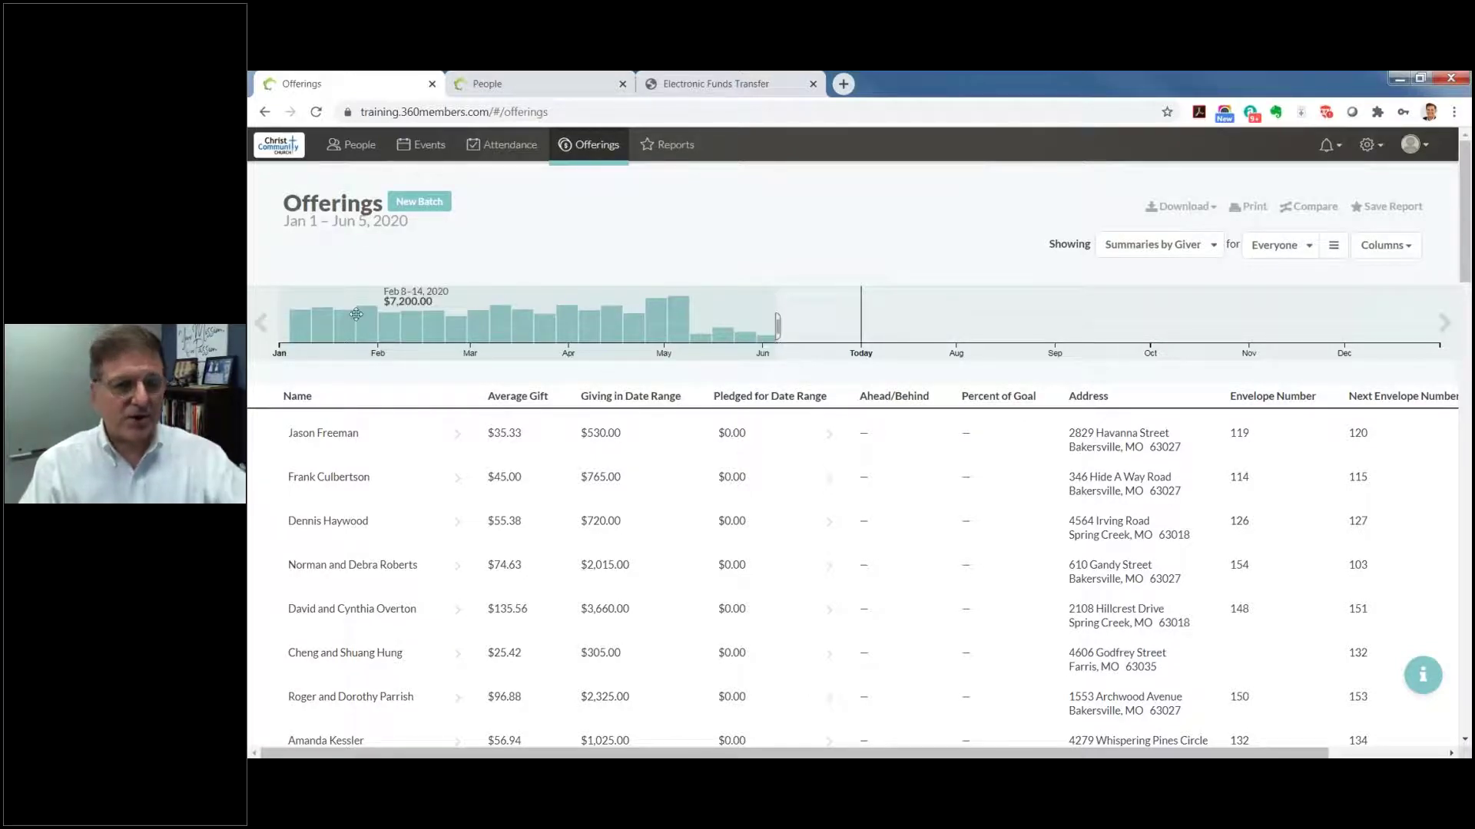
{"action": "scroll", "coordinate": [499, 636], "scroll_direction": "down", "scroll_amount": 1}
{"action": "scroll", "coordinate": [502, 636], "scroll_direction": "up", "scroll_amount": 1}
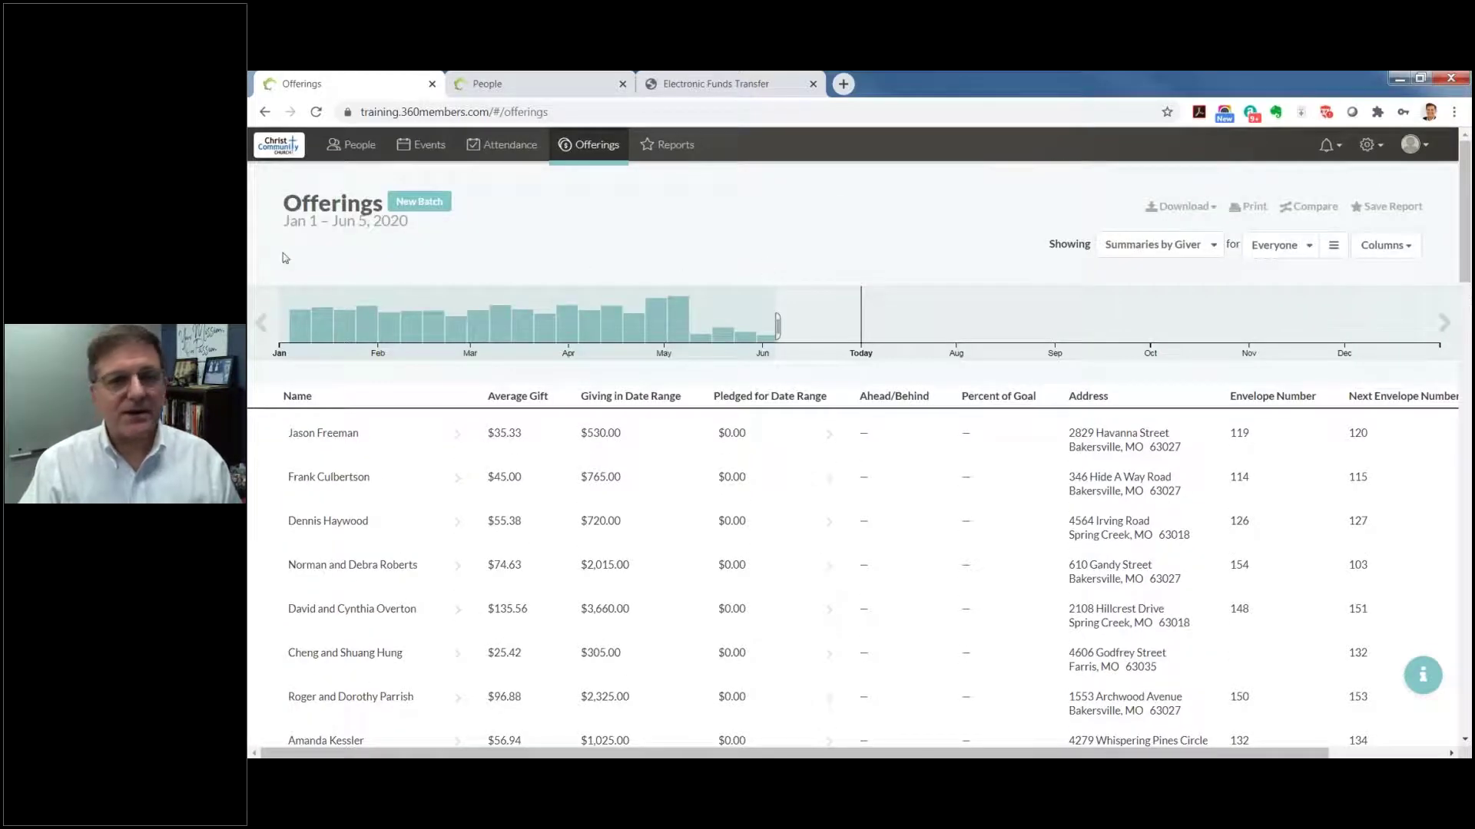
{"action": "mouse_move", "coordinate": [311, 337]}
{"action": "left_click_drag", "start_coordinate": [312, 336], "coordinate": [468, 332]}
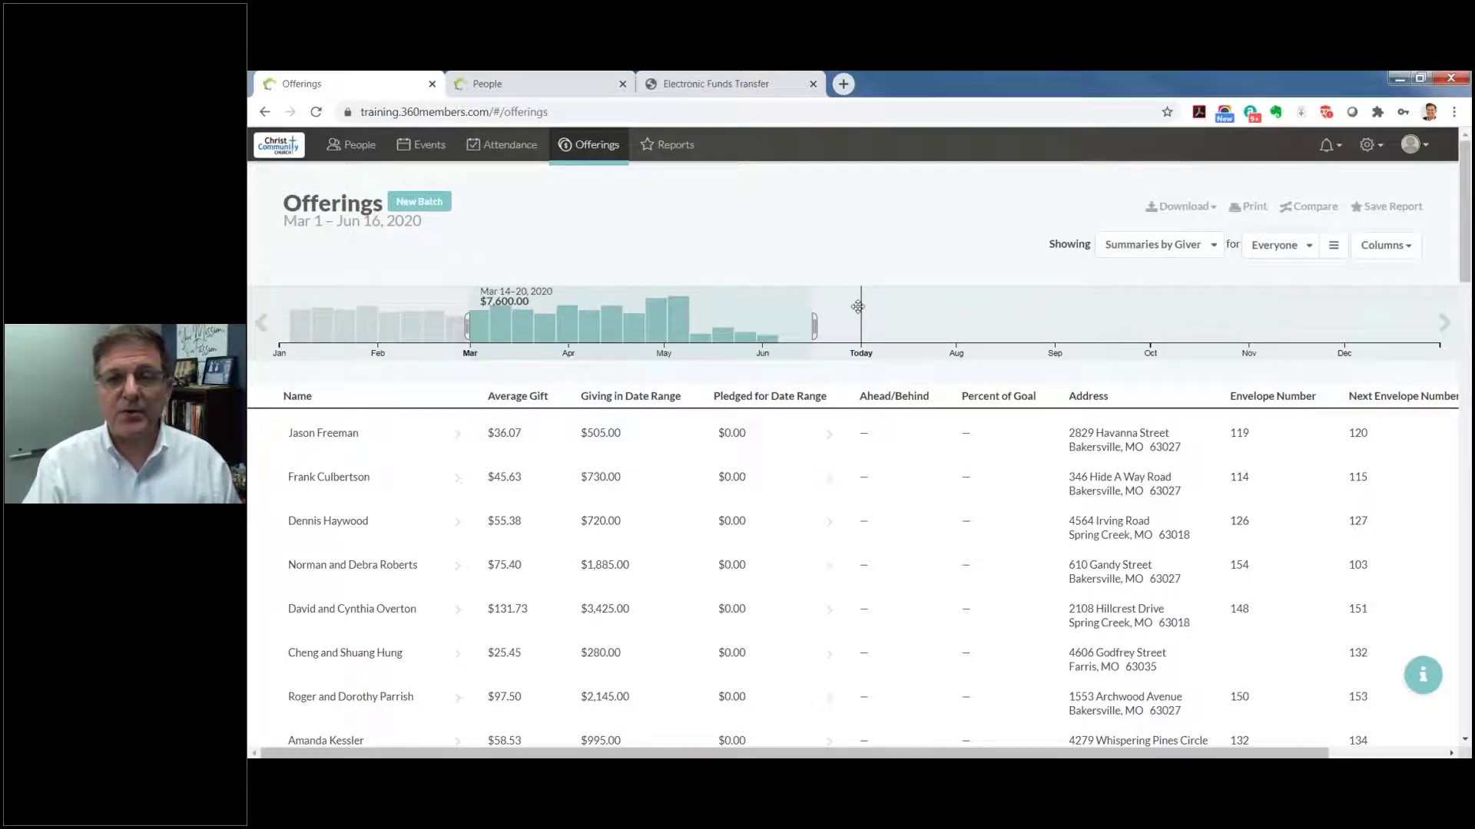
{"action": "left_click_drag", "start_coordinate": [814, 327], "coordinate": [670, 326]}
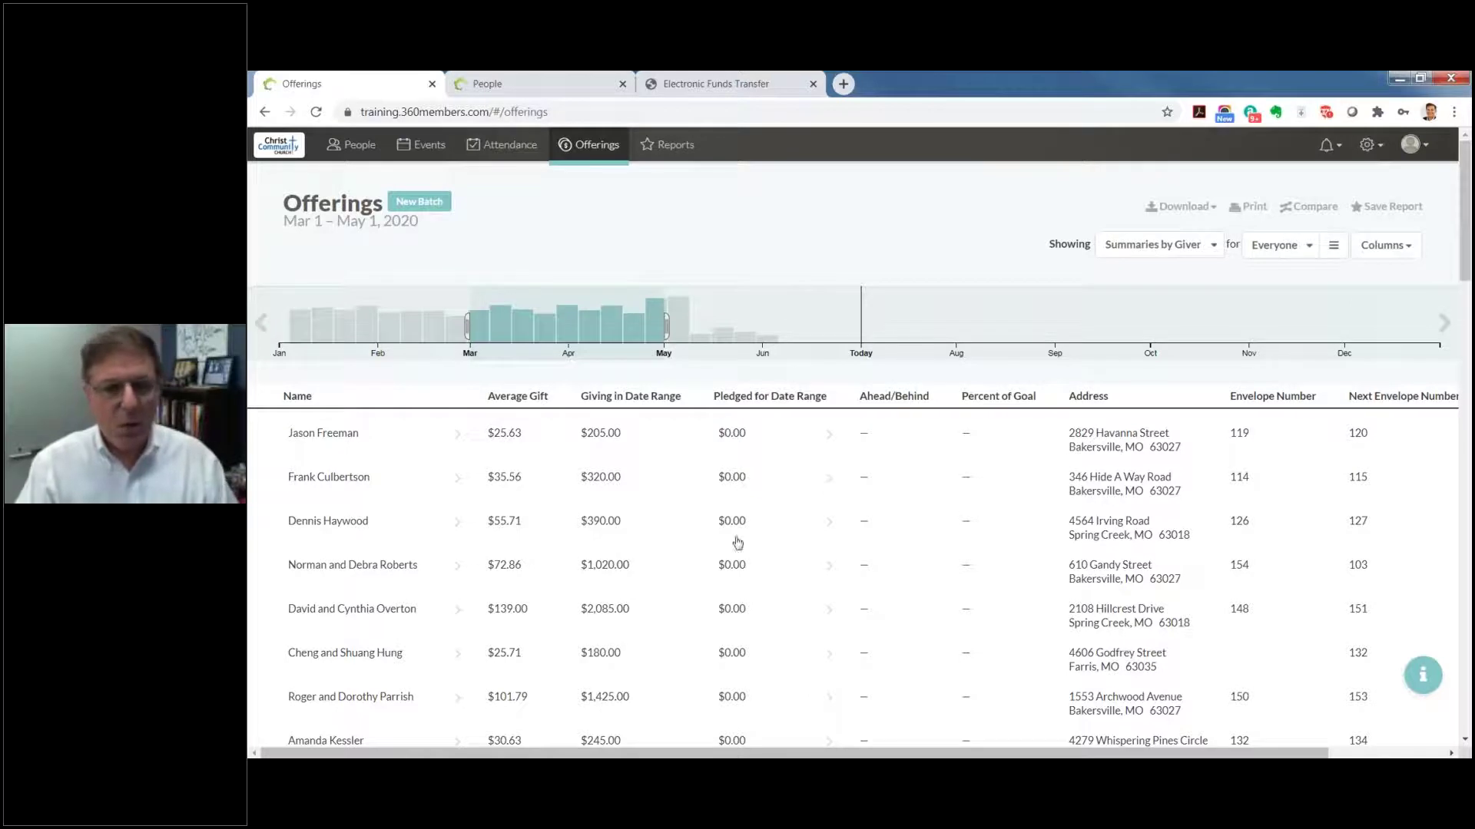
{"action": "left_click", "coordinate": [459, 475]}
{"action": "left_click", "coordinate": [345, 523]}
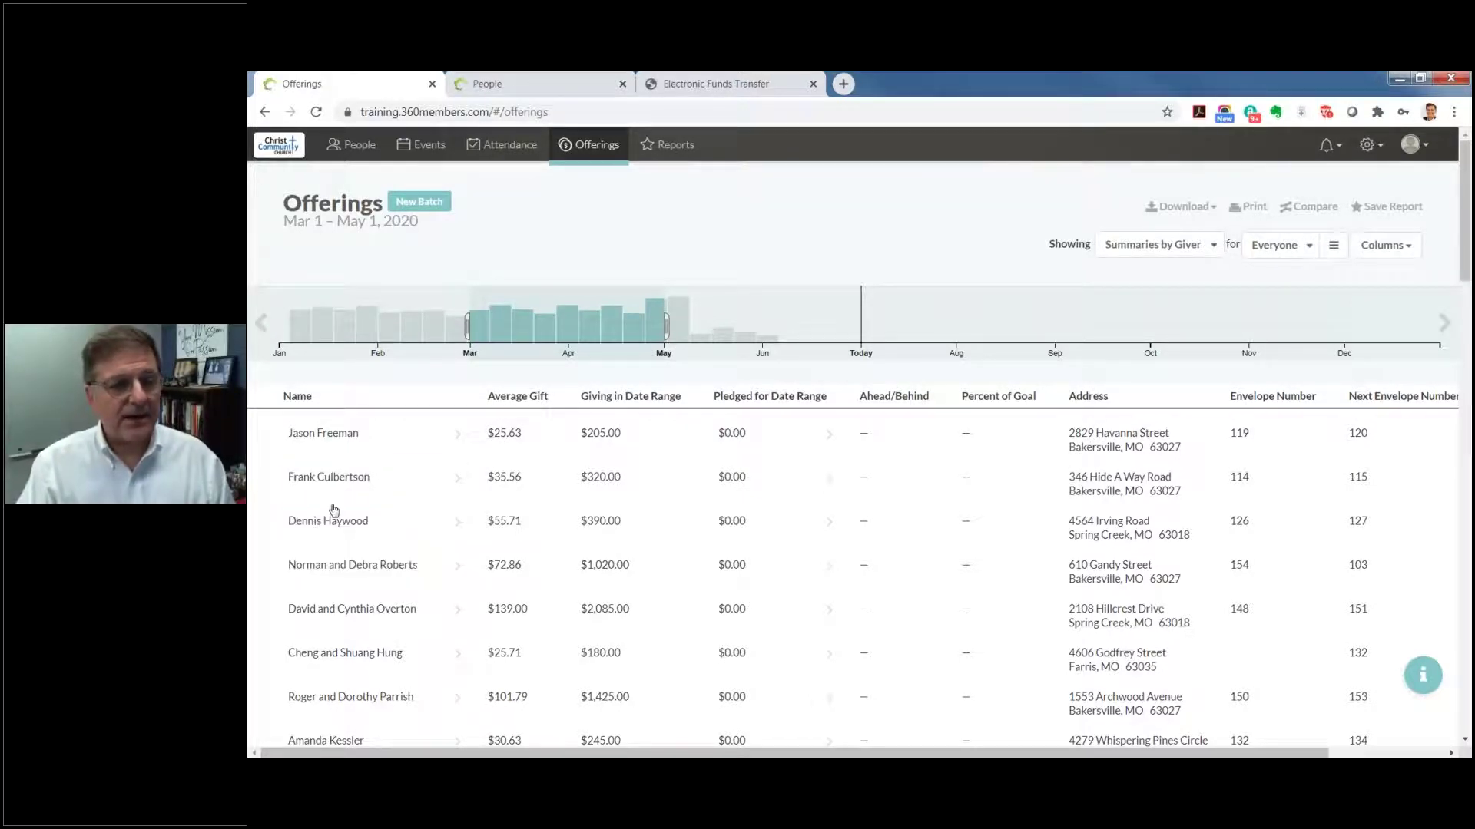
Step: Clear the single-giver filter and drag the range end out to Jun 30, 2020
{"action": "left_click", "coordinate": [331, 522]}
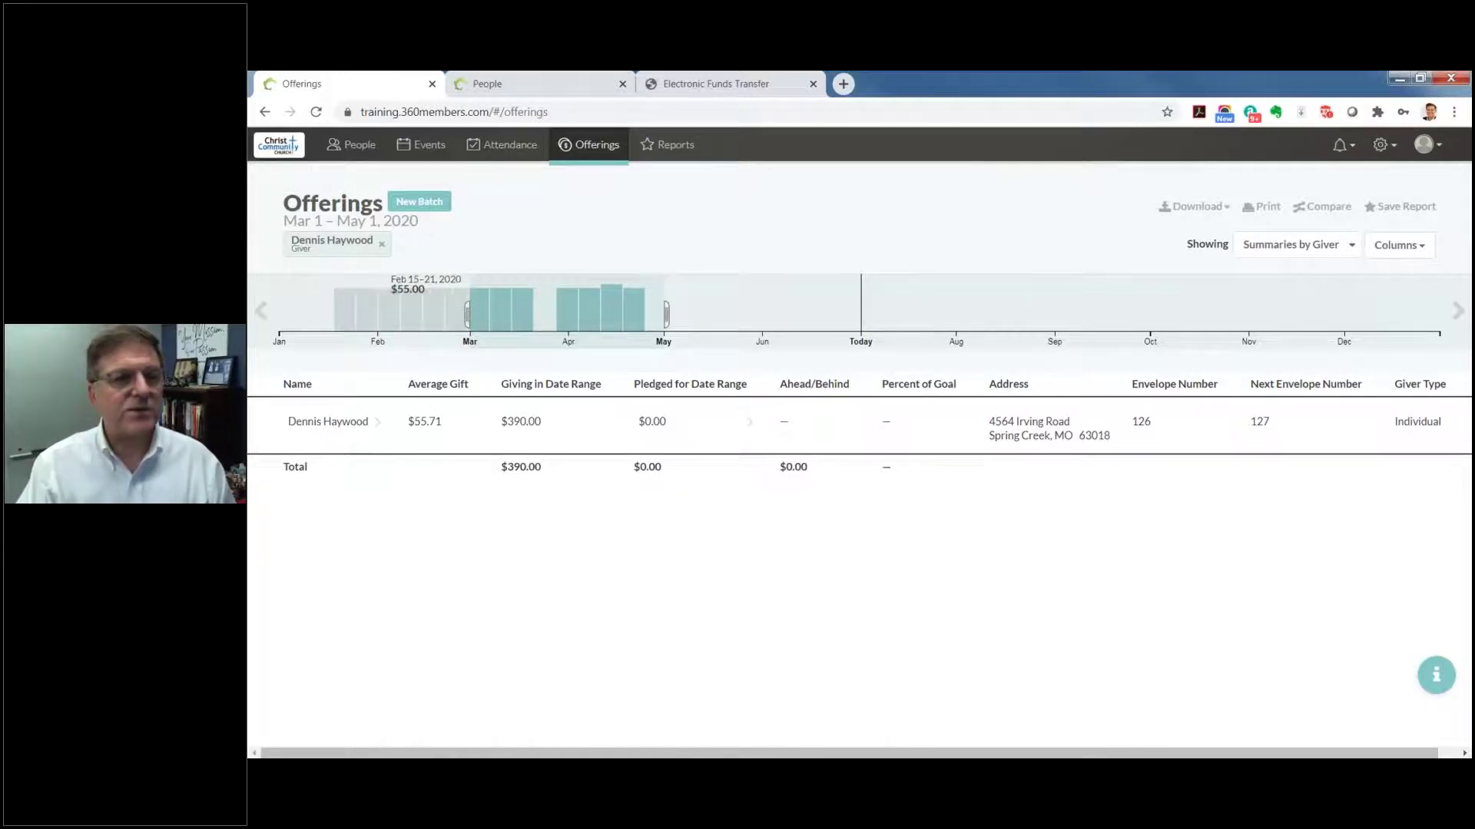
{"action": "left_click", "coordinate": [383, 246]}
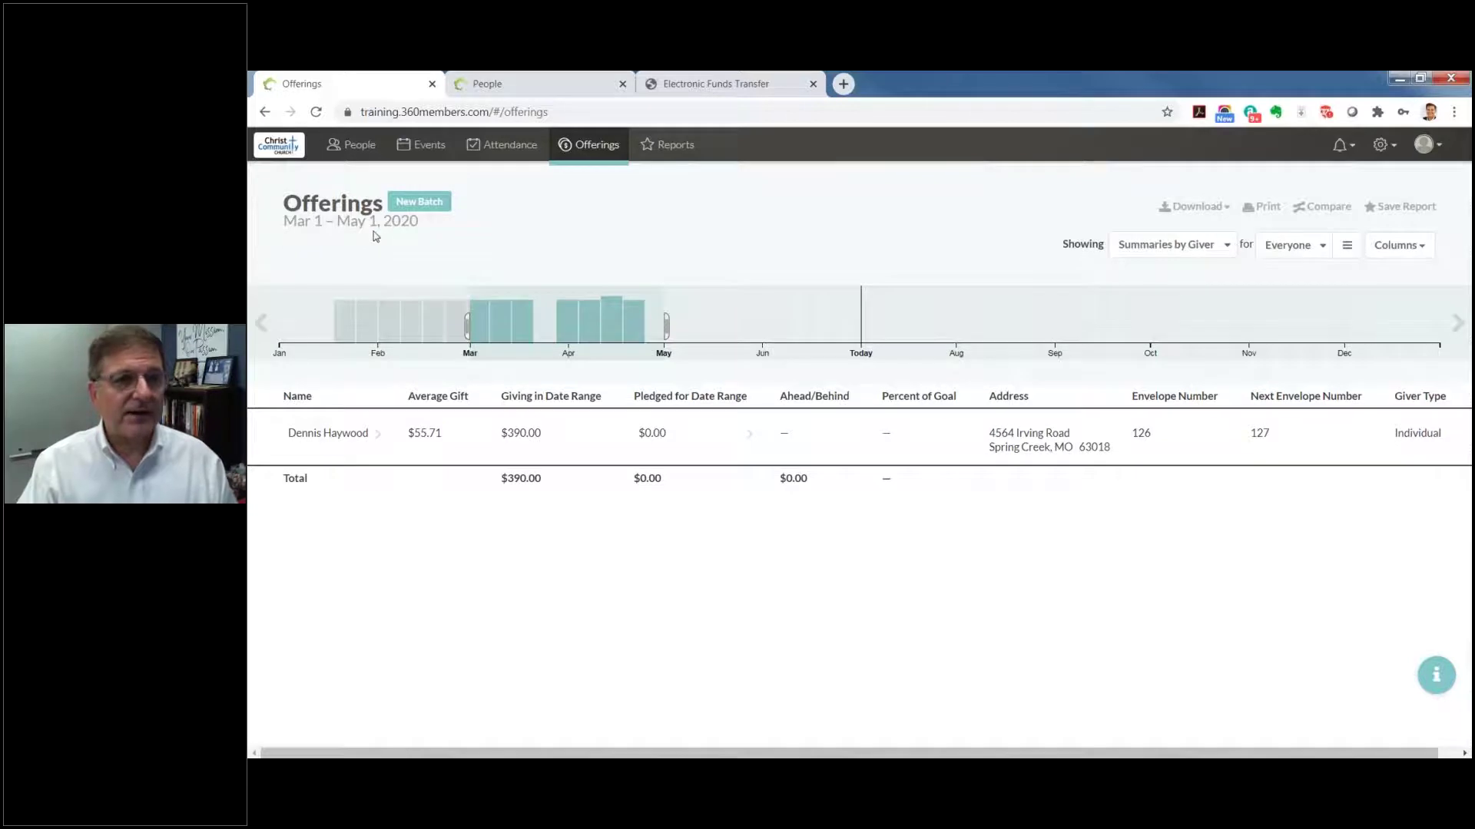
{"action": "left_click", "coordinate": [349, 221]}
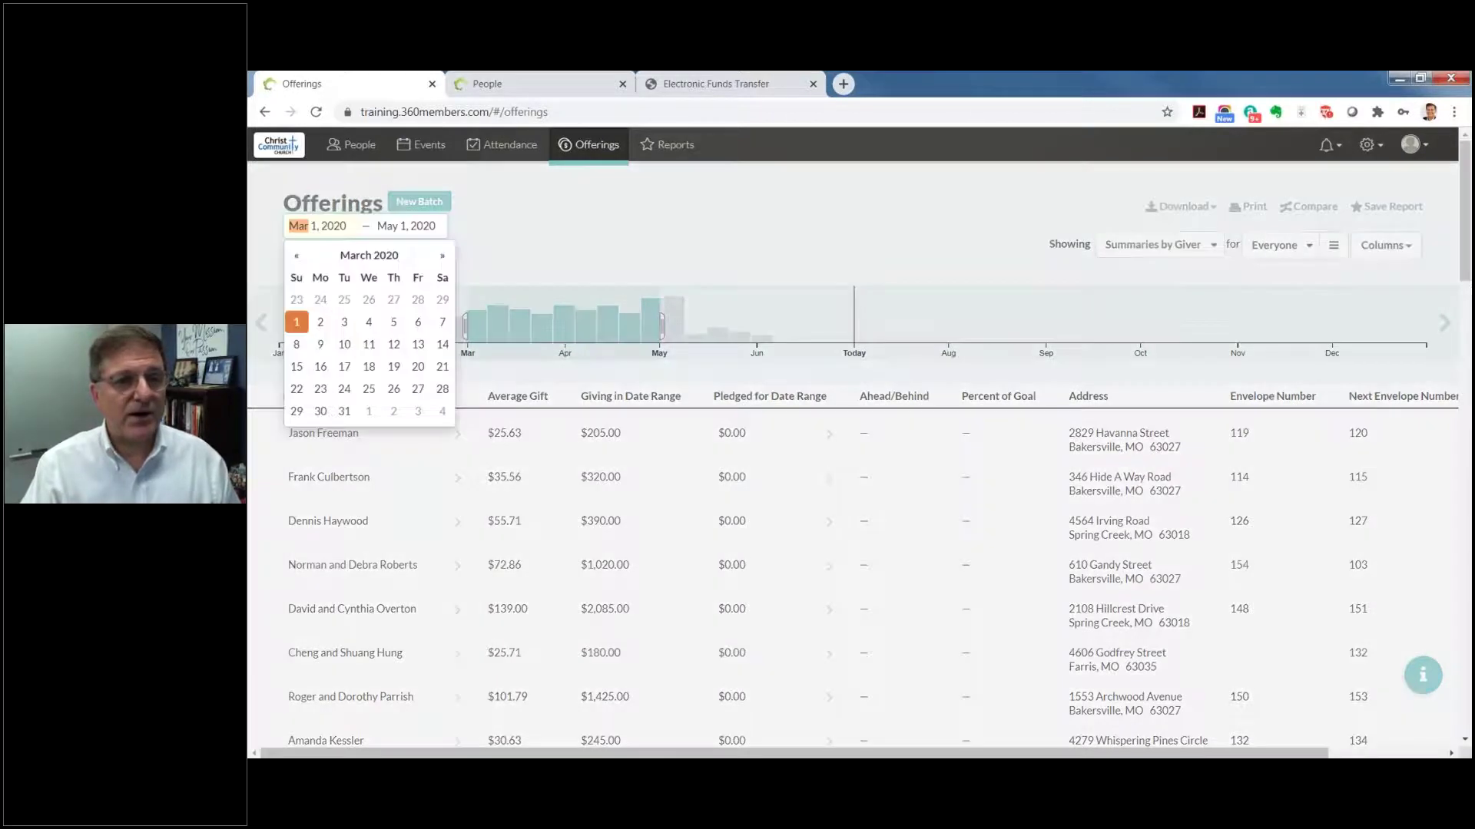
{"action": "left_click", "coordinate": [866, 615]}
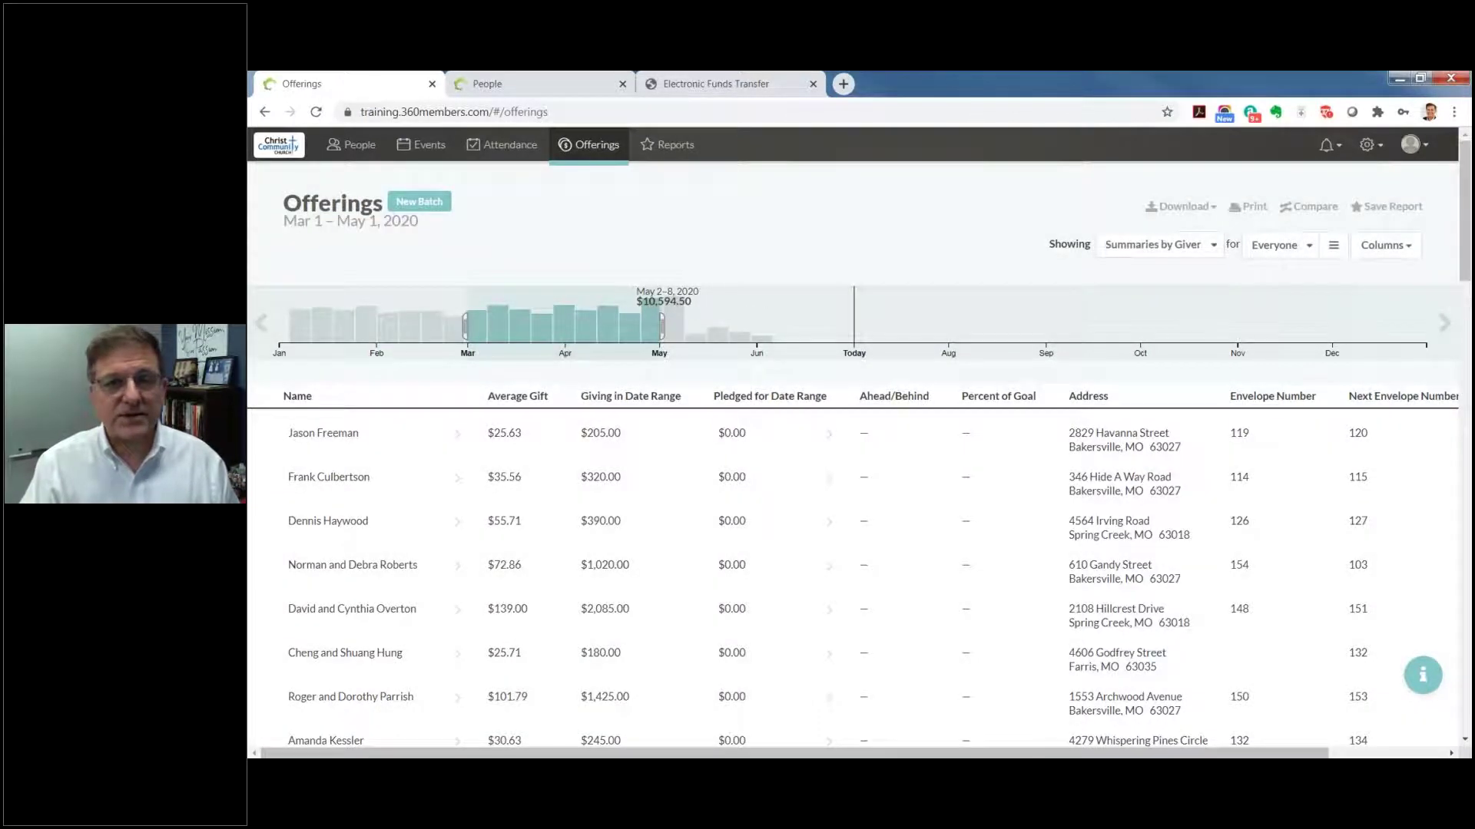
{"action": "left_click_drag", "start_coordinate": [661, 327], "coordinate": [851, 323]}
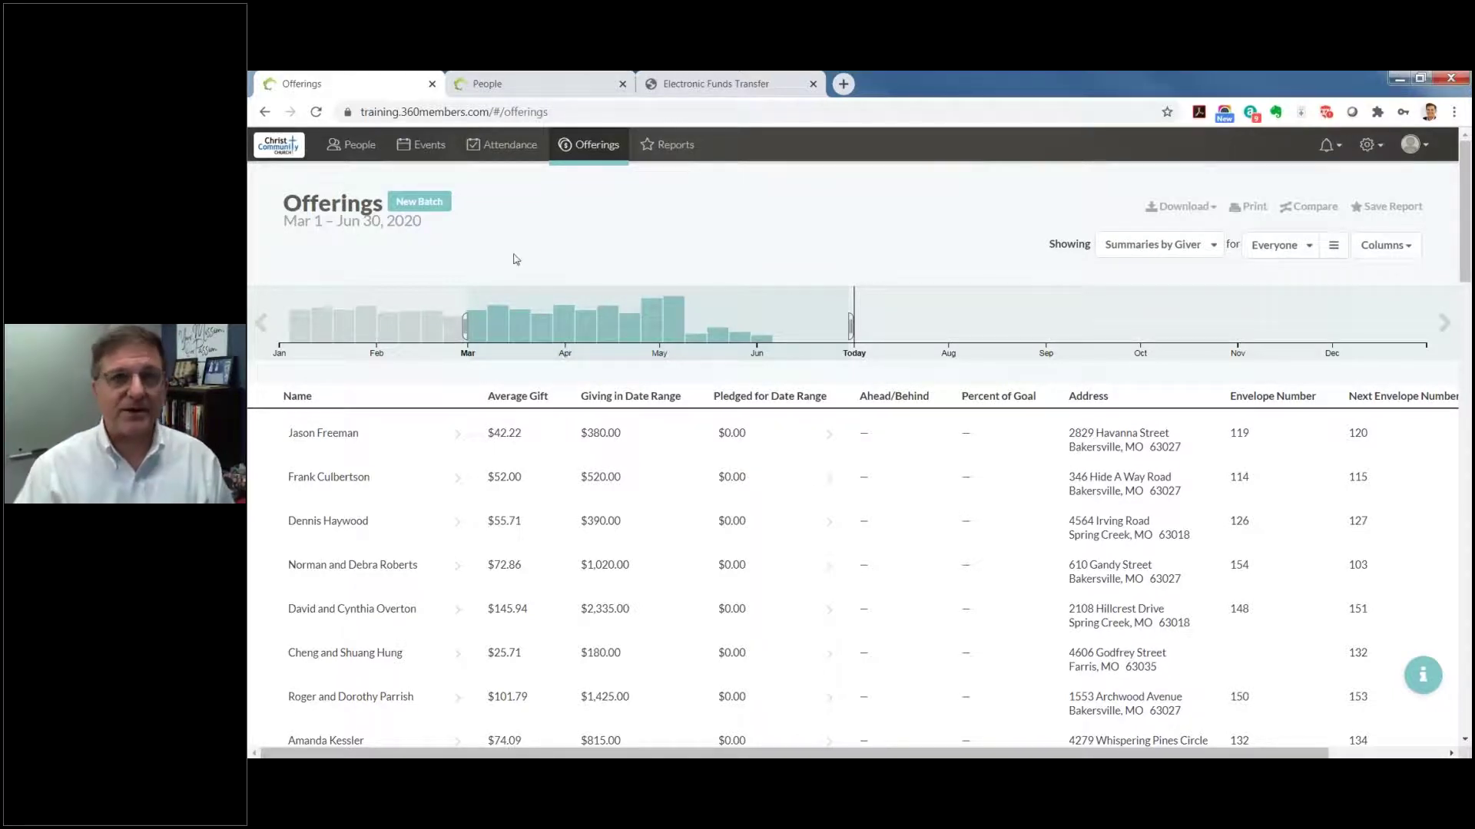
Step: Add a New Batch dated Jun 7, 2020 for the Worship with Communion (8:00 a.m.) service
{"action": "left_click", "coordinate": [418, 202]}
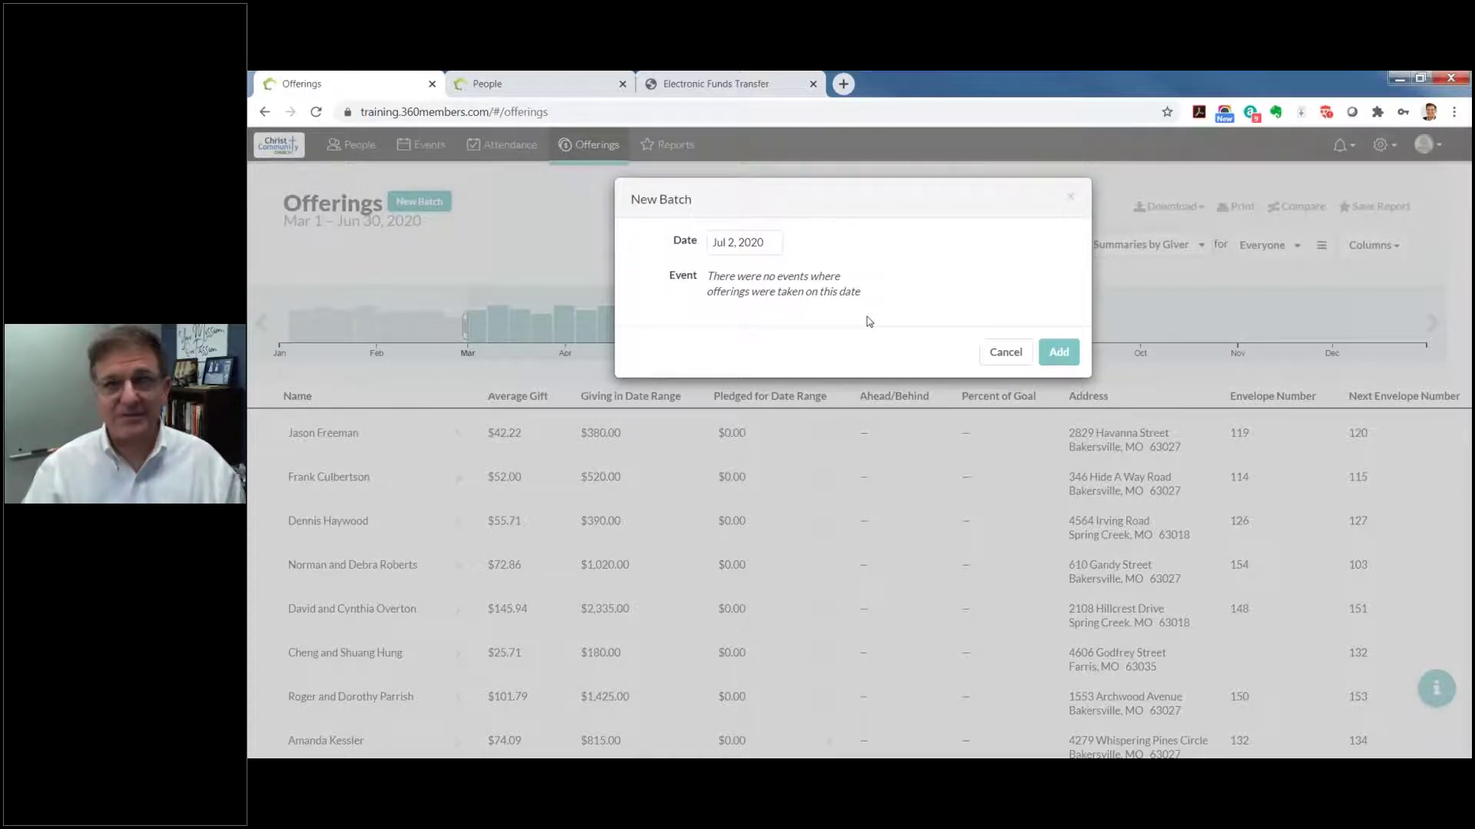
{"action": "left_click", "coordinate": [765, 239]}
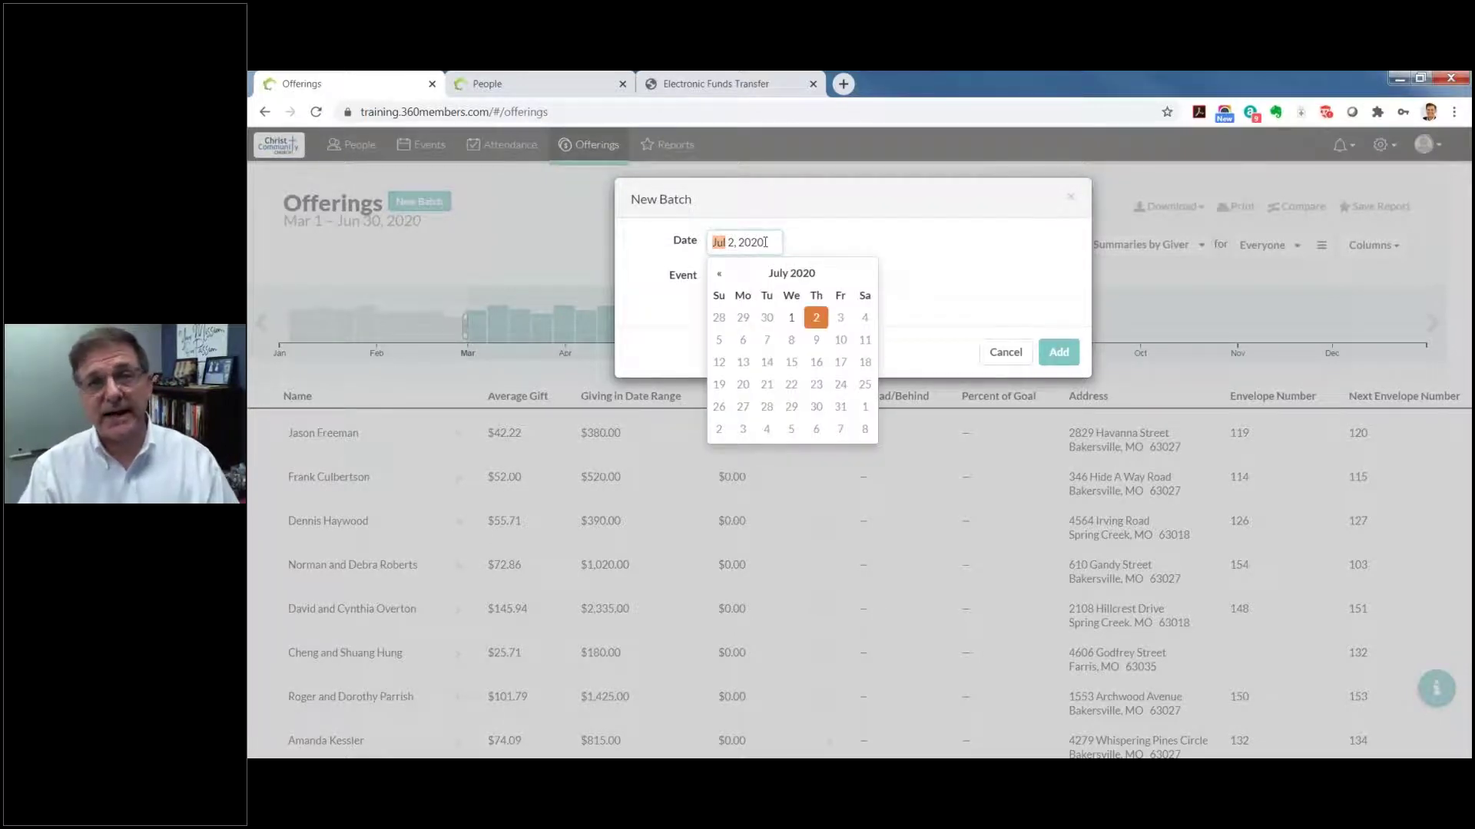
{"action": "left_click", "coordinate": [731, 277]}
{"action": "left_click", "coordinate": [732, 277]}
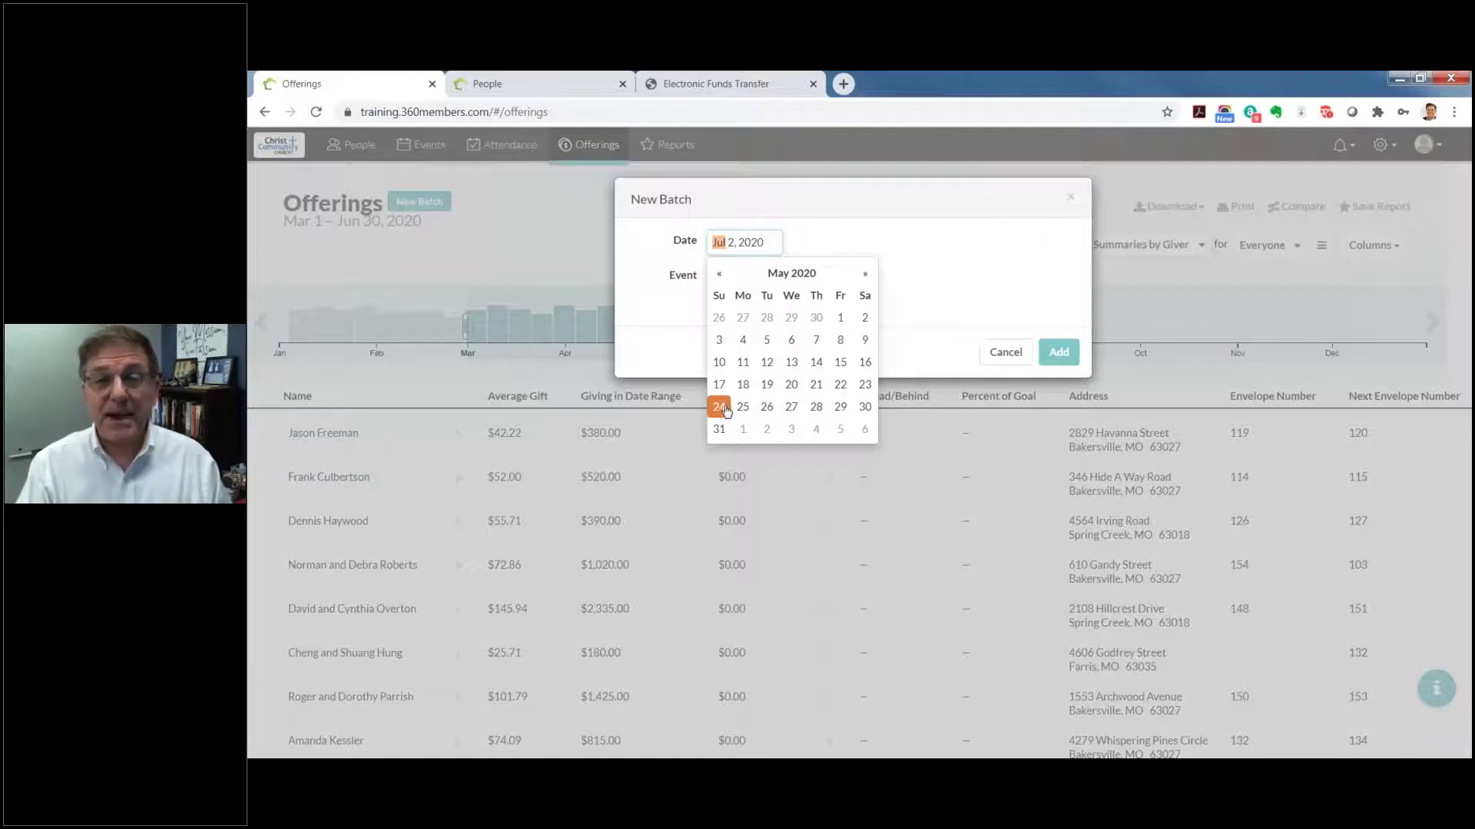
{"action": "left_click", "coordinate": [719, 407]}
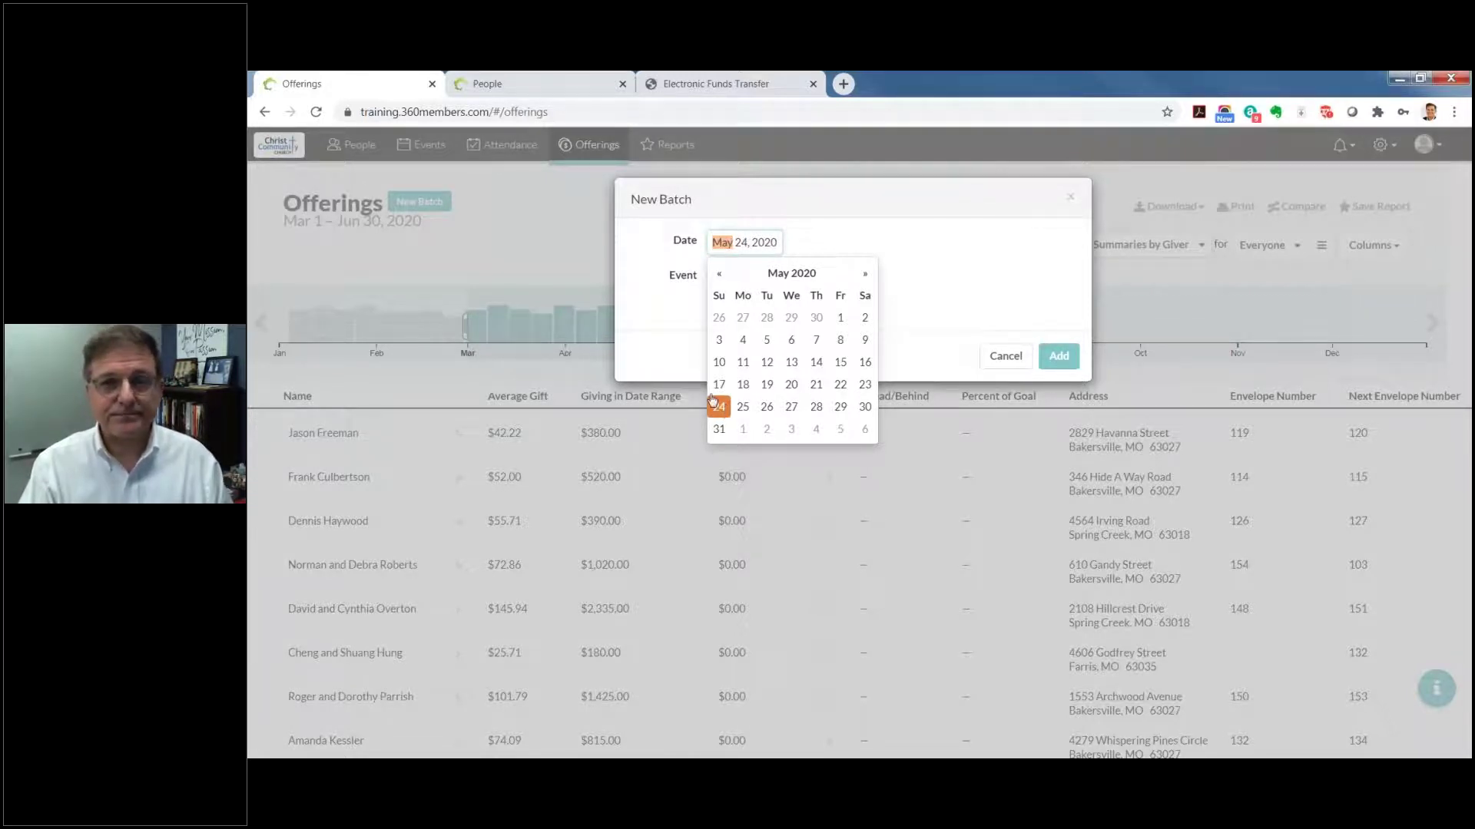
{"action": "left_click", "coordinate": [874, 274]}
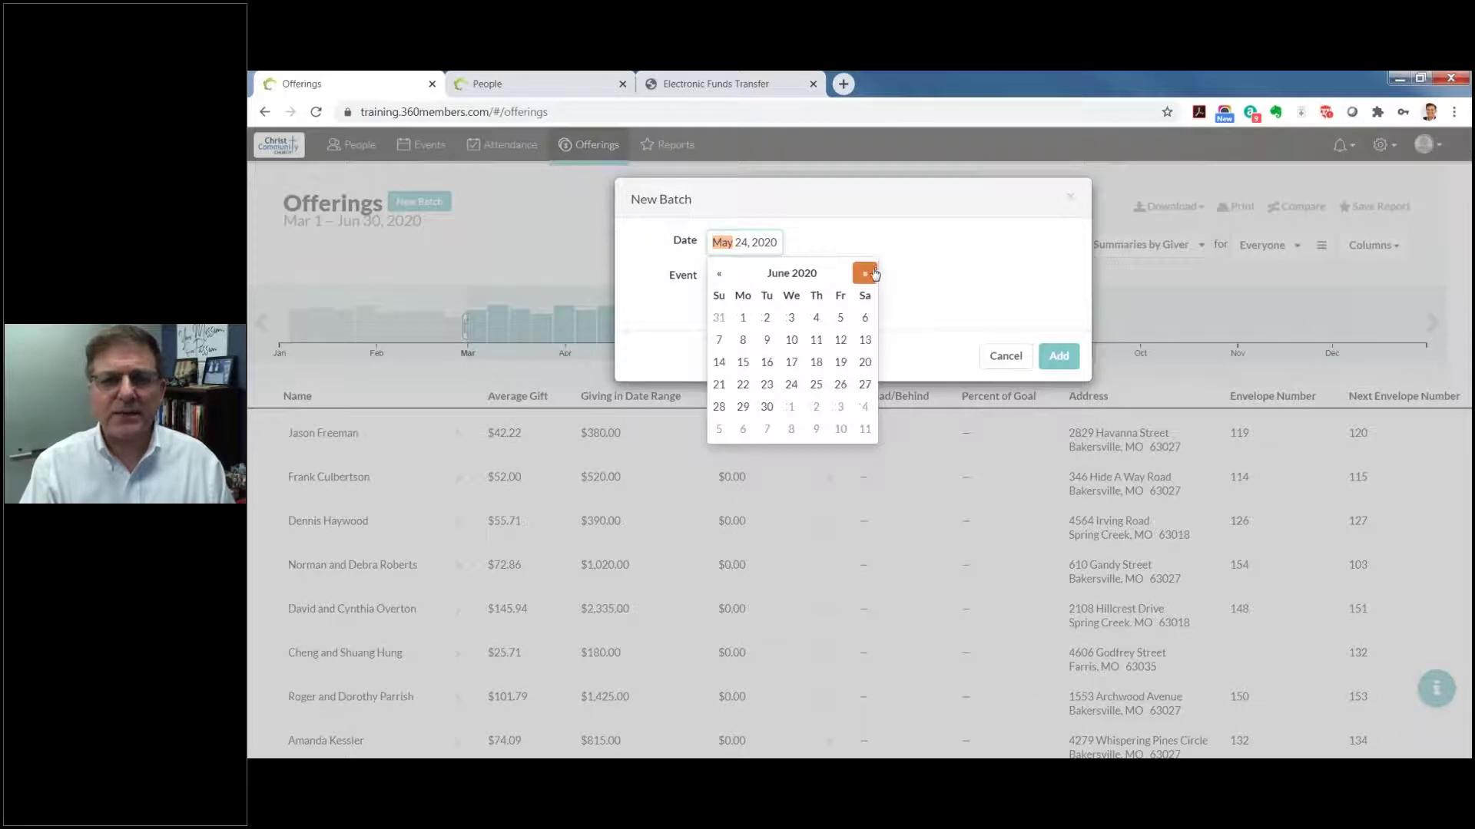
{"action": "left_click", "coordinate": [719, 342]}
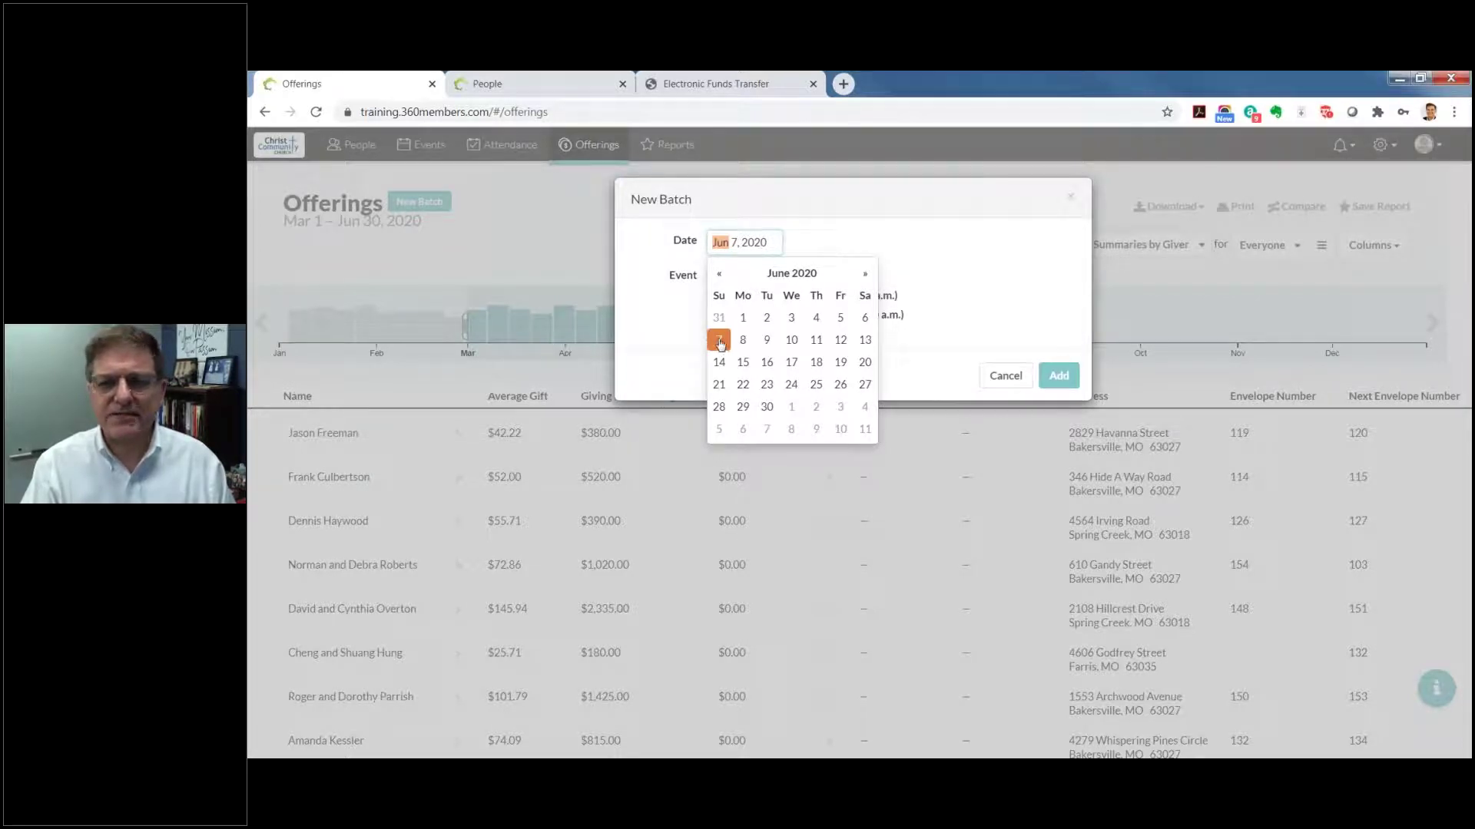
{"action": "left_click", "coordinate": [987, 230]}
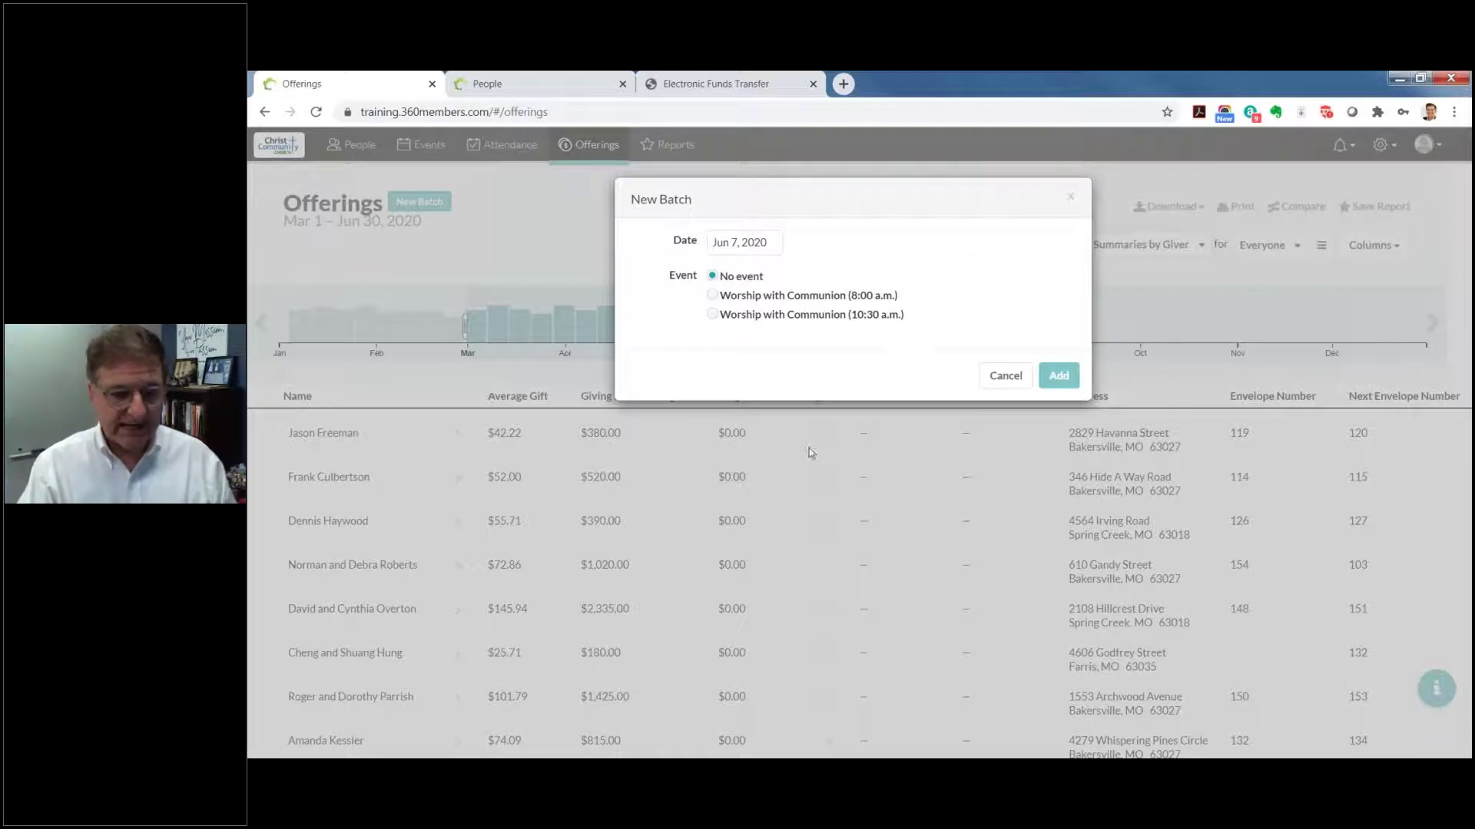
{"action": "left_click", "coordinate": [713, 296]}
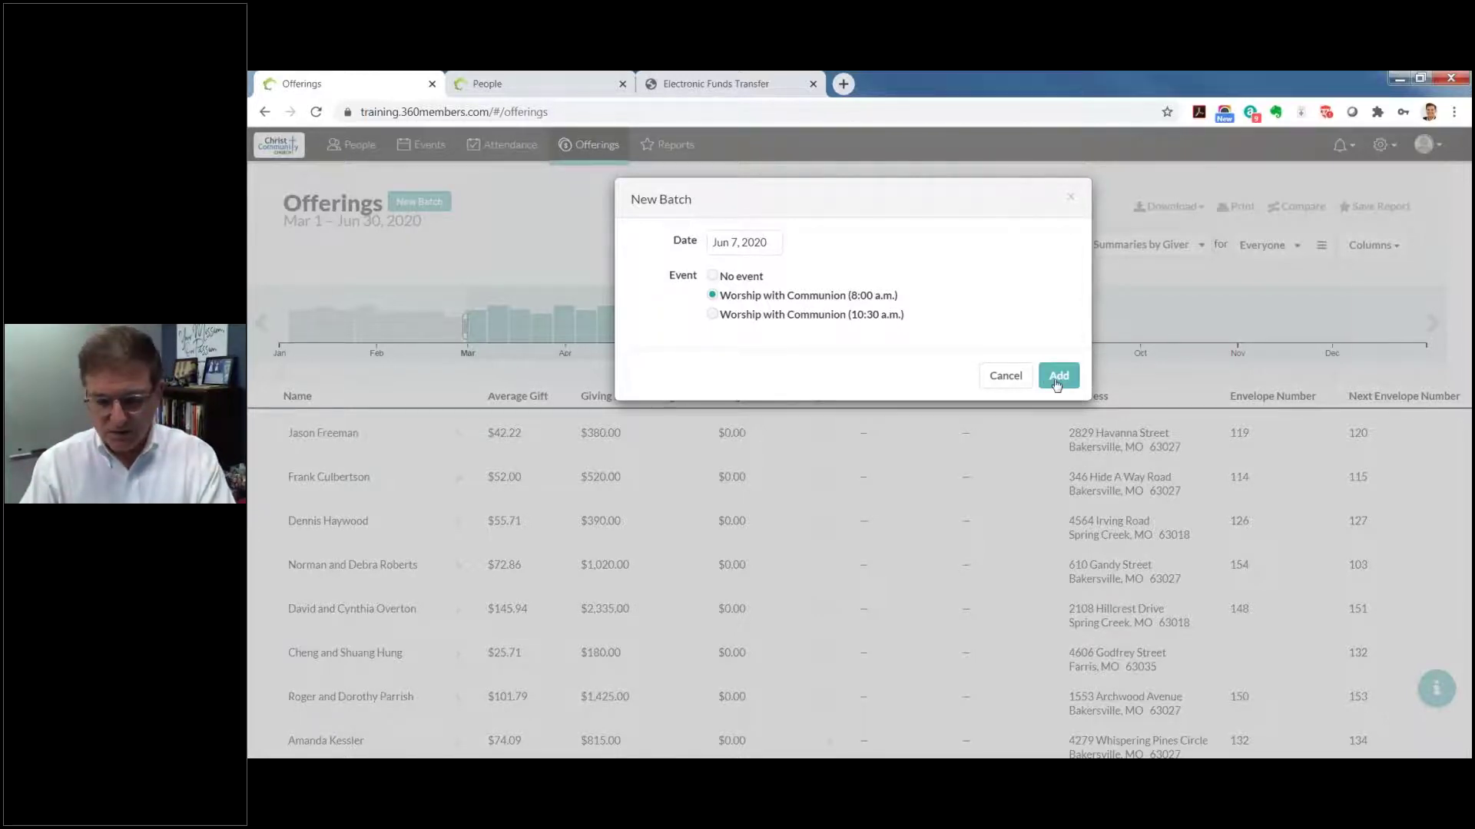
{"action": "left_click", "coordinate": [1057, 377]}
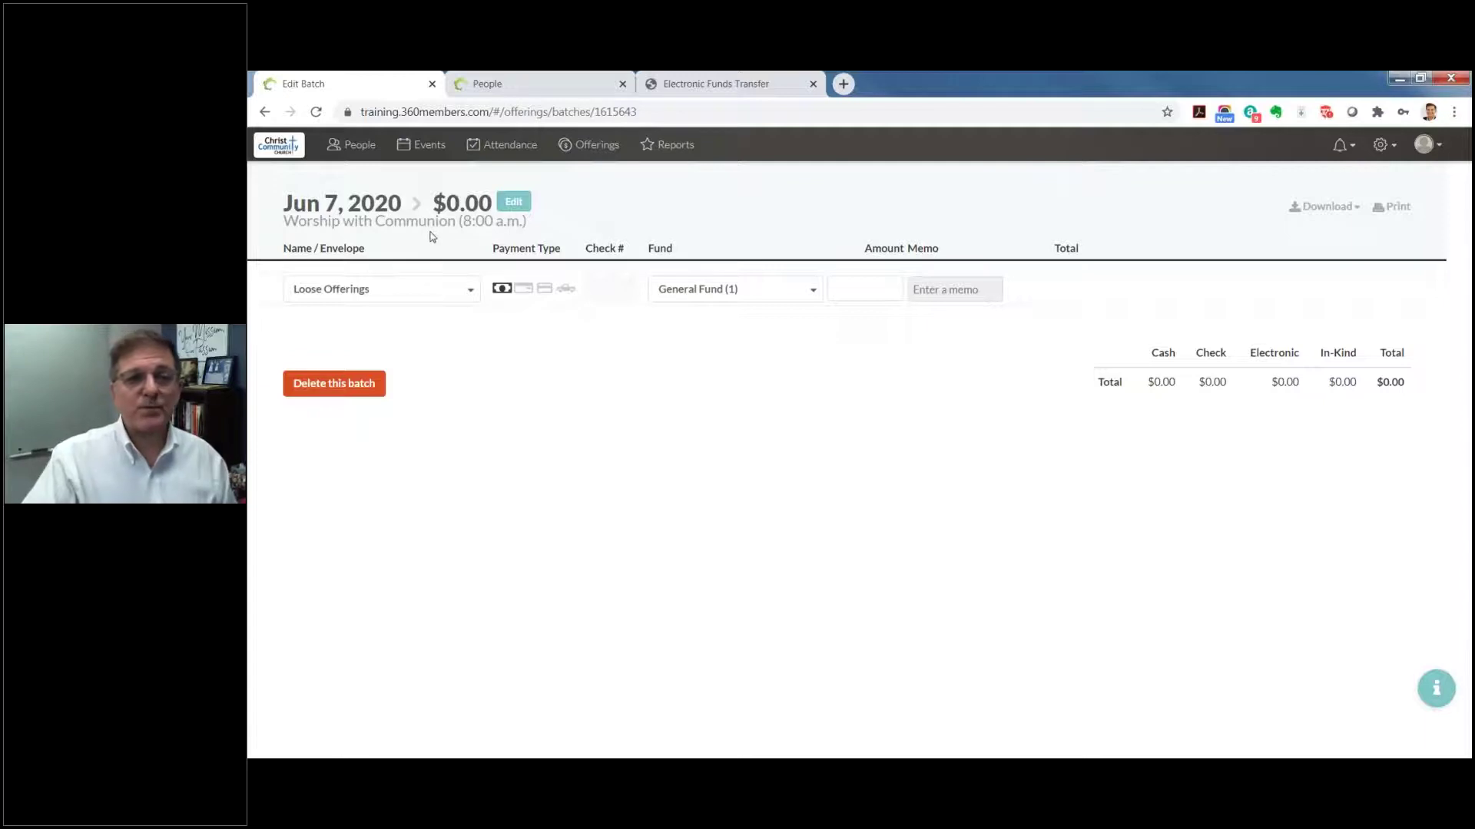
Step: Open the Name/Envelope giver dropdown in the batch's first gift row
{"action": "left_click", "coordinate": [476, 295]}
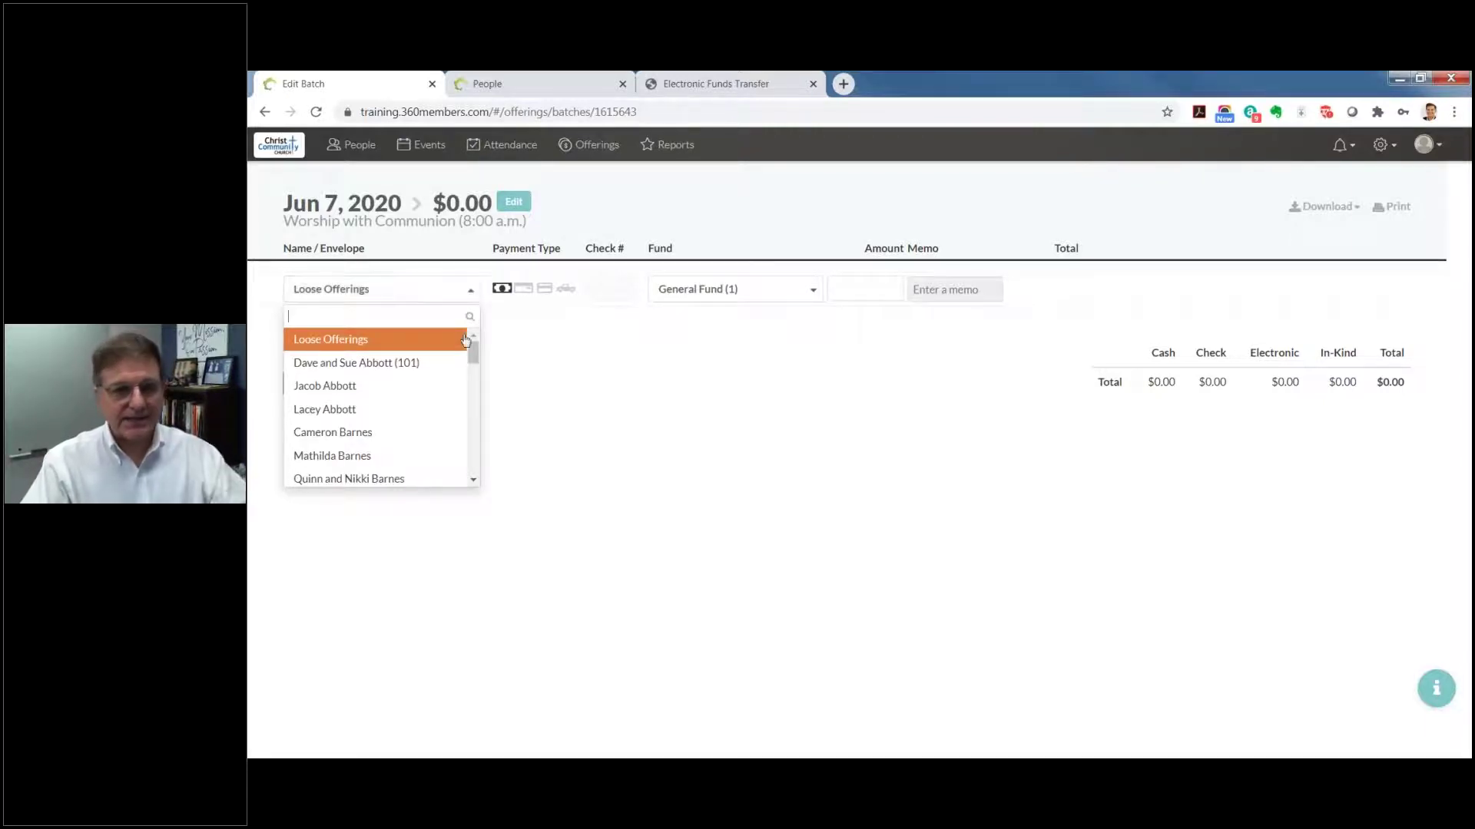
Step: Leave Loose Offerings selected as the name on the first Jun 7, 2020 gift row
{"action": "left_click_drag", "start_coordinate": [475, 352], "coordinate": [486, 435]}
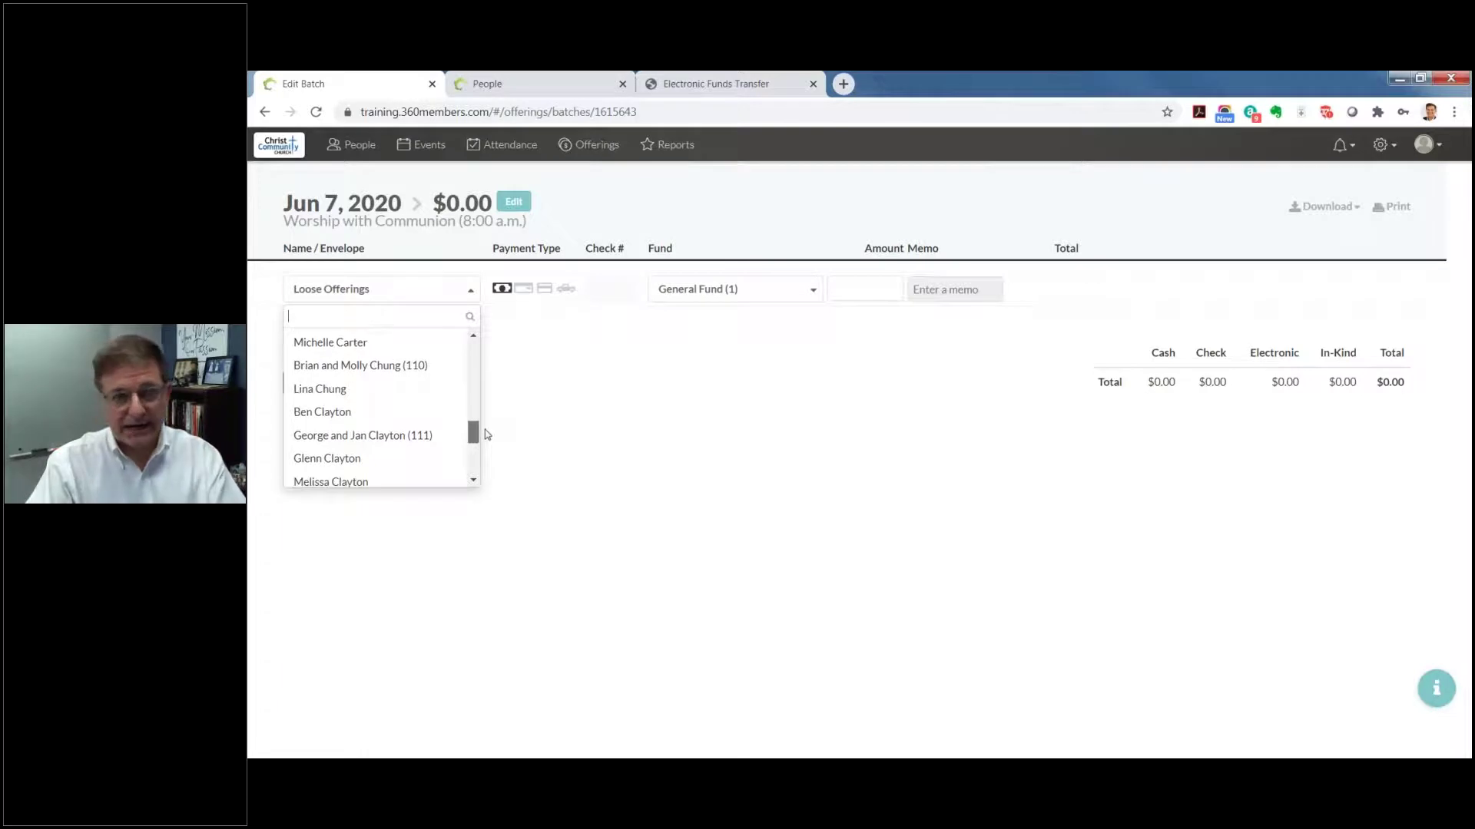
{"action": "left_click_drag", "start_coordinate": [486, 430], "coordinate": [484, 359]}
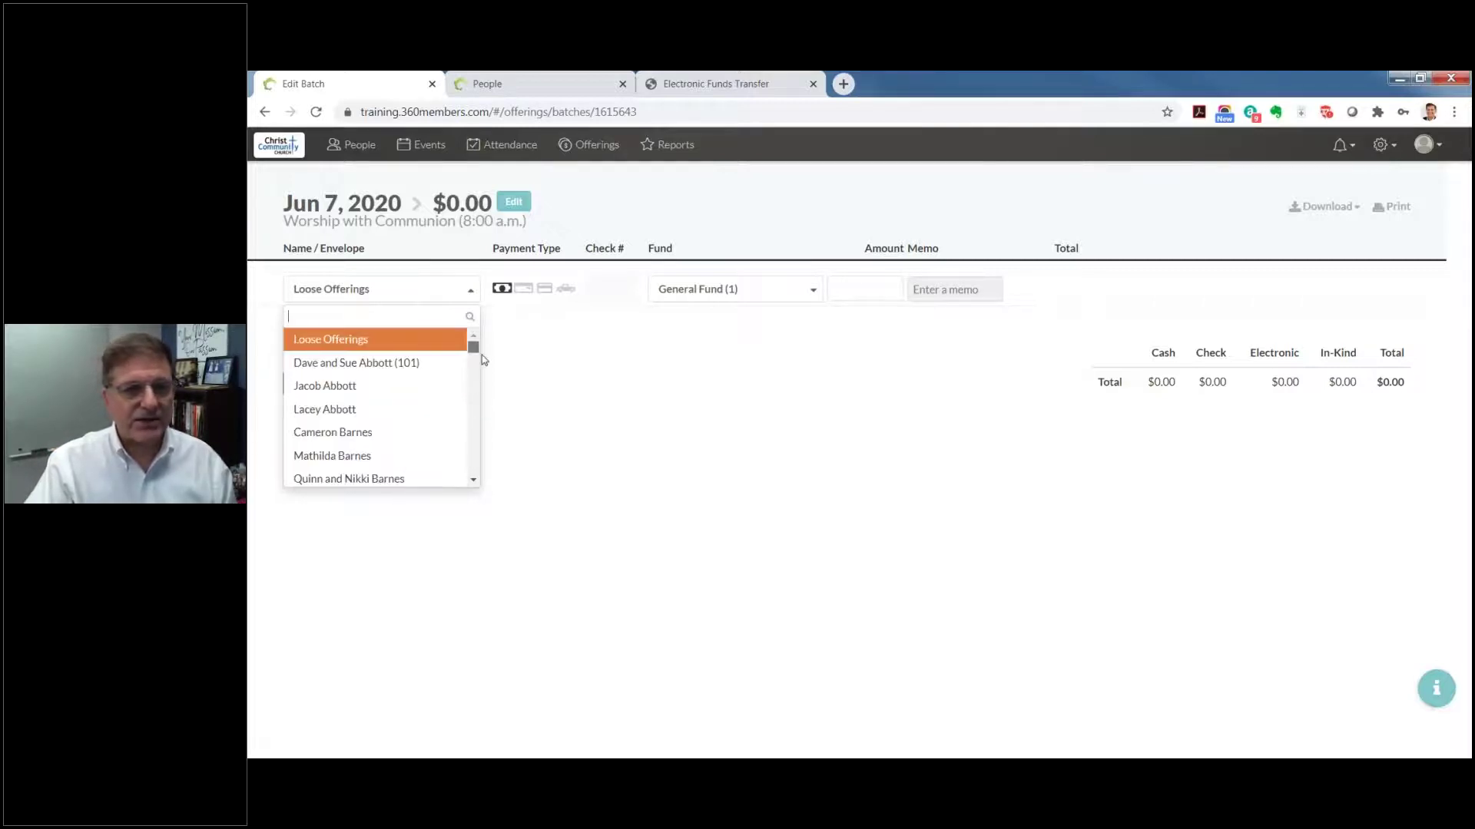
{"action": "left_click", "coordinate": [422, 314]}
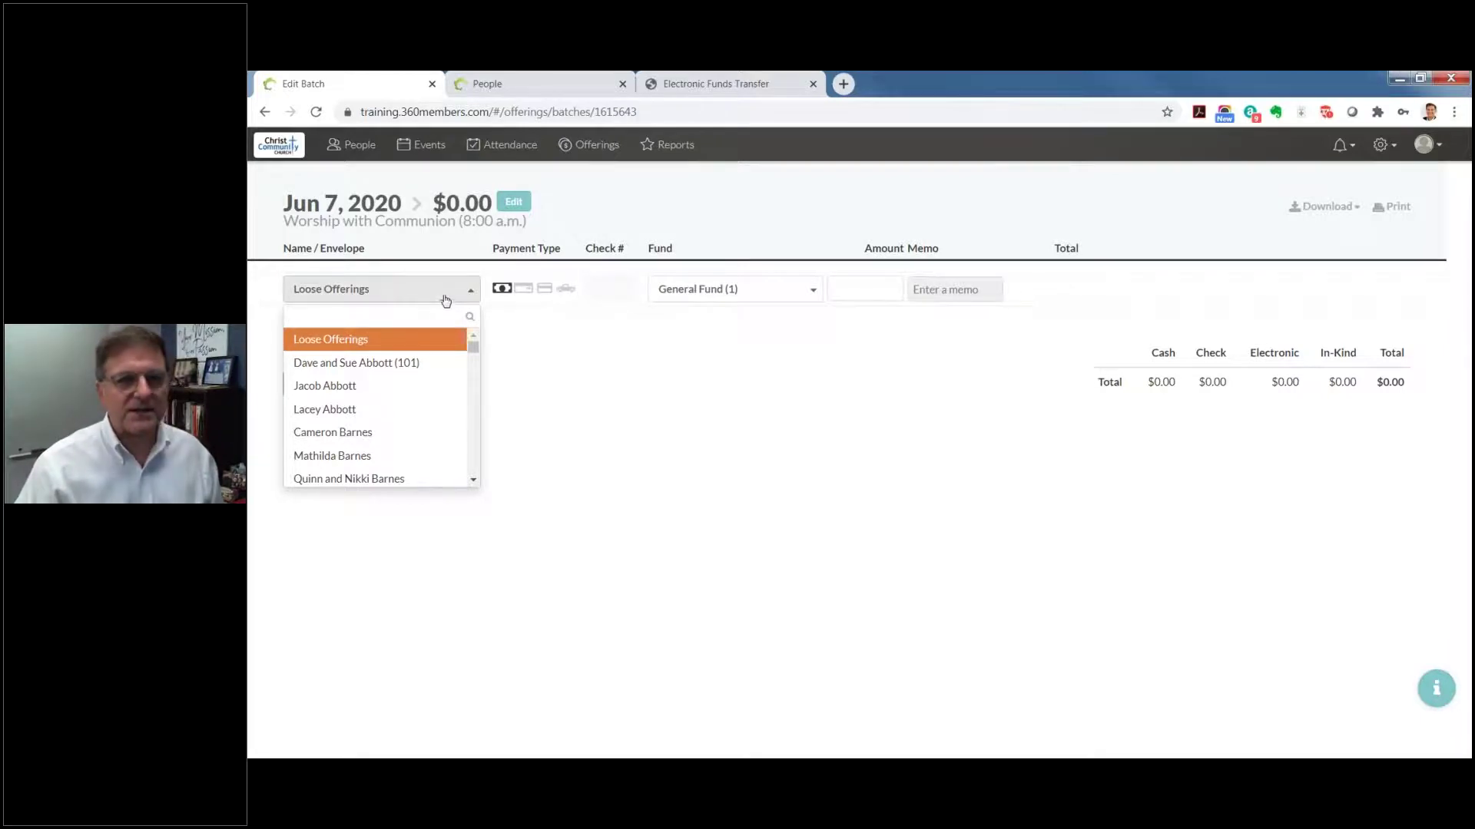
{"action": "left_click", "coordinate": [445, 298]}
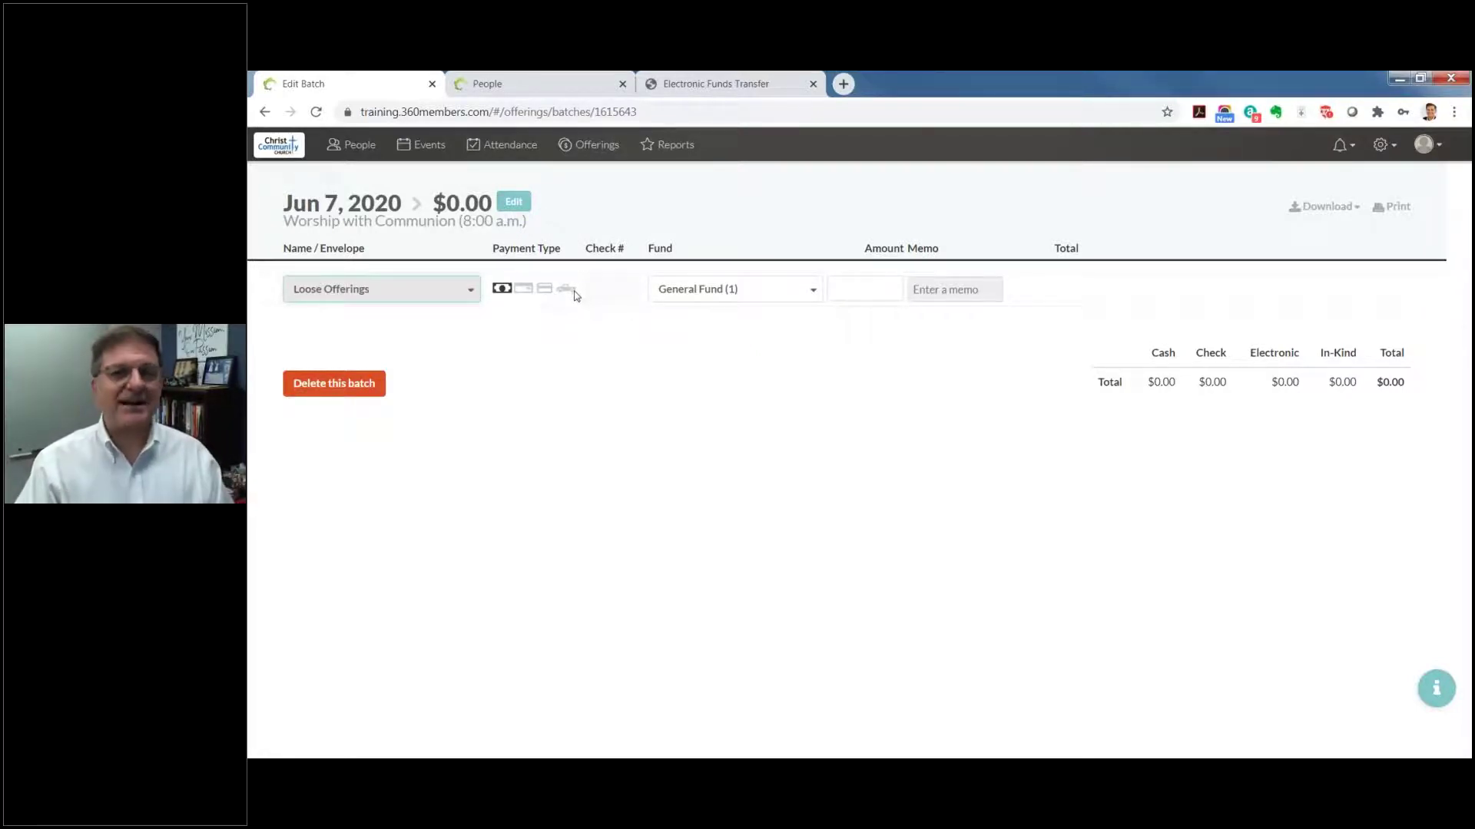
Step: Set the Loose Offerings entry's payment type to Cash
{"action": "left_click", "coordinate": [504, 289]}
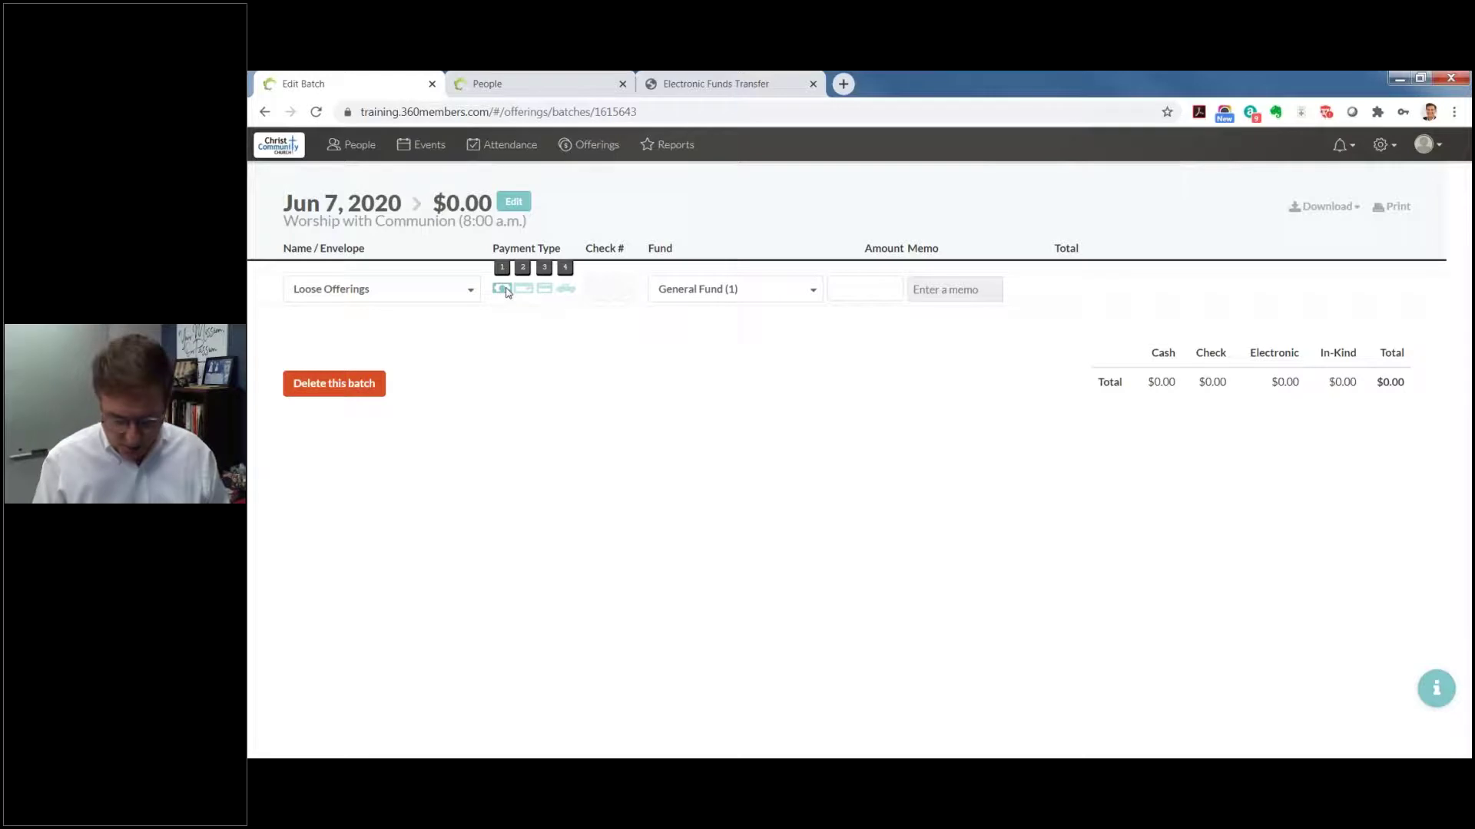
{"action": "key", "text": "2"}
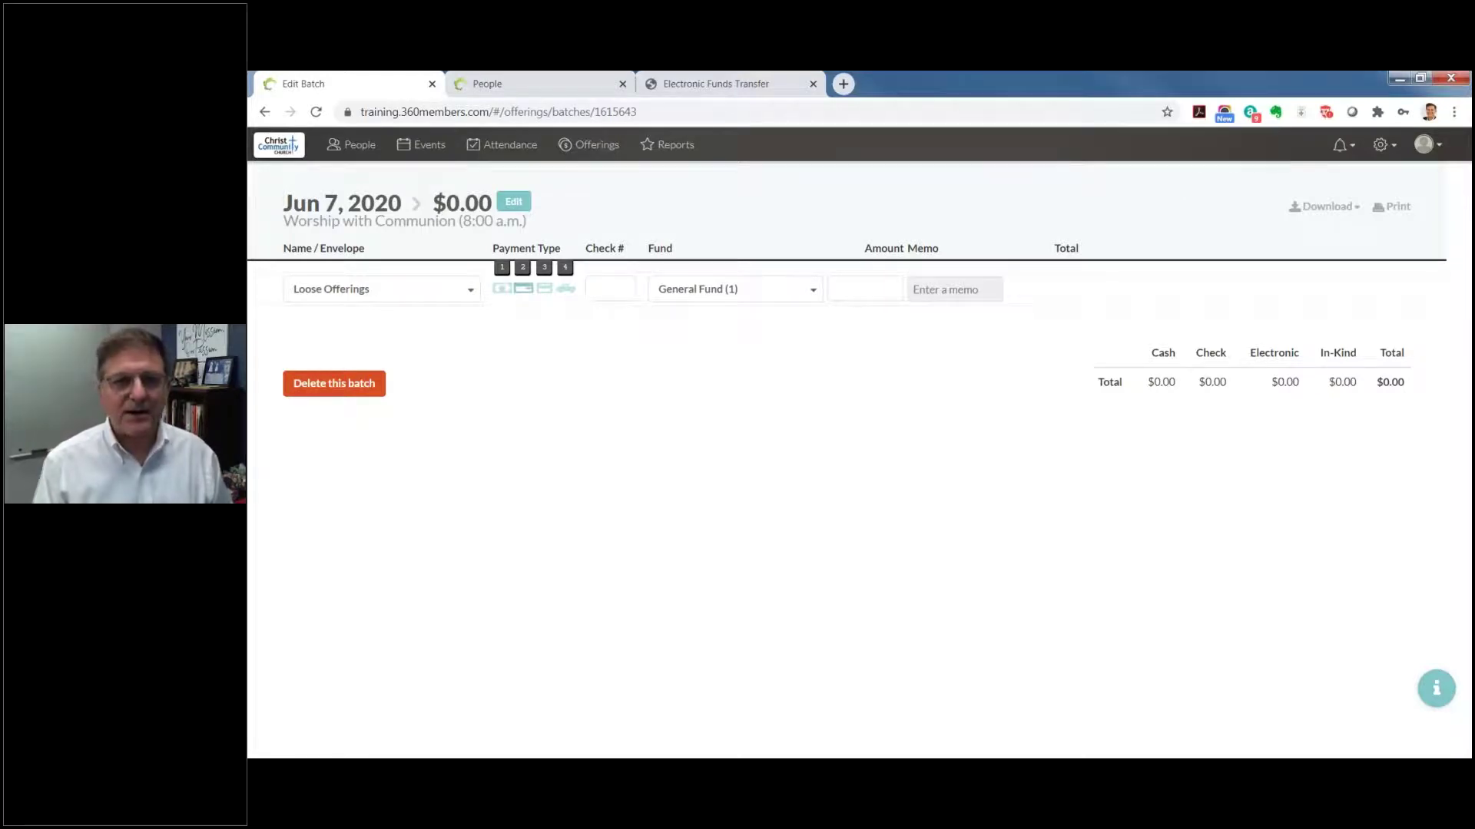
{"action": "key", "text": "3"}
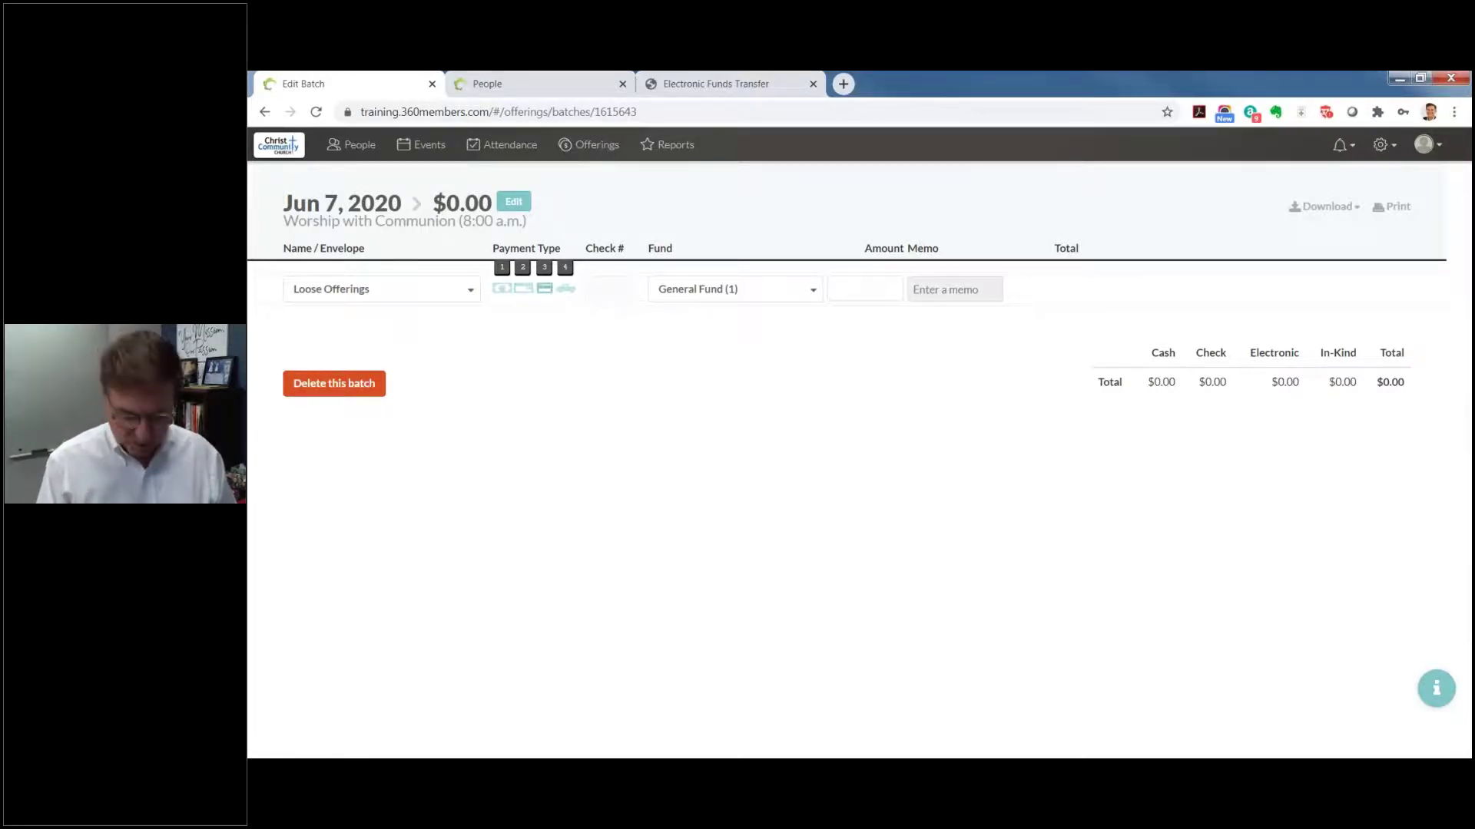
{"action": "key", "text": "4"}
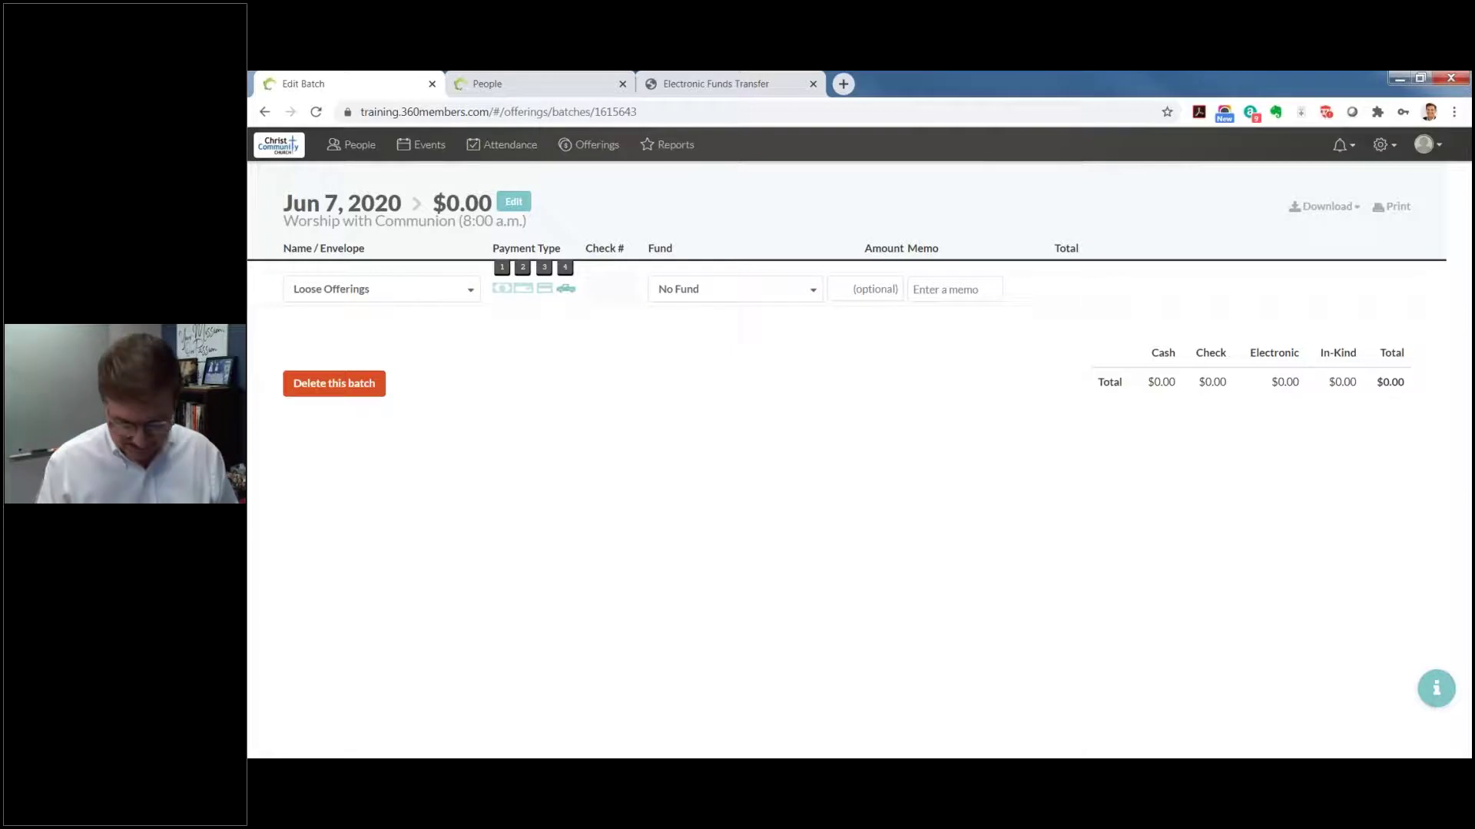
{"action": "key", "text": "2"}
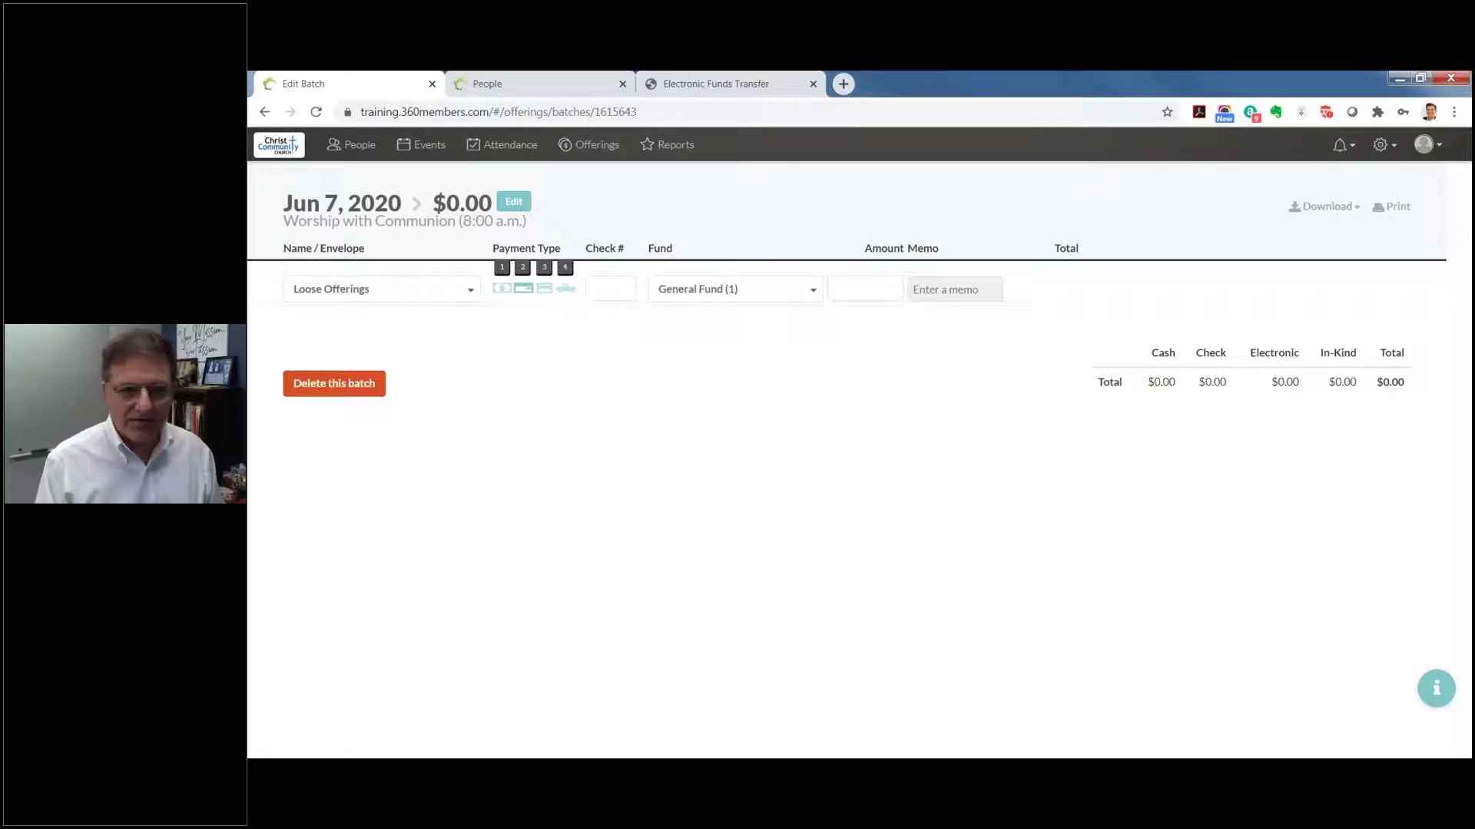
{"action": "key", "text": "1"}
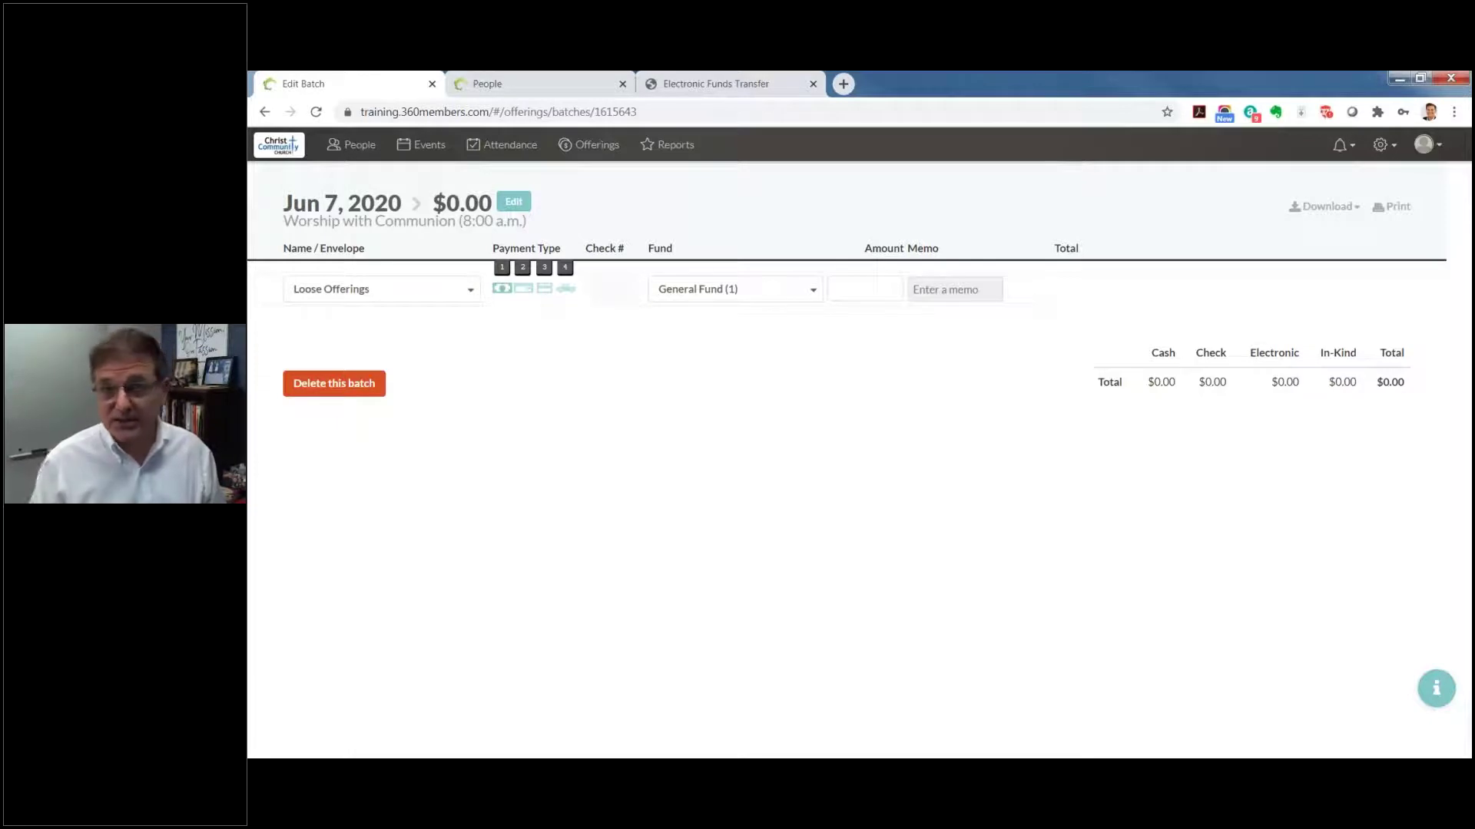
{"action": "key", "text": "Tab"}
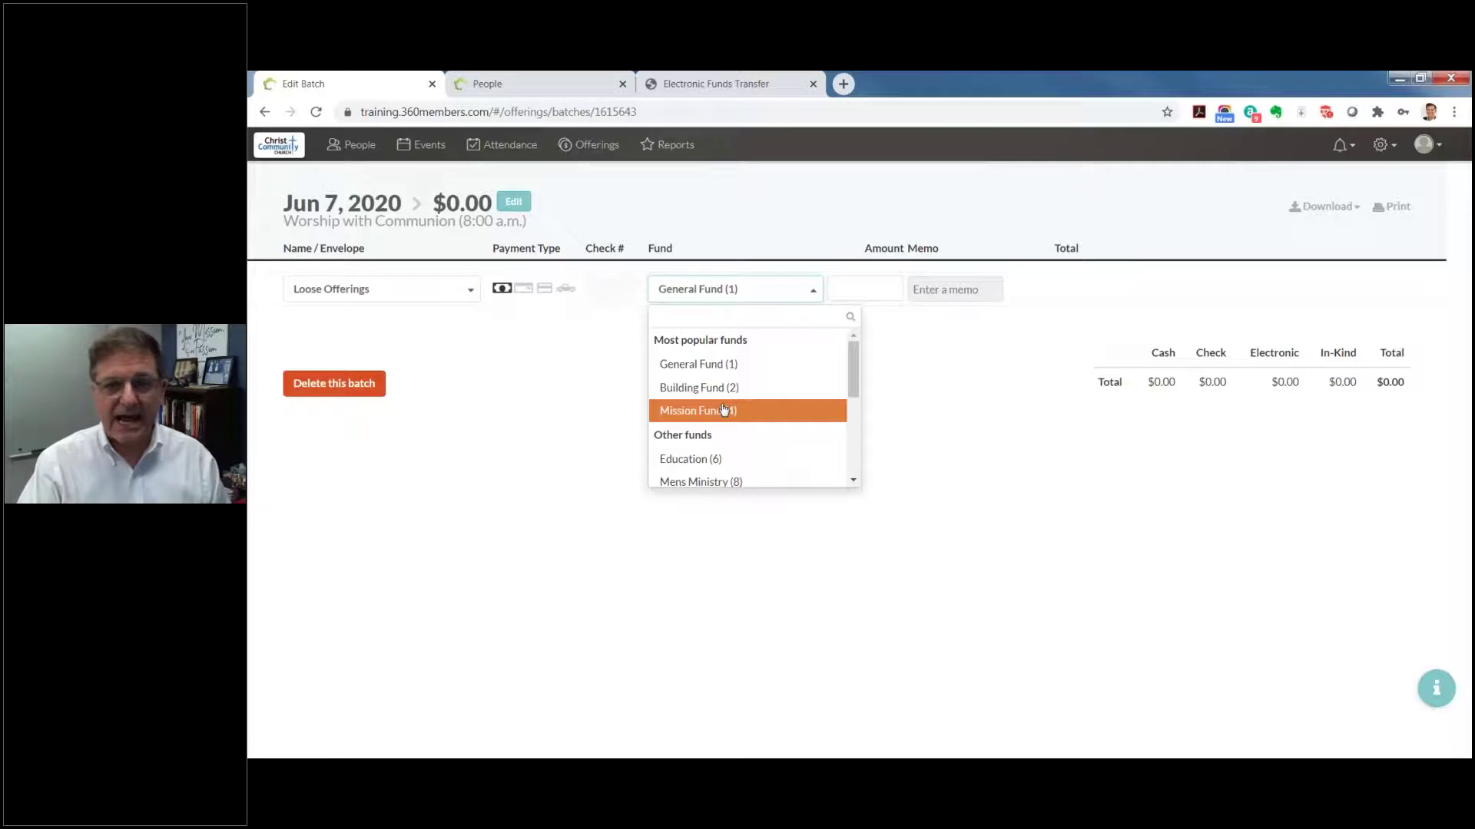
Step: Leave the Loose Offerings entry's fund on General Fund (1)
{"action": "left_click_drag", "start_coordinate": [848, 377], "coordinate": [850, 369]}
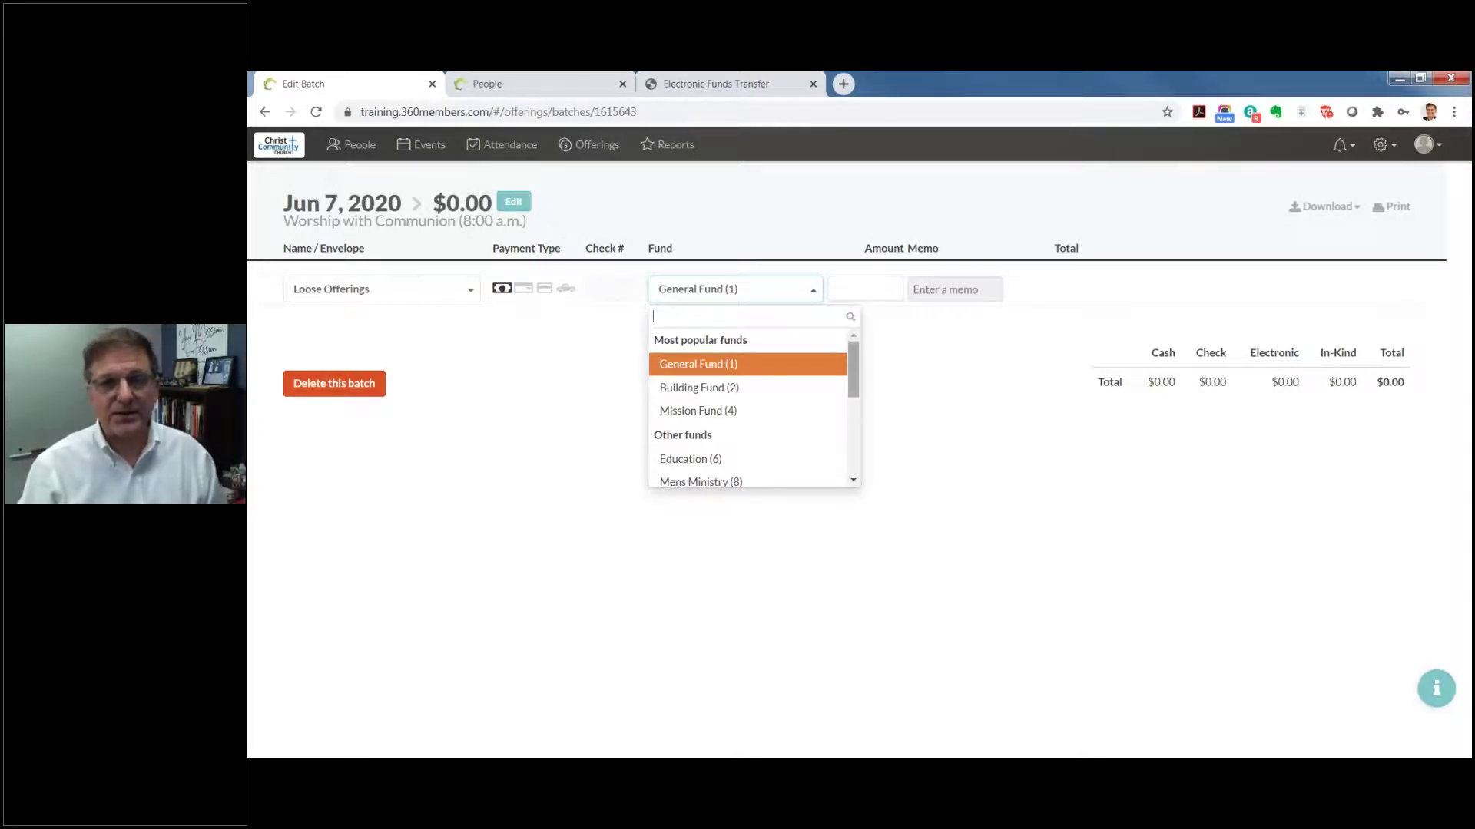
{"action": "left_click", "coordinate": [777, 376]}
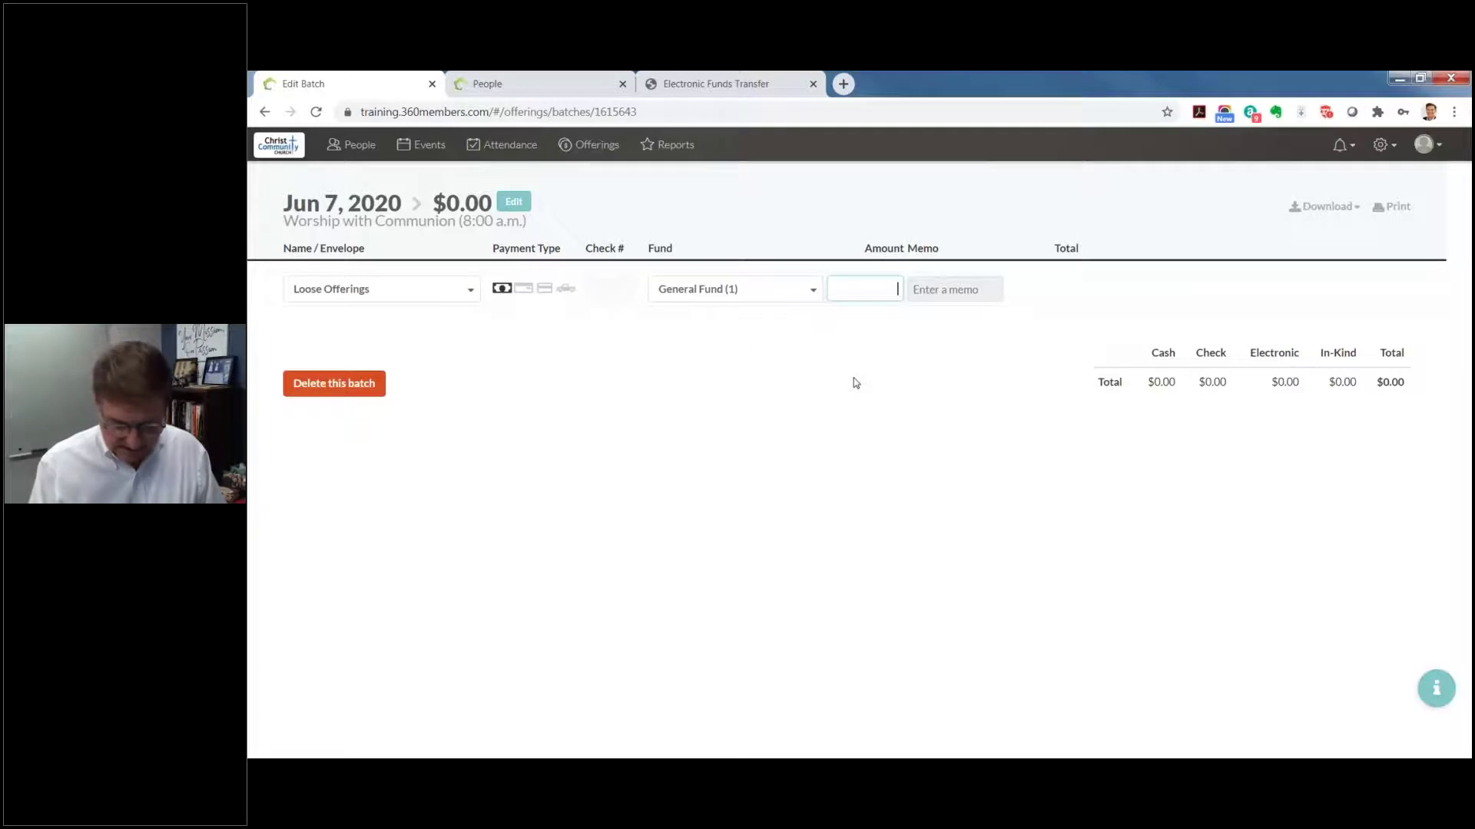
Step: Enter amount 362.38 and memo 'loose cash in offering plate' on the Loose Offerings entry
{"action": "type", "text": "36"}
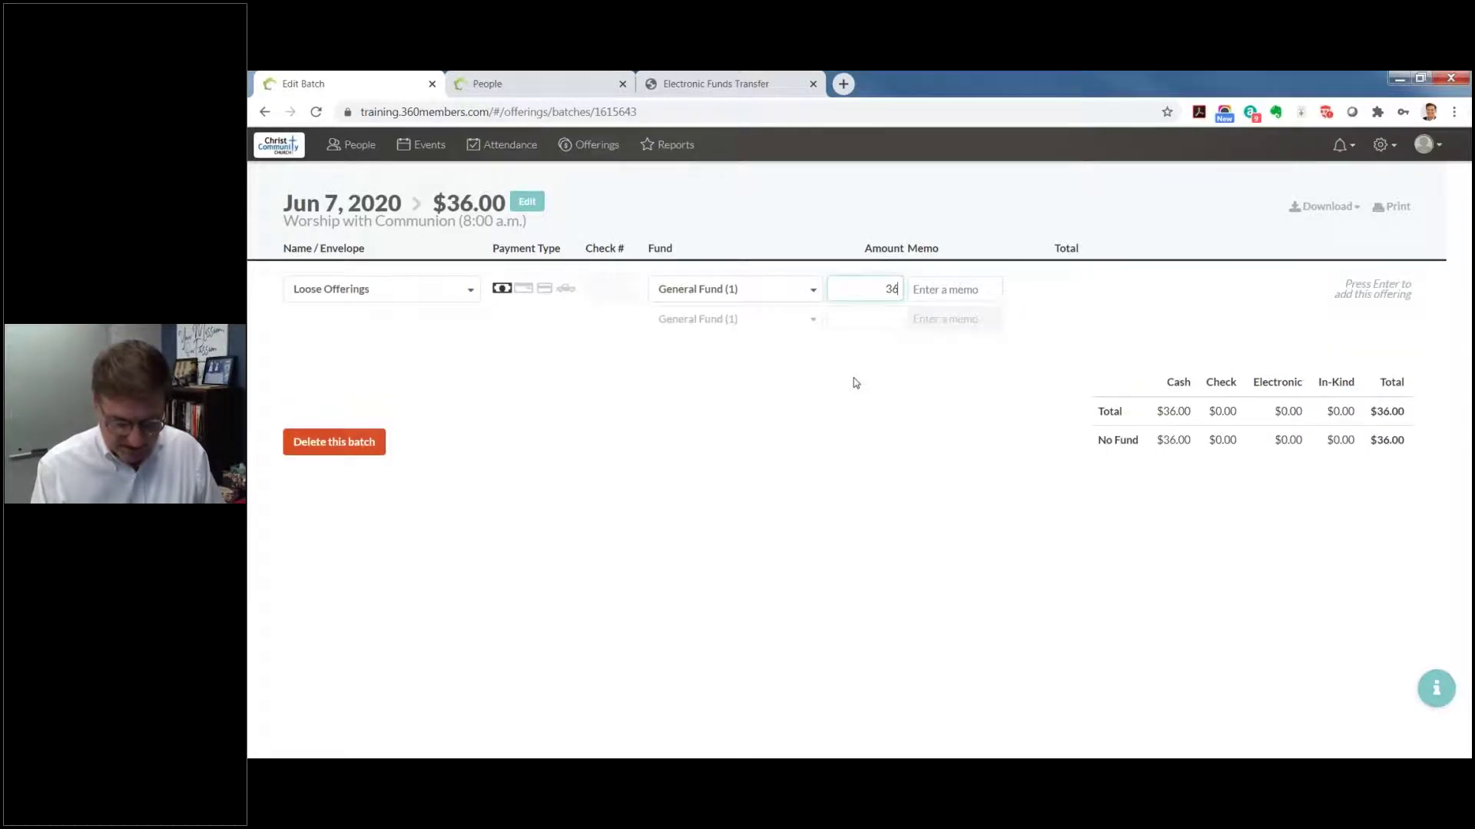
{"action": "type", "text": "2.38"}
{"action": "key", "text": "Tab"}
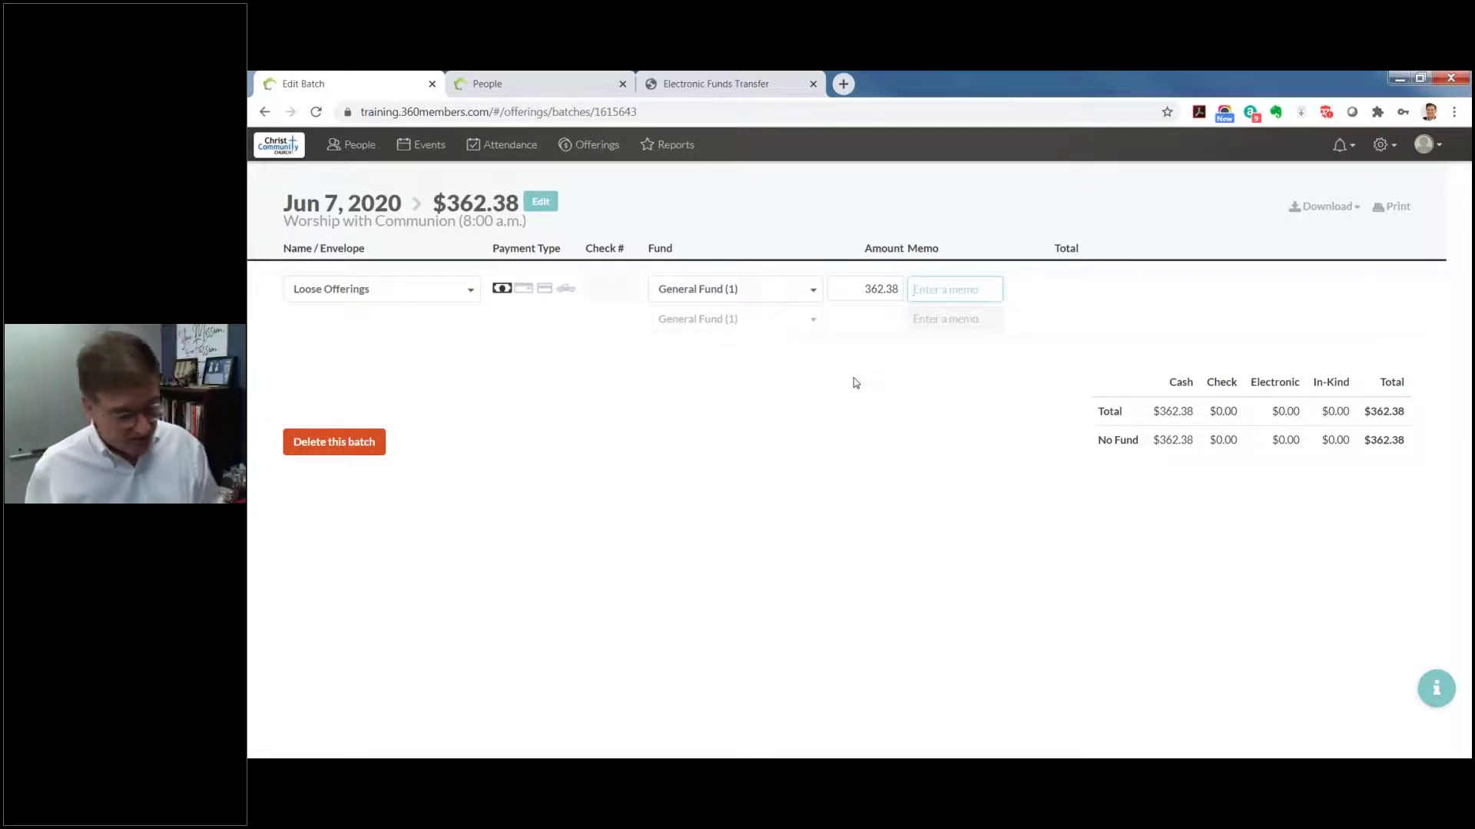
{"action": "type", "text": "loose"}
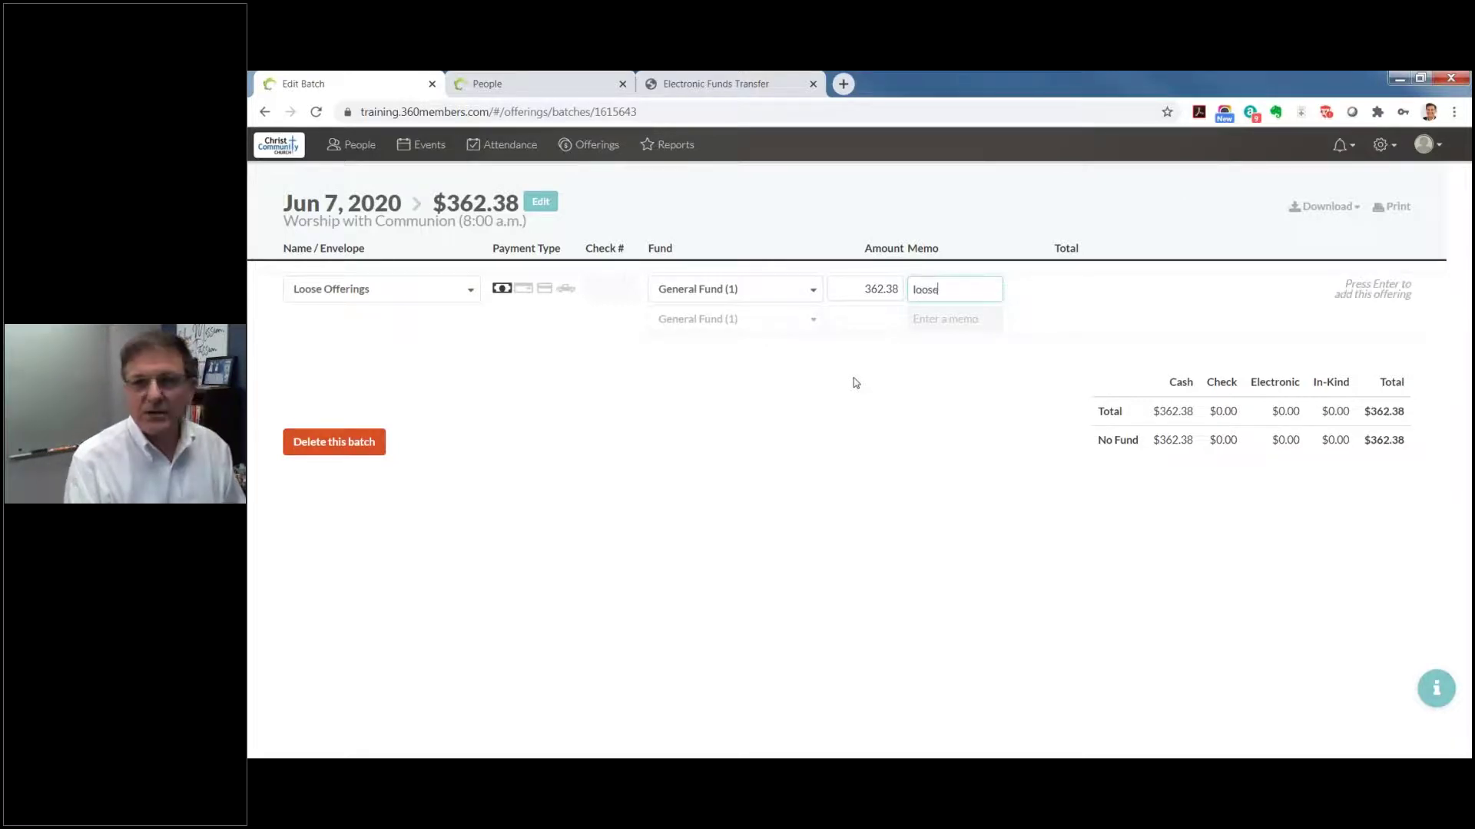
{"action": "type", "text": " cash"}
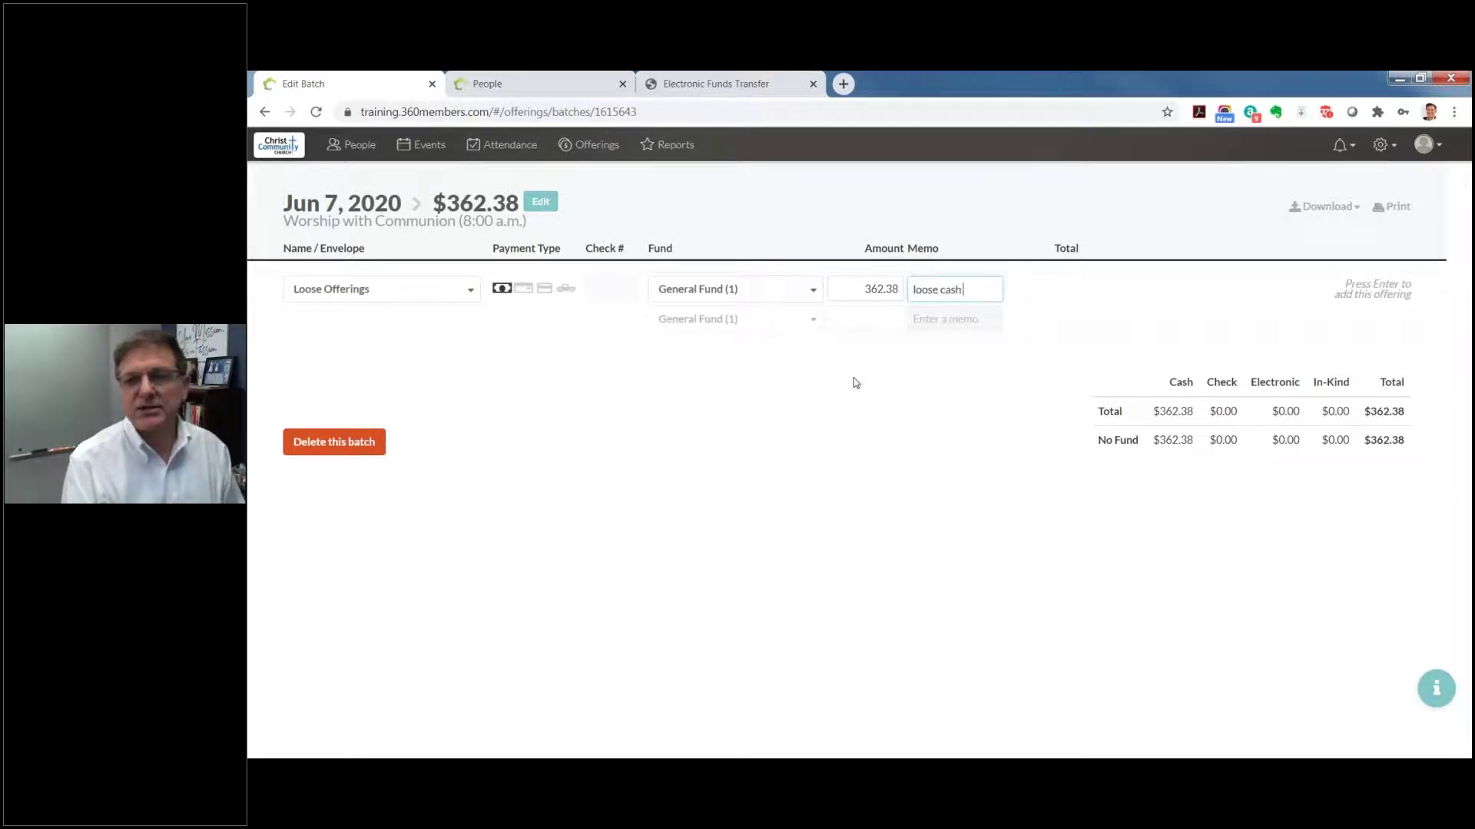
{"action": "type", "text": " in offering plate"}
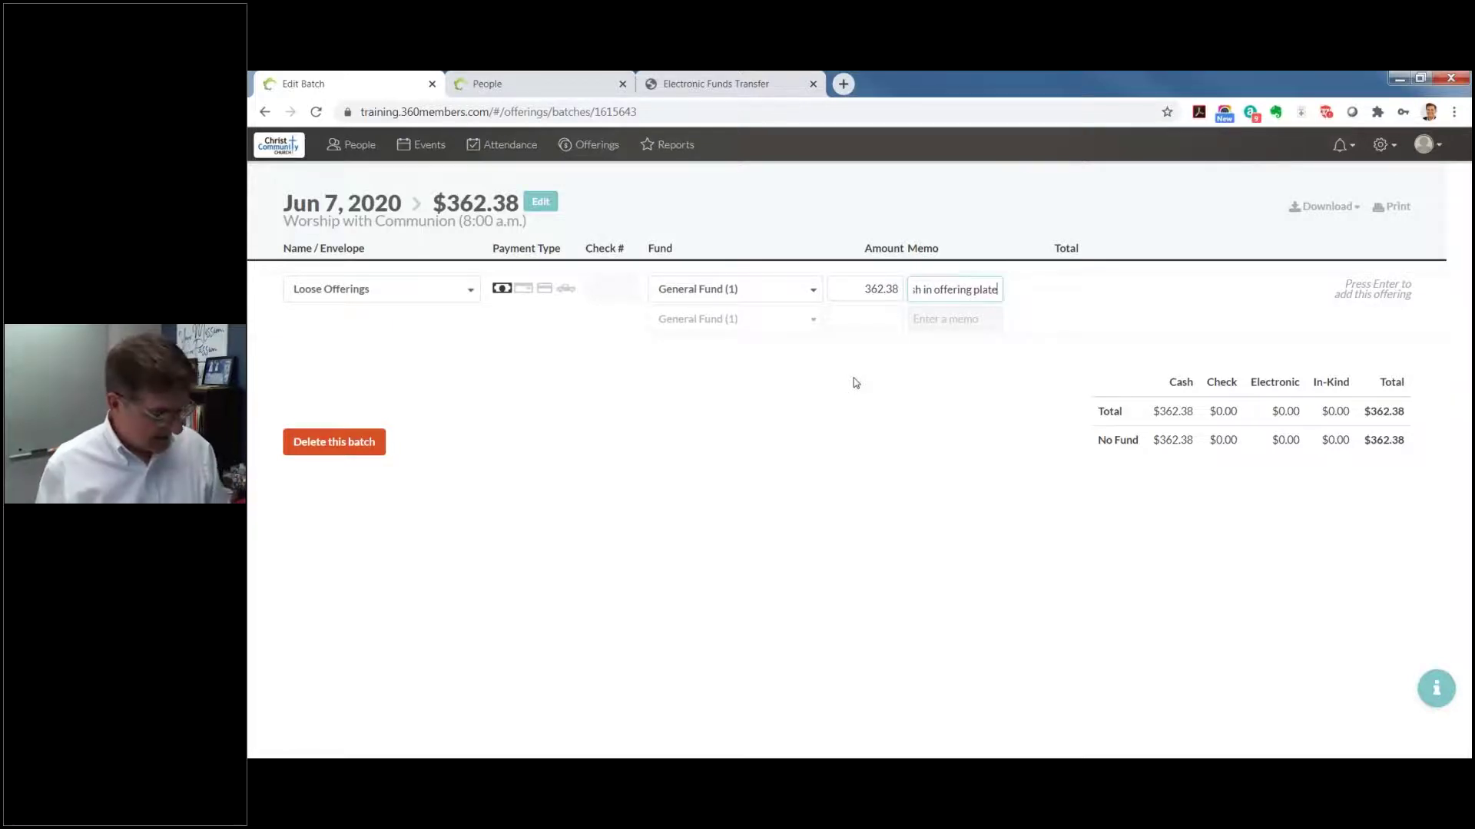
{"action": "key", "text": "Tab"}
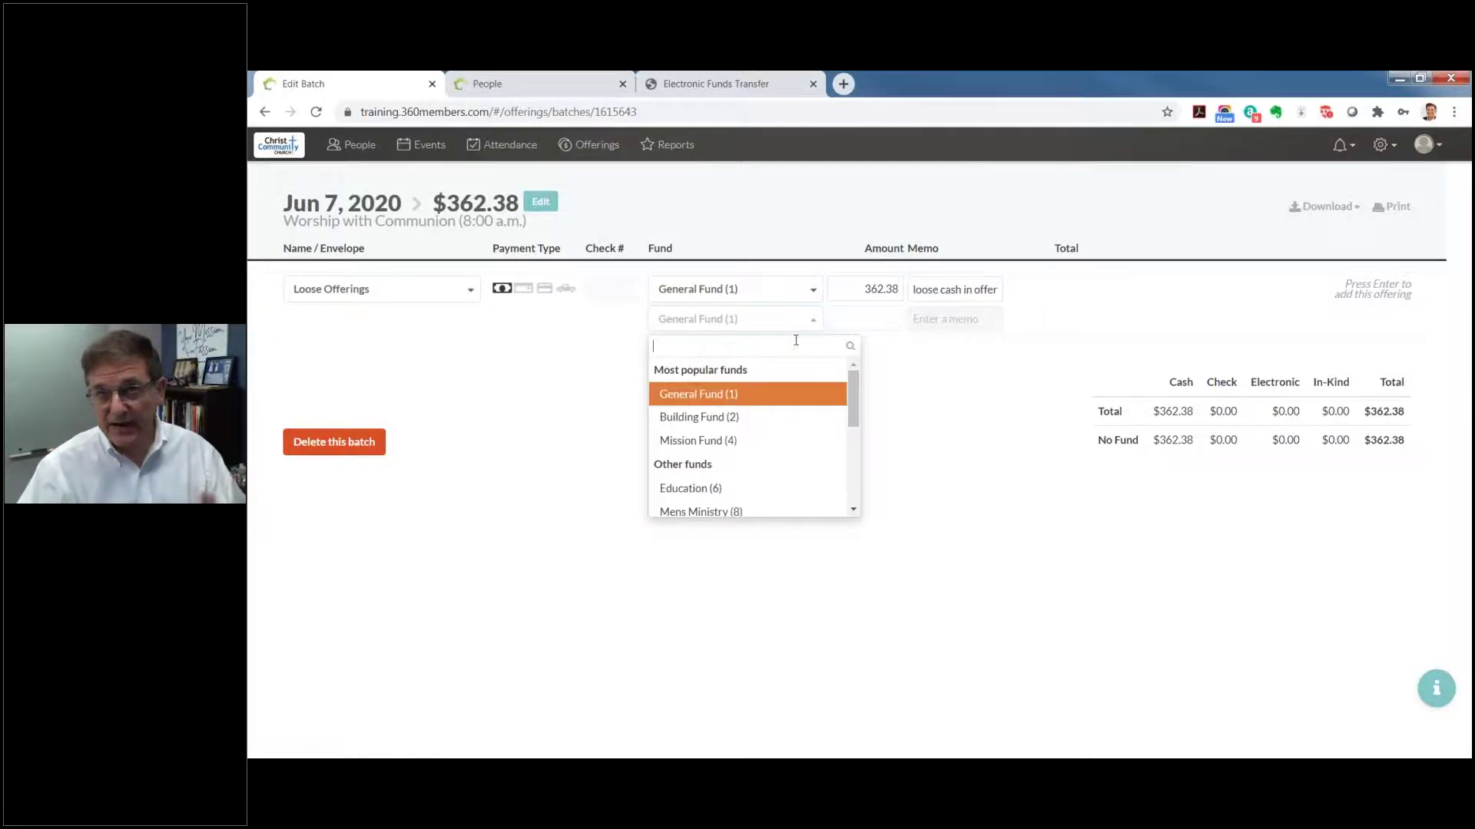
{"action": "left_click", "coordinate": [1033, 294]}
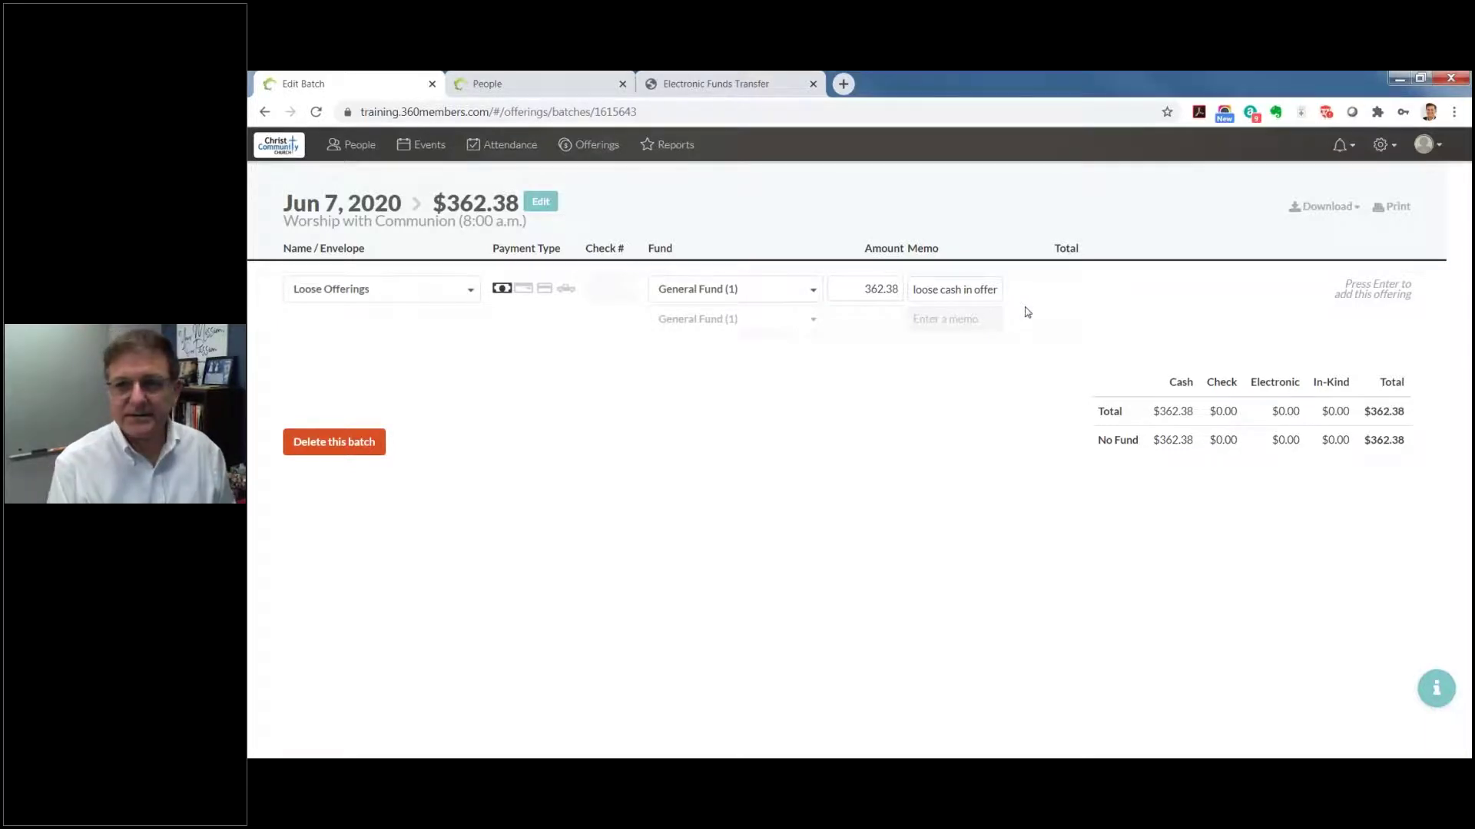
Step: Save the $362.38 Loose Offerings entry so a new blank gift row appears
{"action": "left_click", "coordinate": [991, 288]}
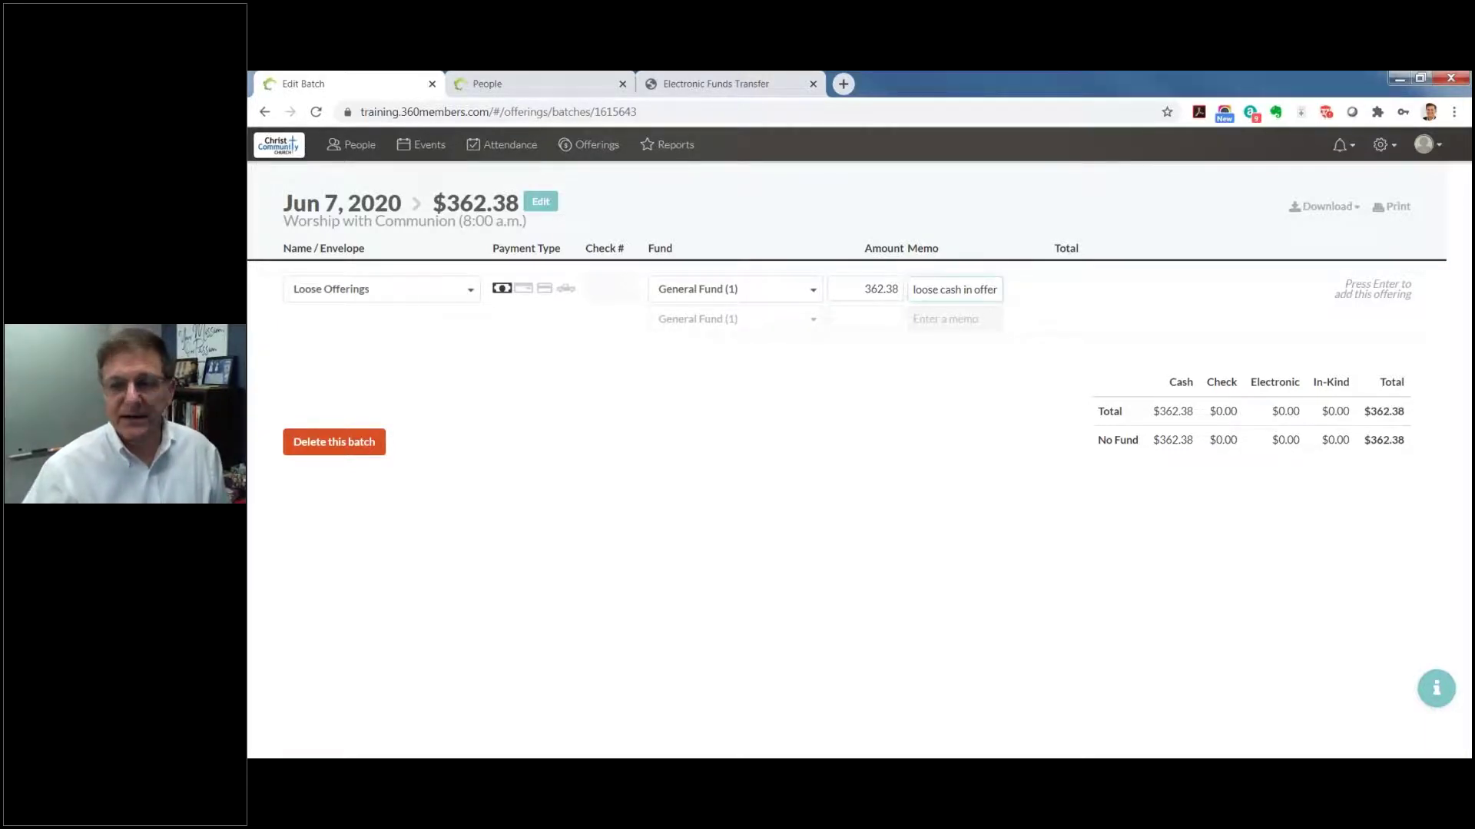
{"action": "key", "text": "Return"}
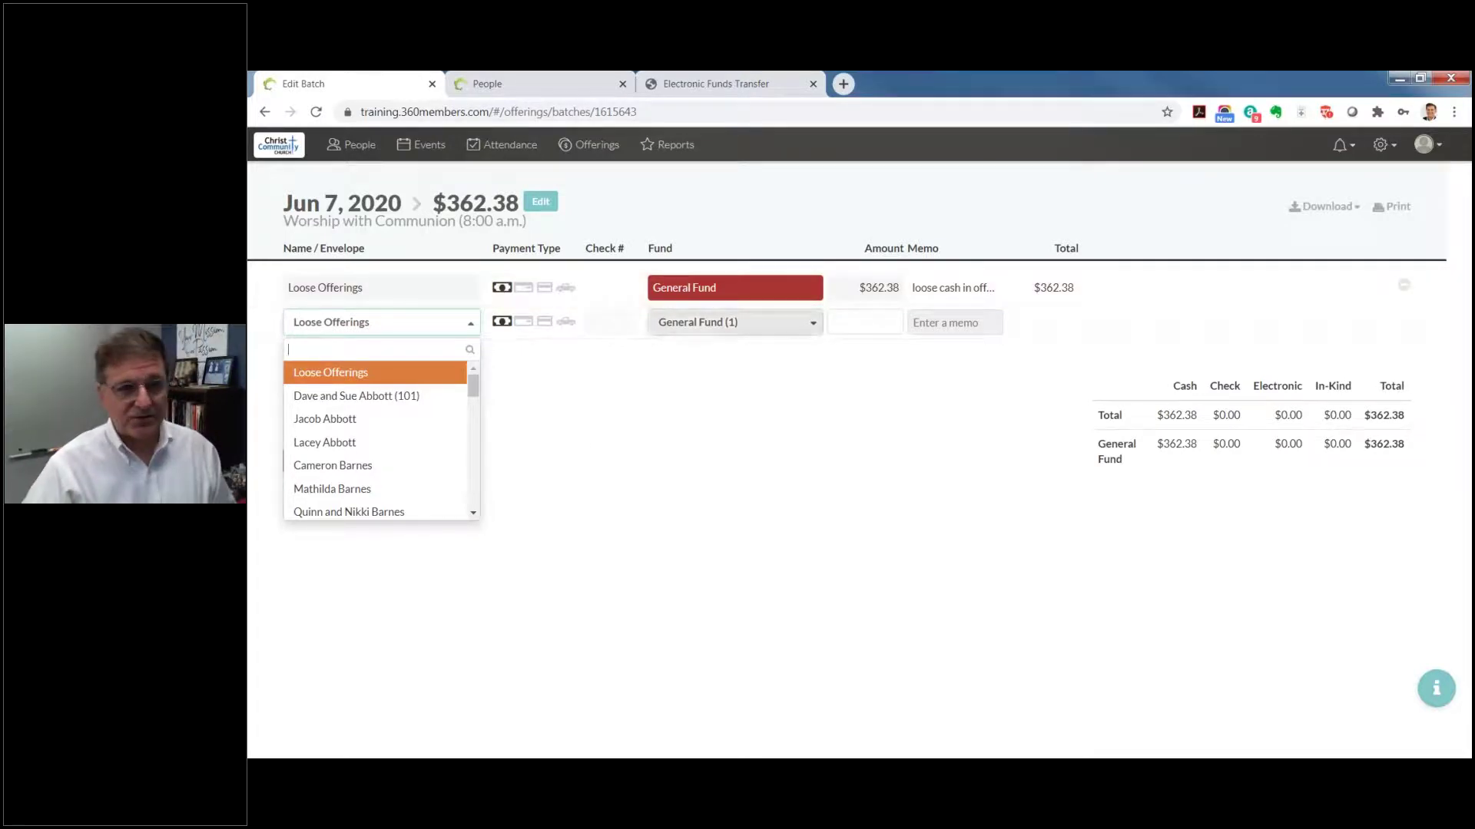
Step: Pick the member found by surname search as giver and set payment type to Check
{"action": "scroll", "coordinate": [326, 419], "scroll_direction": "down", "scroll_amount": 3}
{"action": "scroll", "coordinate": [326, 418], "scroll_direction": "down", "scroll_amount": 3}
{"action": "scroll", "coordinate": [327, 403], "scroll_direction": "up", "scroll_amount": 10}
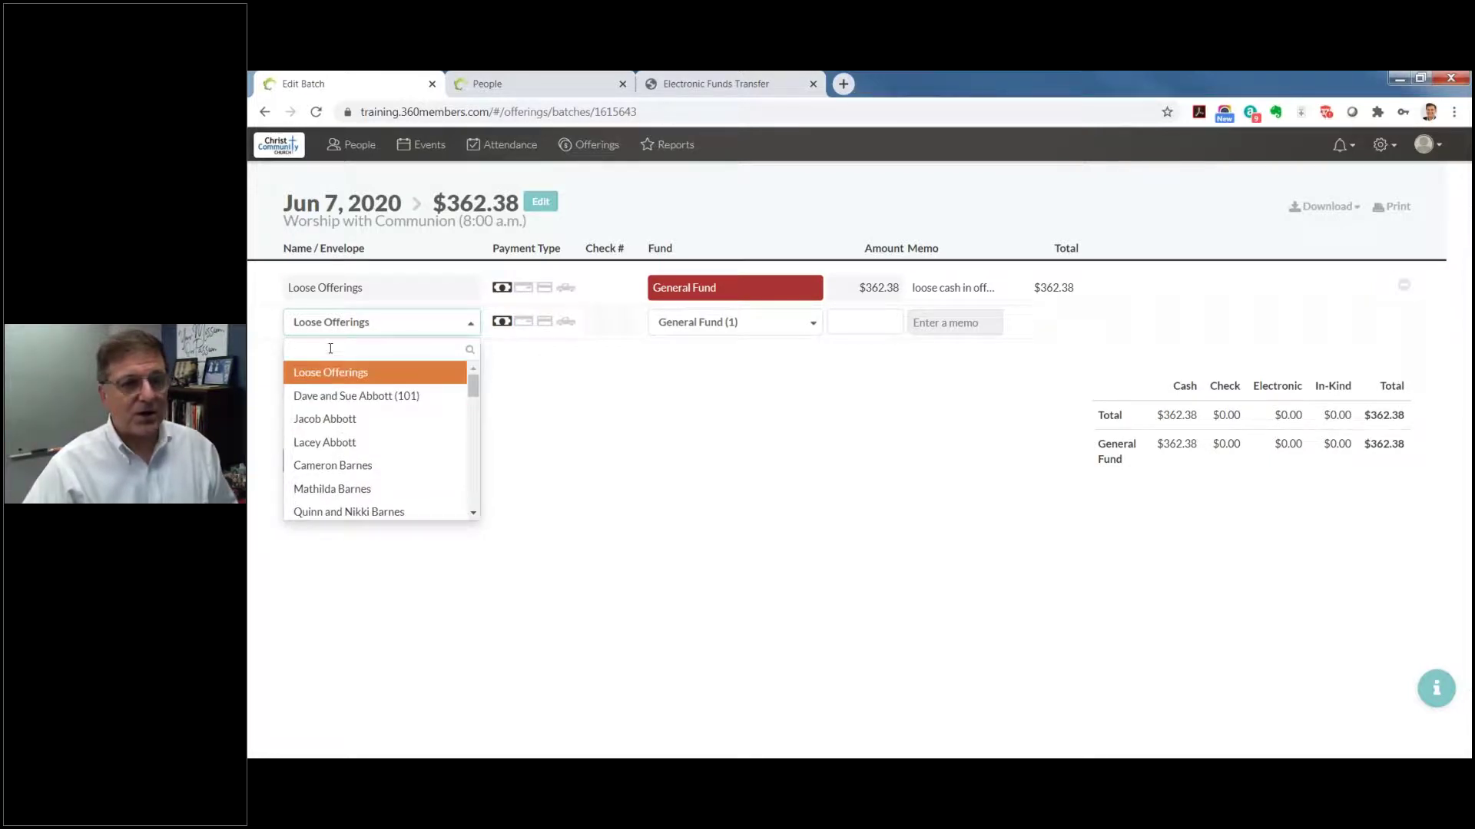
{"action": "type", "text": "jones"}
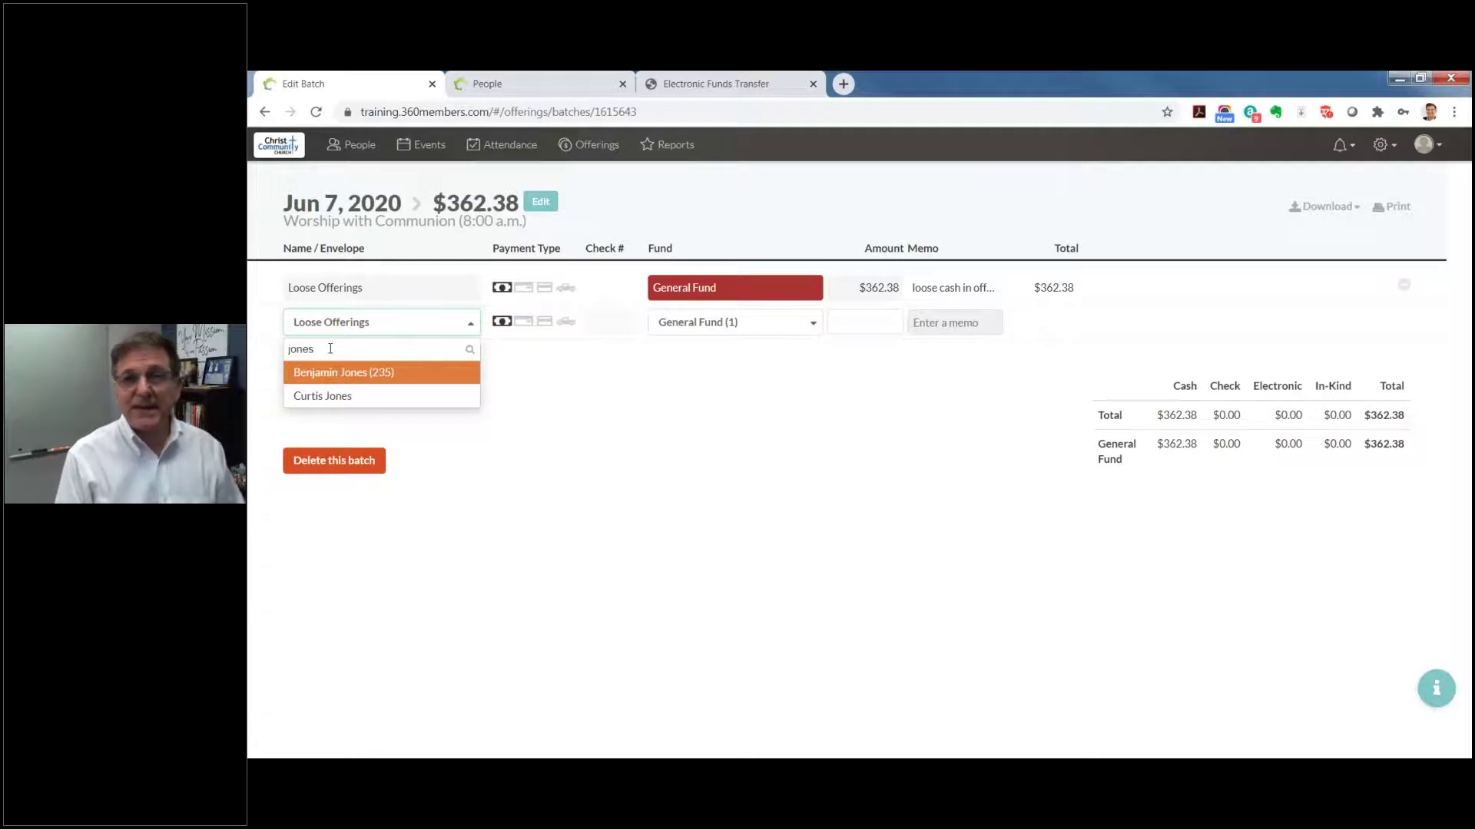
{"action": "key", "text": "Return"}
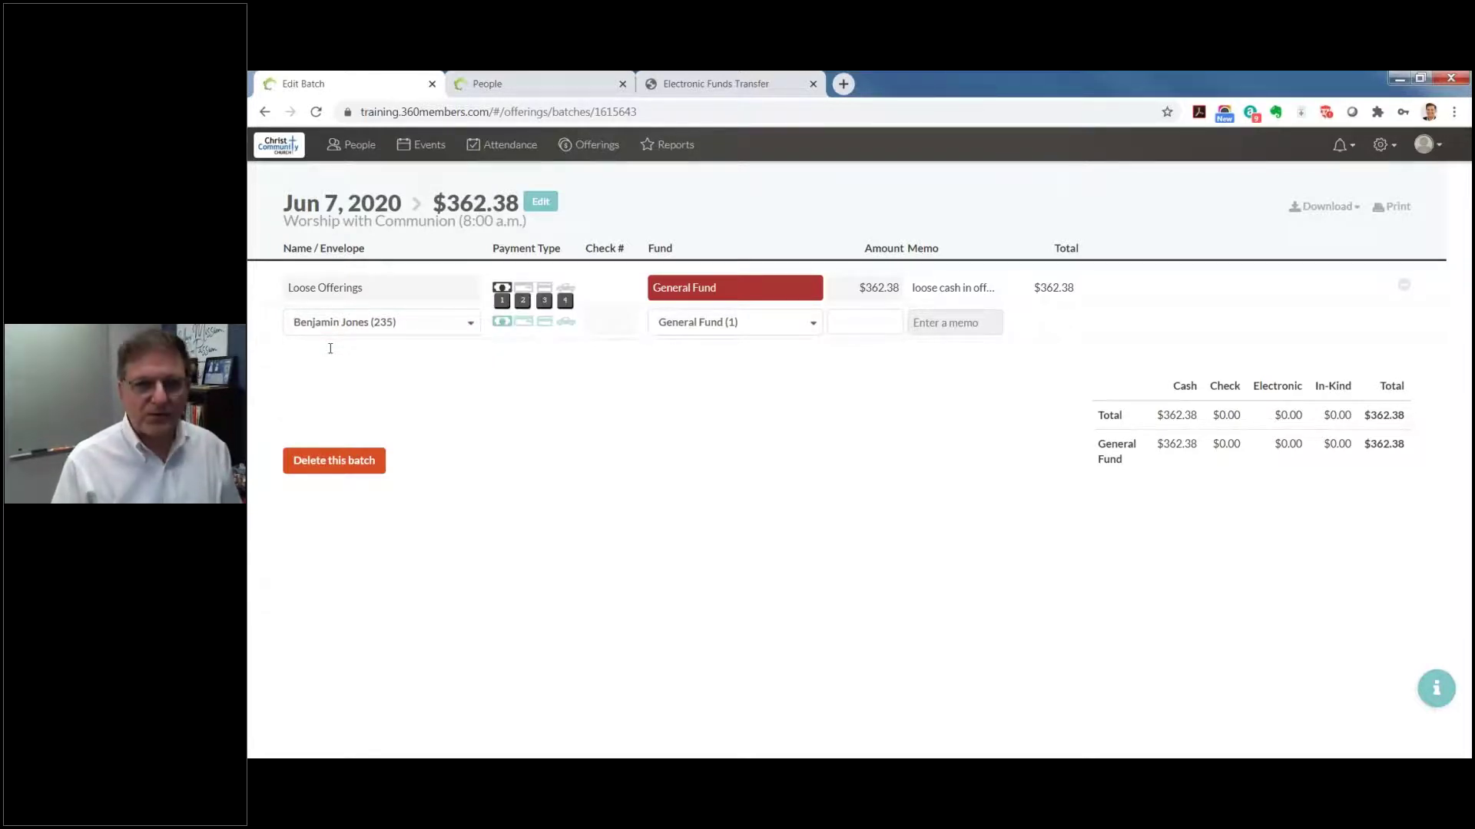
{"action": "key", "text": "2"}
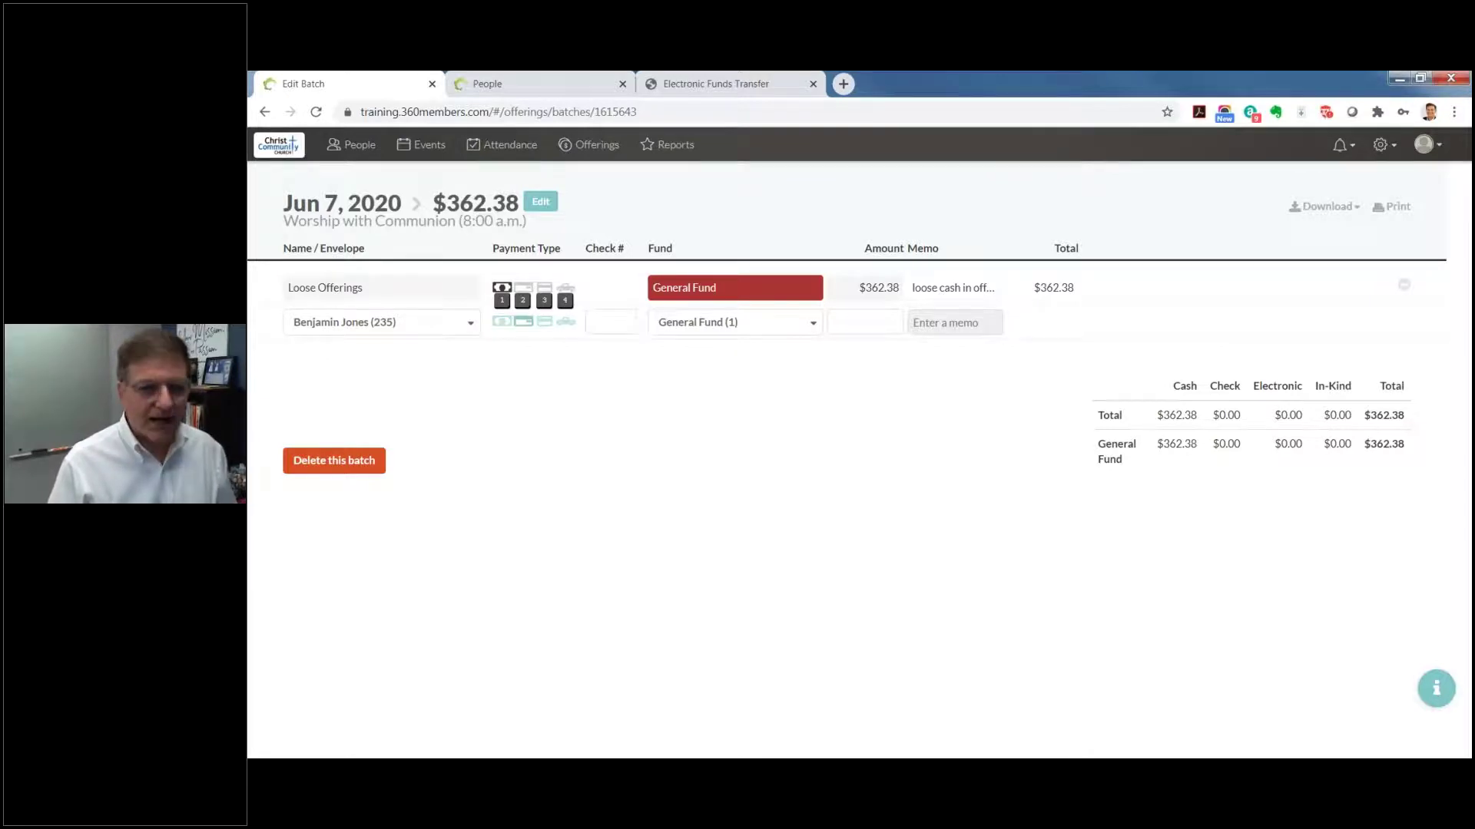
{"action": "key", "text": "Tab"}
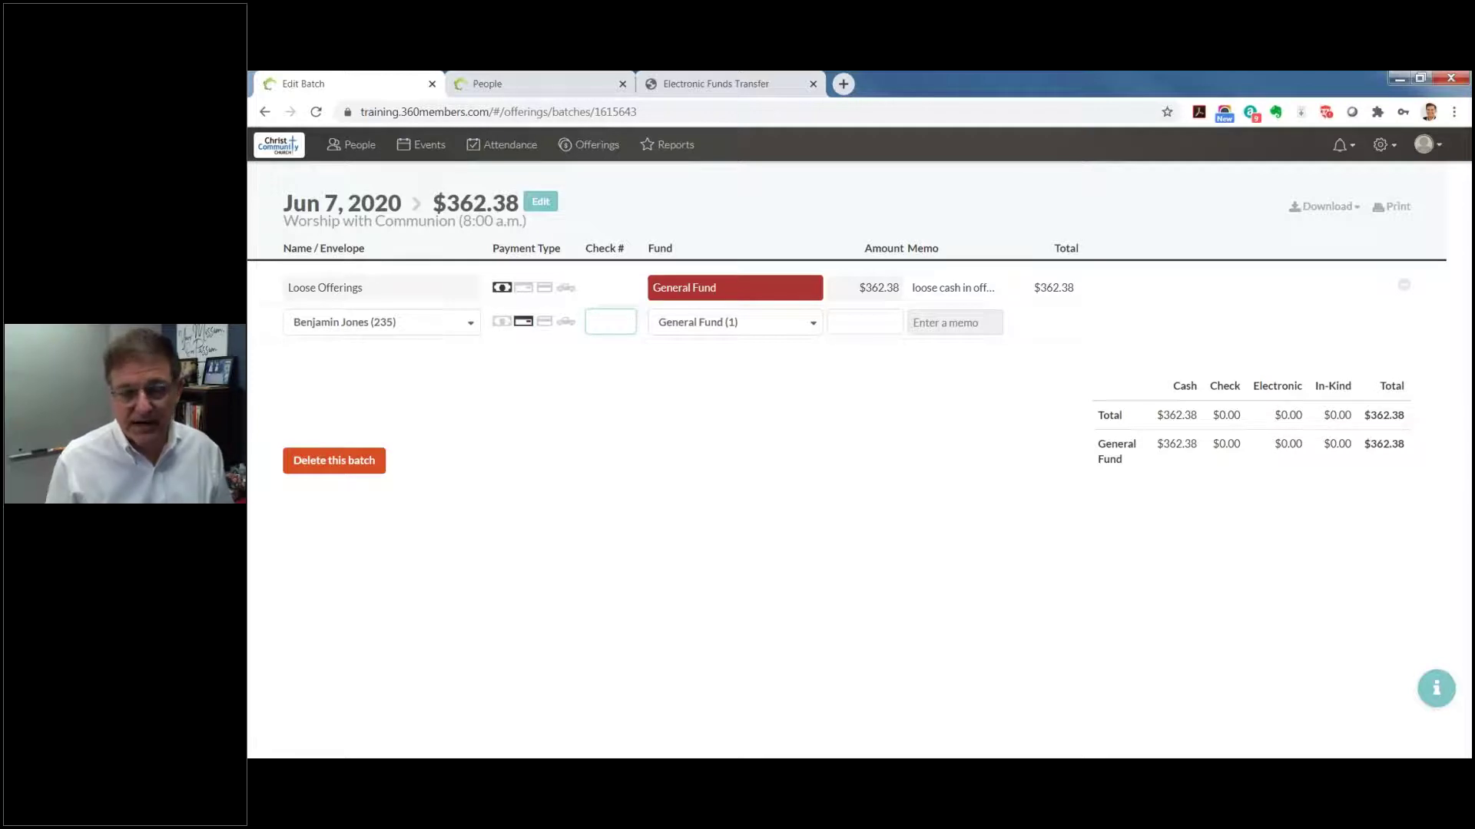
Step: Enter check number 256 and amount 150, keeping General Fund (1)
{"action": "type", "text": "256"}
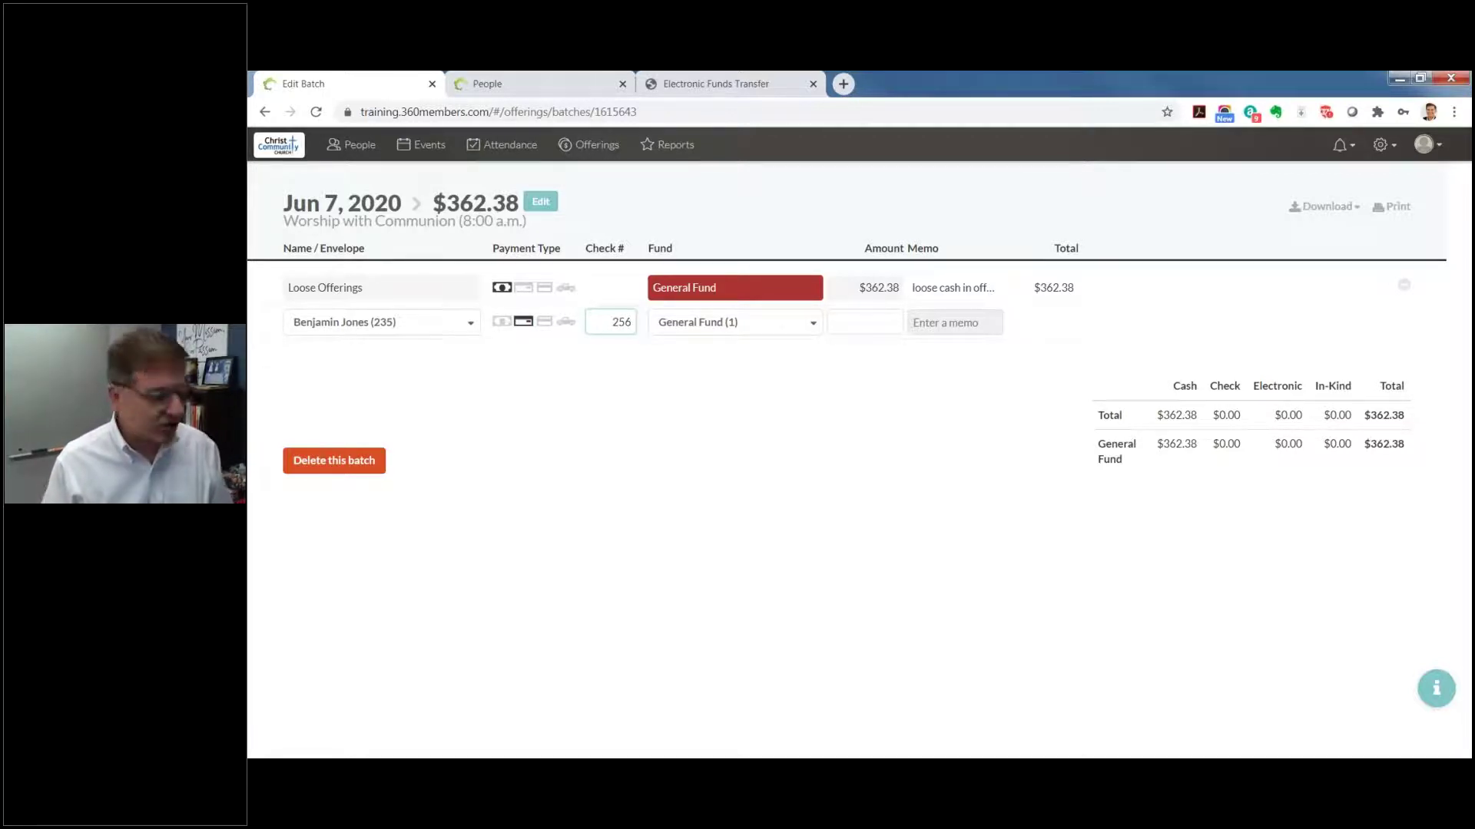
{"action": "key", "text": "Tab"}
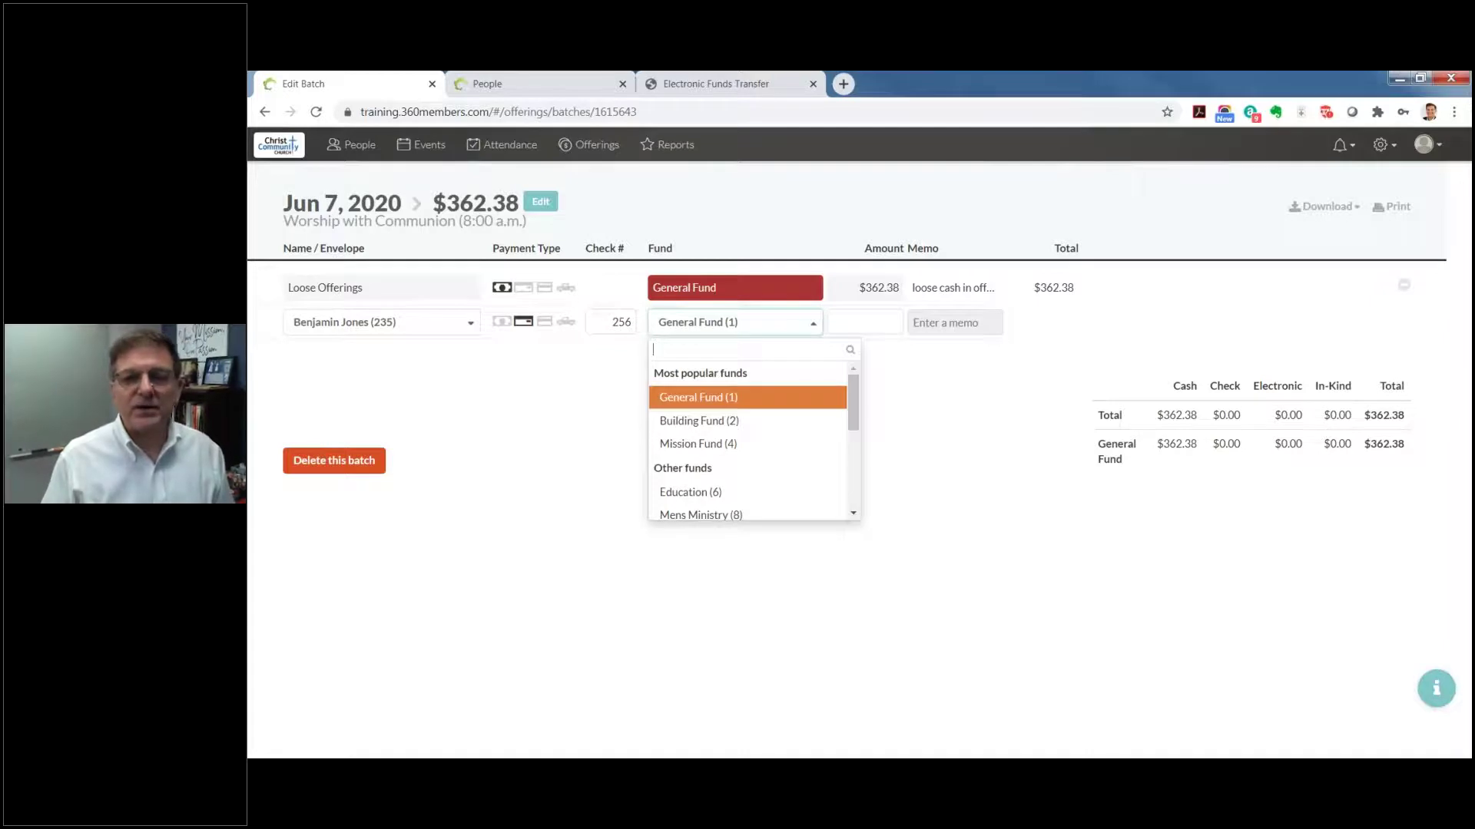
{"action": "key", "text": "Tab"}
{"action": "type", "text": "1"}
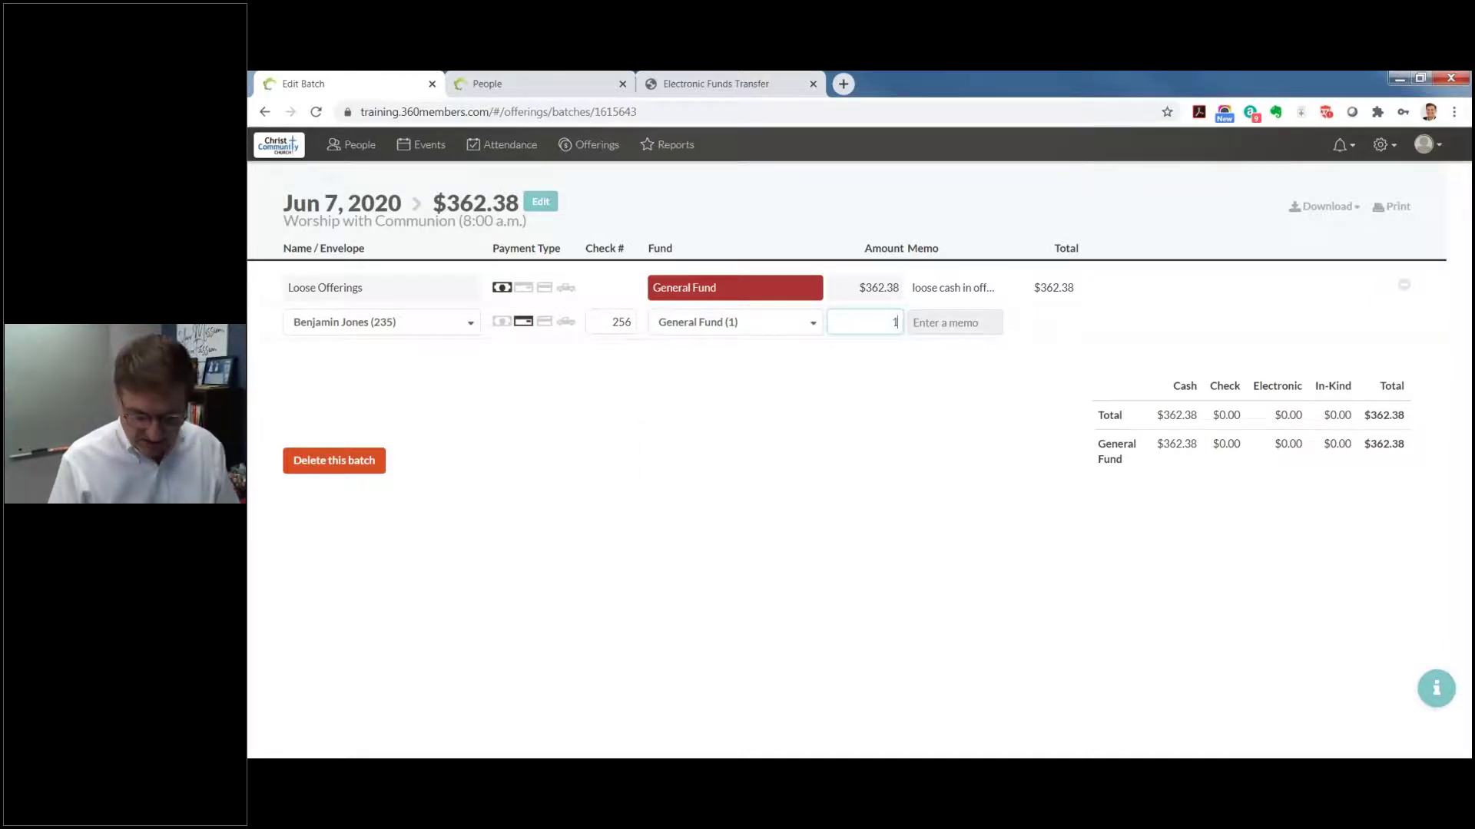
{"action": "type", "text": "50"}
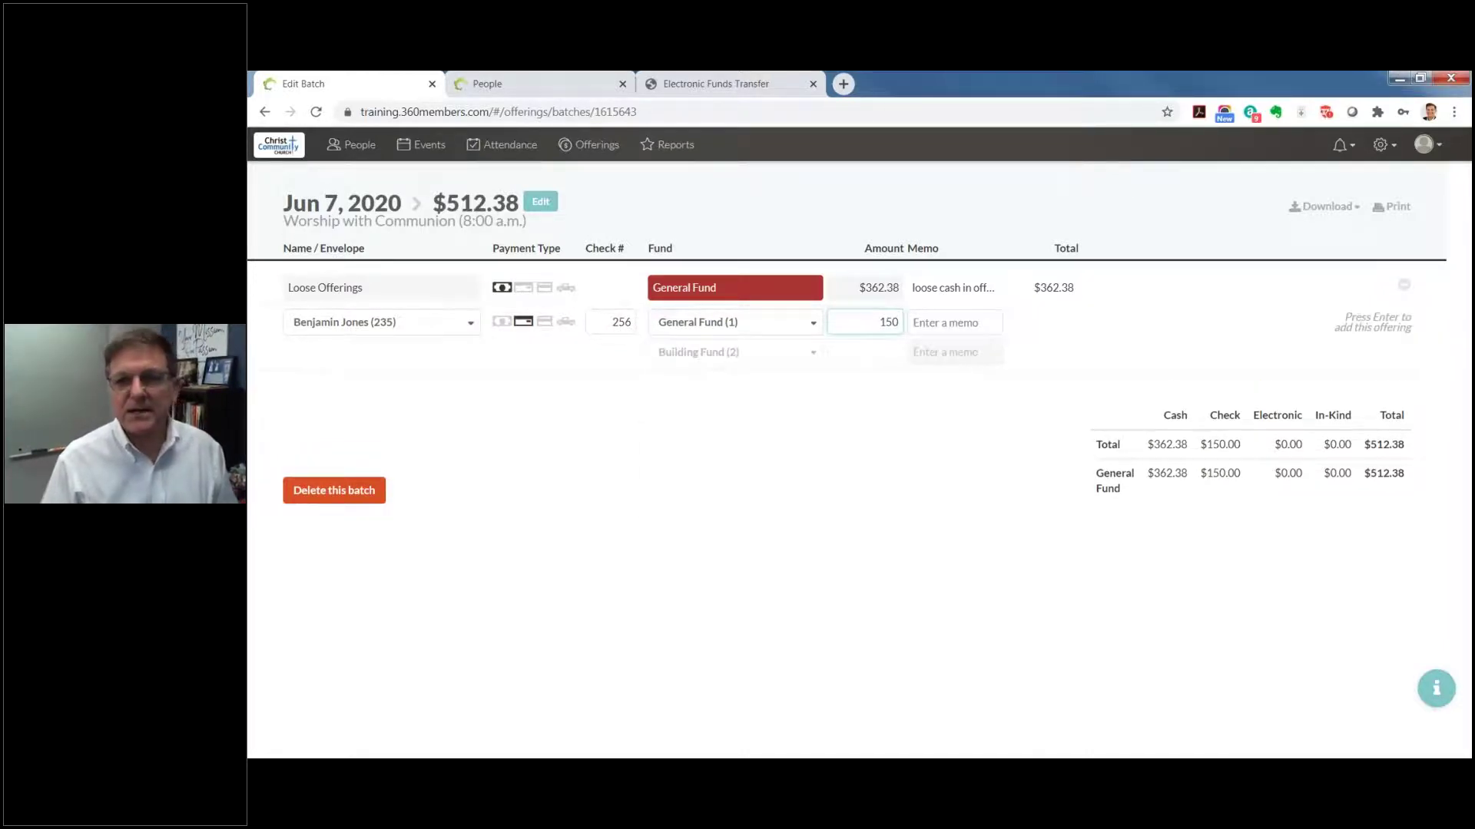
{"action": "key", "text": "Tab"}
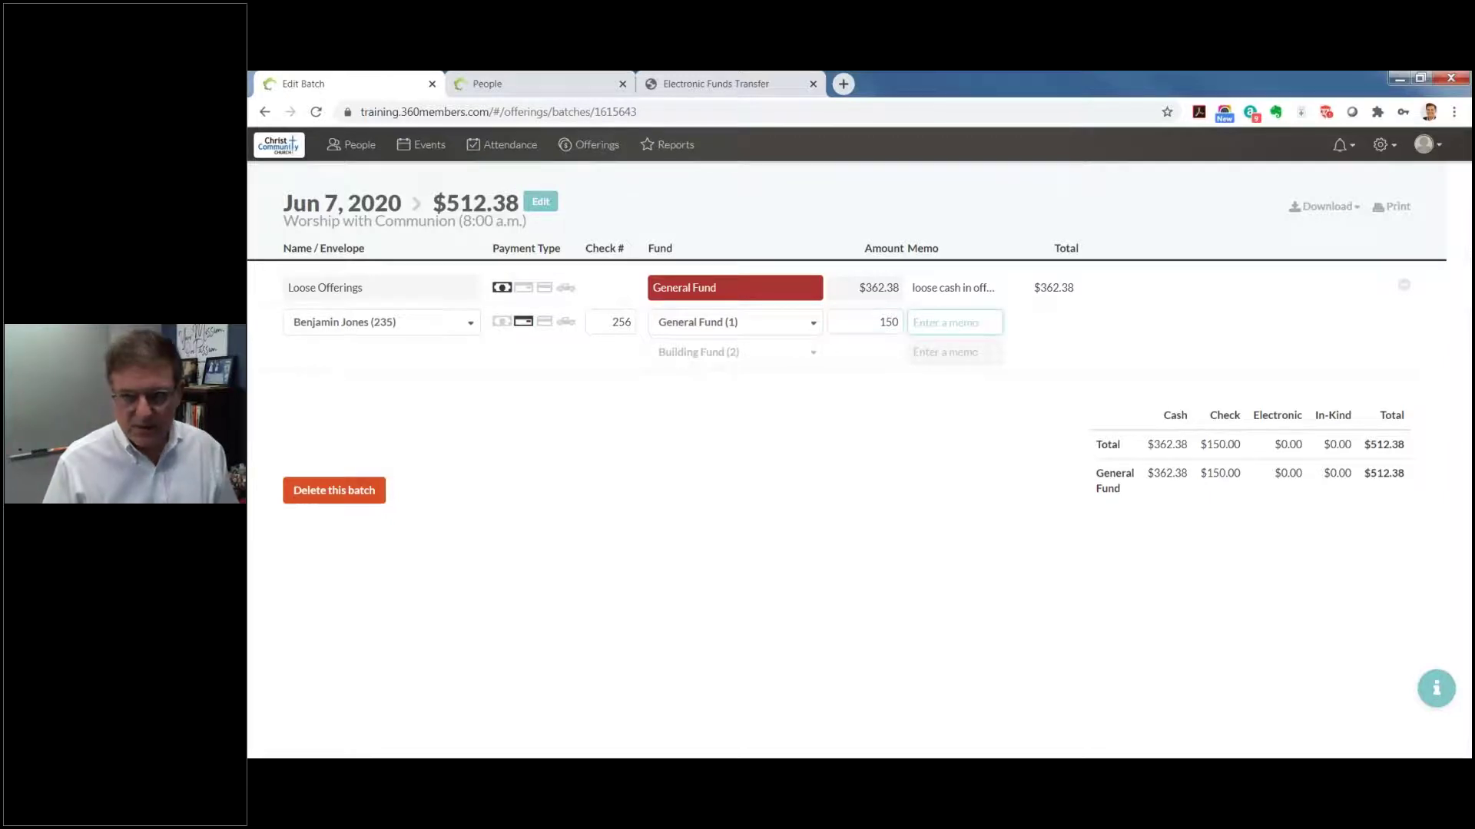
Step: Add a $75 Education portion with memo 'new Sunday School materials' and save the split check
{"action": "key", "text": "Tab"}
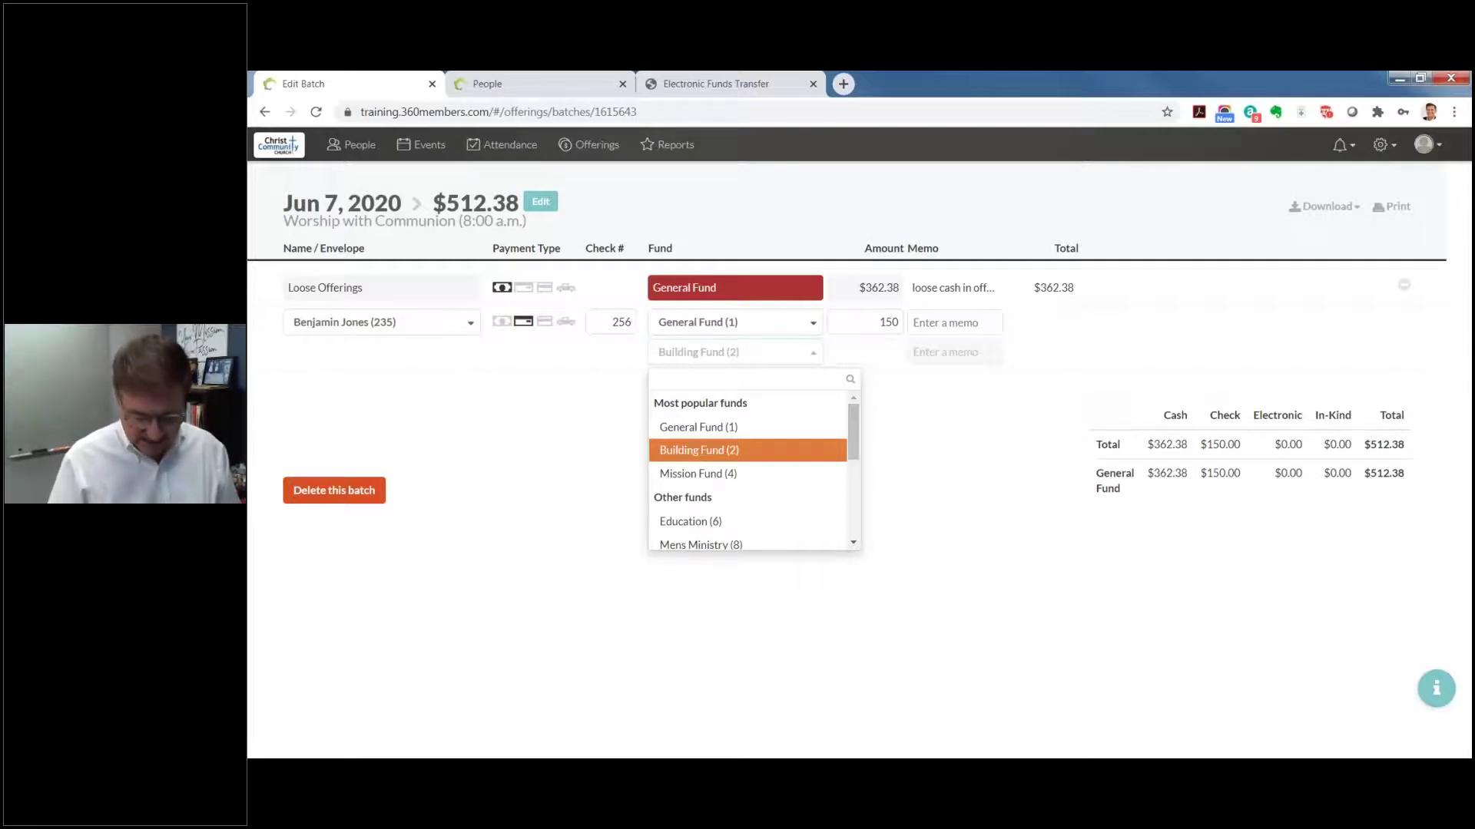
{"action": "key", "text": "Down"}
{"action": "key", "text": "Down"}
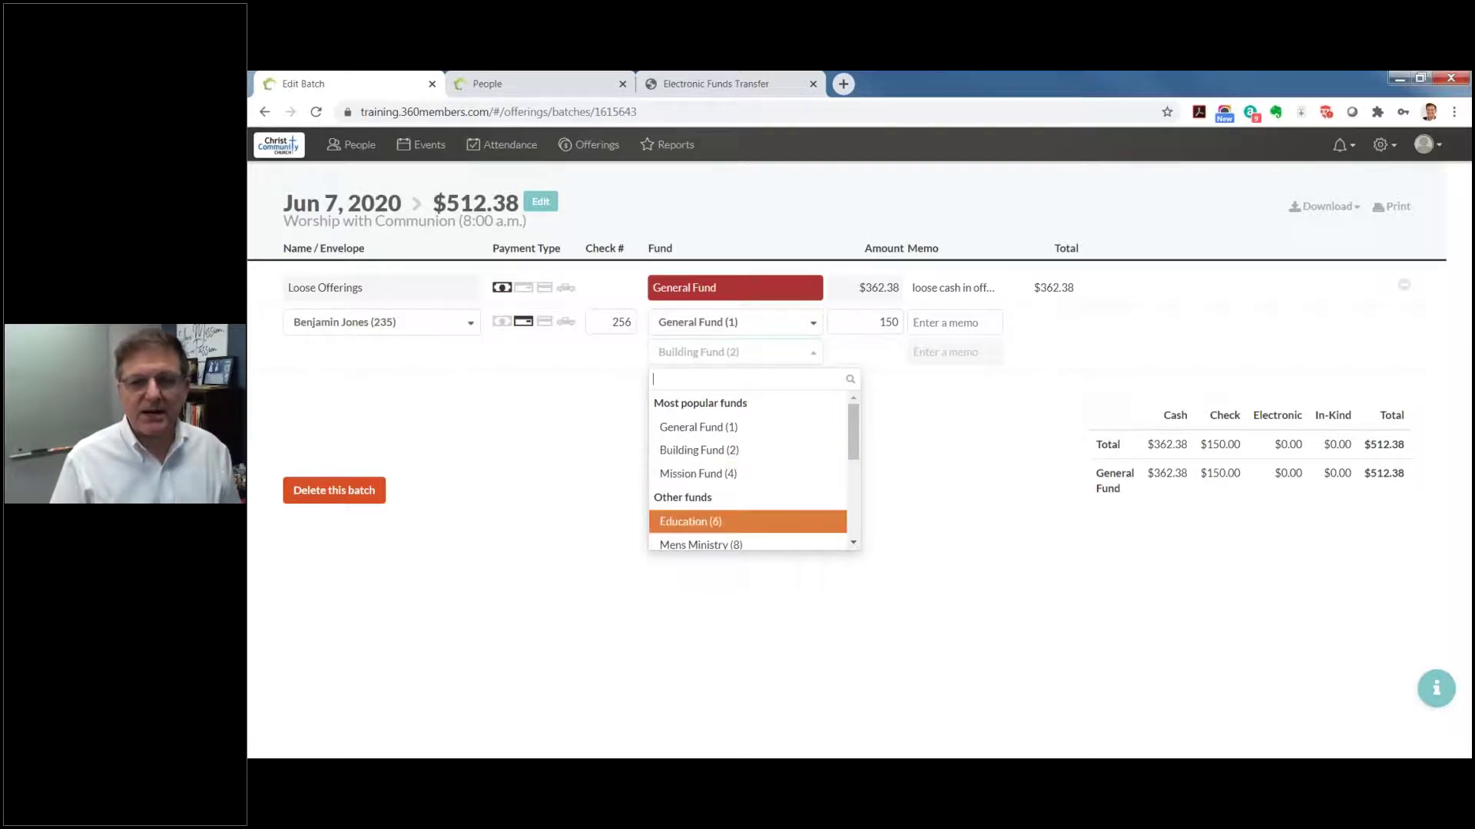
{"action": "key", "text": "Tab"}
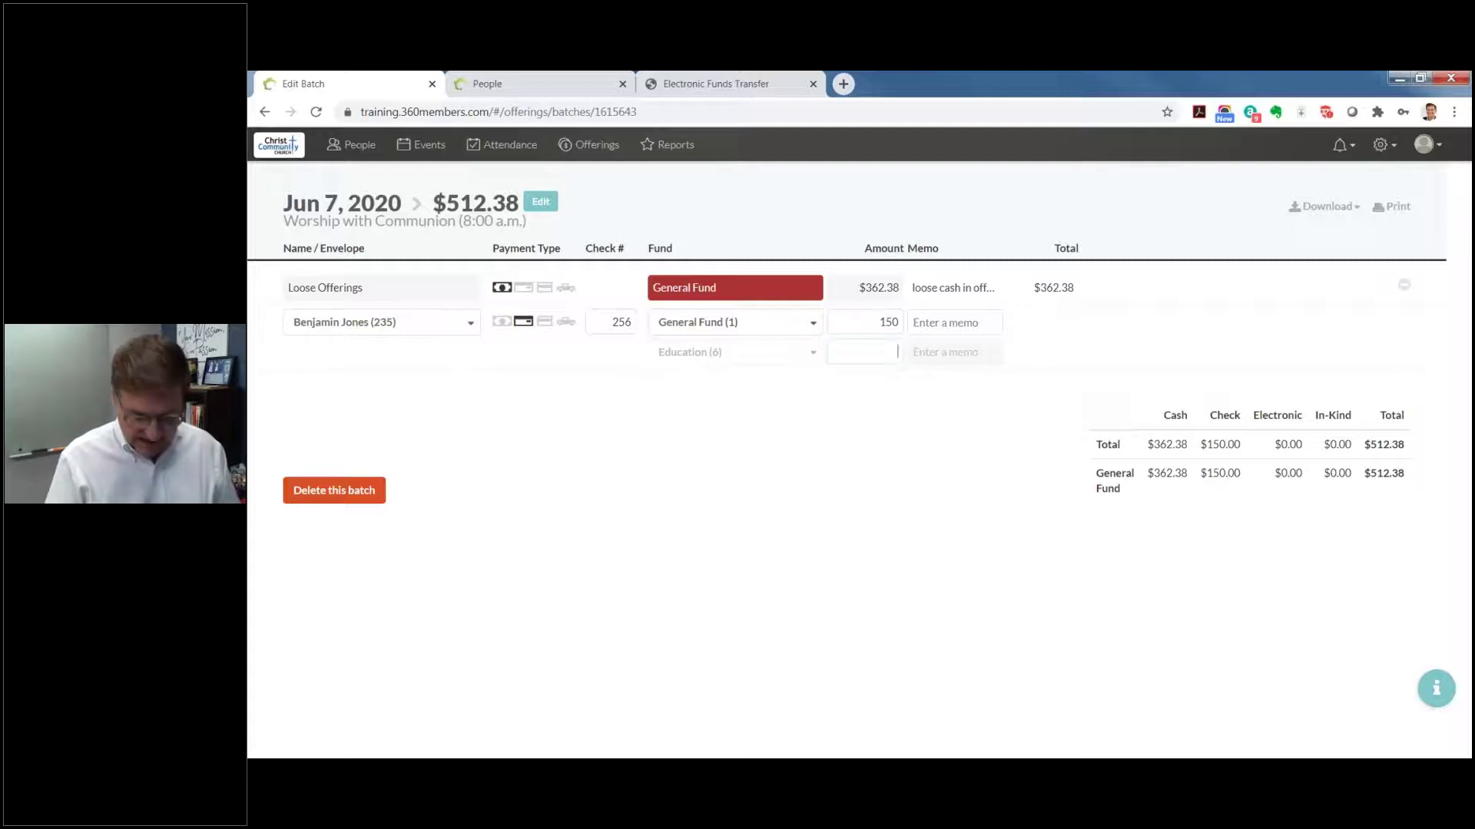
{"action": "type", "text": "75"}
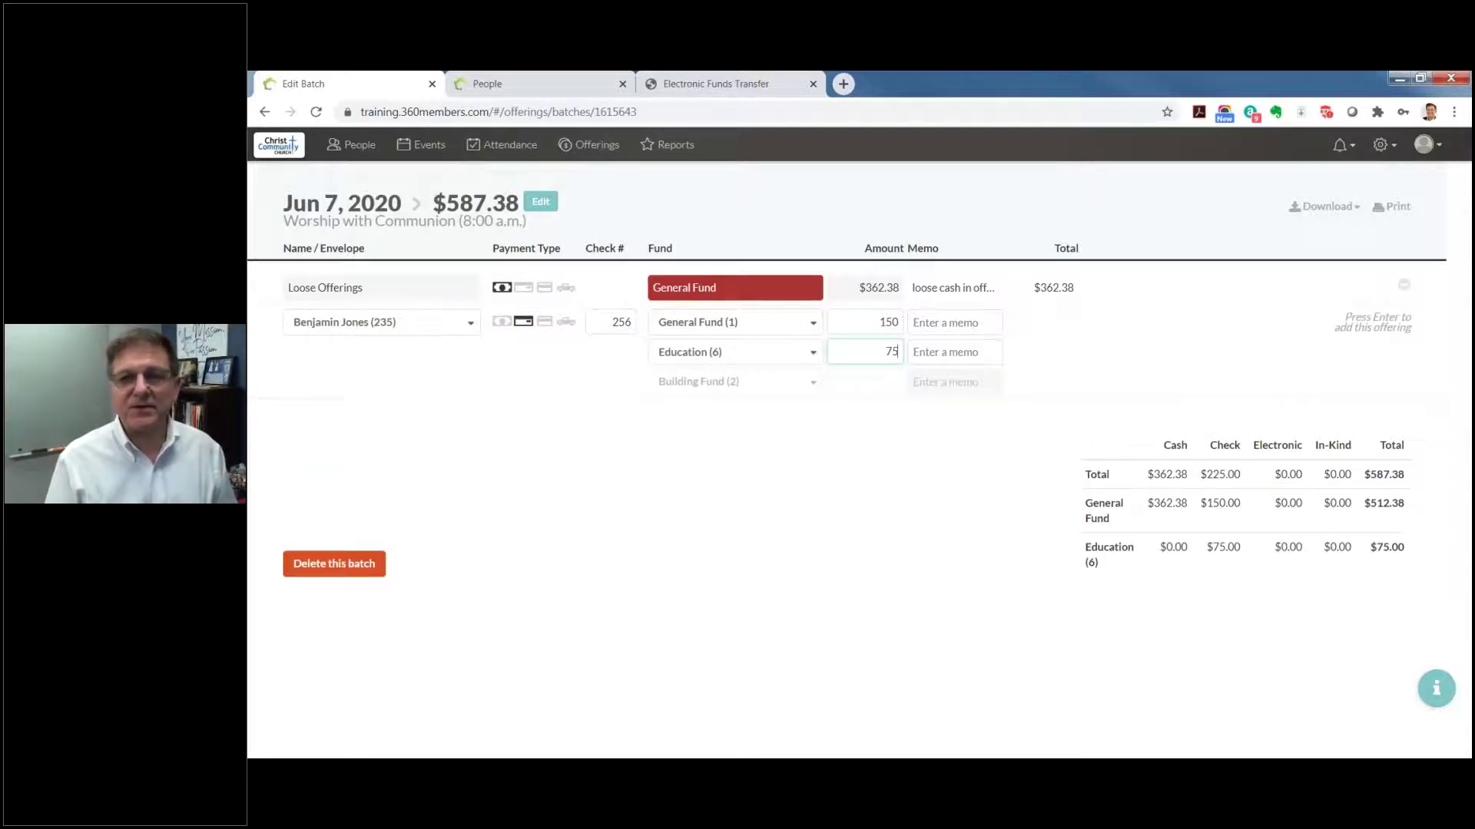
{"action": "key", "text": "Tab"}
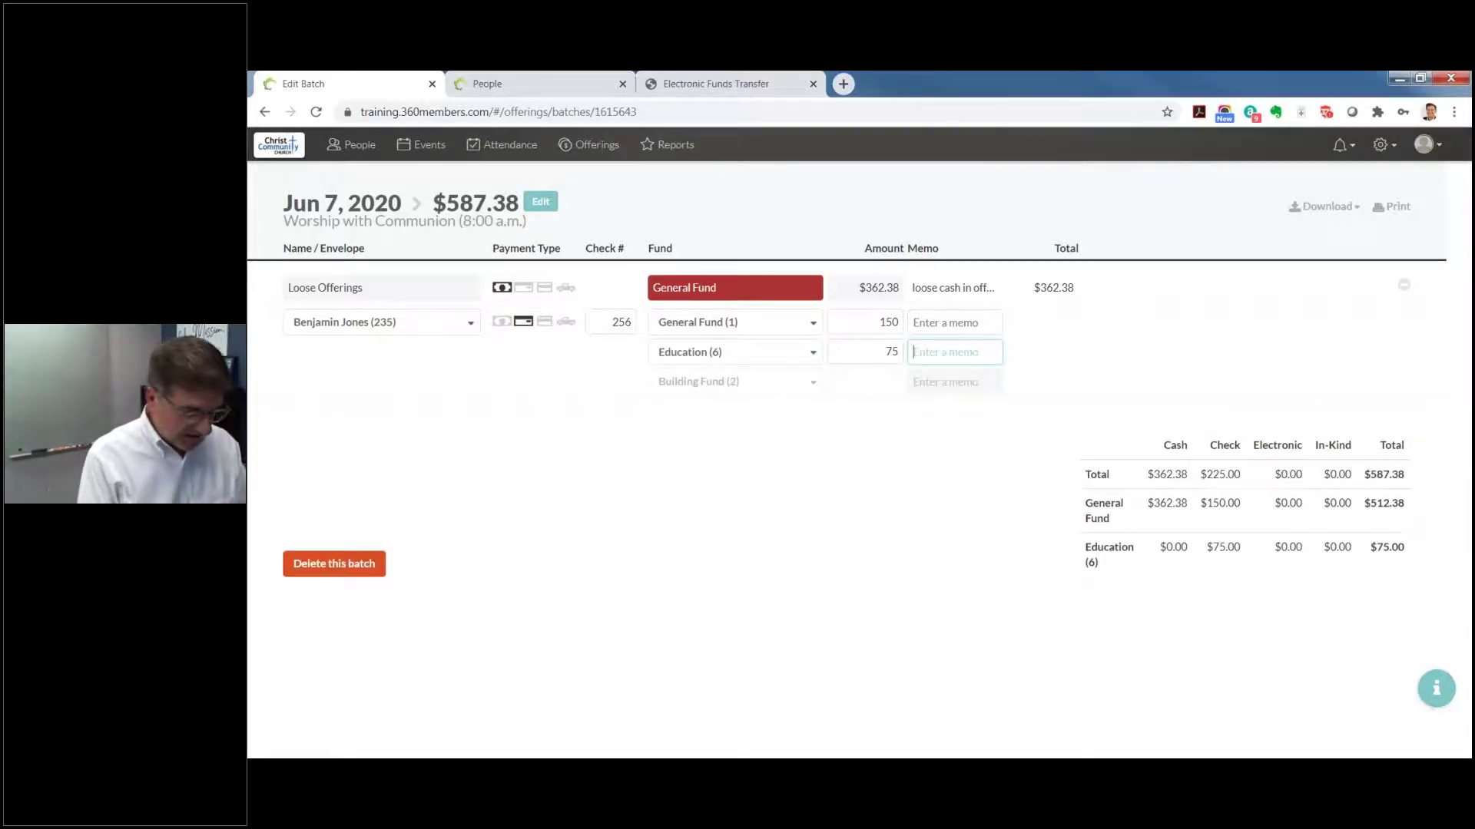
{"action": "type", "text": "new"}
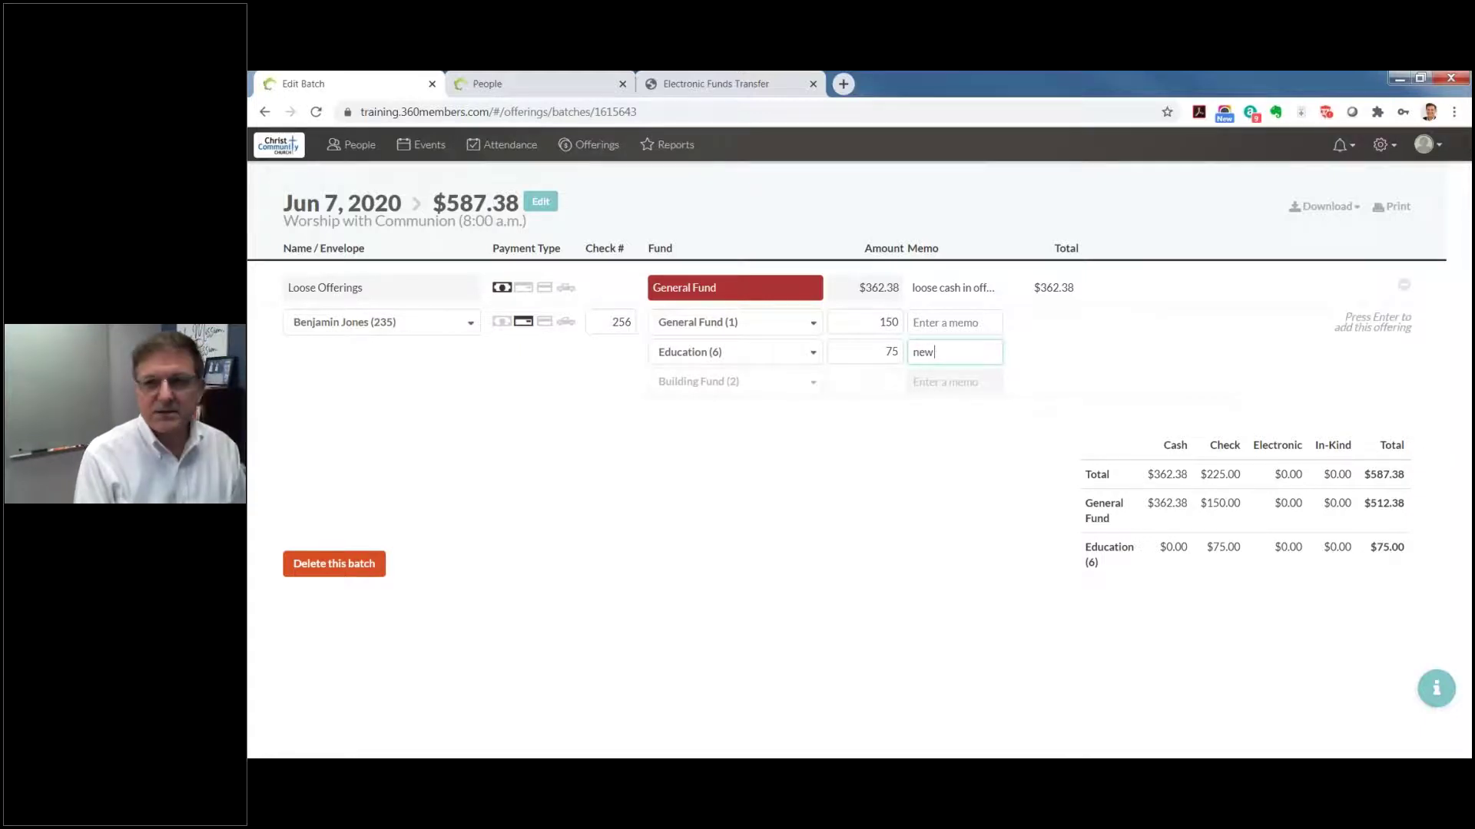
{"action": "type", "text": " Sunday Sc"}
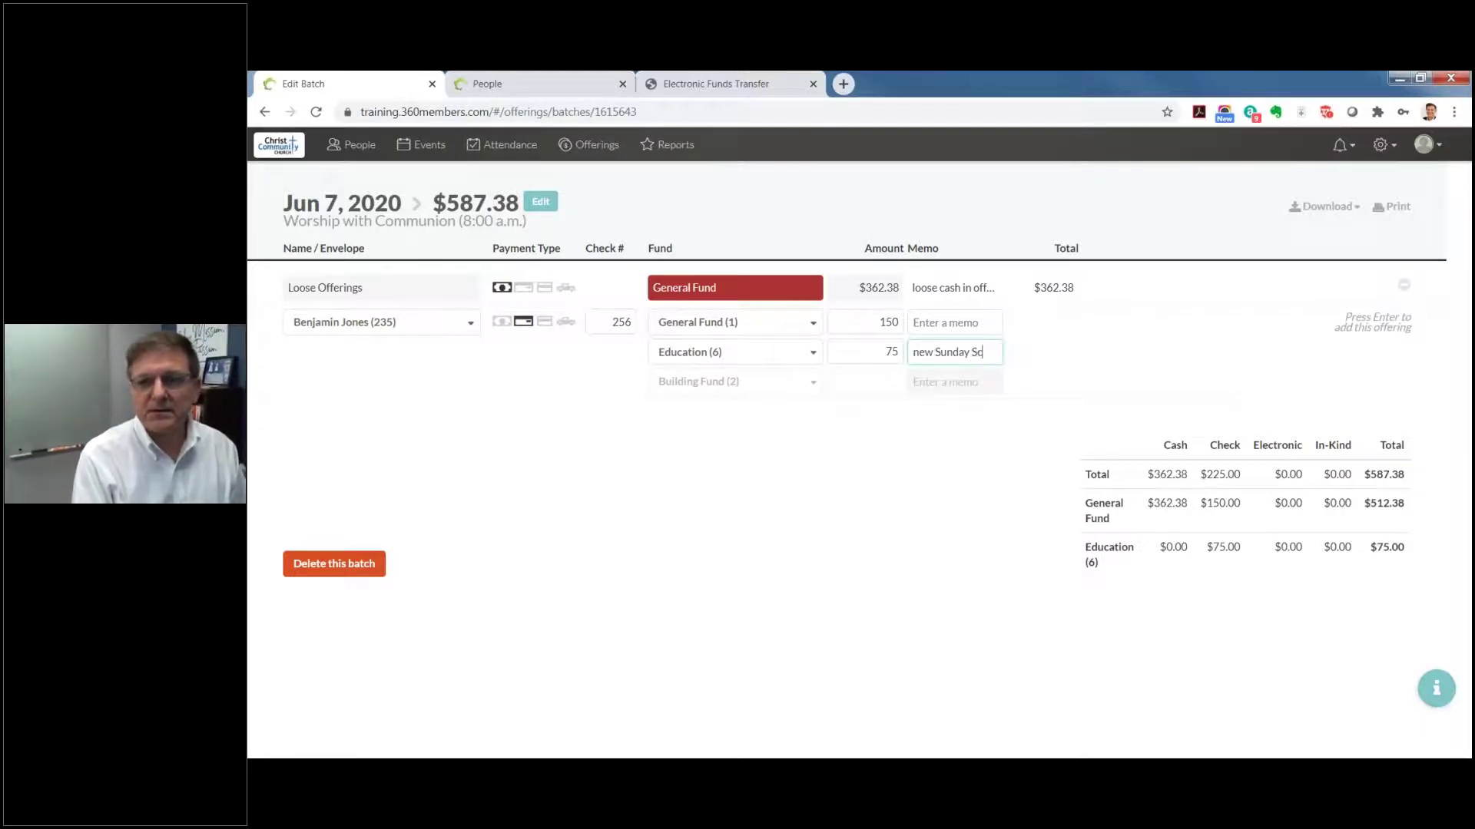
{"action": "type", "text": "hool materials"}
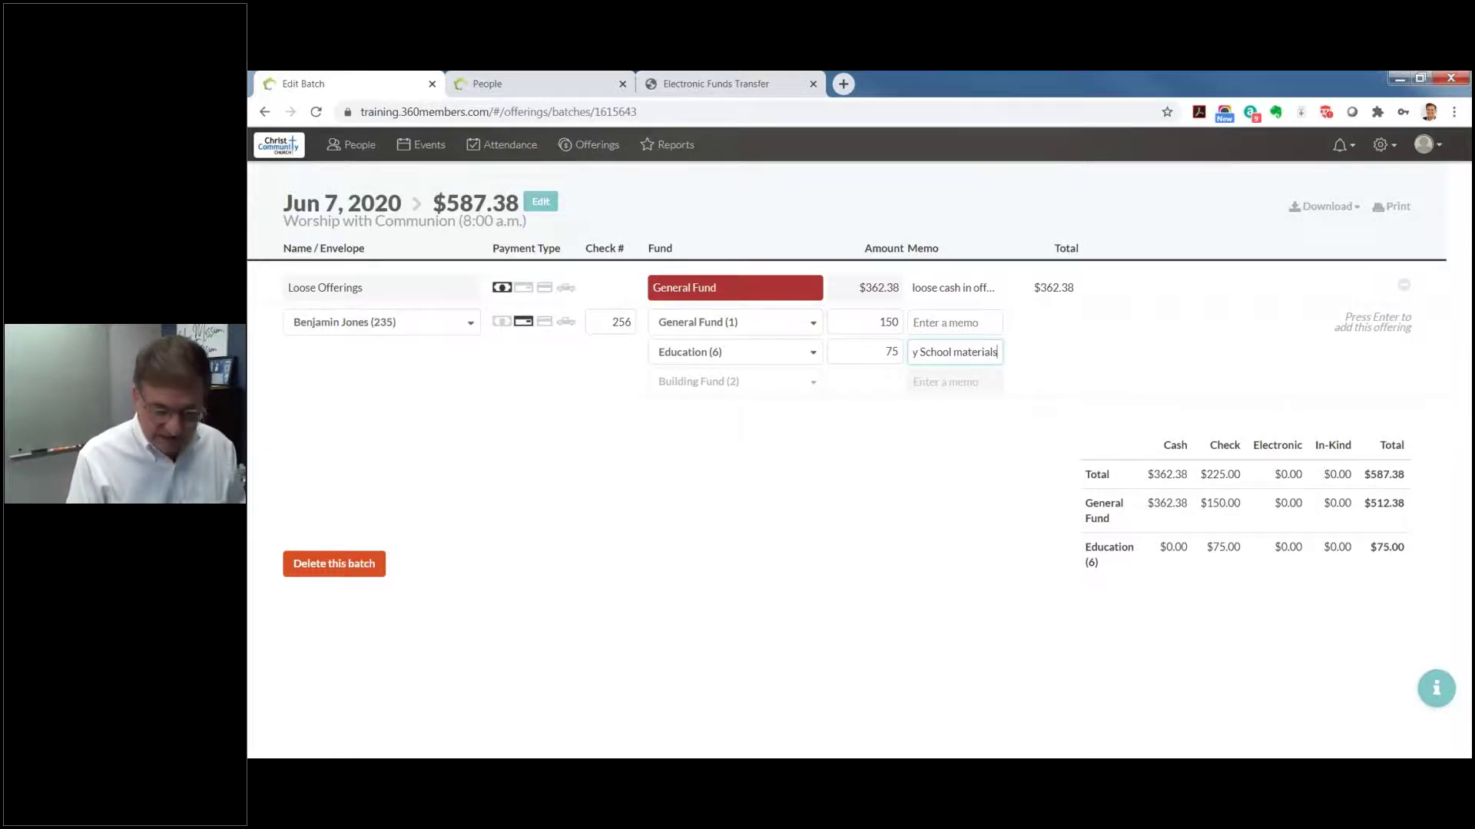
{"action": "key", "text": "Return"}
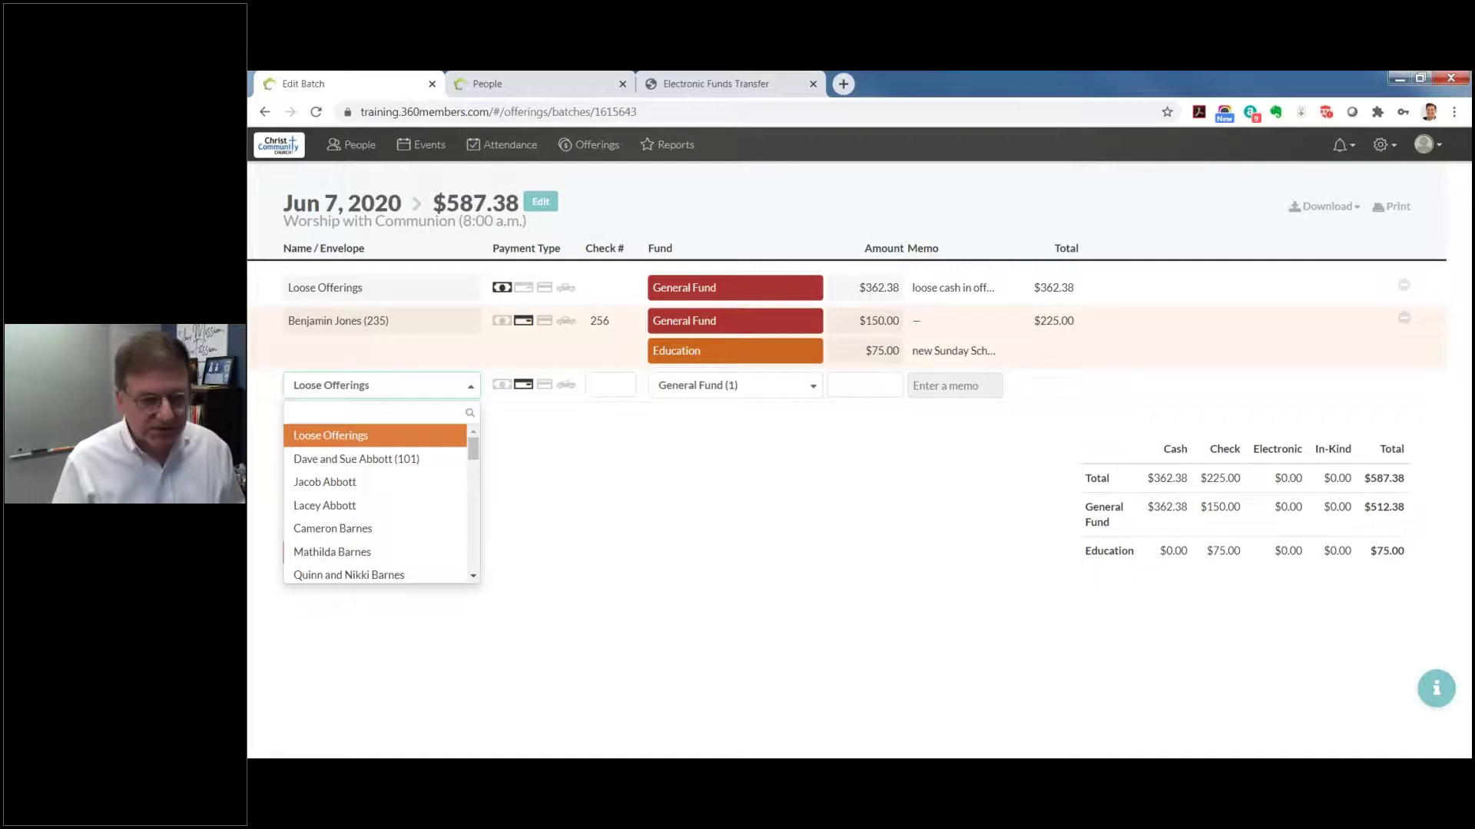
Step: Save a $50 check gift to Mens Ministry (fund 8) from the next household in the list
{"action": "key", "text": "Down"}
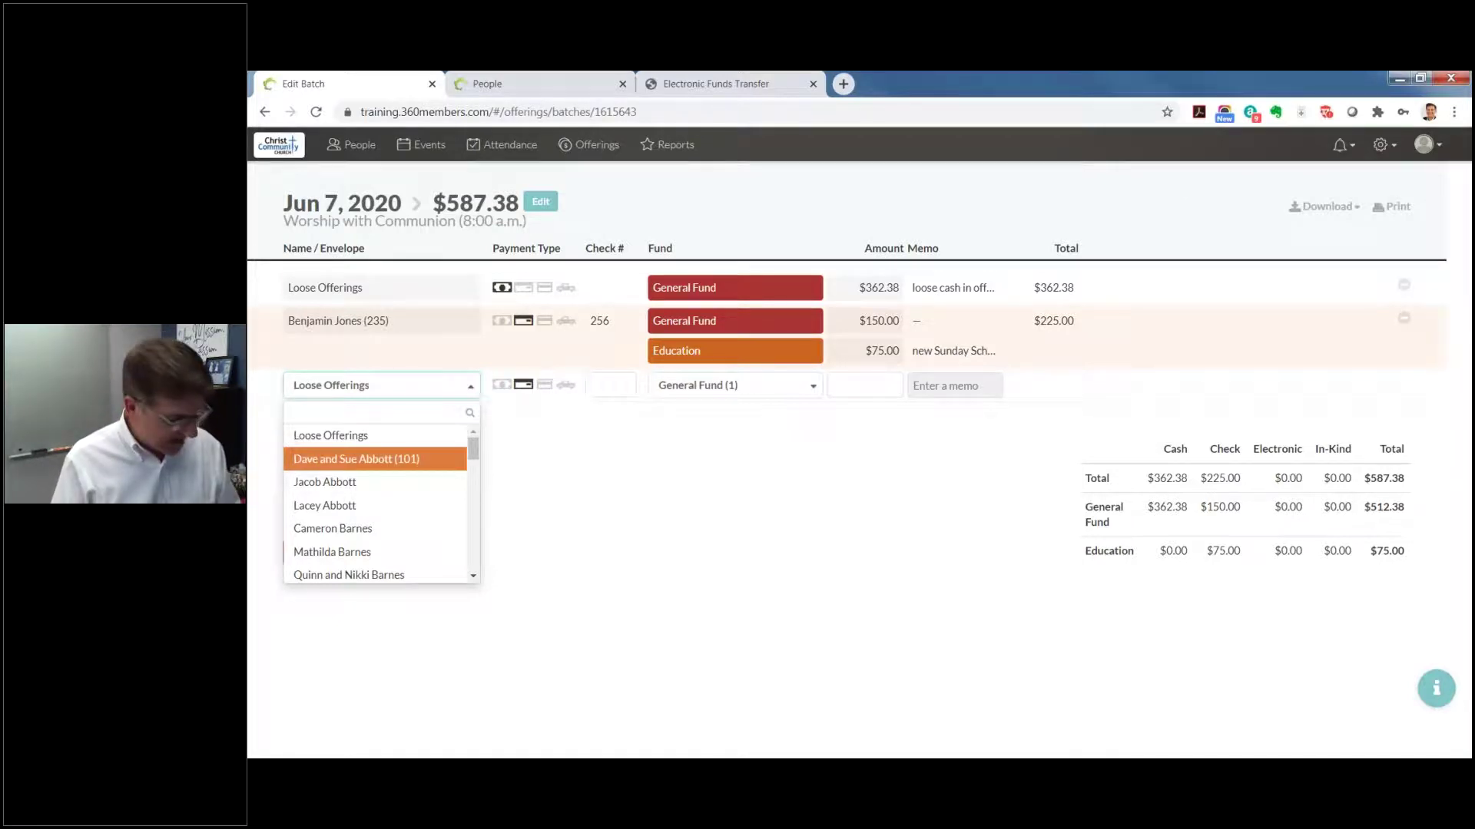
{"action": "key", "text": "Return"}
{"action": "key", "text": "2"}
{"action": "key", "text": "Tab"}
{"action": "type", "text": "300"}
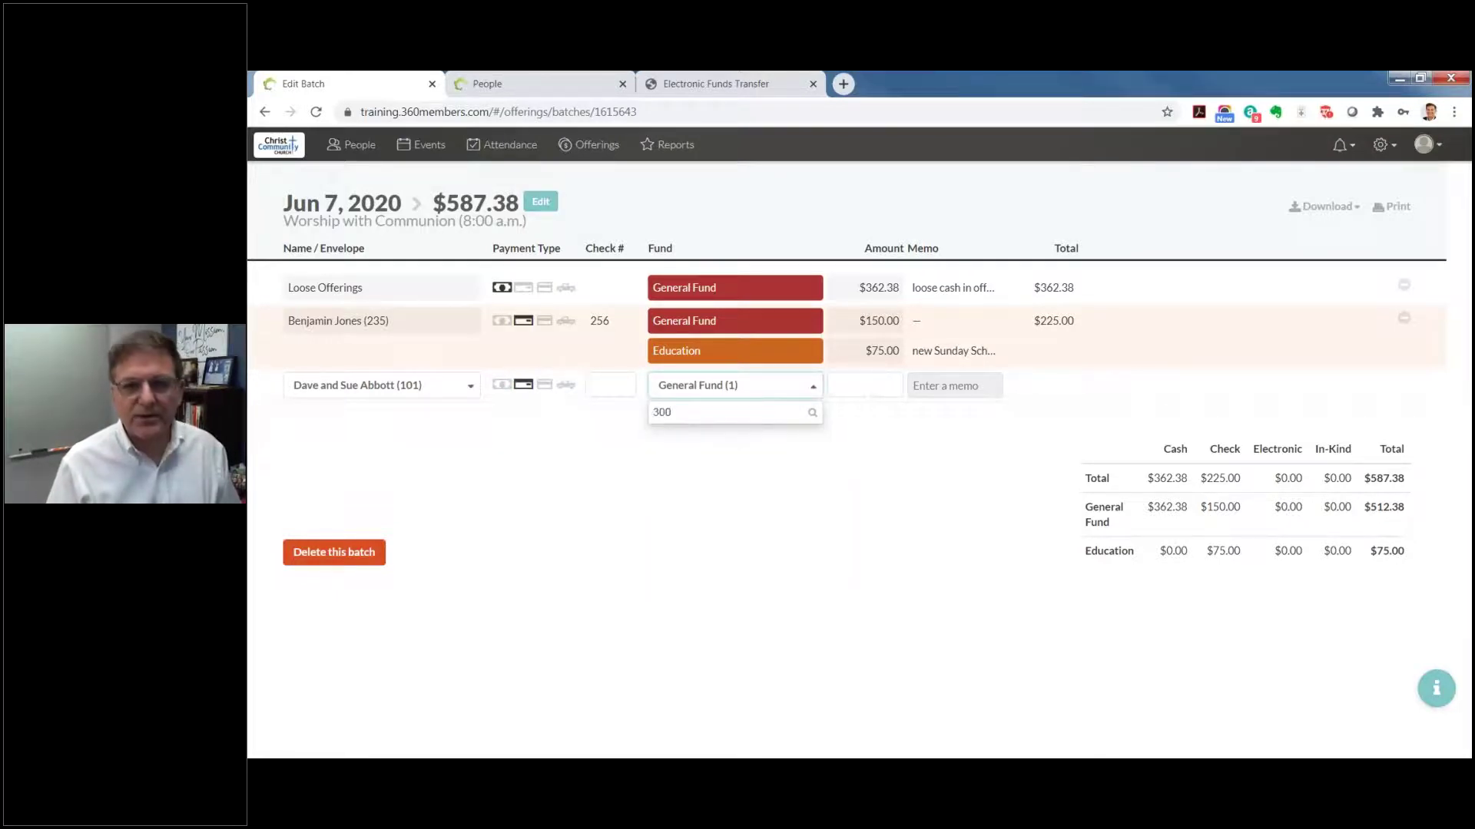
{"action": "key", "text": "Tab"}
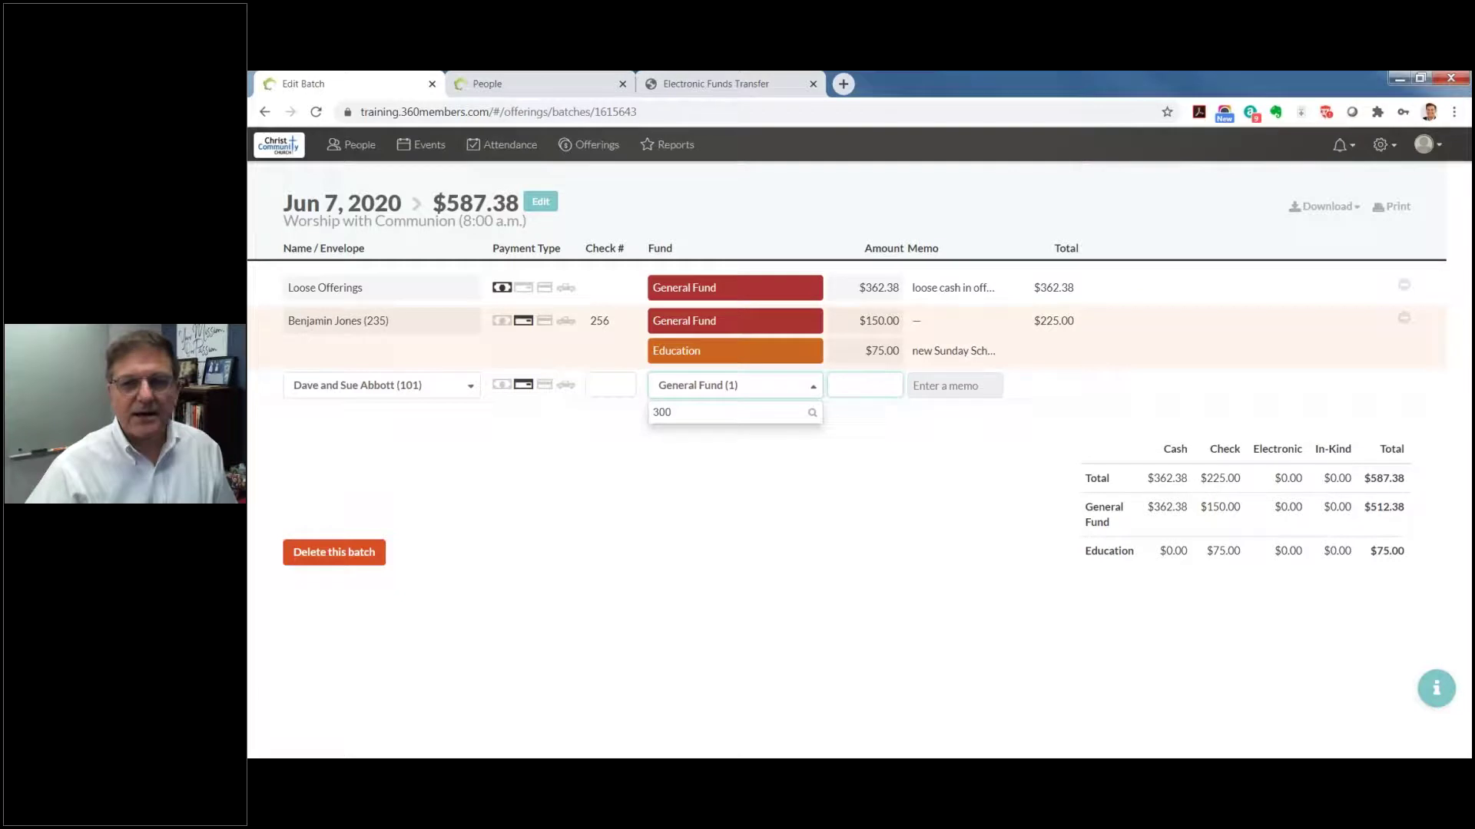
{"action": "double_click", "coordinate": [659, 411]}
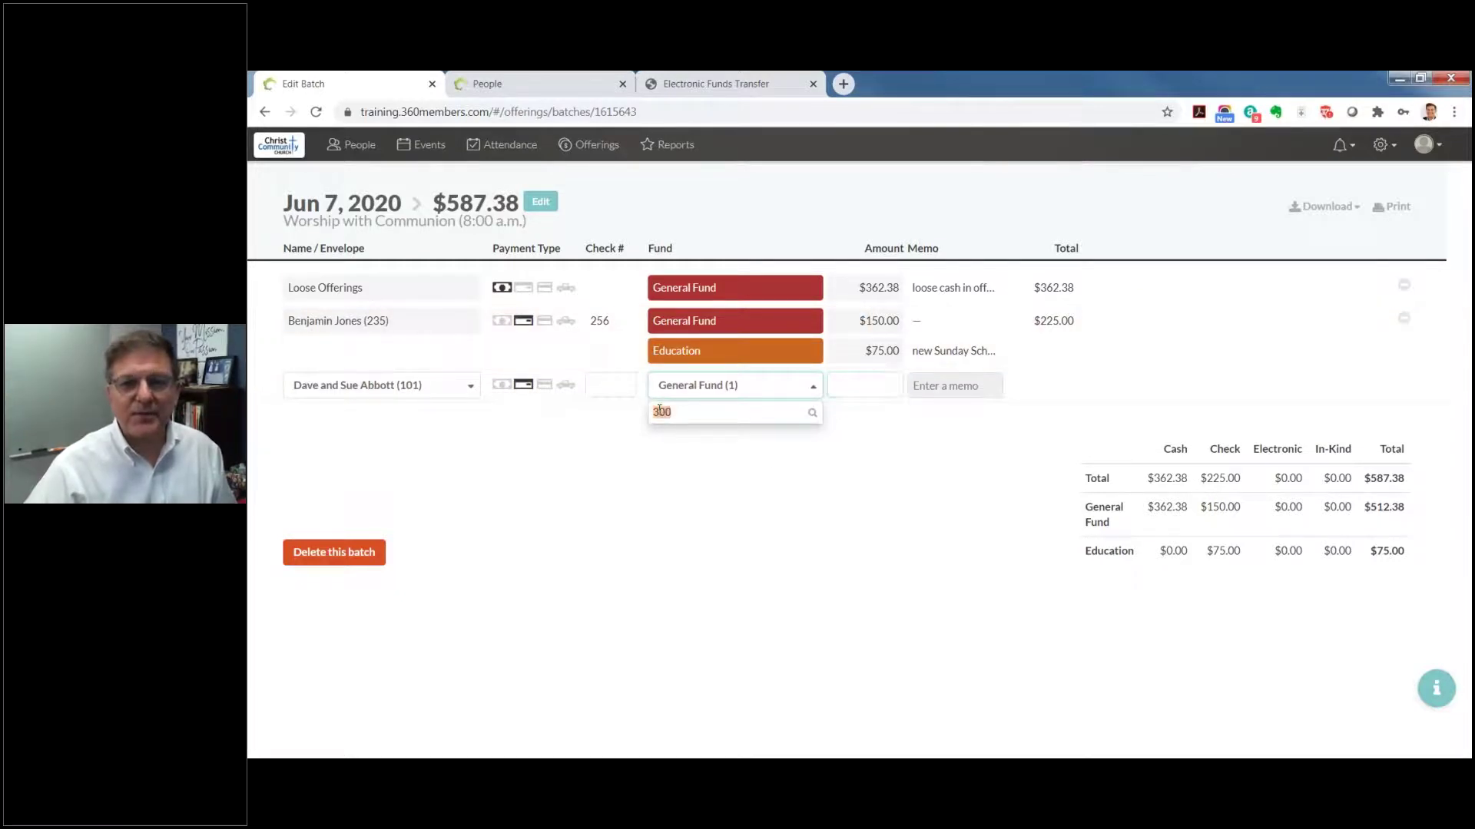
{"action": "type", "text": "8"}
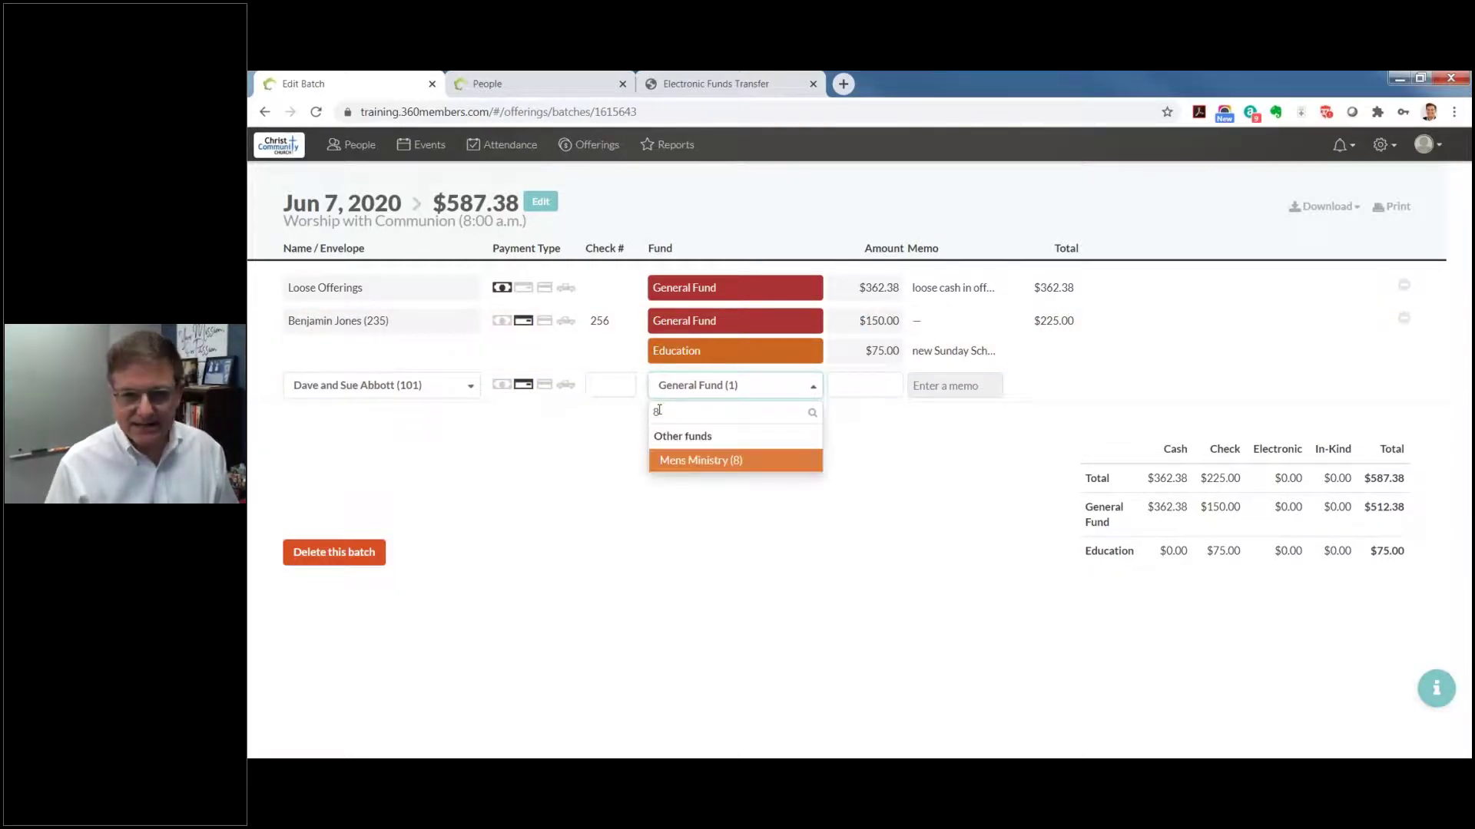
{"action": "key", "text": "Tab"}
{"action": "type", "text": "50"}
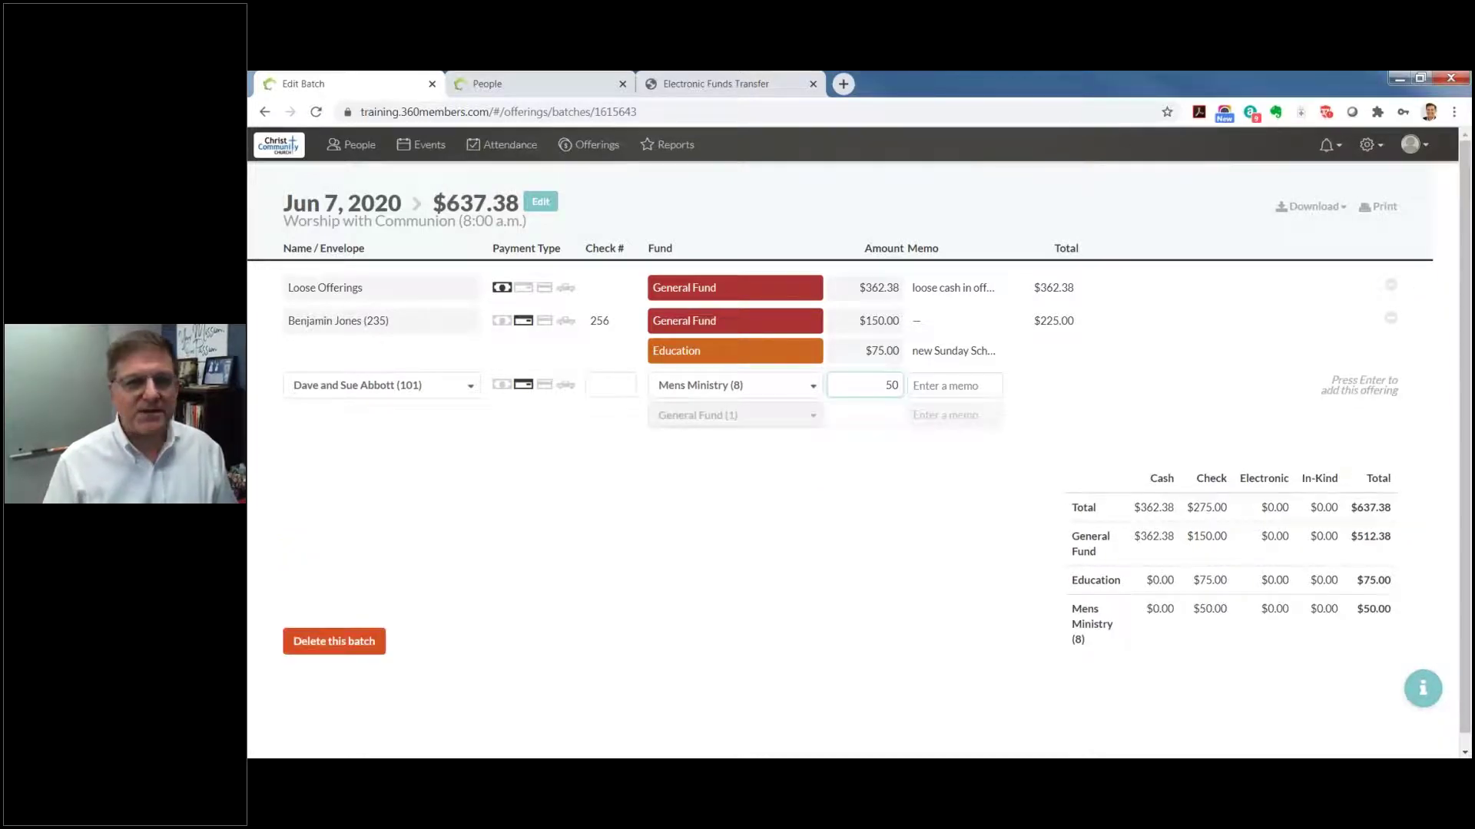
{"action": "key", "text": "Return"}
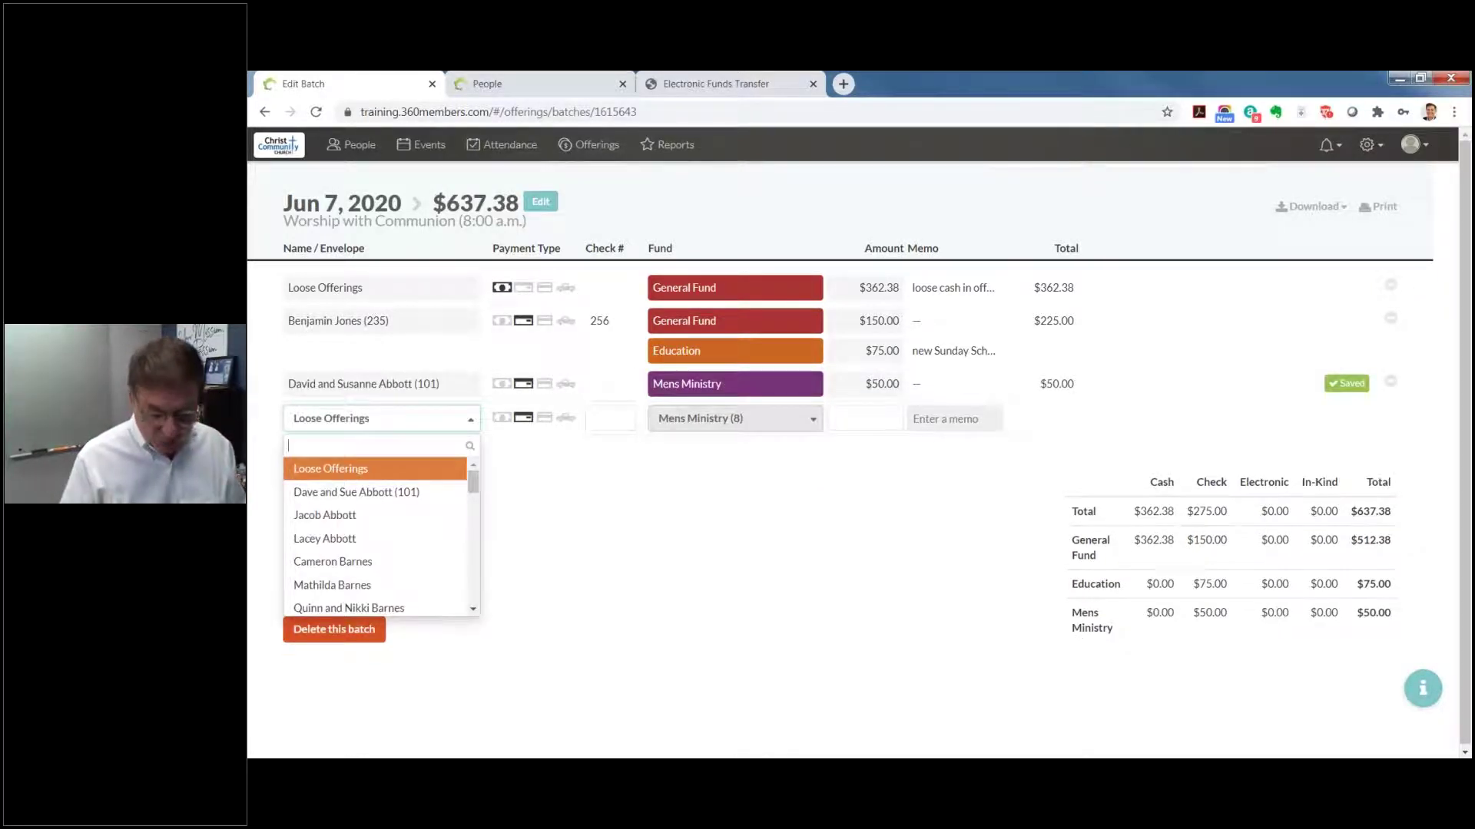
Step: Save a $200 Electronic gift to General Fund (1) from the next giver
{"action": "key", "text": "Down"}
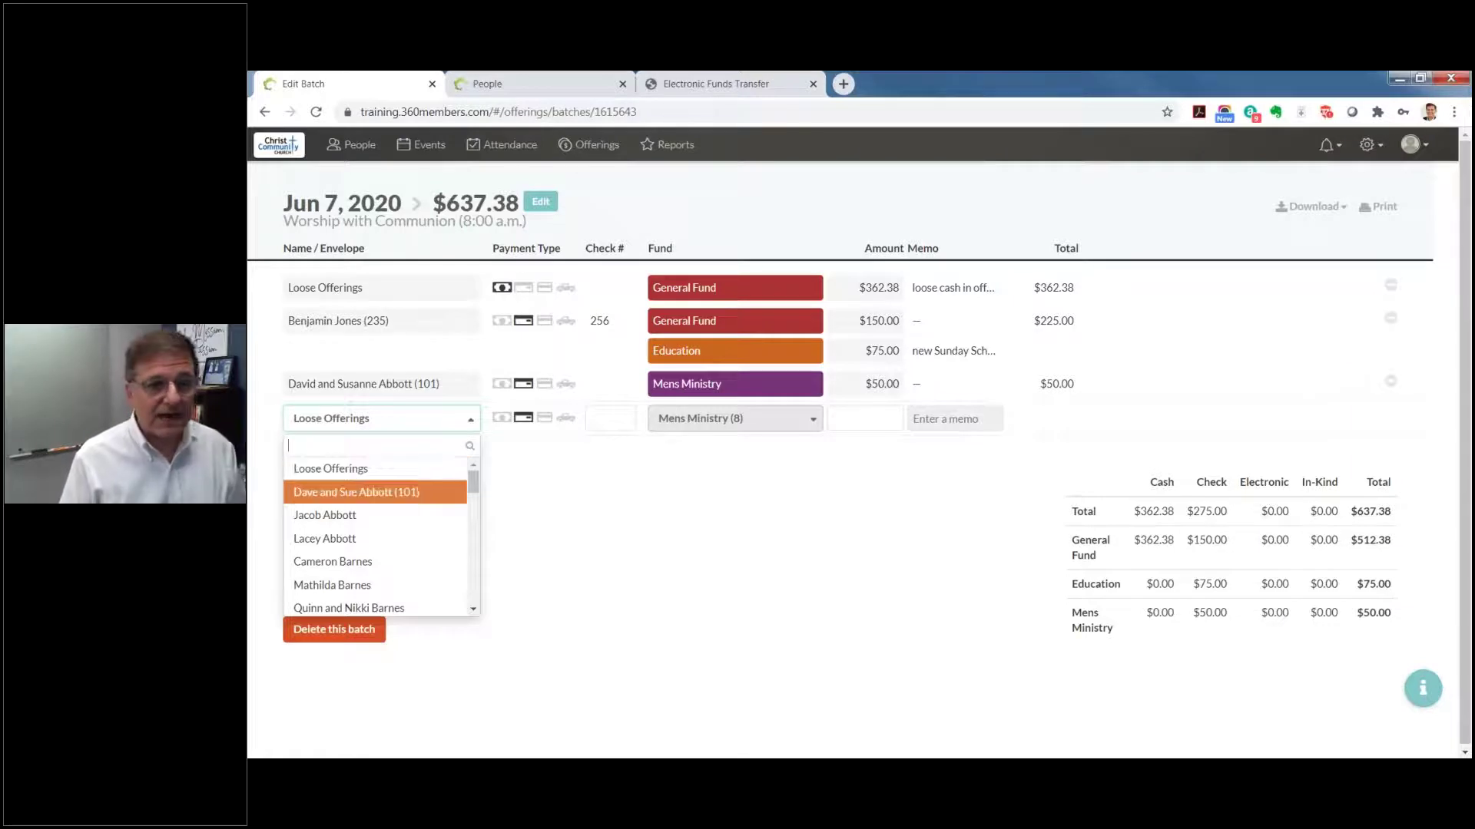
{"action": "key", "text": "Down"}
{"action": "key", "text": "Down"}
{"action": "key", "text": "Down"}
{"action": "key", "text": "Down"}
{"action": "key", "text": "Down"}
{"action": "key", "text": "Down"}
{"action": "key", "text": "Down"}
{"action": "key", "text": "Down"}
{"action": "key", "text": "Down"}
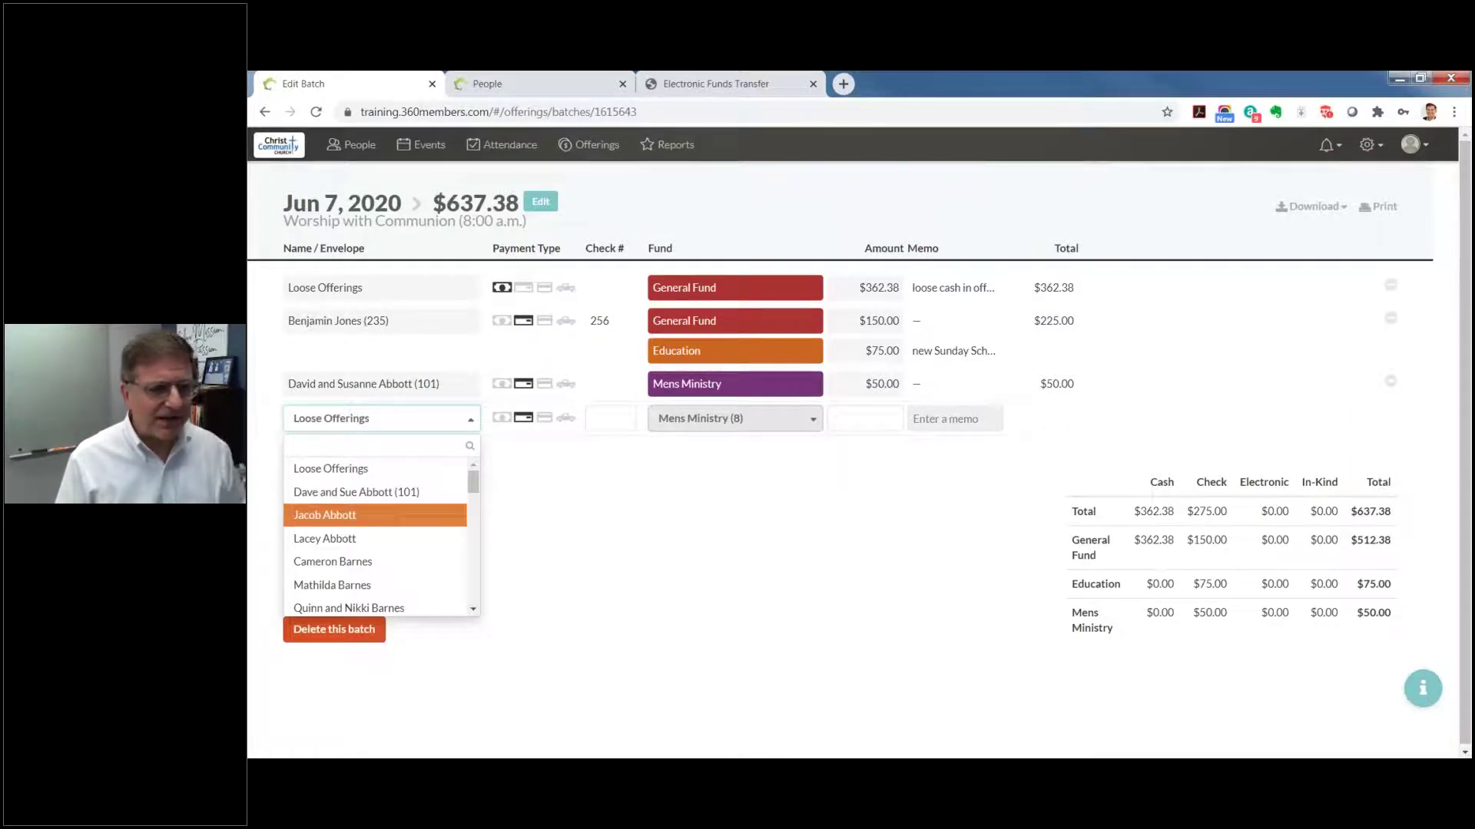
{"action": "key", "text": "Up"}
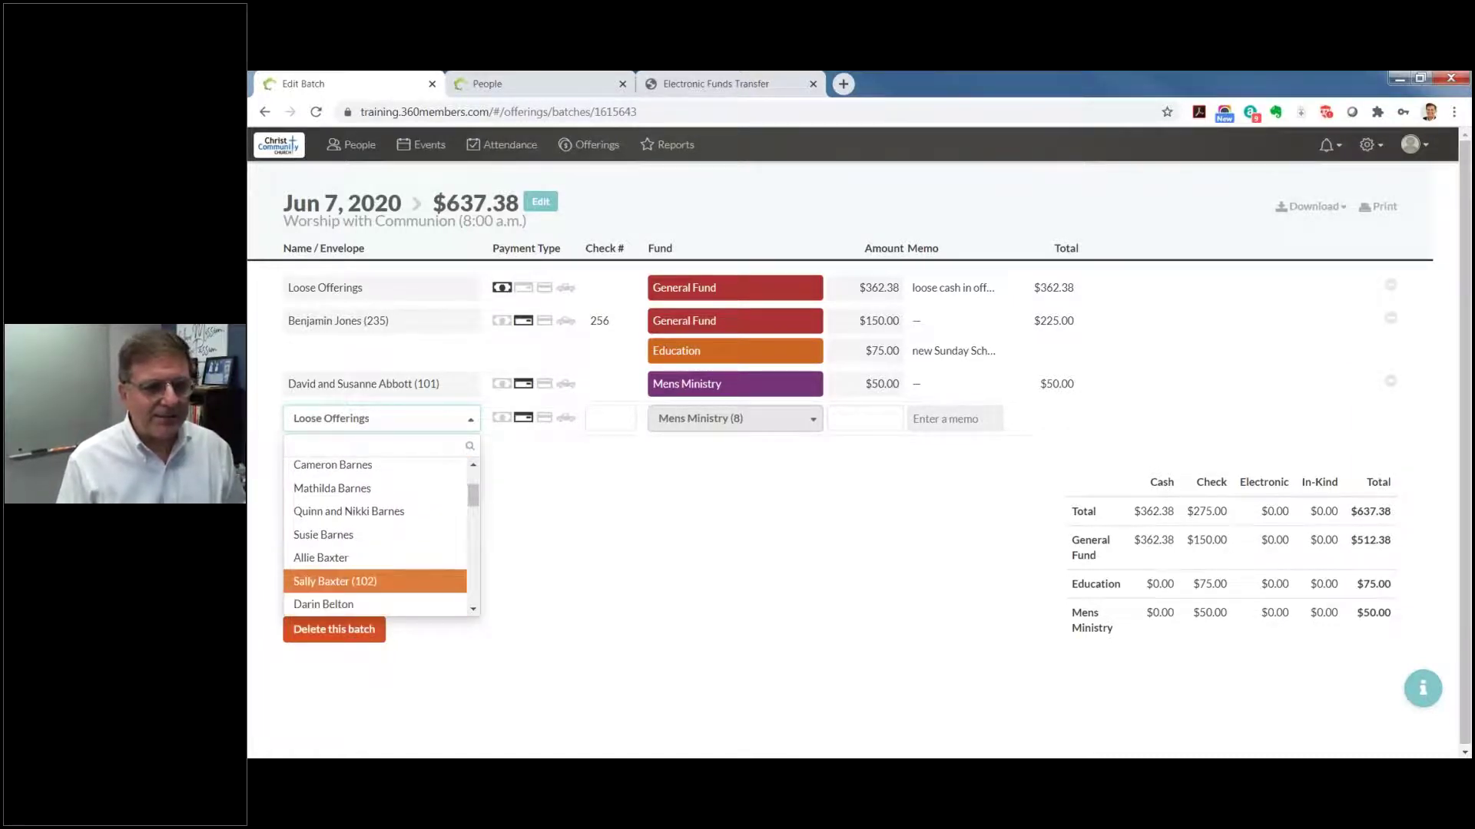
{"action": "key", "text": "Return"}
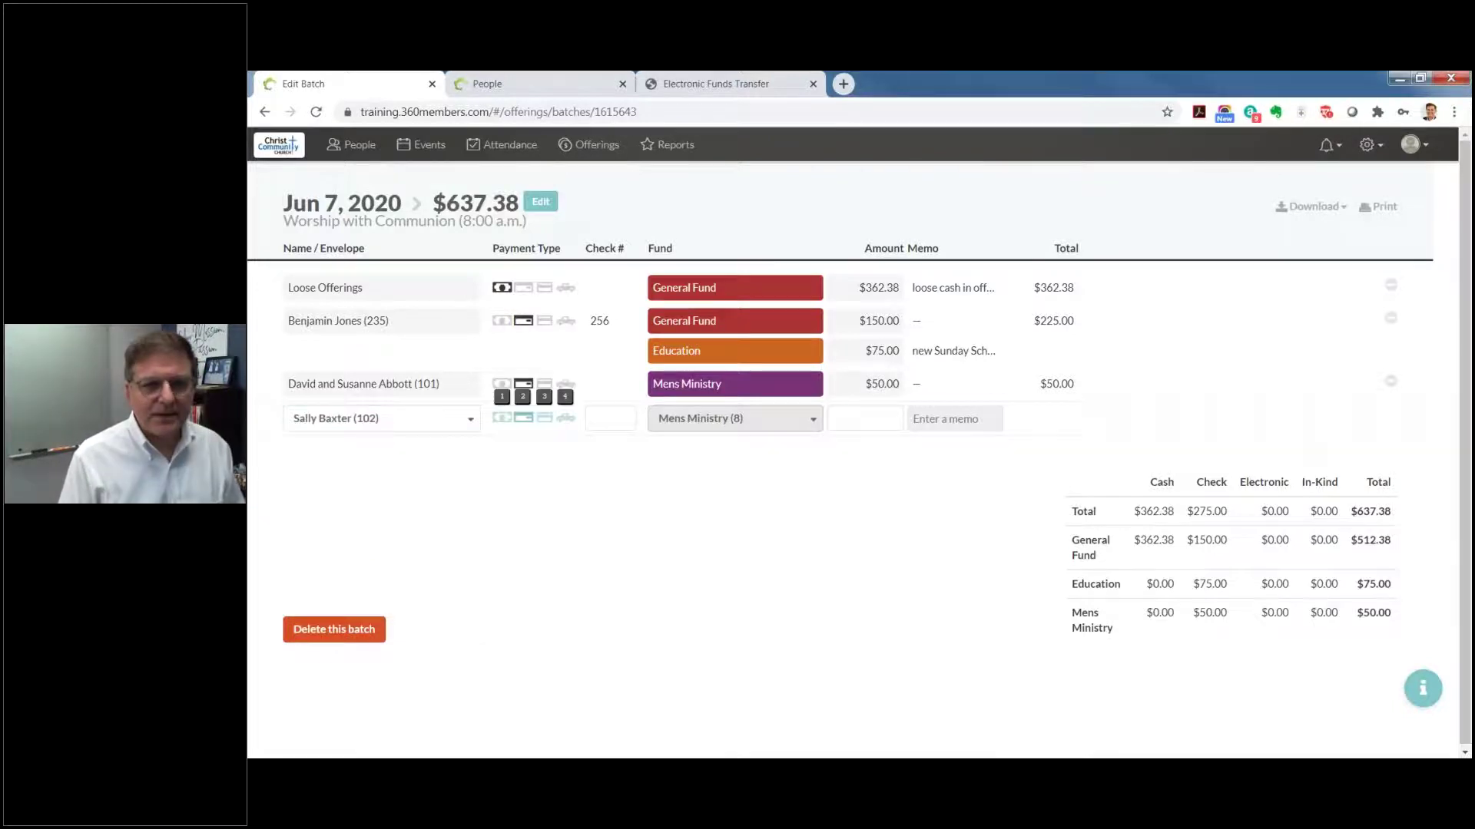
{"action": "key", "text": "3"}
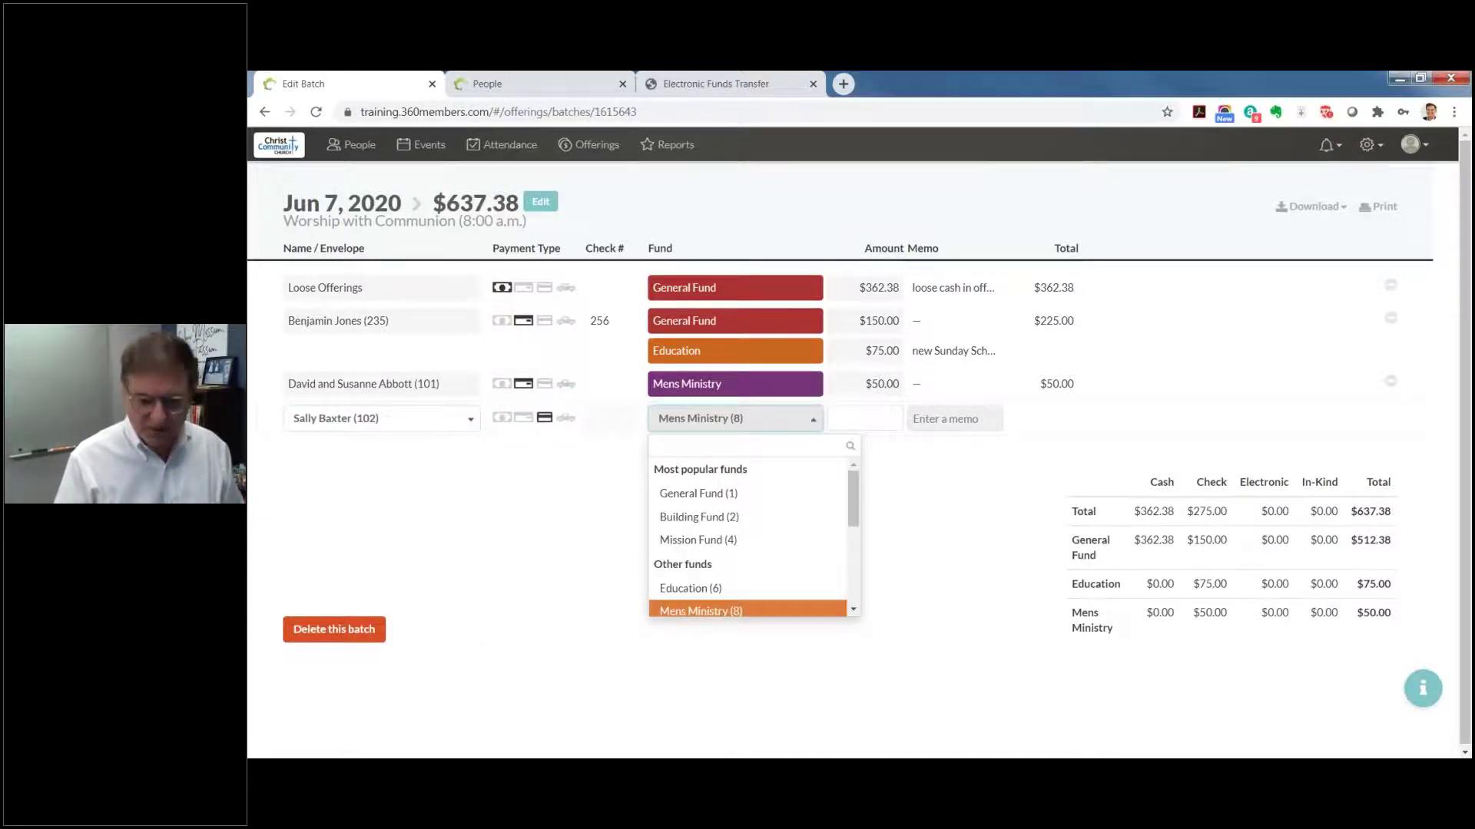
{"action": "type", "text": "1"}
{"action": "key", "text": "Return"}
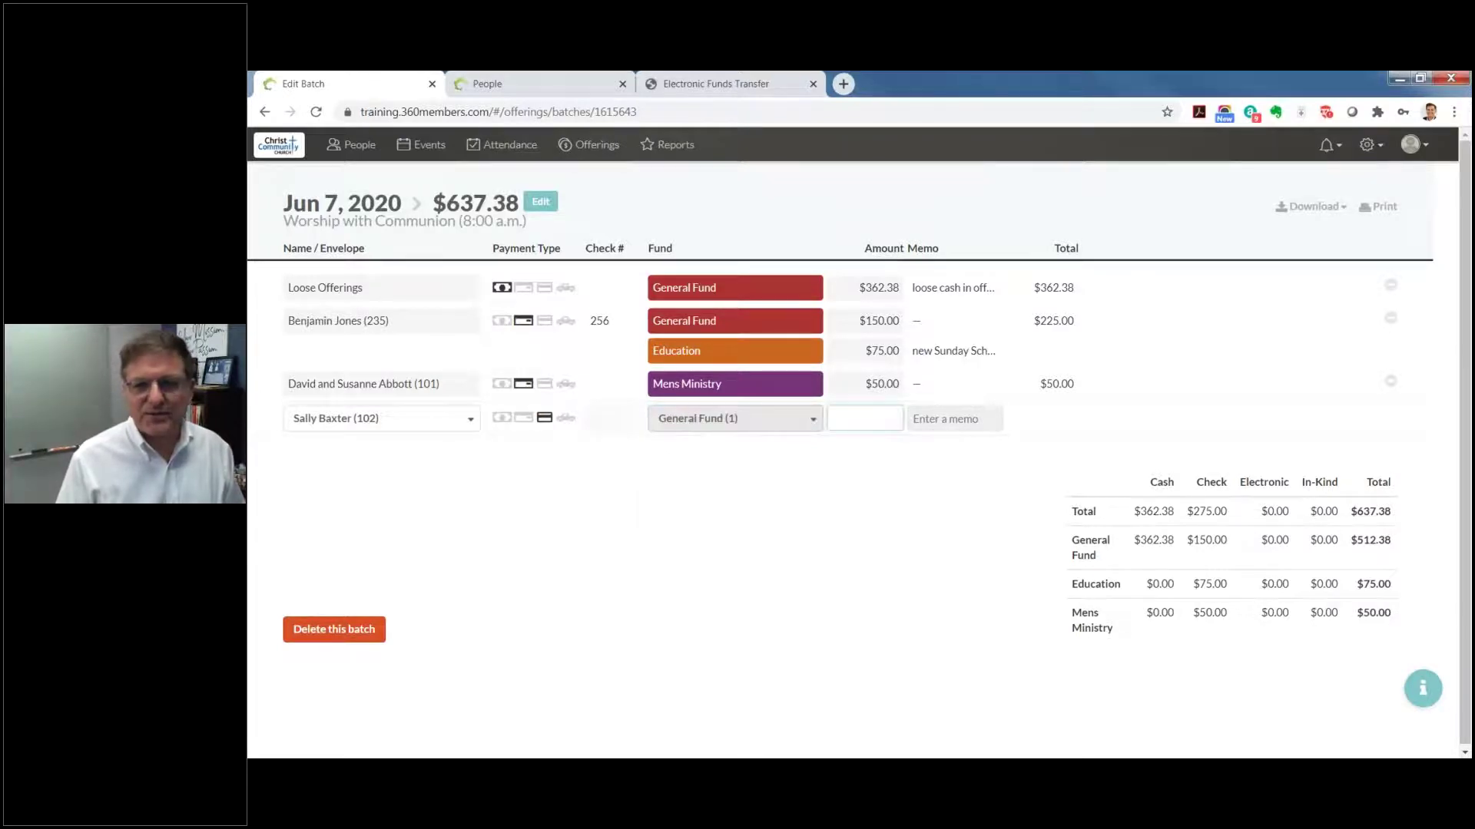
{"action": "type", "text": "200"}
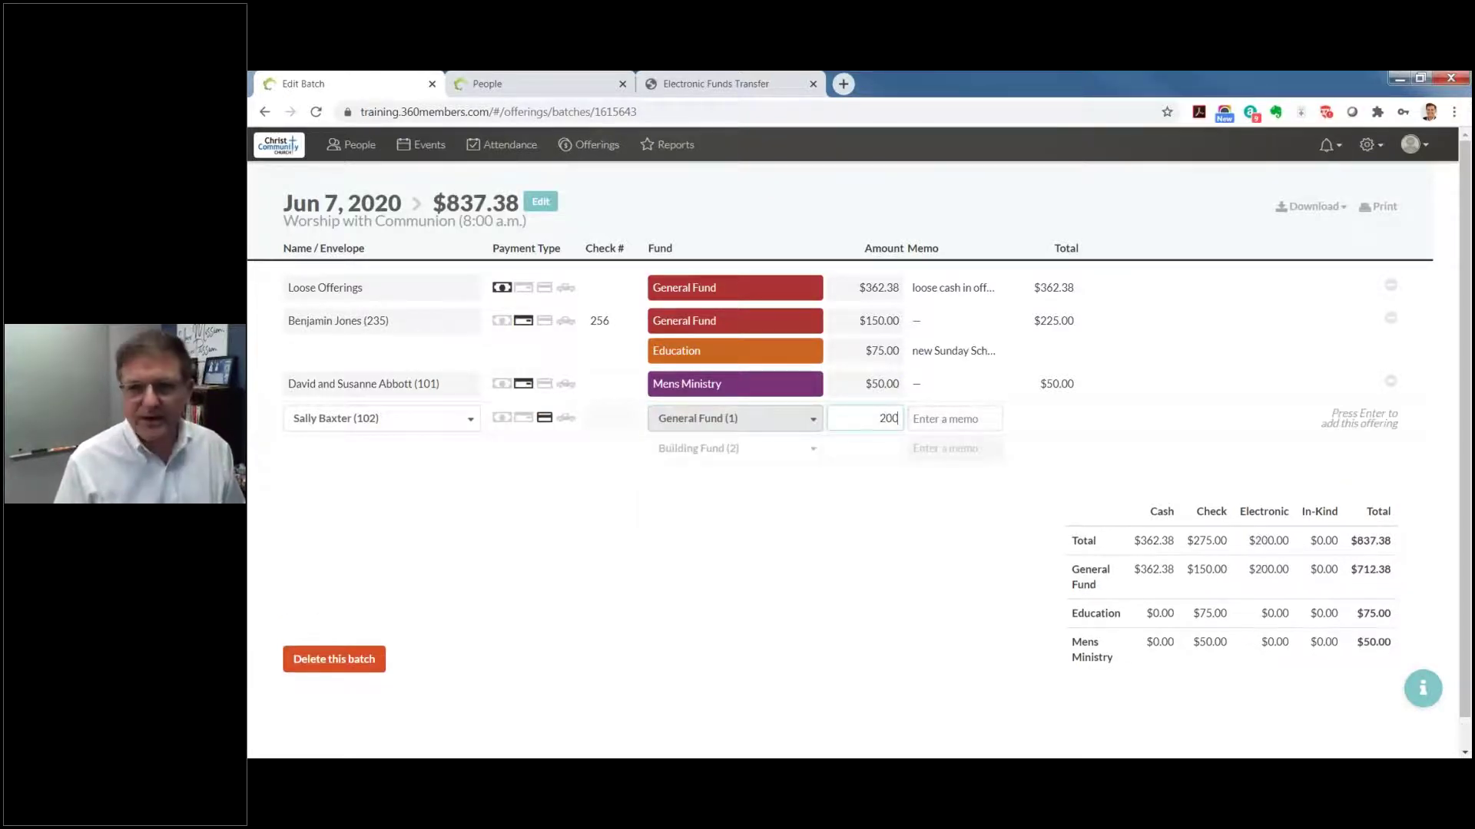
{"action": "key", "text": "Return"}
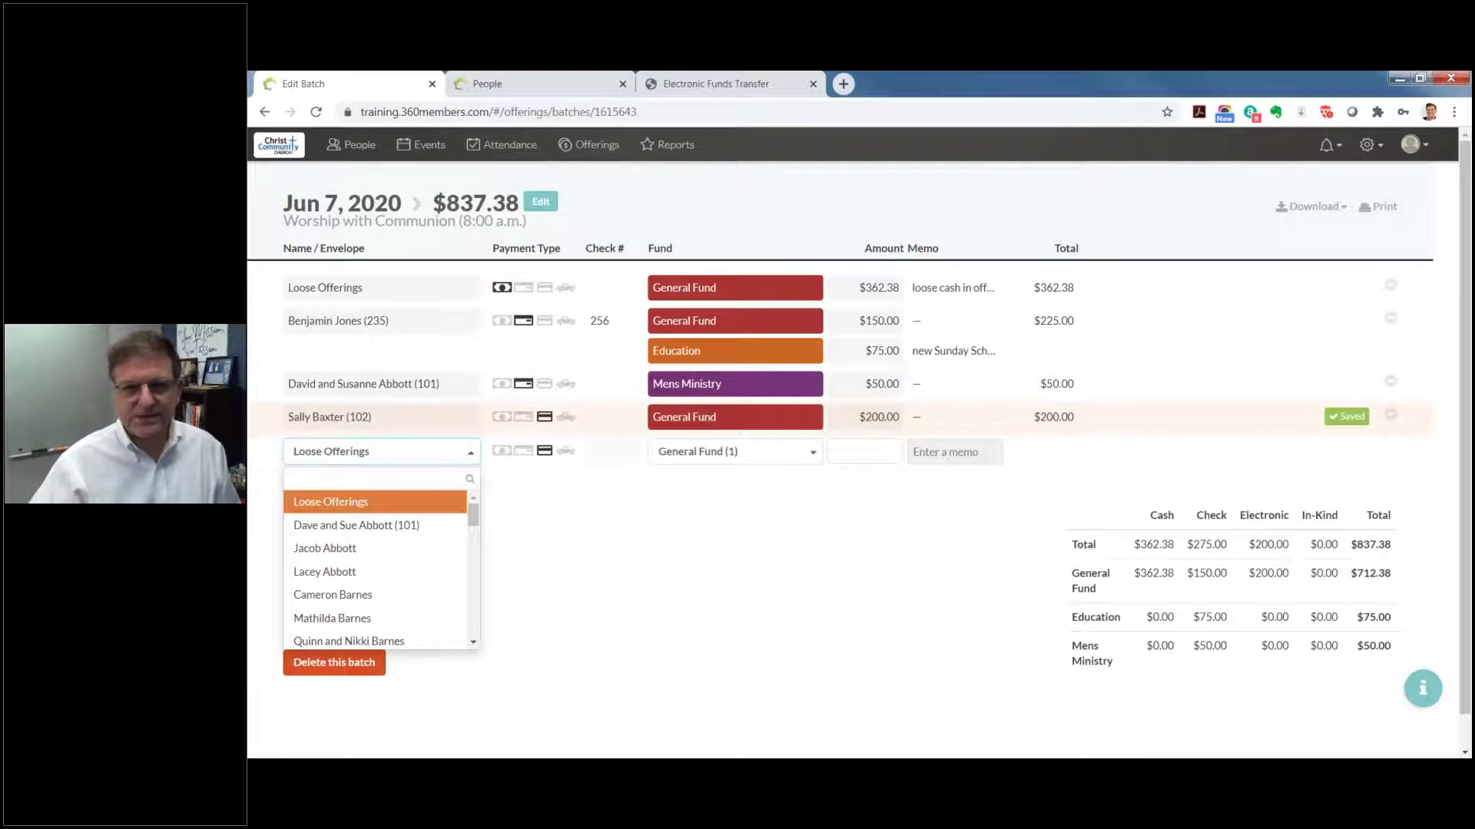
Step: Reopen the $50 Mens Ministry offering and add a $75 General Fund portion
{"action": "left_click", "coordinate": [736, 386]}
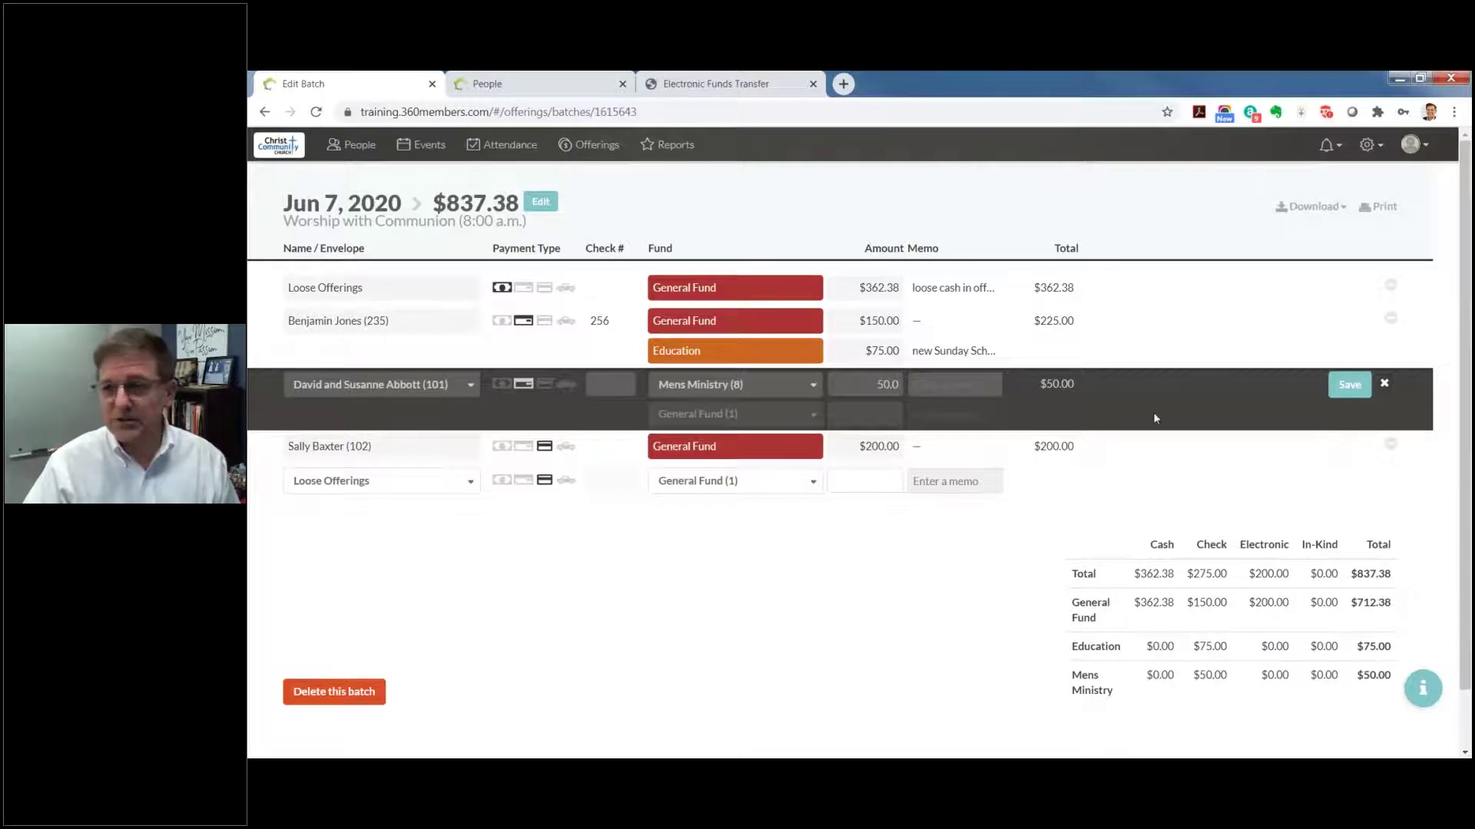
{"action": "left_click", "coordinate": [1386, 384]}
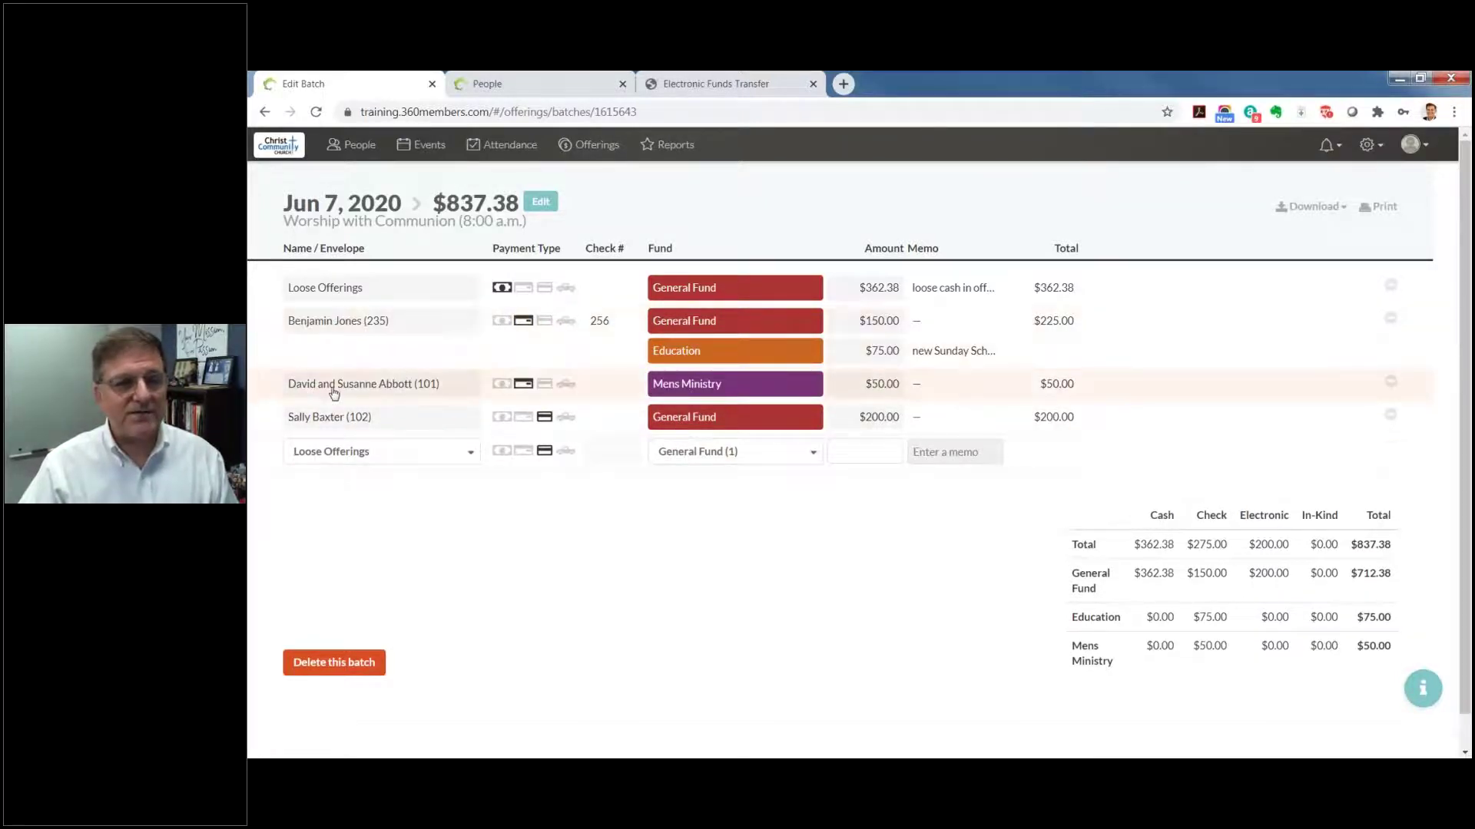
{"action": "left_click", "coordinate": [719, 384]}
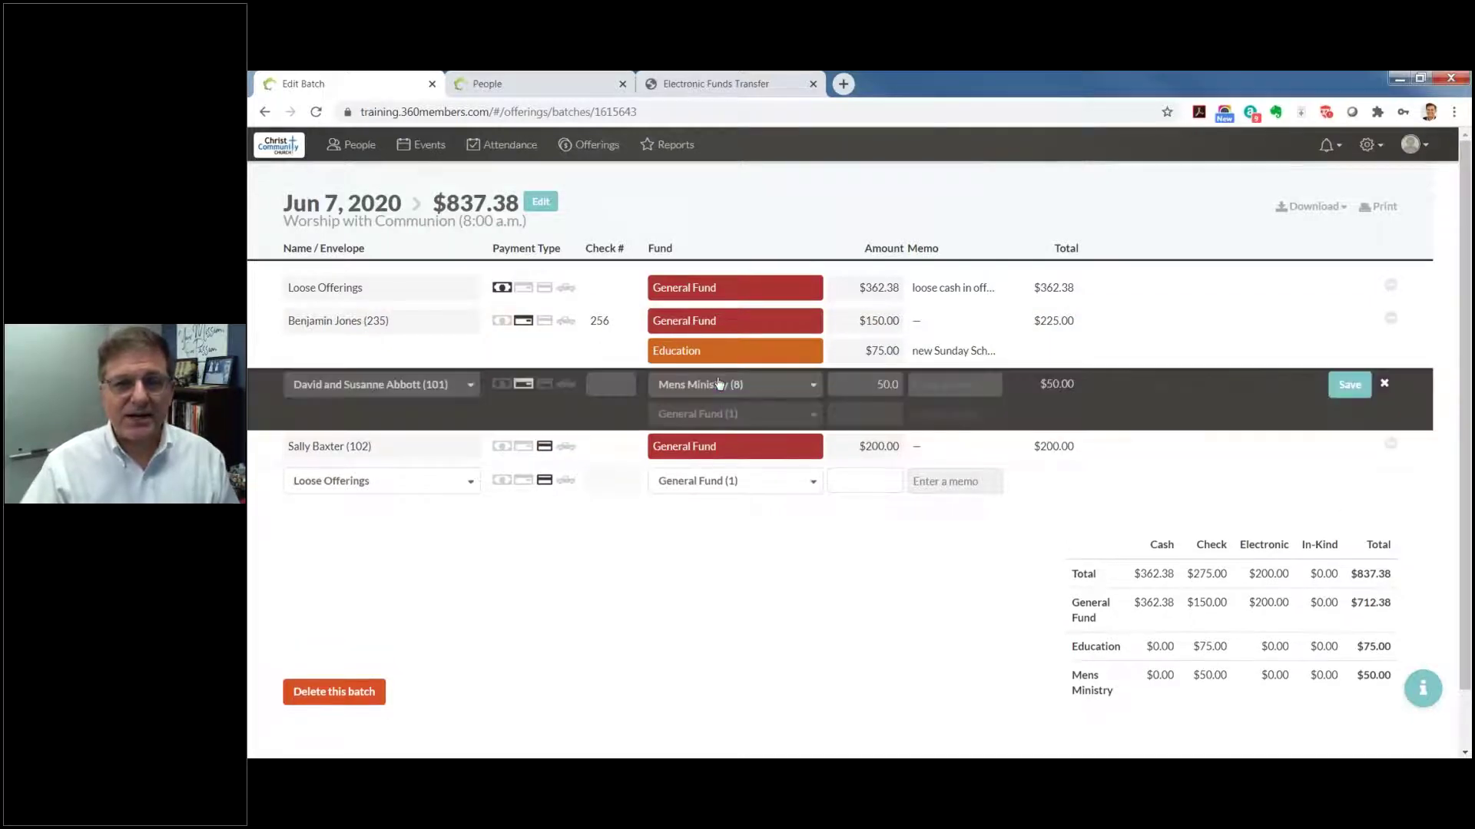
{"action": "left_click", "coordinate": [743, 423]}
{"action": "left_click", "coordinate": [861, 413]}
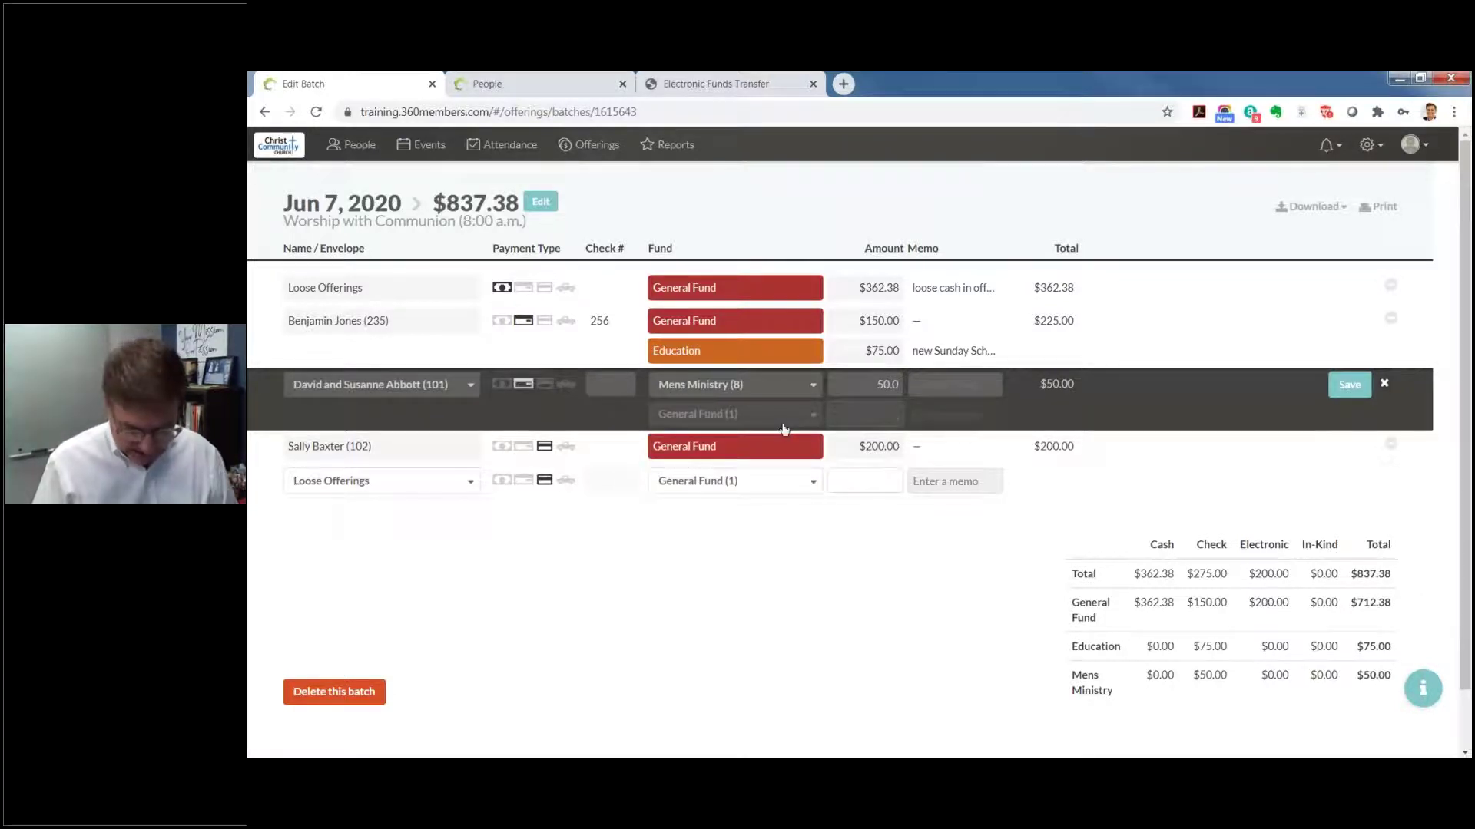
{"action": "type", "text": "75"}
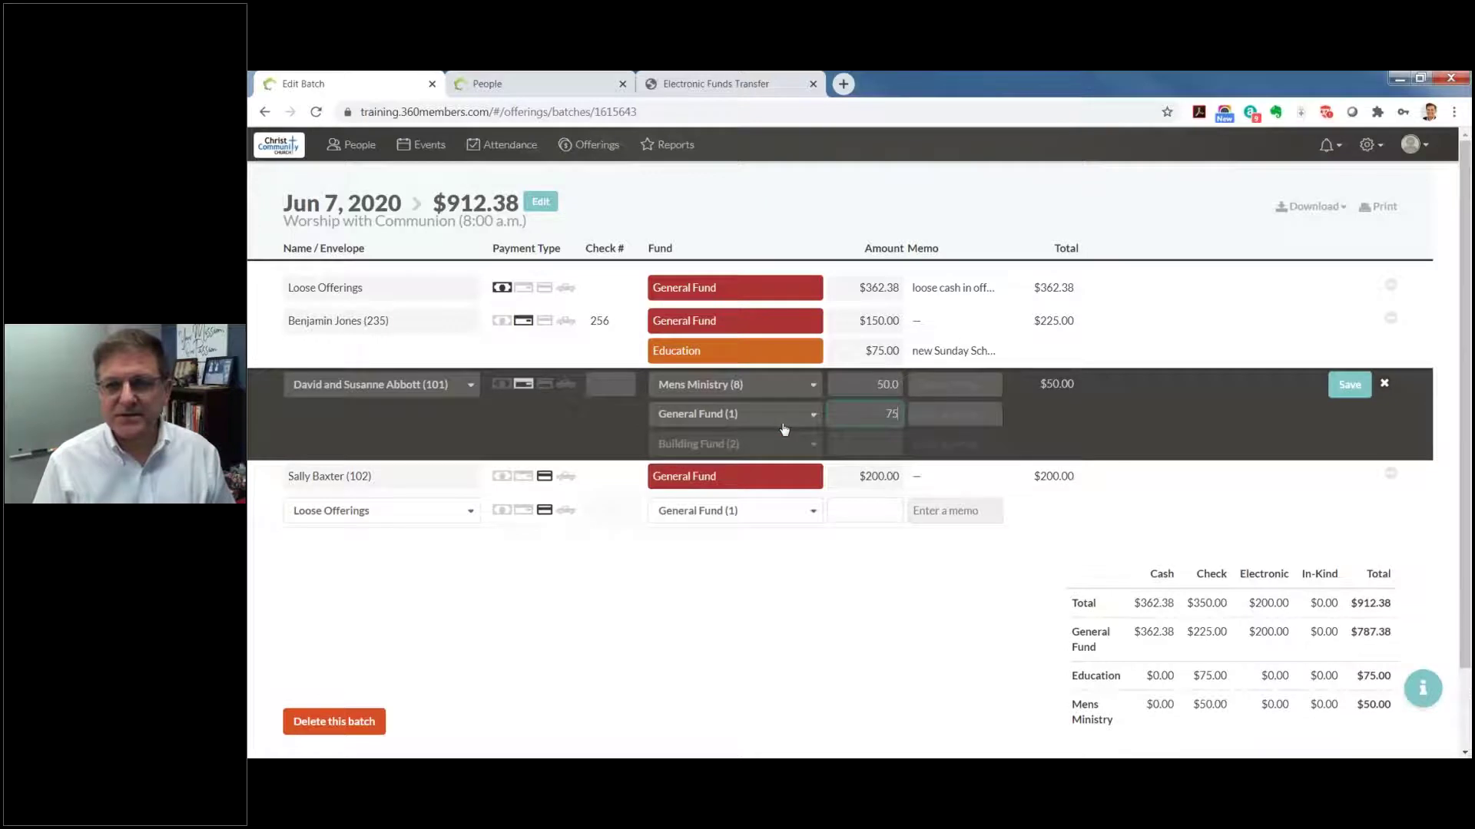
{"action": "key", "text": "Return"}
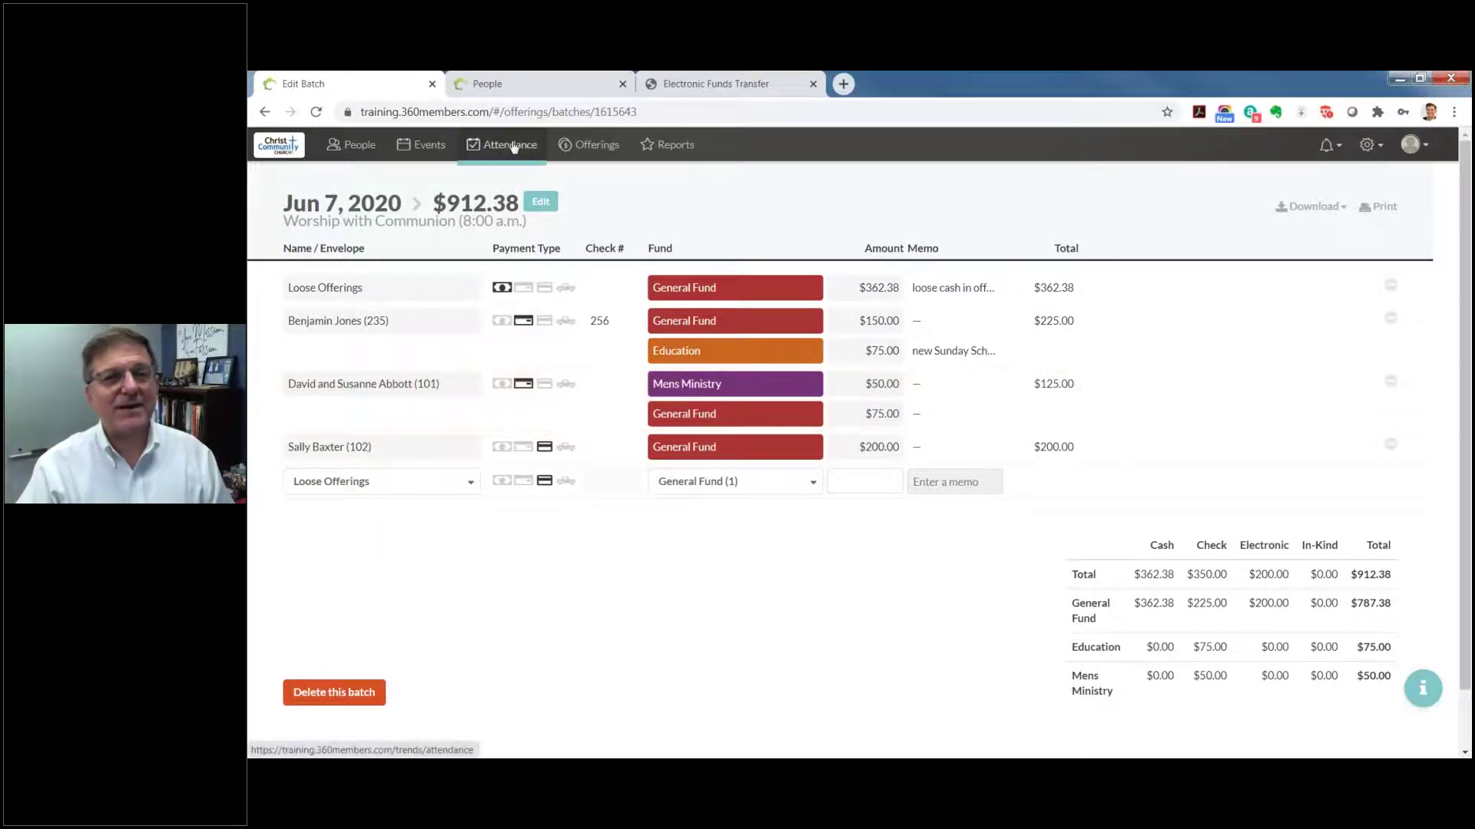
Step: On the offerings overview, shift the chart's date range around the week of June 6
{"action": "left_click", "coordinate": [585, 147]}
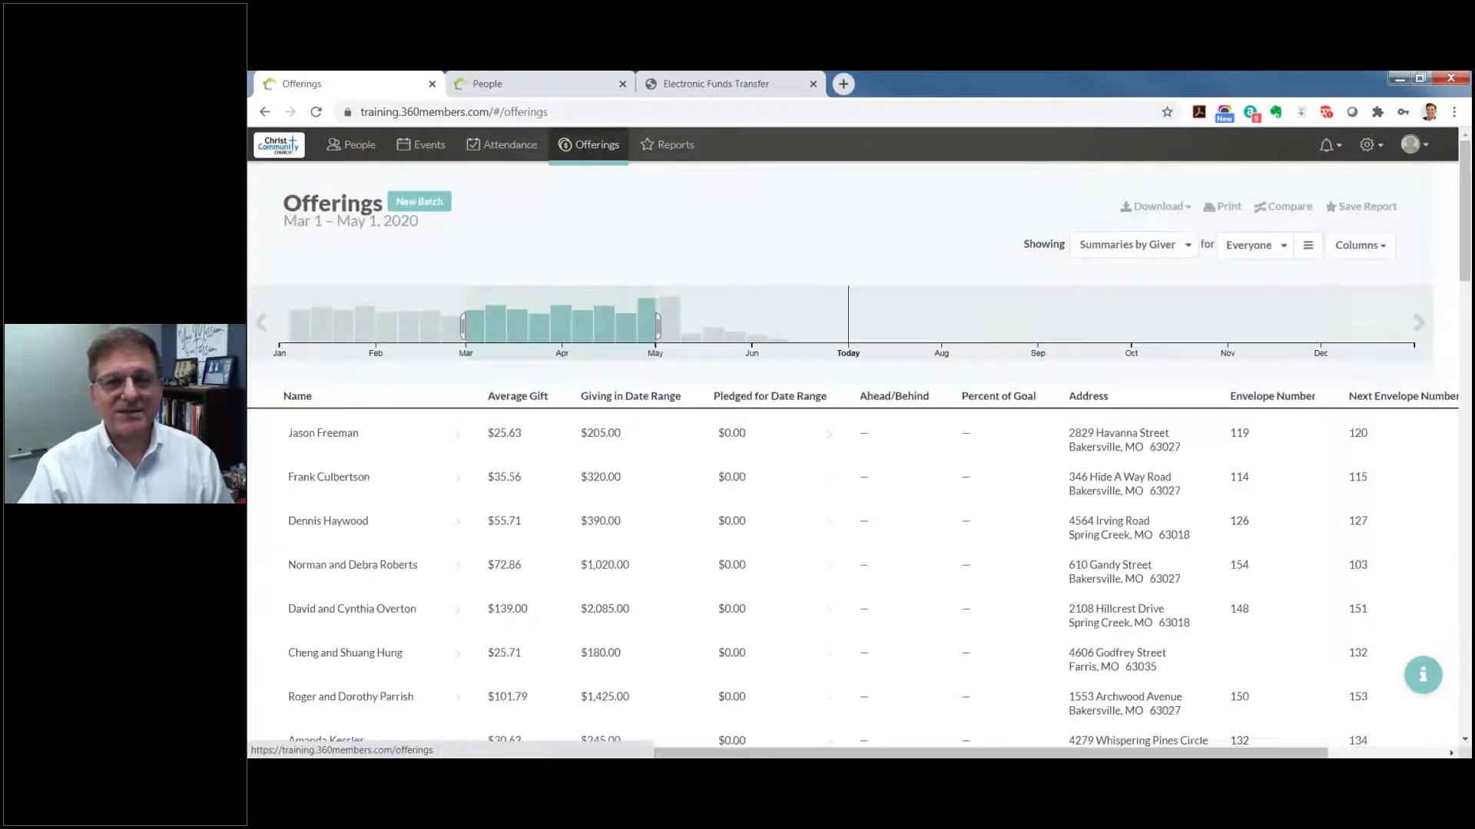
{"action": "left_click_drag", "start_coordinate": [658, 327], "coordinate": [766, 326]}
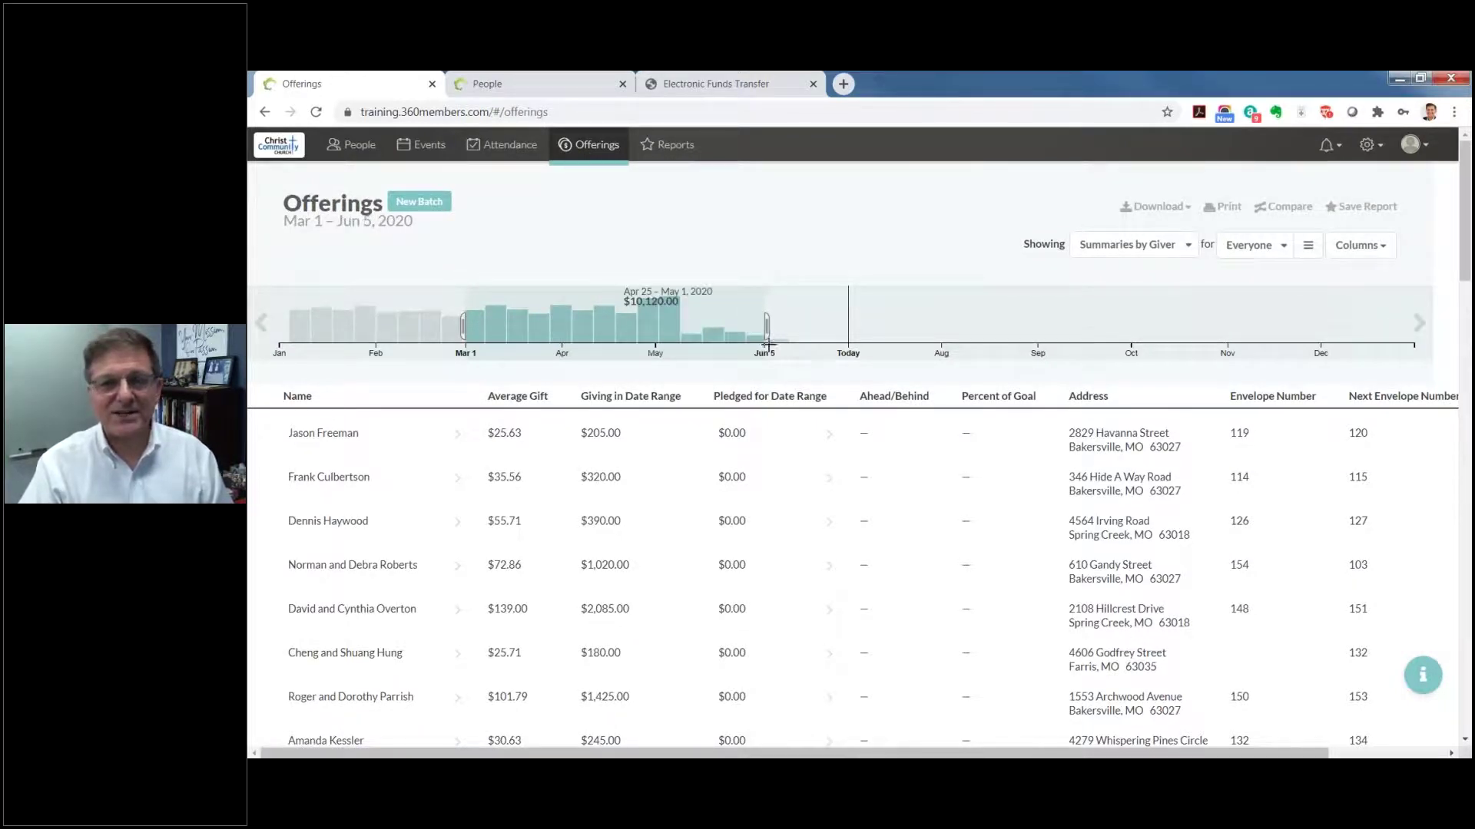
{"action": "left_click_drag", "start_coordinate": [689, 325], "coordinate": [798, 326]}
{"action": "left_click_drag", "start_coordinate": [563, 326], "coordinate": [764, 326]}
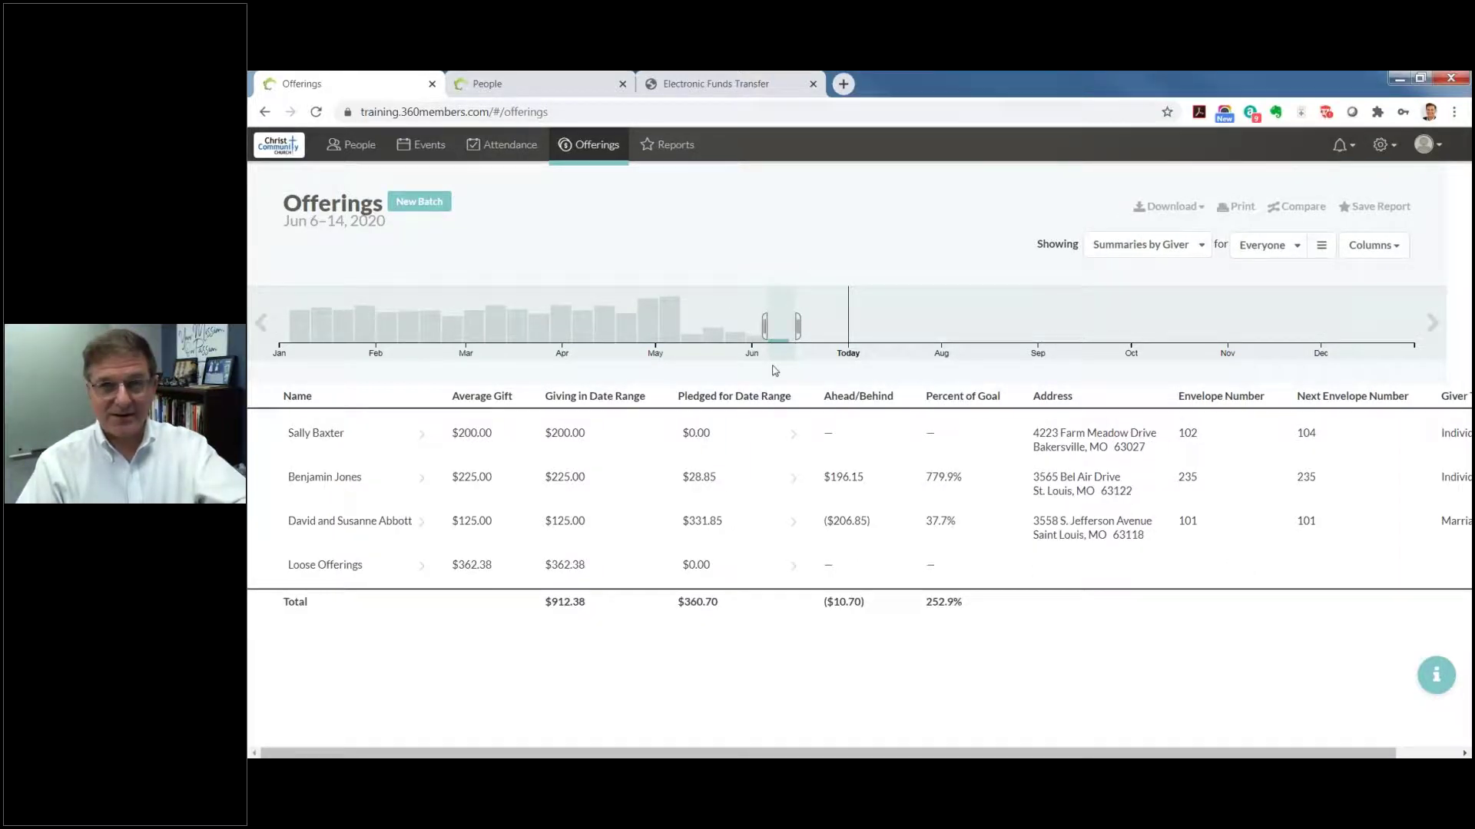
{"action": "mouse_move", "coordinate": [770, 329]}
{"action": "left_click_drag", "start_coordinate": [769, 329], "coordinate": [739, 327]}
{"action": "left_click_drag", "start_coordinate": [715, 323], "coordinate": [697, 318]}
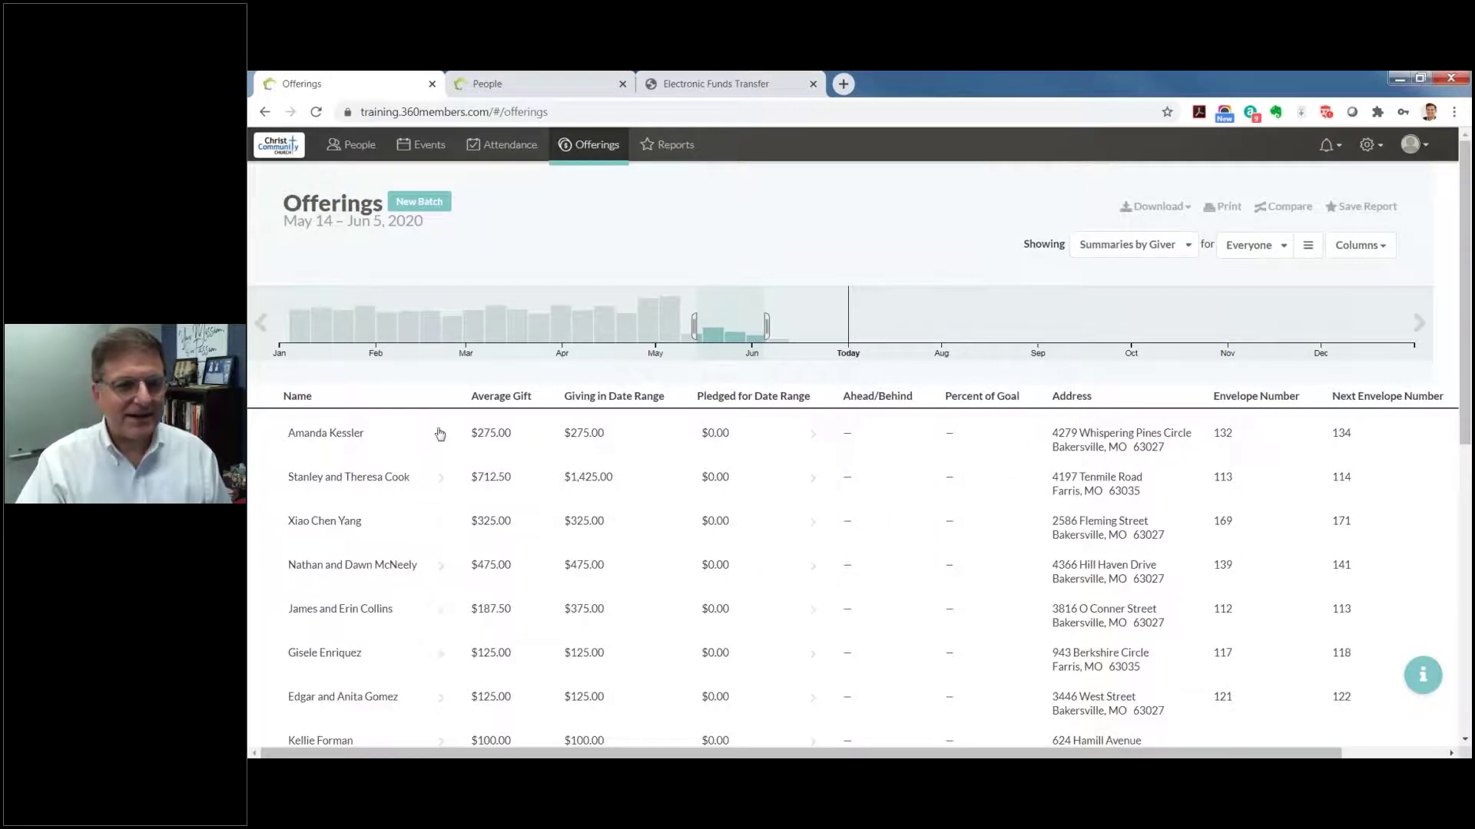
Step: Stretch the range from January through today (Jun 30, 2020) and review the giver list
{"action": "left_click_drag", "start_coordinate": [694, 327], "coordinate": [279, 326]}
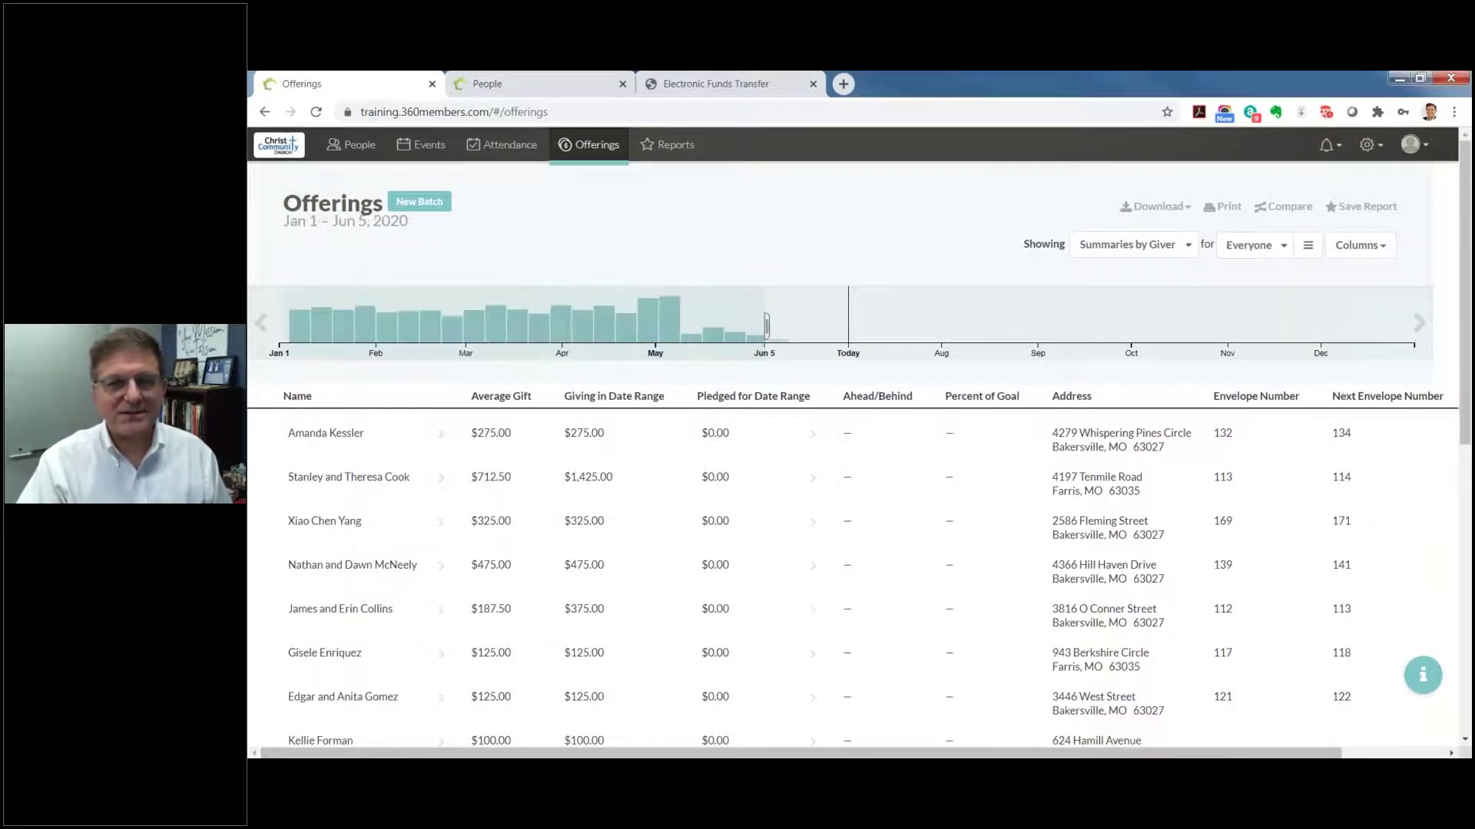
{"action": "left_click_drag", "start_coordinate": [767, 326], "coordinate": [845, 328]}
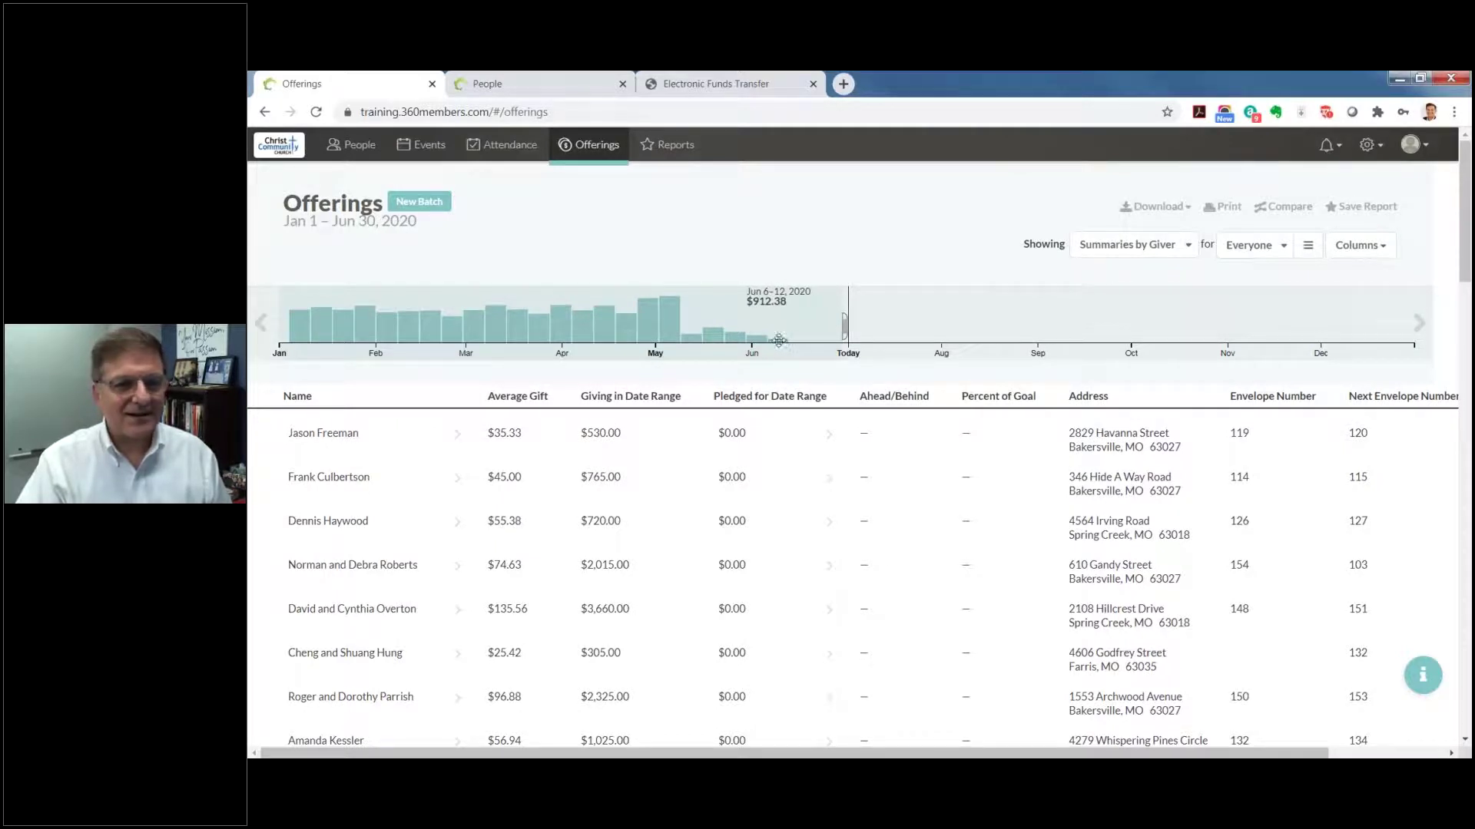
{"action": "scroll", "coordinate": [379, 509], "scroll_direction": "down", "scroll_amount": 3}
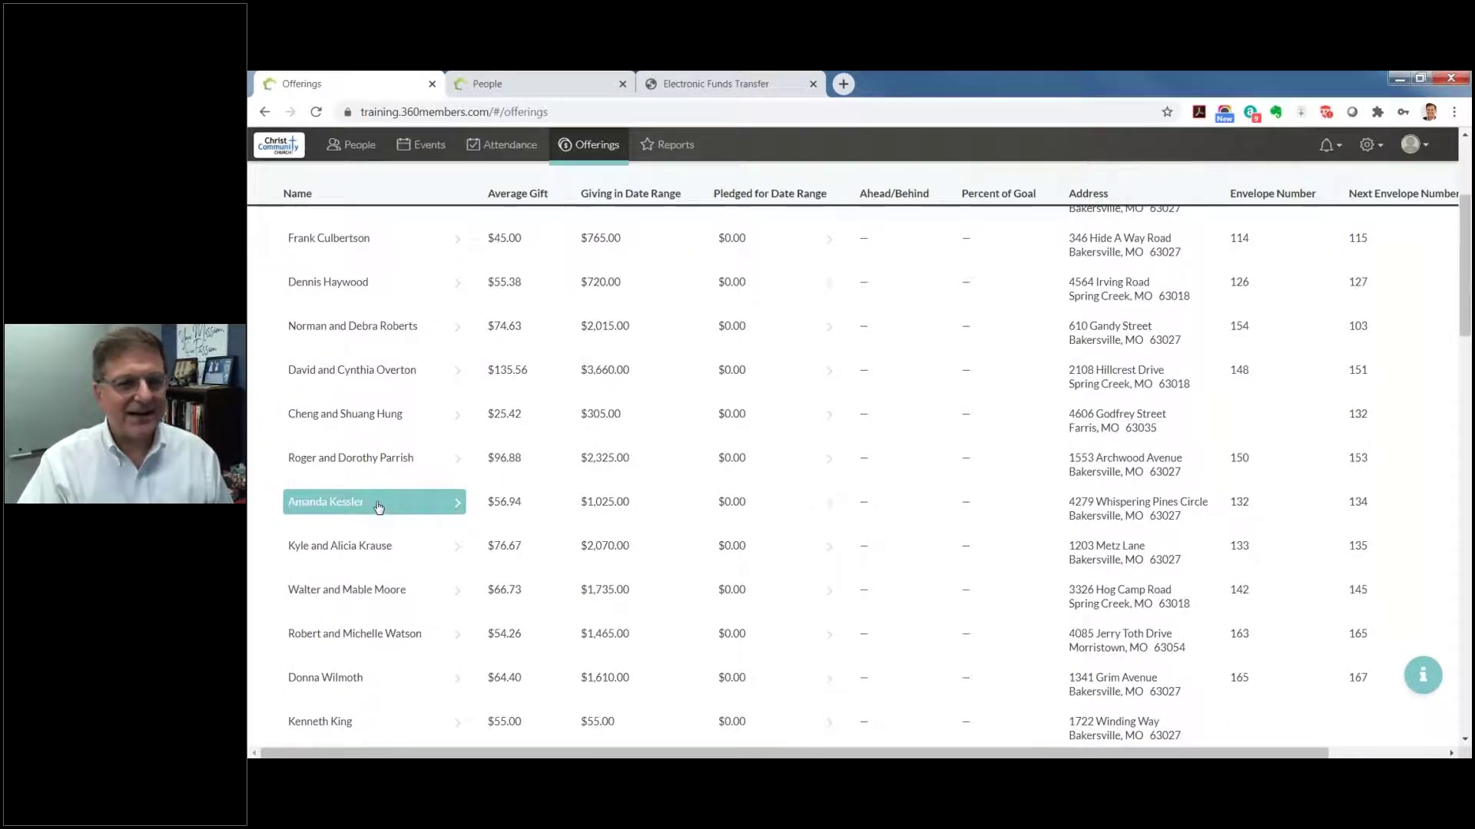
{"action": "scroll", "coordinate": [378, 509], "scroll_direction": "down", "scroll_amount": 7}
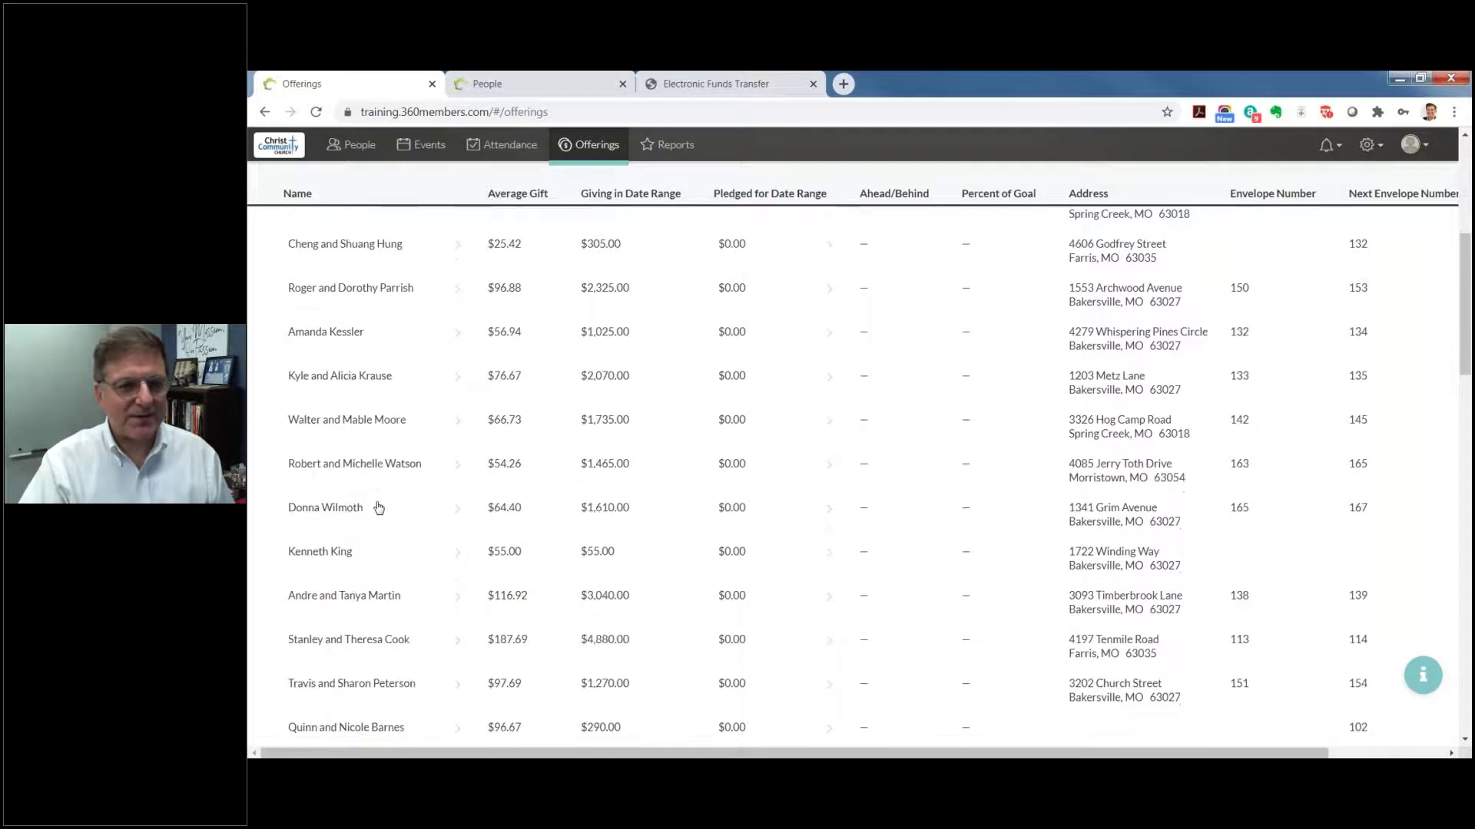
{"action": "scroll", "coordinate": [379, 508], "scroll_direction": "up", "scroll_amount": 10}
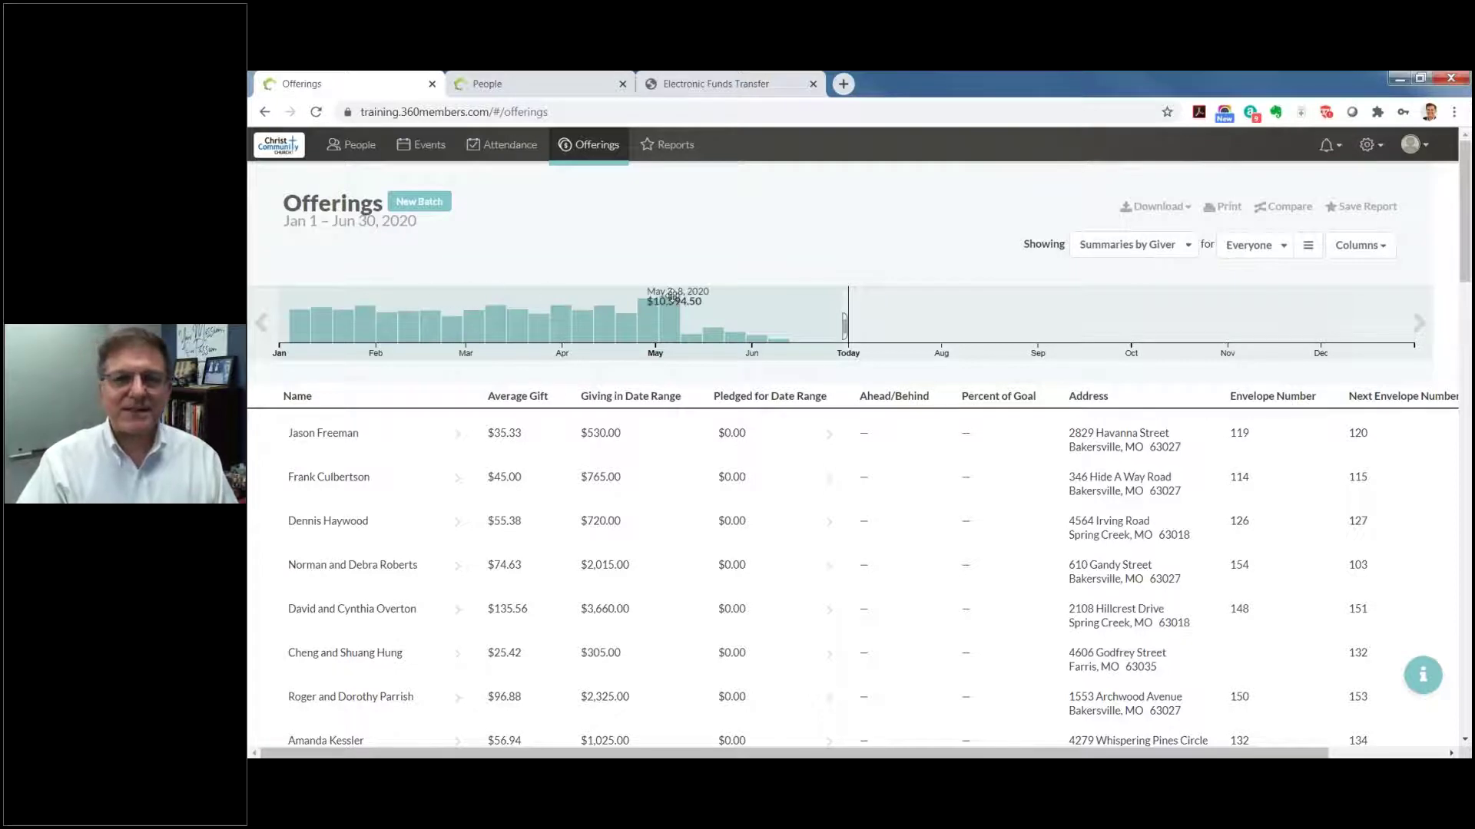
Step: Add a new batch dated June 7, 2020 for the Worship with Communion (10:30 a.m.) service
{"action": "left_click", "coordinate": [423, 214]}
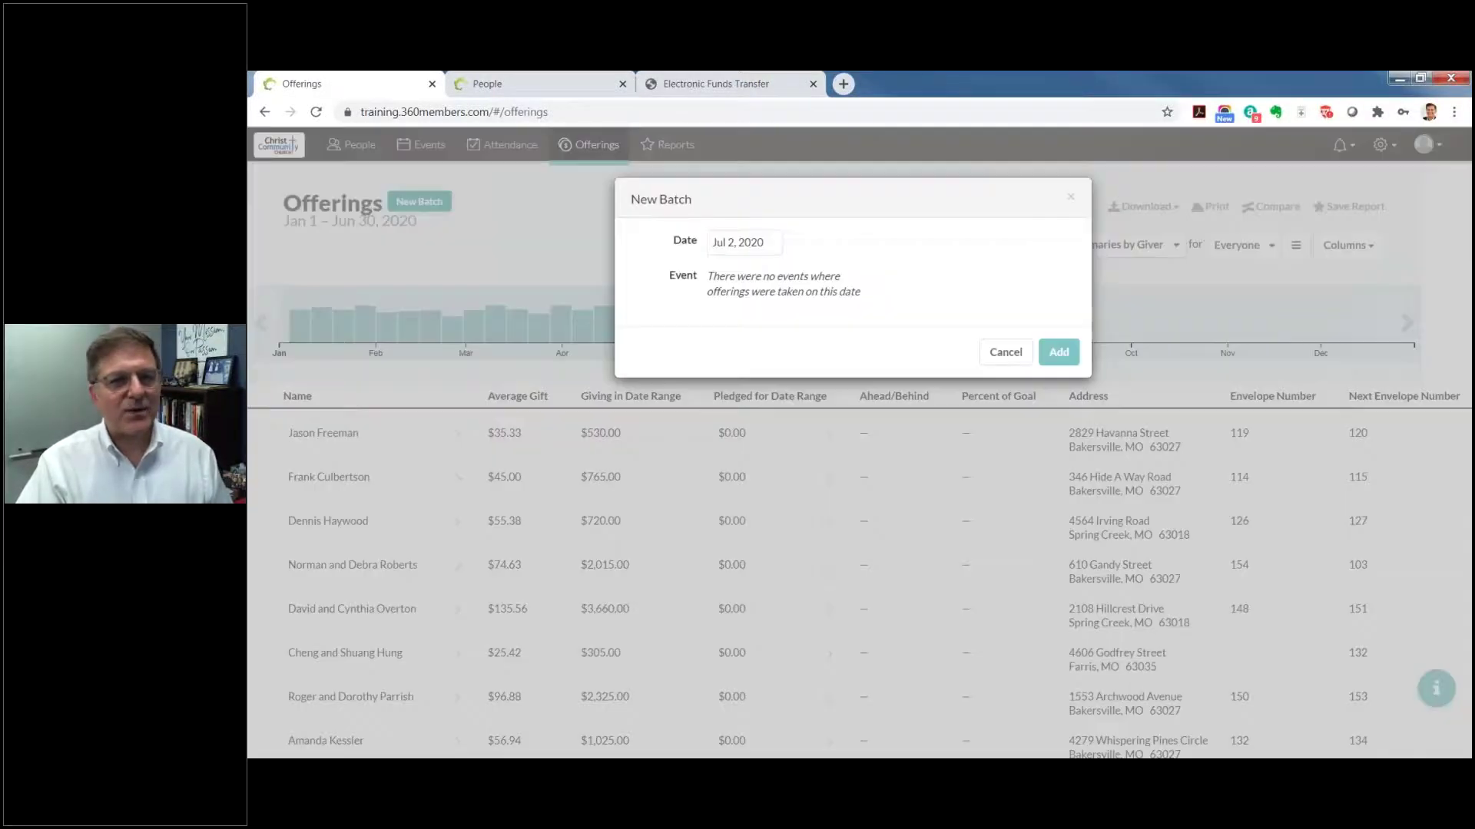
{"action": "left_click", "coordinate": [772, 247]}
{"action": "left_click", "coordinate": [719, 273]}
{"action": "left_click", "coordinate": [718, 339]}
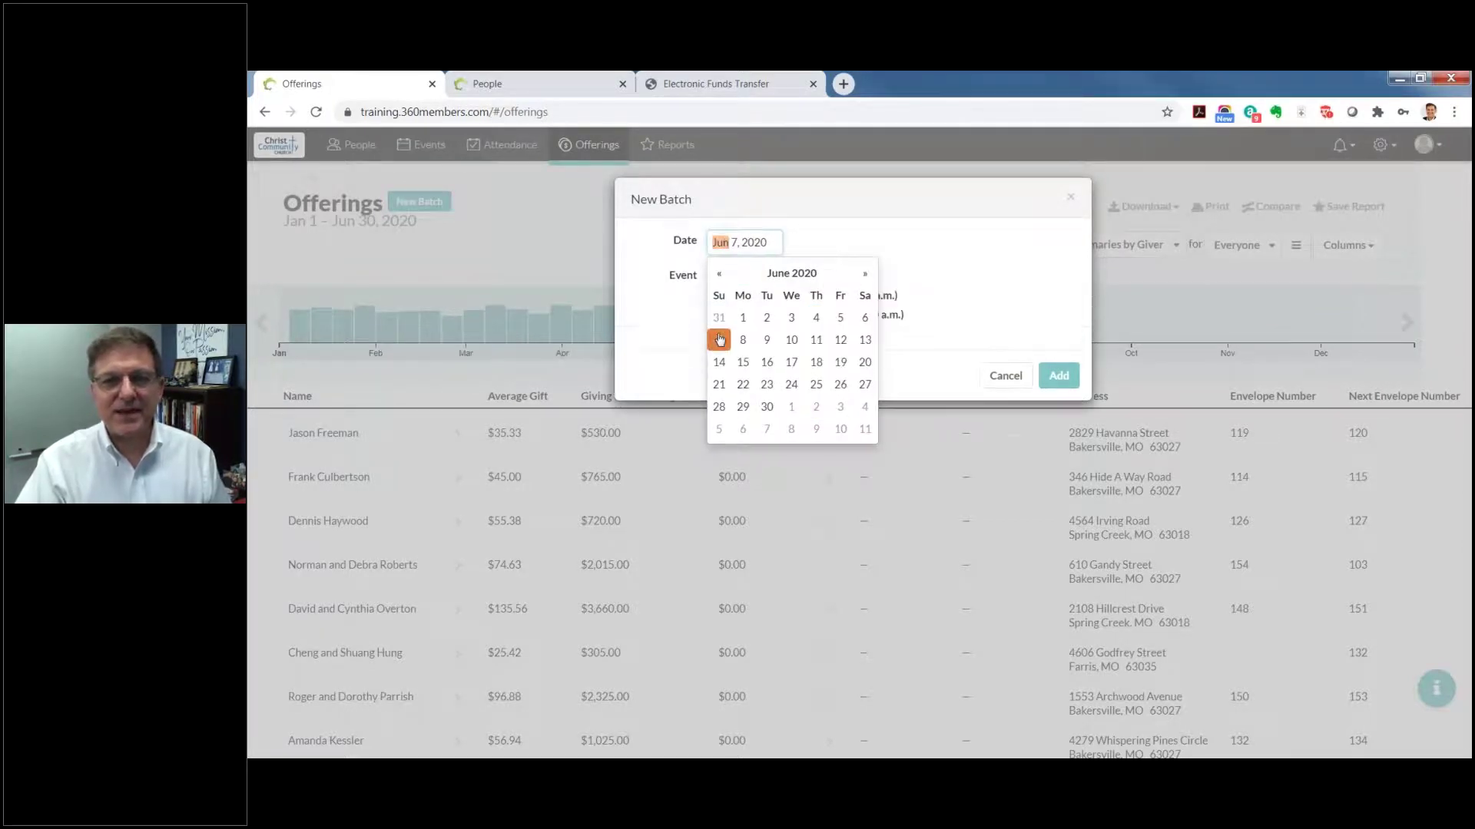
{"action": "left_click", "coordinate": [973, 305]}
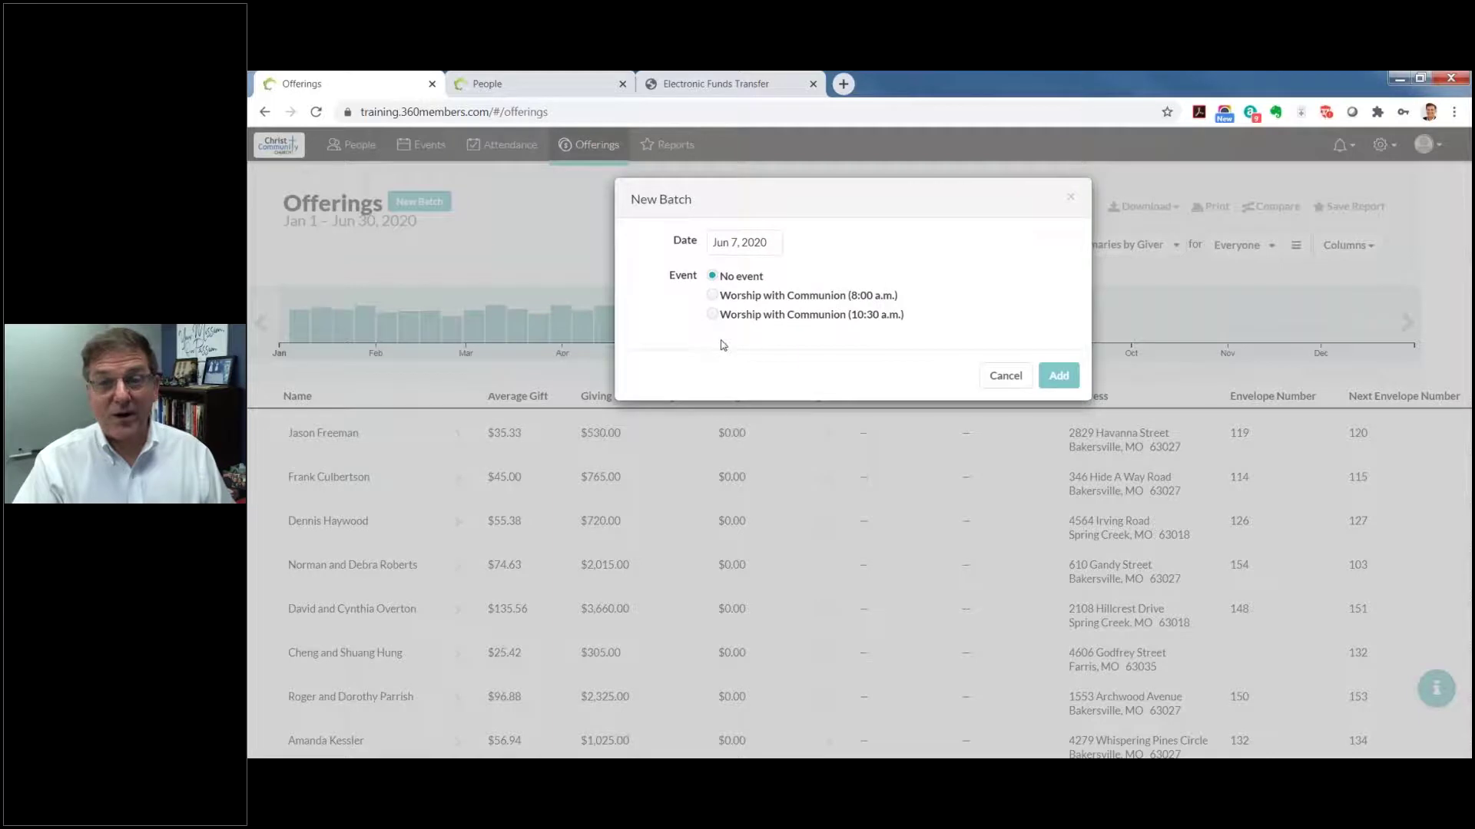
{"action": "left_click", "coordinate": [718, 315]}
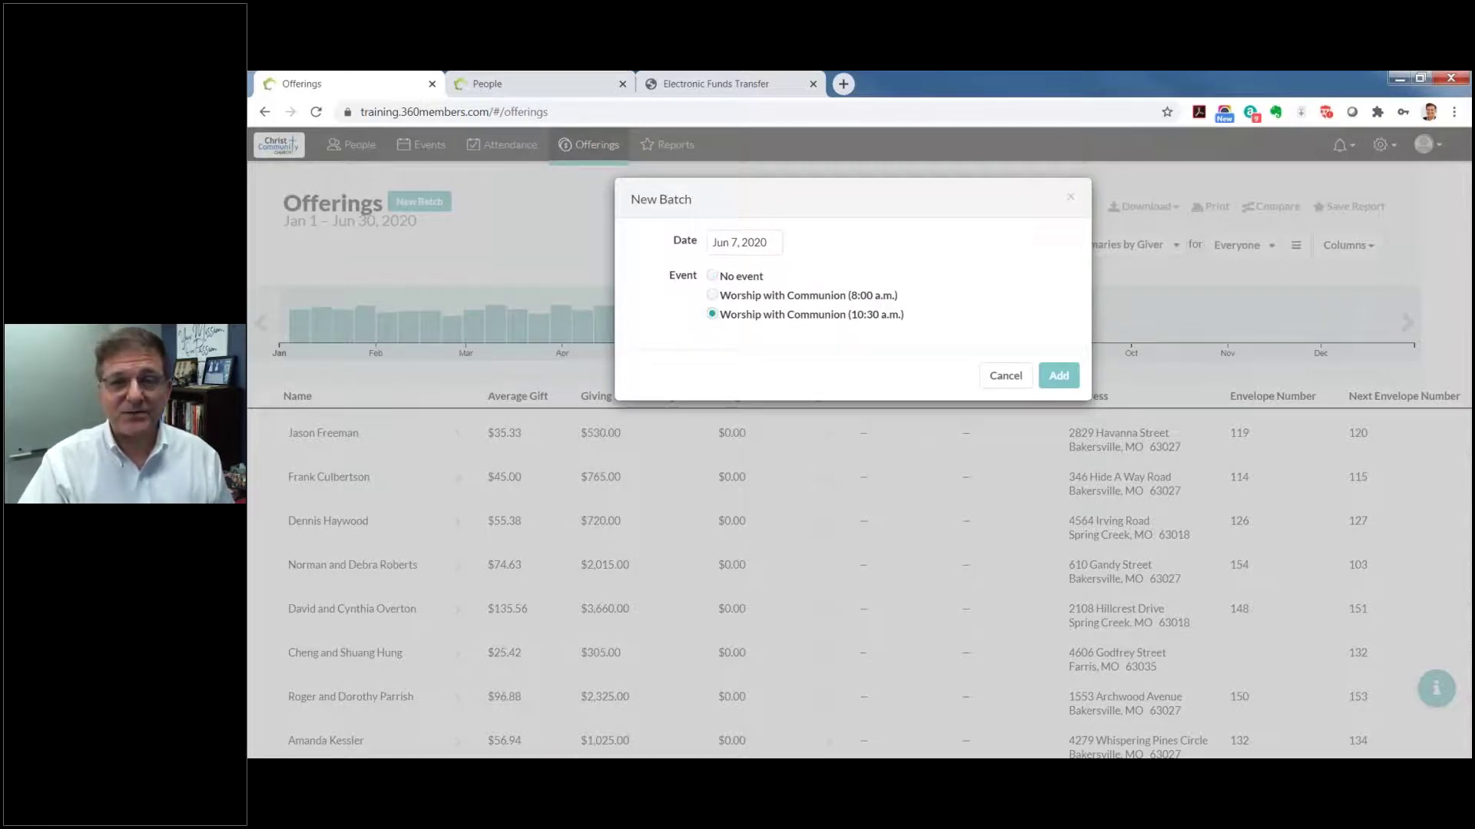
{"action": "left_click", "coordinate": [1058, 375]}
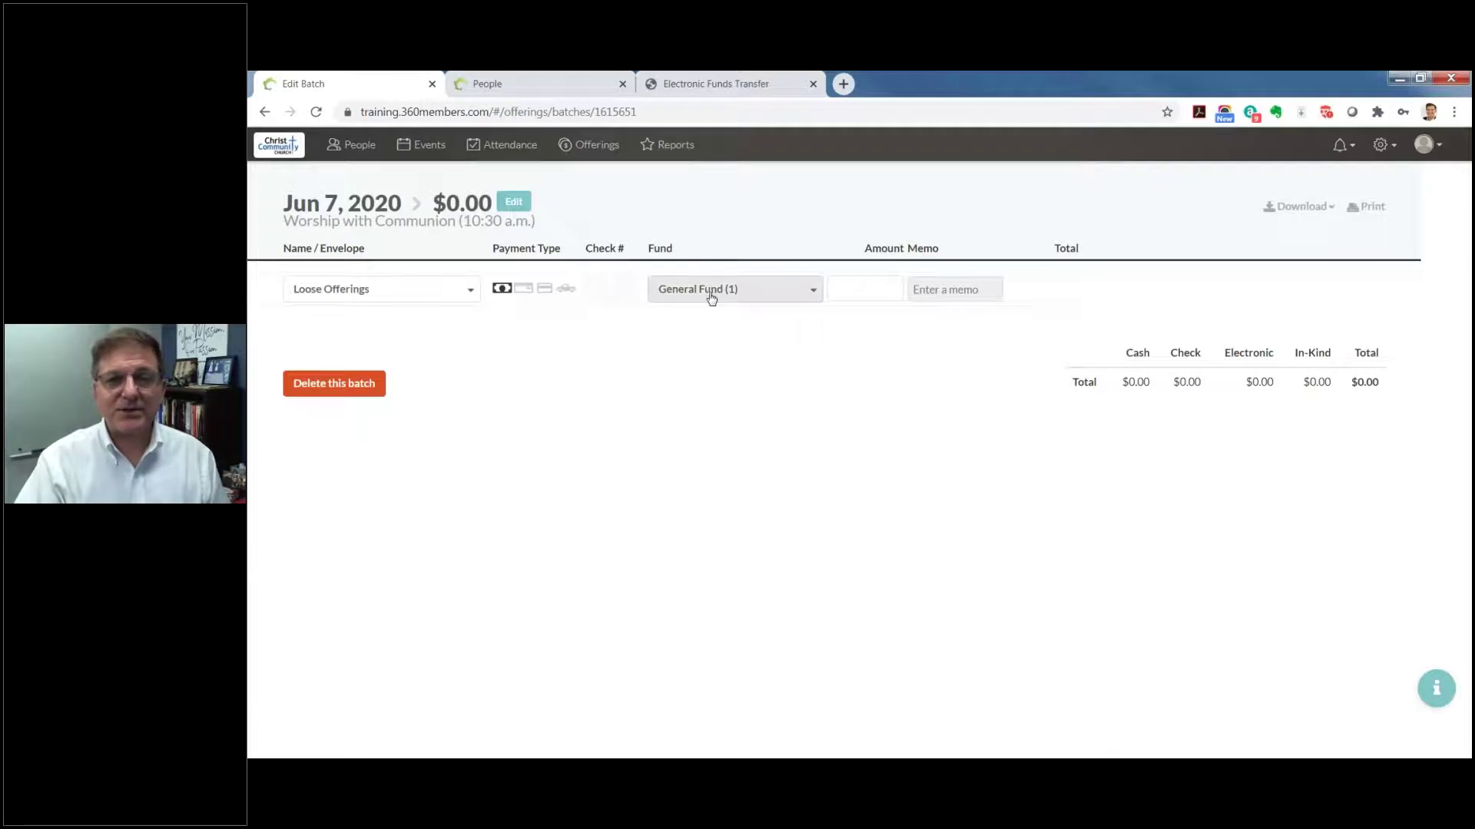
Step: Enter a $250 cash Loose Offerings gift
{"action": "left_click", "coordinate": [885, 293]}
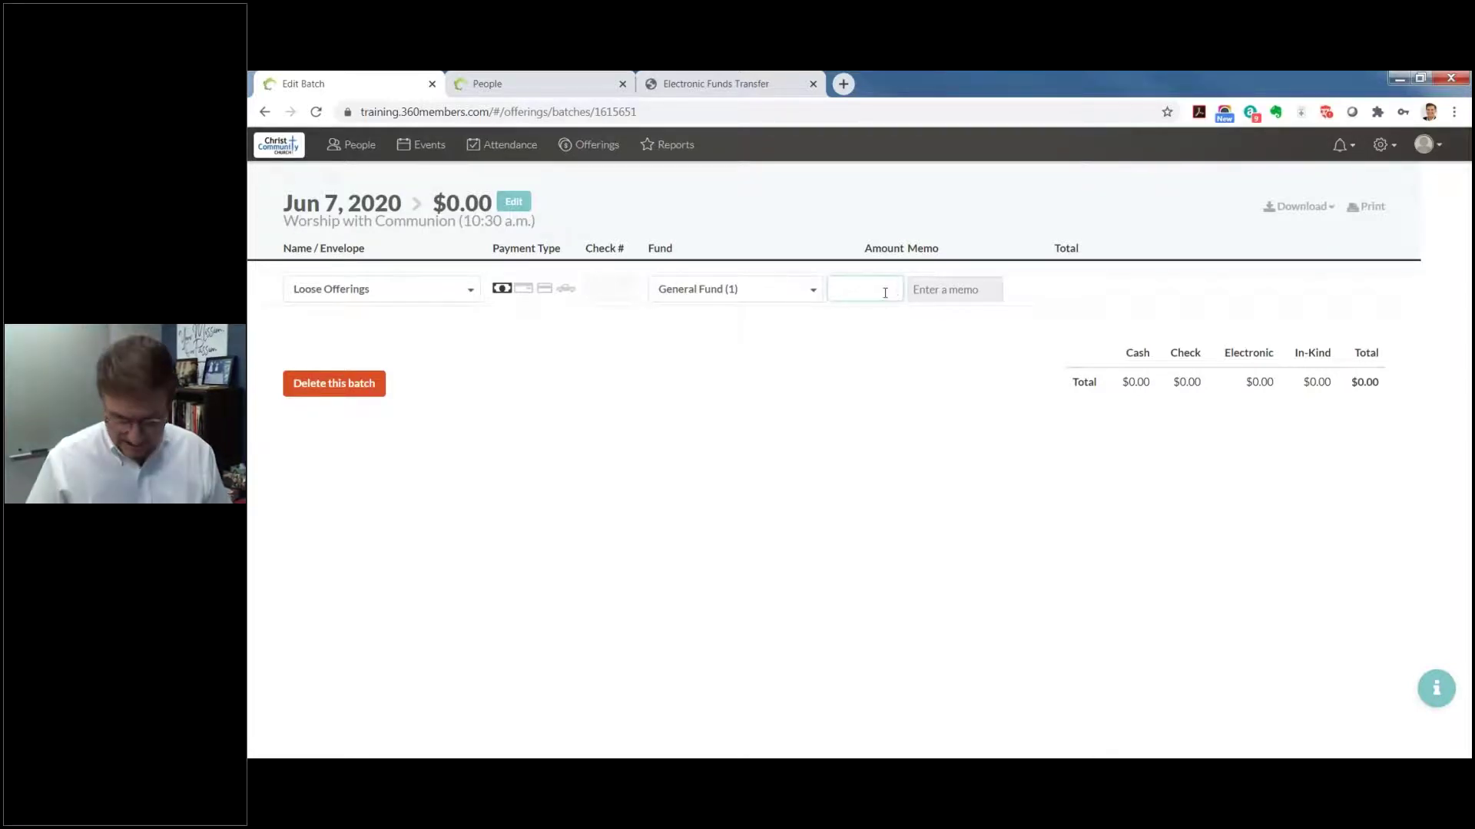
{"action": "type", "text": "250"}
{"action": "key", "text": "Return"}
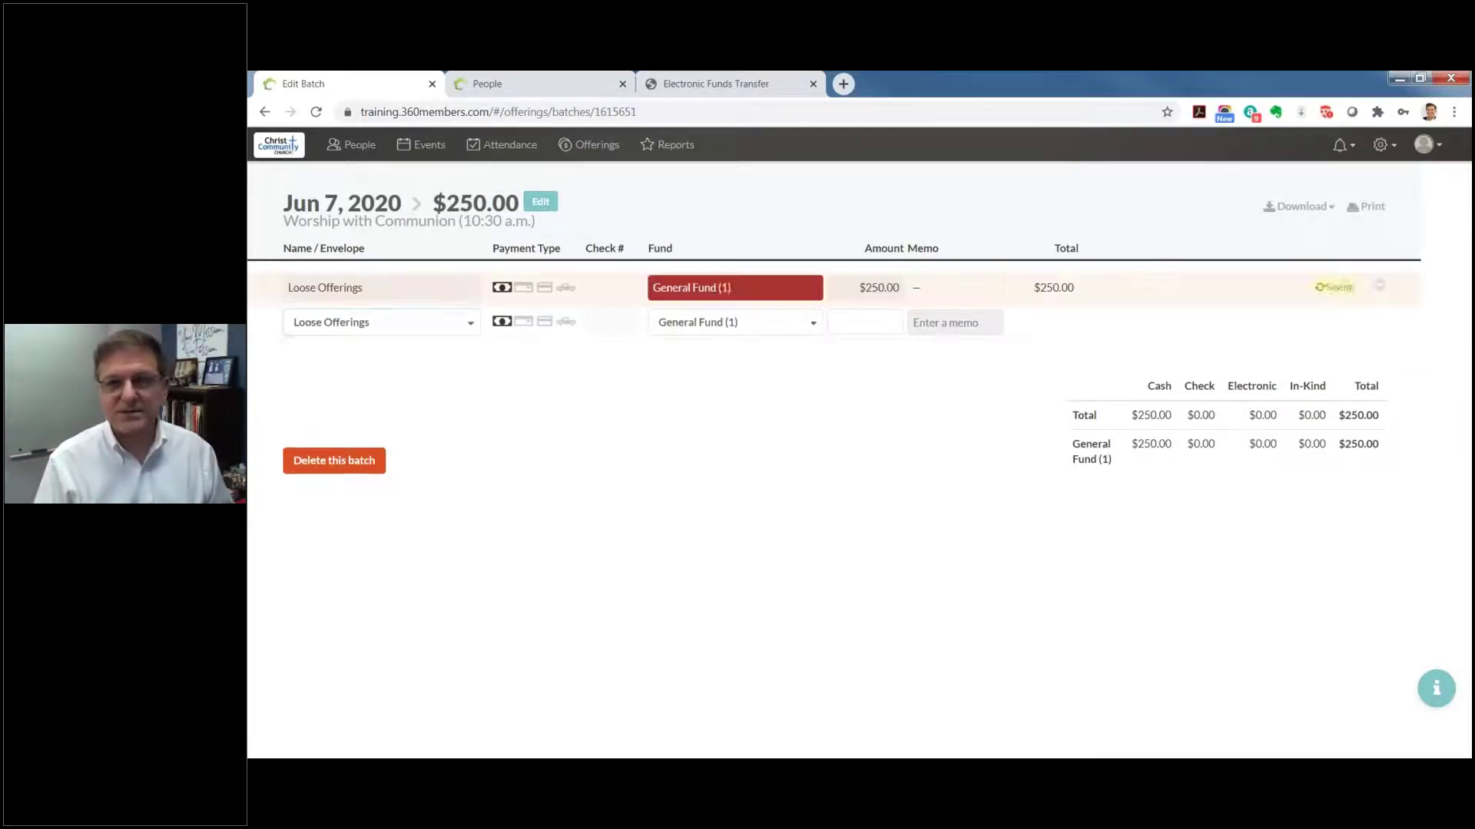
Step: Record a $150 check from a household and glance at the batch download options
{"action": "key", "text": "Down"}
{"action": "key", "text": "Down"}
{"action": "key", "text": "Down"}
{"action": "key", "text": "Down"}
{"action": "key", "text": "Down"}
{"action": "key", "text": "Down"}
{"action": "key", "text": "Down"}
{"action": "key", "text": "Down"}
{"action": "key", "text": "Down"}
{"action": "key", "text": "Down"}
{"action": "key", "text": "Down"}
{"action": "key", "text": "Down"}
{"action": "key", "text": "Down"}
{"action": "key", "text": "Down"}
{"action": "key", "text": "Down"}
{"action": "key", "text": "Down"}
{"action": "key", "text": "Down"}
{"action": "key", "text": "Down"}
{"action": "key", "text": "Down"}
{"action": "key", "text": "Down"}
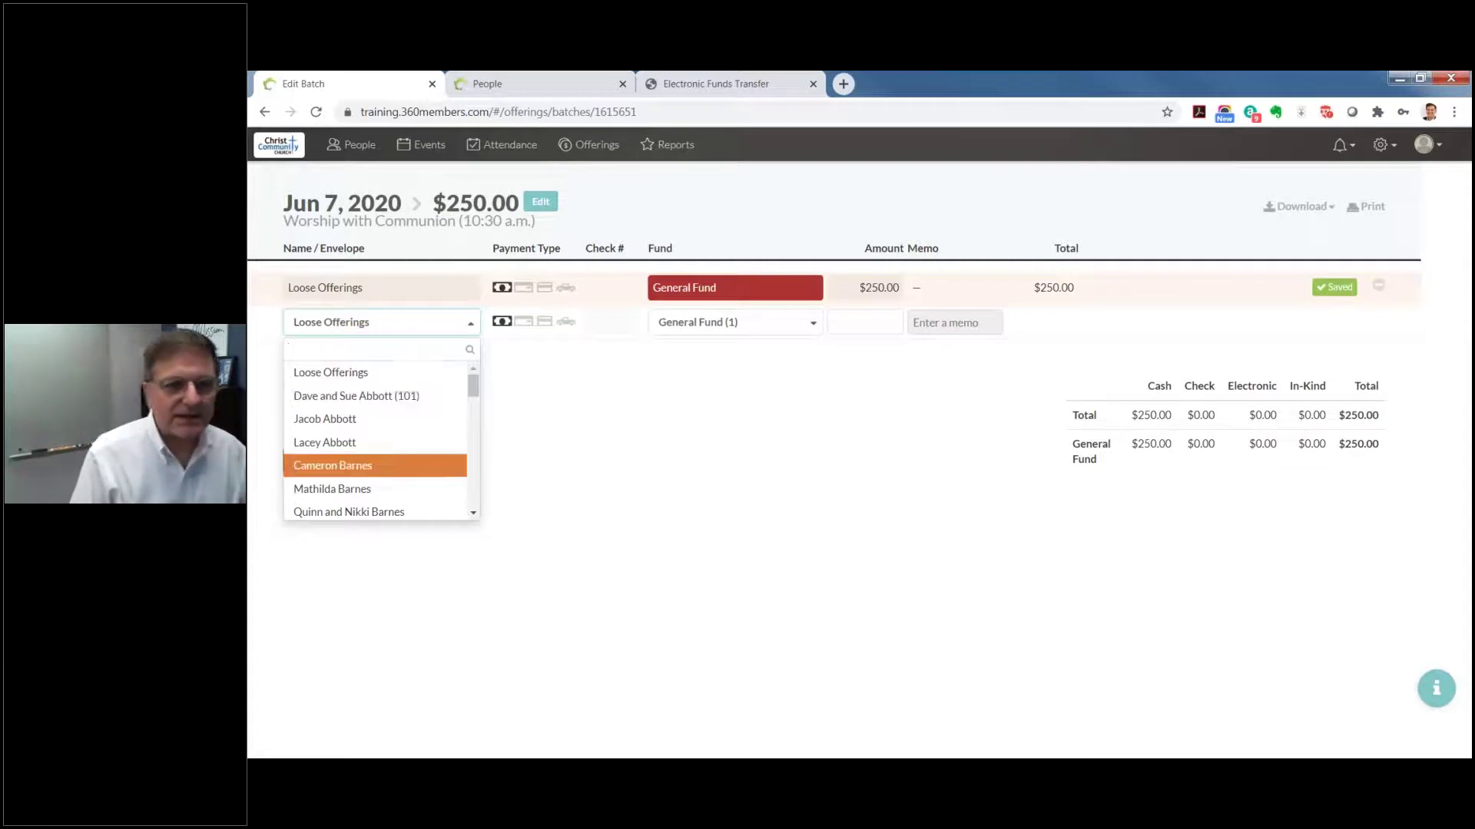
{"action": "key", "text": "Down"}
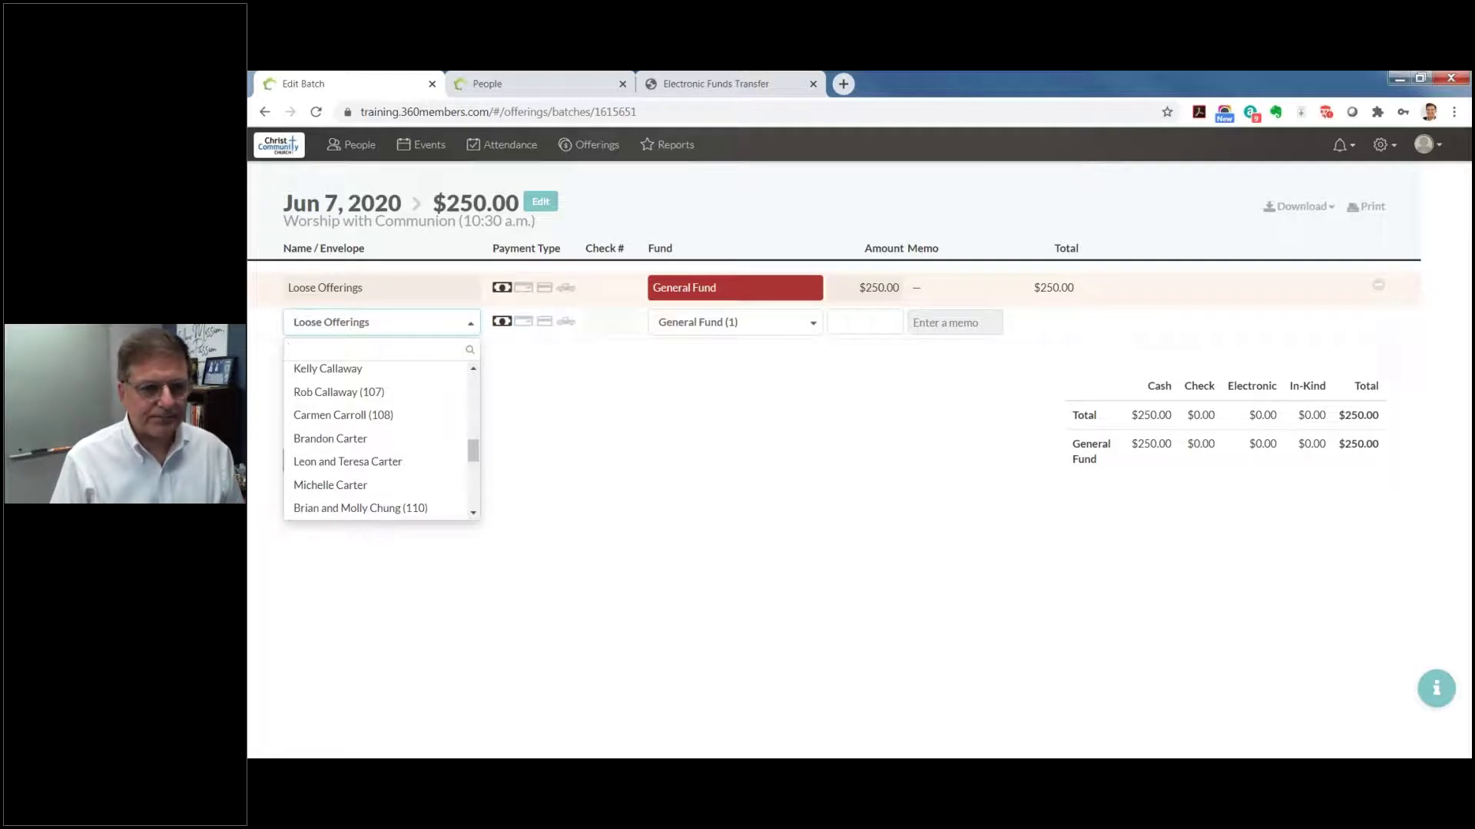
{"action": "left_click", "coordinate": [346, 508]}
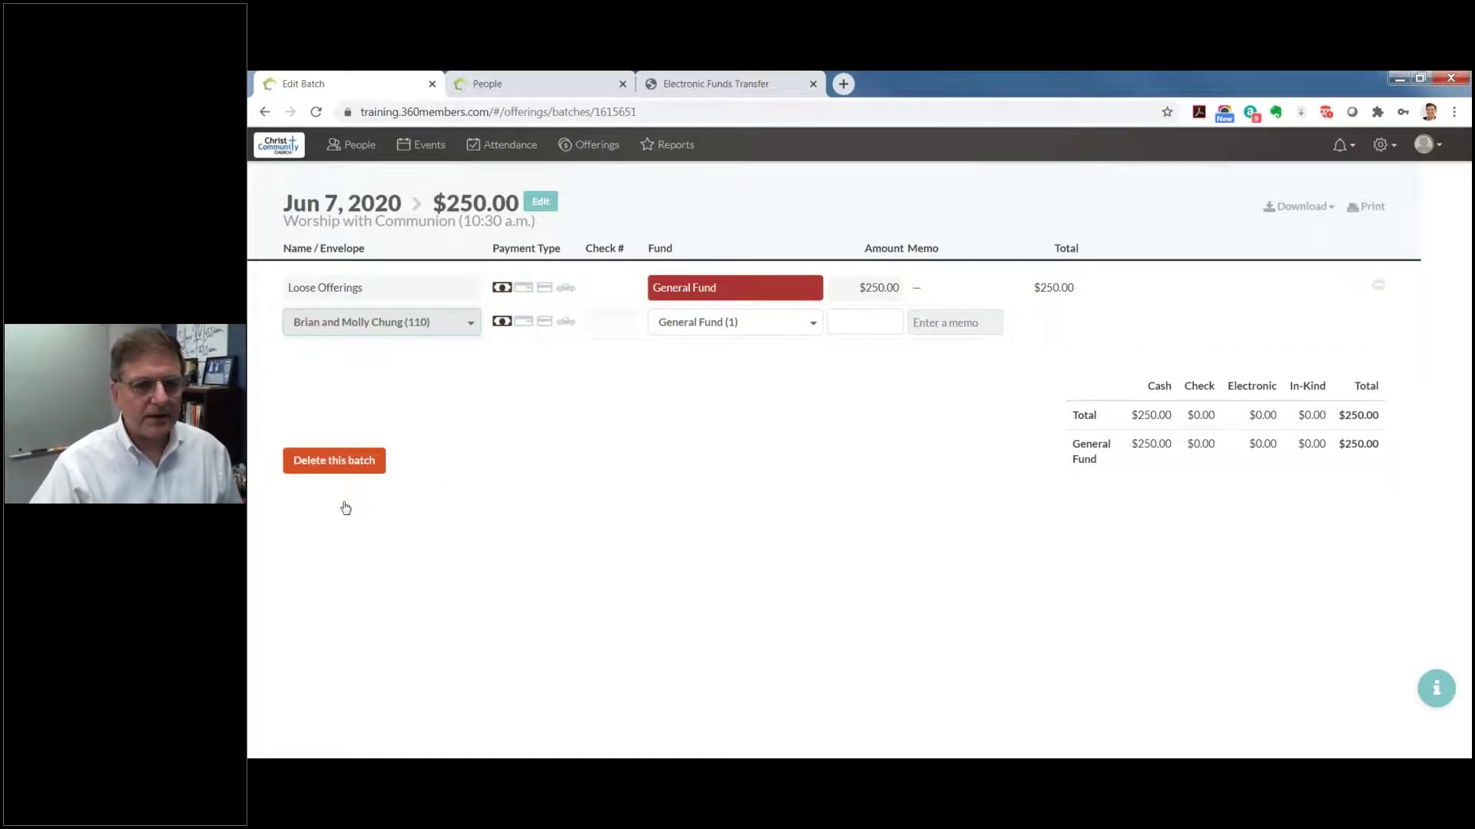
{"action": "left_click", "coordinate": [522, 322]}
{"action": "left_click", "coordinate": [877, 323]}
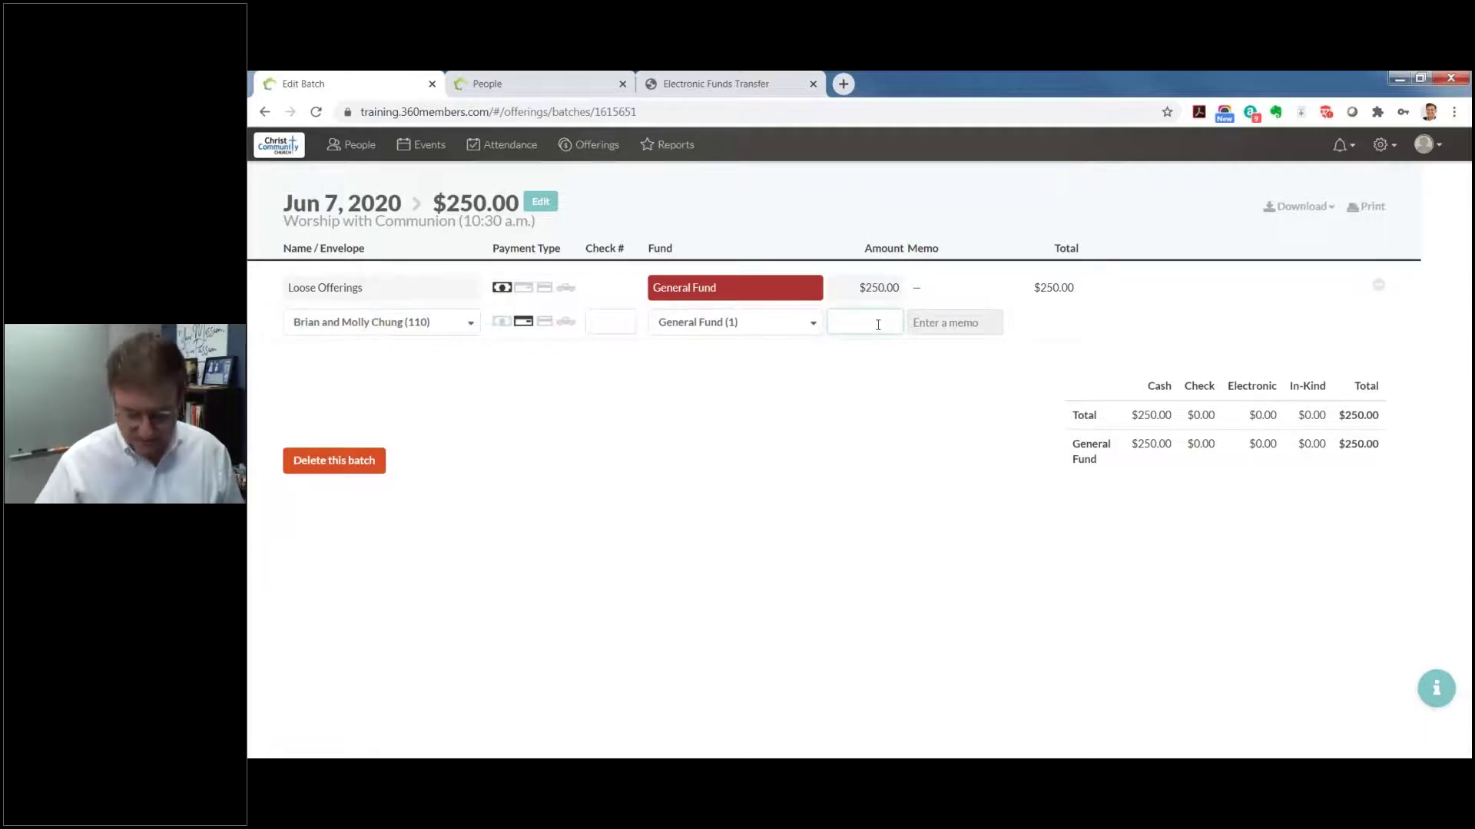
{"action": "type", "text": "150"}
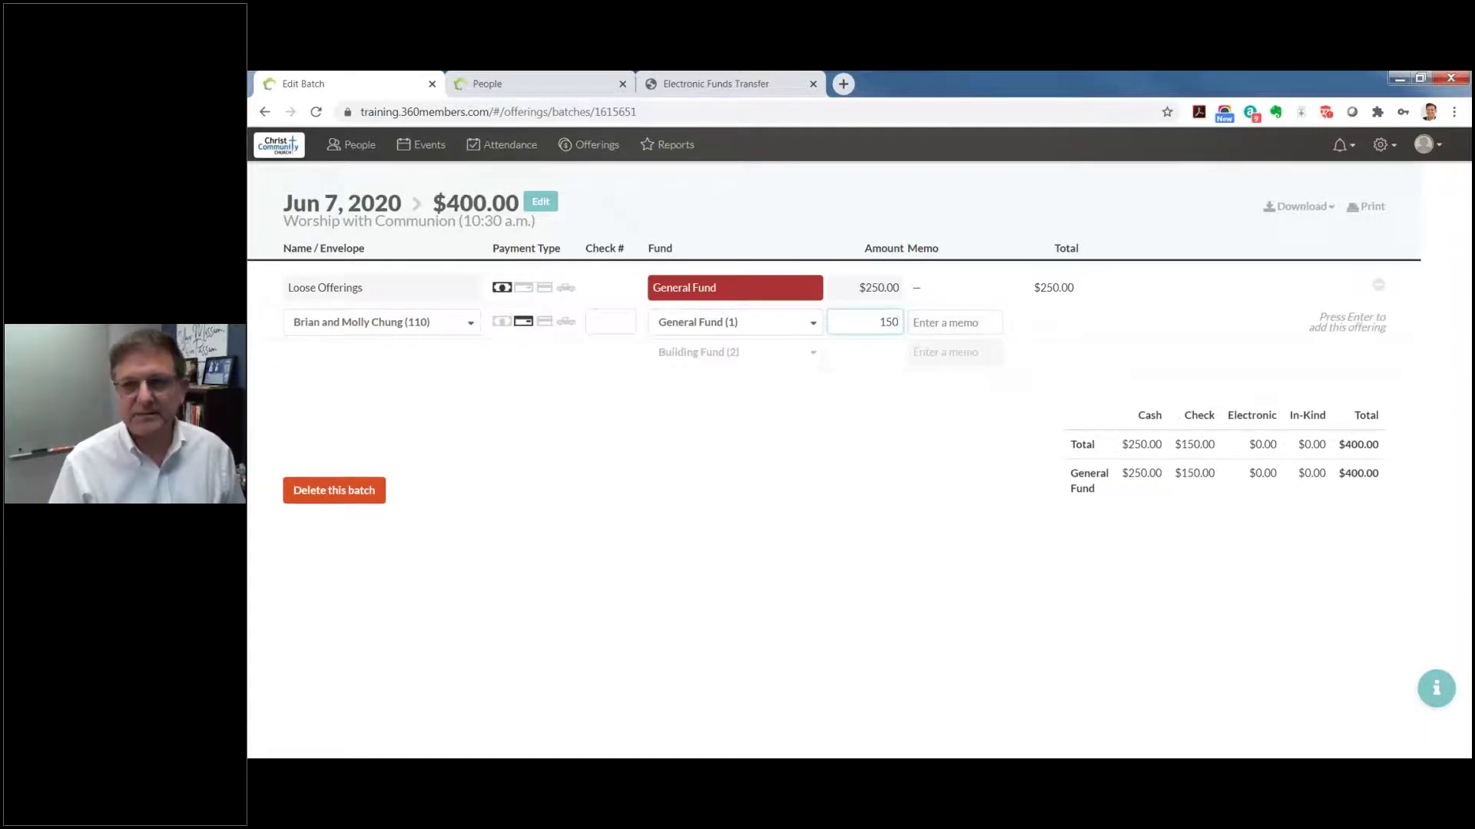
{"action": "key", "text": "Return"}
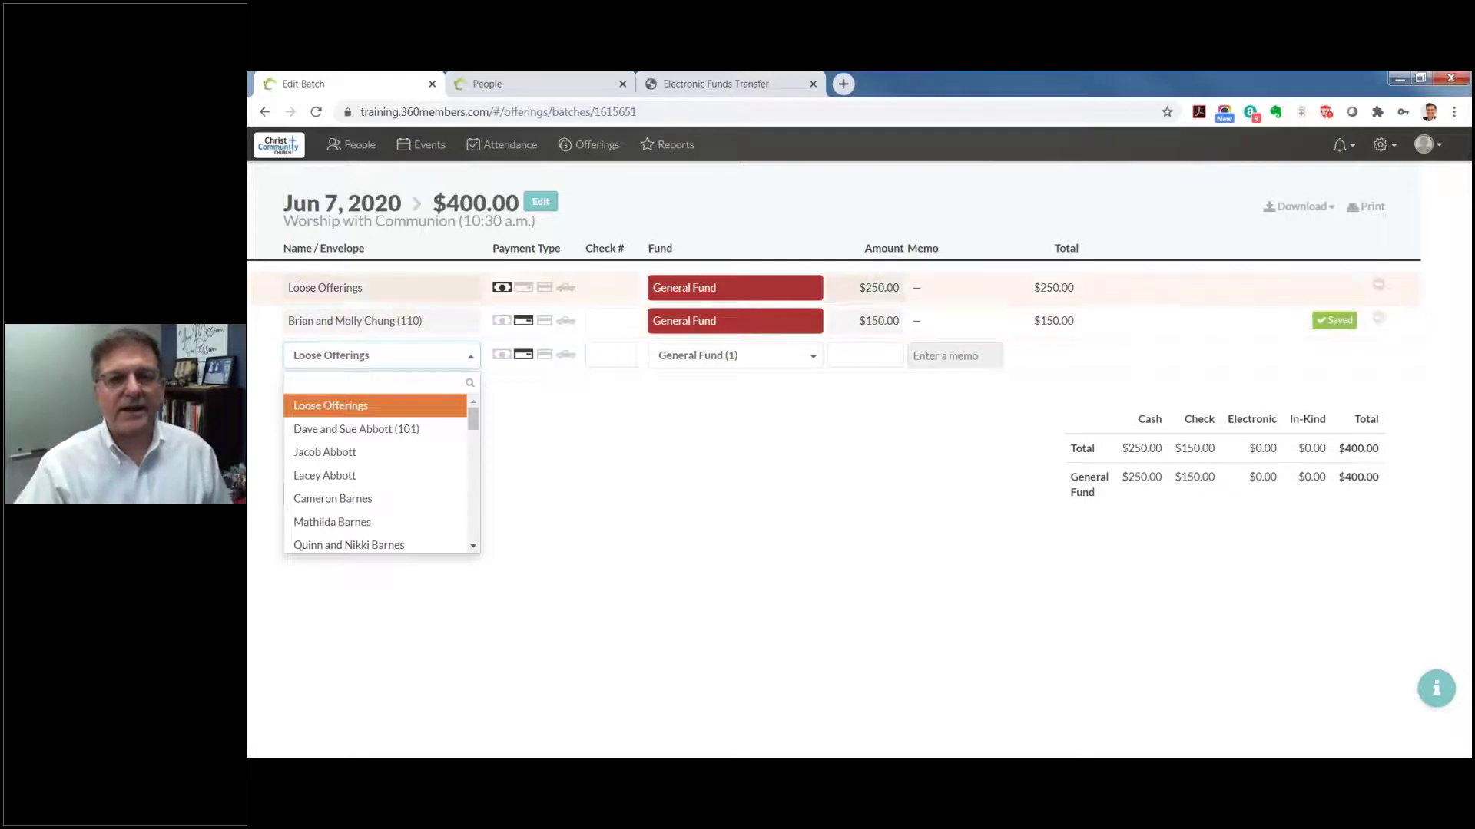
{"action": "left_click", "coordinate": [1310, 208]}
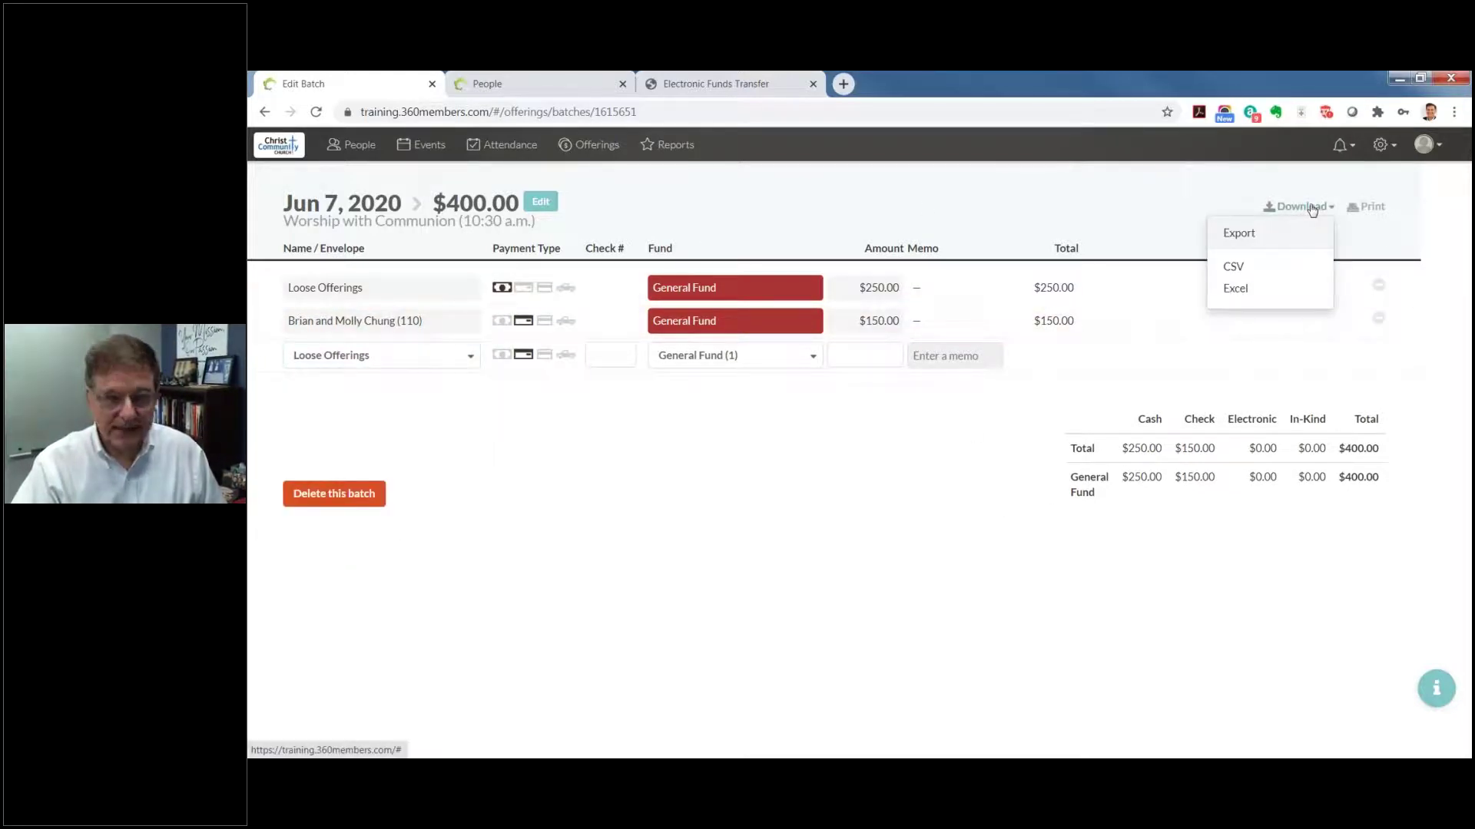
{"action": "left_click", "coordinate": [1025, 192]}
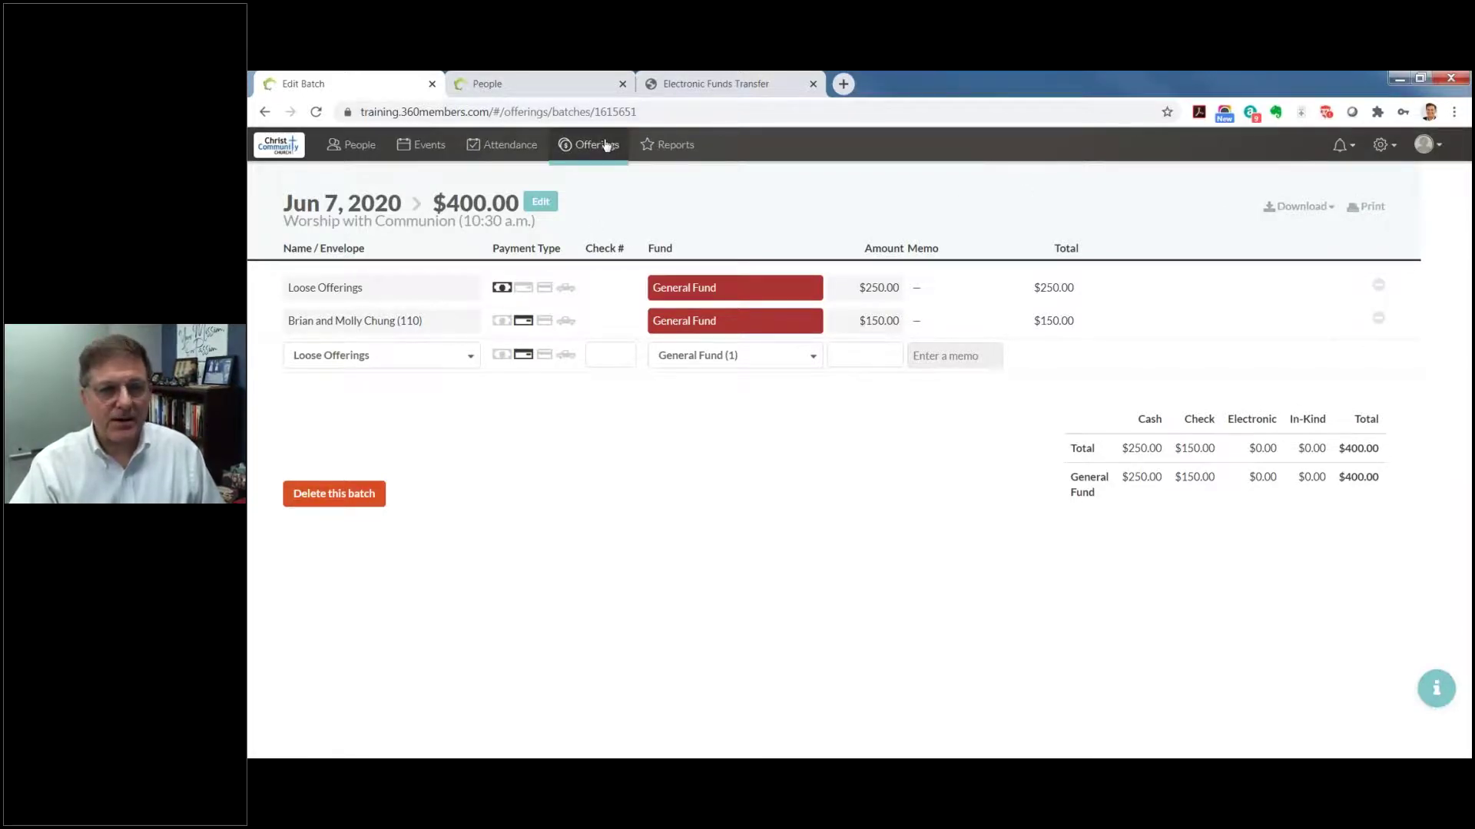
Step: Return to Offerings, then switch to the People Individuals list
{"action": "left_click", "coordinate": [606, 145]}
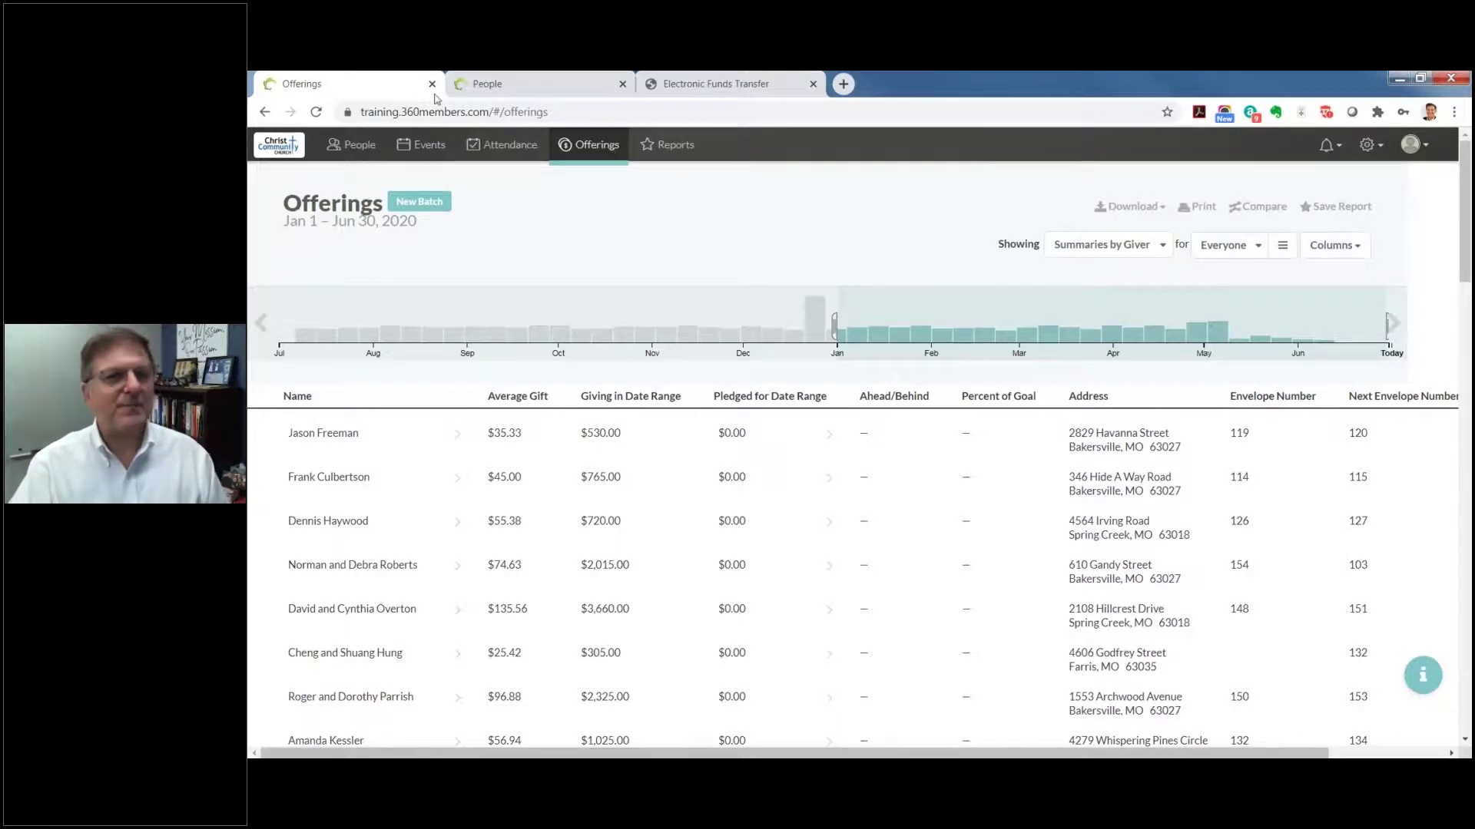
{"action": "left_click", "coordinate": [359, 146]}
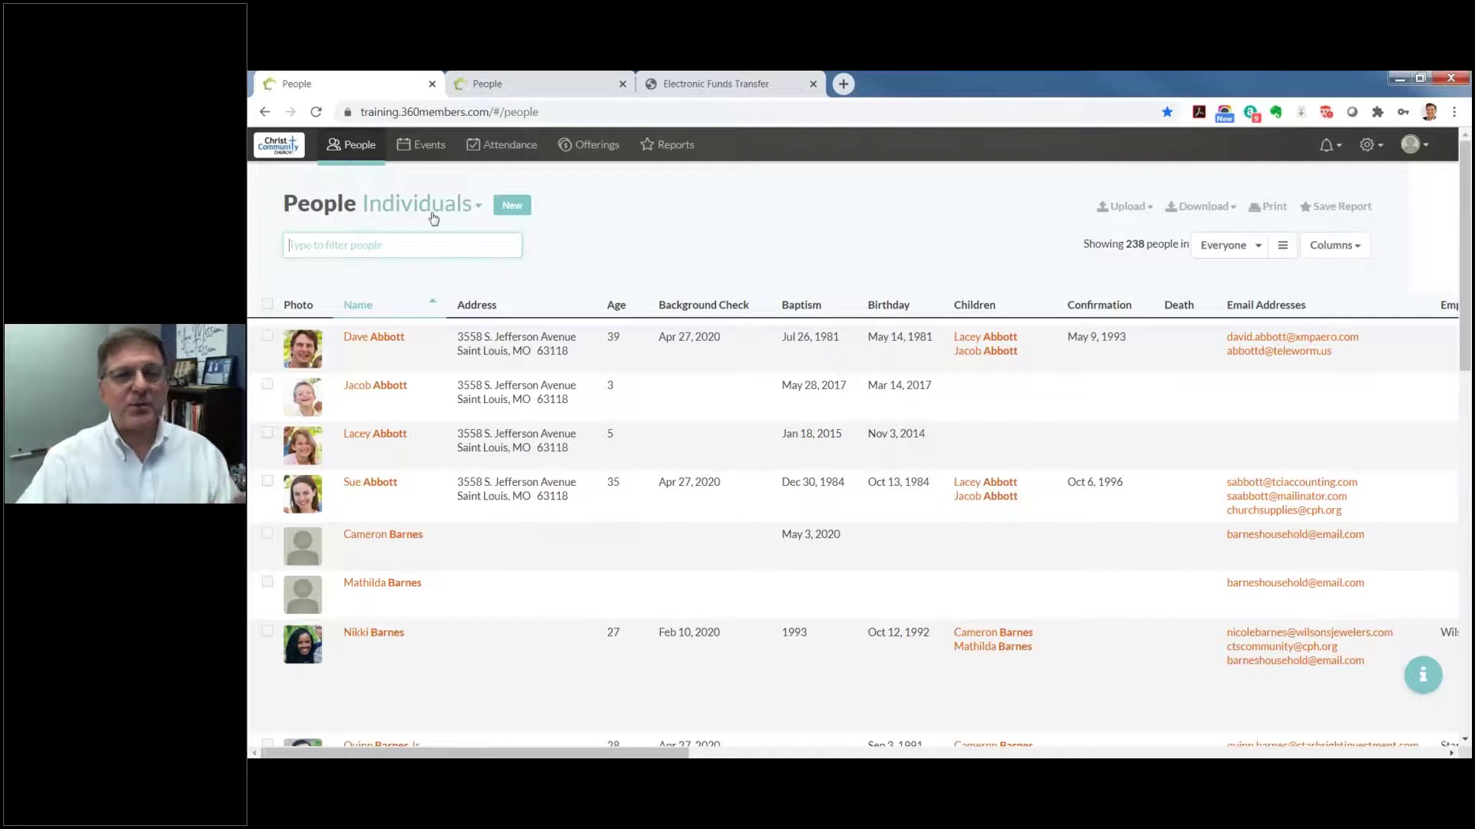
Step: Check the people view types, then bring up a blank New Person form
{"action": "left_click", "coordinate": [470, 207]}
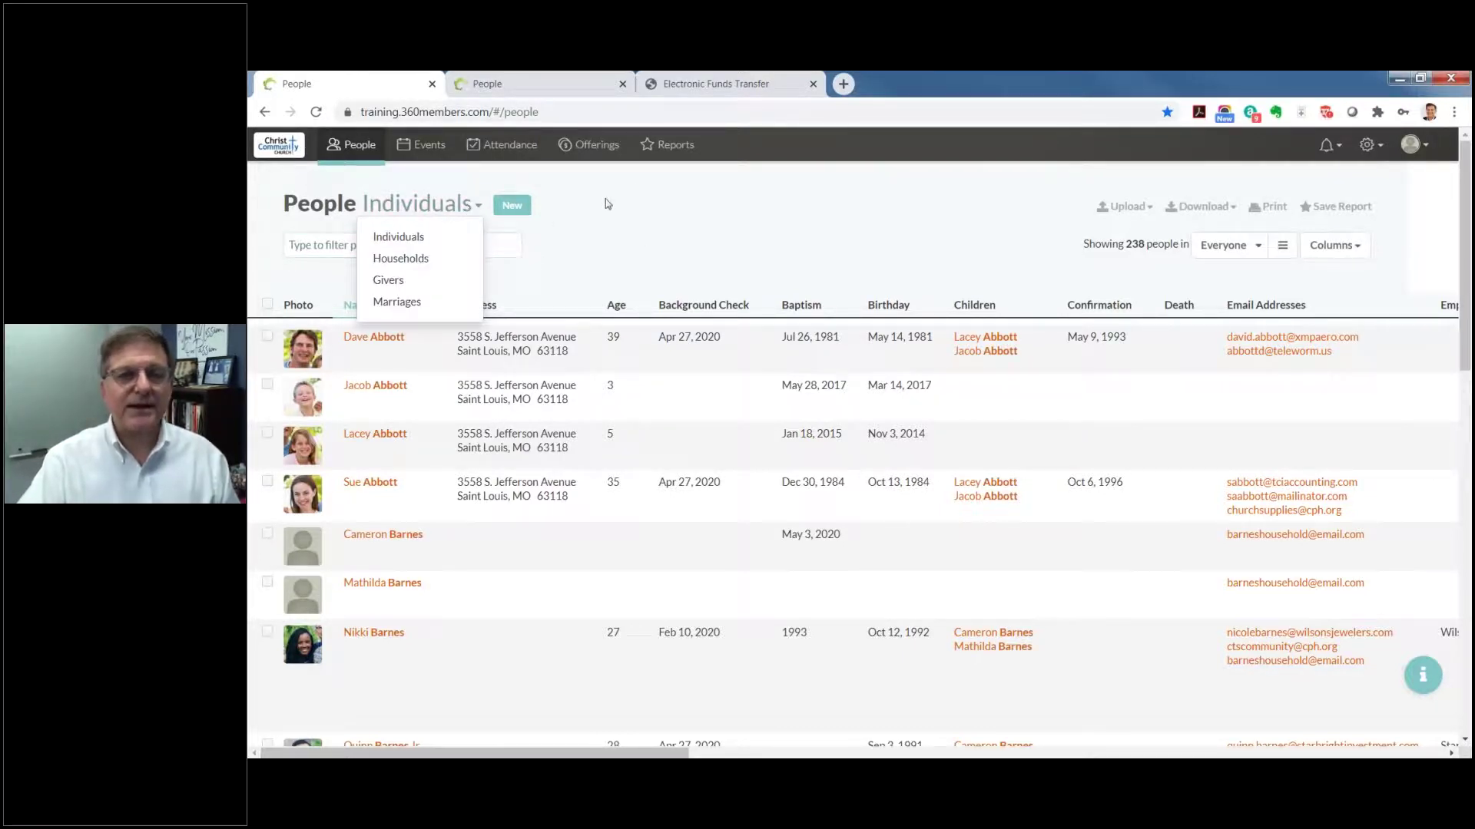
{"action": "left_click", "coordinate": [638, 192]}
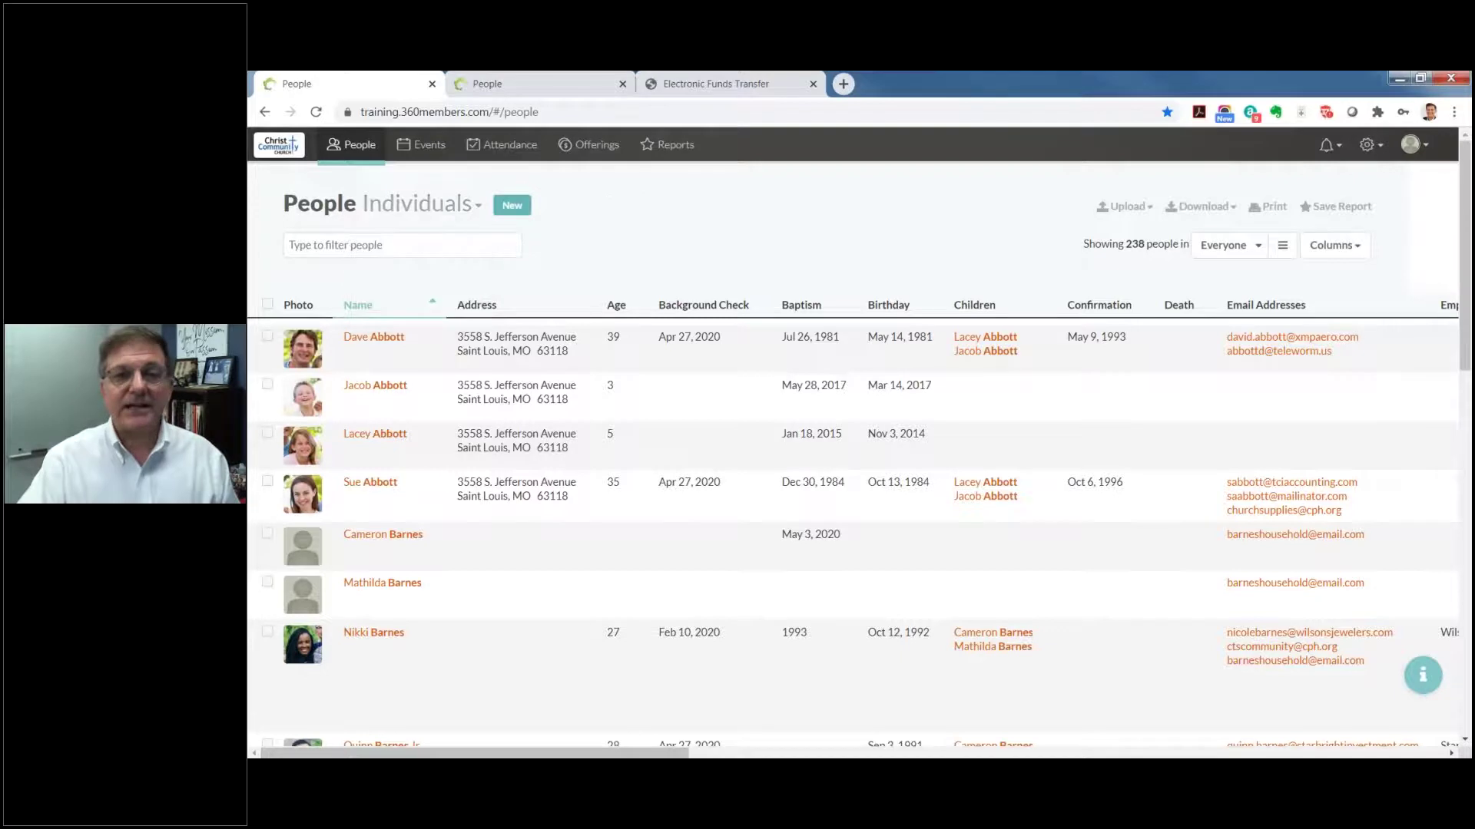
{"action": "left_click", "coordinate": [512, 205]}
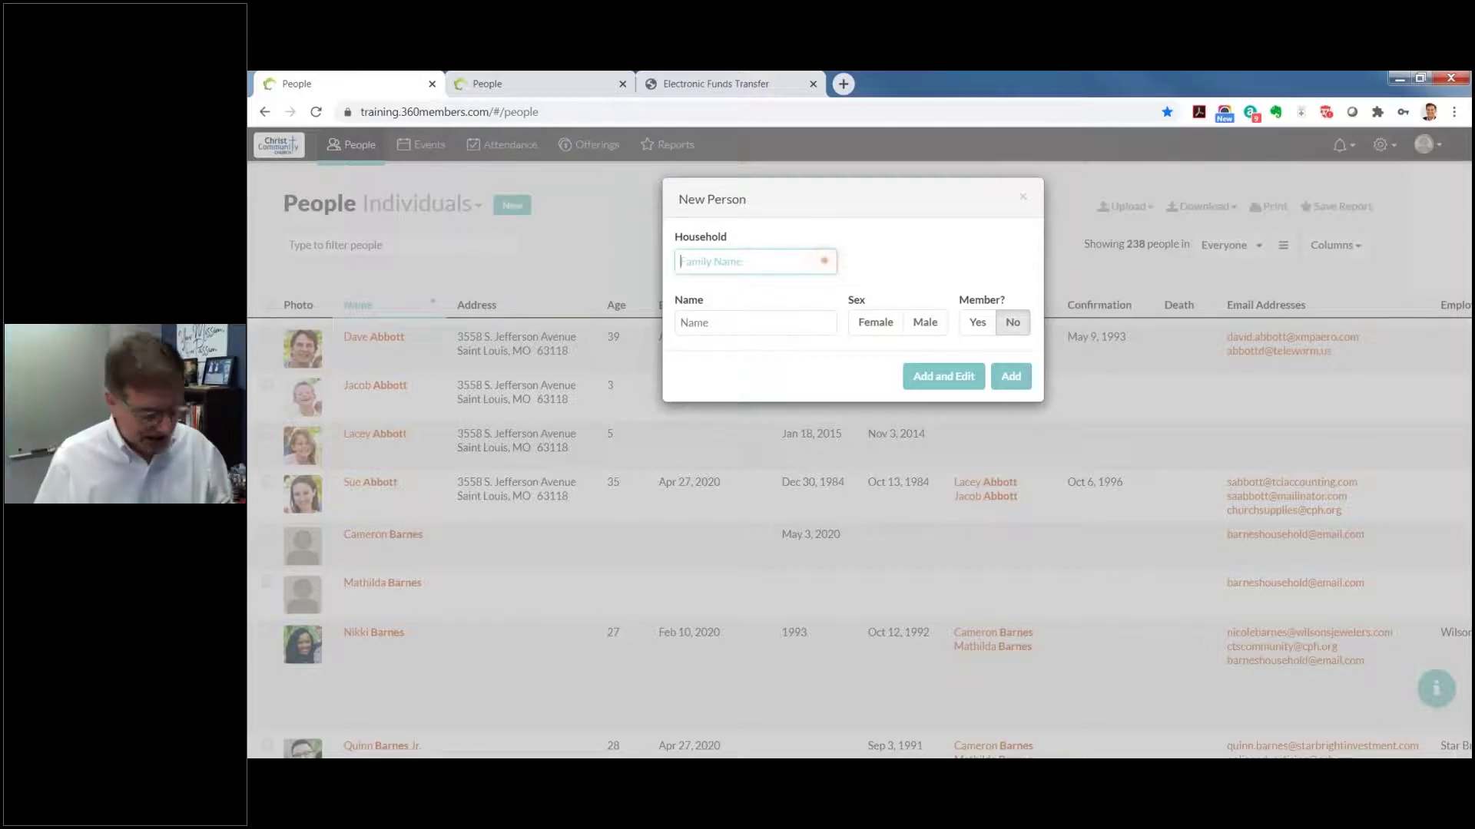
Step: Enter the family's surname as the new household name, correcting the capitalisation
{"action": "type", "text": "gATES"}
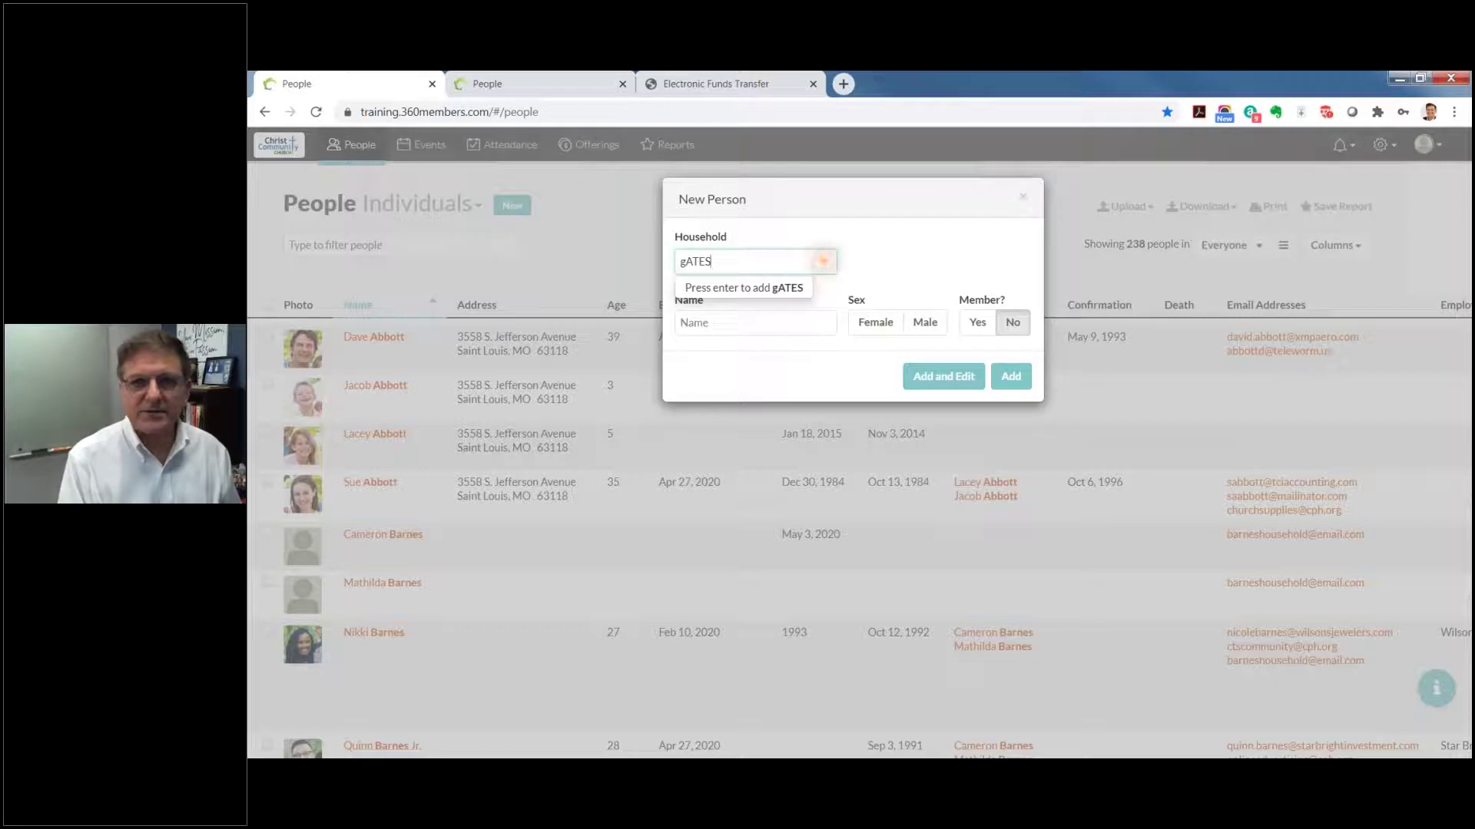
{"action": "key", "text": "BackSpace"}
{"action": "key", "text": "BackSpace"}
{"action": "key", "text": "BackSpace"}
{"action": "key", "text": "BackSpace"}
{"action": "key", "text": "BackSpace"}
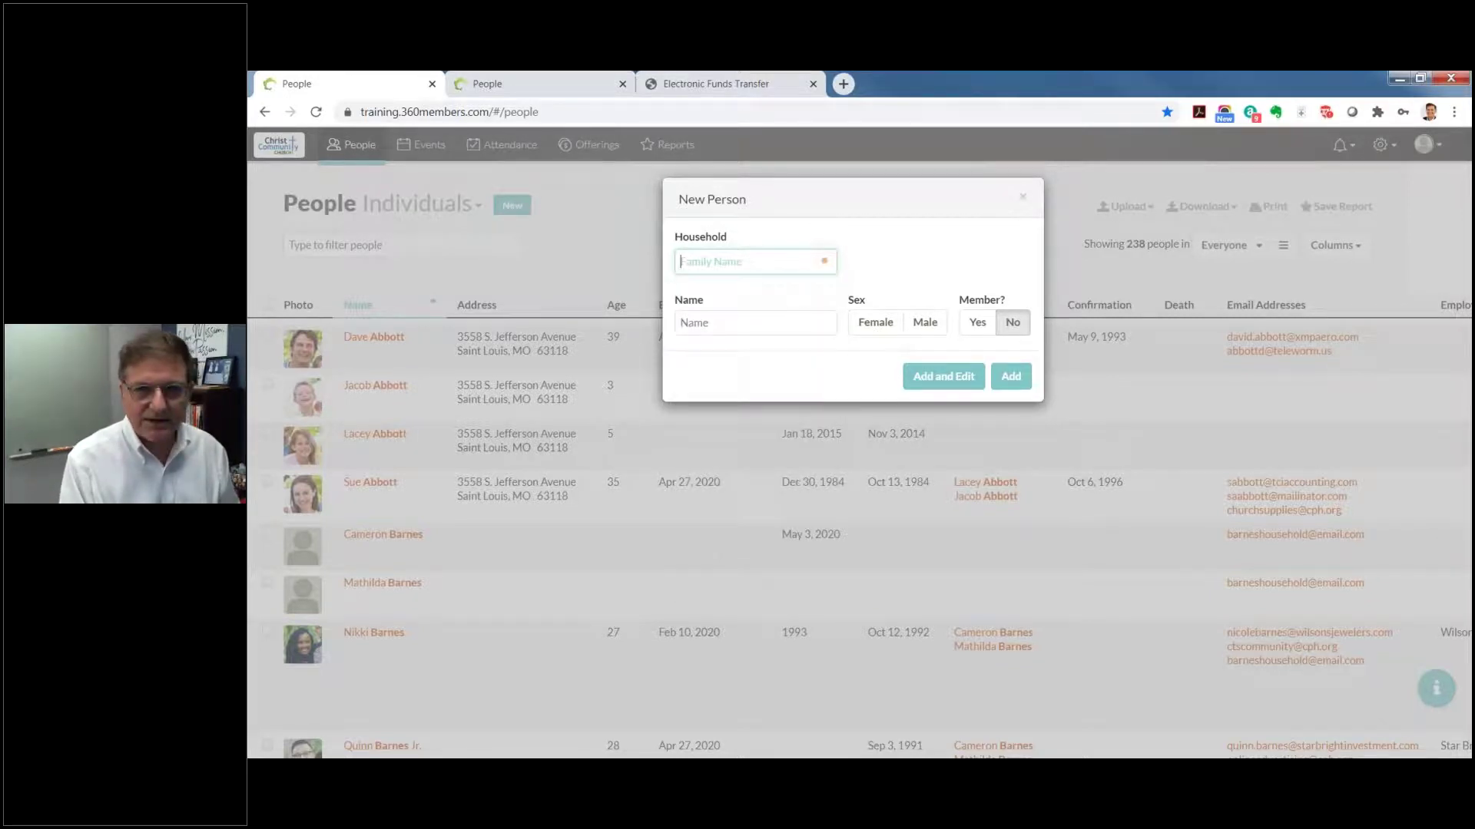
{"action": "type", "text": "g"}
{"action": "key", "text": "BackSpace"}
{"action": "type", "text": "Gates"}
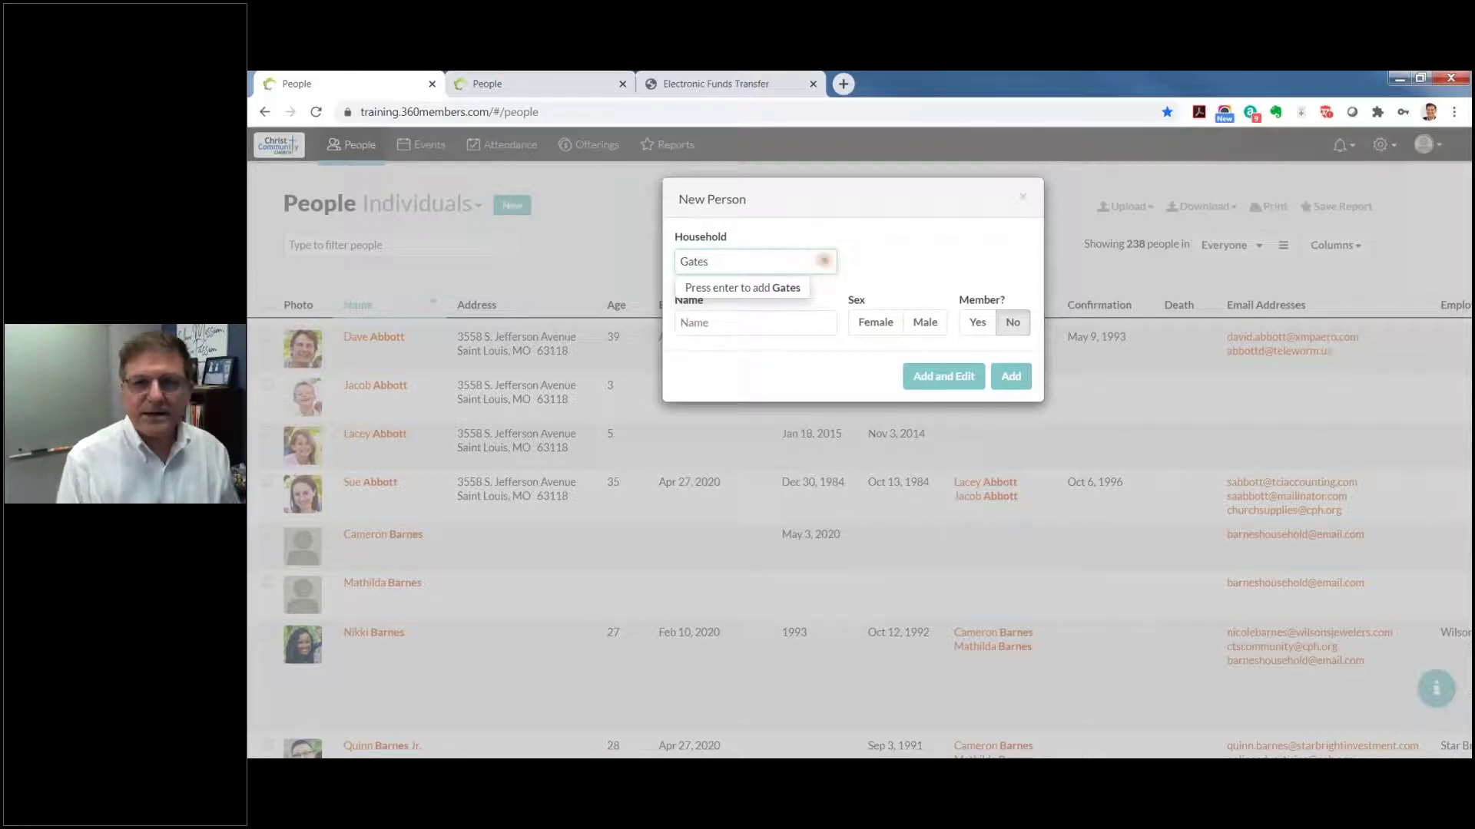
{"action": "key", "text": "Return"}
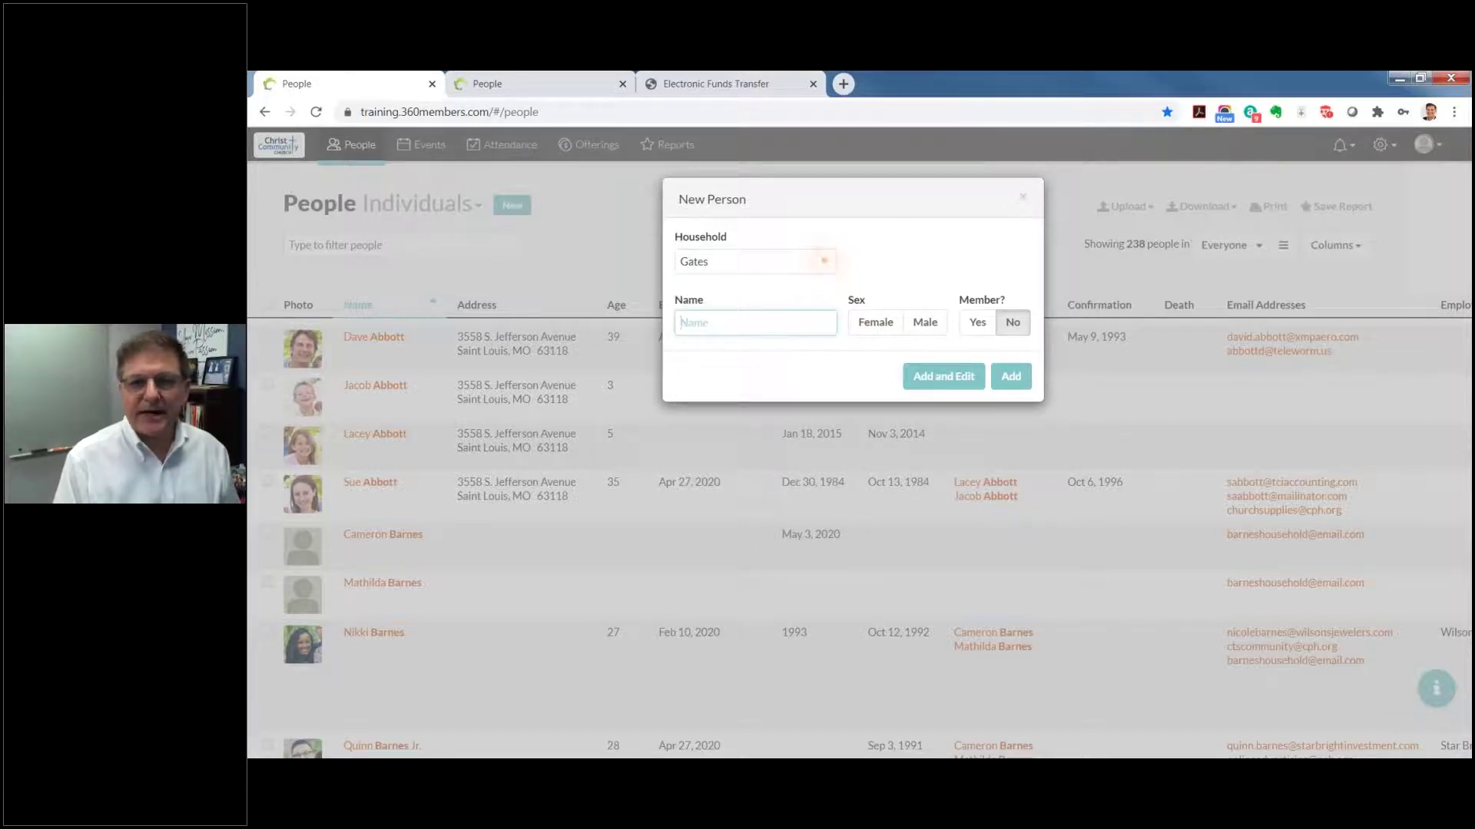
Step: Enter the person's first name, set sex to male and Member to Yes, then Add and Edit
{"action": "type", "text": "William"}
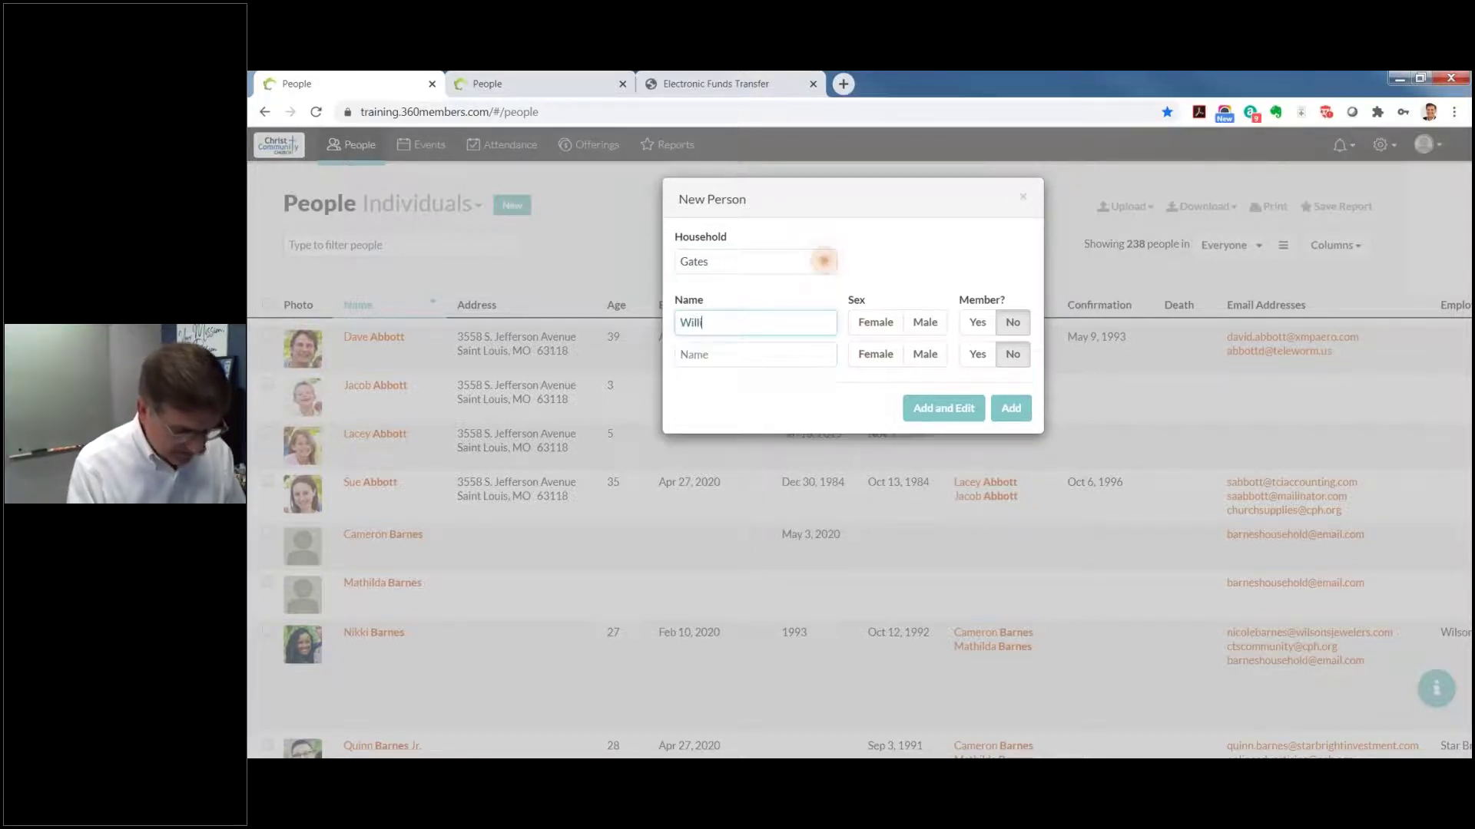
{"action": "left_click", "coordinate": [875, 322]}
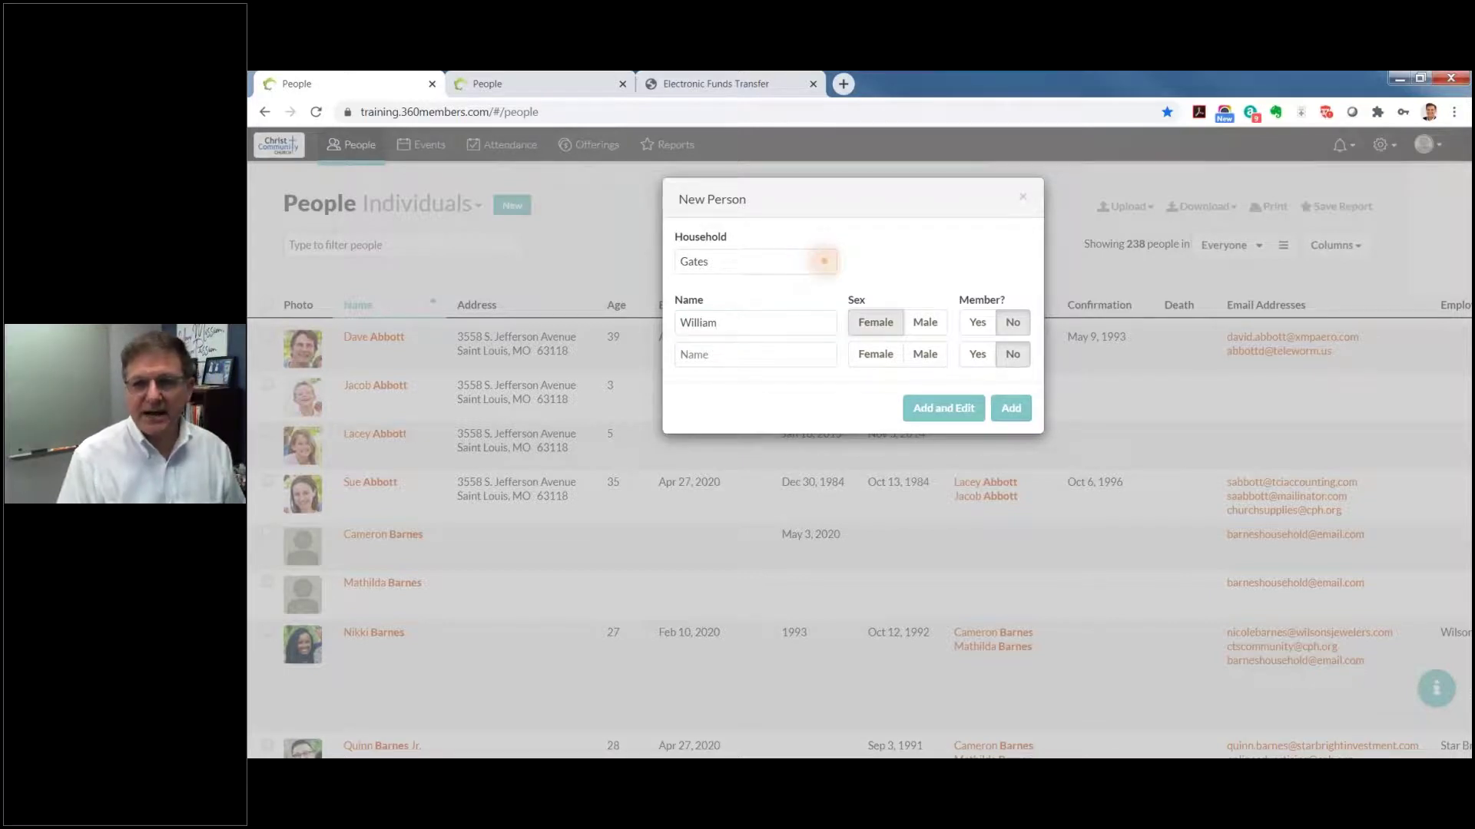
{"action": "left_click", "coordinate": [925, 323]}
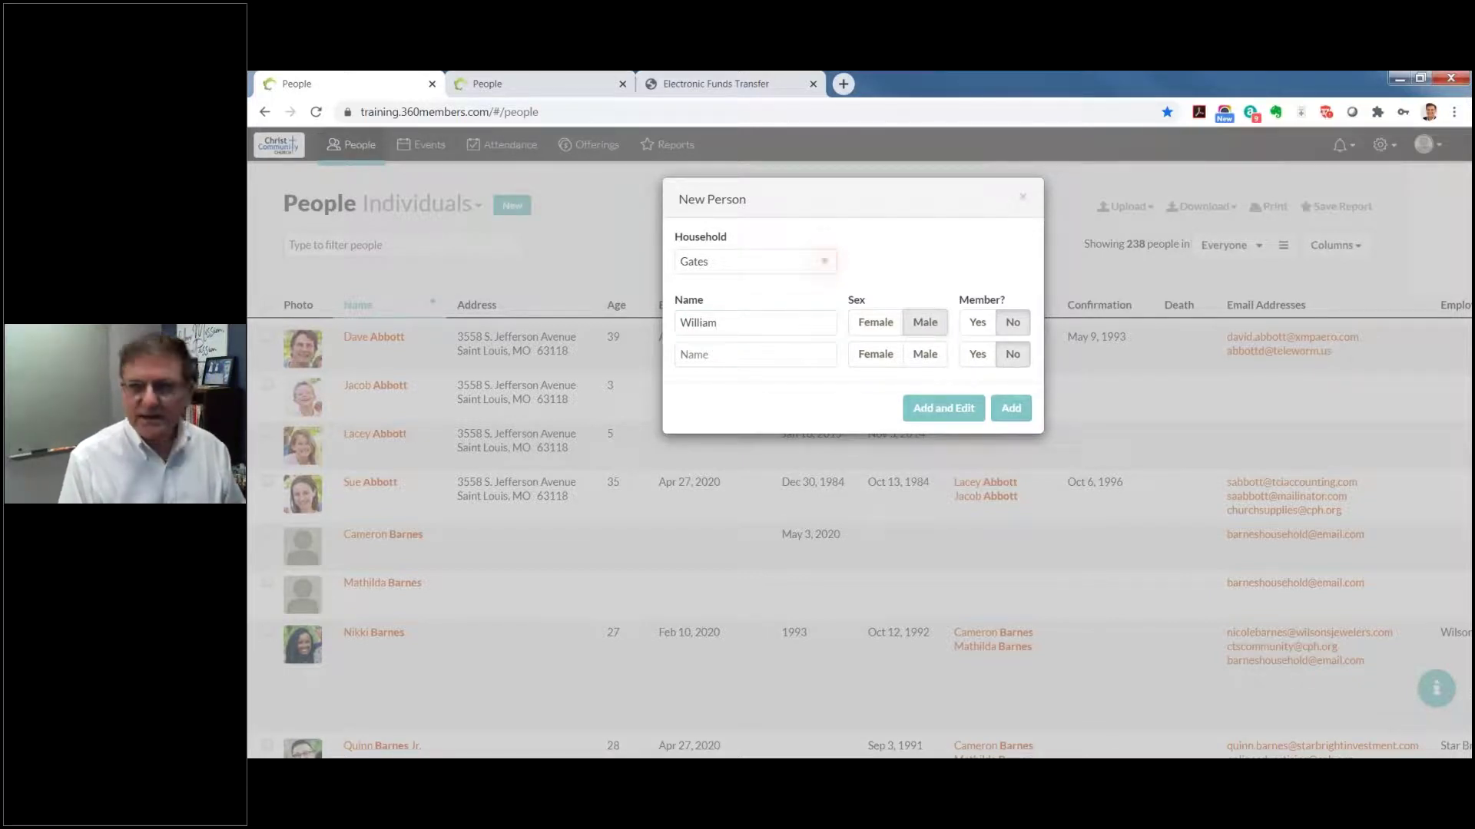
{"action": "left_click", "coordinate": [977, 323]}
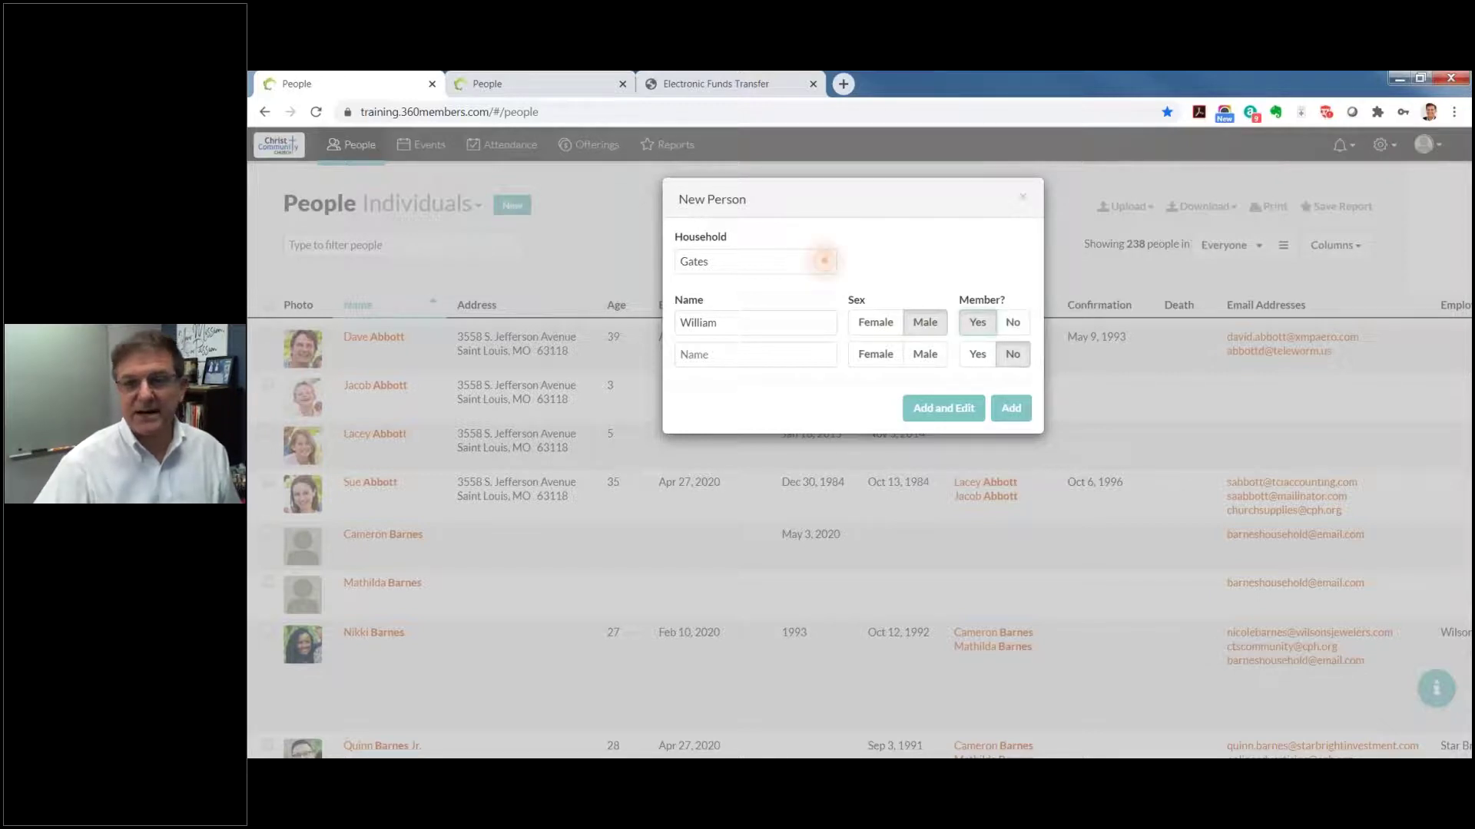
{"action": "left_click", "coordinate": [824, 261]}
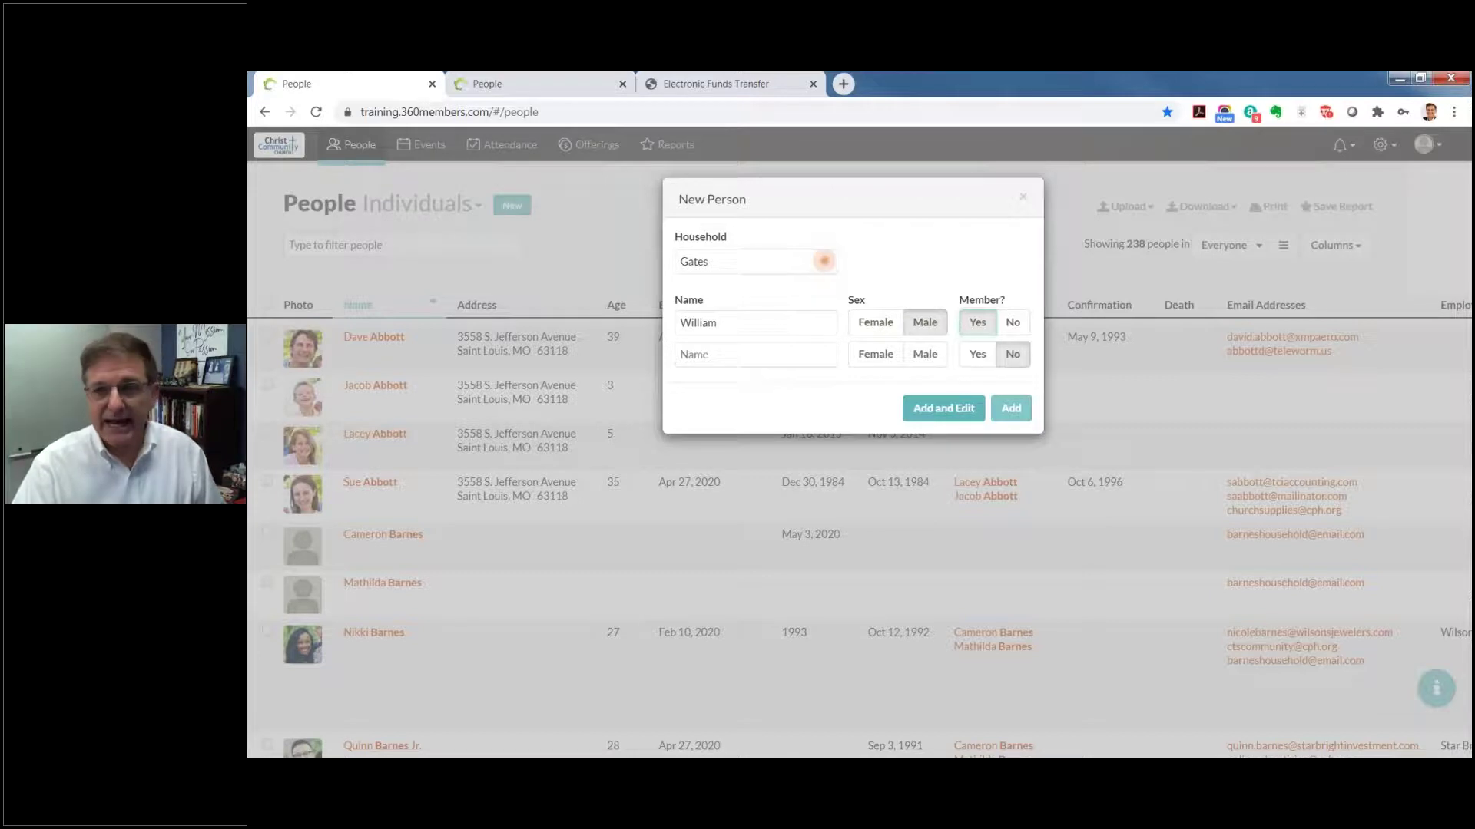
{"action": "left_click", "coordinate": [955, 408]}
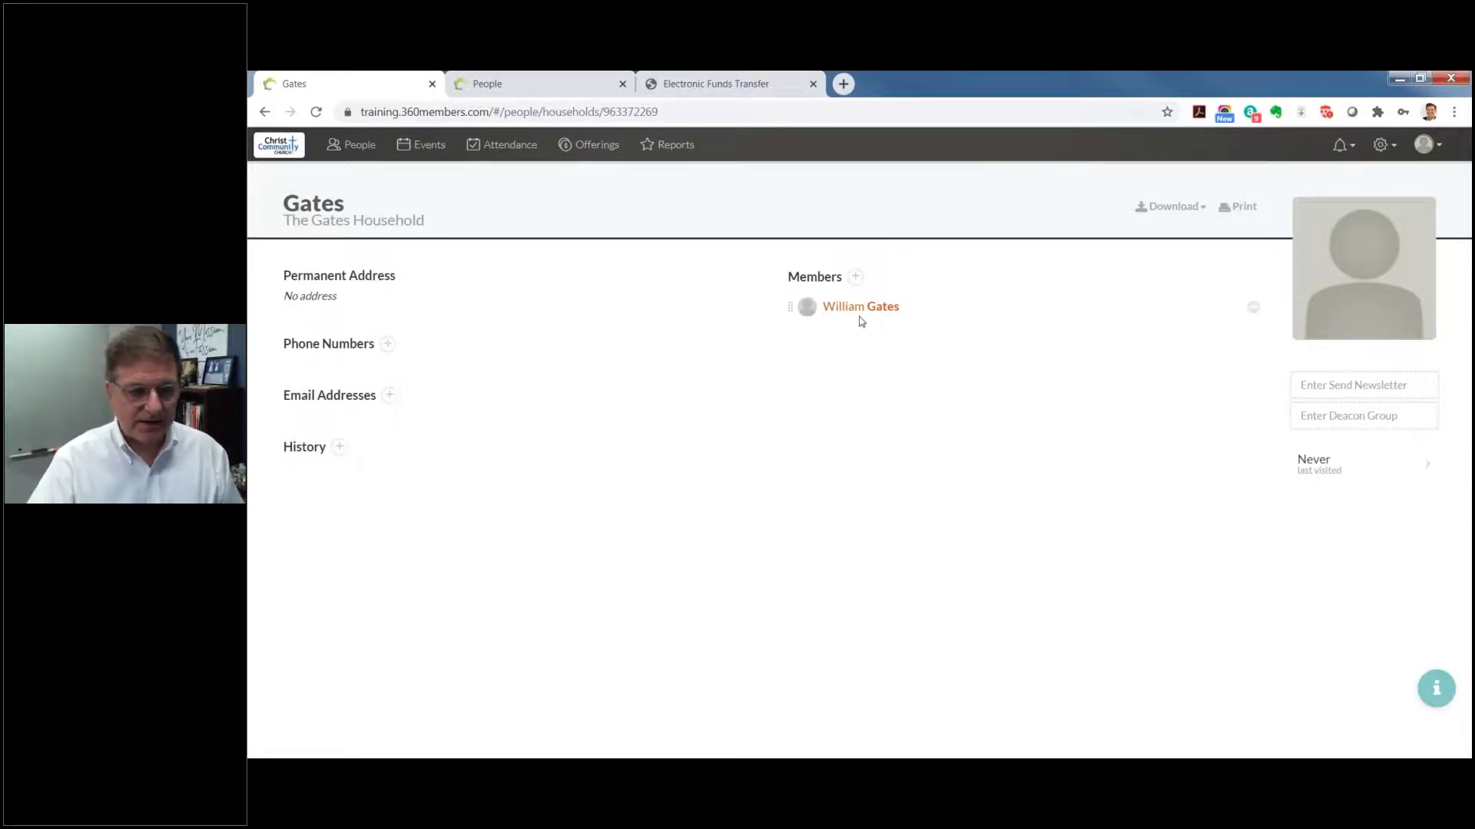
Step: Enter and correct the street line of the household's permanent address
{"action": "left_click", "coordinate": [325, 300]}
{"action": "type", "text": "NE"}
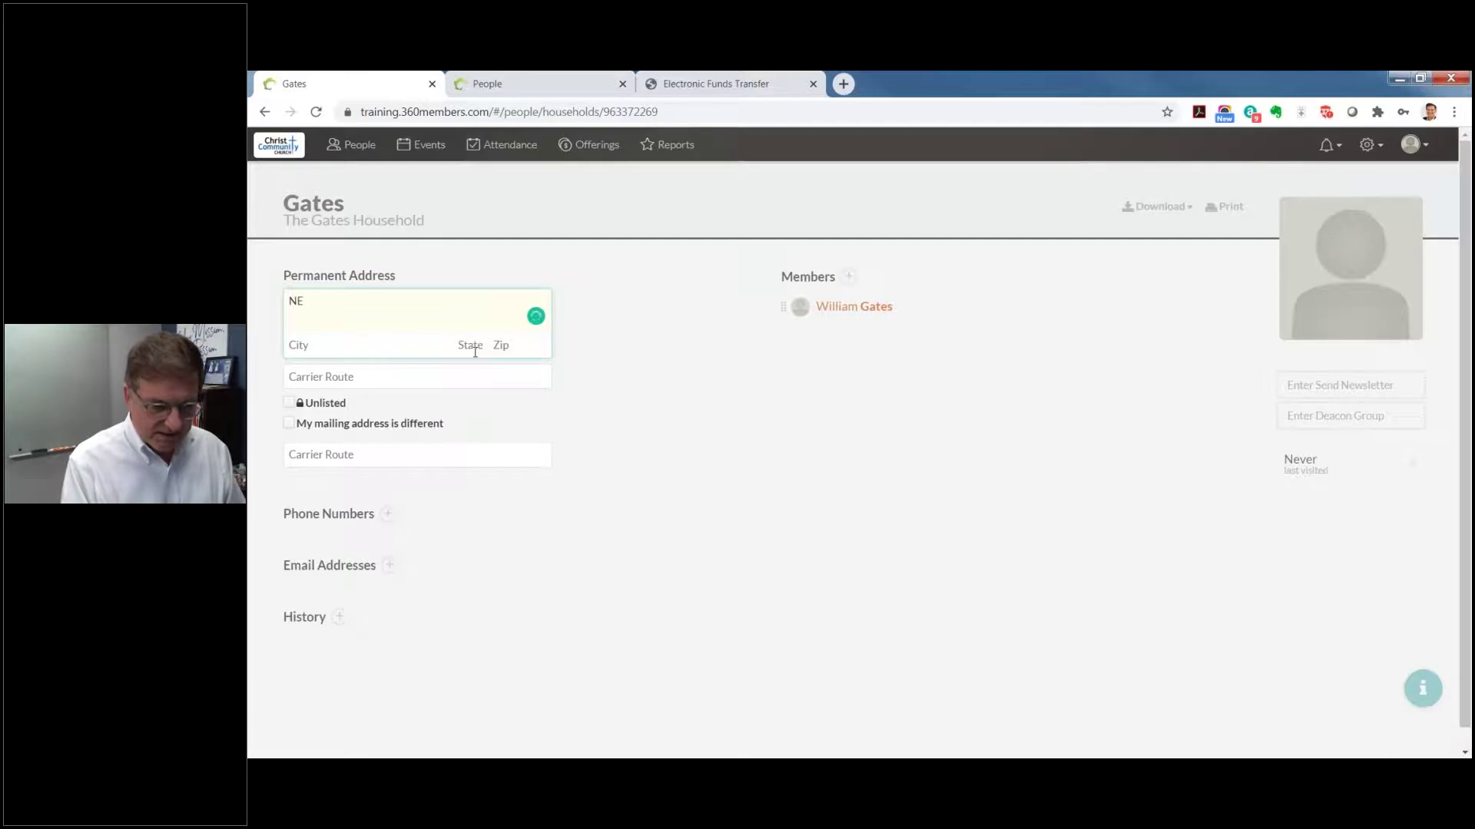
{"action": "type", "text": " 18ths"}
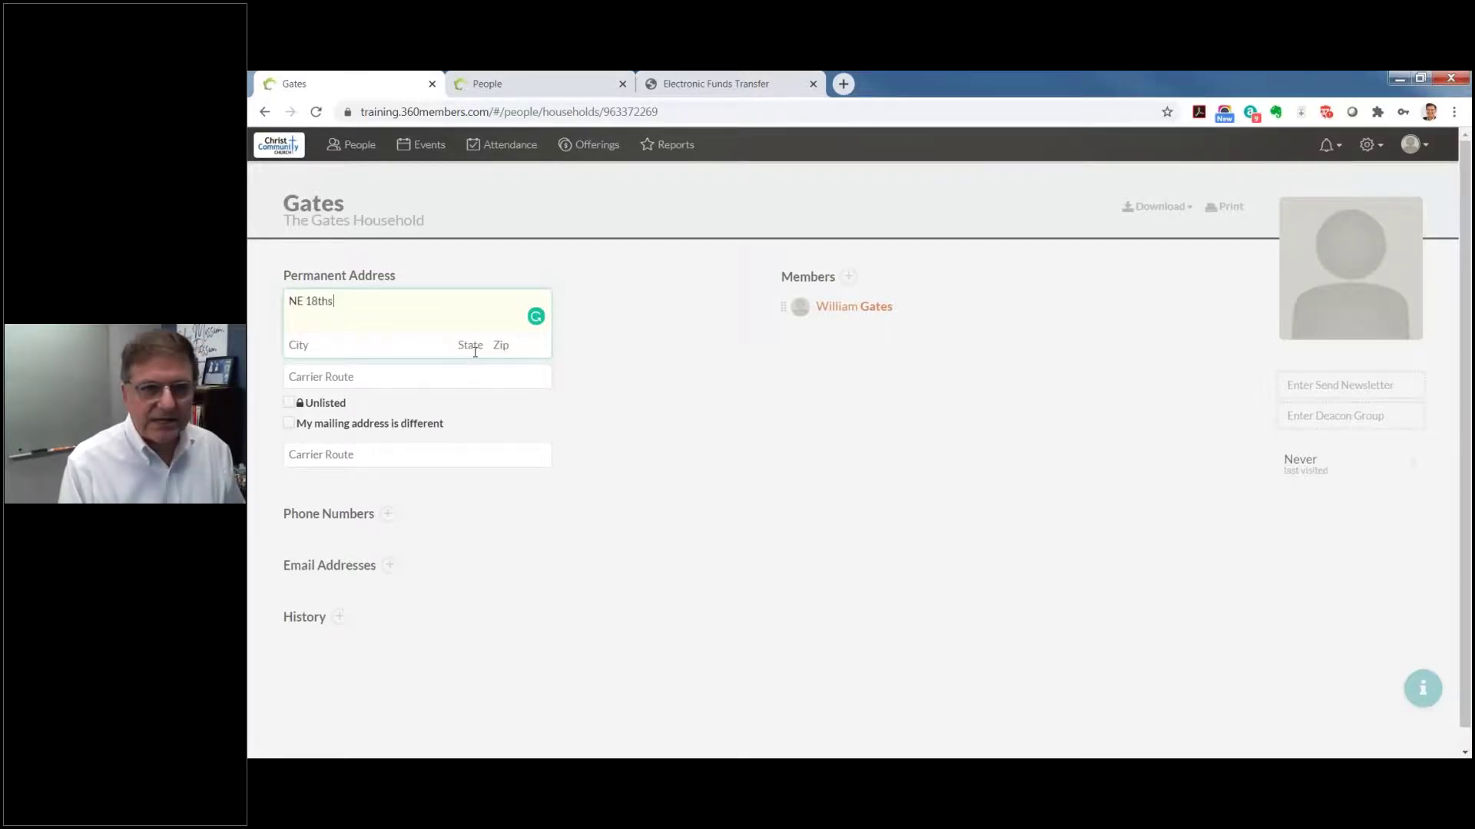
{"action": "key", "text": "Tab"}
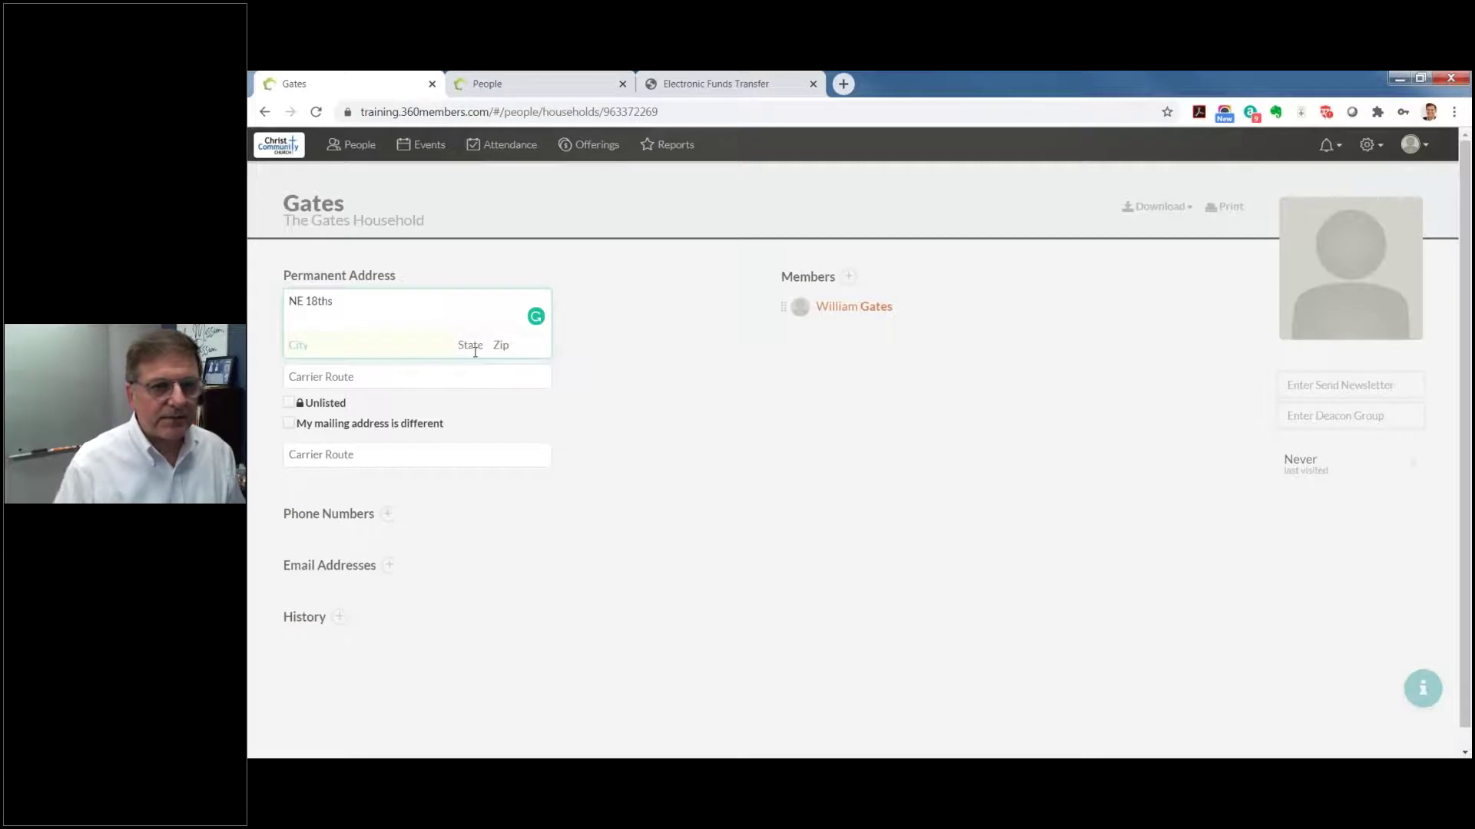
{"action": "left_click", "coordinate": [330, 299]}
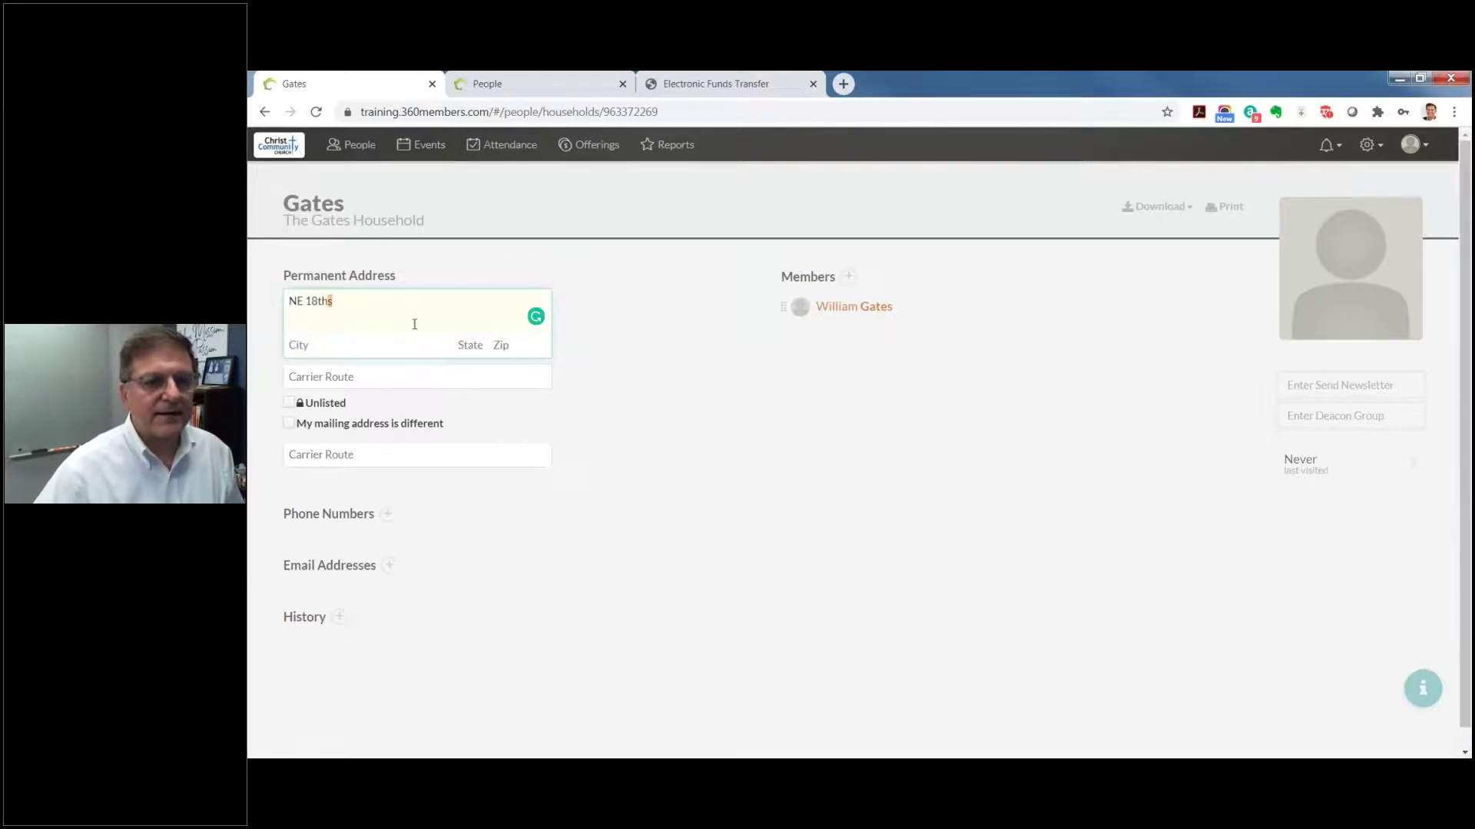
{"action": "key", "text": "BackSpace"}
{"action": "type", "text": "Street"}
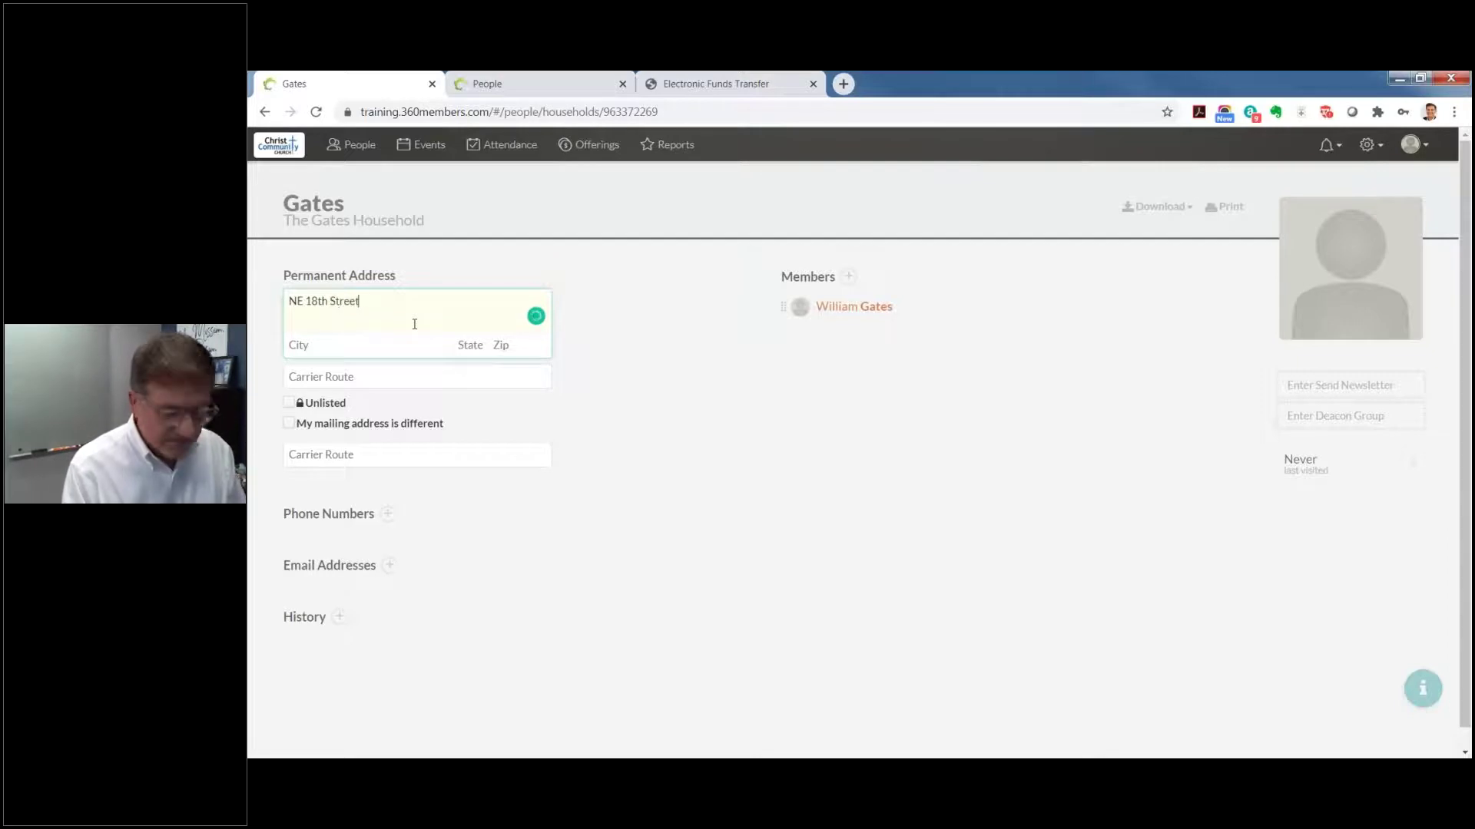
{"action": "key", "text": "Tab"}
Step: Fill in the city, state and ZIP code, then save the permanent address
{"action": "type", "text": "Medina"}
{"action": "key", "text": "Tab"}
{"action": "type", "text": "WA"}
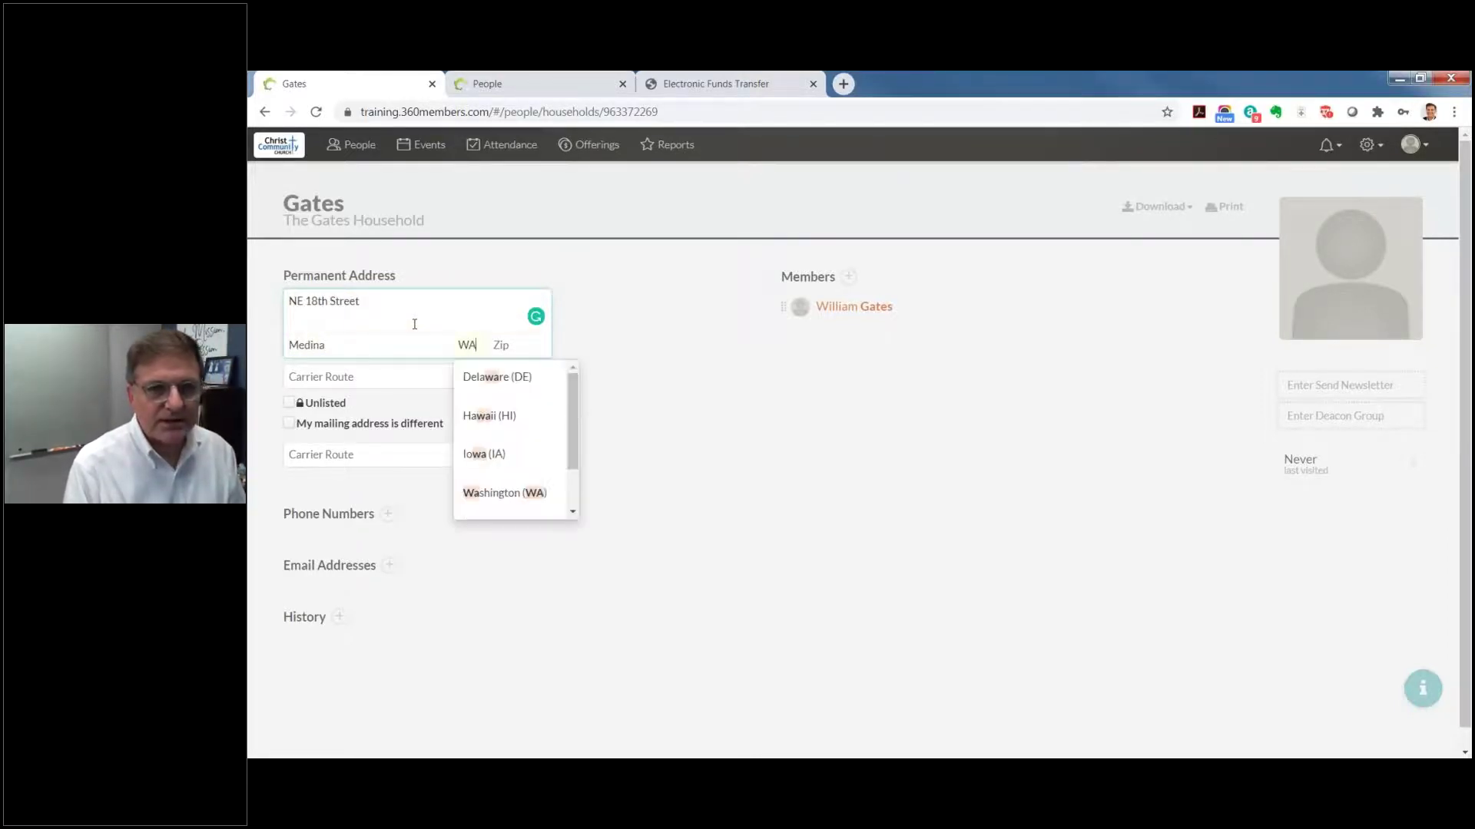
{"action": "key", "text": "Tab"}
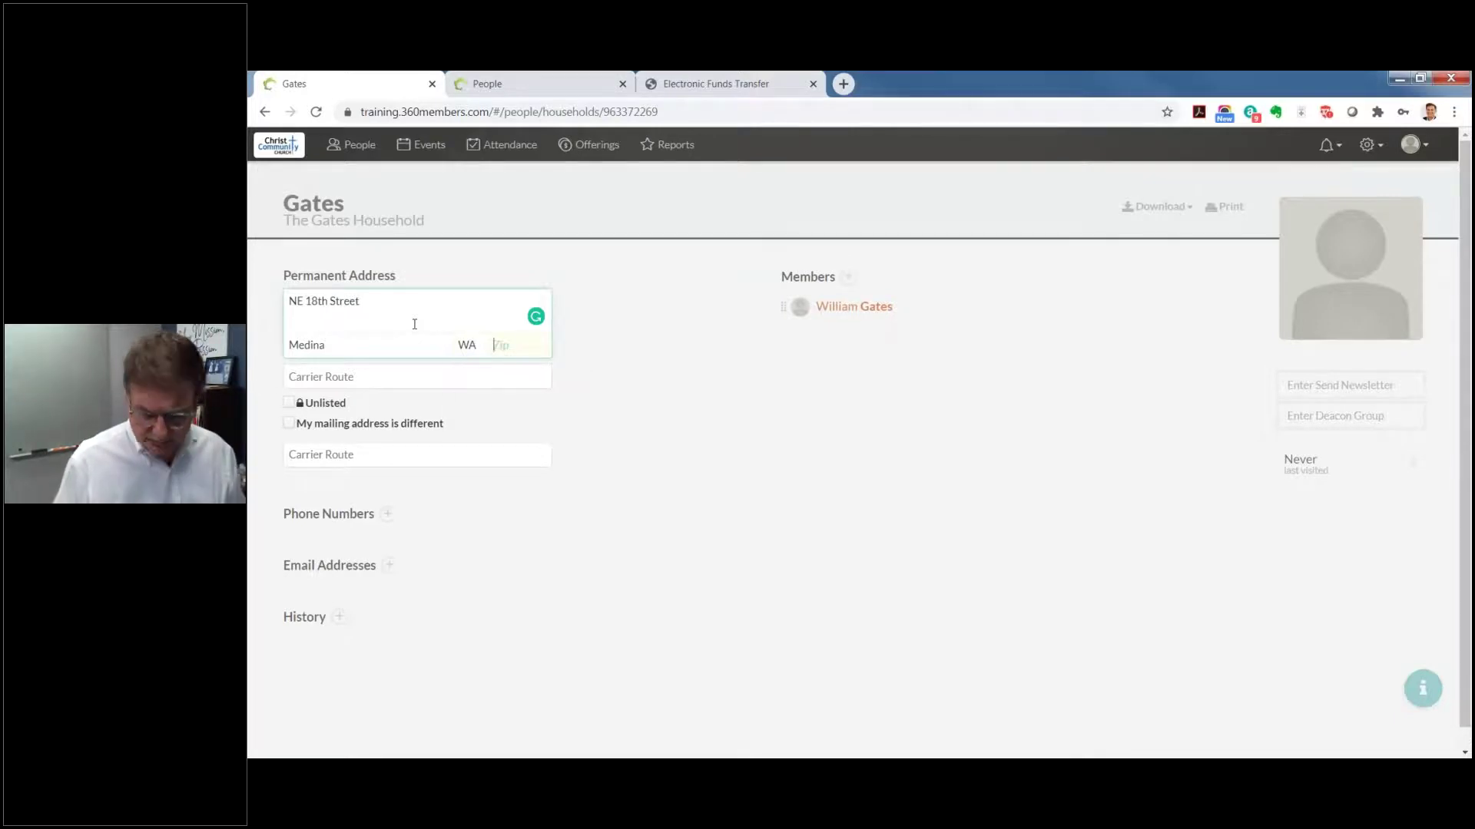
{"action": "type", "text": "98039"}
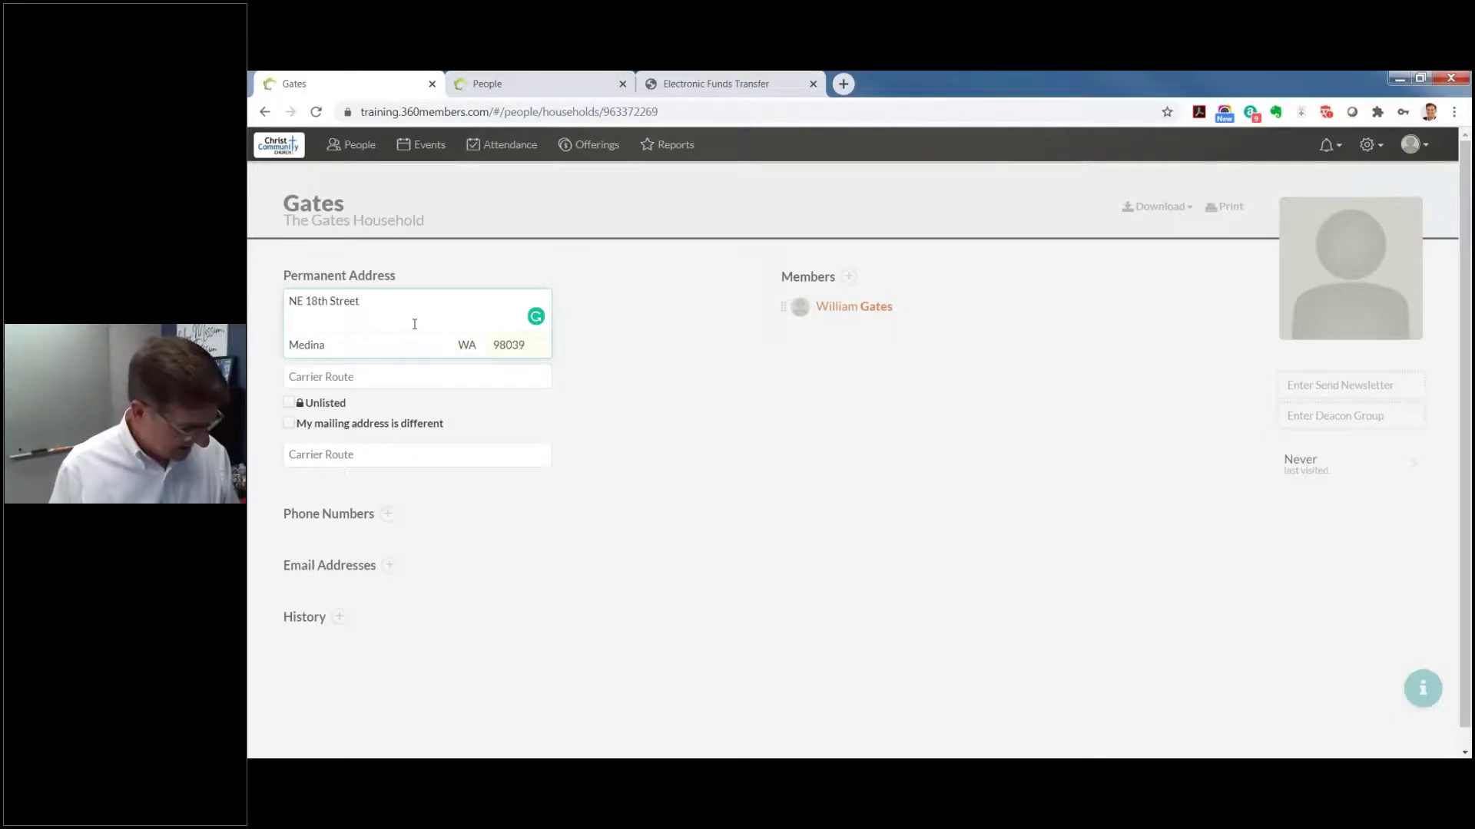
{"action": "key", "text": "Tab"}
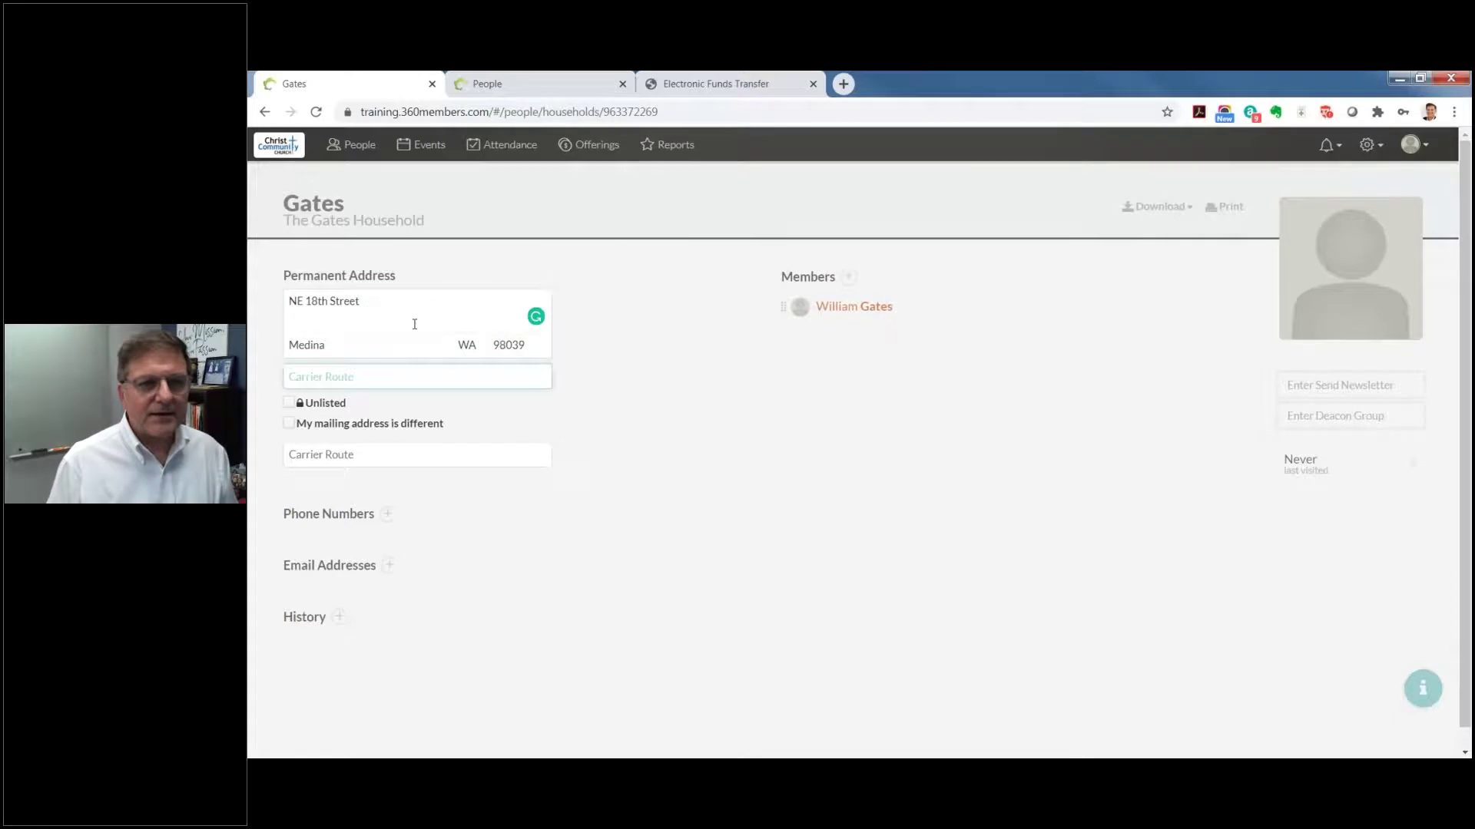
{"action": "left_click", "coordinate": [627, 373]}
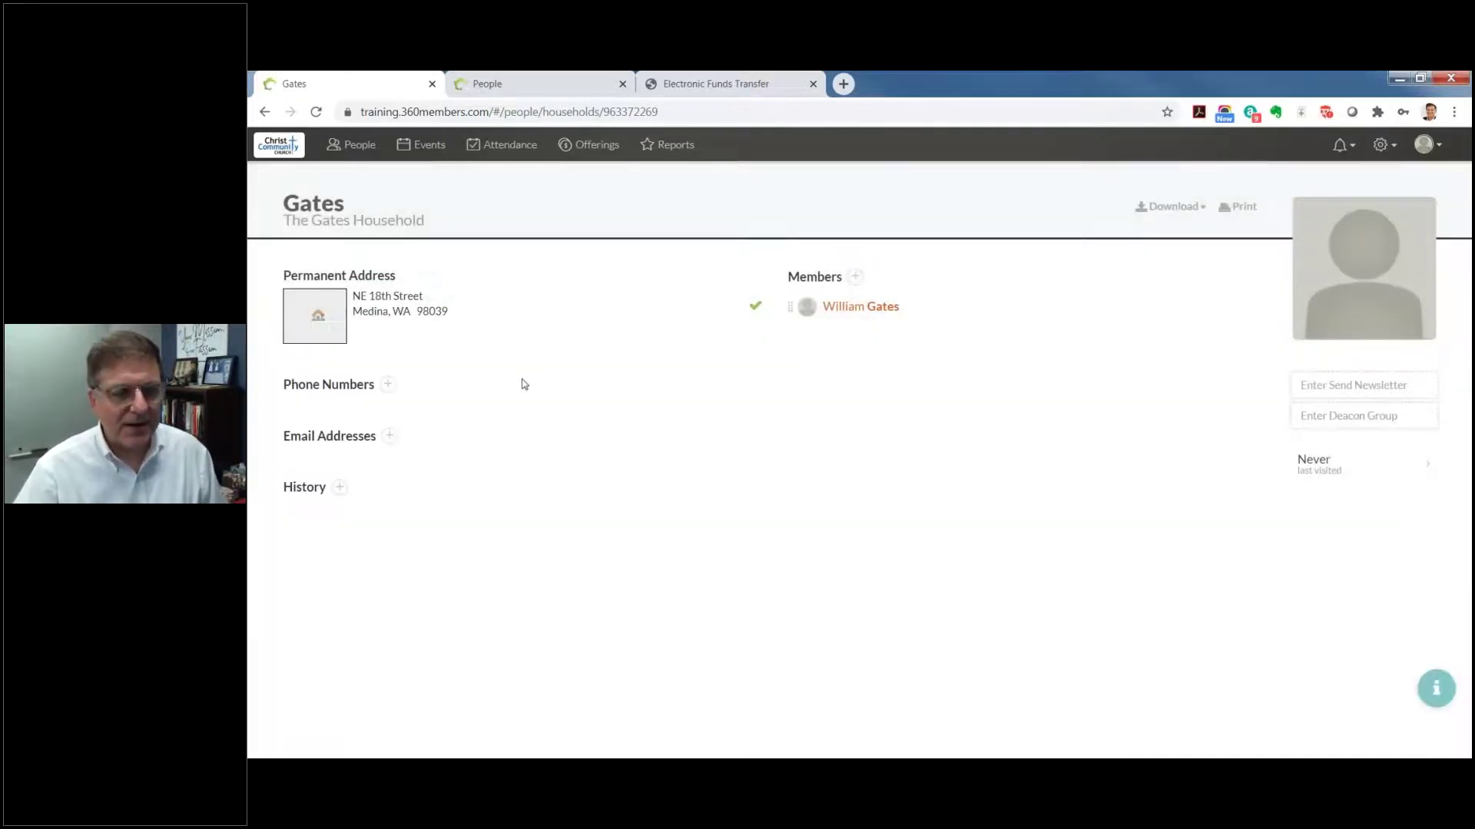
{"action": "left_click", "coordinate": [339, 327]}
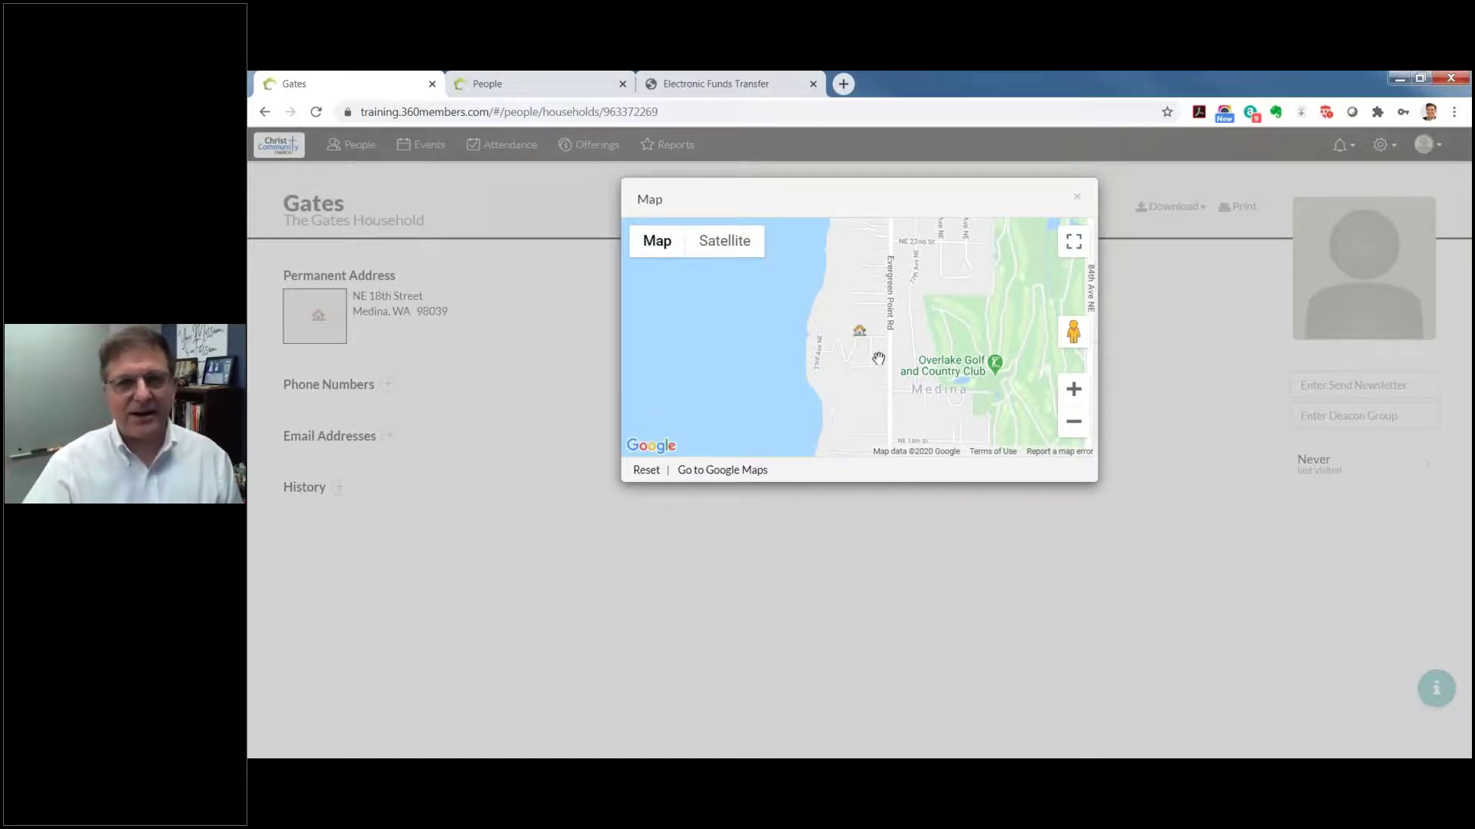
{"action": "left_click", "coordinate": [368, 427]}
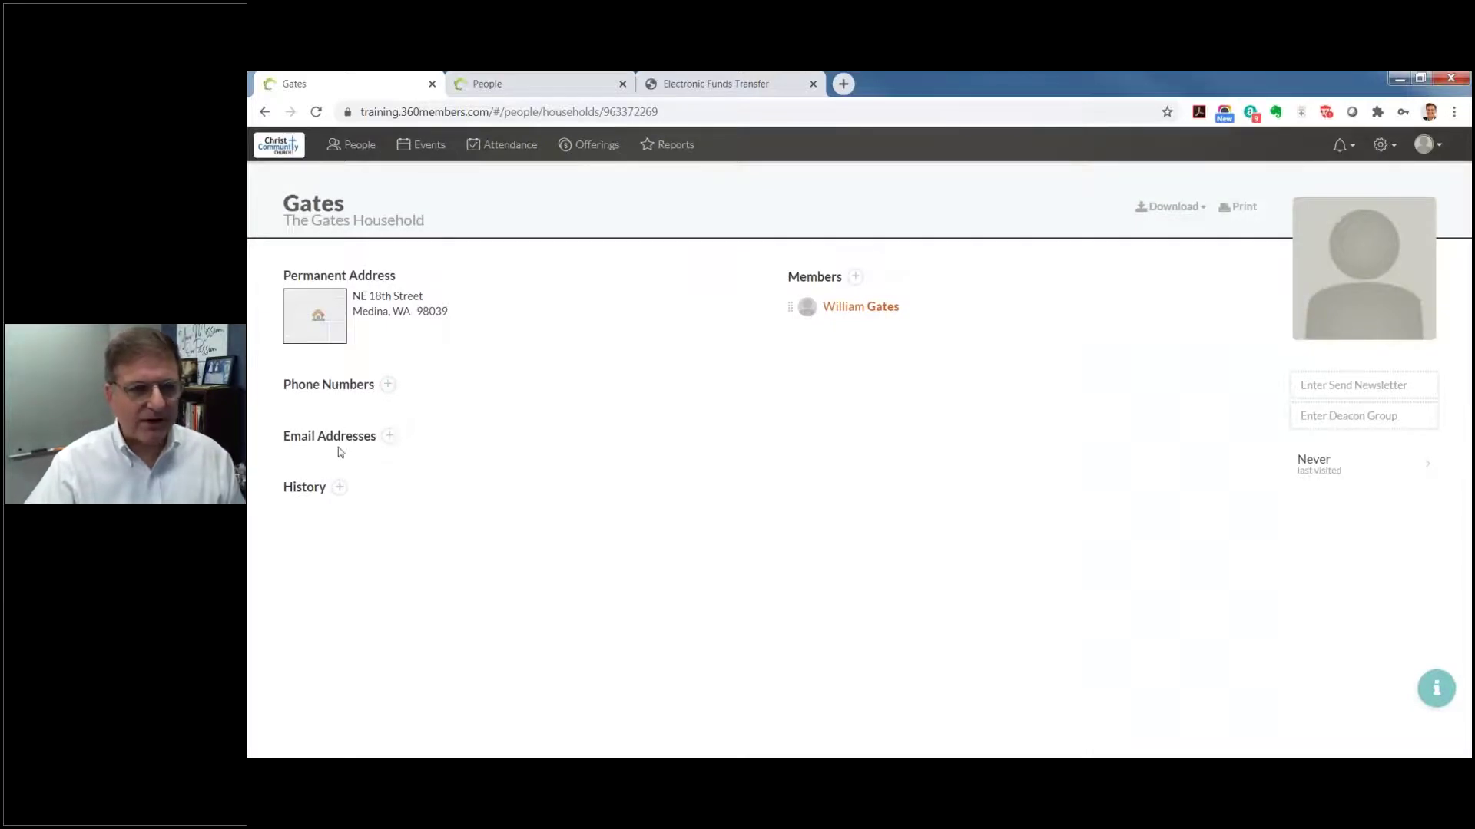
Step: Add the household's email address under Email Addresses, then open the member's profile
{"action": "left_click", "coordinate": [389, 436]}
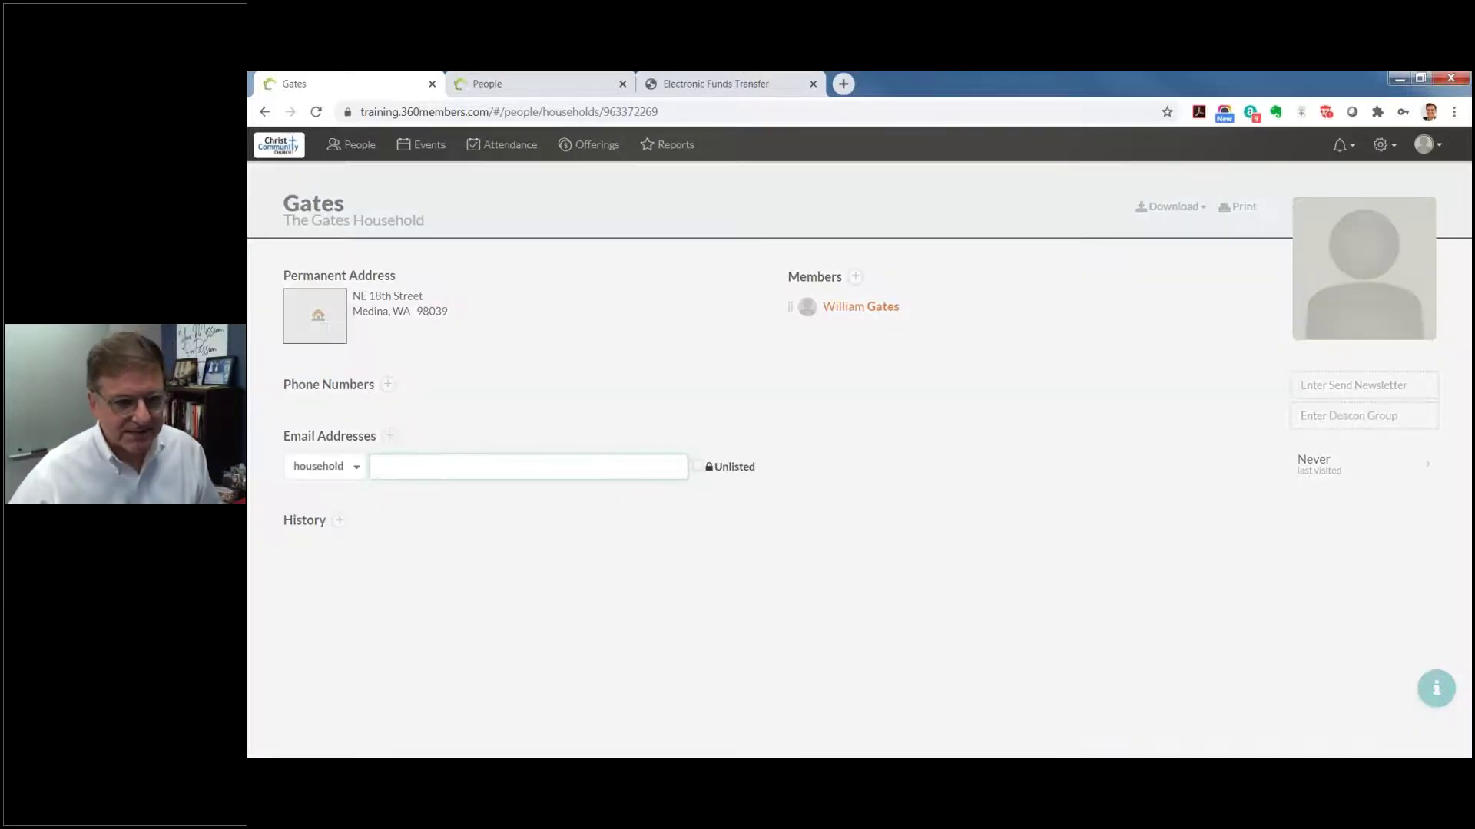
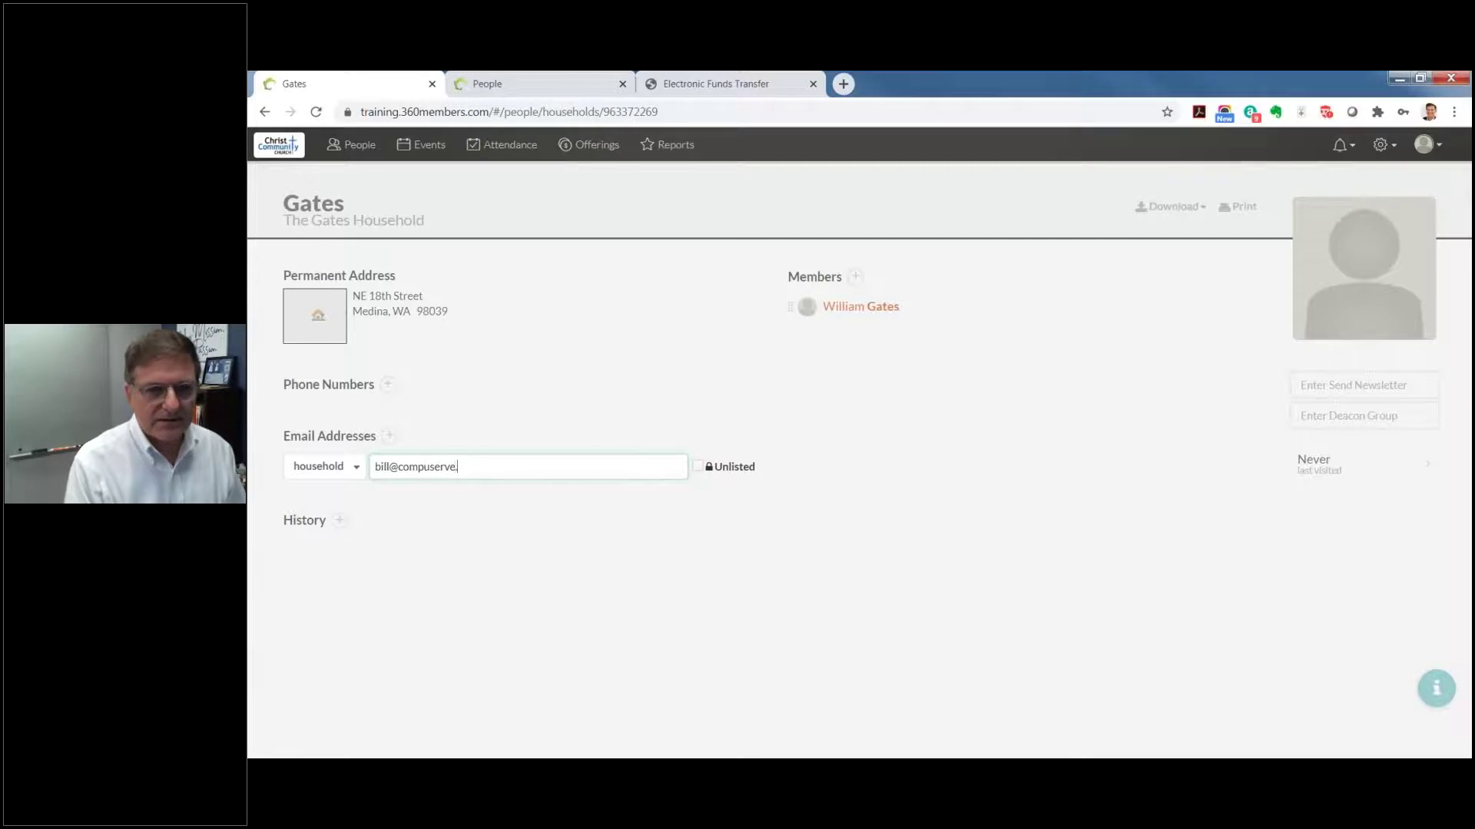
{"action": "key", "text": "Return"}
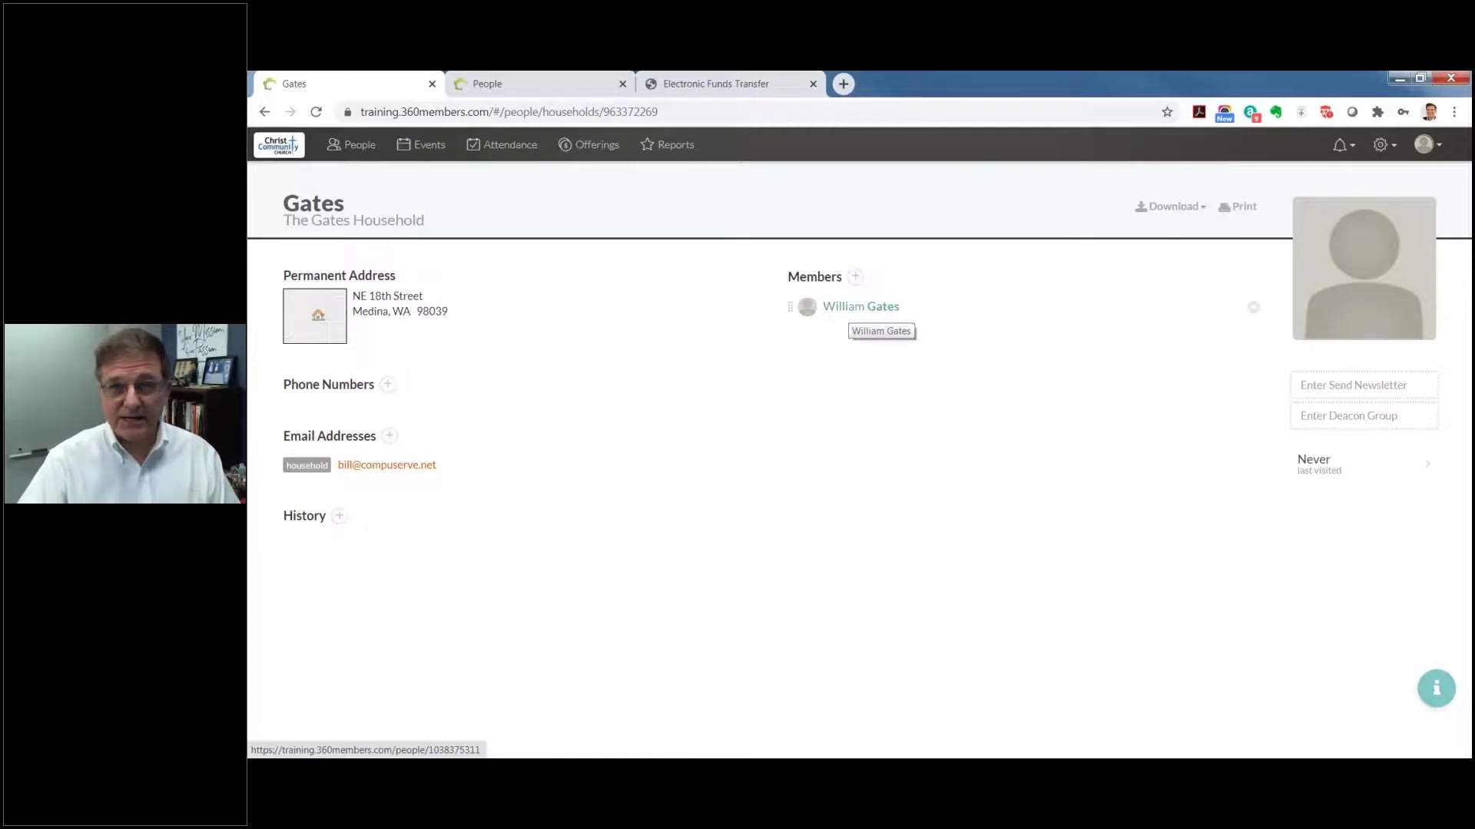
{"action": "left_click", "coordinate": [852, 307]}
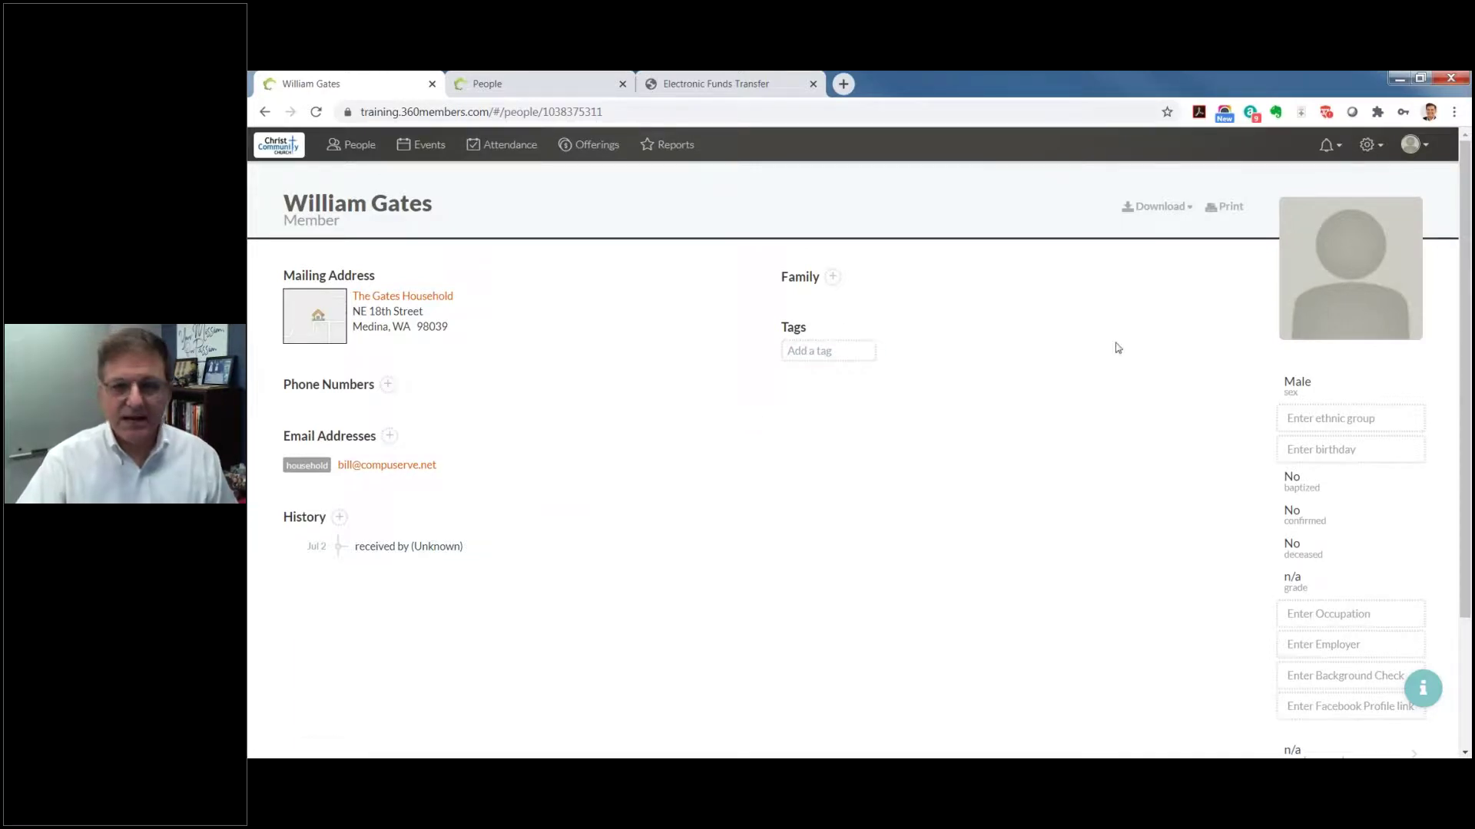
Step: Upload the portrait JPEG from the Desktop as the member's profile photo
{"action": "left_click", "coordinate": [1328, 311]}
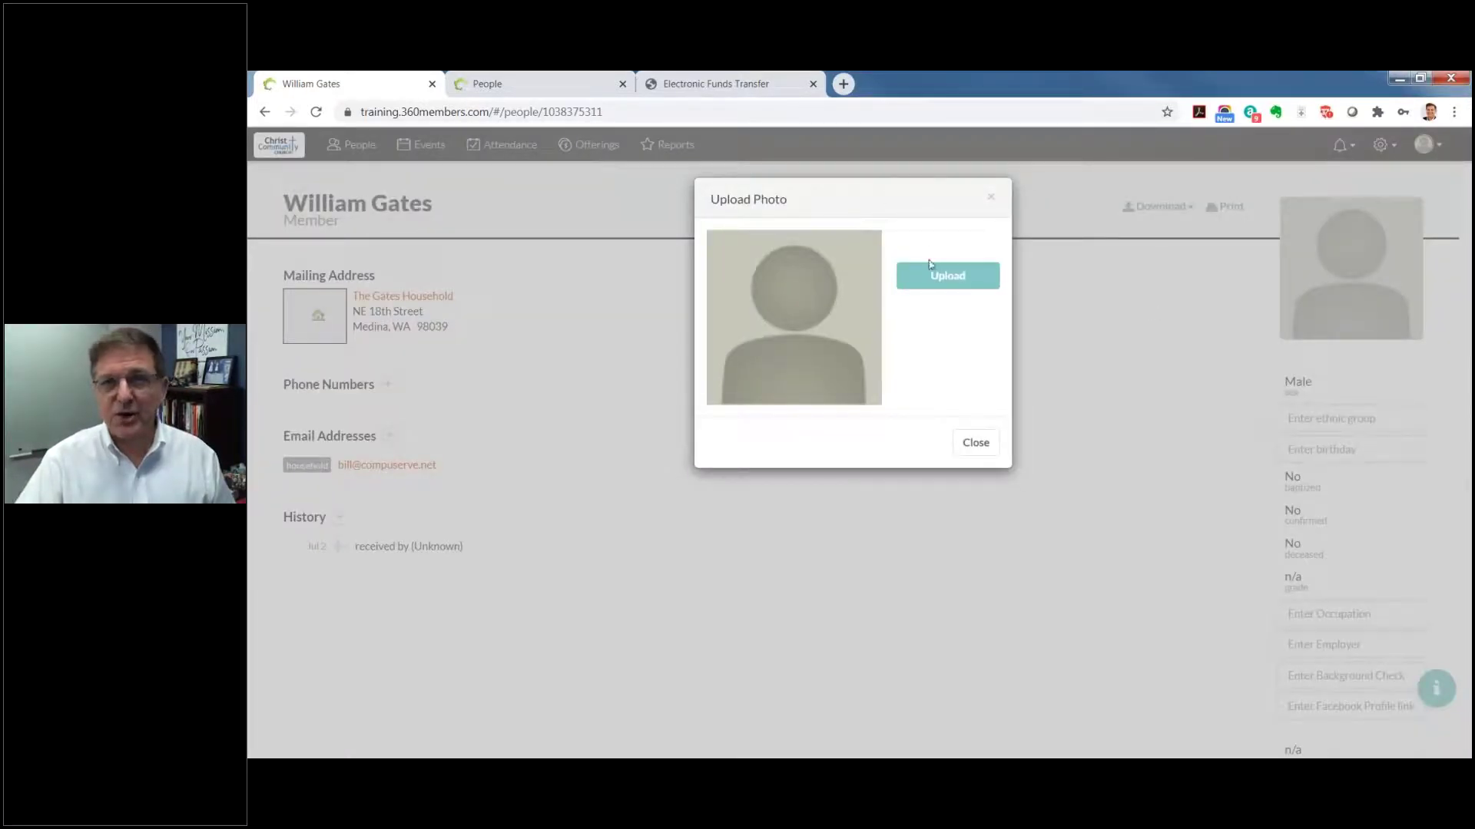
{"action": "left_click", "coordinate": [984, 277]}
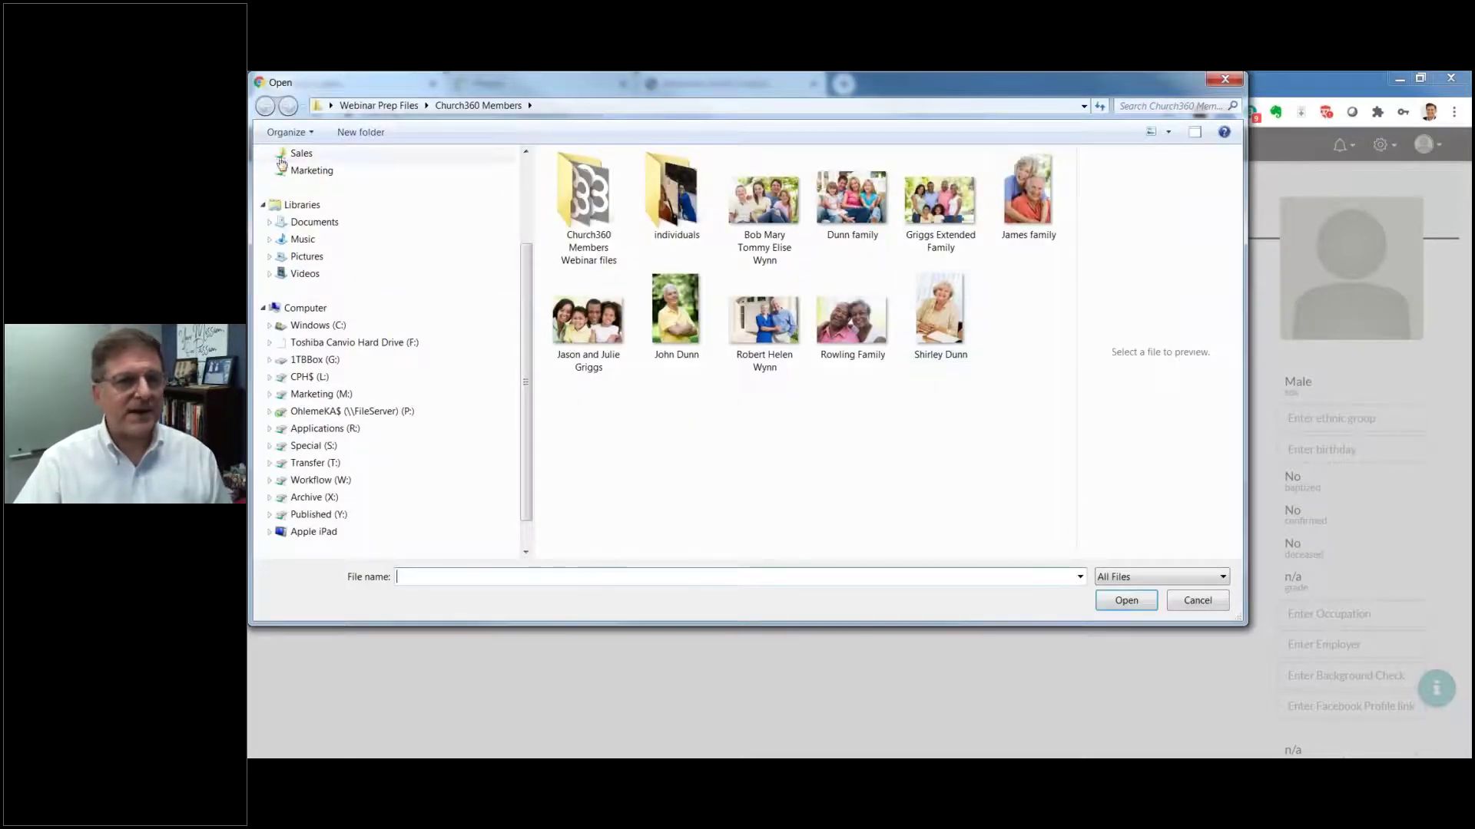
{"action": "scroll", "coordinate": [430, 230], "scroll_direction": "up", "scroll_amount": 3}
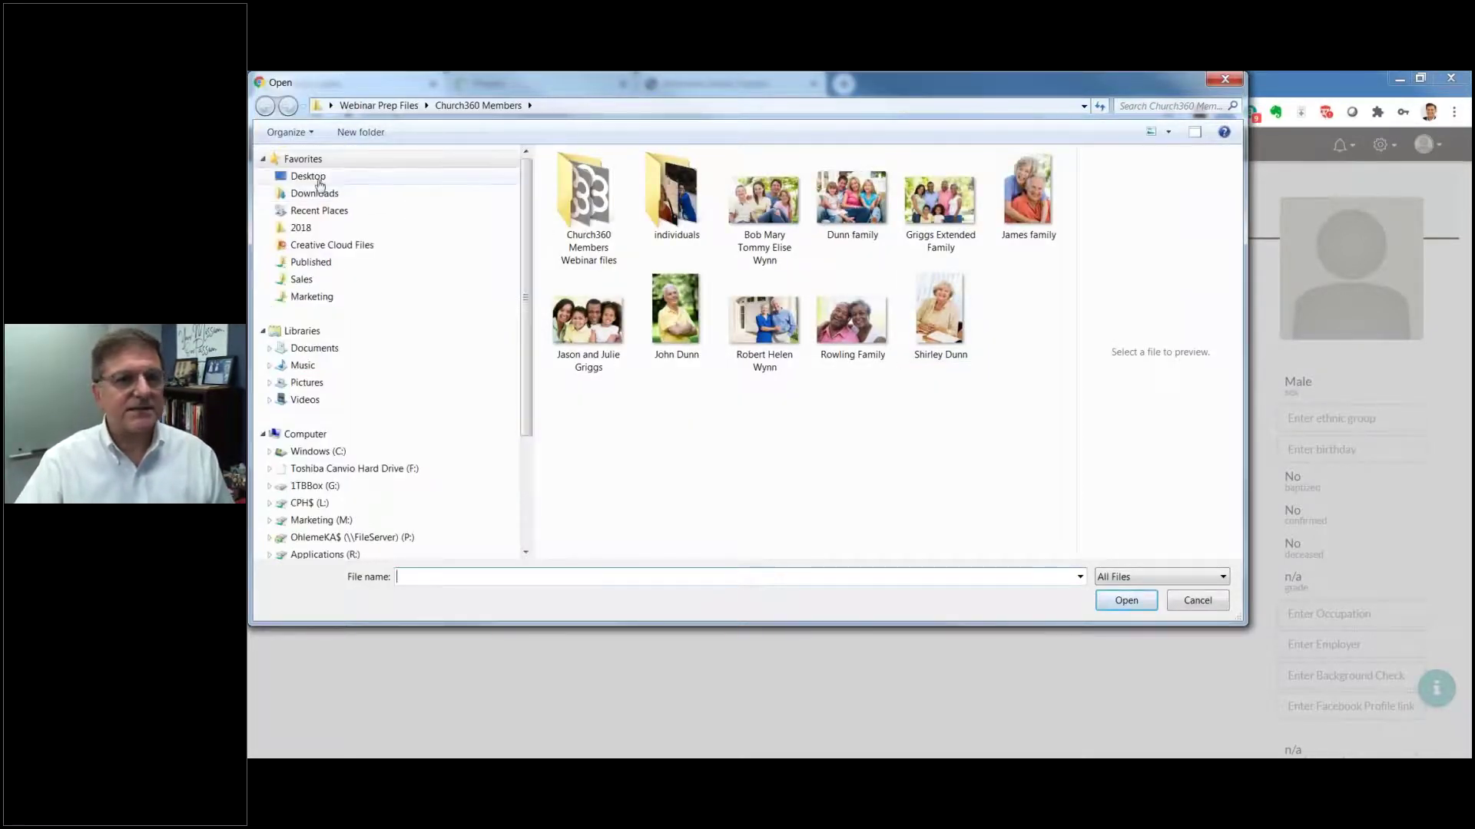
{"action": "left_click", "coordinate": [308, 176]}
{"action": "left_click_drag", "start_coordinate": [1072, 301], "coordinate": [1071, 373]}
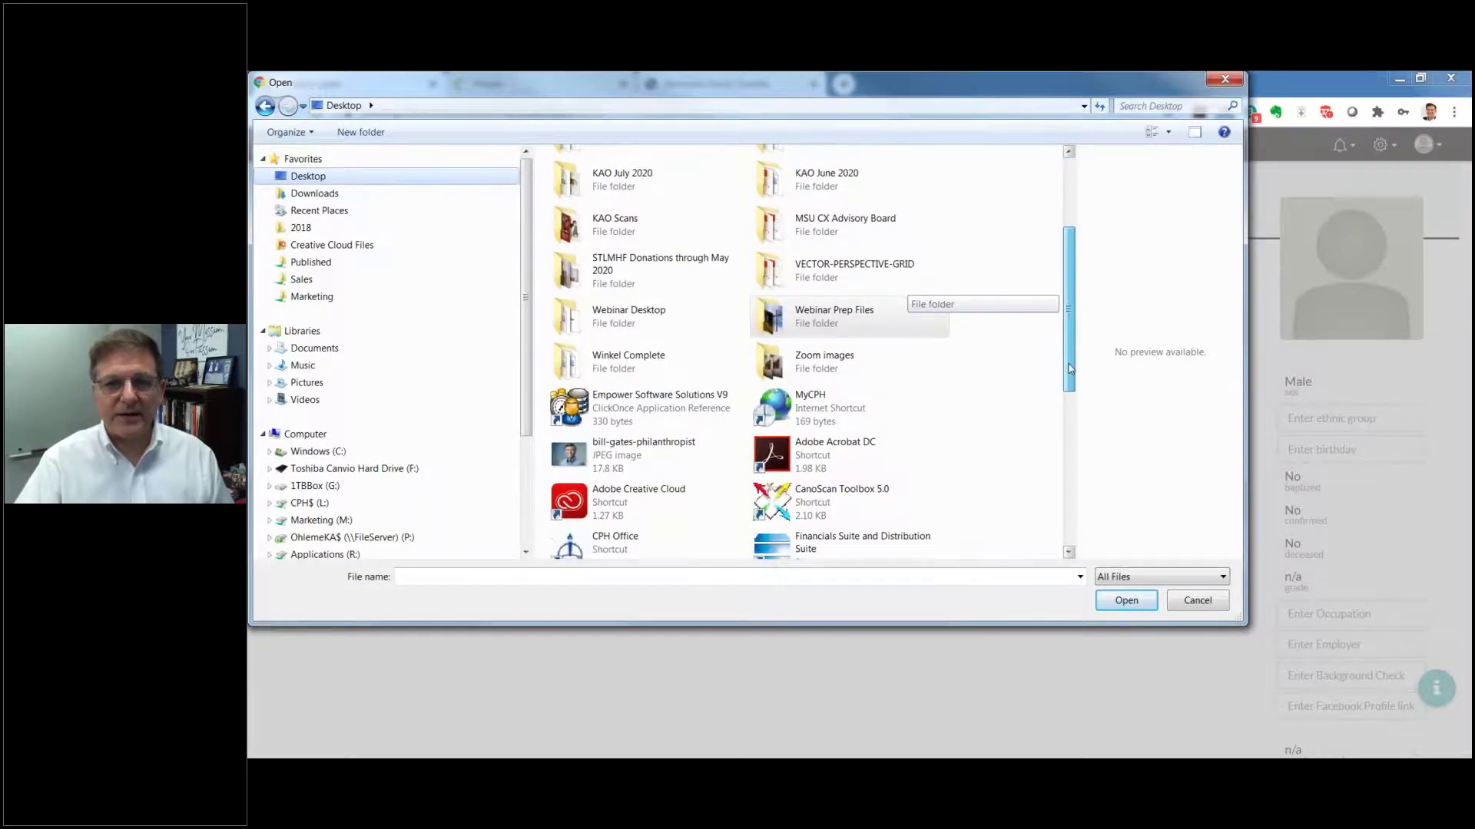
{"action": "double_click", "coordinate": [566, 455]}
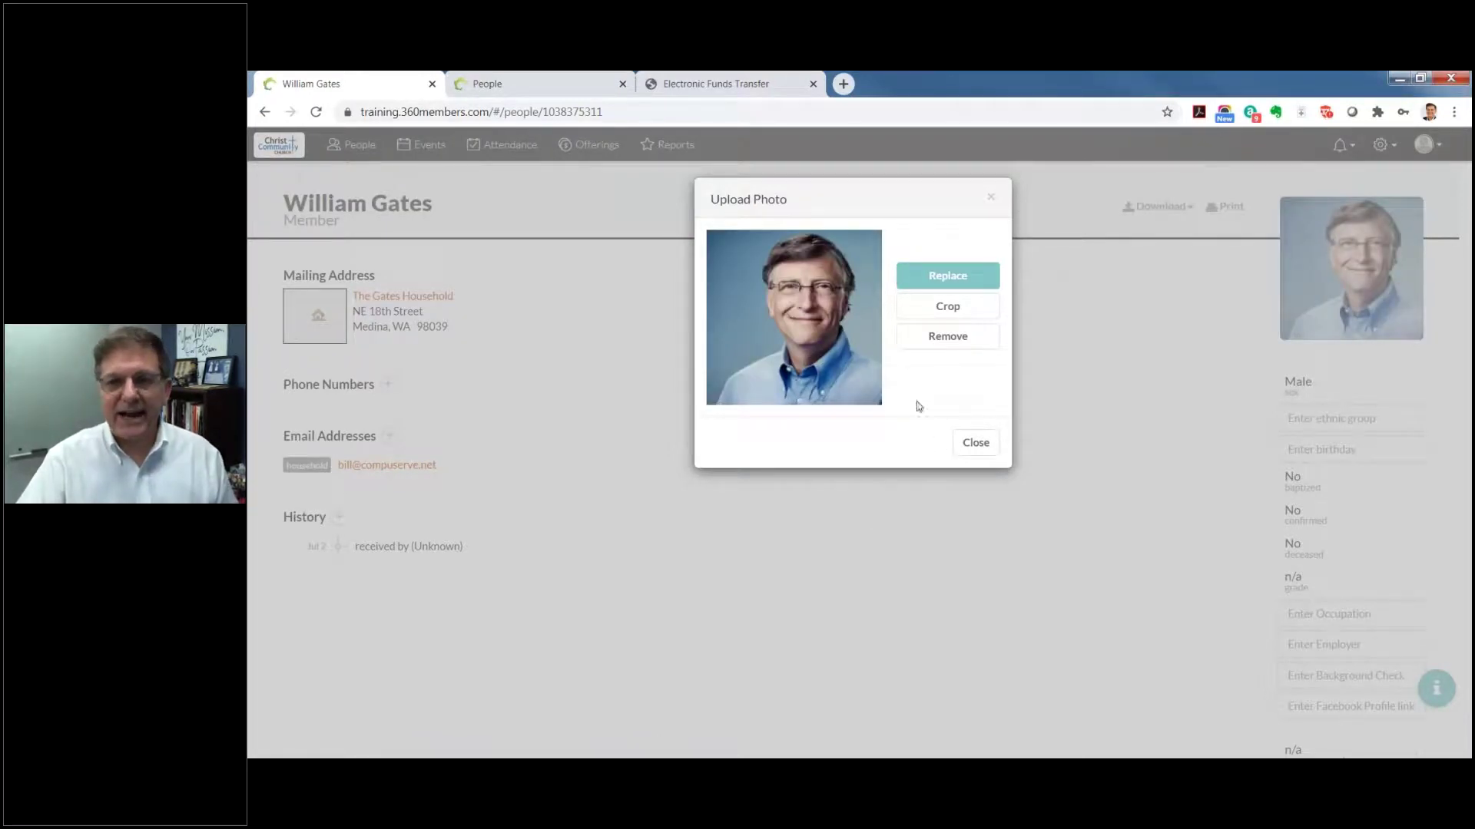
Step: Resize and recentre the crop box on the face, apply the crop, and close the photo window
{"action": "left_click", "coordinate": [939, 307]}
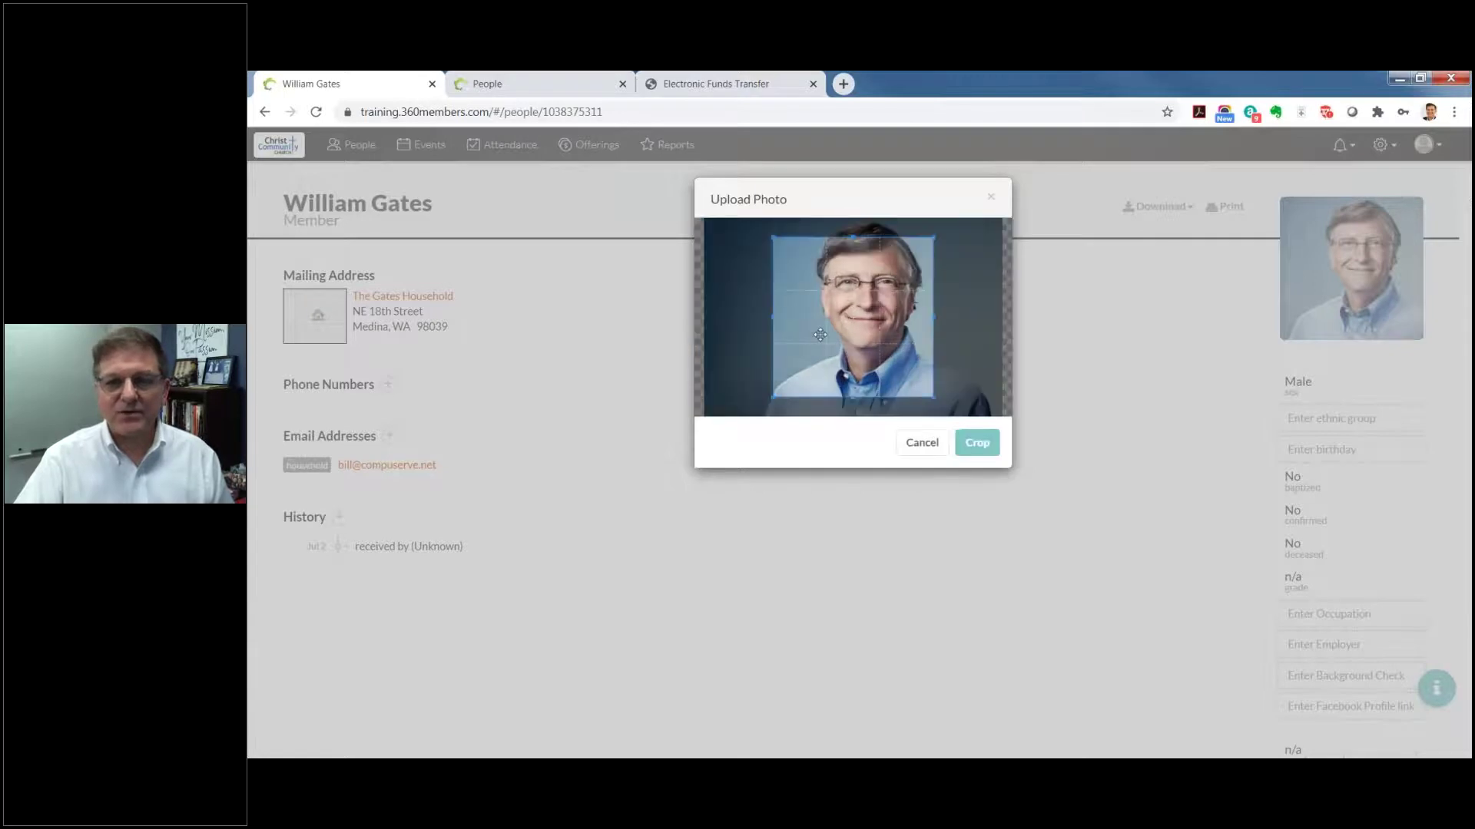
{"action": "left_click_drag", "start_coordinate": [842, 325], "coordinate": [851, 306]}
{"action": "left_click_drag", "start_coordinate": [785, 375], "coordinate": [772, 394]}
{"action": "left_click_drag", "start_coordinate": [834, 350], "coordinate": [842, 346]}
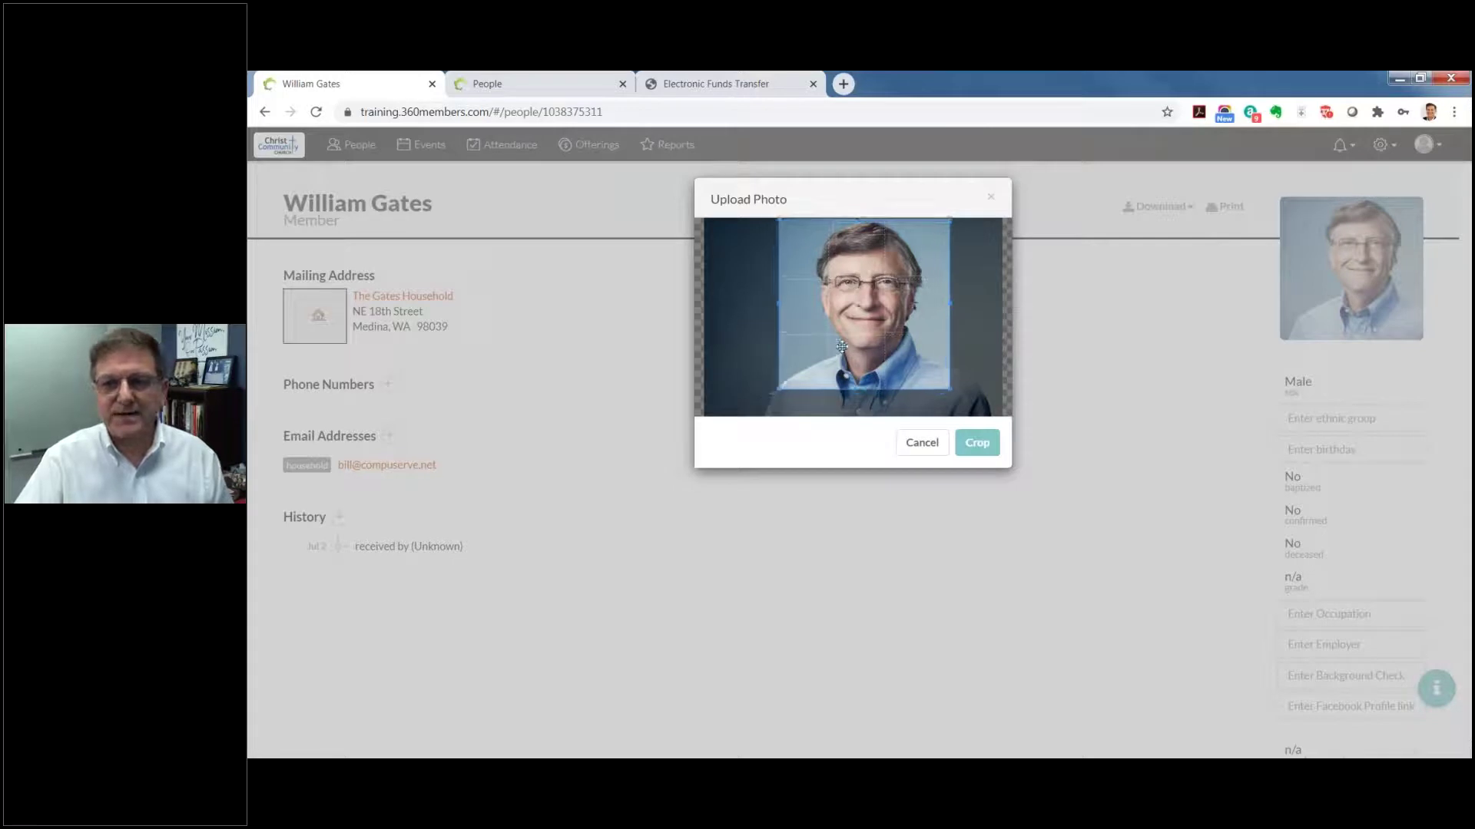
{"action": "left_click", "coordinate": [977, 448]}
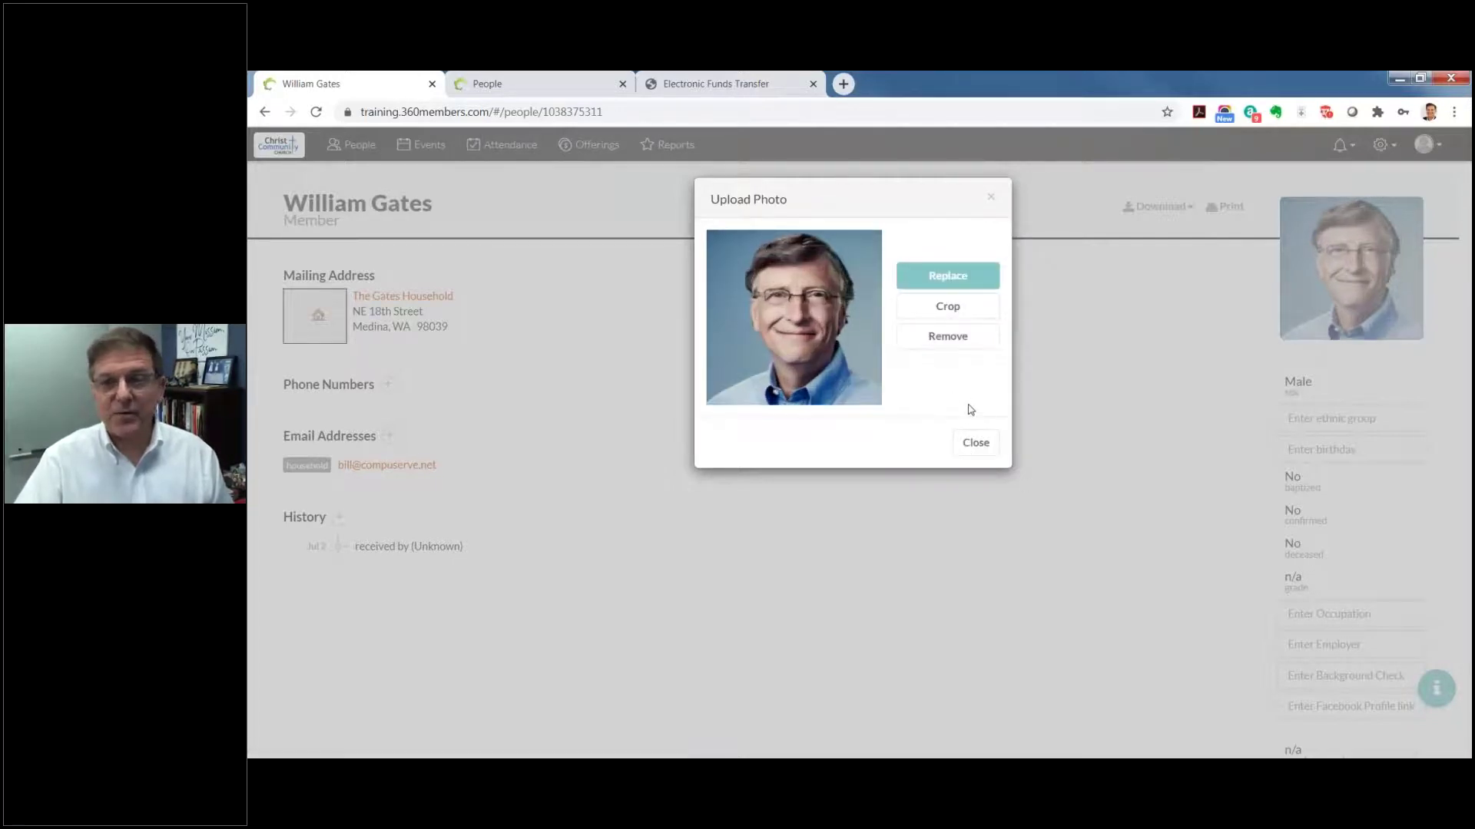
{"action": "left_click", "coordinate": [975, 442]}
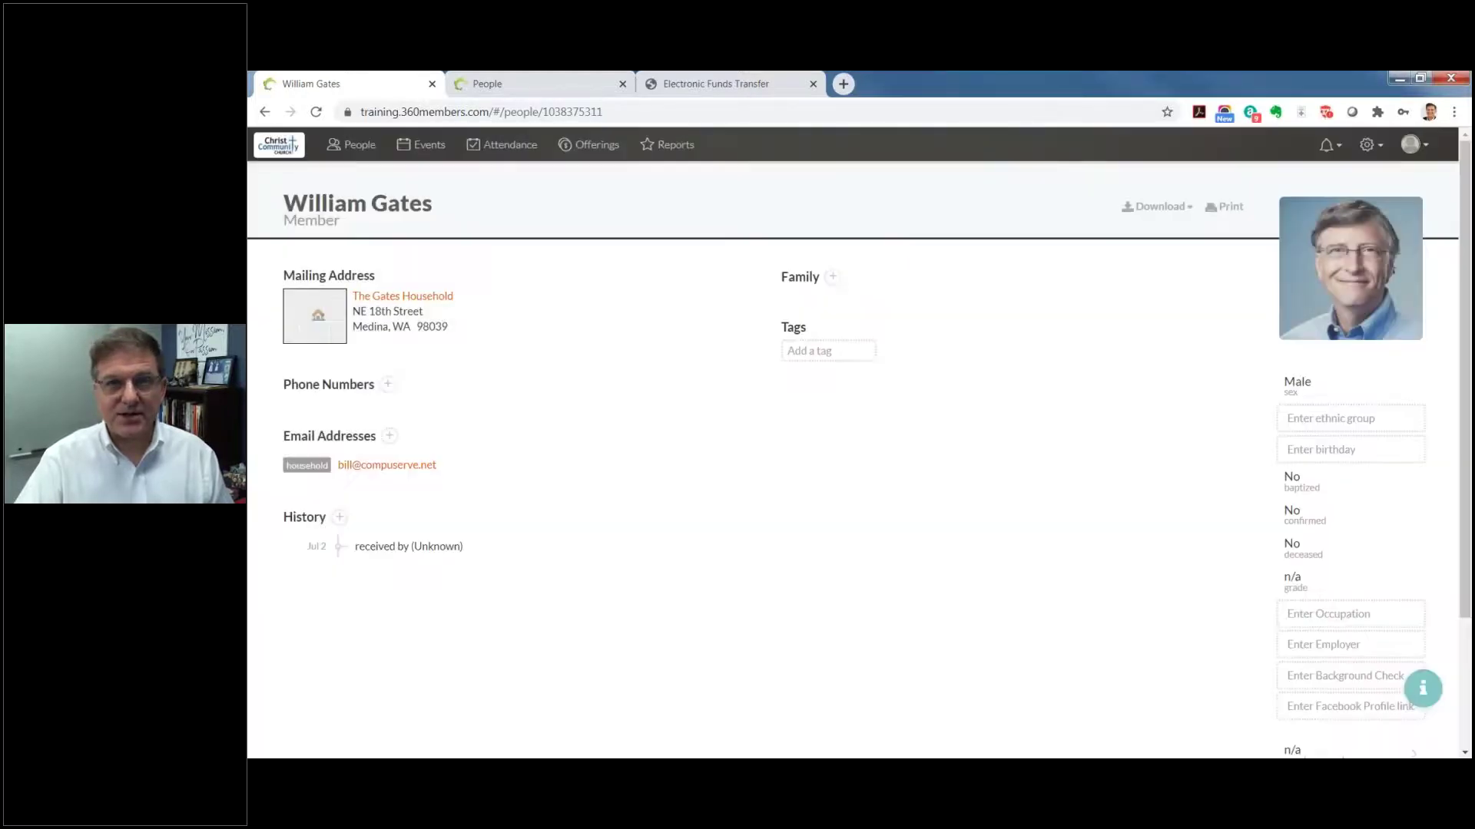
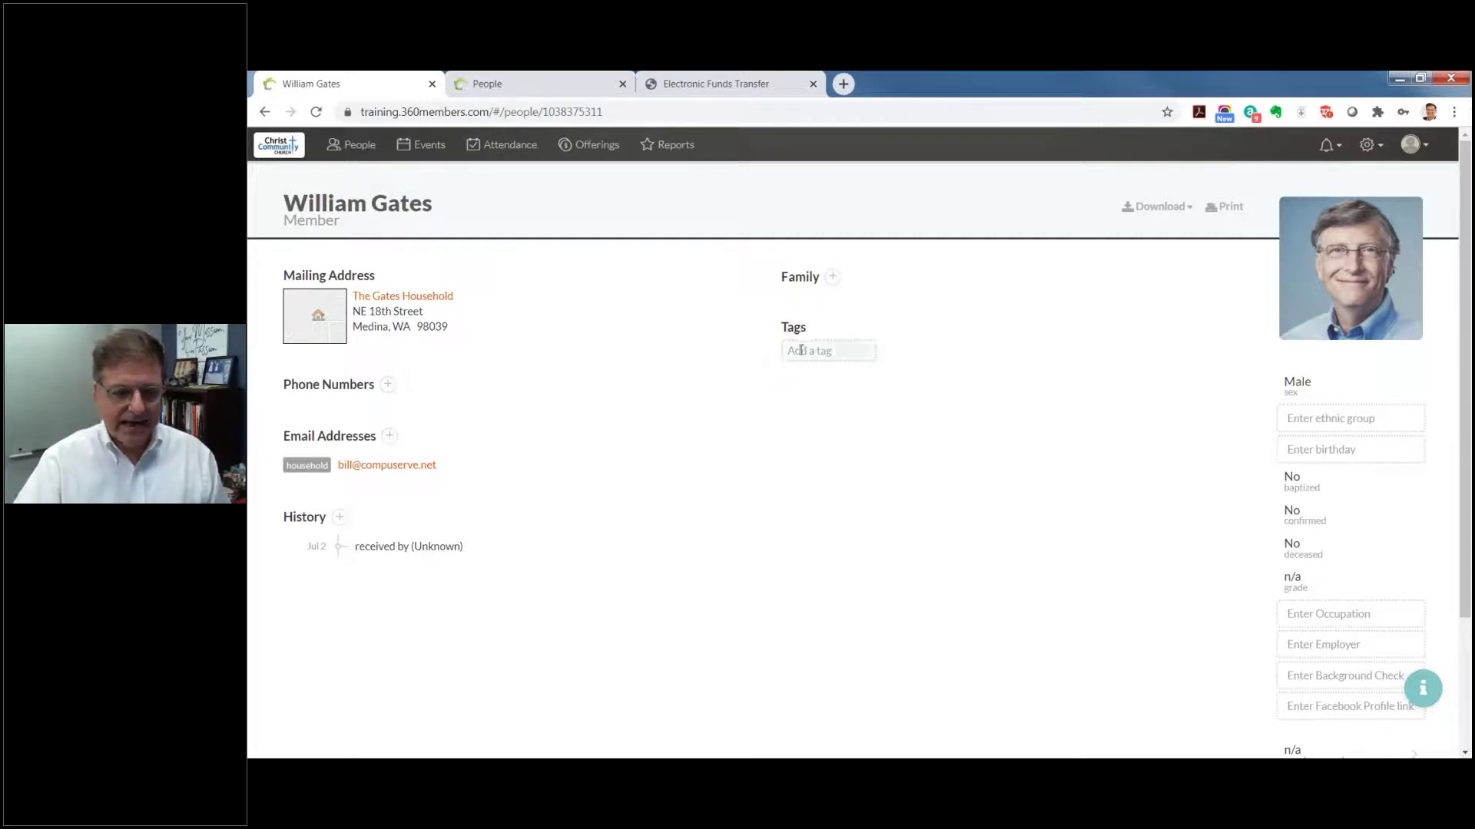
Step: Add the tags Men's Bible Study, Church Technology Team, Running and Golf to the member's profile
{"action": "left_click", "coordinate": [801, 350]}
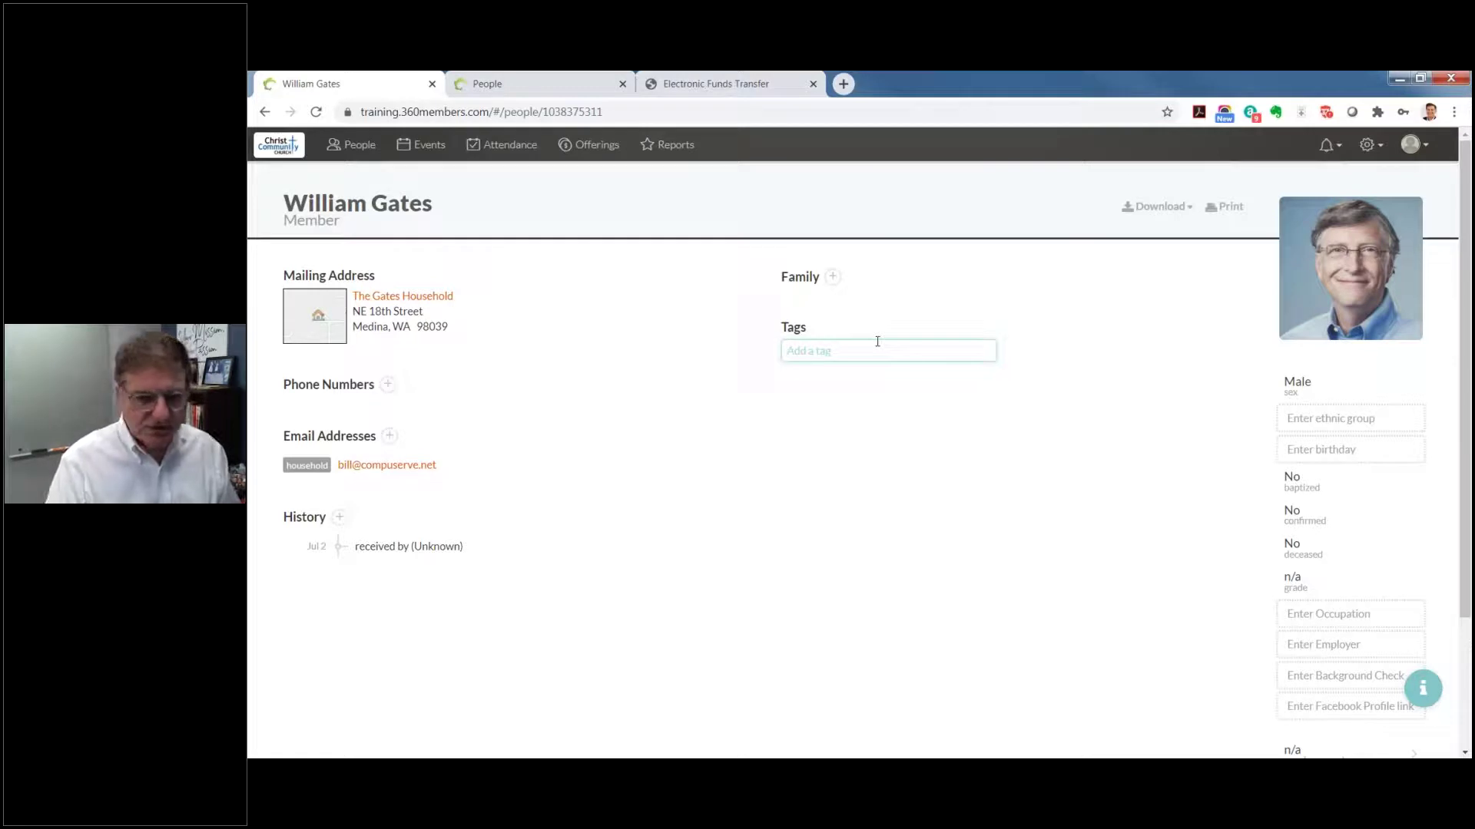
{"action": "type", "text": "Men"}
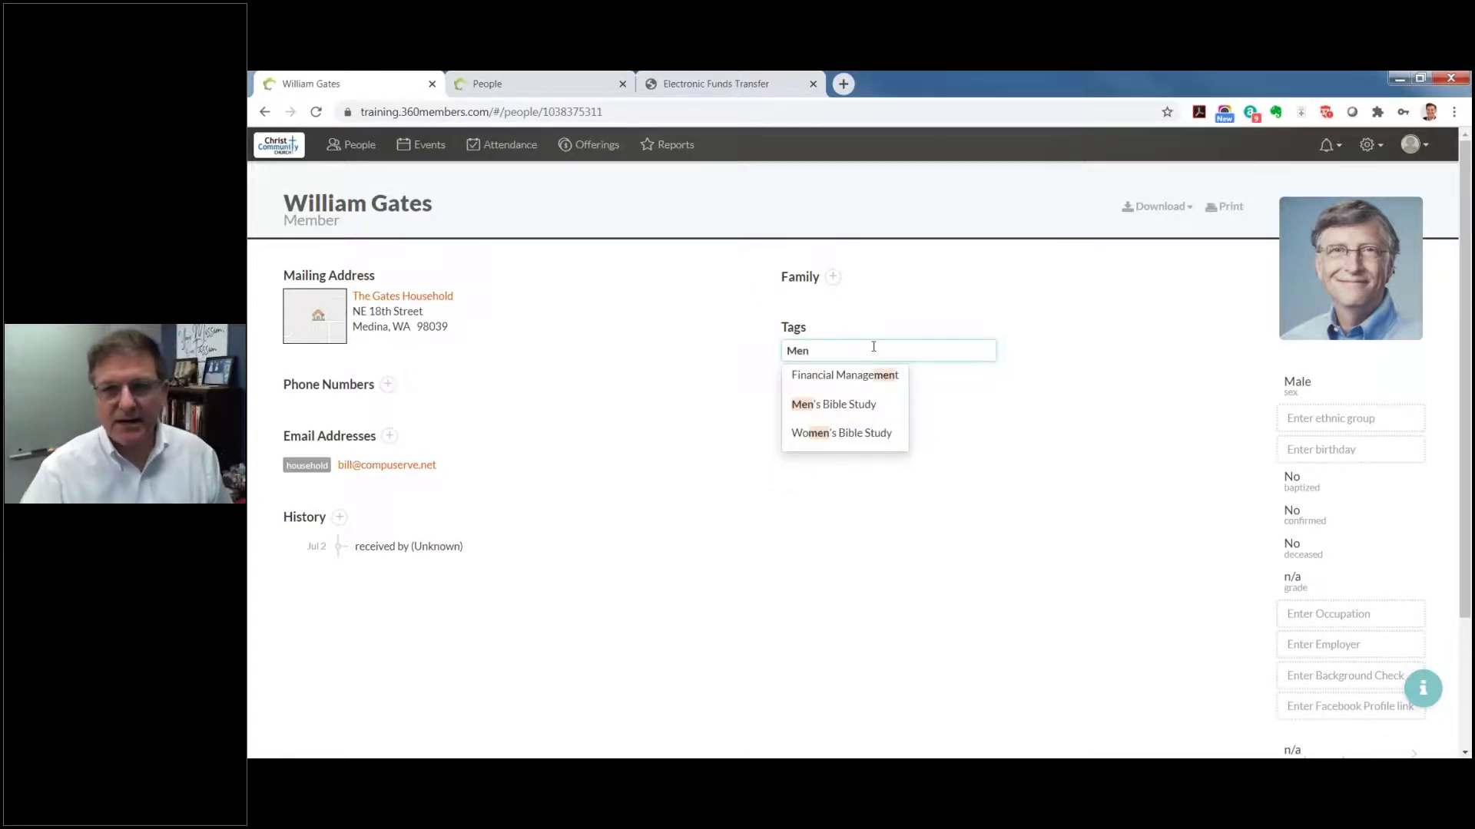
{"action": "left_click", "coordinate": [861, 401]}
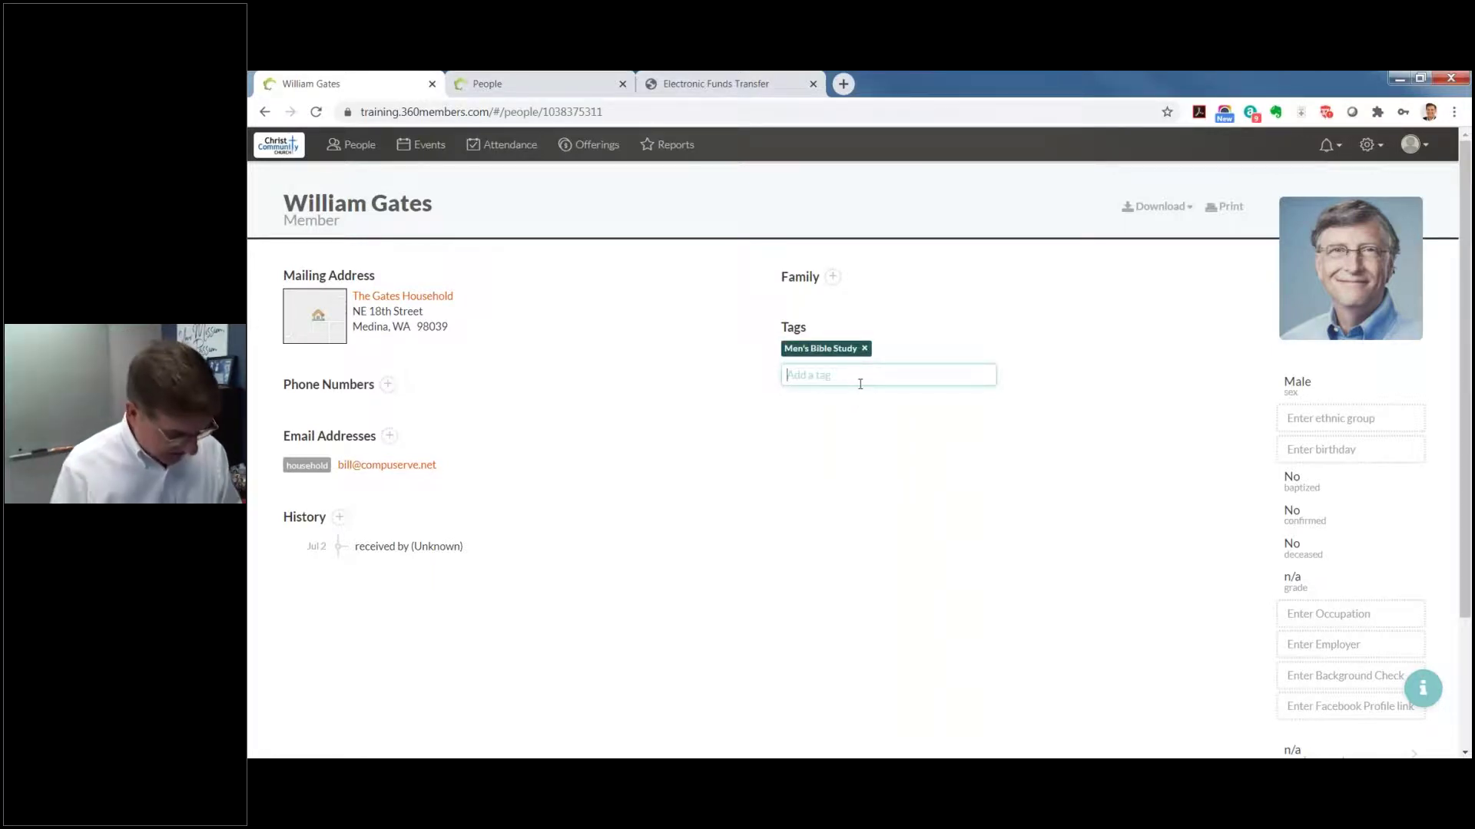
{"action": "type", "text": "Church"}
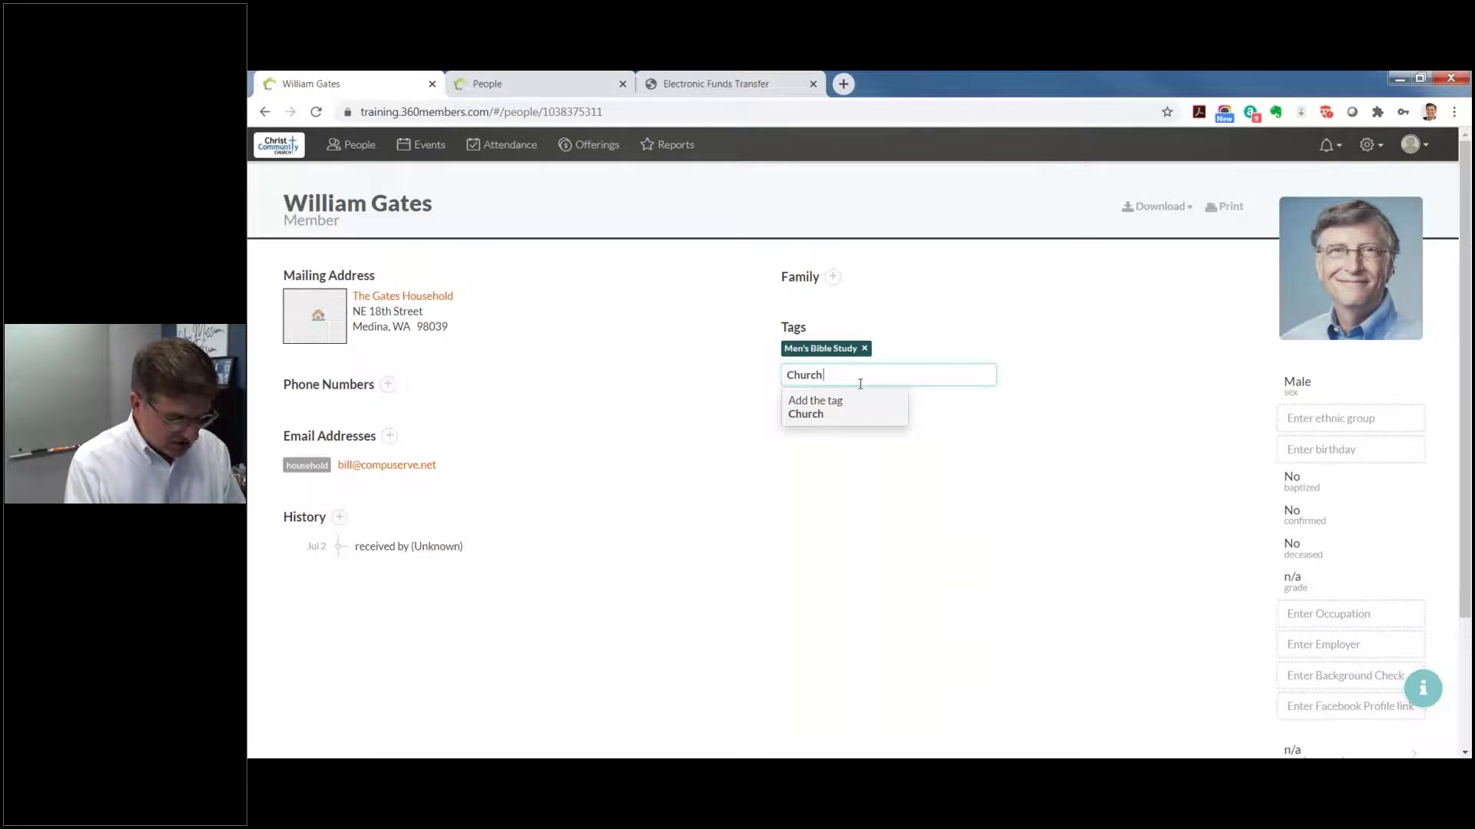
{"action": "type", "text": " Technolog"}
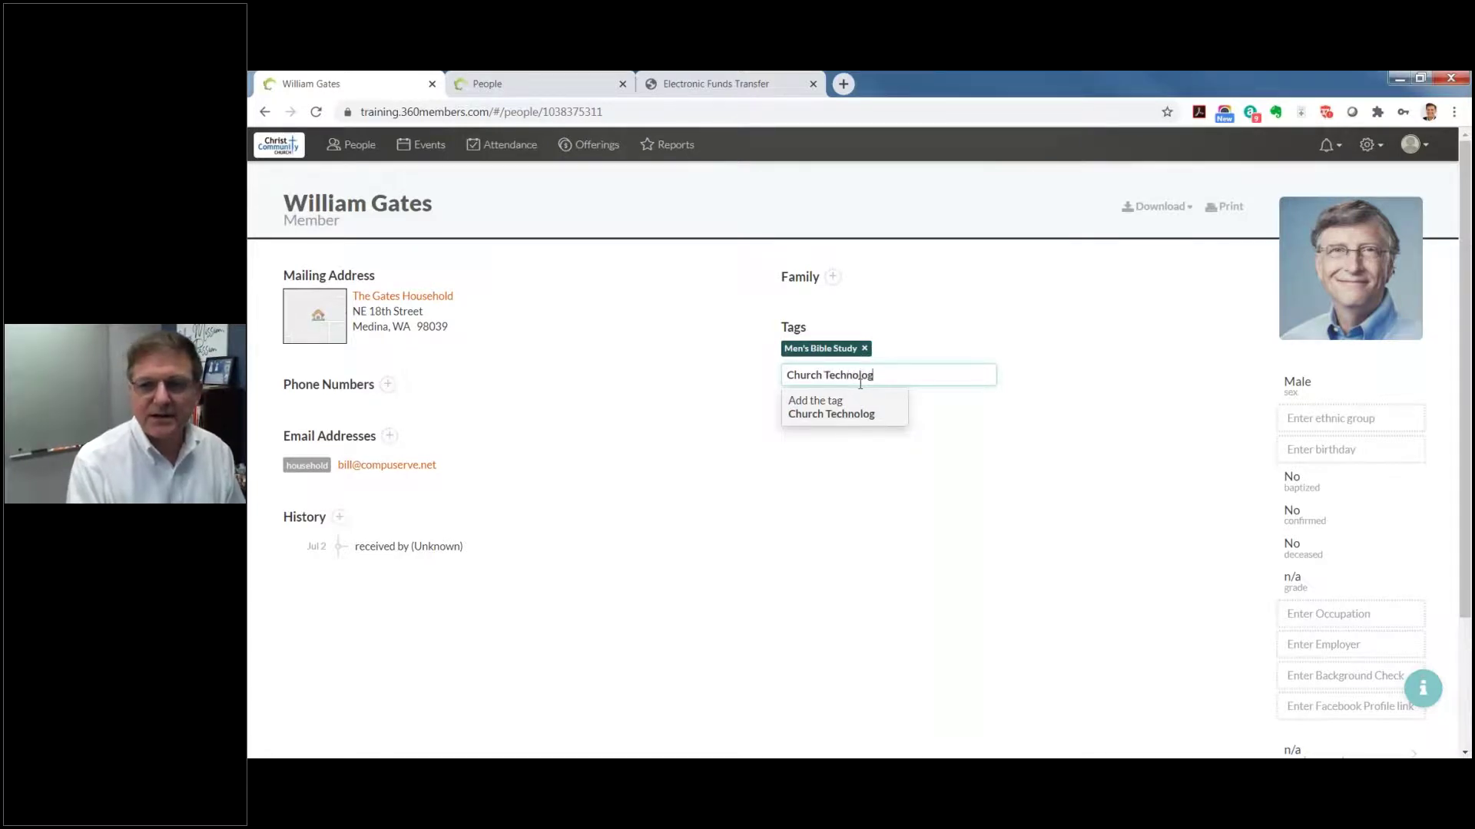
{"action": "type", "text": "y Team"}
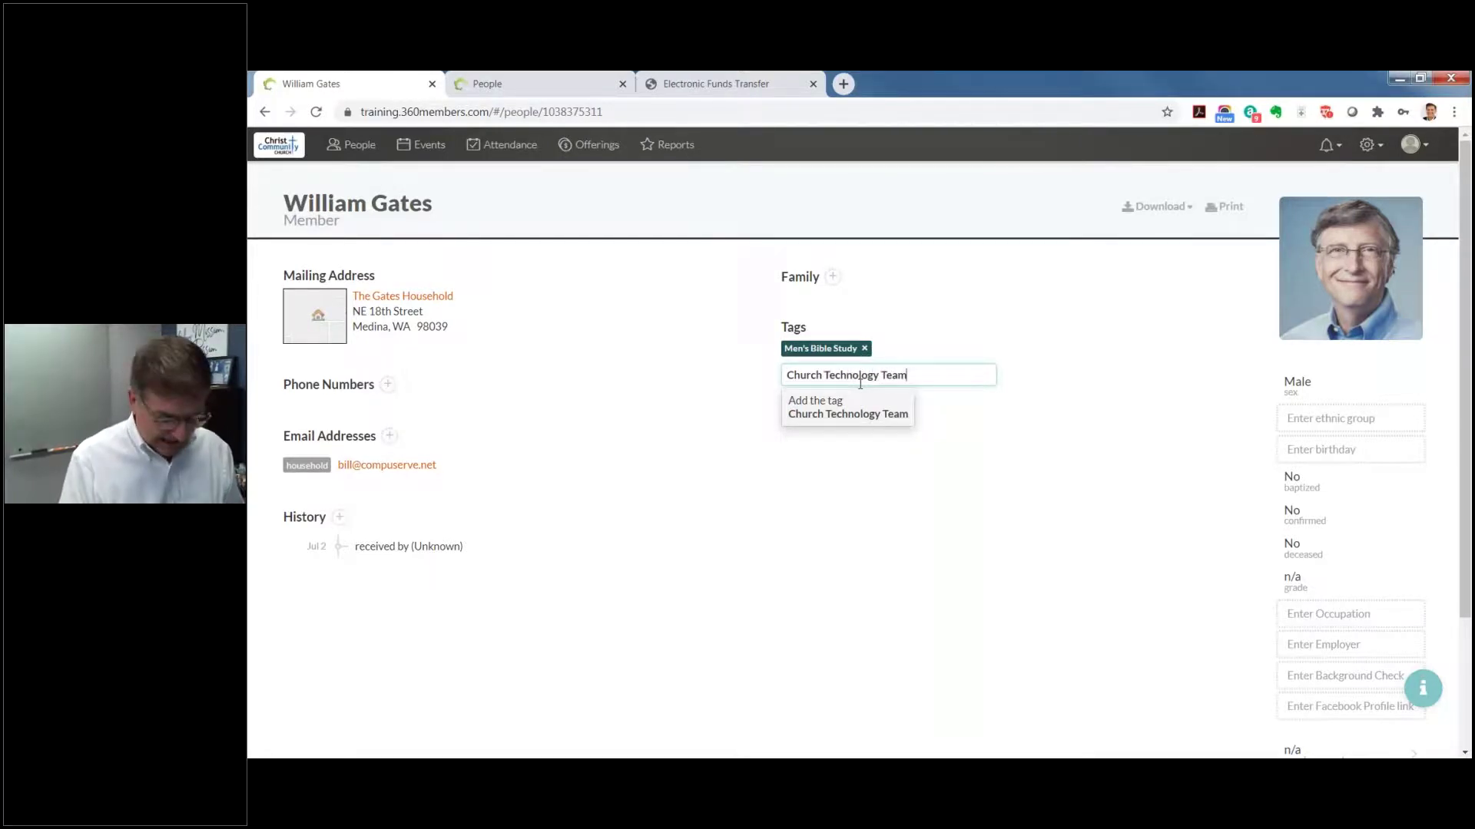
{"action": "key", "text": "Return"}
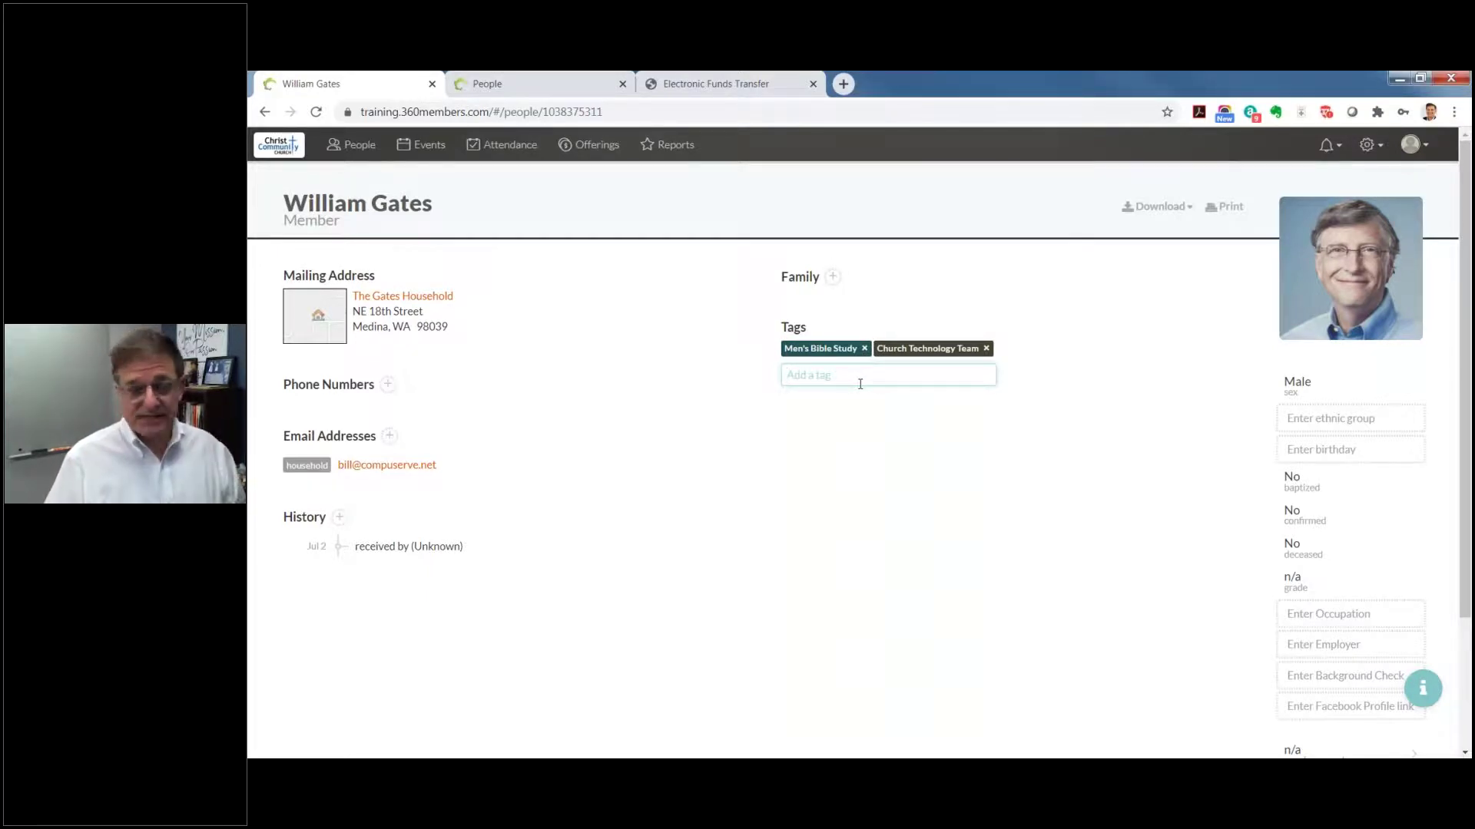
{"action": "type", "text": "Runni"}
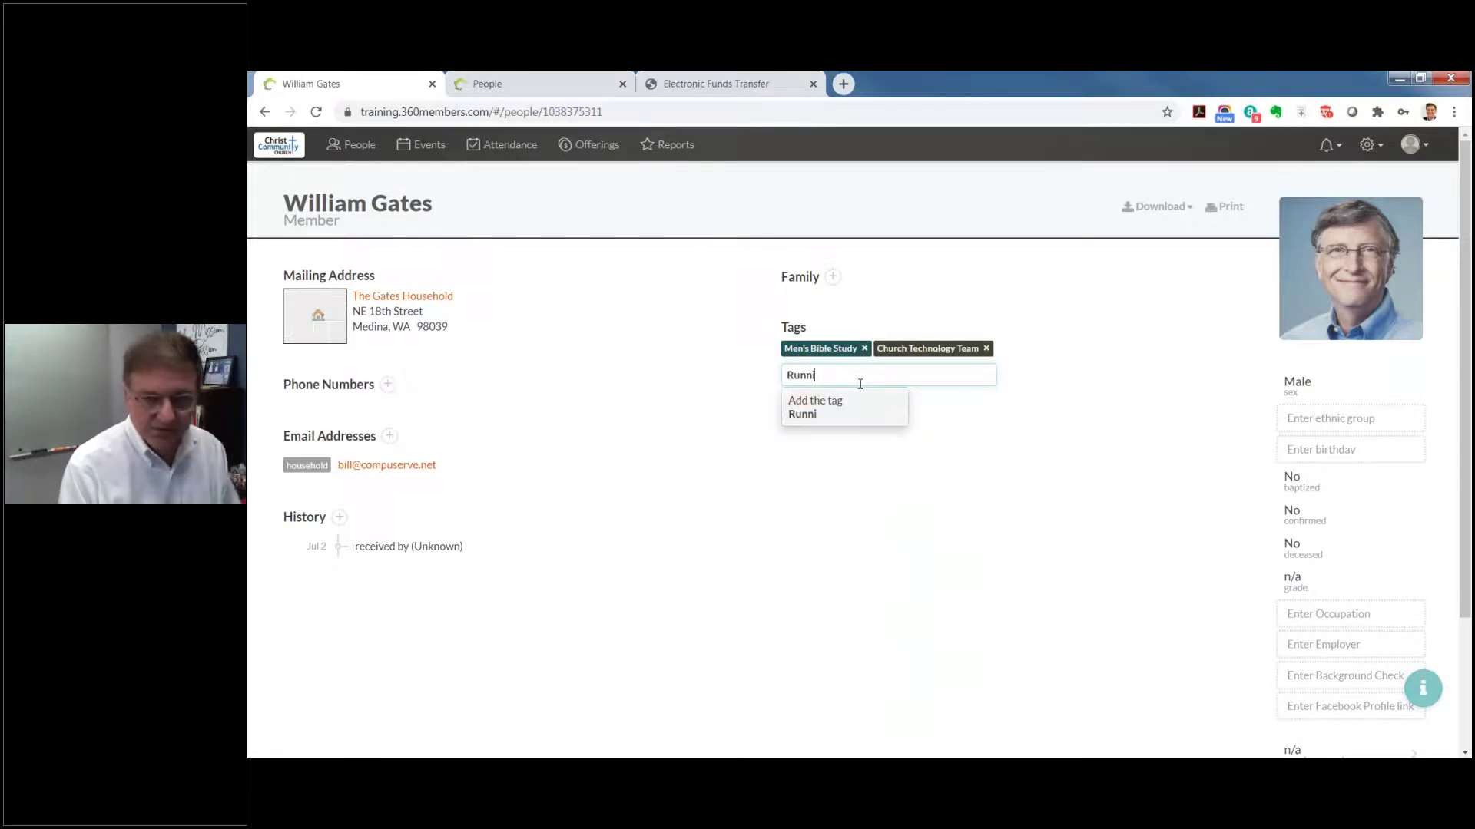
{"action": "type", "text": "ng"}
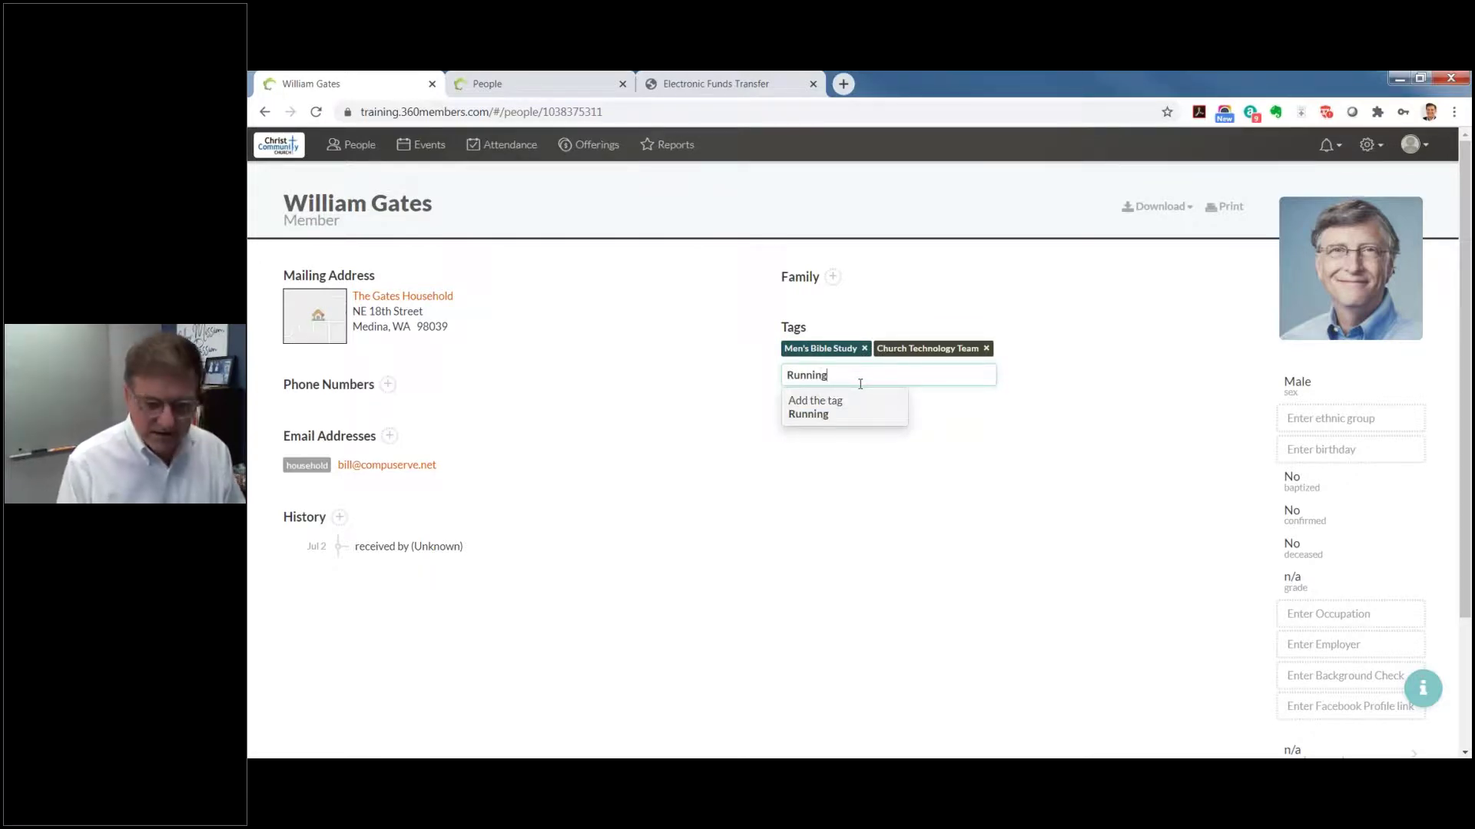
{"action": "key", "text": "Return"}
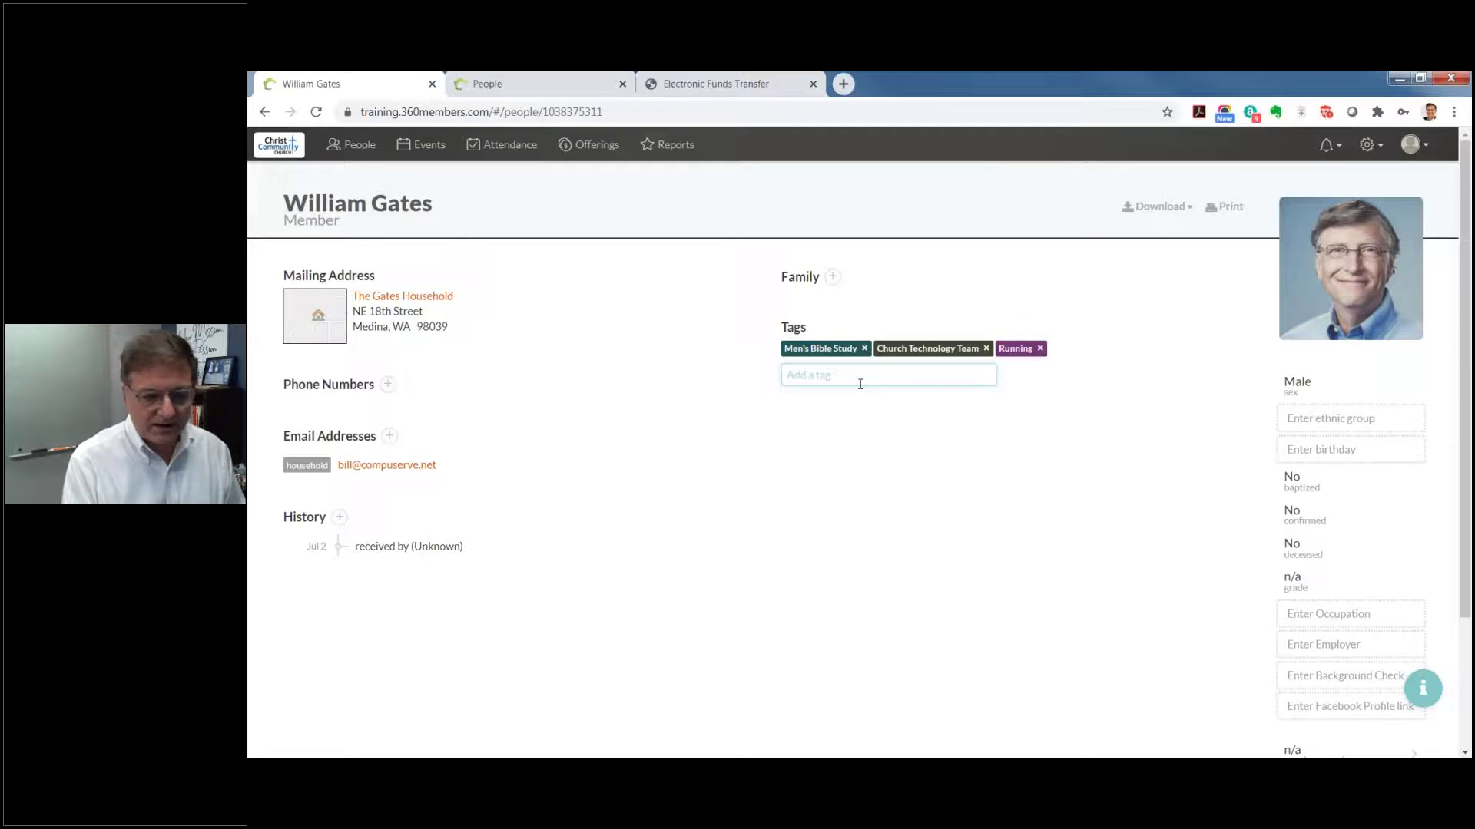
{"action": "type", "text": "Golf"}
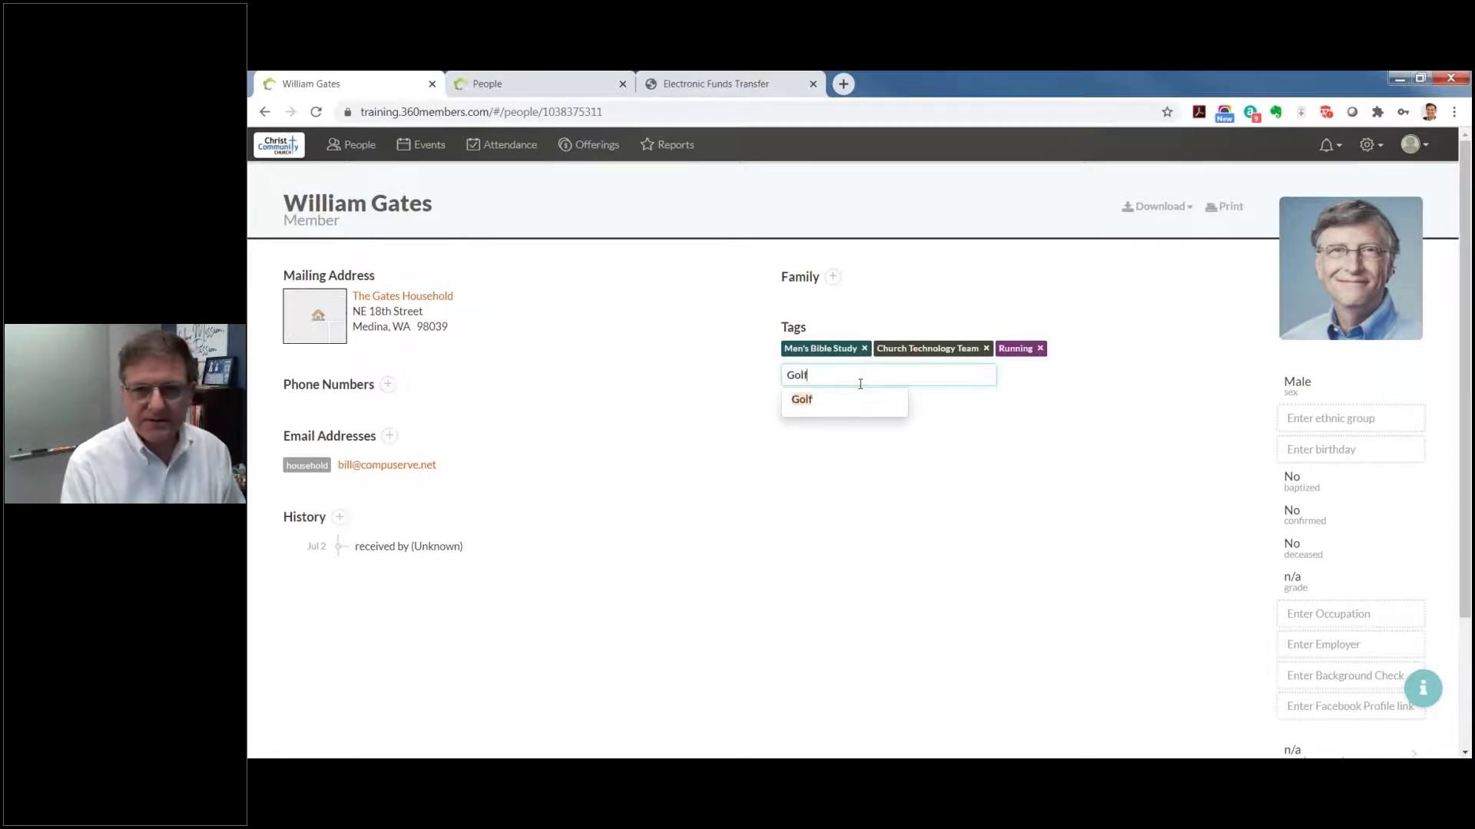
{"action": "key", "text": "Return"}
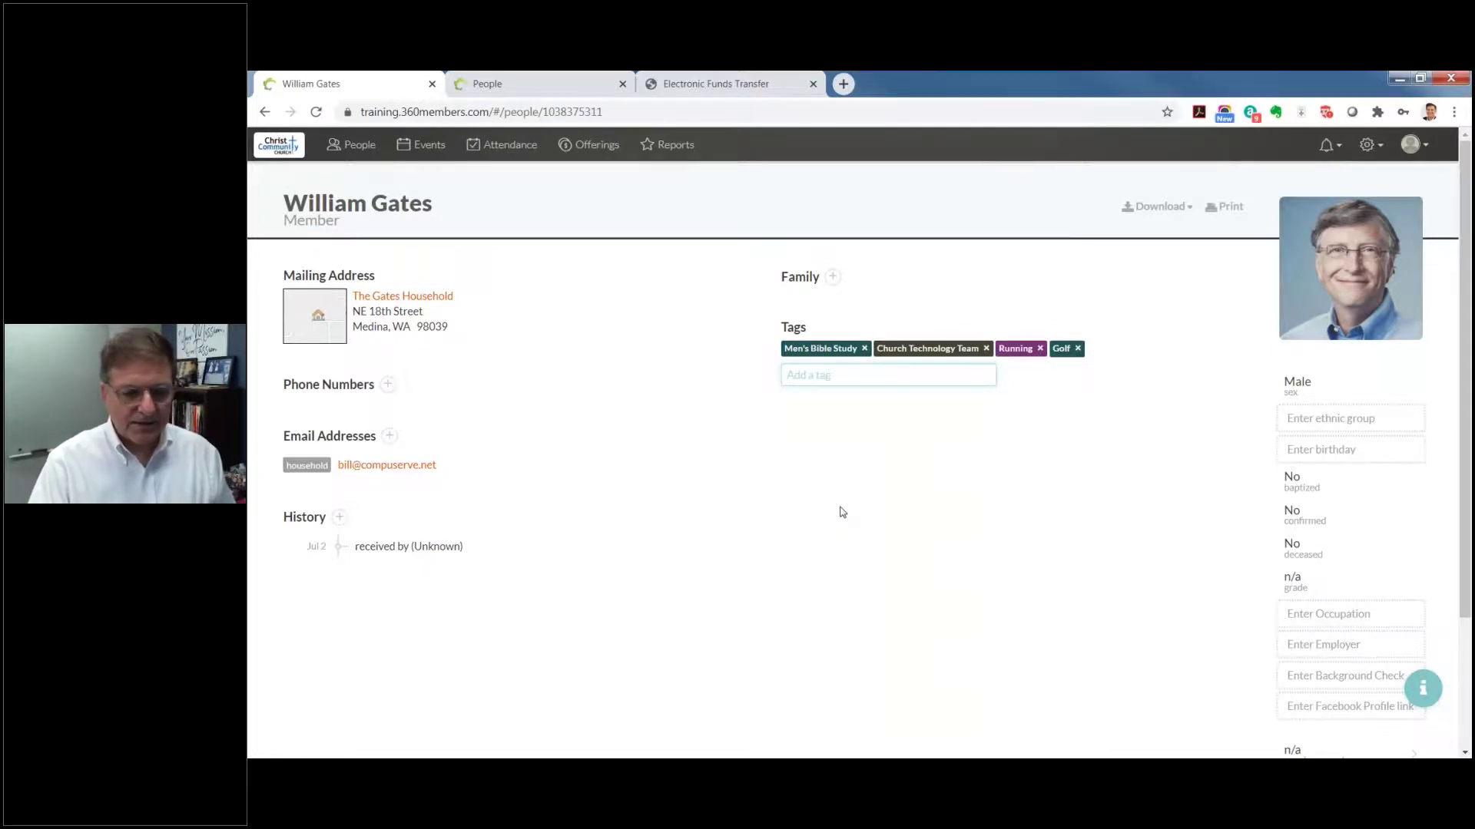
Step: Set the member's ethnic group to White/Caucasian
{"action": "left_click", "coordinate": [1315, 418]}
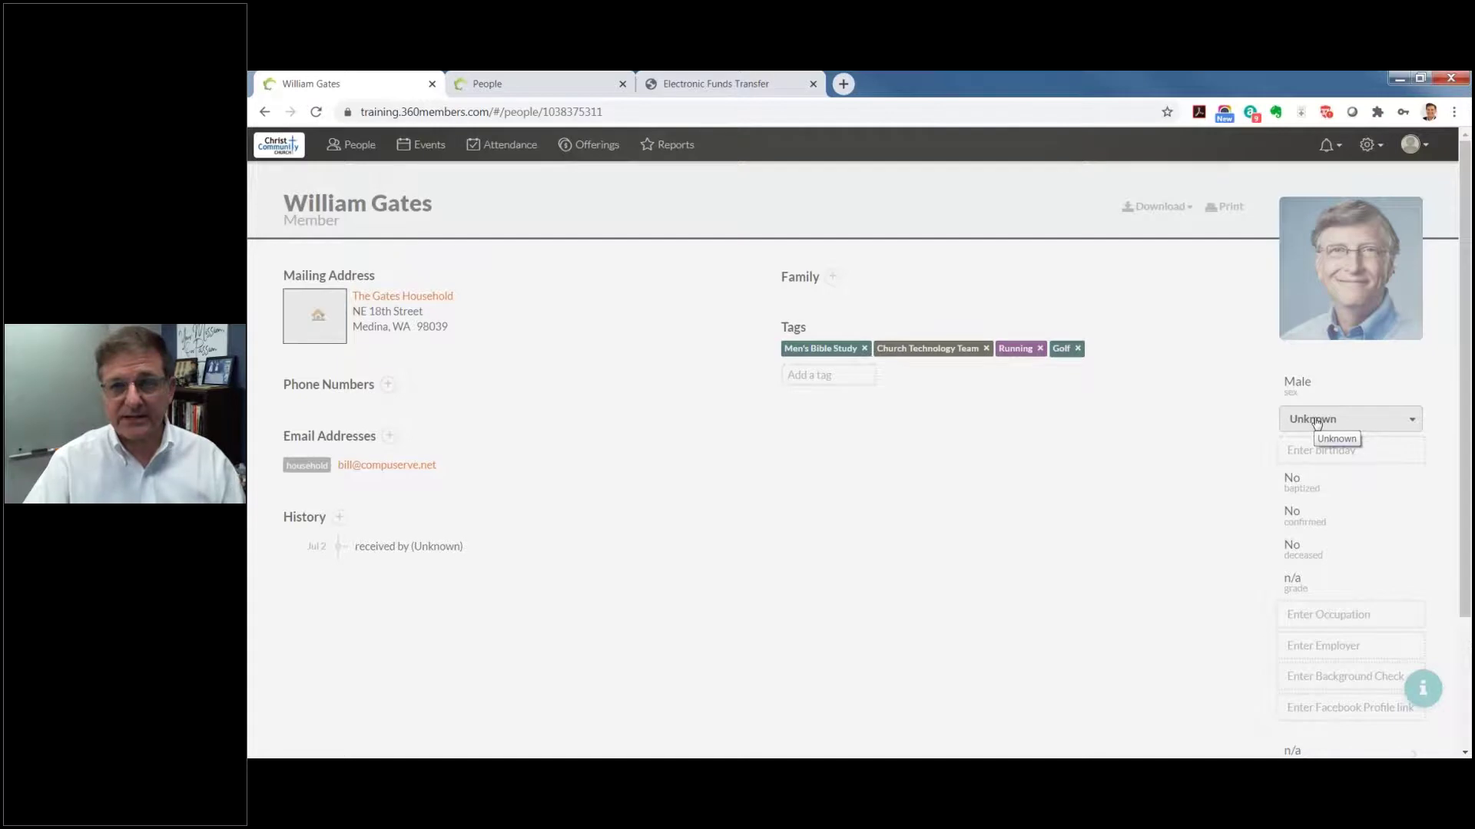
{"action": "left_click", "coordinate": [1316, 421]}
{"action": "scroll", "coordinate": [1336, 561], "scroll_direction": "down", "scroll_amount": 1}
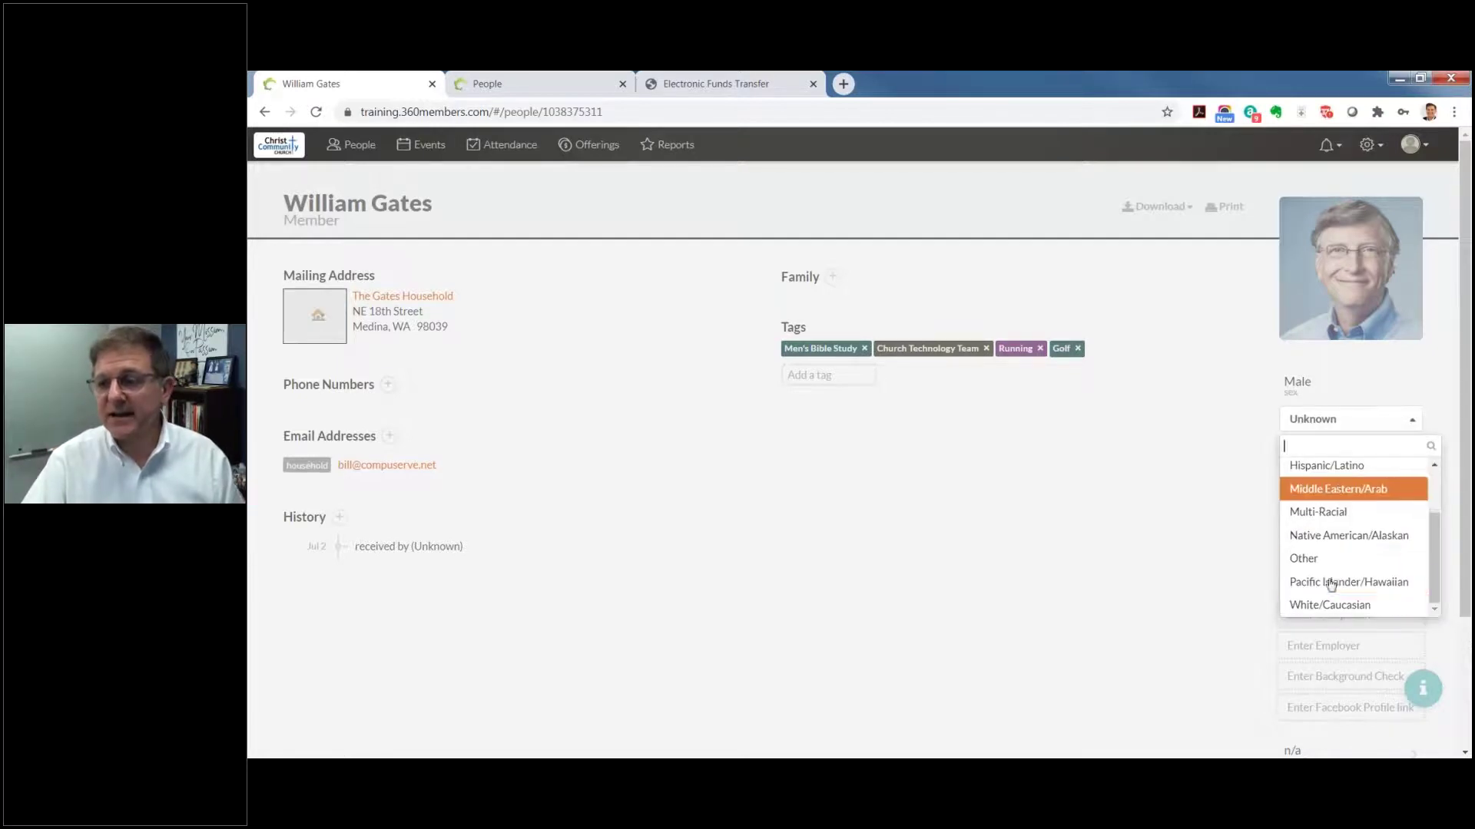
{"action": "left_click", "coordinate": [1330, 607]}
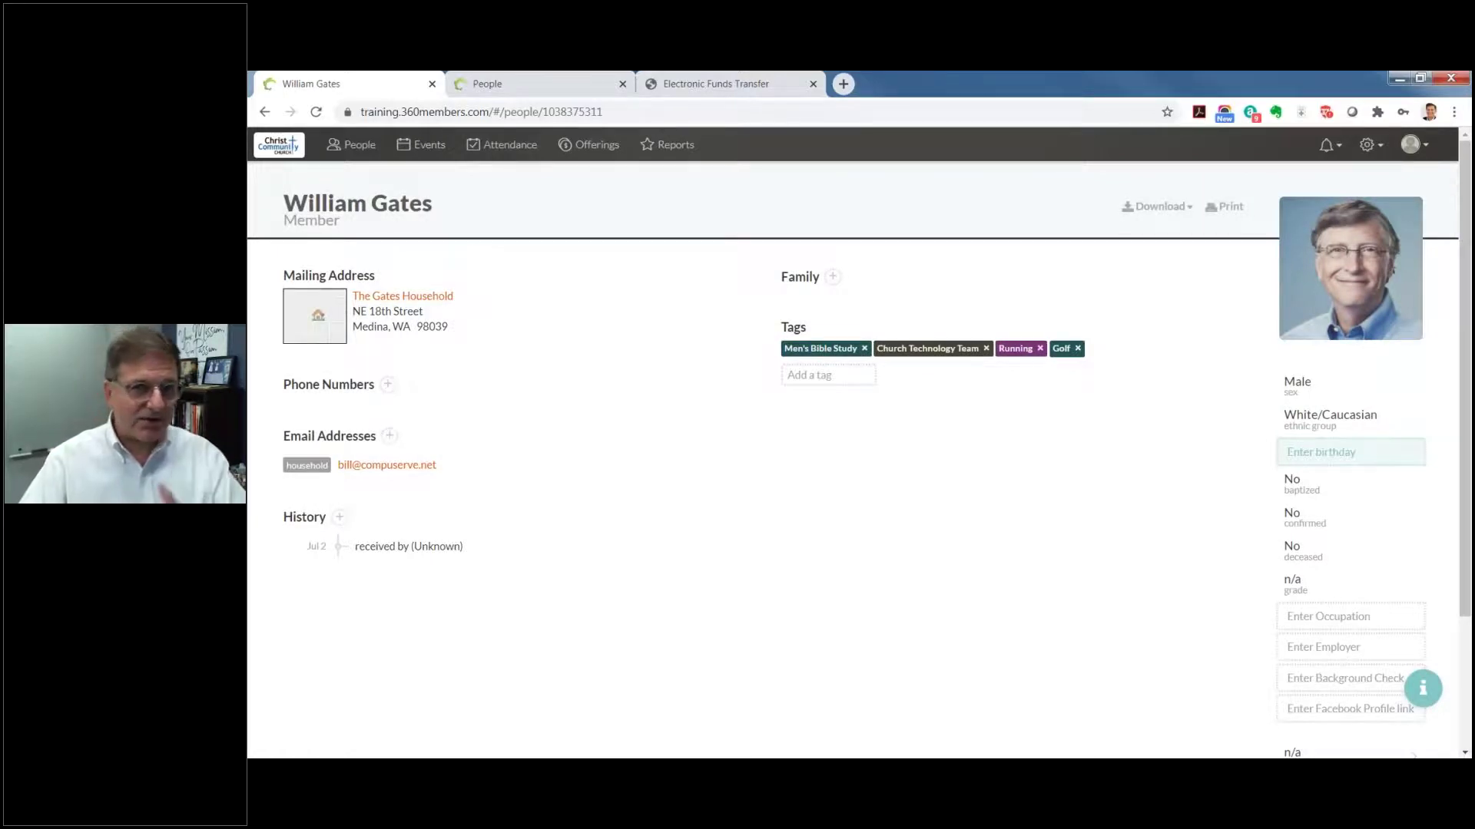
Step: Set the member's birthday to March 1952, leaving baptism status unchanged
{"action": "left_click", "coordinate": [1348, 459]}
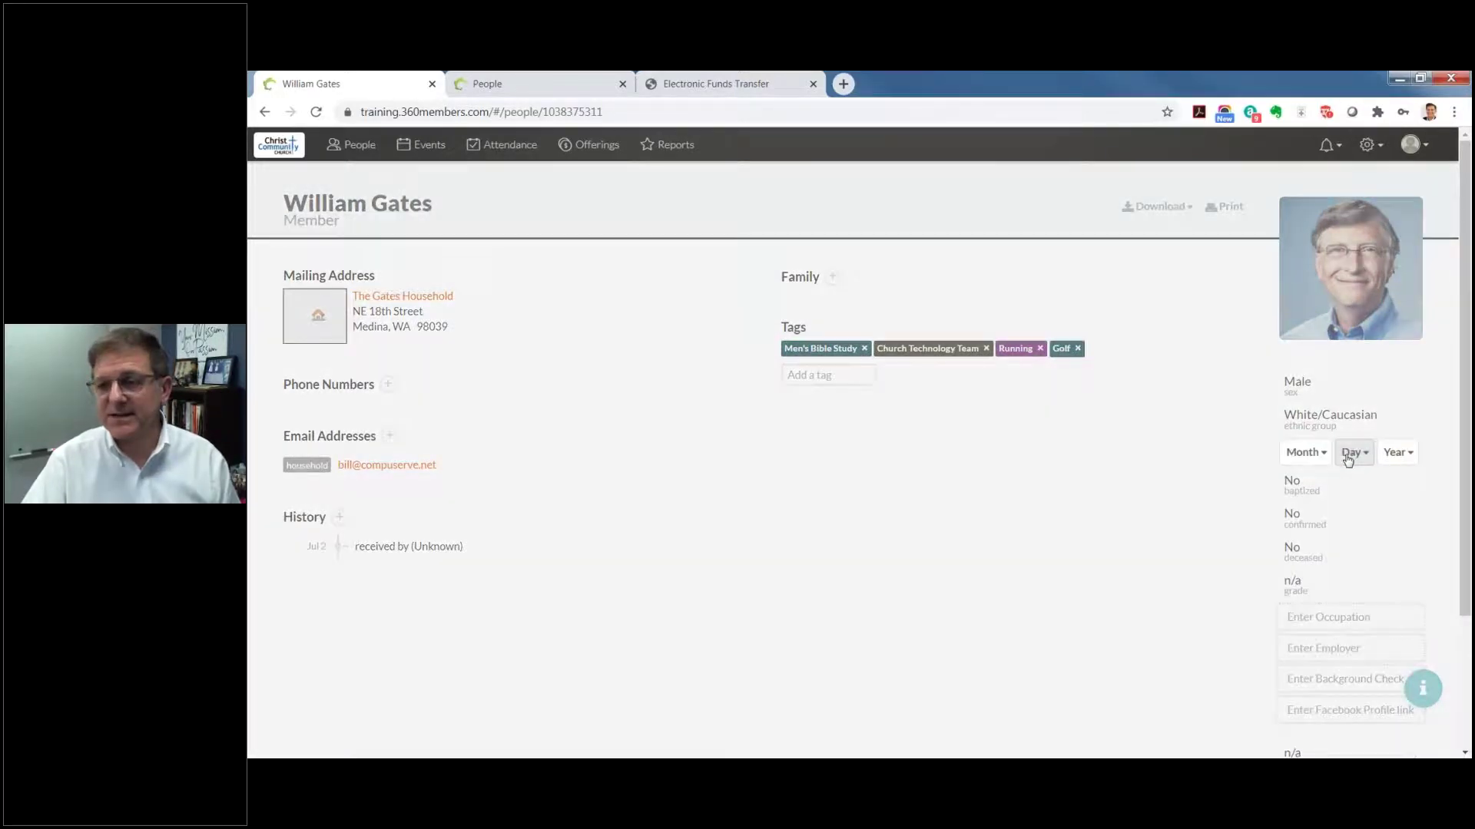
{"action": "left_click", "coordinate": [1315, 457]}
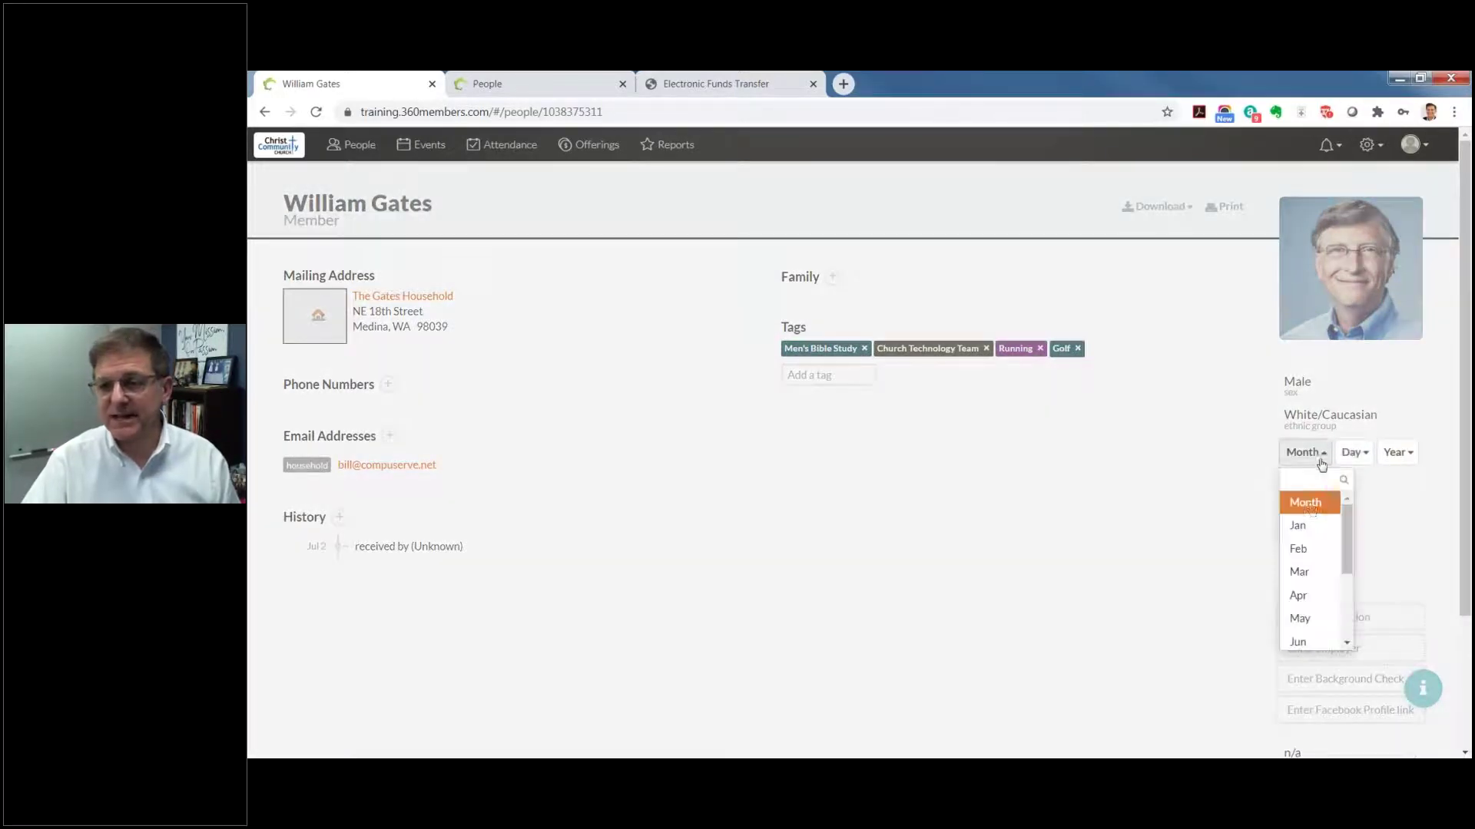
{"action": "left_click", "coordinate": [1298, 569]}
{"action": "left_click", "coordinate": [1395, 455]}
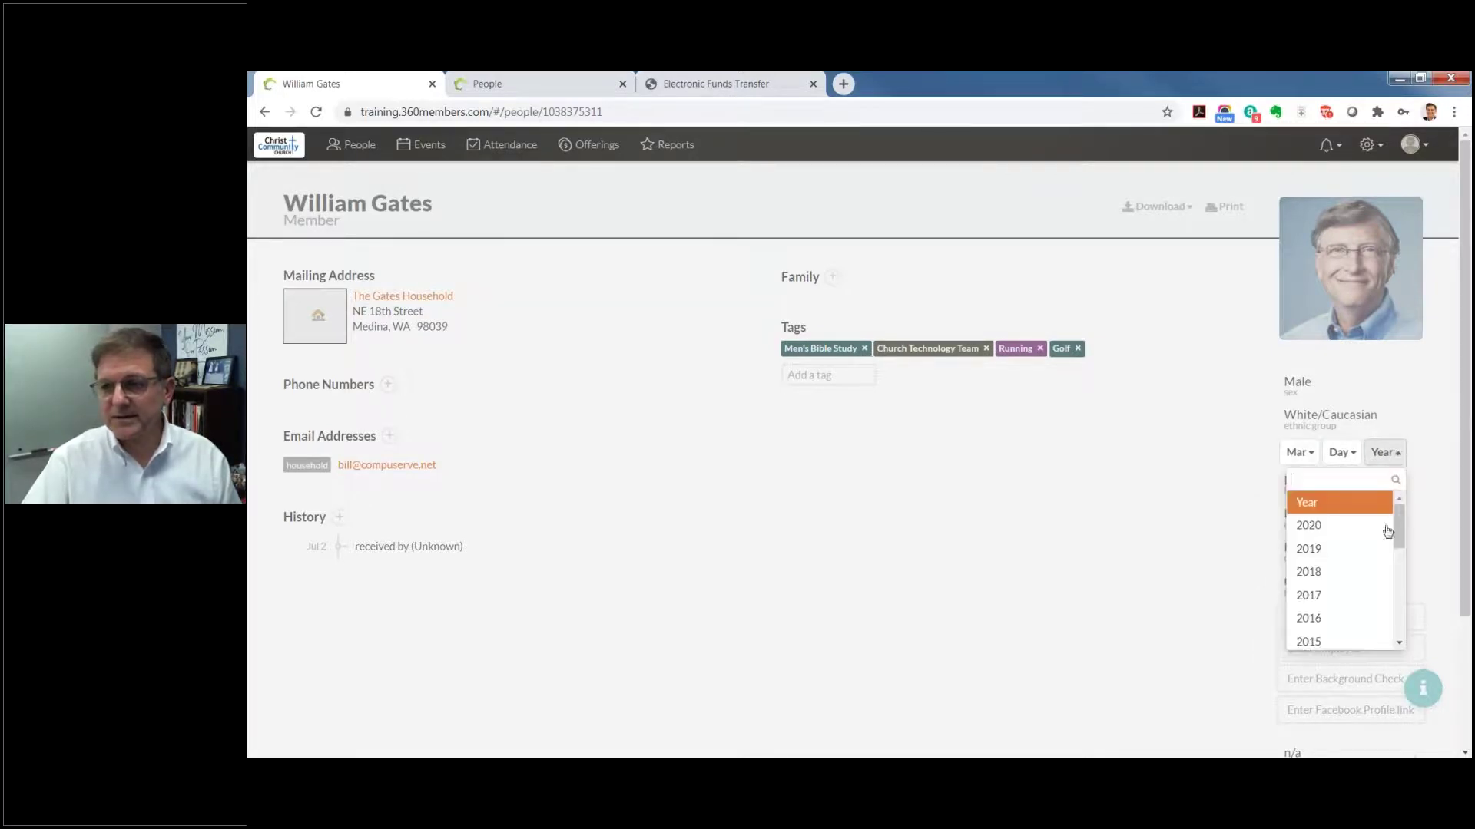
{"action": "left_click_drag", "start_coordinate": [1398, 526], "coordinate": [1398, 582]}
{"action": "scroll", "coordinate": [1397, 582], "scroll_direction": "down", "scroll_amount": 6}
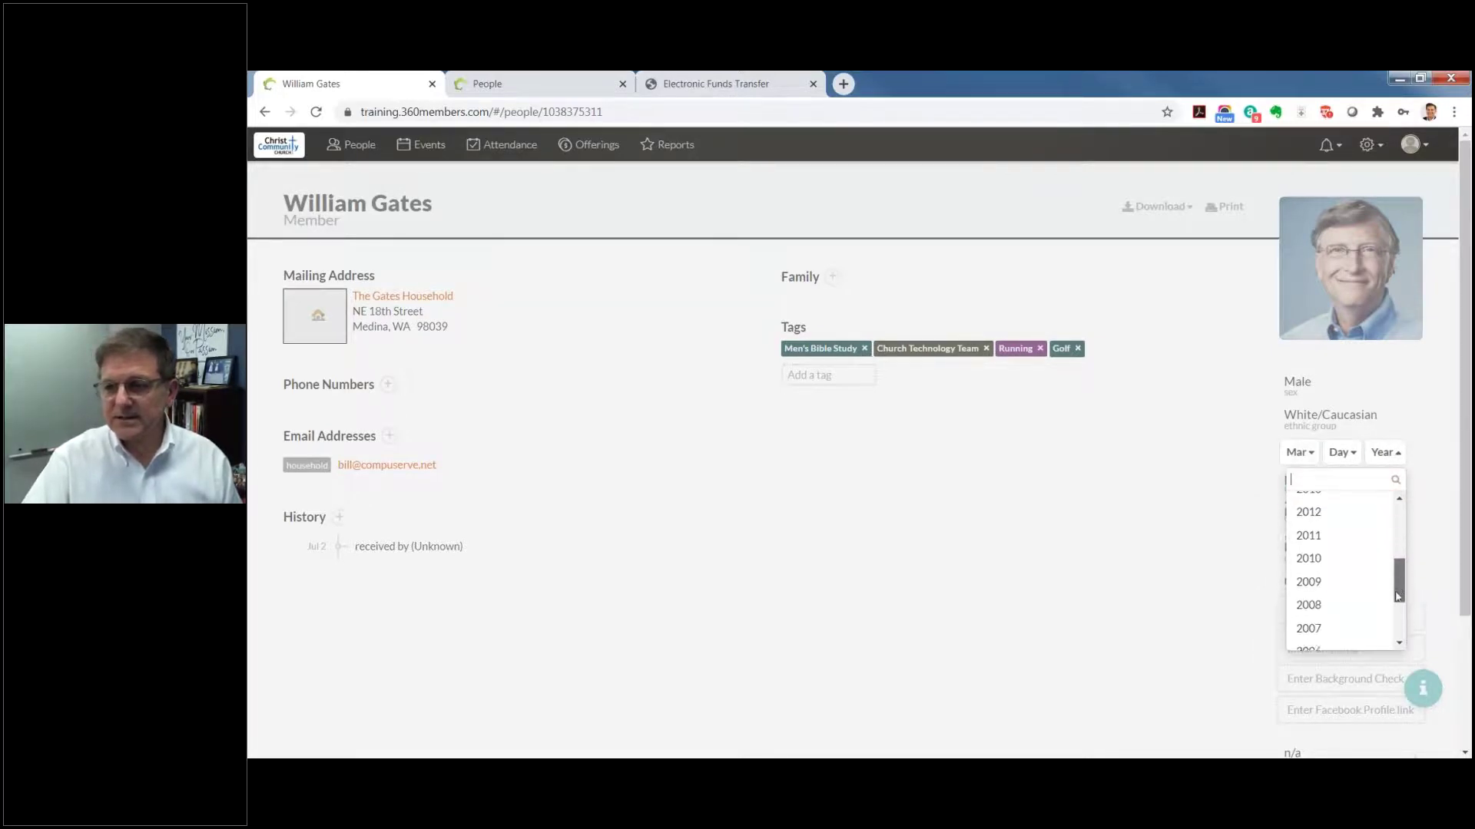
{"action": "scroll", "coordinate": [1375, 615], "scroll_direction": "down", "scroll_amount": 15}
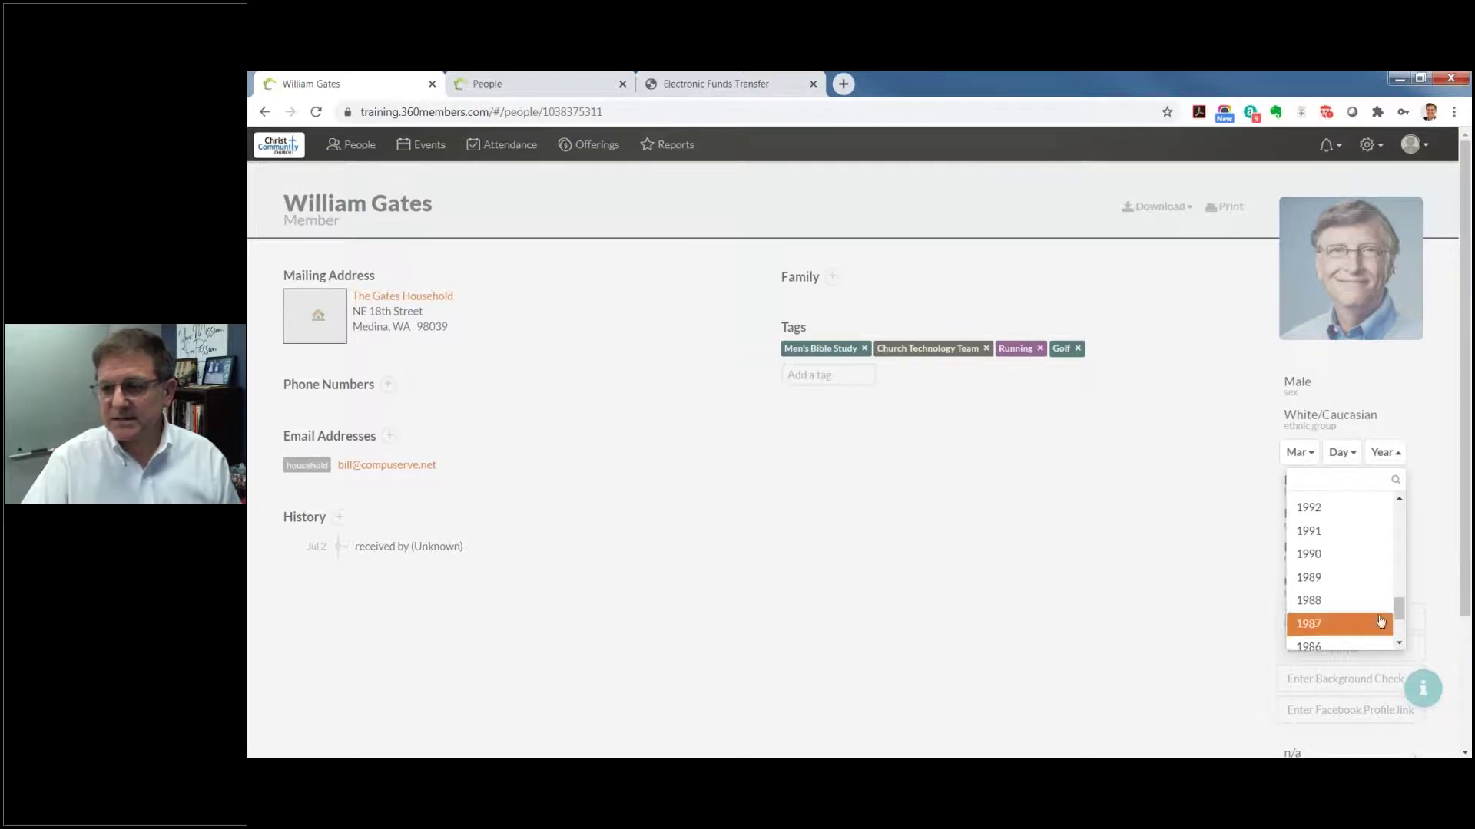
{"action": "scroll", "coordinate": [1376, 612], "scroll_direction": "up", "scroll_amount": 3}
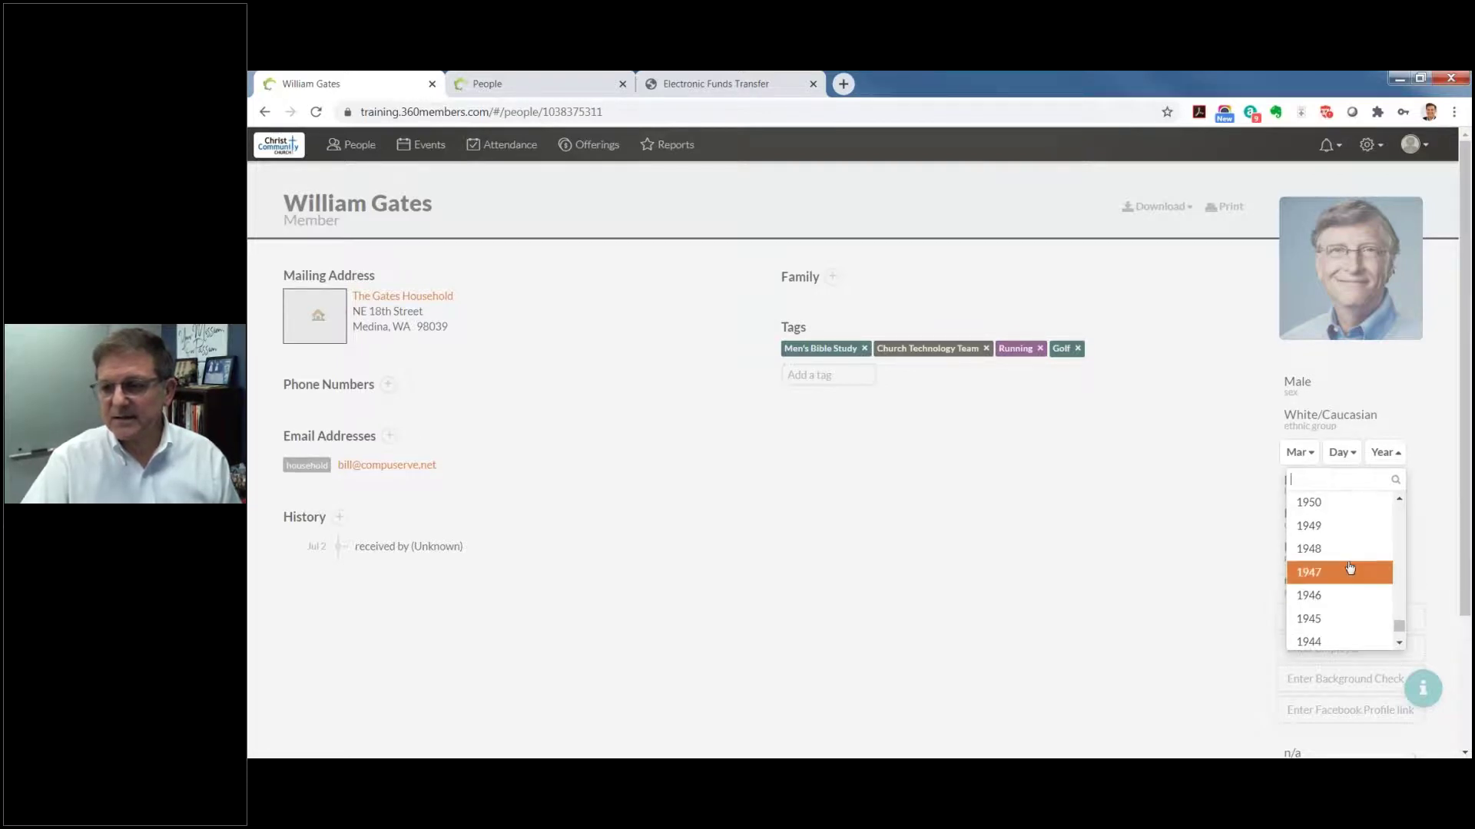
{"action": "left_click", "coordinate": [1310, 538]}
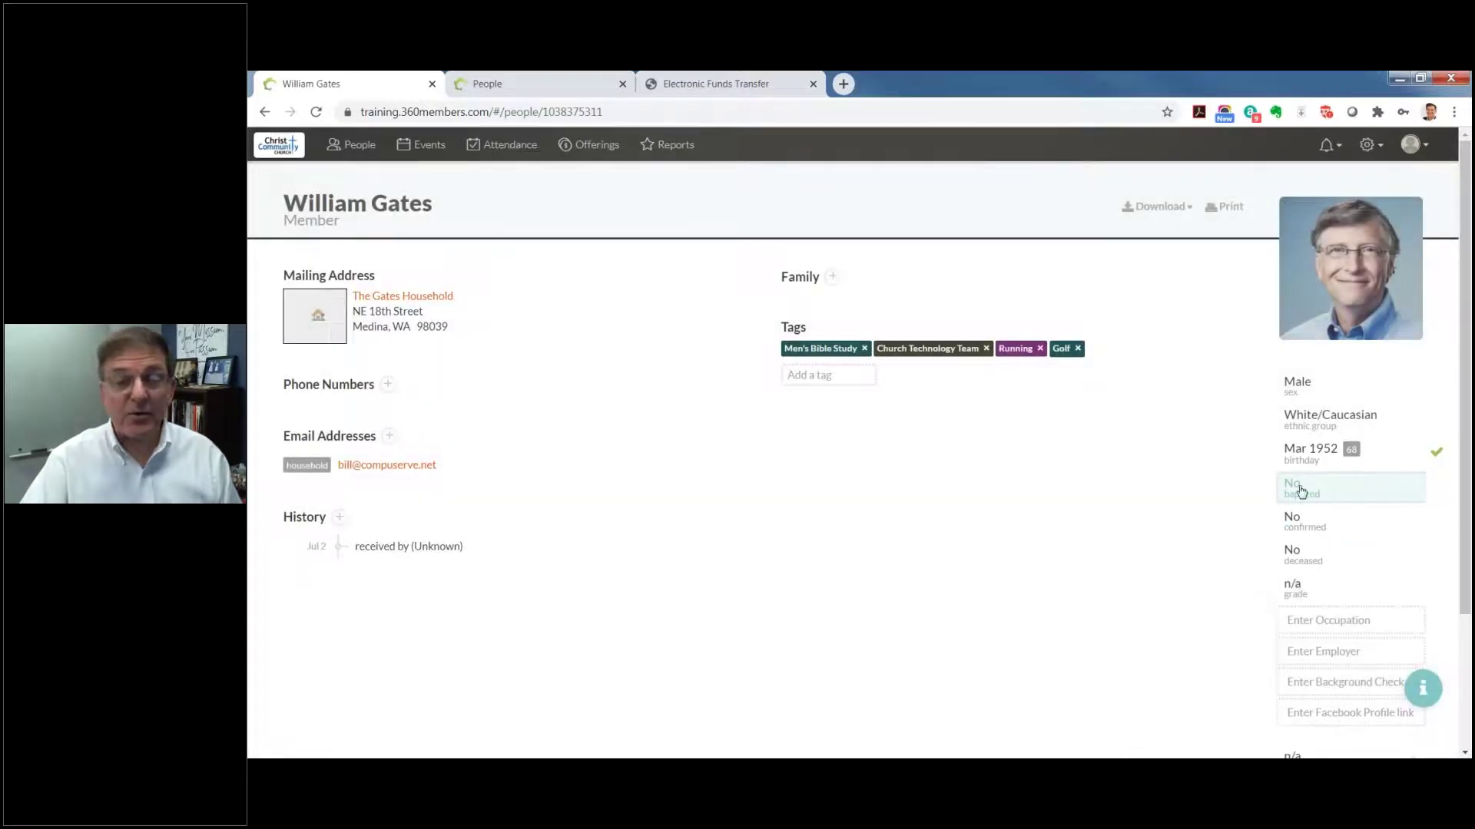
{"action": "left_click", "coordinate": [1300, 490]}
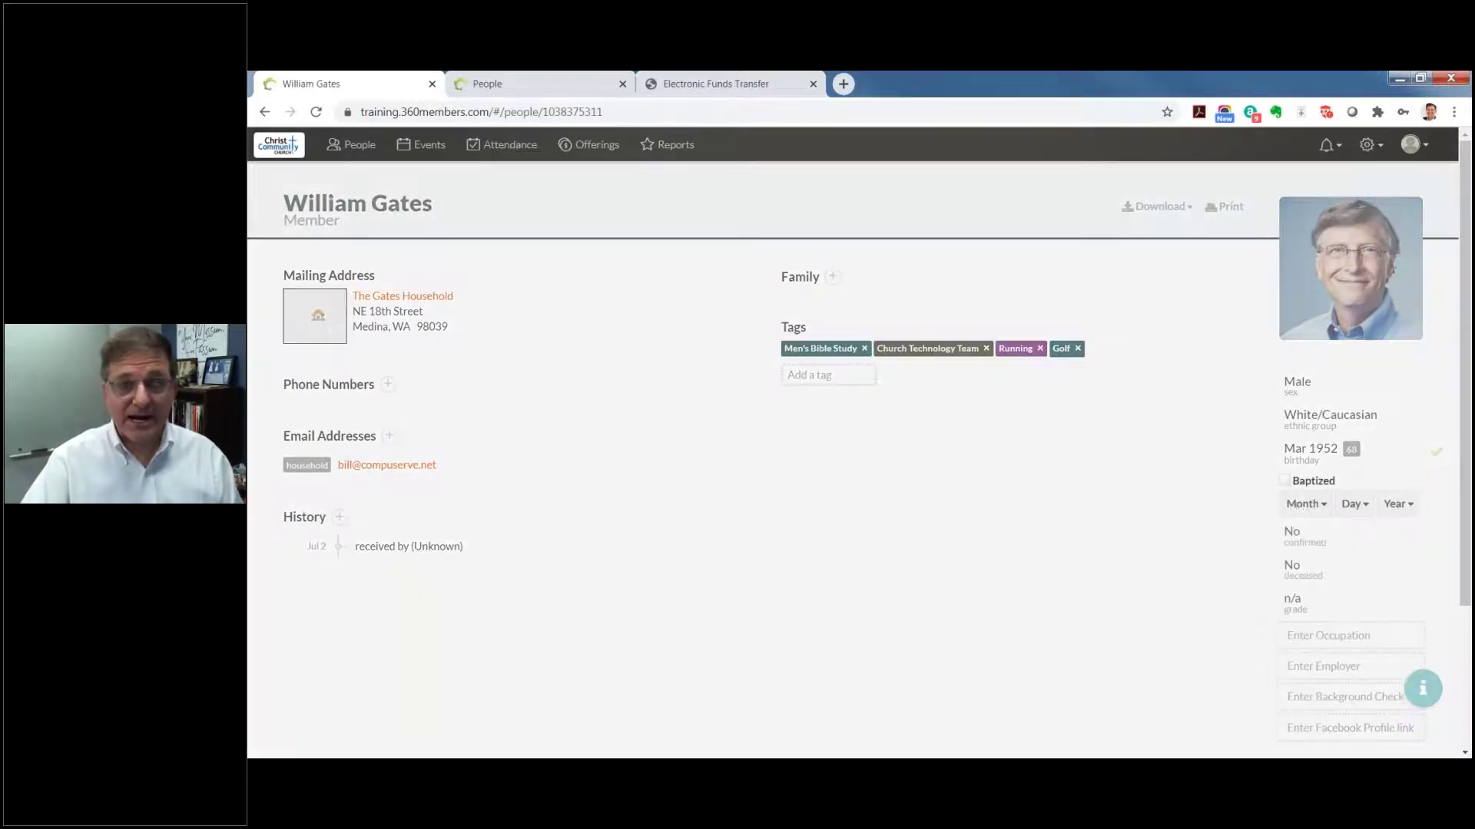
{"action": "left_click", "coordinate": [1306, 576]}
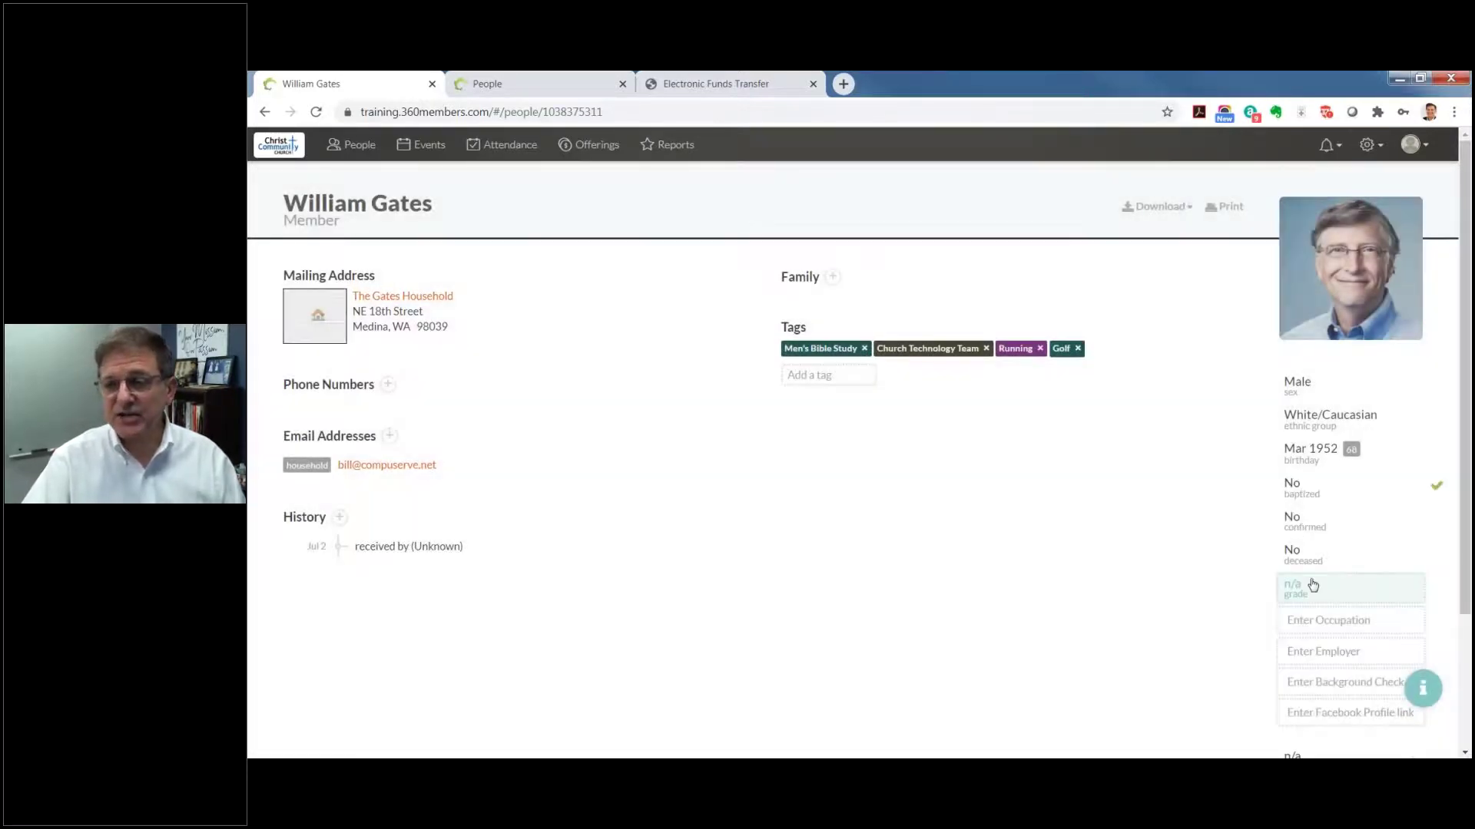
Step: Enter Philanthropist as the member's occupation, correcting the misspelling
{"action": "left_click", "coordinate": [1345, 621]}
{"action": "type", "text": "Ph"}
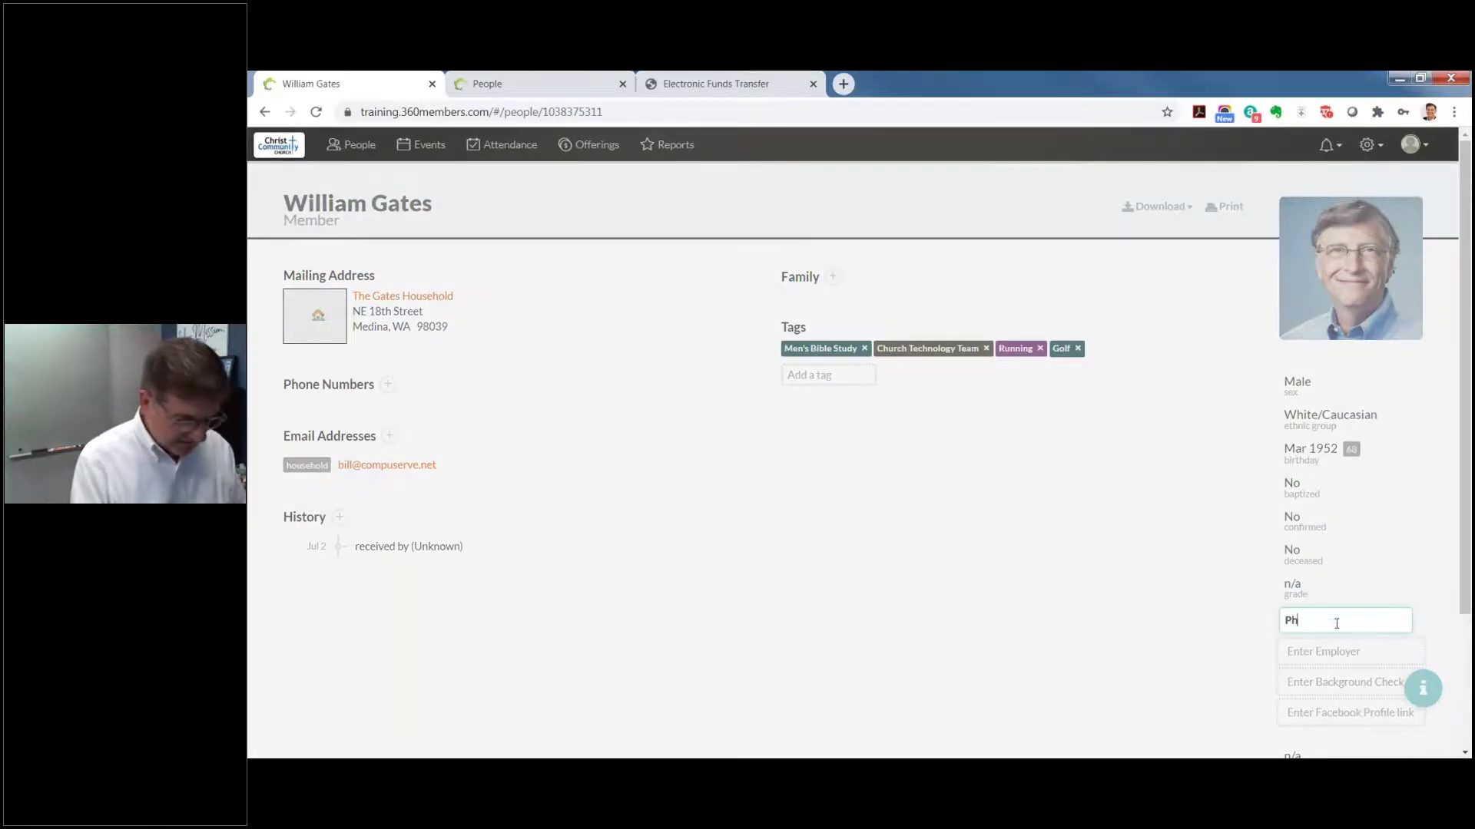
{"action": "type", "text": "ilanthrpist"}
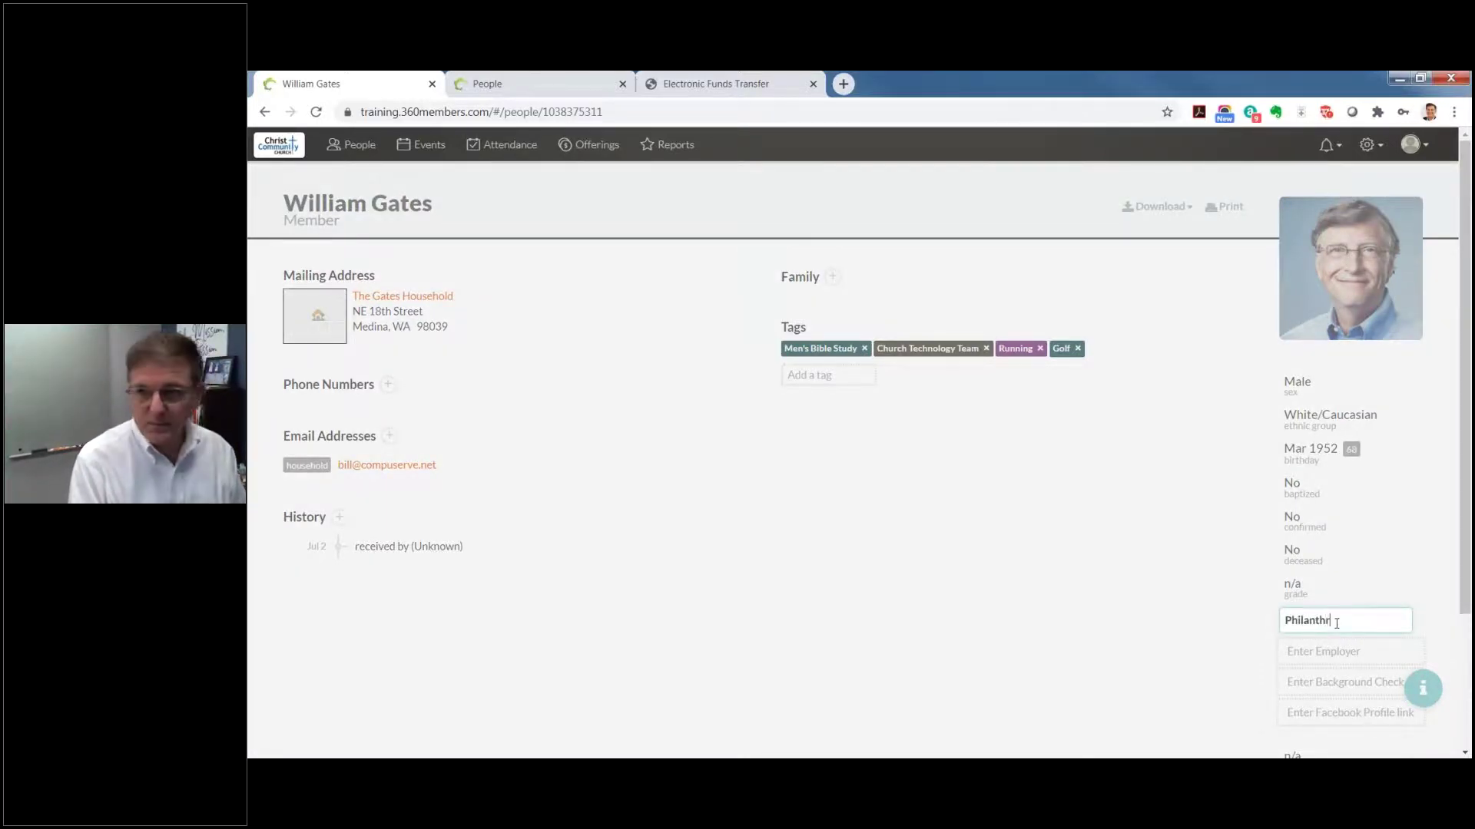
{"action": "key", "text": "BackSpace"}
{"action": "key", "text": "BackSpace"}
{"action": "key", "text": "BackSpace"}
{"action": "key", "text": "BackSpace"}
{"action": "key", "text": "BackSpace"}
{"action": "type", "text": "ropist"}
{"action": "scroll", "coordinate": [1336, 624], "scroll_direction": "down", "scroll_amount": 1}
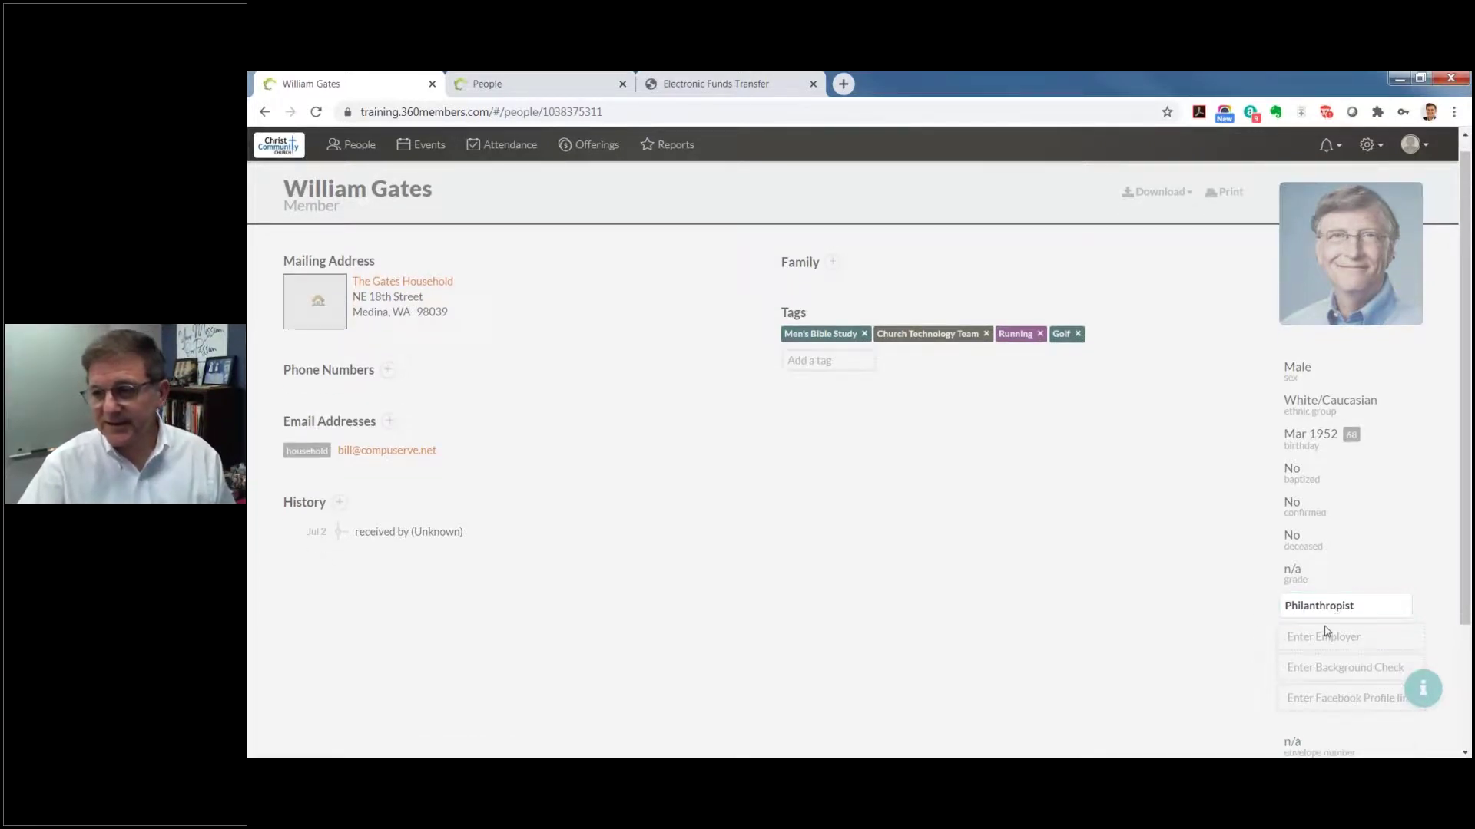
{"action": "scroll", "coordinate": [1191, 613], "scroll_direction": "down", "scroll_amount": 2}
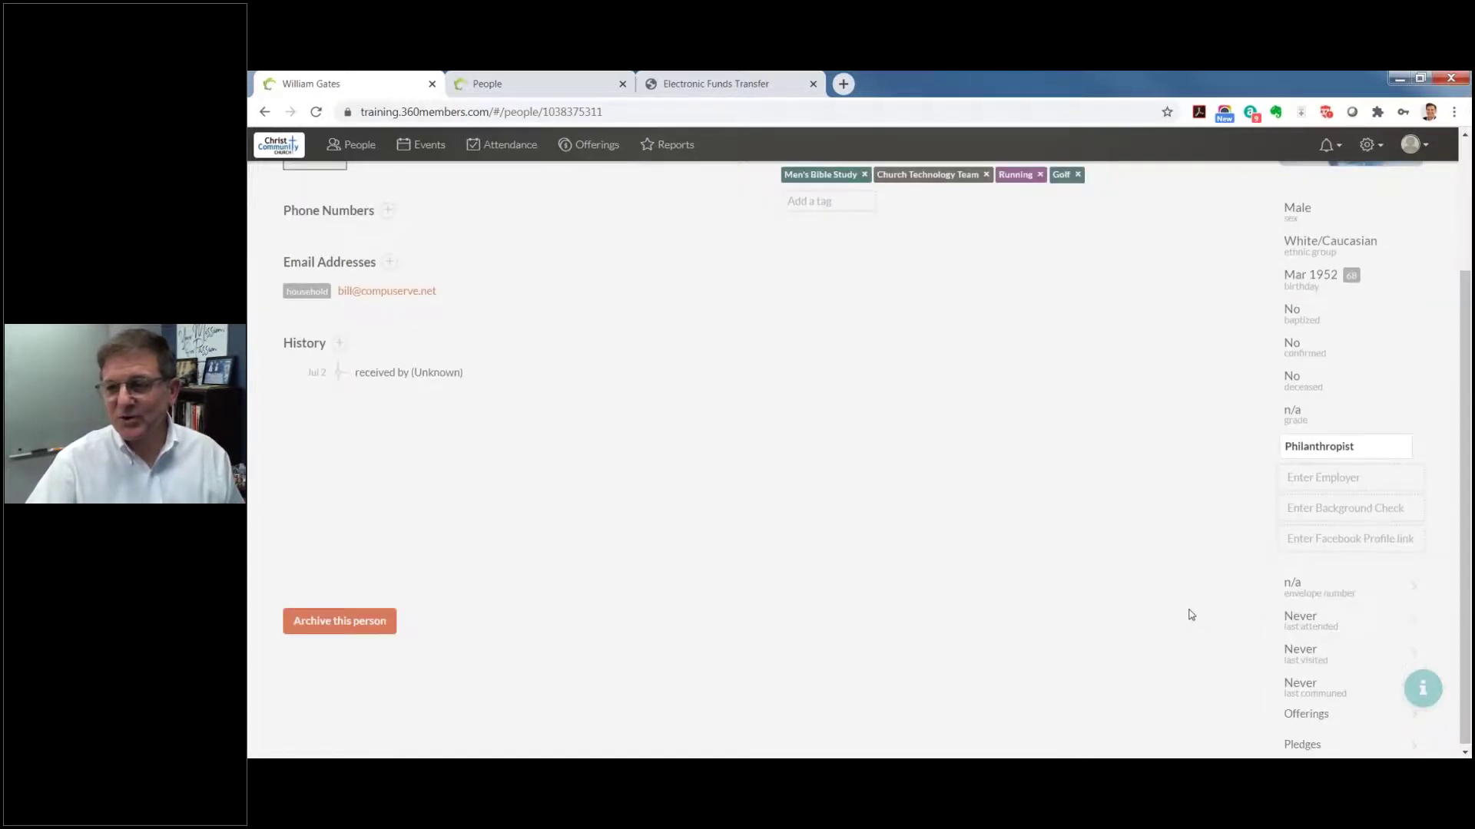
Step: Renumber the envelopes starting from 256, then go back to the People list
{"action": "left_click", "coordinate": [1327, 598]}
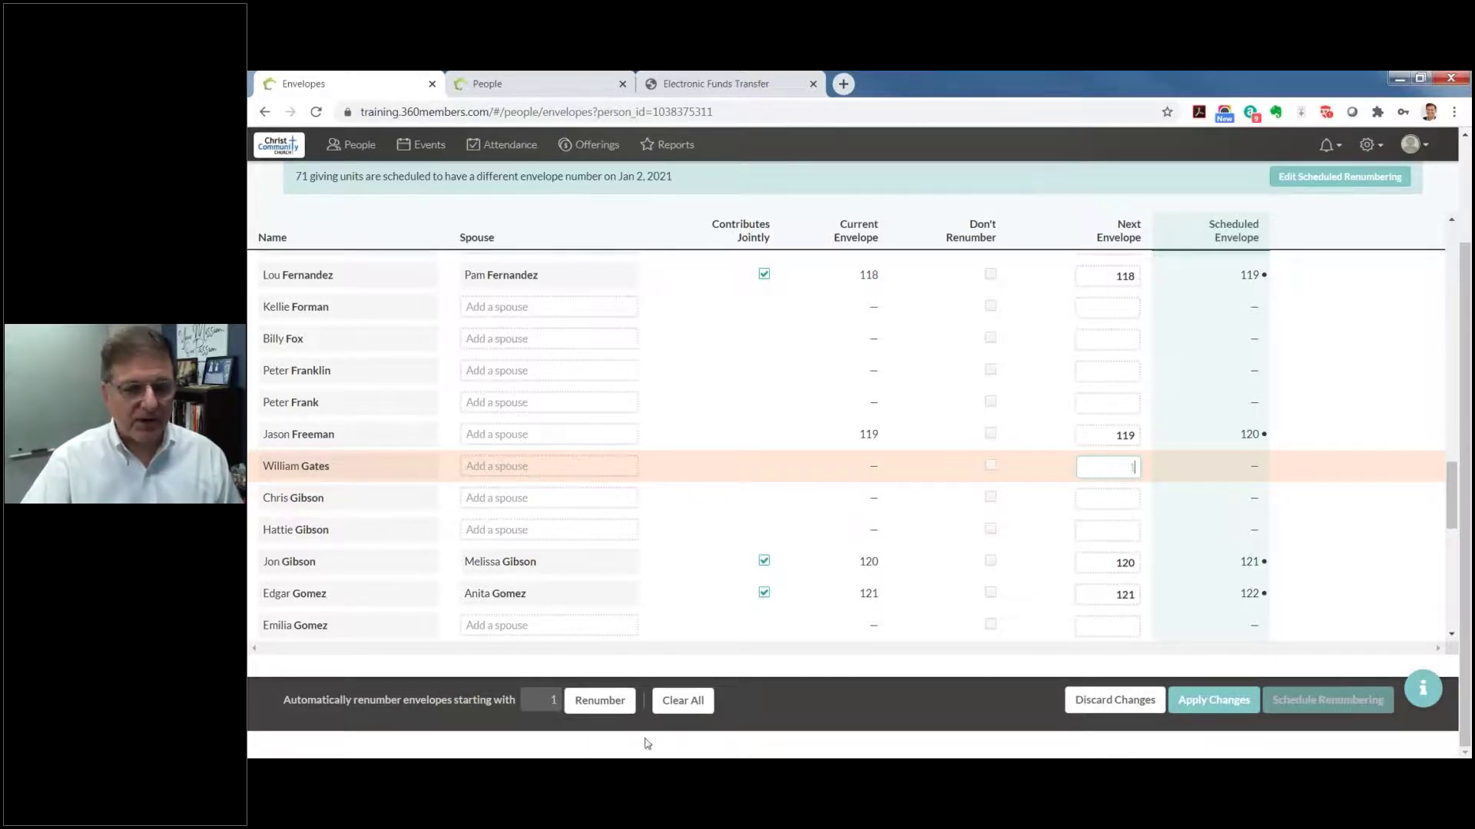
{"action": "left_click", "coordinate": [553, 701]}
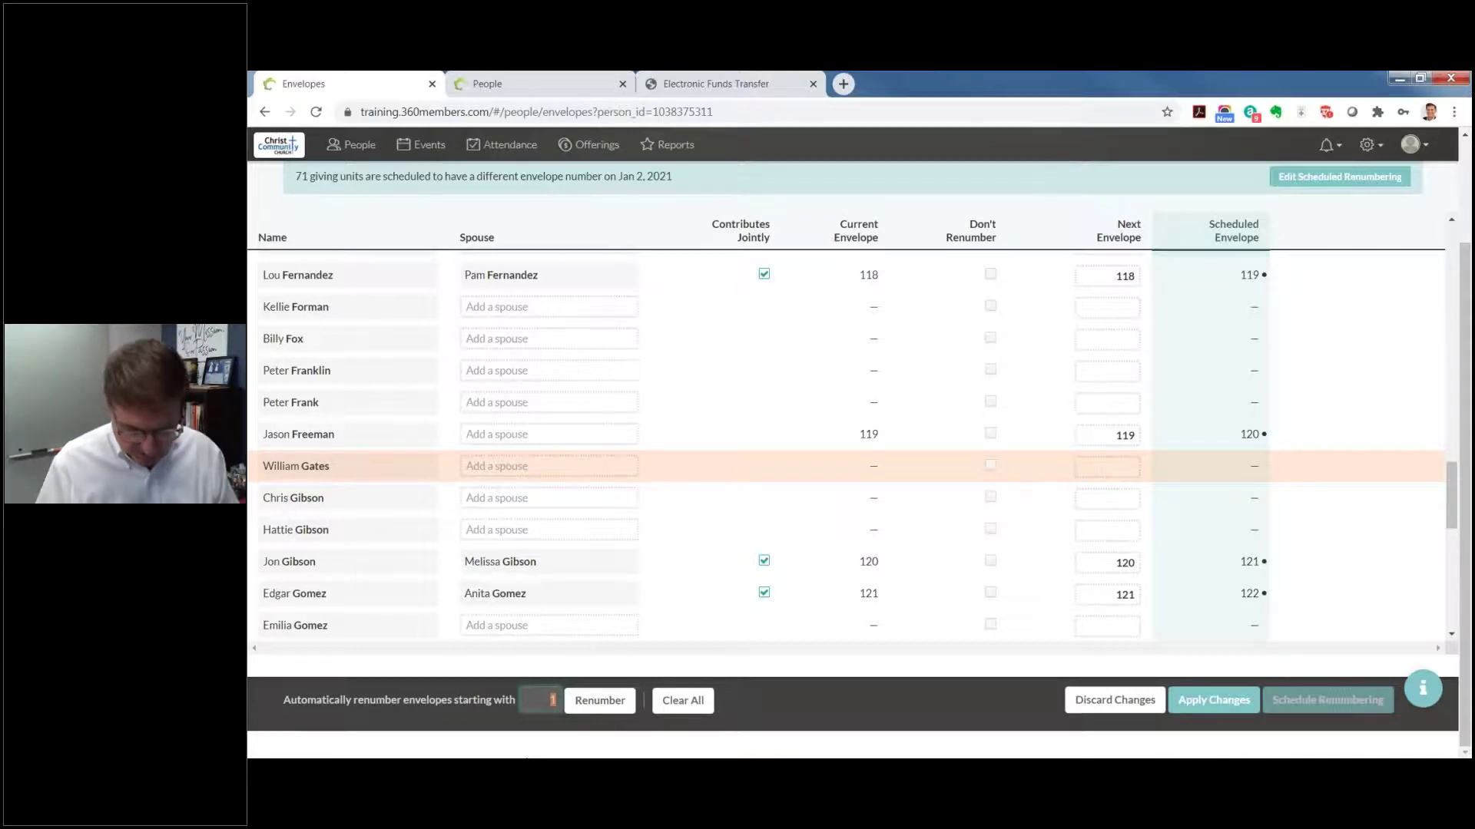
{"action": "type", "text": "256"}
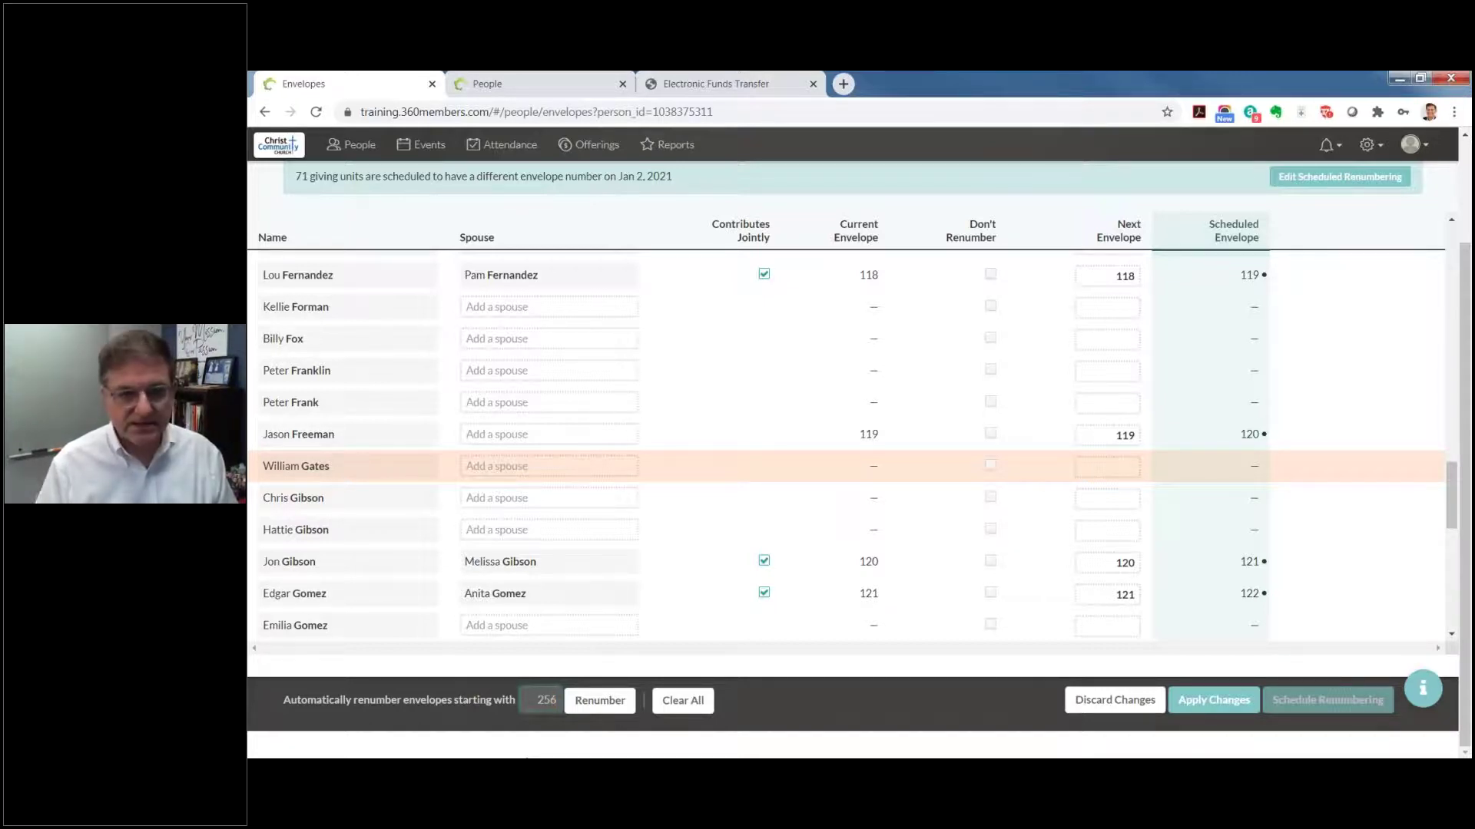
{"action": "left_click", "coordinate": [707, 684]}
{"action": "scroll", "coordinate": [708, 684], "scroll_direction": "down", "scroll_amount": 1}
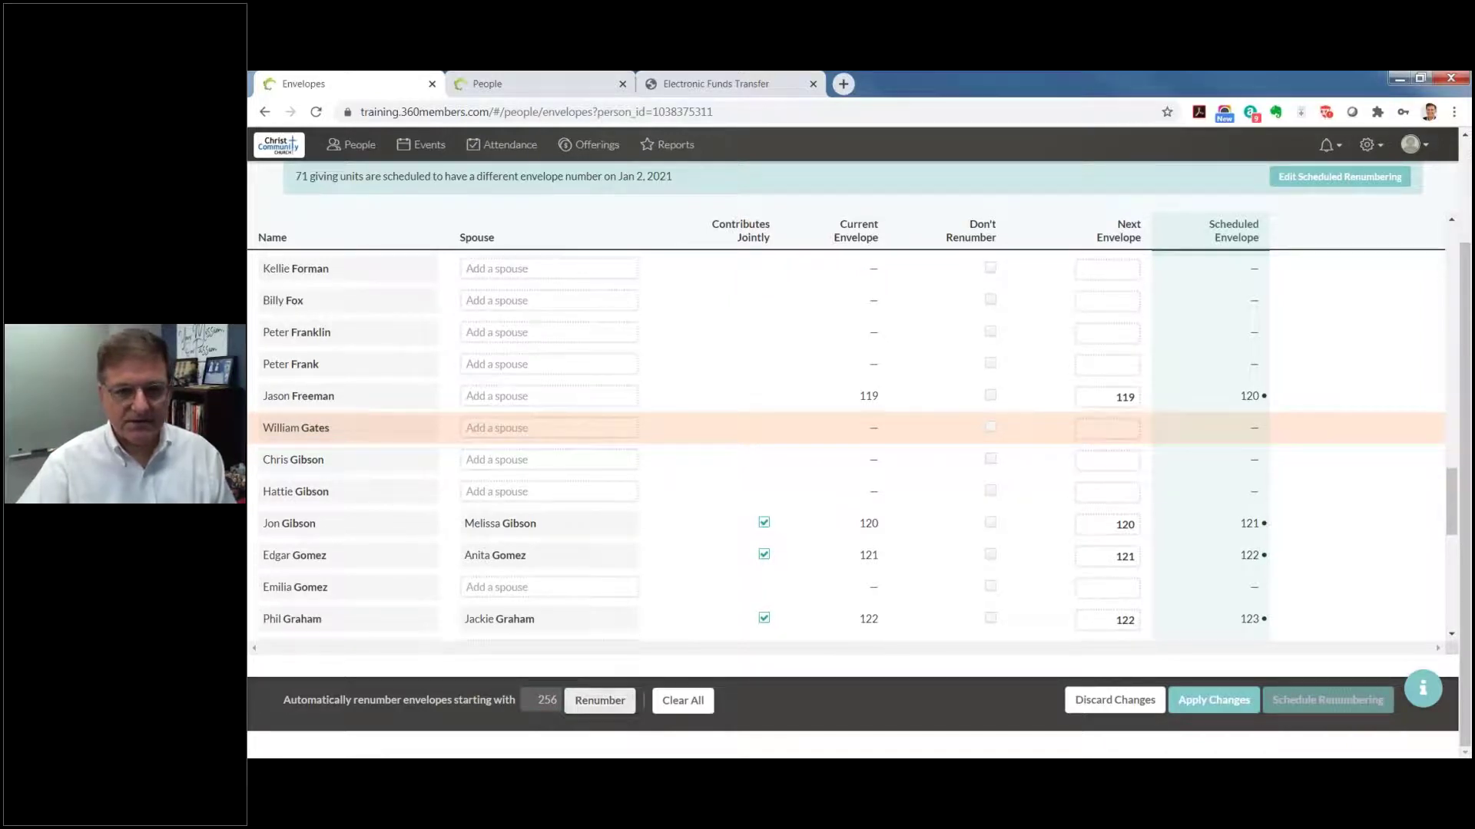
{"action": "left_click", "coordinate": [581, 701]}
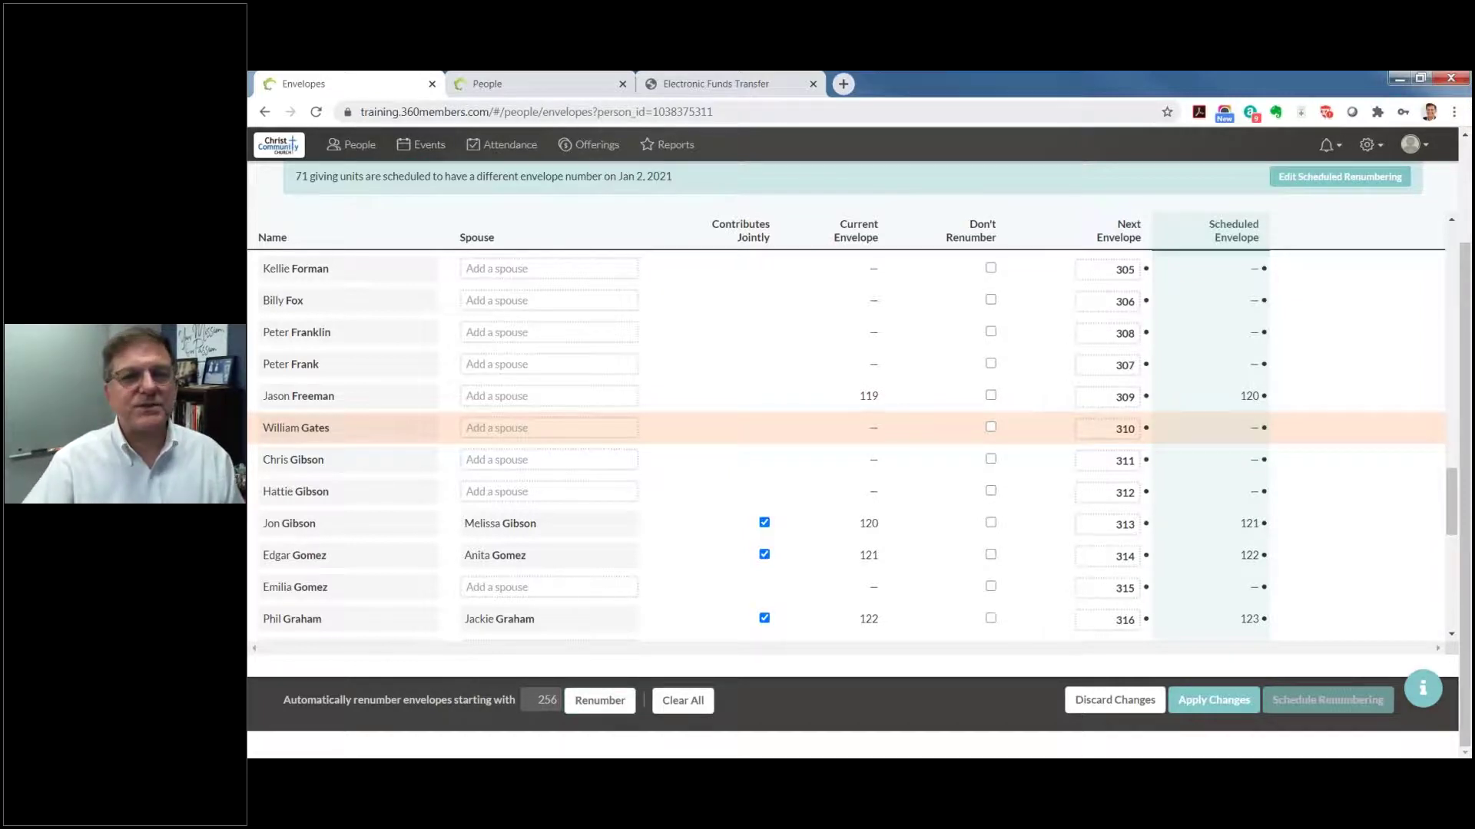
{"action": "left_click", "coordinate": [361, 146]}
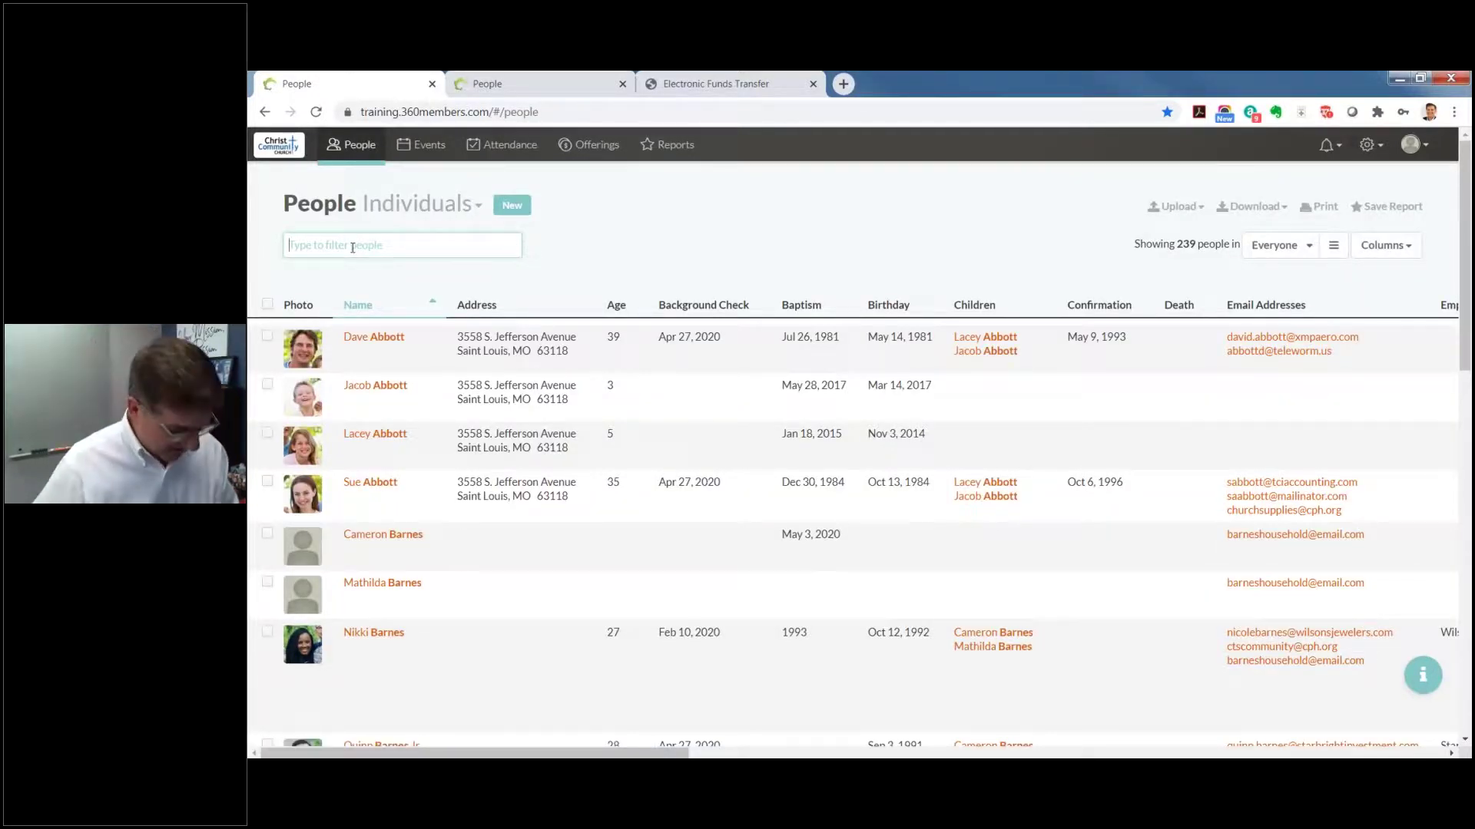
Step: Filter the People list by the member's surname and open their profile
{"action": "type", "text": "C"}
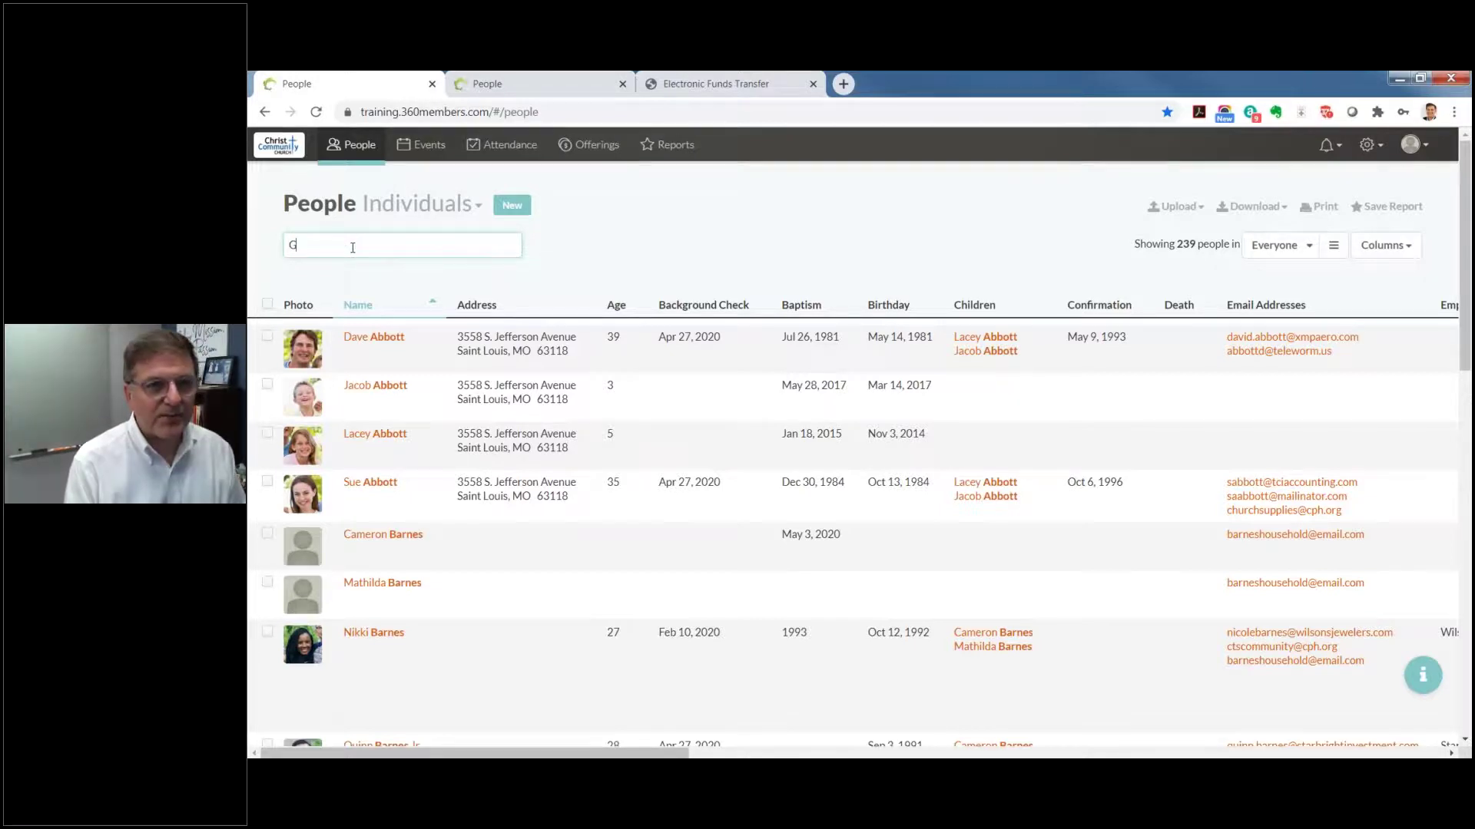
{"action": "type", "text": "ates"}
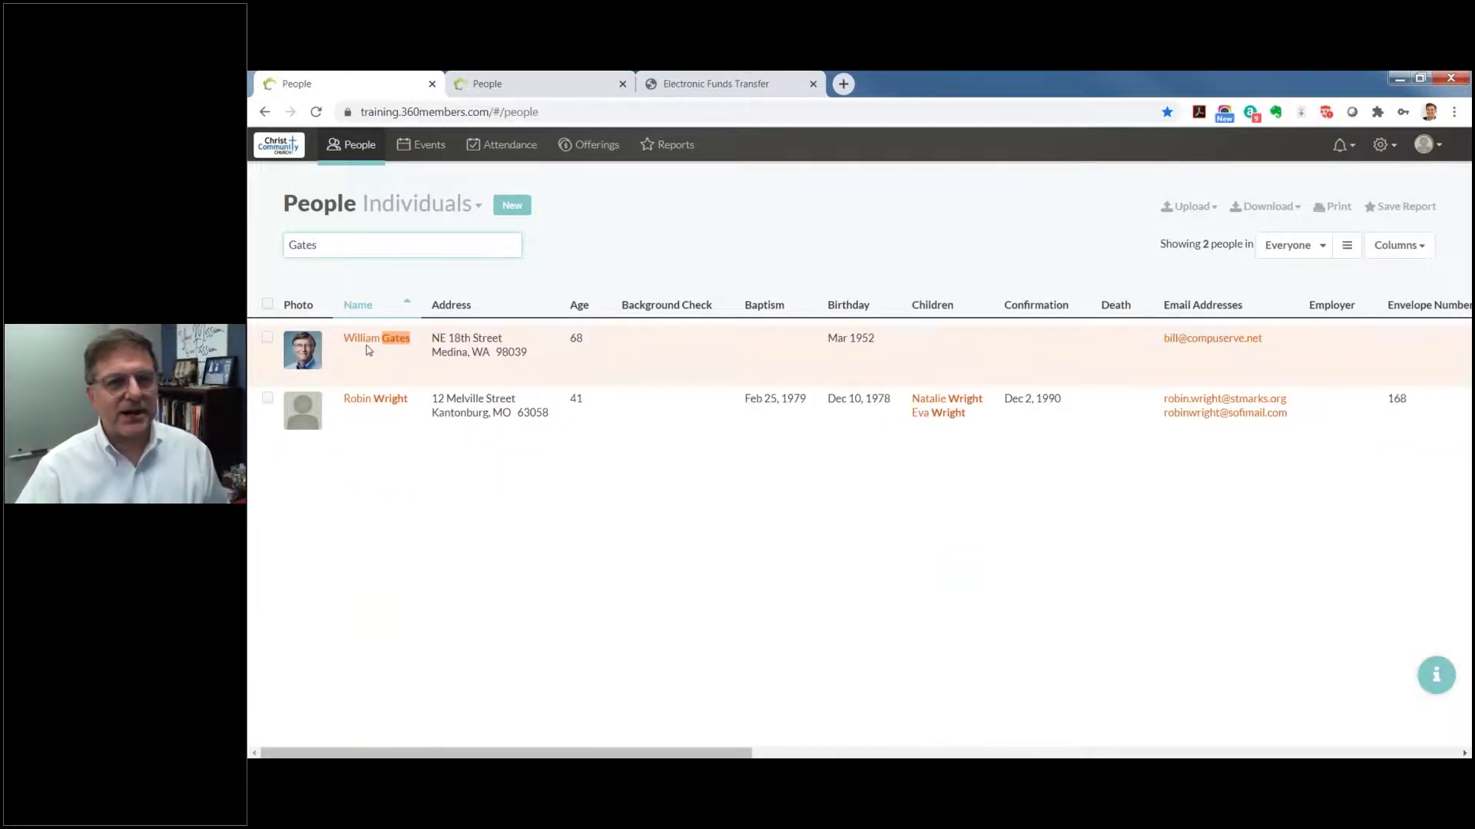
{"action": "left_click", "coordinate": [944, 341]}
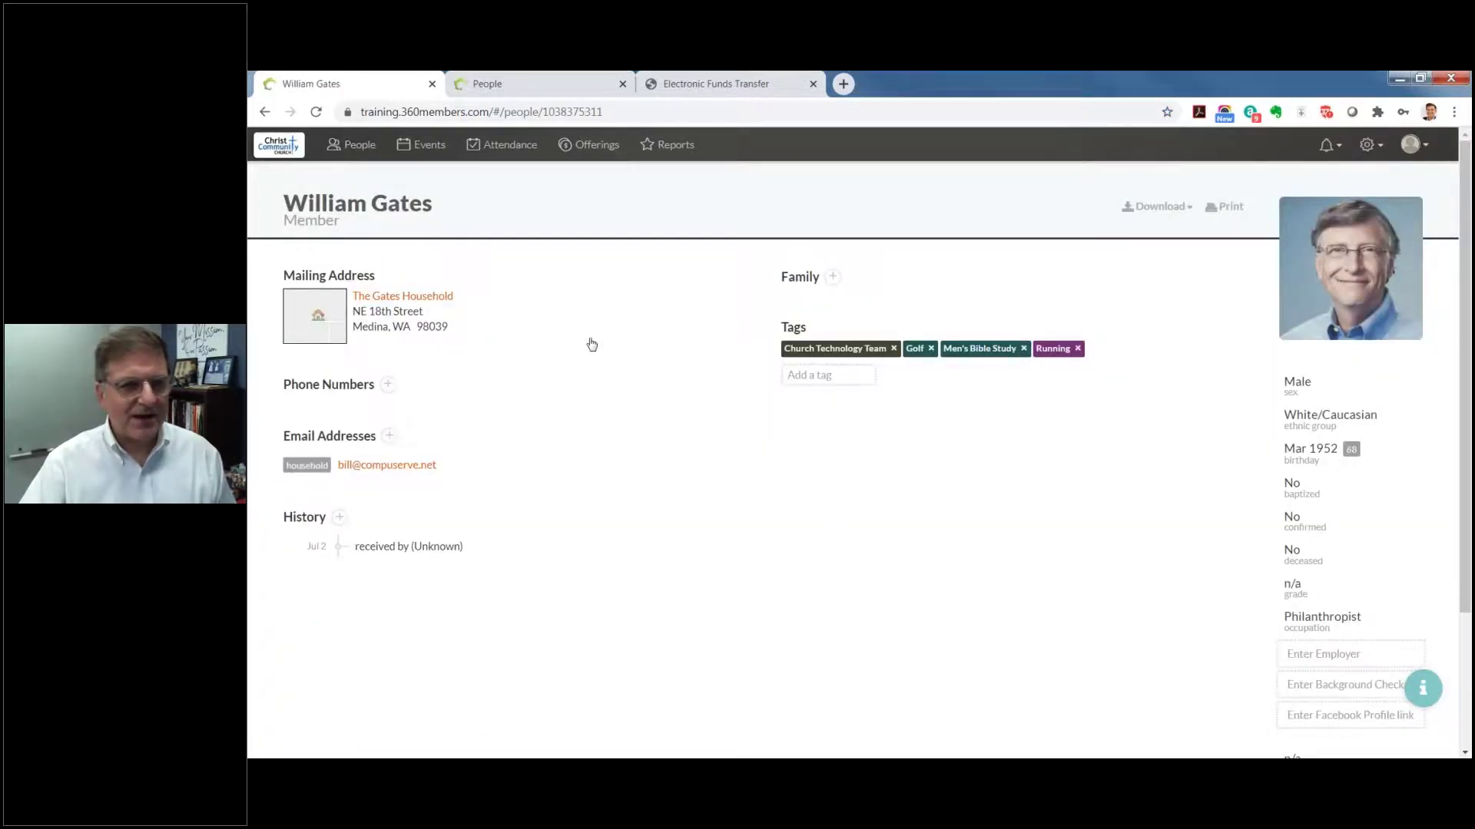
{"action": "left_click", "coordinate": [407, 319]}
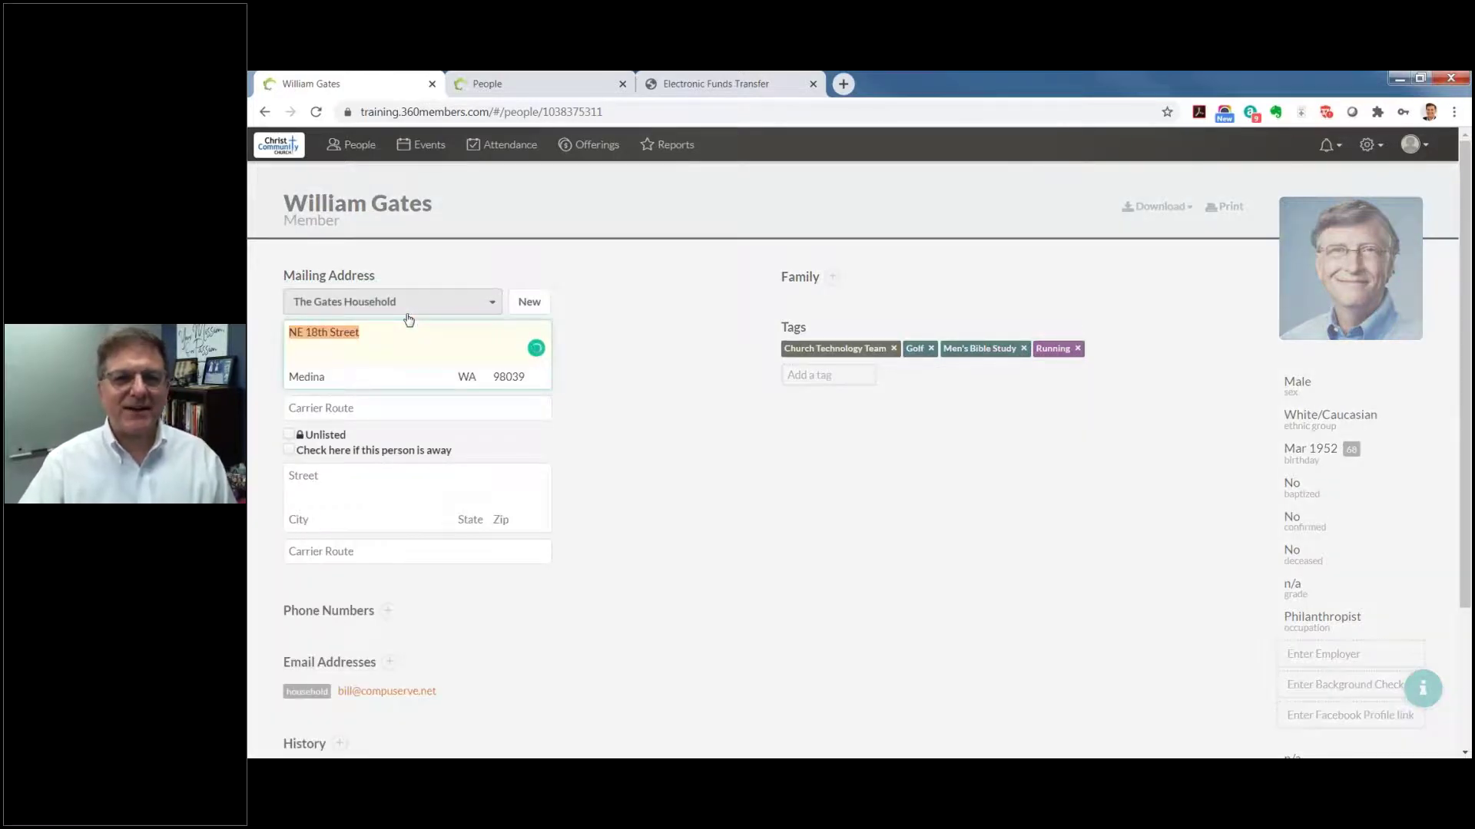
{"action": "left_click", "coordinate": [604, 374]}
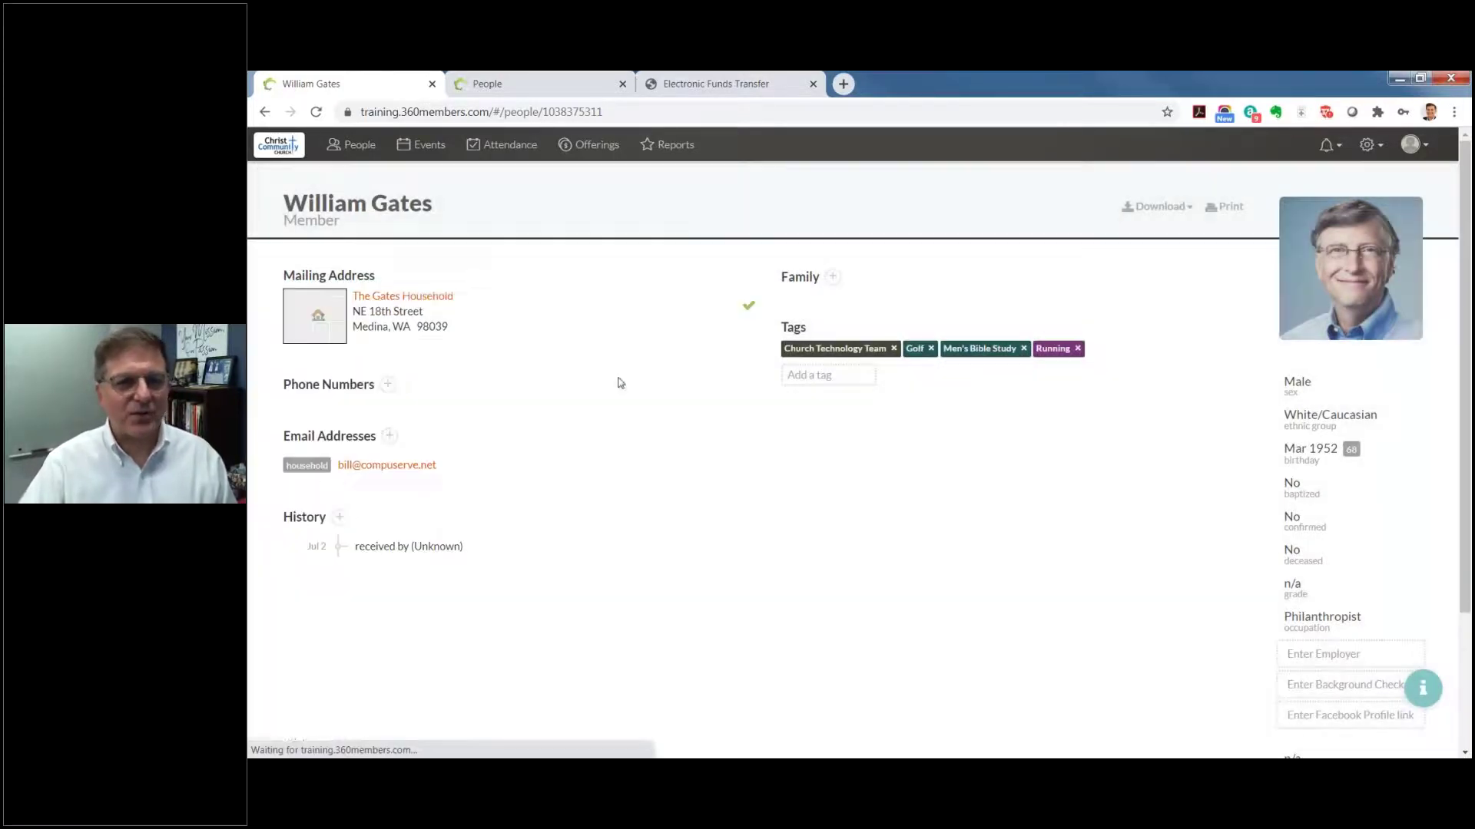
{"action": "left_click", "coordinate": [294, 333]}
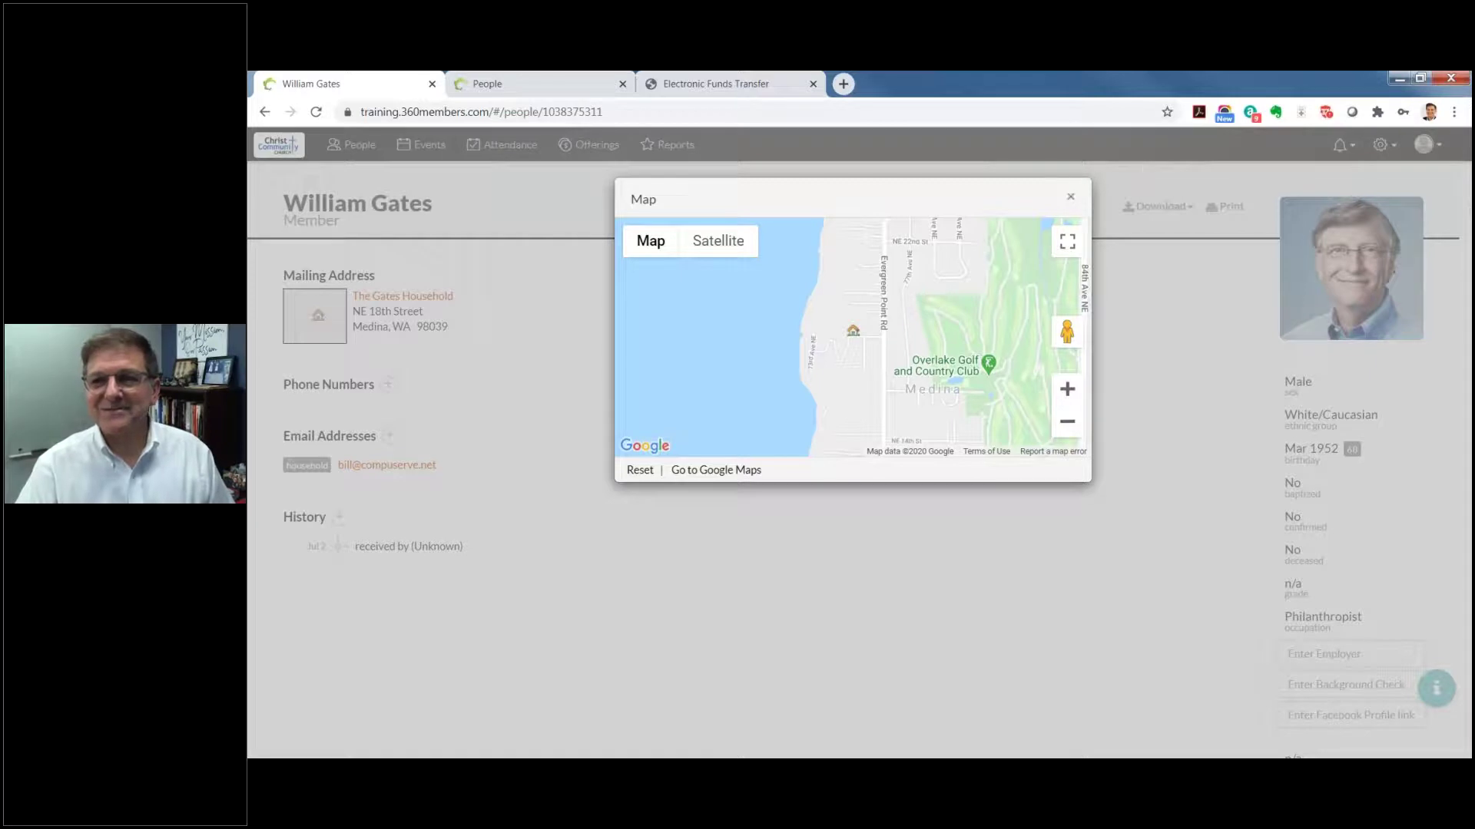
{"action": "left_click", "coordinate": [1070, 197]}
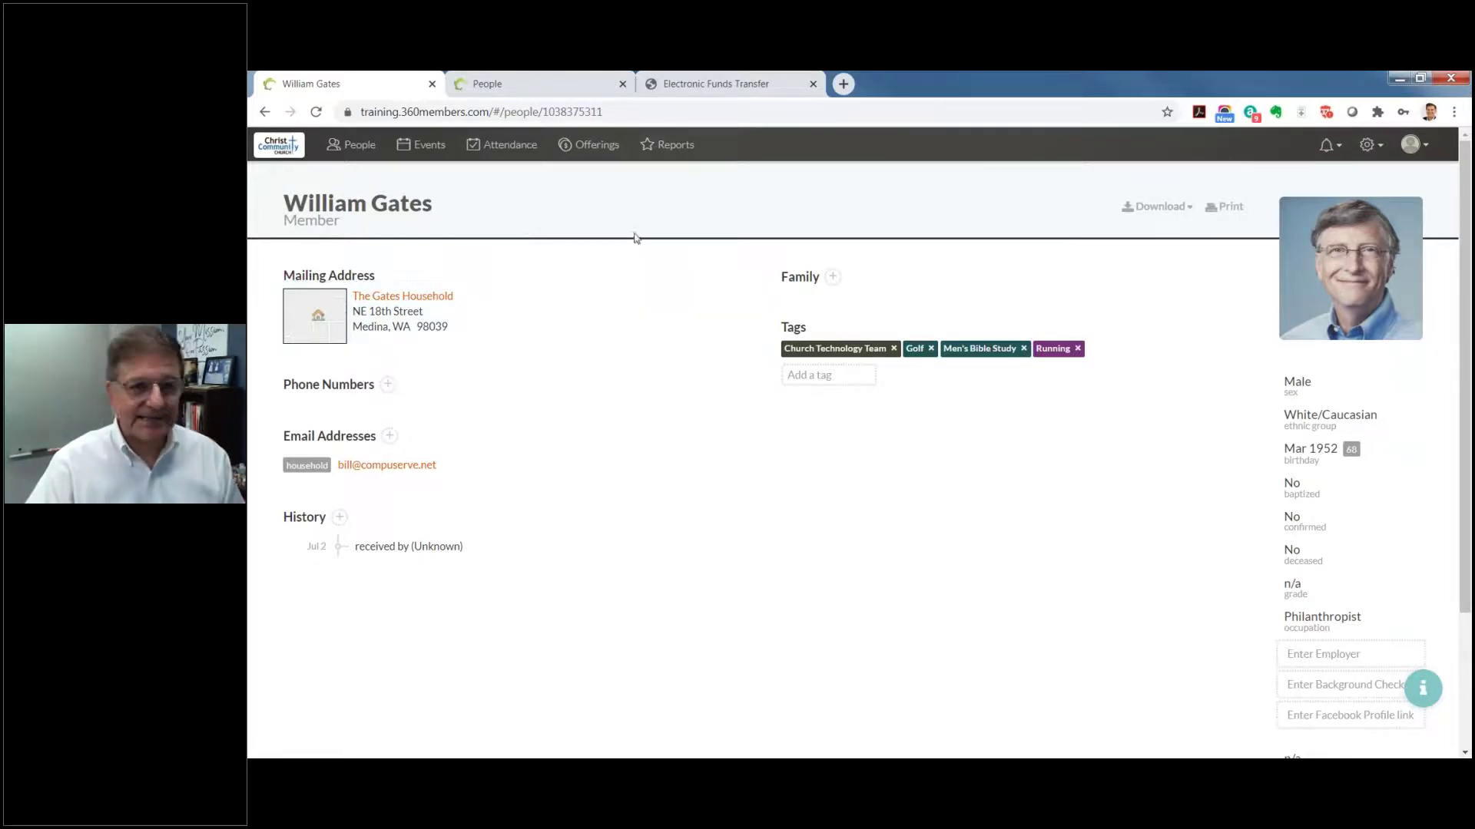
Step: Open the Events calendar and navigate to July 2020
{"action": "left_click", "coordinate": [425, 147]}
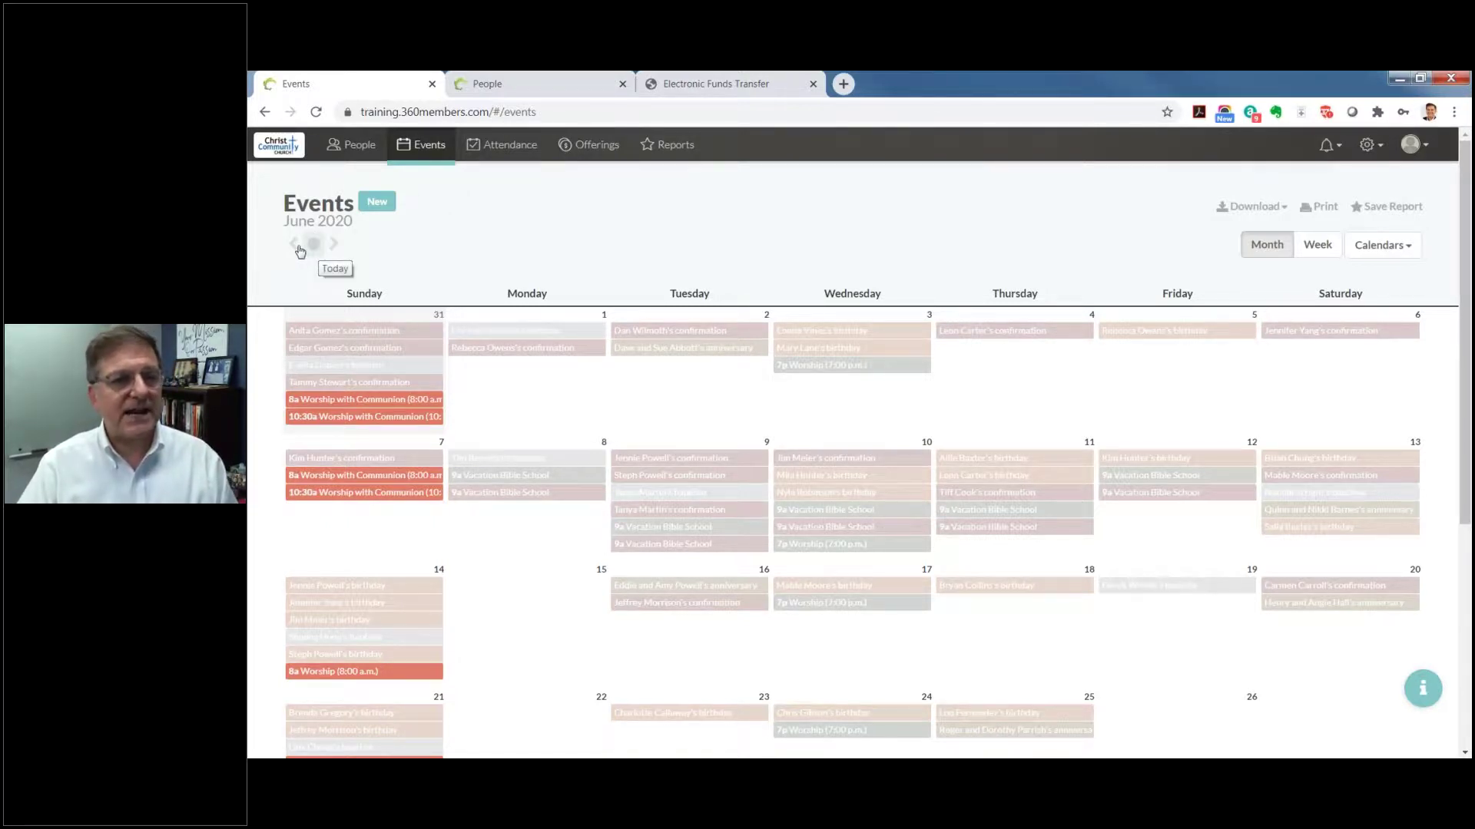
{"action": "left_click", "coordinate": [296, 245]}
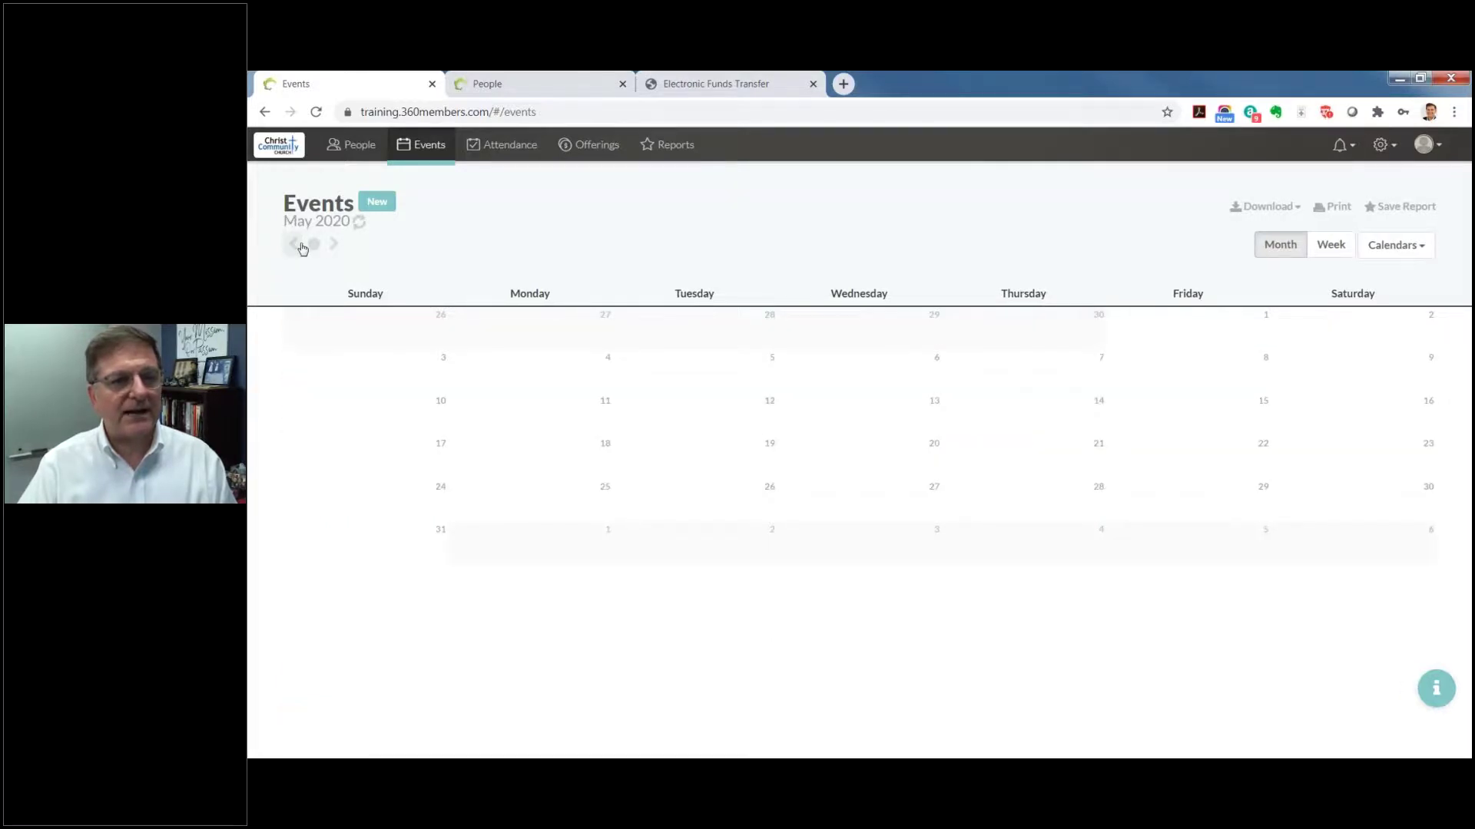
{"action": "left_click", "coordinate": [334, 244]}
{"action": "left_click", "coordinate": [335, 246]}
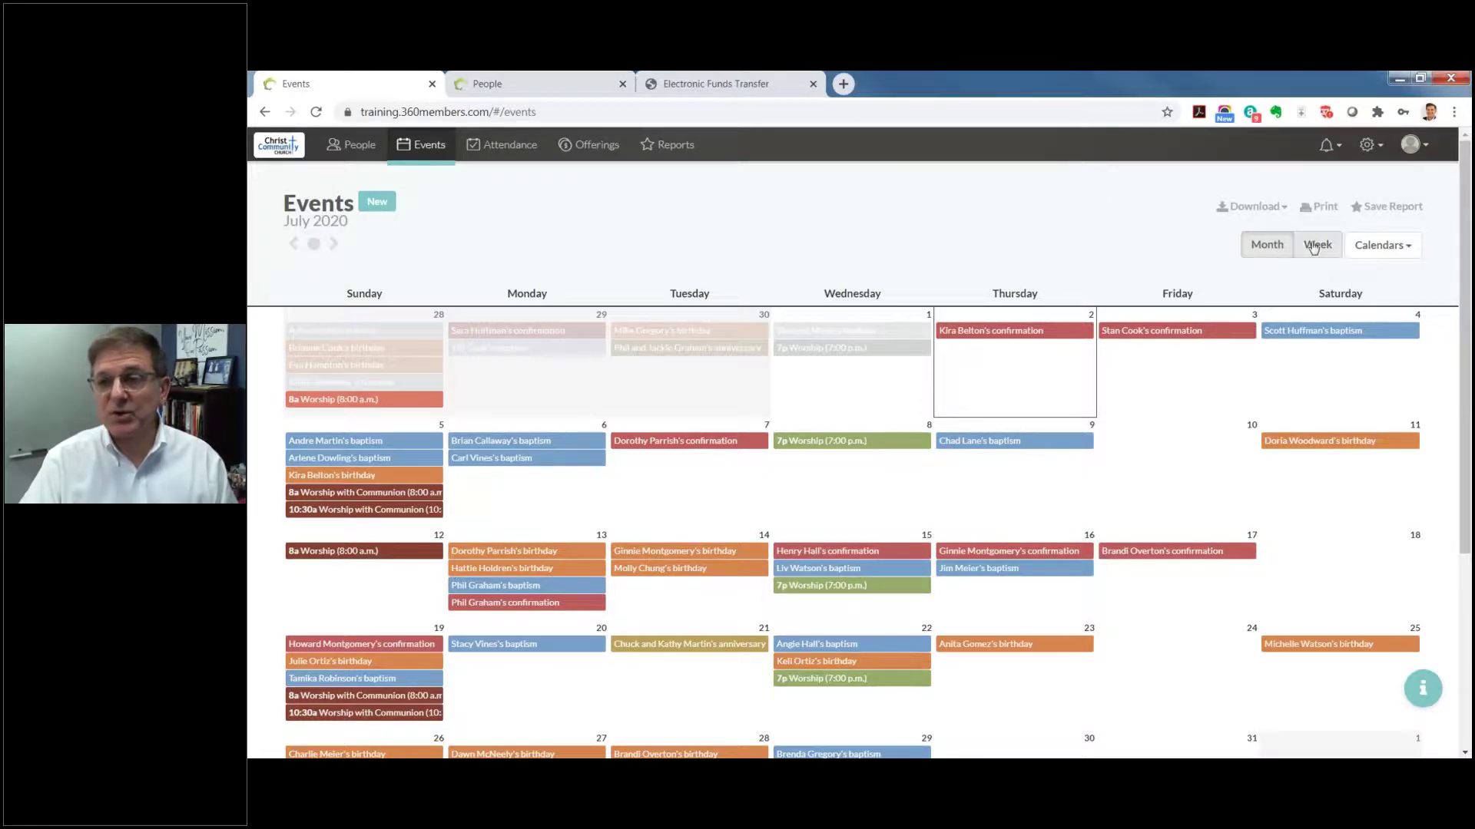
Step: Check All in the Calendars list so events from every calendar show
{"action": "left_click", "coordinate": [1315, 246]}
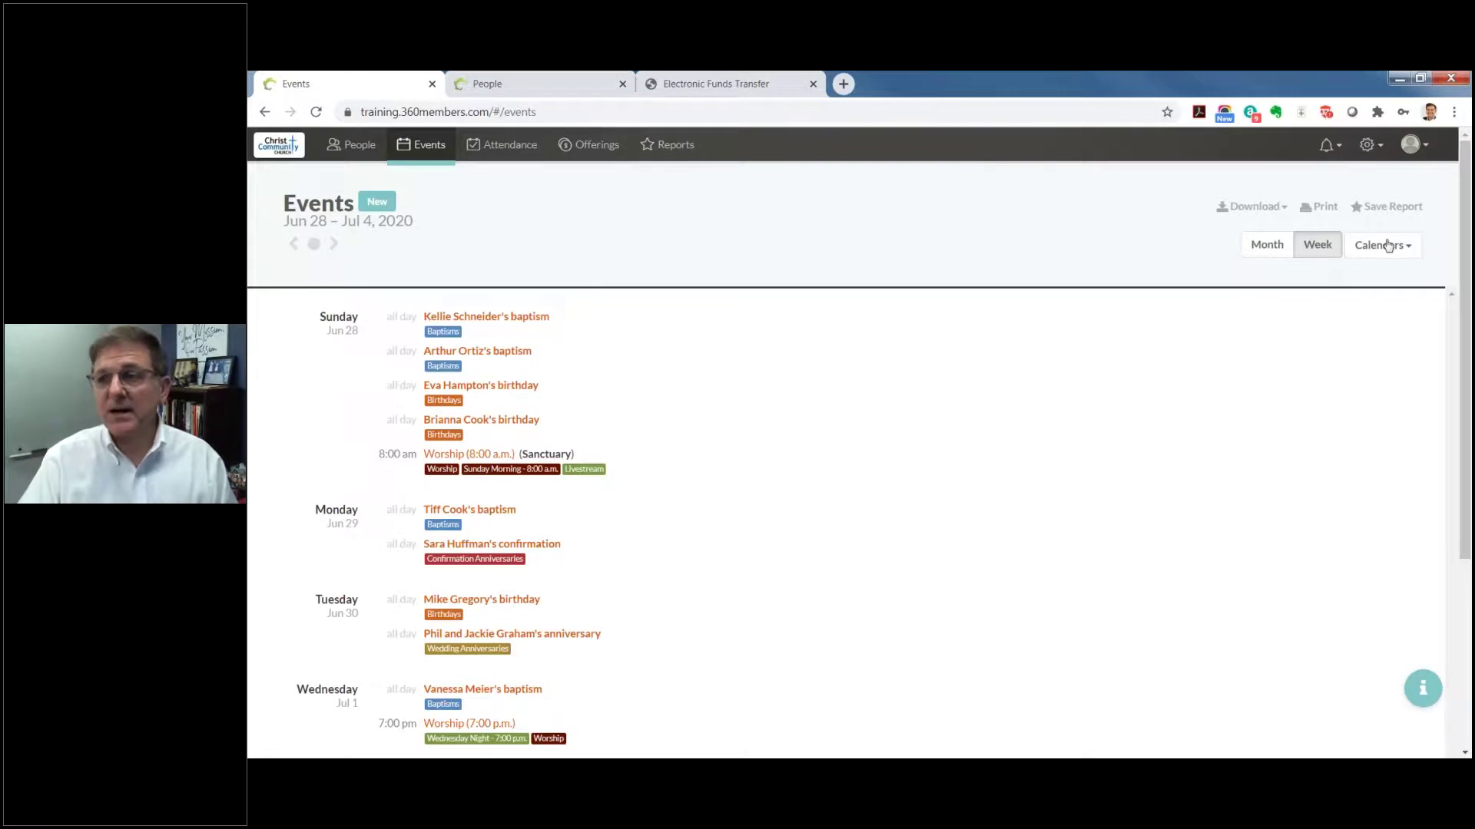
{"action": "left_click", "coordinate": [1390, 245]}
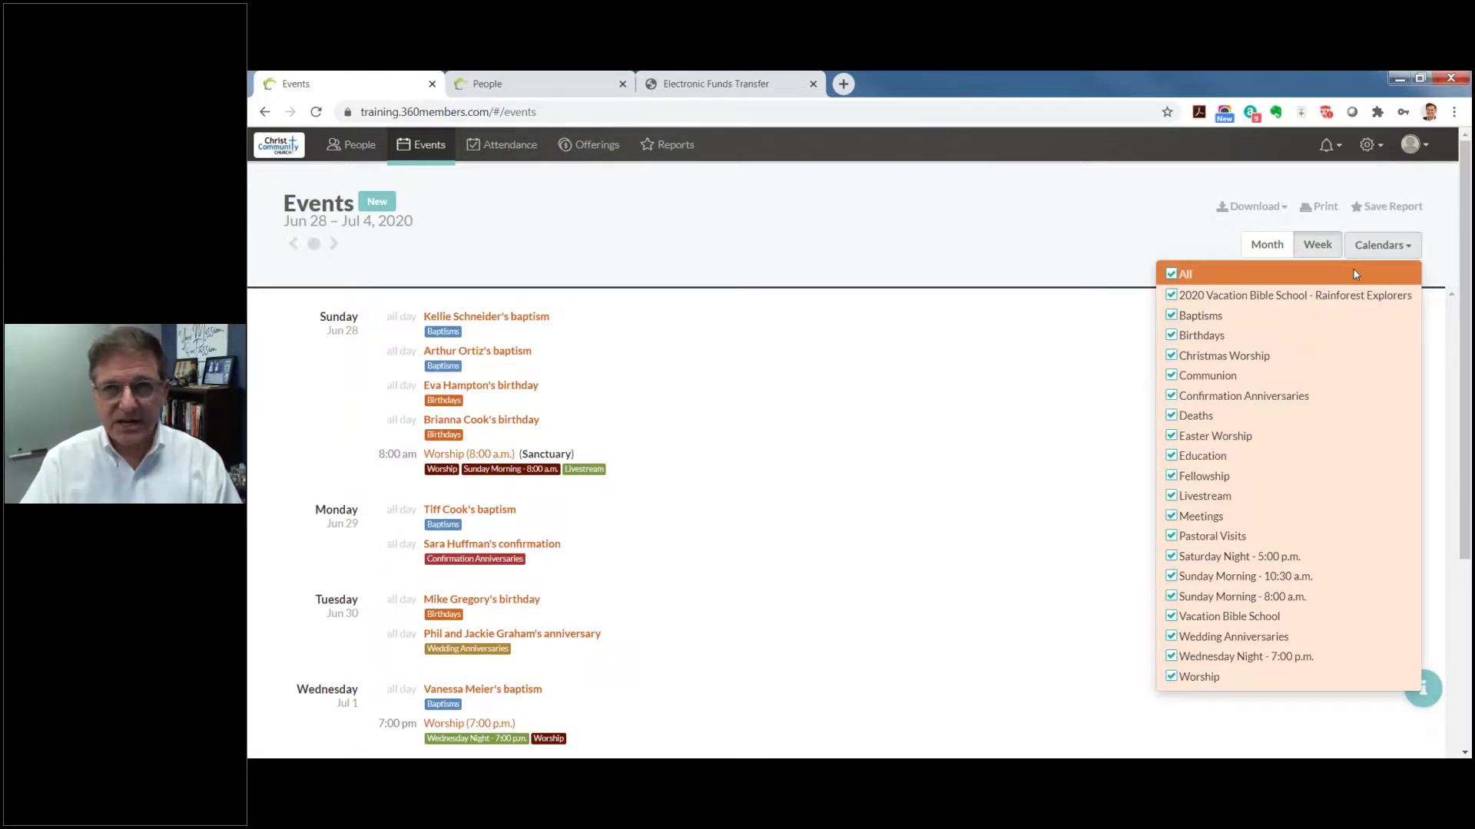
{"action": "left_click", "coordinate": [1167, 241]}
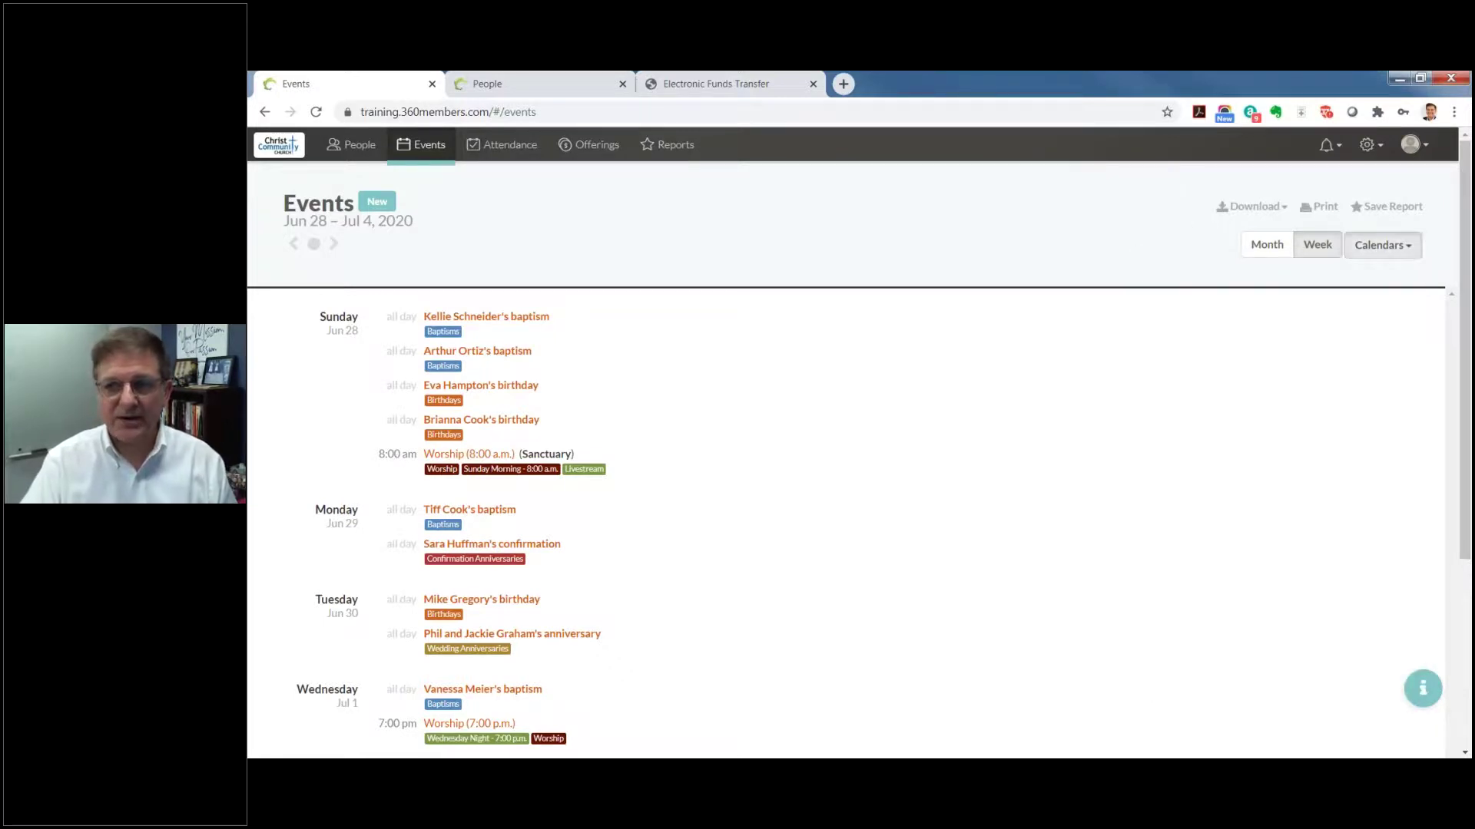
{"action": "left_click", "coordinate": [1383, 245]}
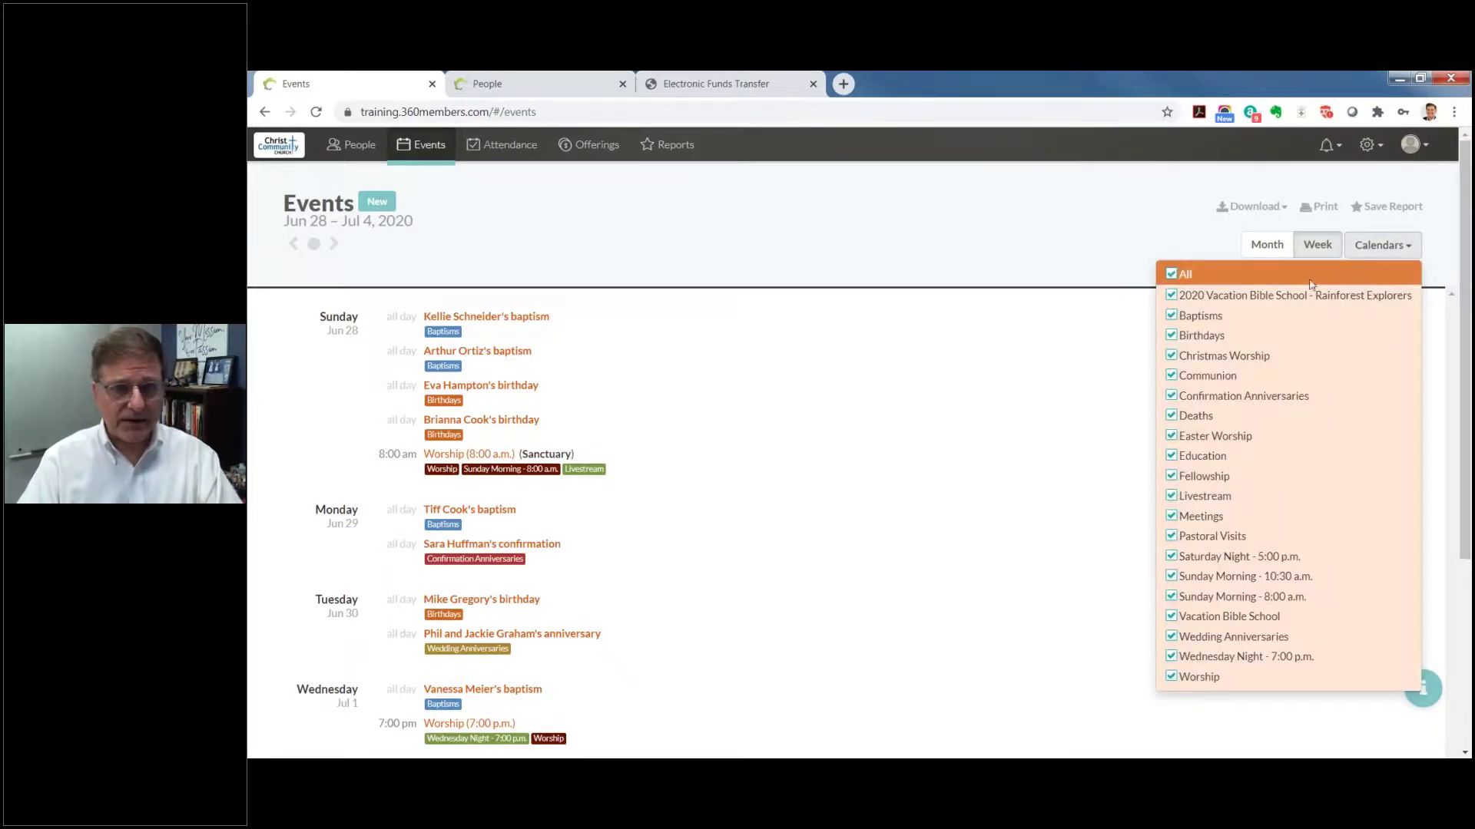
{"action": "left_click", "coordinate": [1172, 275]}
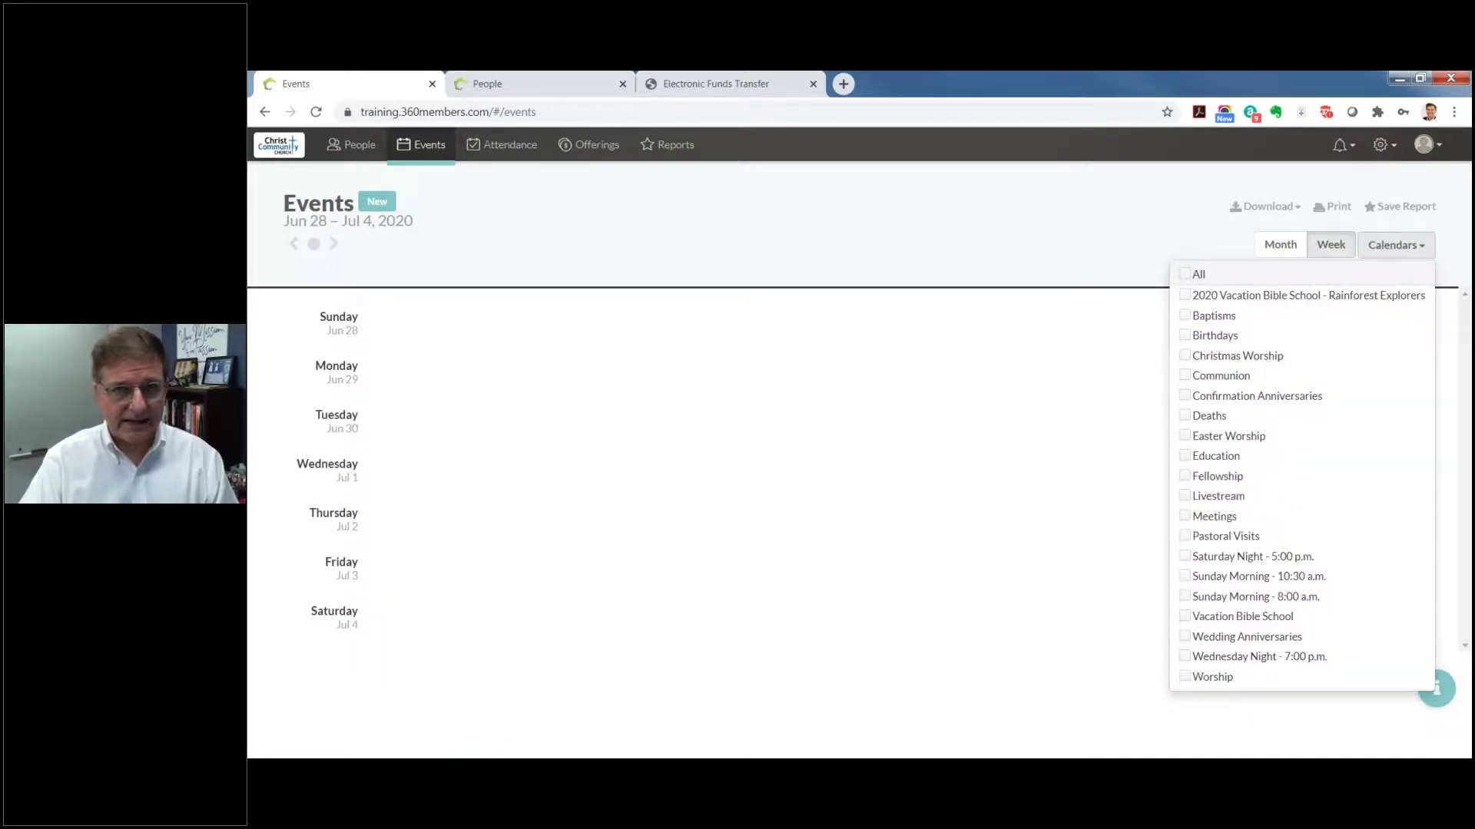
{"action": "left_click", "coordinate": [1185, 274]}
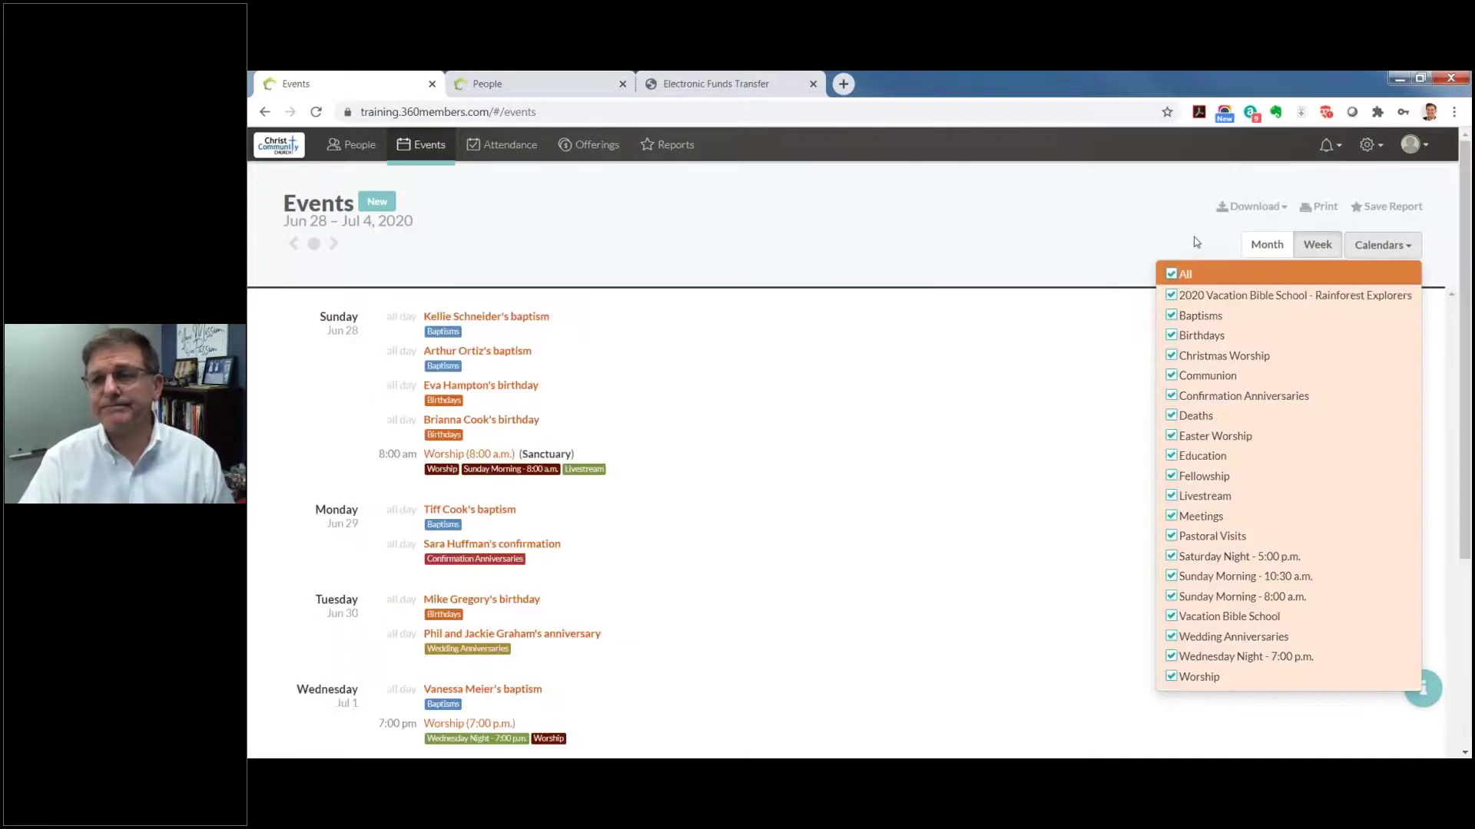
Step: Glance at the Download options, then view July 2020 as a full month
{"action": "left_click", "coordinate": [1250, 209]}
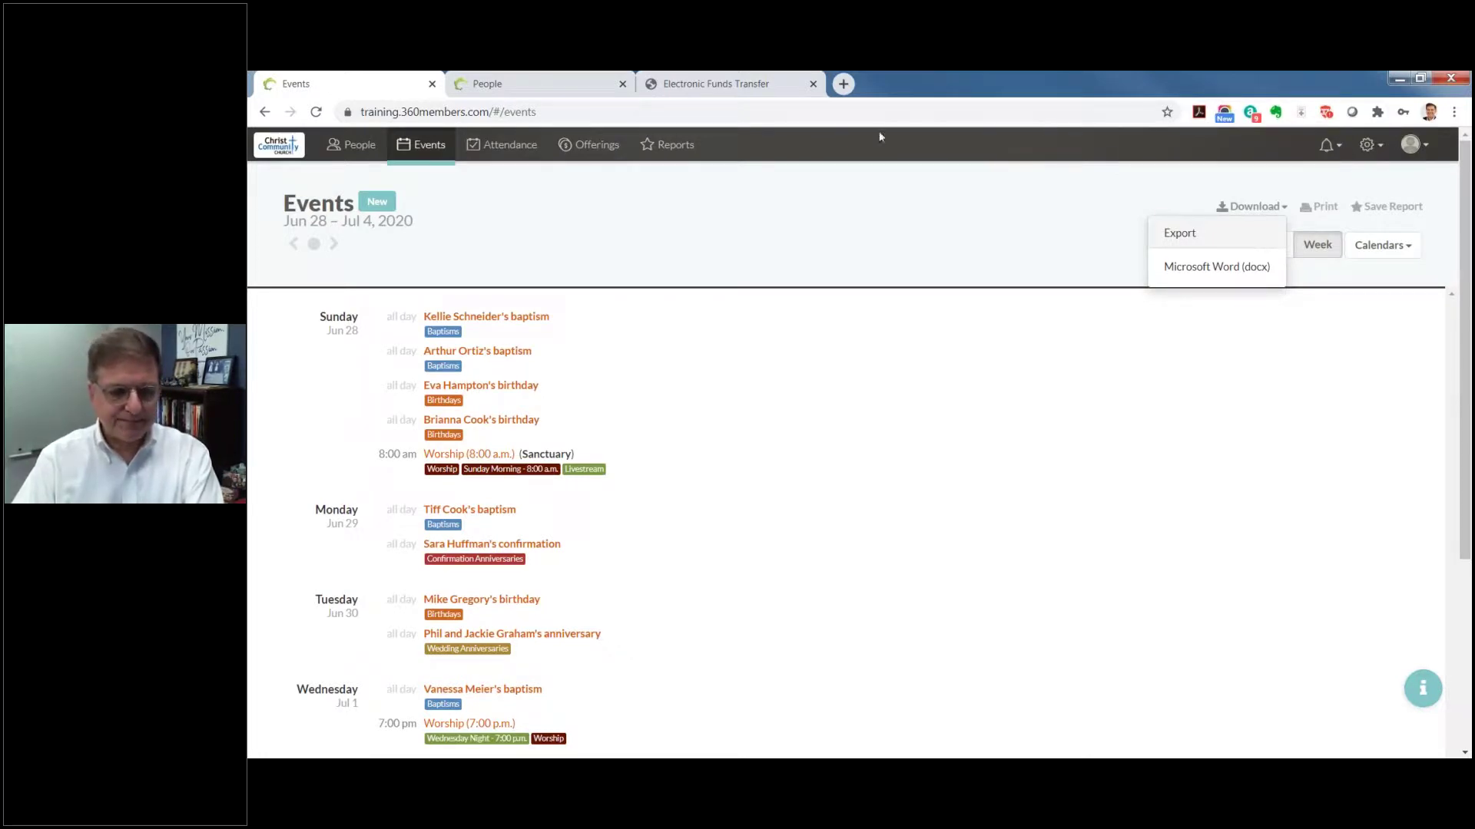
{"action": "left_click", "coordinate": [314, 243]}
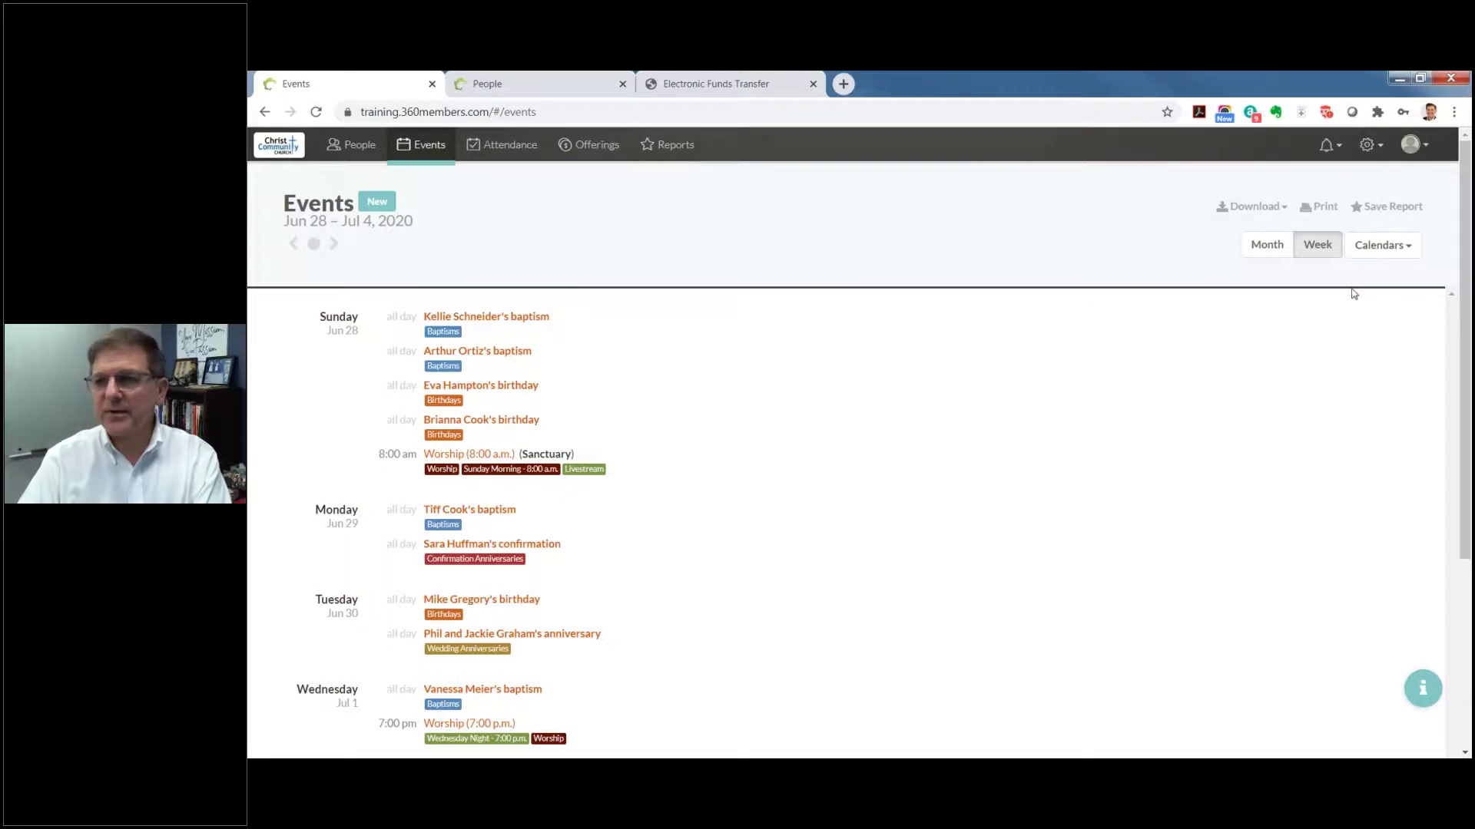
{"action": "left_click", "coordinate": [1252, 247]}
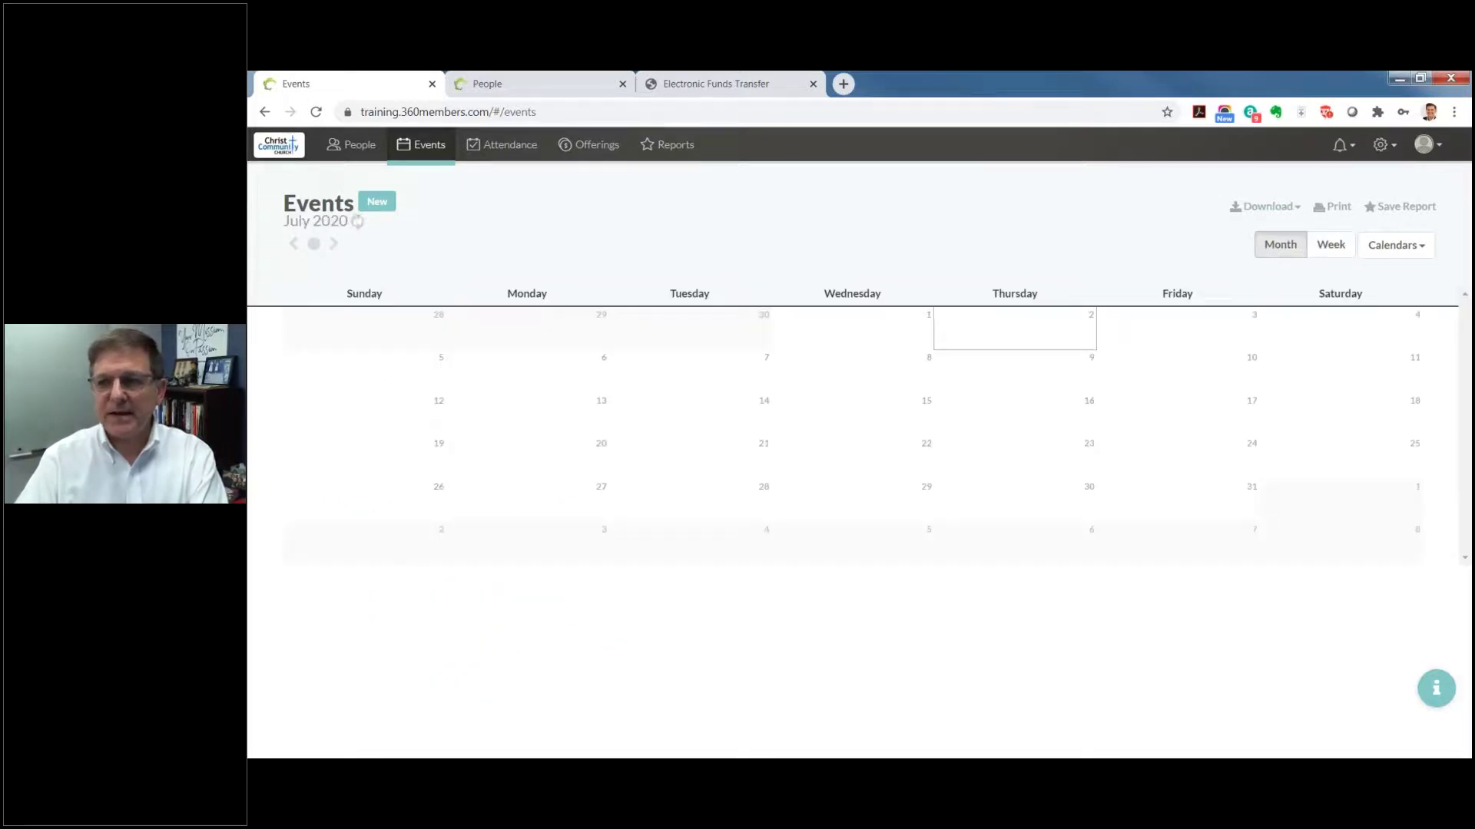
Step: Start a new event on Saturday, July 18, after cancelling two trial Add Event dialogs
{"action": "mouse_move", "coordinate": [1154, 337]}
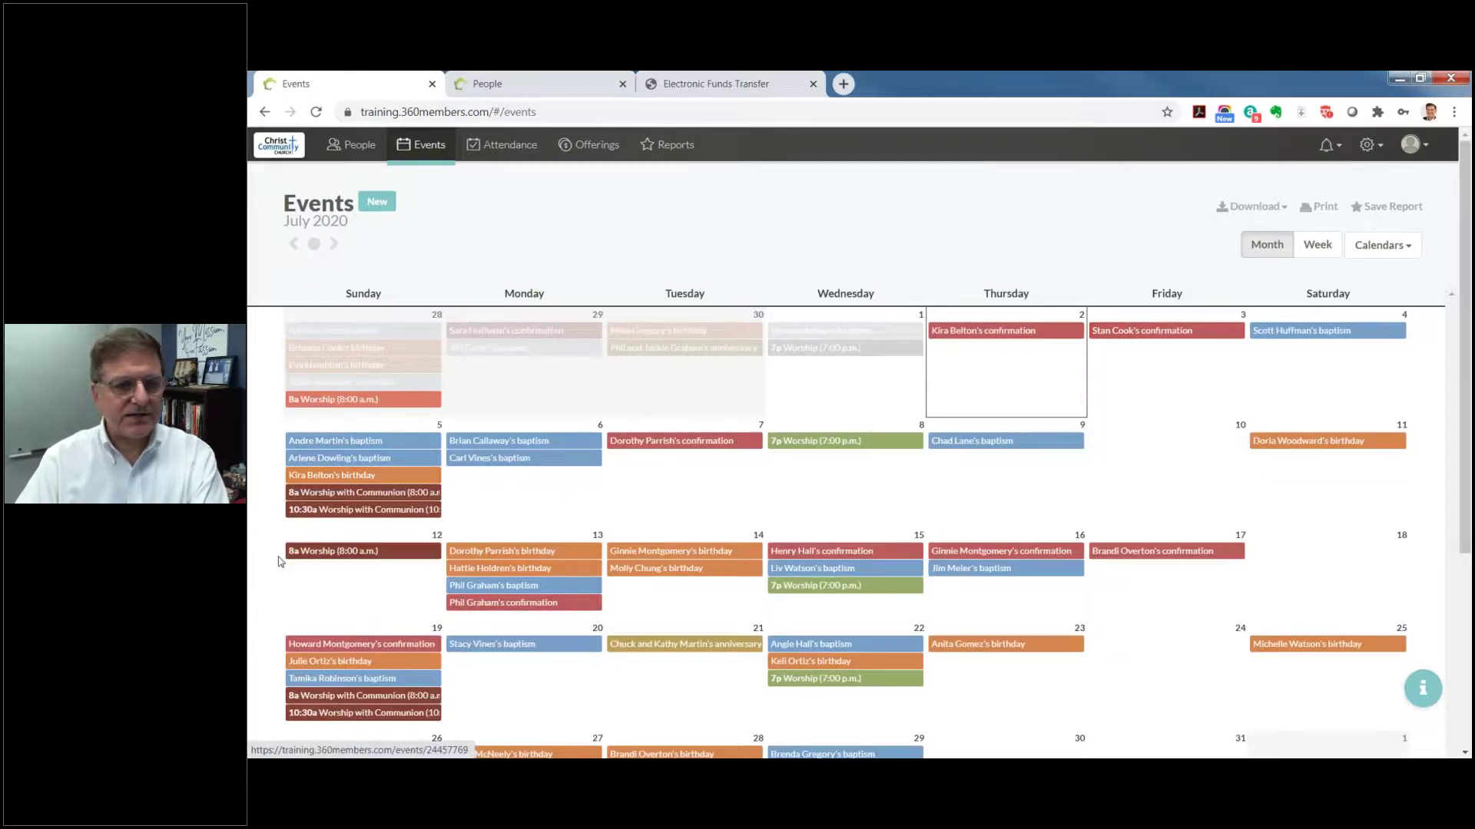
{"action": "mouse_move", "coordinate": [331, 510]}
{"action": "scroll", "coordinate": [331, 510], "scroll_direction": "down", "scroll_amount": 1}
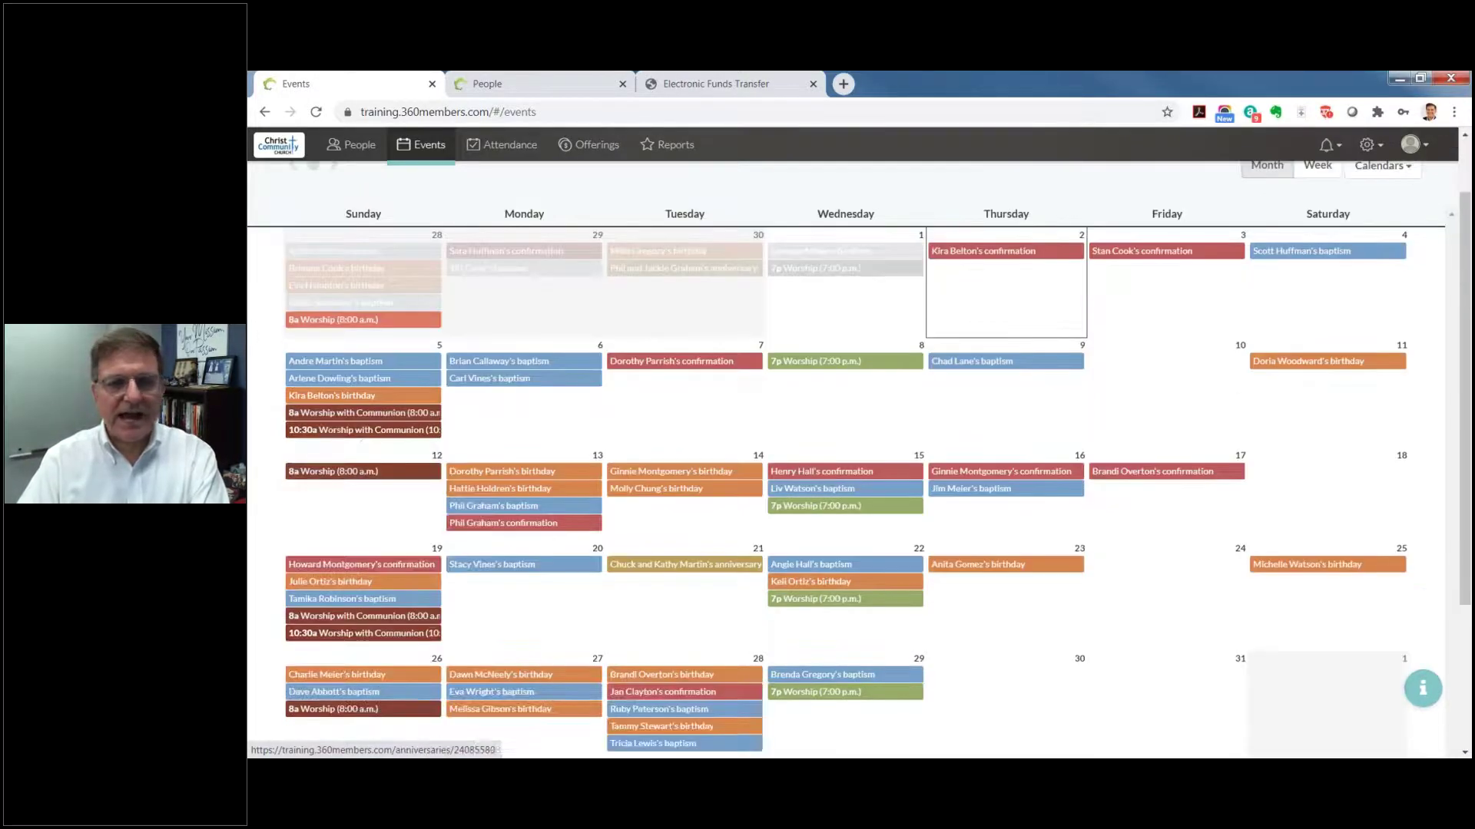
{"action": "left_click", "coordinate": [1326, 418]}
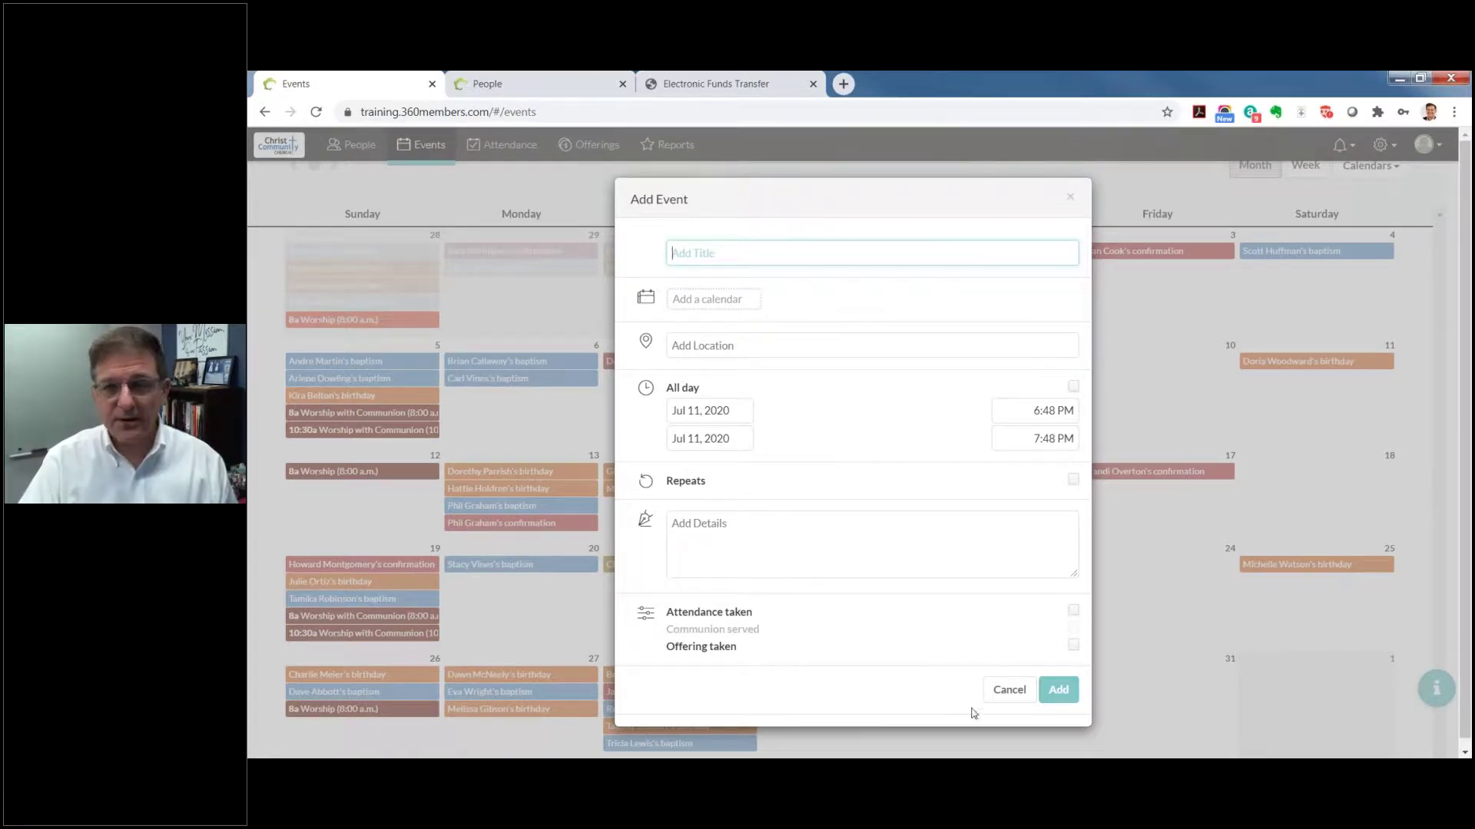
{"action": "left_click", "coordinate": [997, 691]}
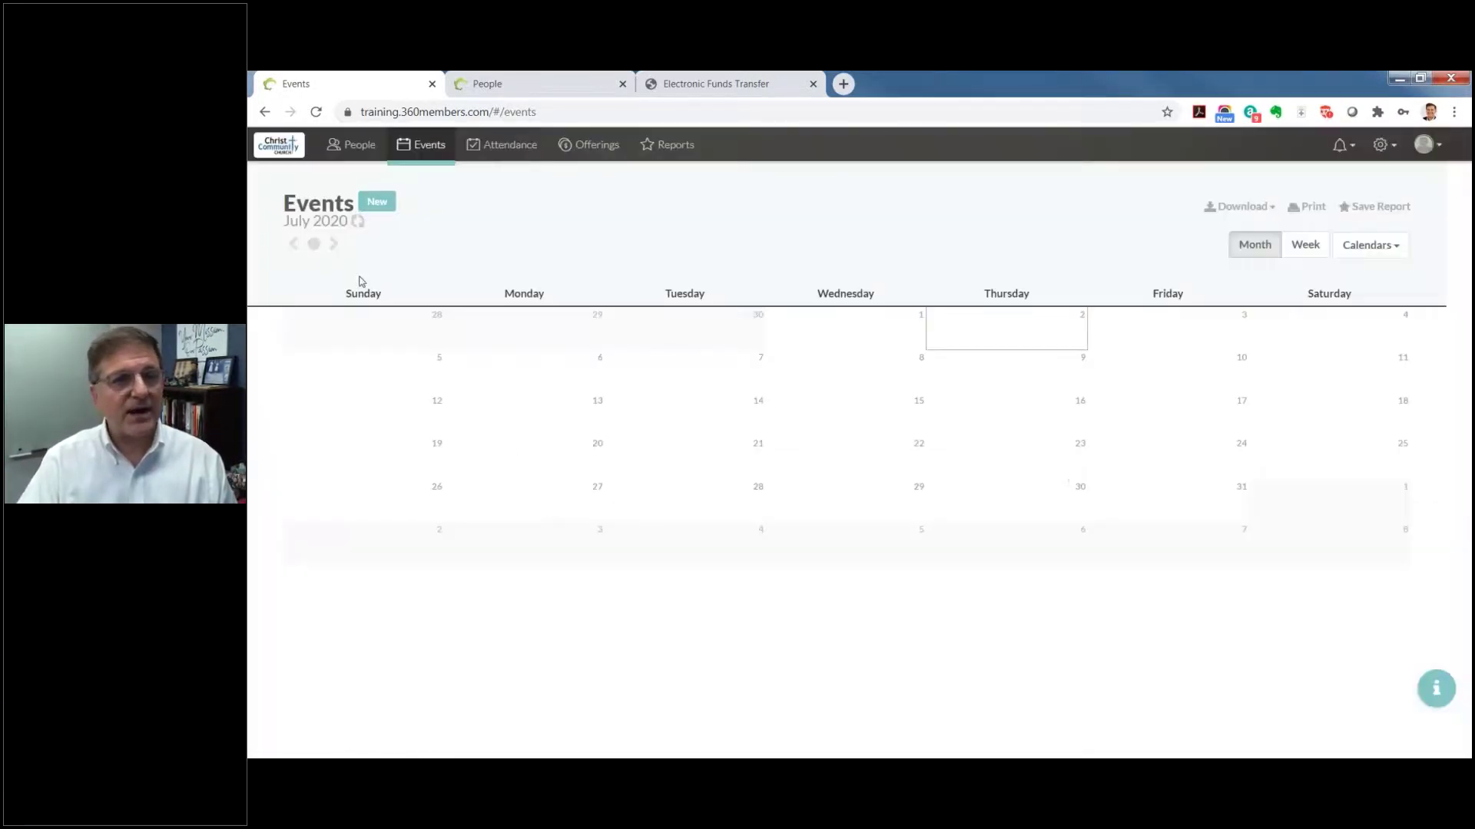
{"action": "left_click", "coordinate": [366, 204]}
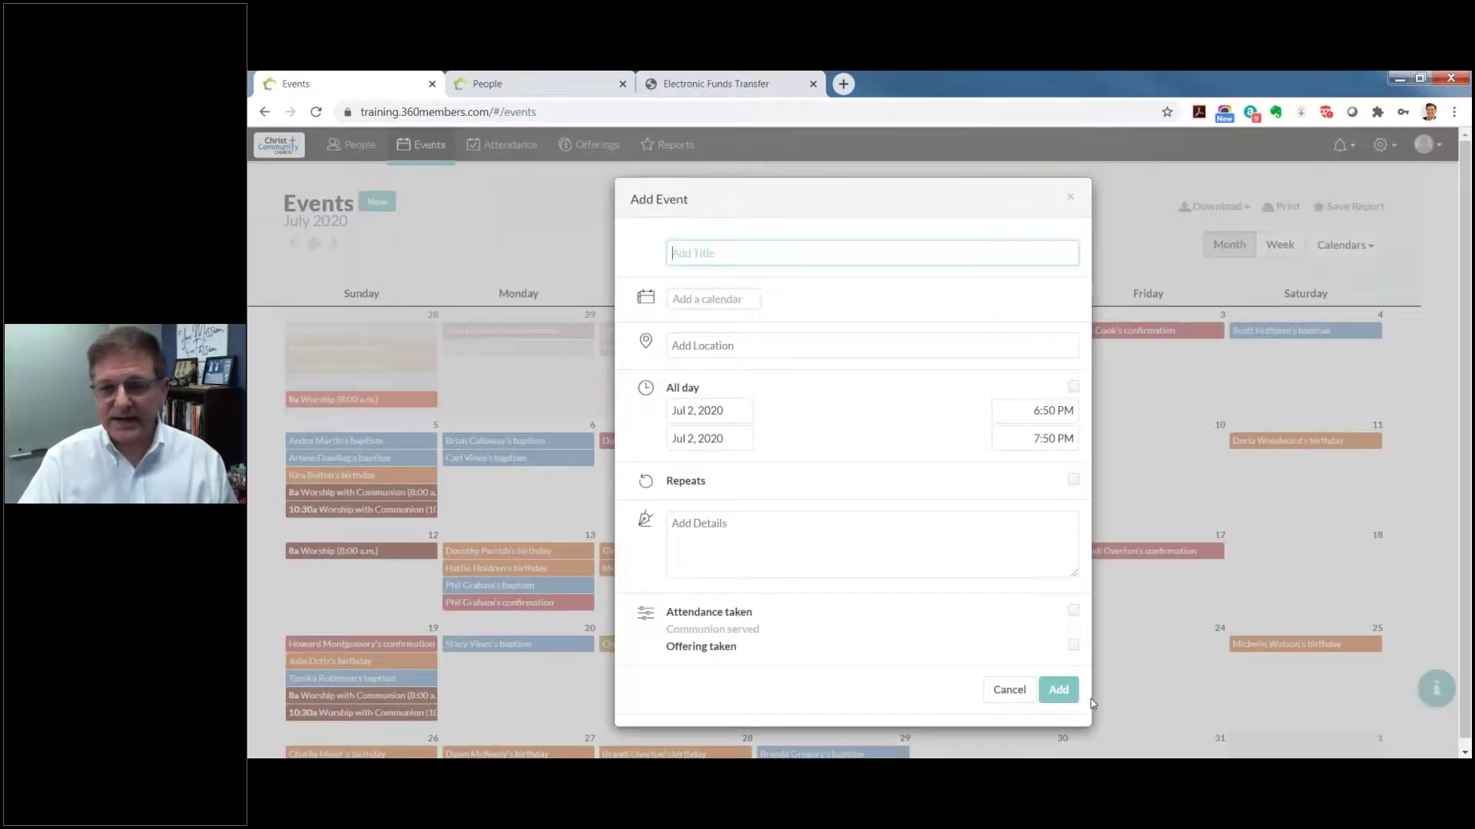
{"action": "left_click", "coordinate": [1010, 696]}
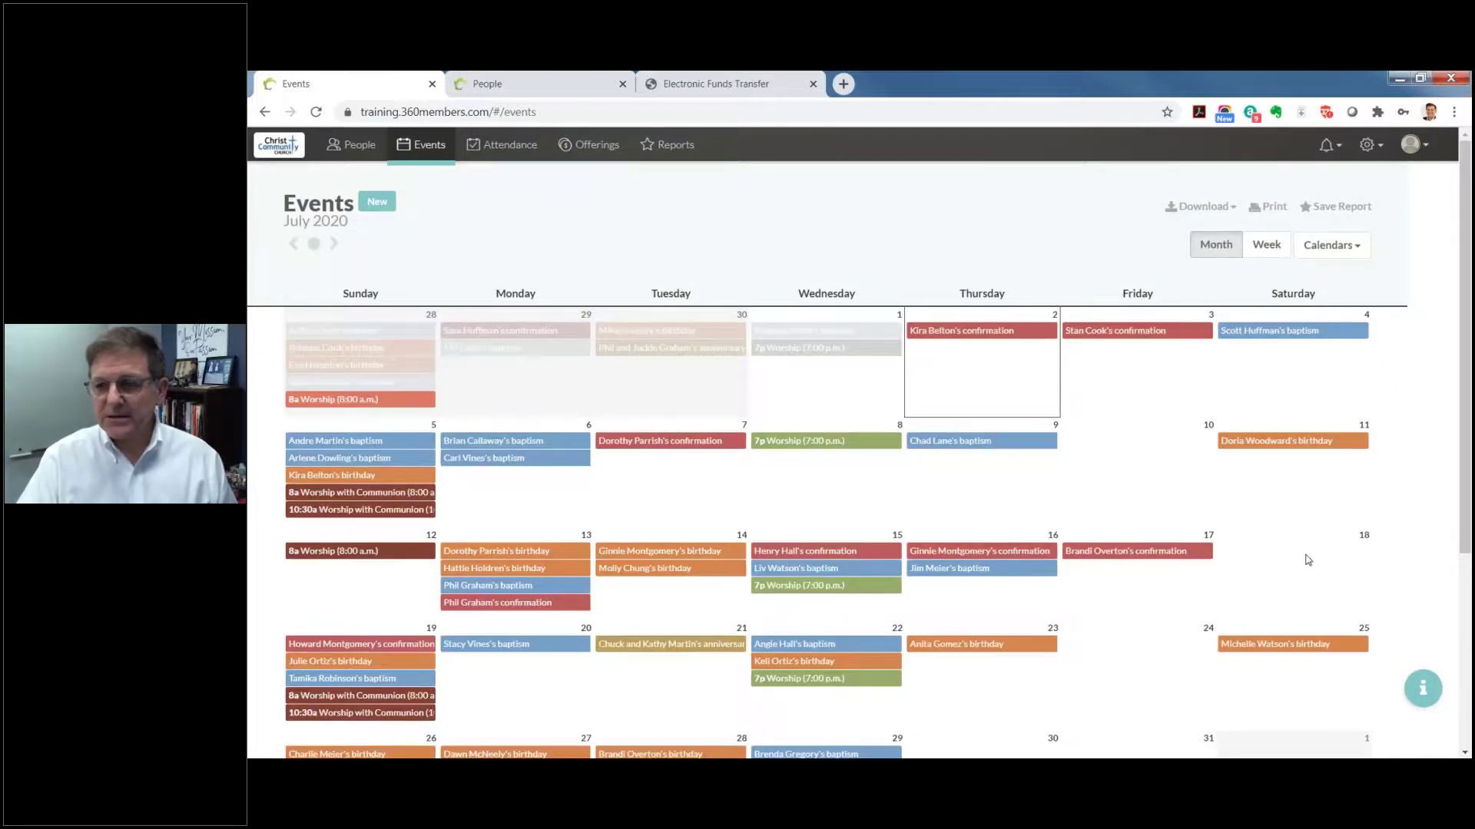
{"action": "left_click", "coordinate": [1308, 560]}
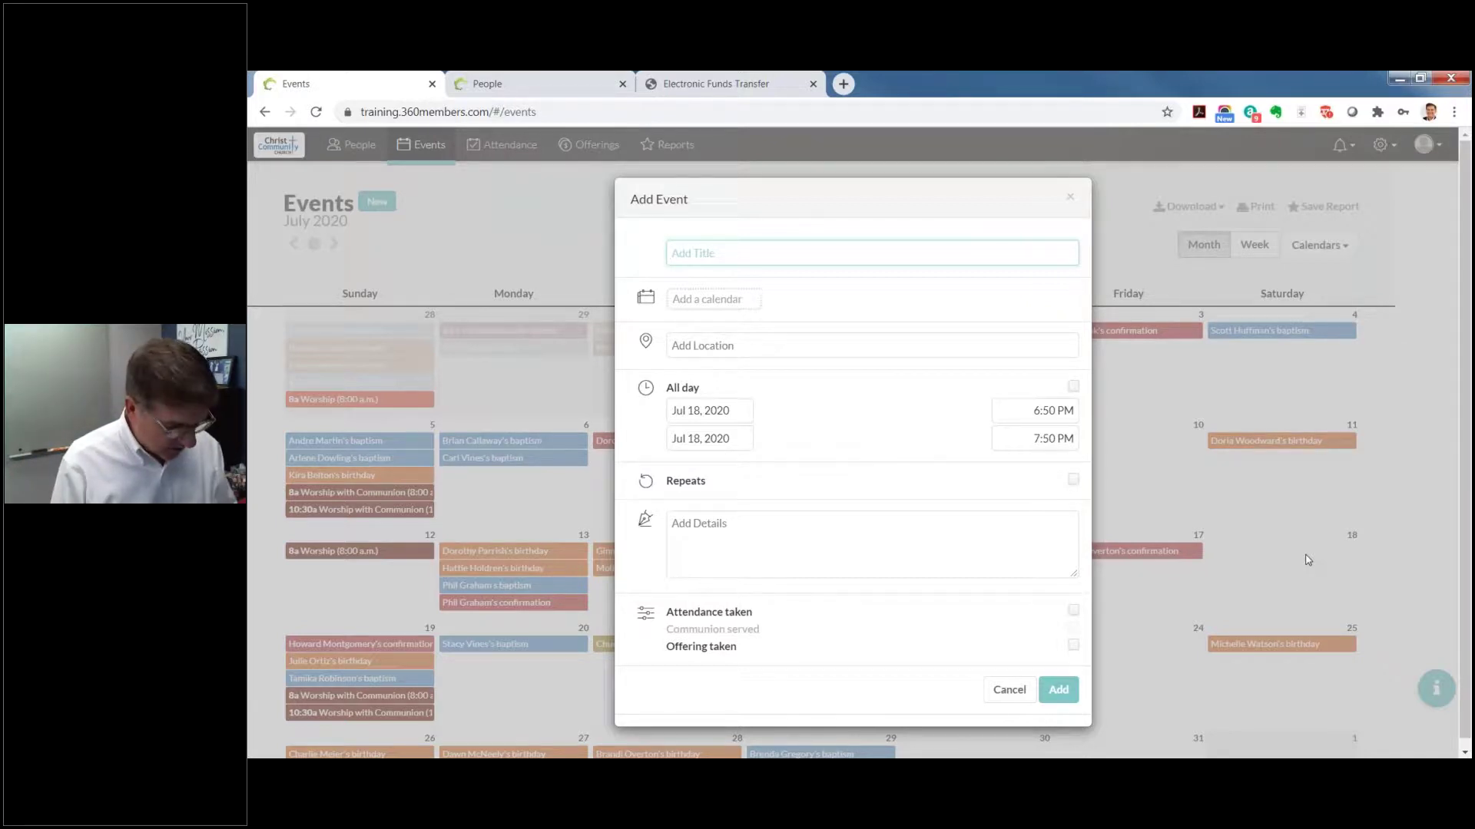
Step: Title the event Saturday Worship Service, with the Worship calendar and Sanctuary location
{"action": "type", "text": "Sa"}
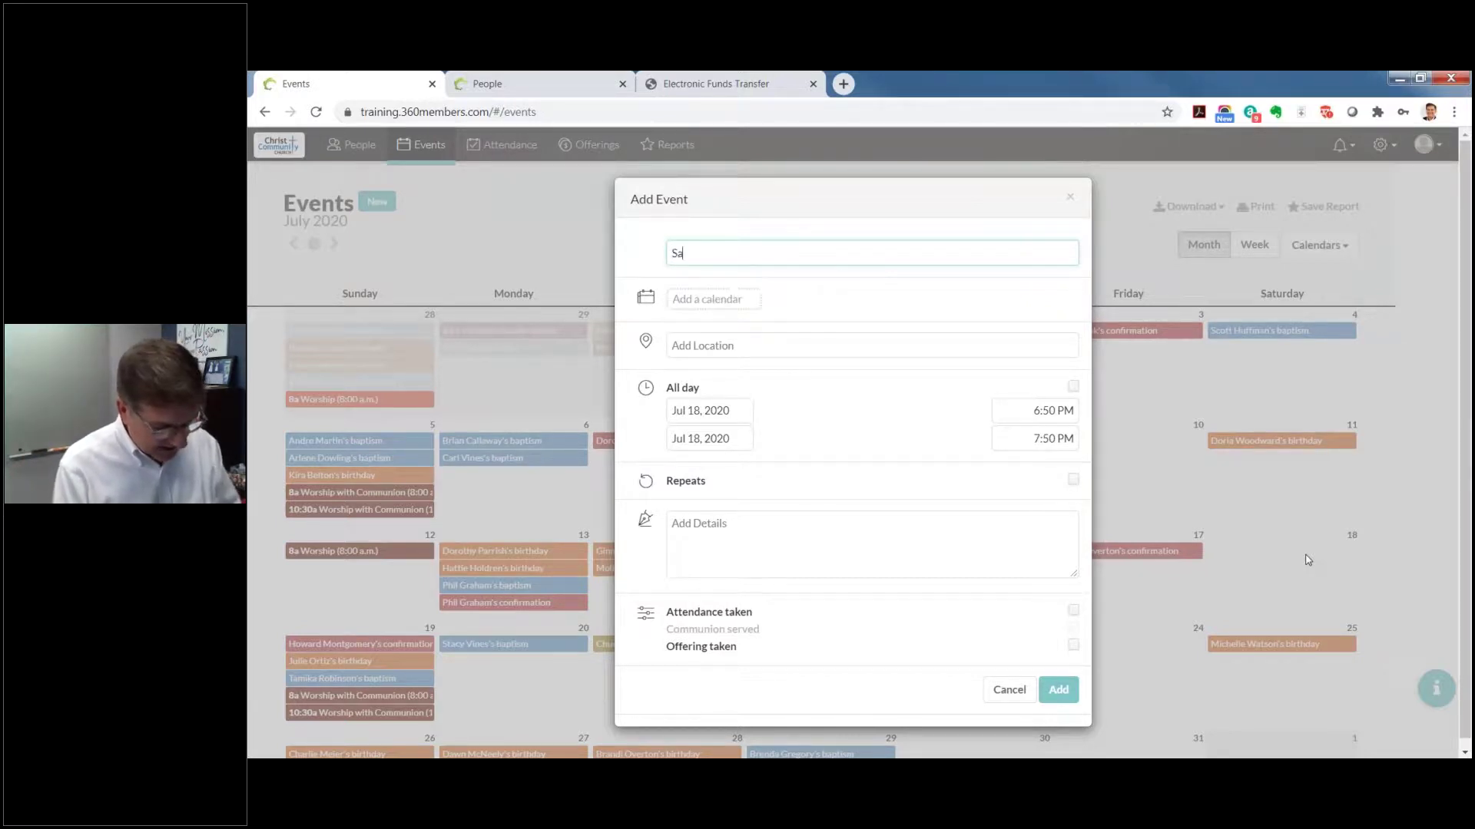
{"action": "type", "text": "turday Wo"}
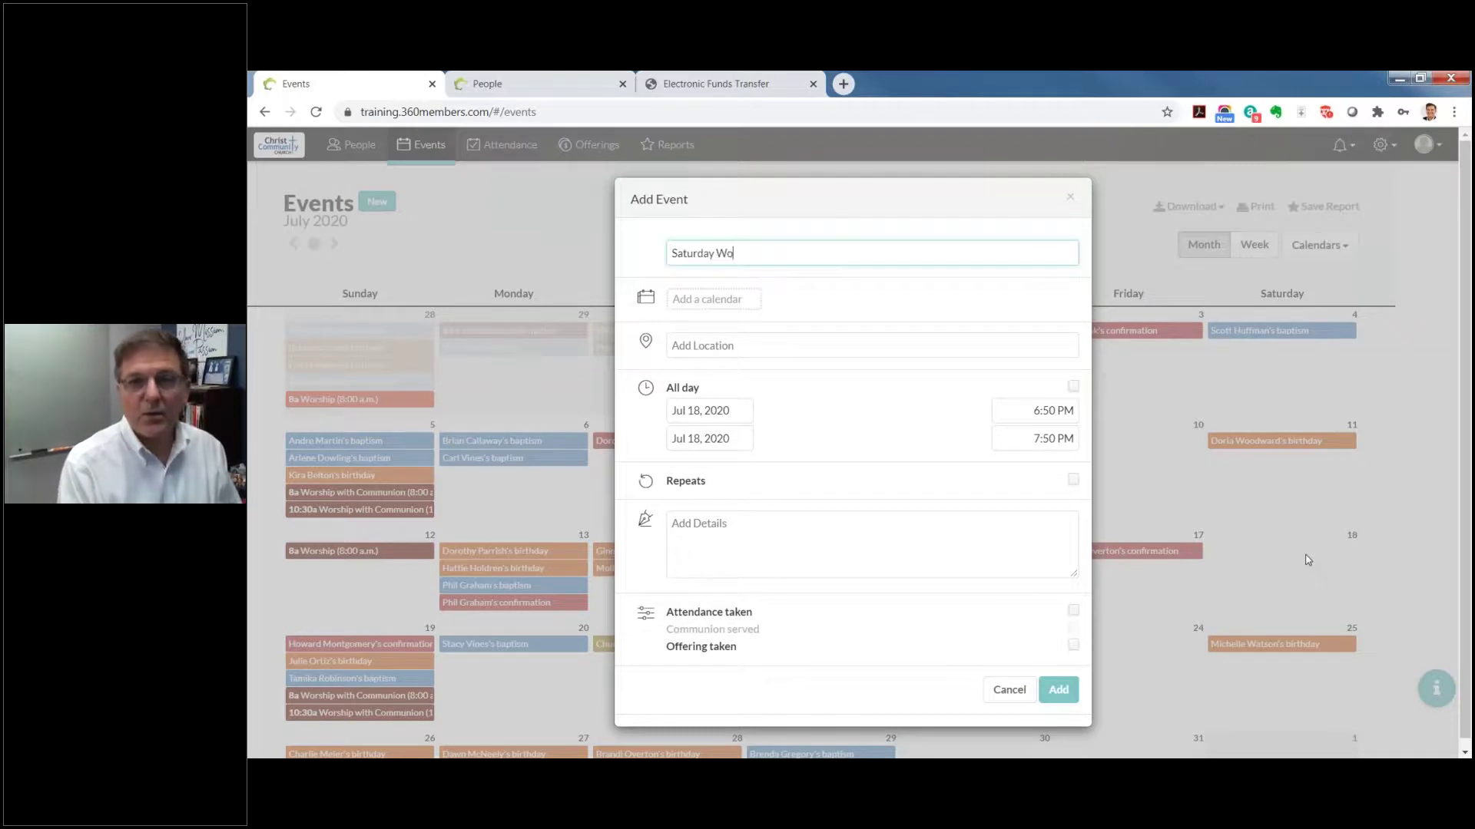
{"action": "type", "text": "rship Service"}
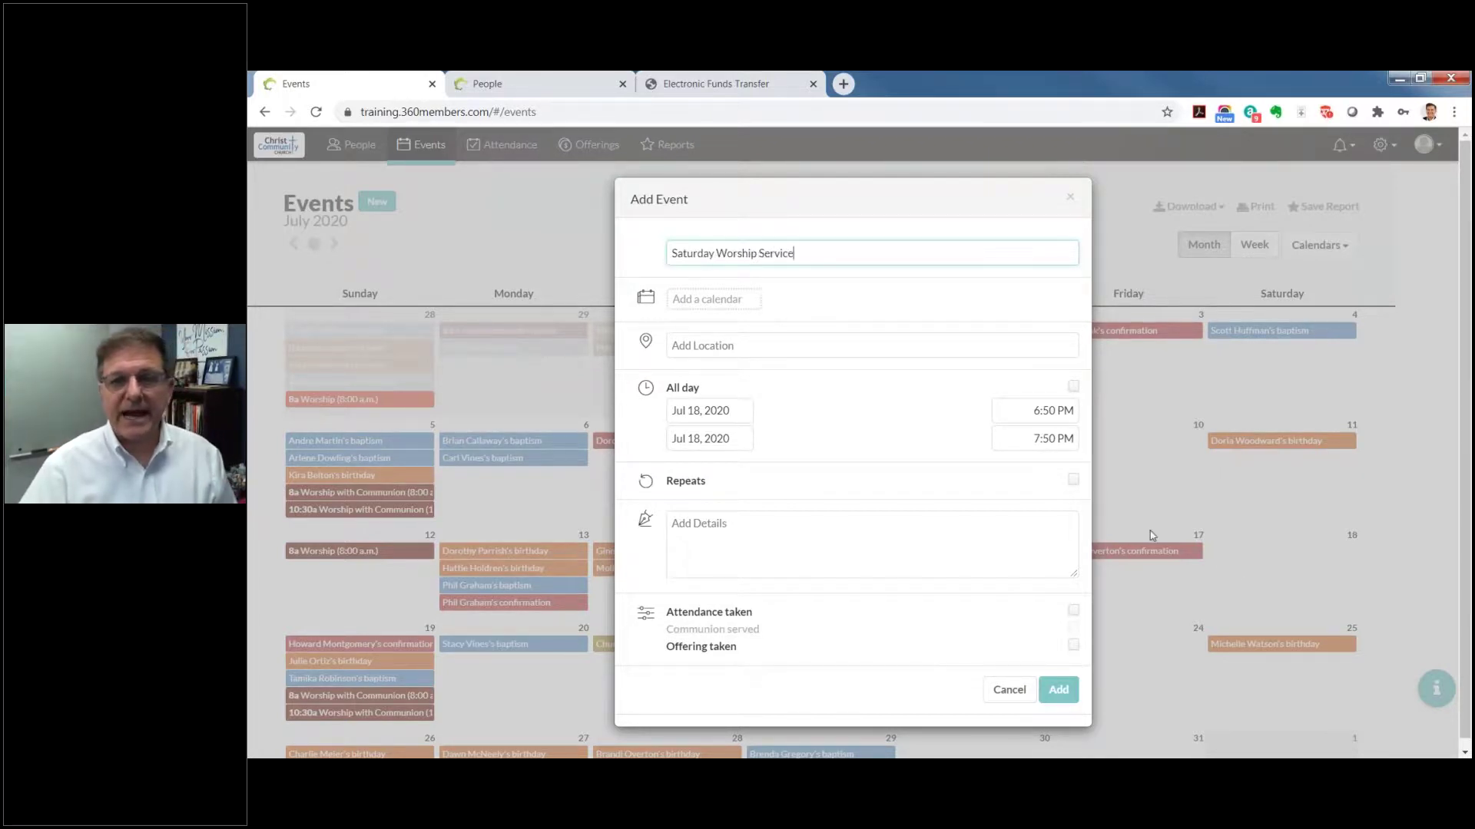
{"action": "left_click", "coordinate": [725, 301]}
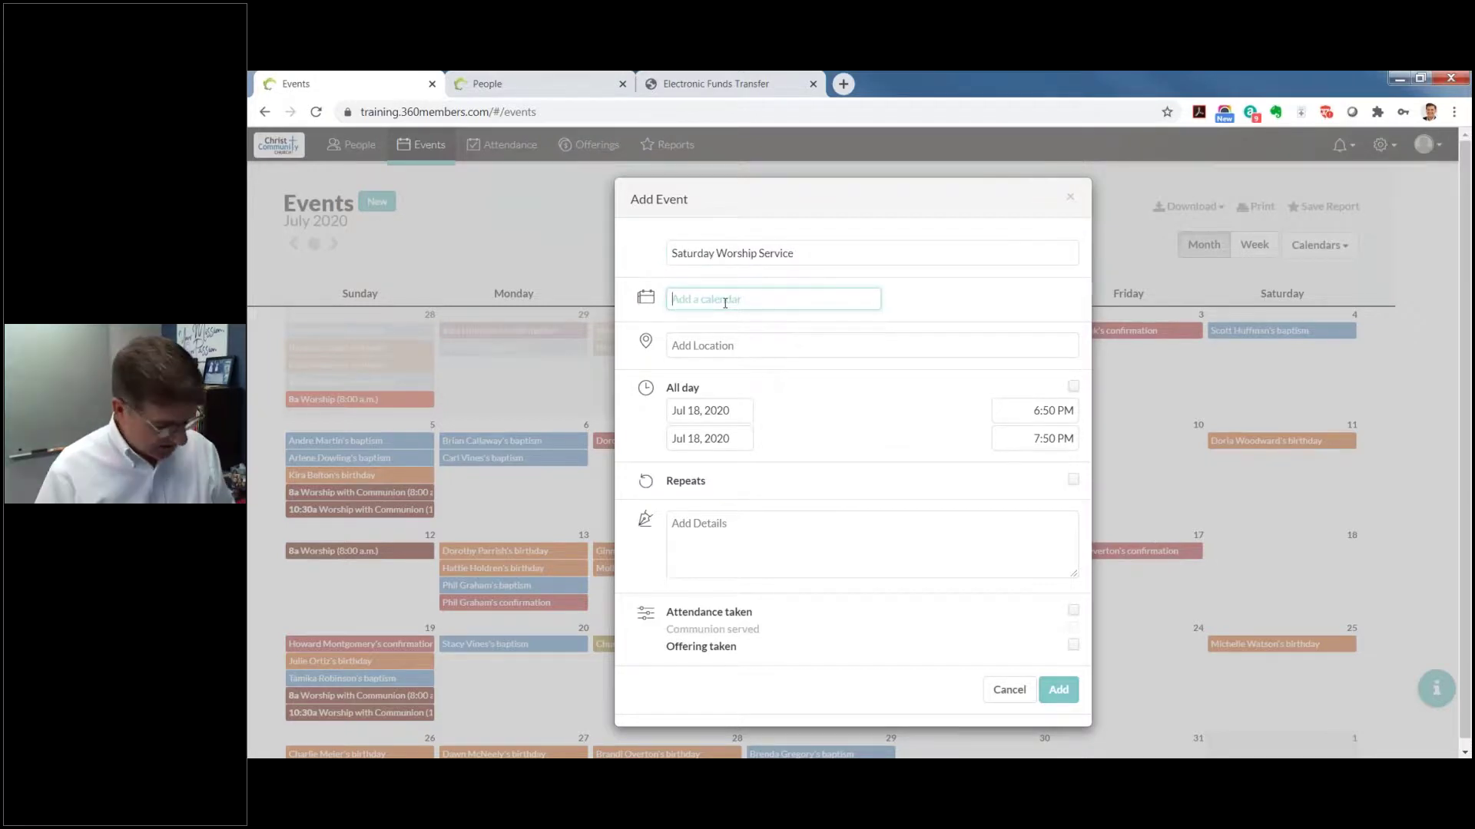
{"action": "type", "text": "W"}
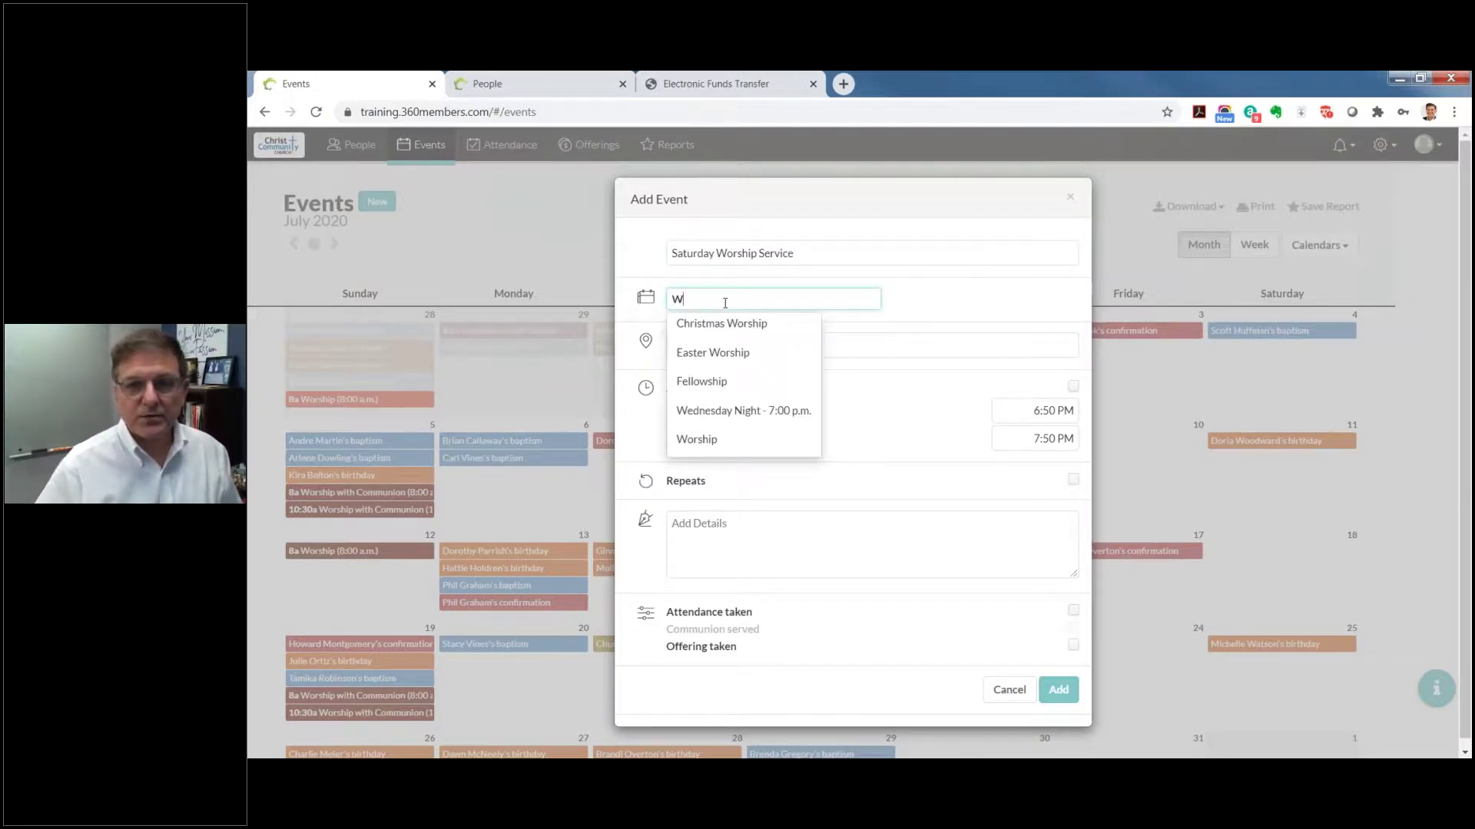
{"action": "left_click", "coordinate": [696, 439]}
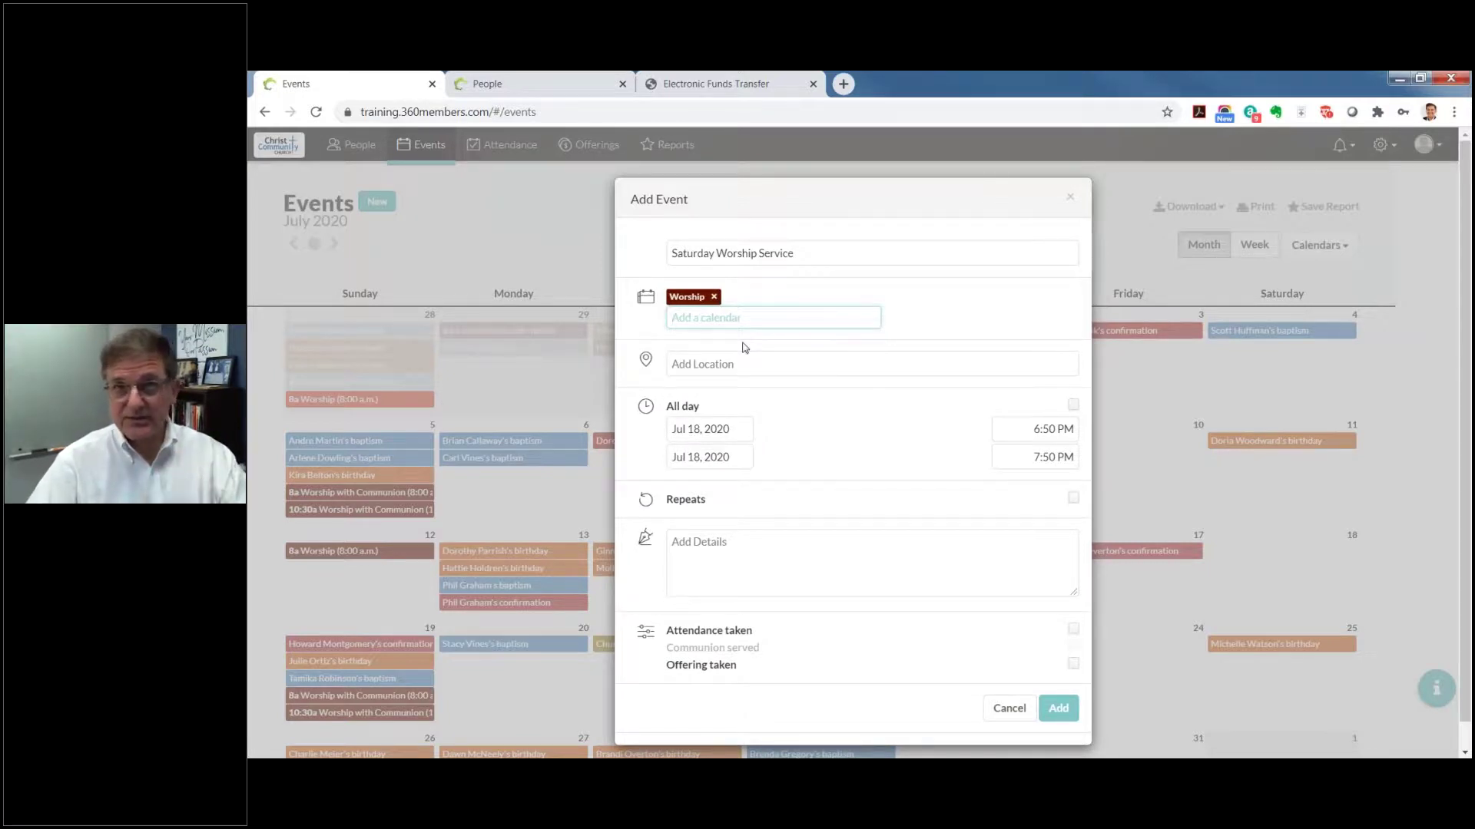
{"action": "left_click", "coordinate": [721, 366]}
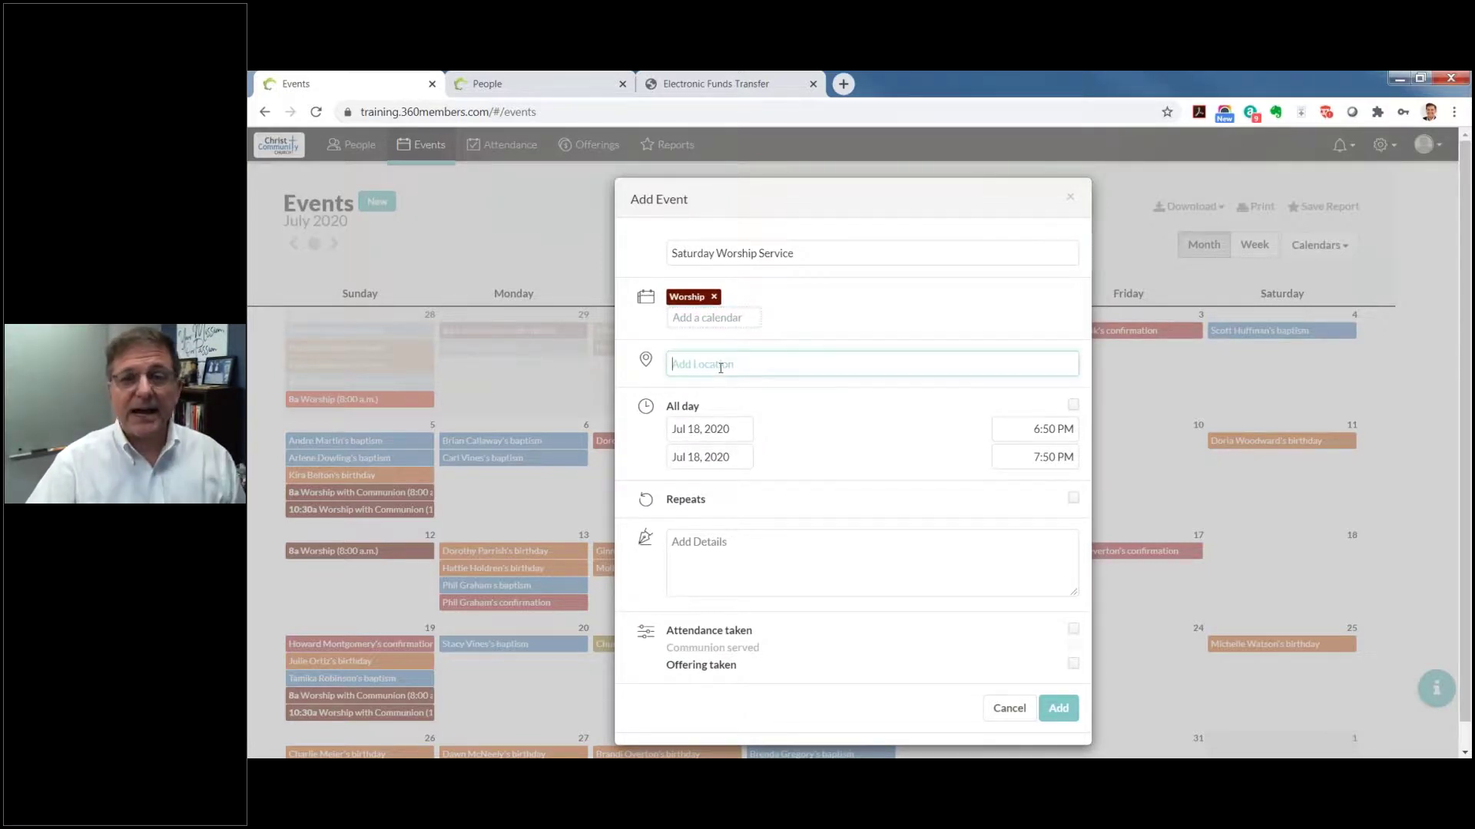
{"action": "type", "text": "San"}
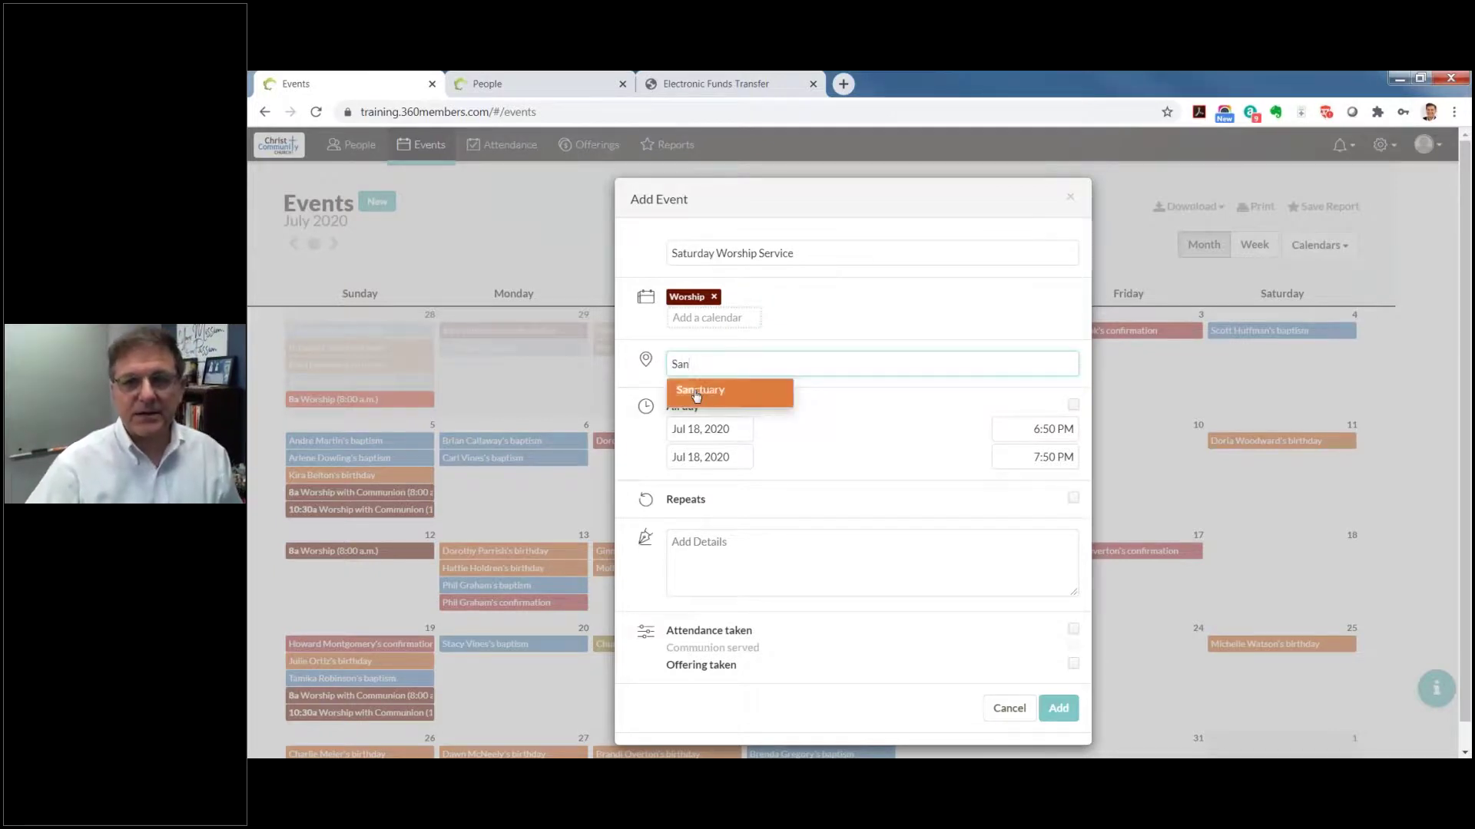
{"action": "left_click", "coordinate": [700, 390]}
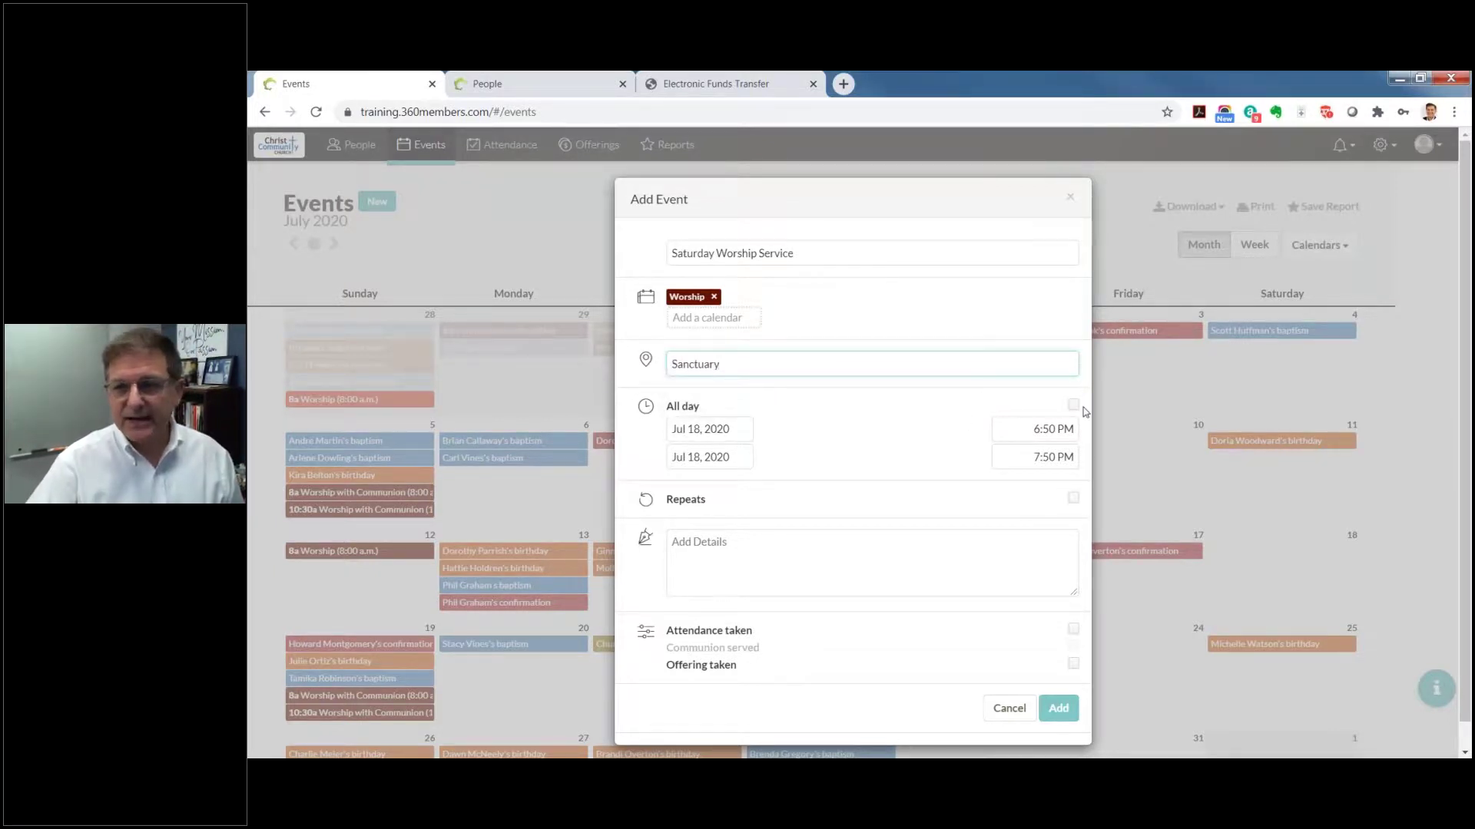
{"action": "left_click", "coordinate": [1050, 429]}
Step: Change the start time to 5:00 PM so the service runs 5:00–6:00 PM
{"action": "left_click", "coordinate": [1048, 429]}
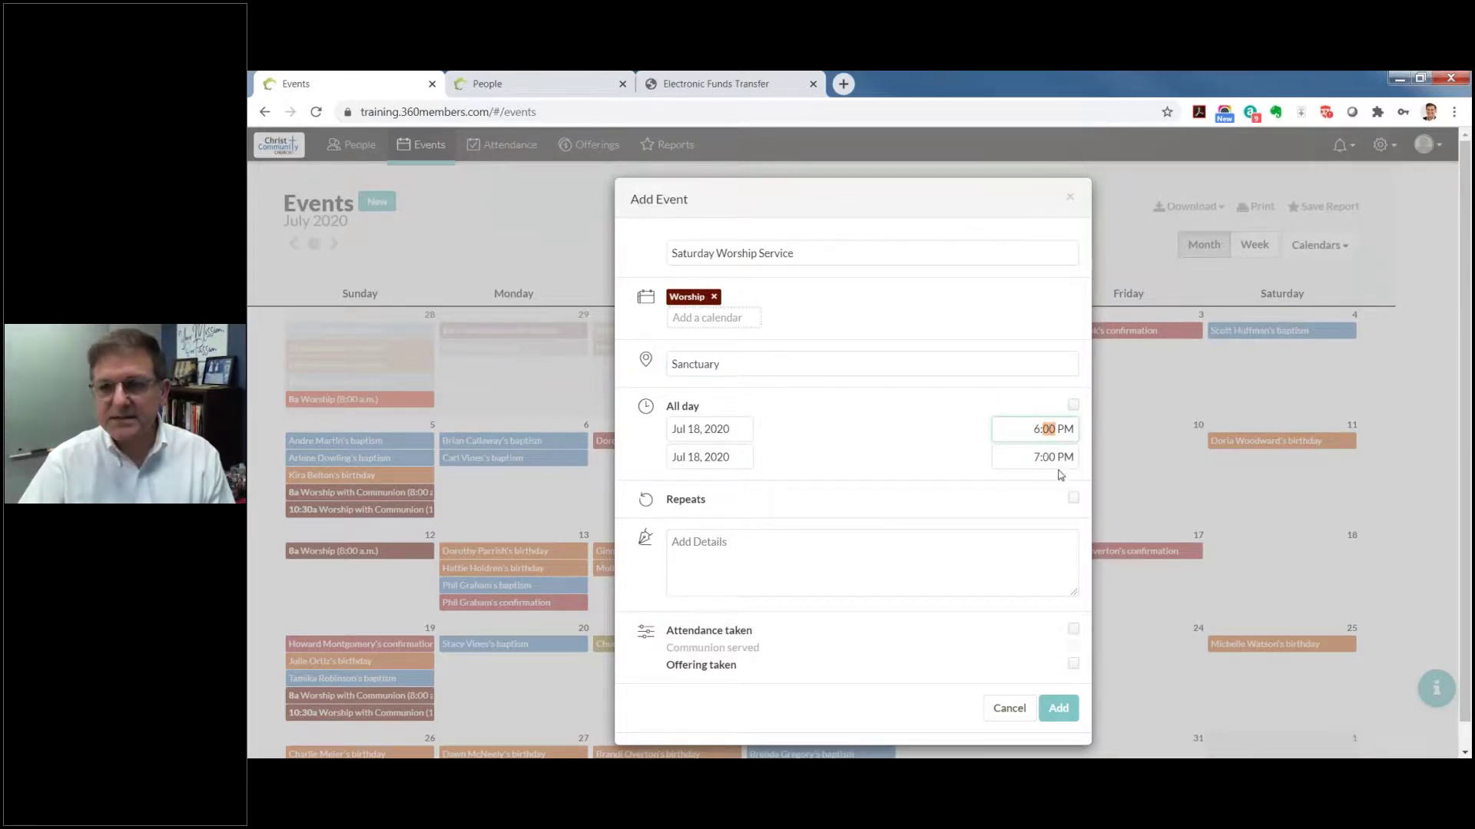
{"action": "type", "text": "00"}
{"action": "left_click", "coordinate": [1036, 429]}
{"action": "type", "text": "5"}
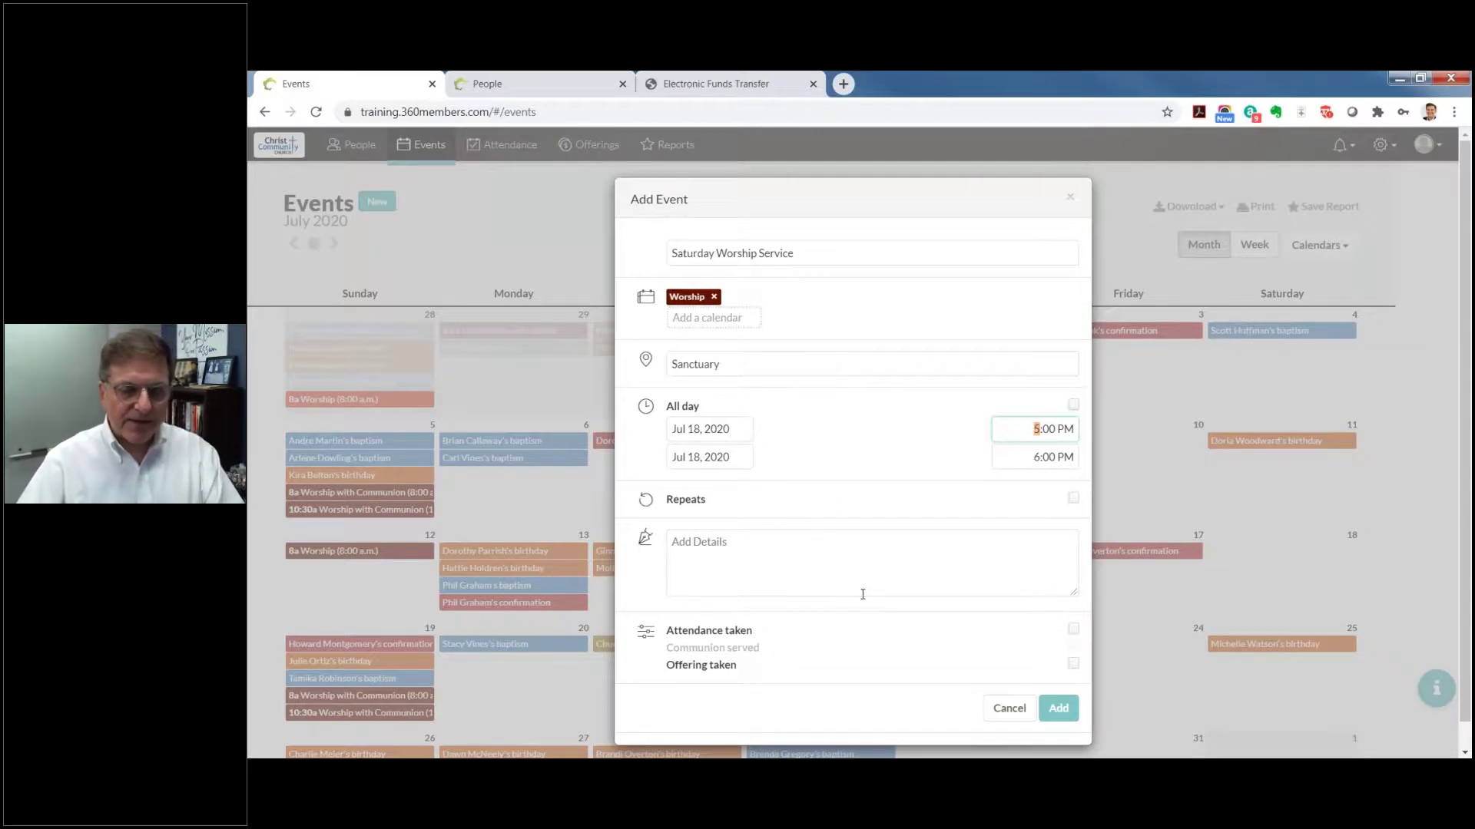
{"action": "scroll", "coordinate": [863, 594], "scroll_direction": "down", "scroll_amount": 1}
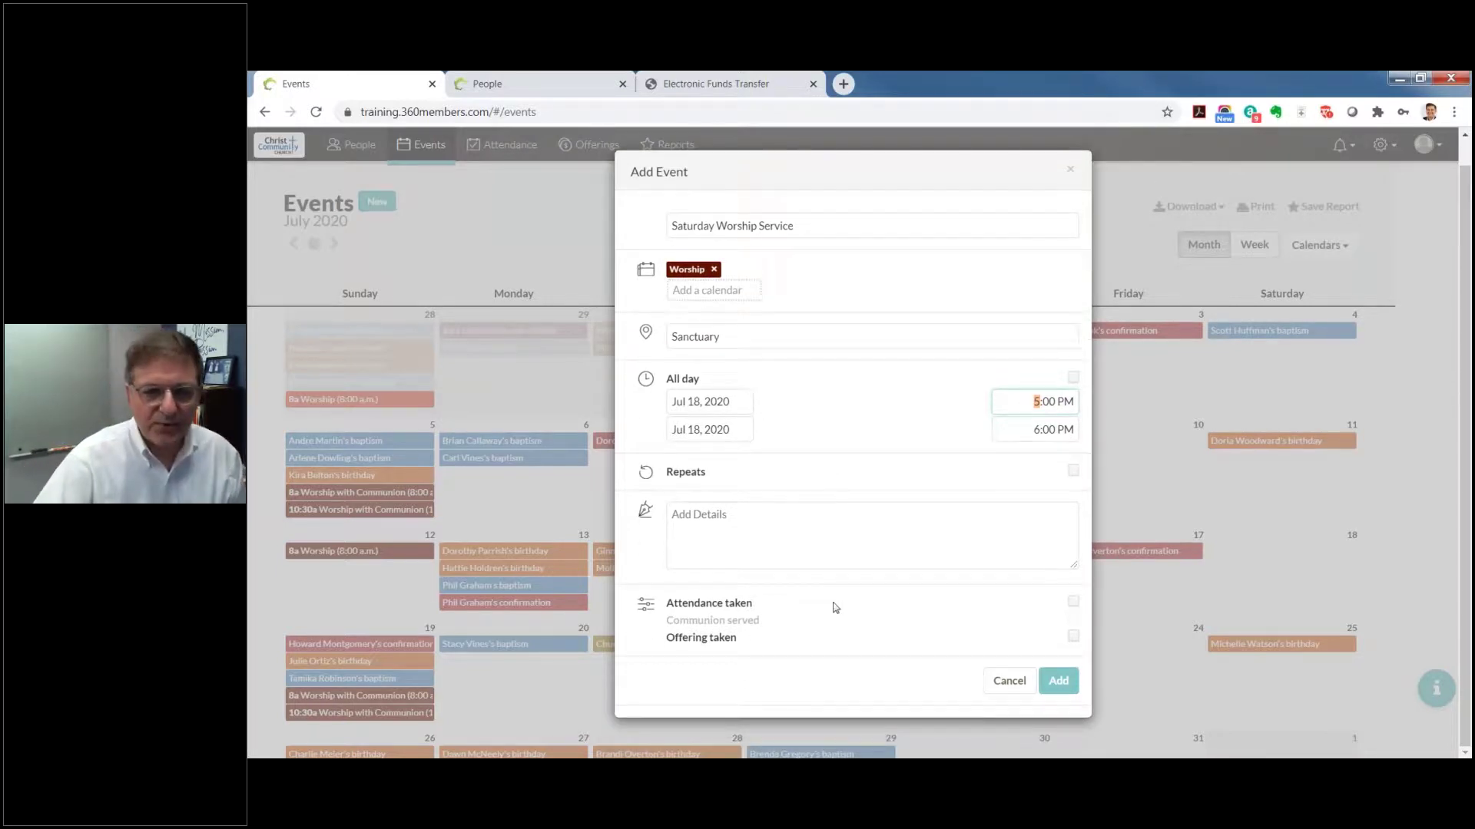
Step: Mark the Saturday Worship Service as taking attendance, communion and offering, and save the event
{"action": "left_click", "coordinate": [713, 608]}
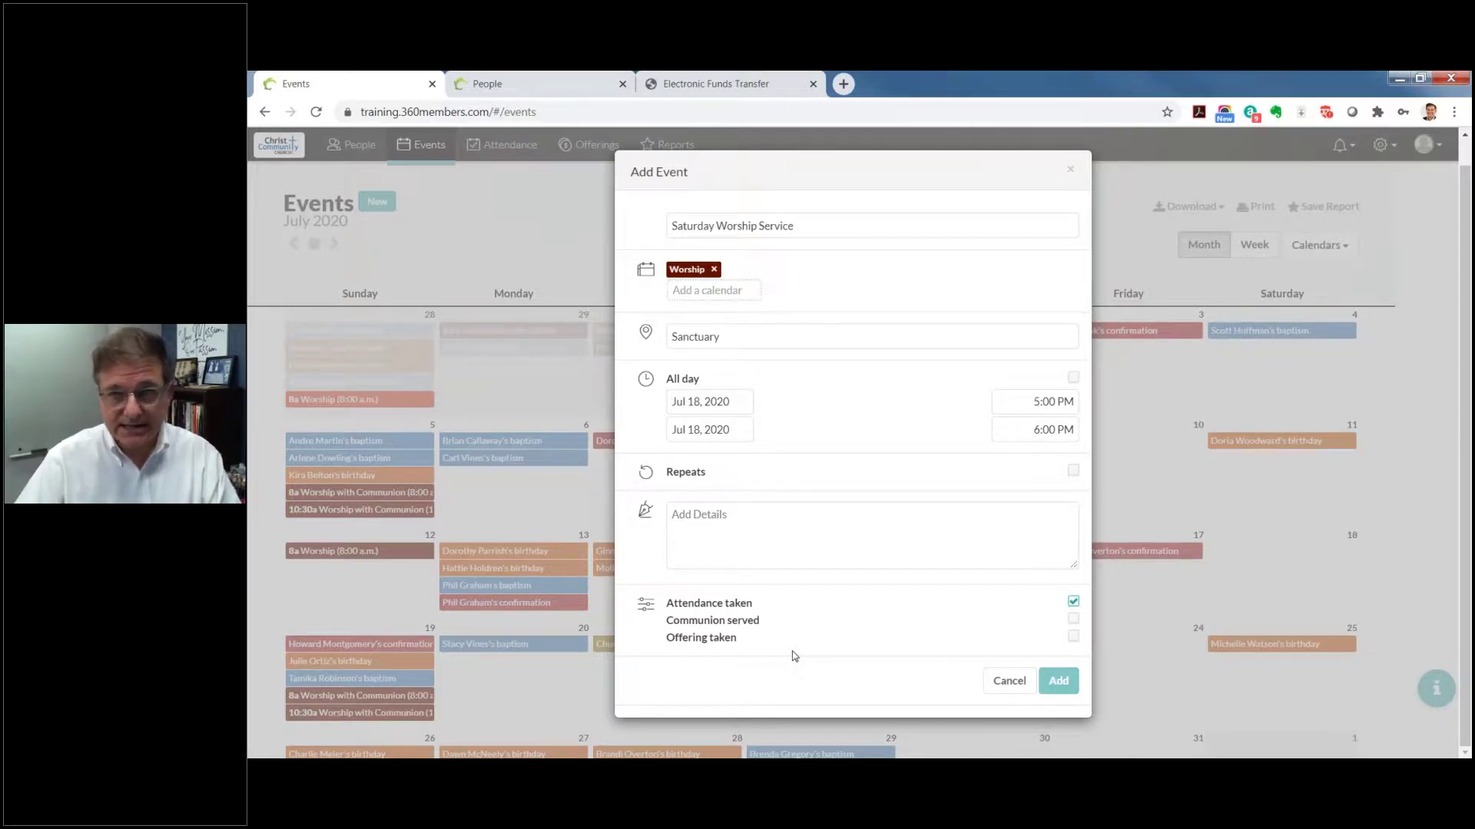
{"action": "left_click", "coordinate": [1073, 619]}
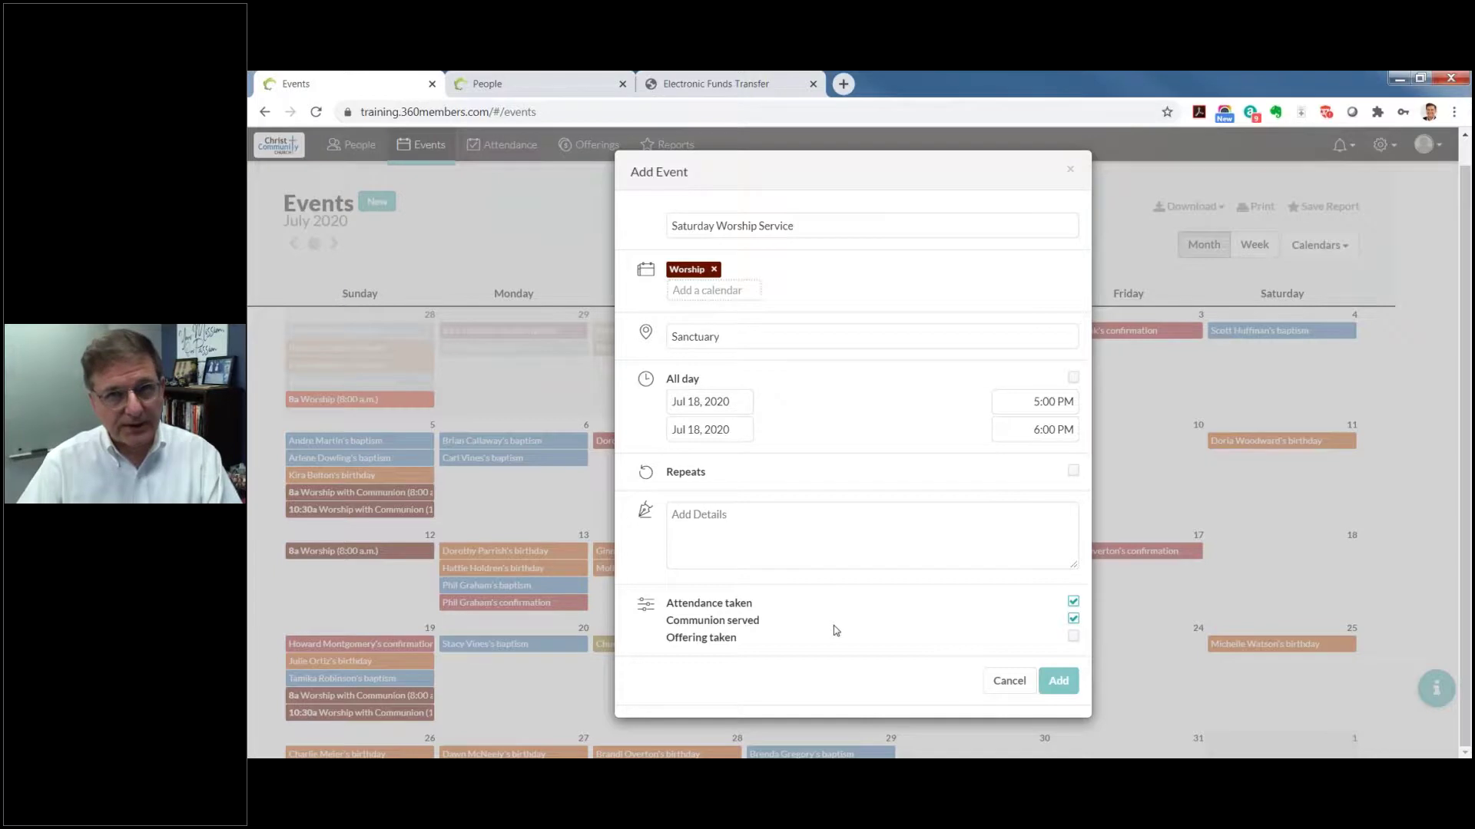
{"action": "left_click", "coordinate": [1075, 637]}
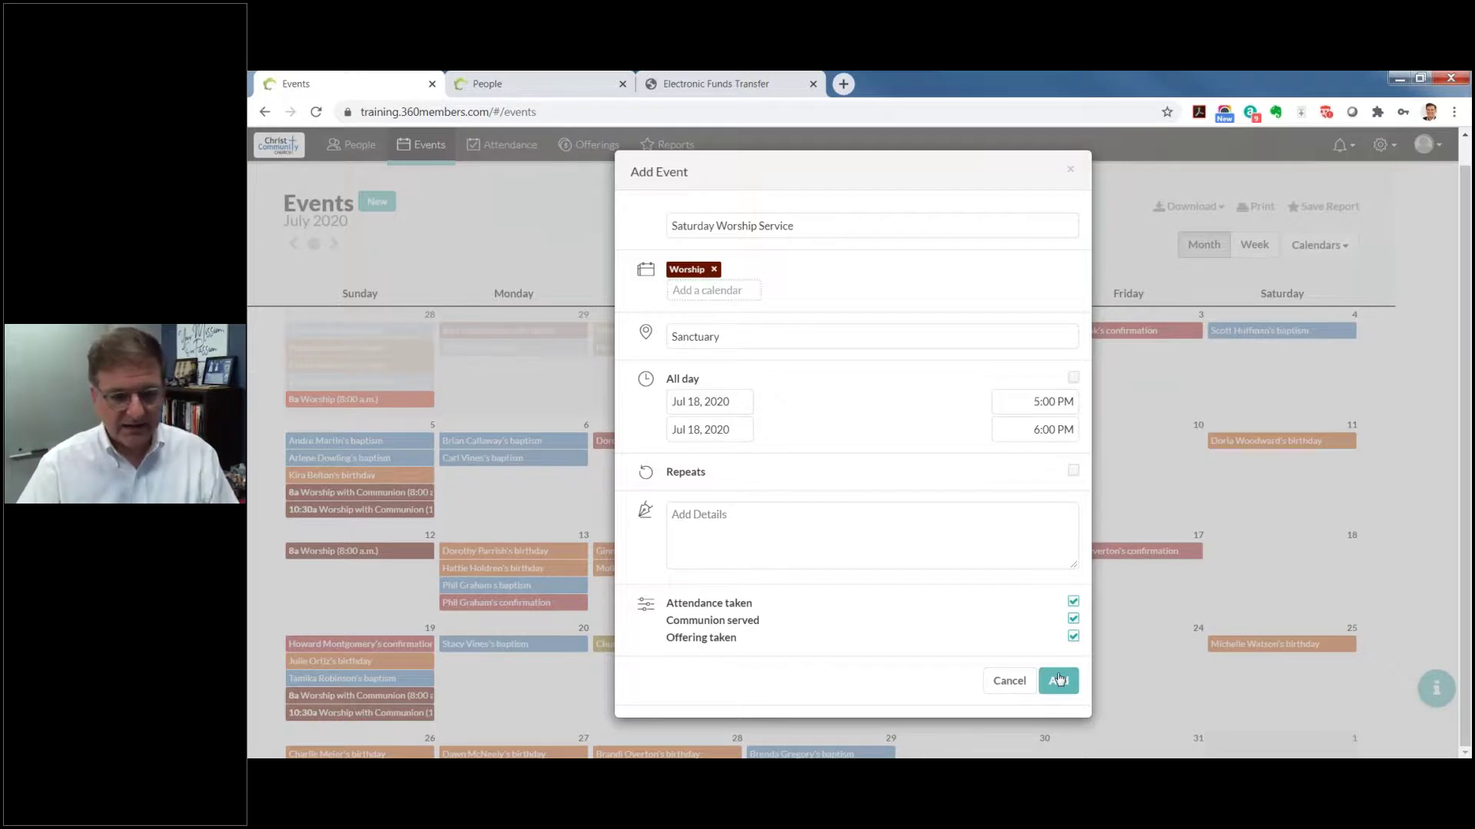
{"action": "left_click", "coordinate": [1059, 679]}
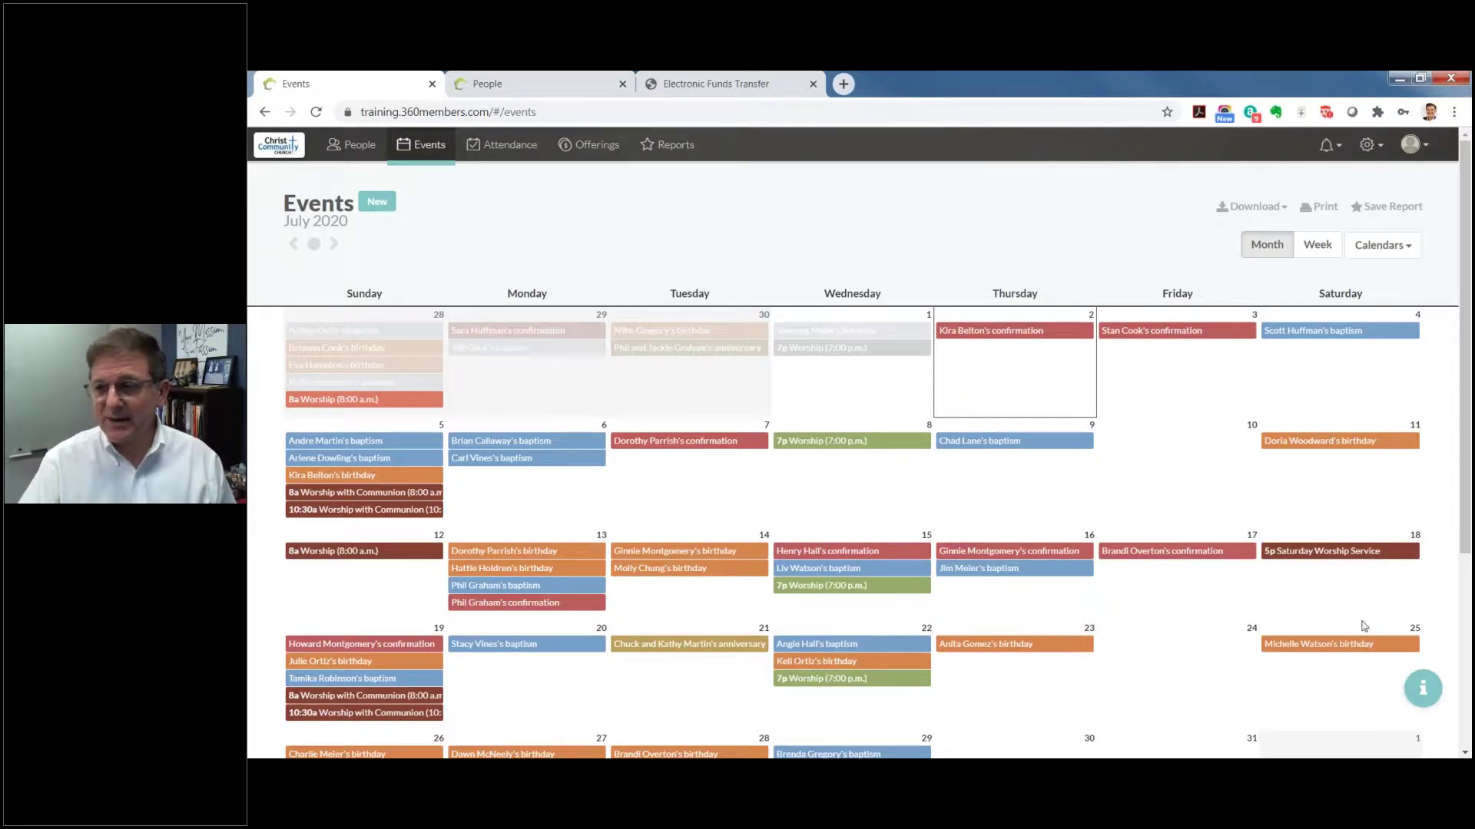
{"action": "mouse_move", "coordinate": [1316, 566]}
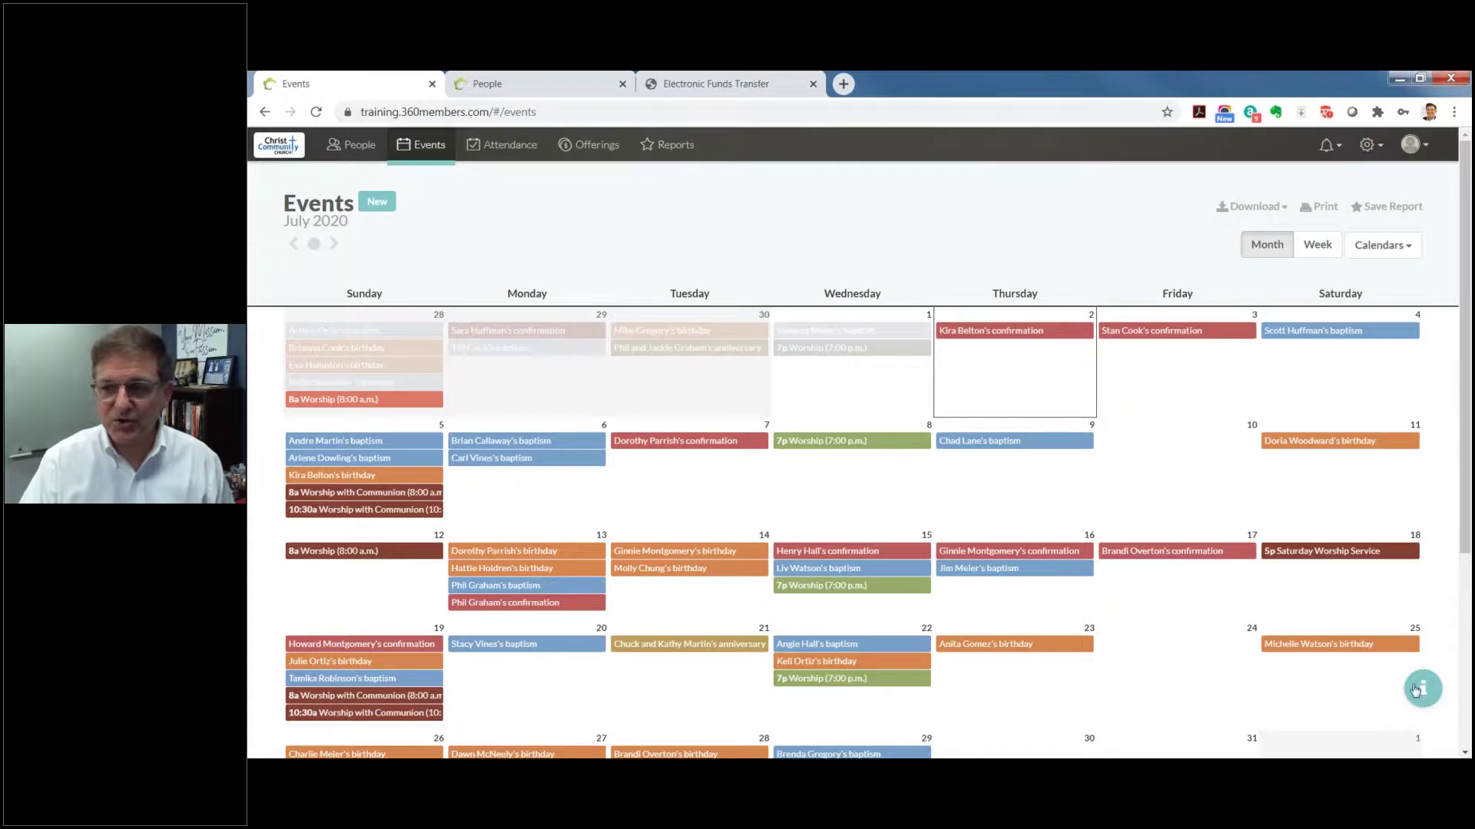
Step: Open the Events page help and its 'Send us a Message' support form
{"action": "left_click", "coordinate": [1417, 705]}
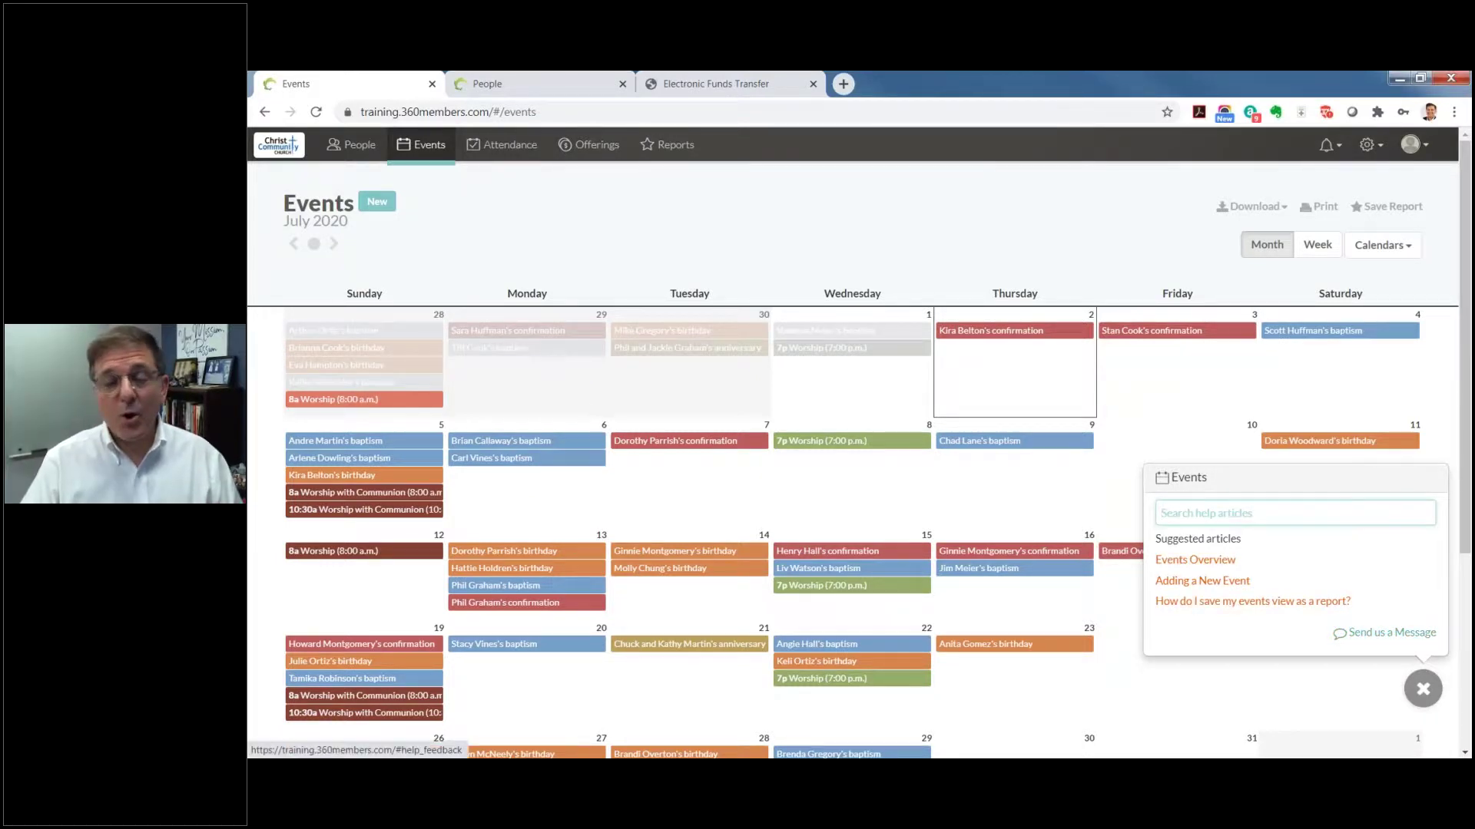
{"action": "left_click", "coordinate": [1355, 630]}
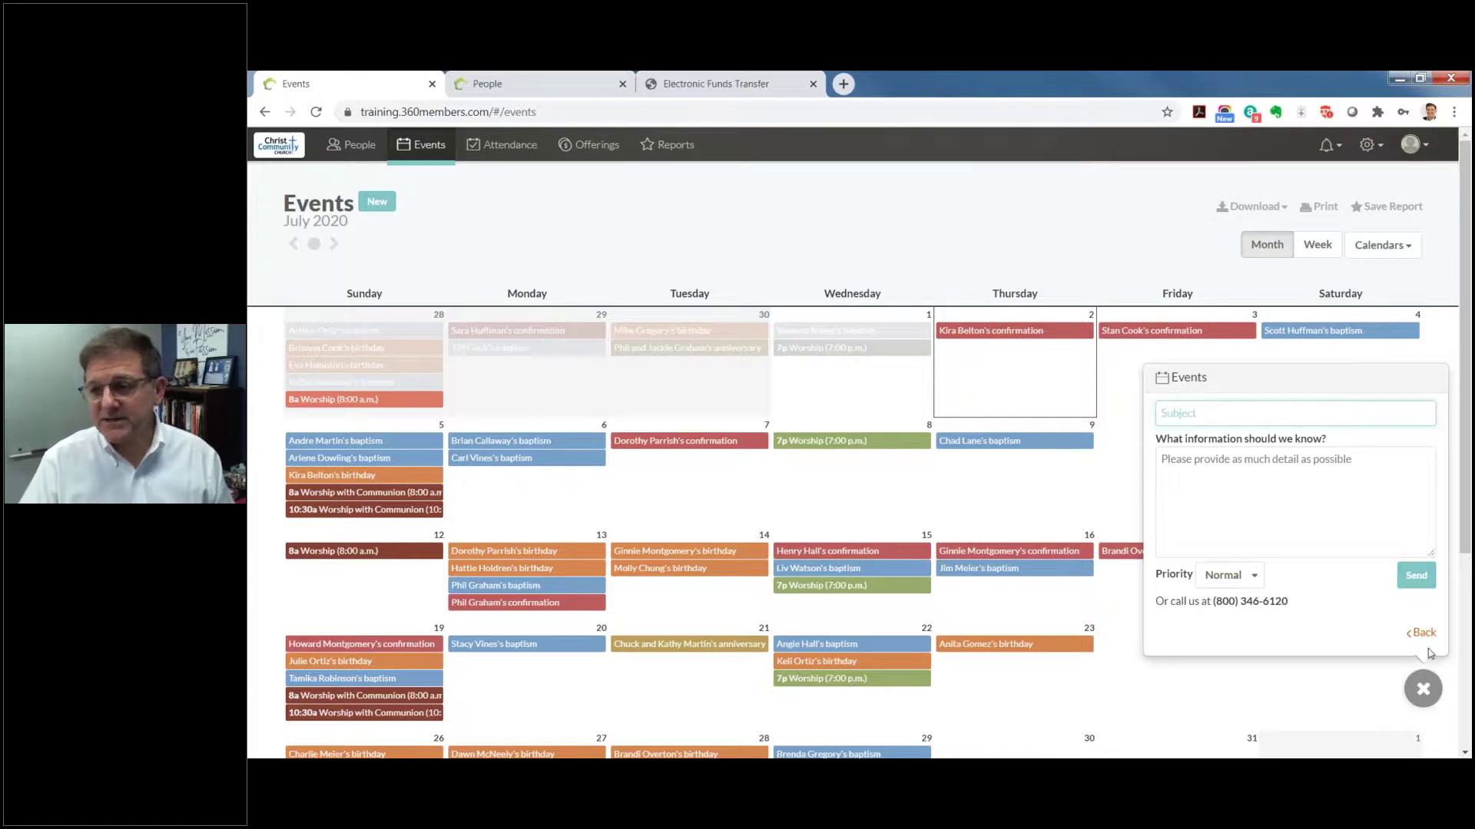
Step: Close the Events help request form to reveal the July 2020 calendar
{"action": "left_click", "coordinate": [1427, 694]}
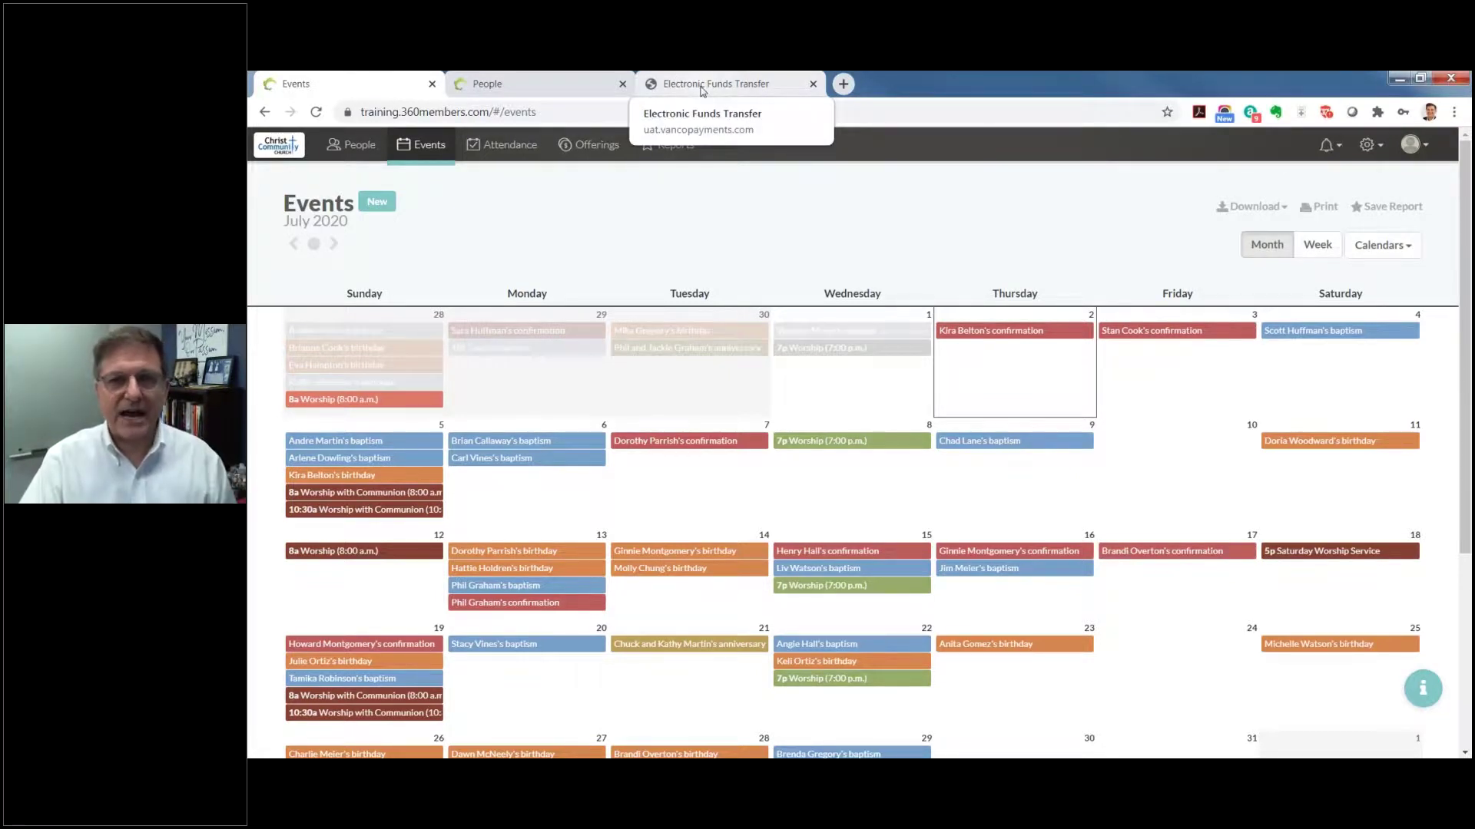
Step: View the MyVanco Electronic Funds Transfer home page, then return to the 360members People list
{"action": "left_click", "coordinate": [701, 84]}
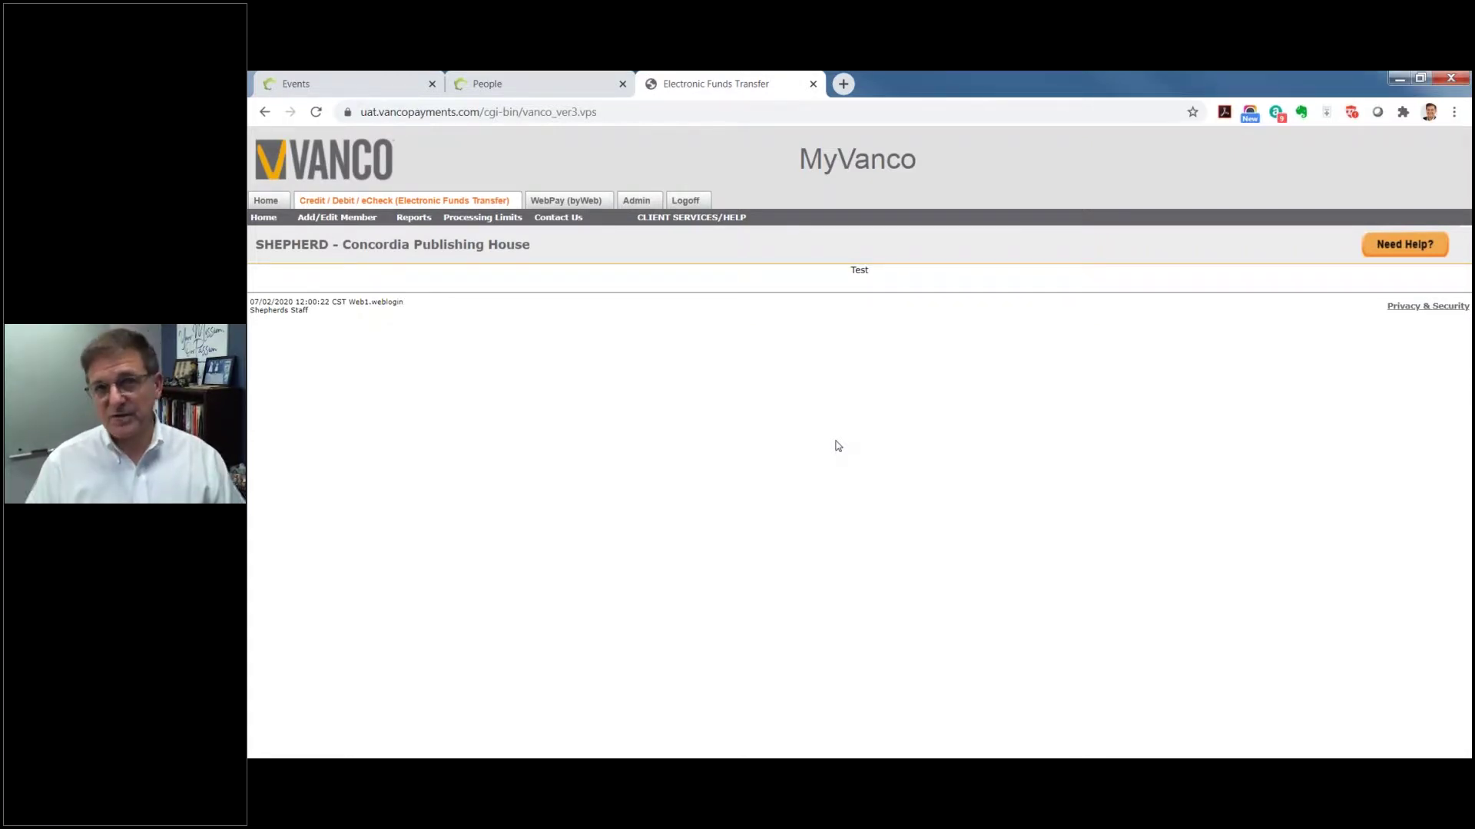
{"action": "left_click", "coordinate": [499, 86]}
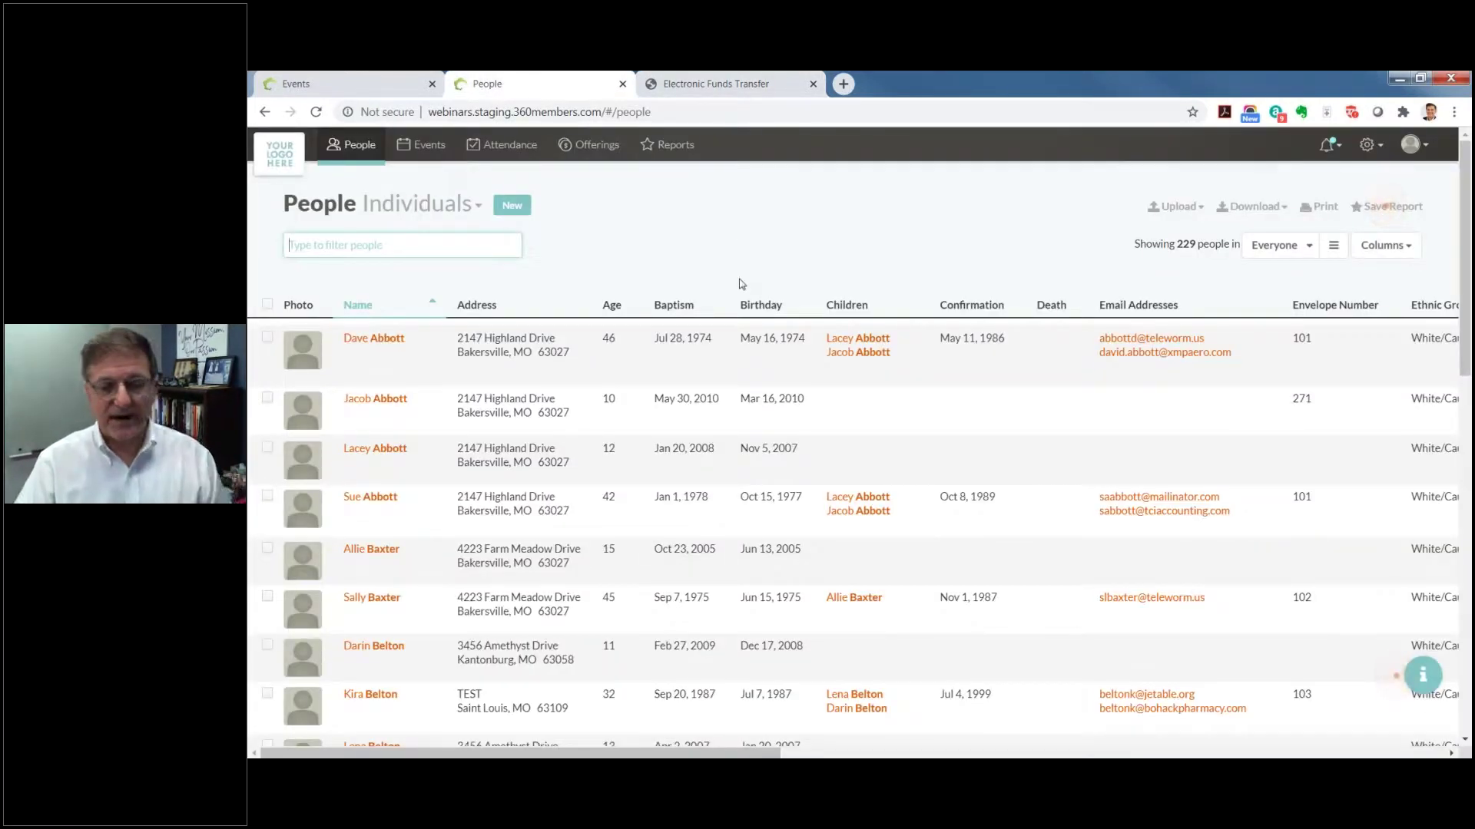
Step: Open Vanco Integration under the Admin settings to see the active connection
{"action": "left_click", "coordinate": [1377, 150]}
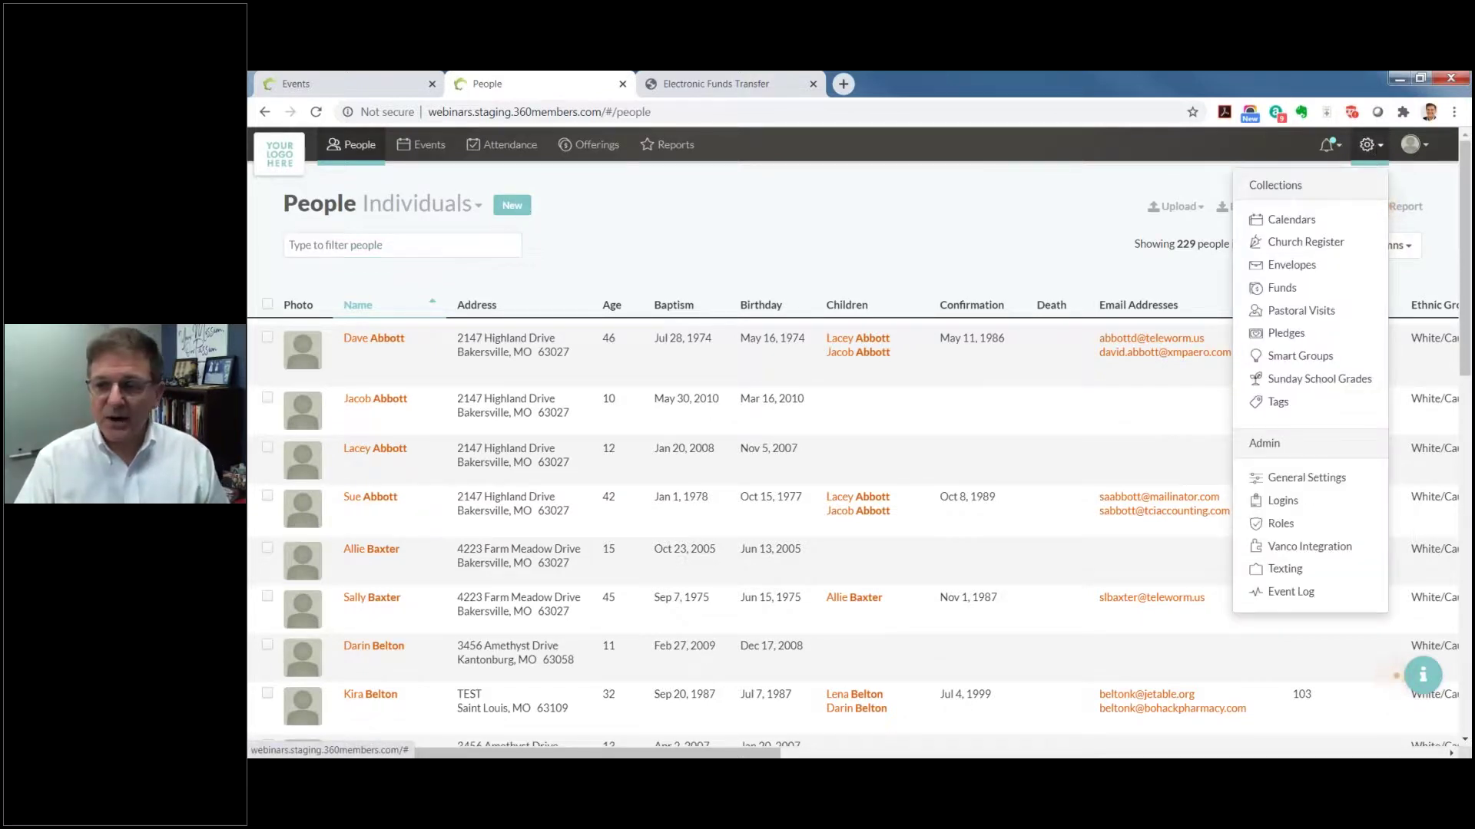
{"action": "left_click", "coordinate": [1305, 546]}
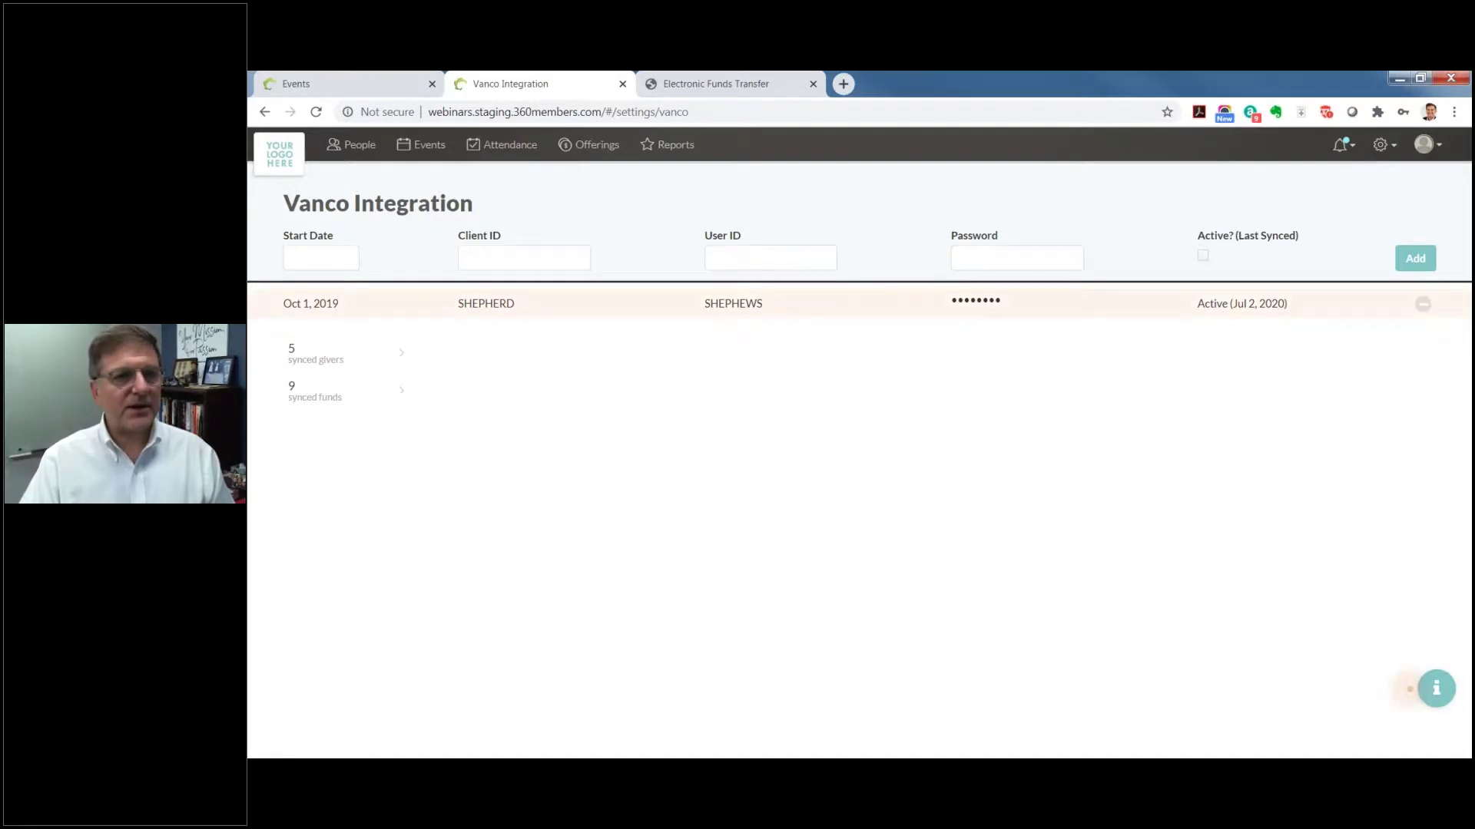
Step: Run Sync Now on the Vanco connection, then review the May 11 – Jun 29, 2020 offerings
{"action": "left_click", "coordinate": [487, 304]}
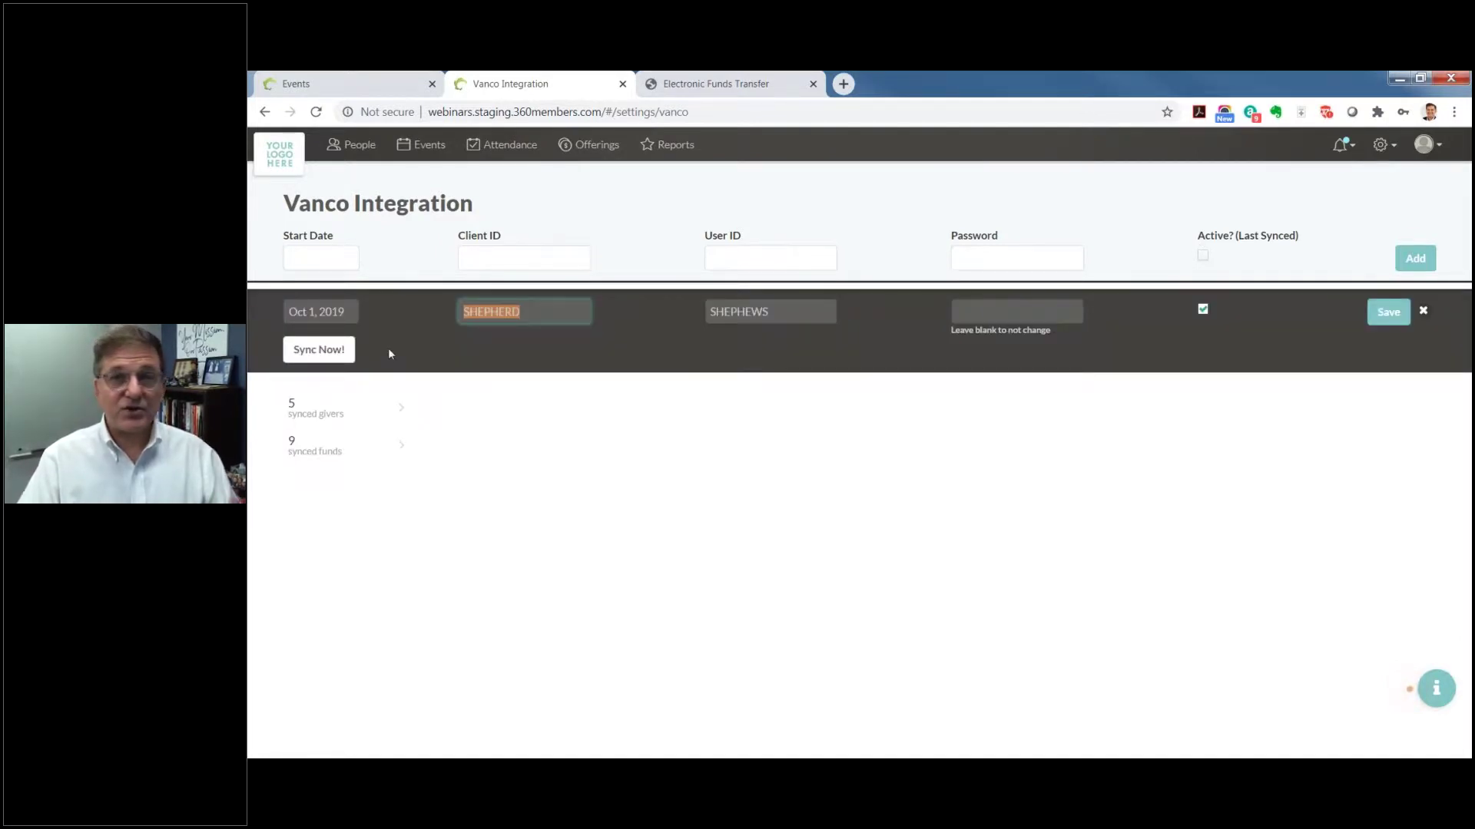
{"action": "left_click", "coordinate": [318, 349]}
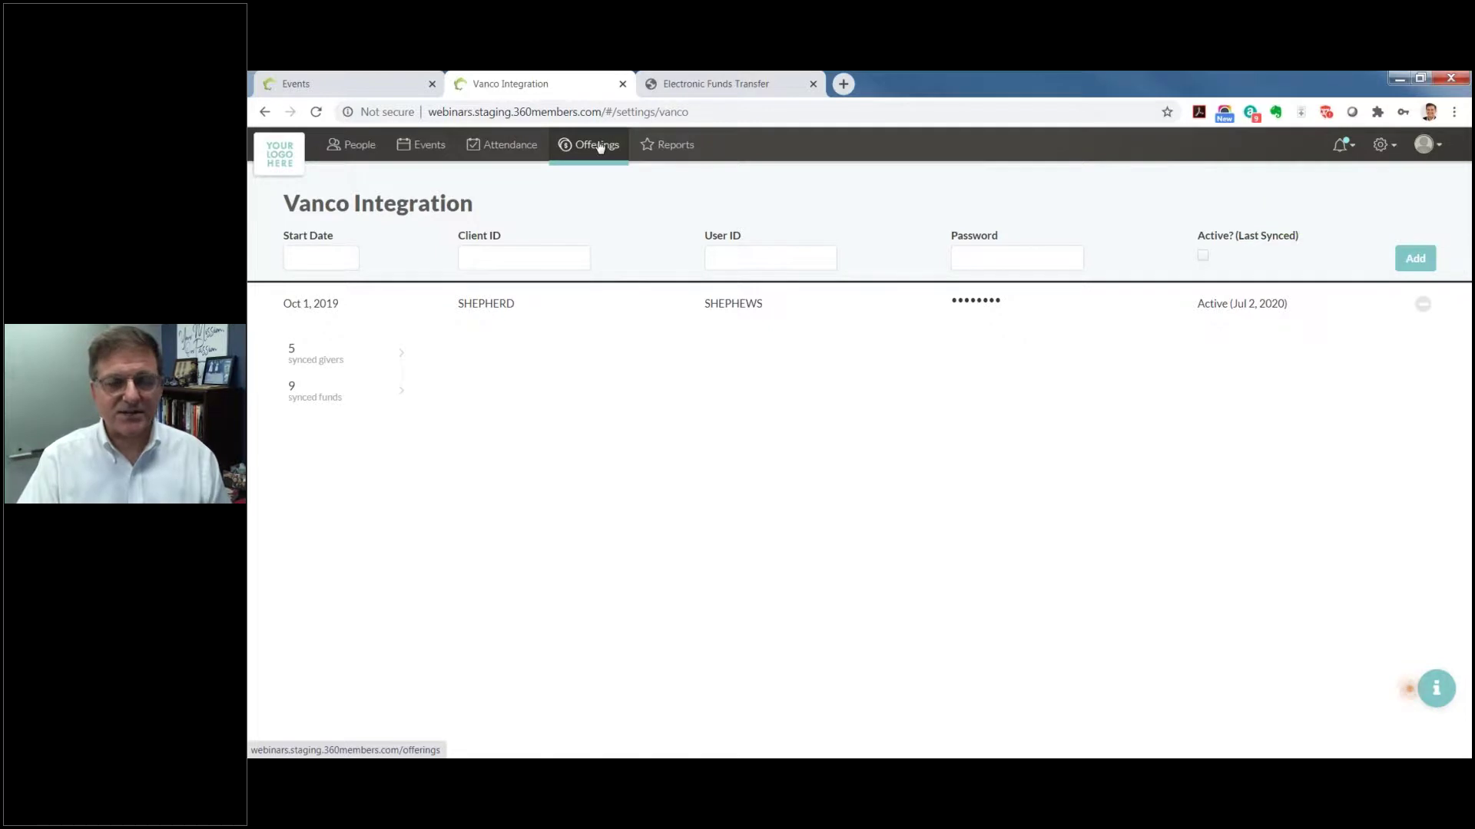
{"action": "left_click", "coordinate": [600, 146]}
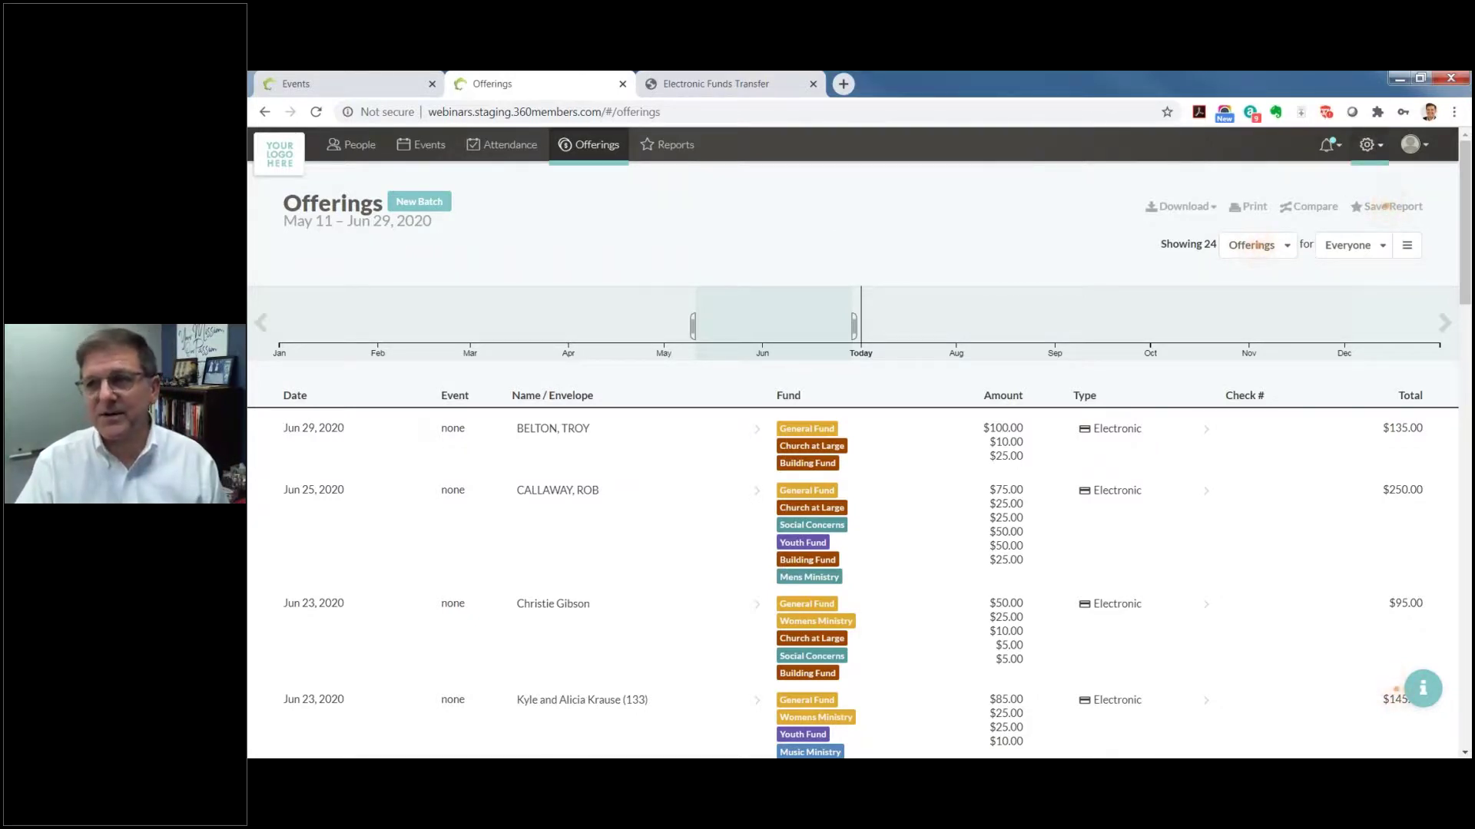
Step: Return to the July 2020 Events calendar showing the July 18 Saturday Worship Service
{"action": "left_click", "coordinate": [386, 81]}
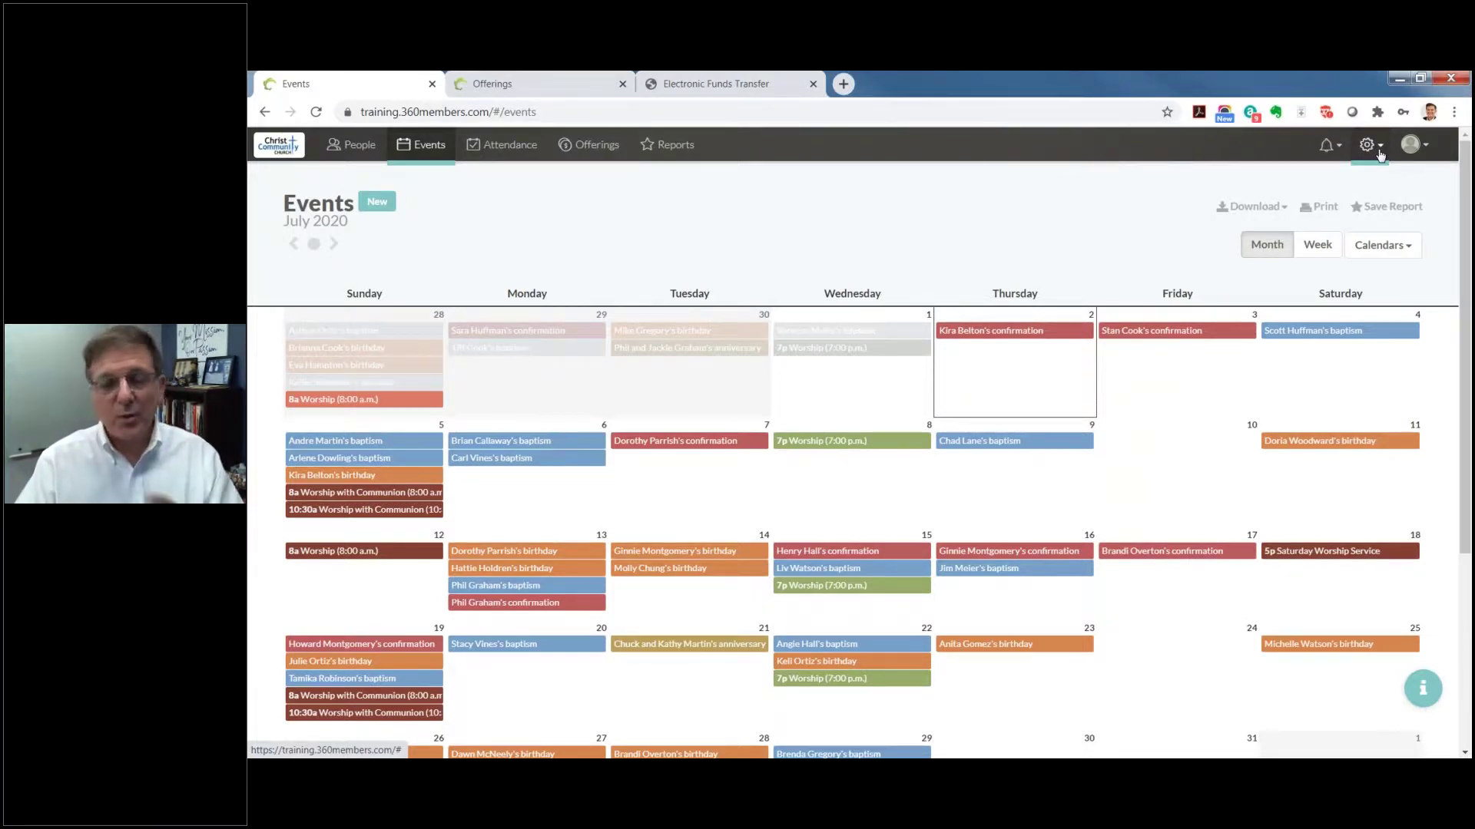
Step: Open Roles under the Admin settings to view each role's permissions
{"action": "left_click", "coordinate": [1380, 156]}
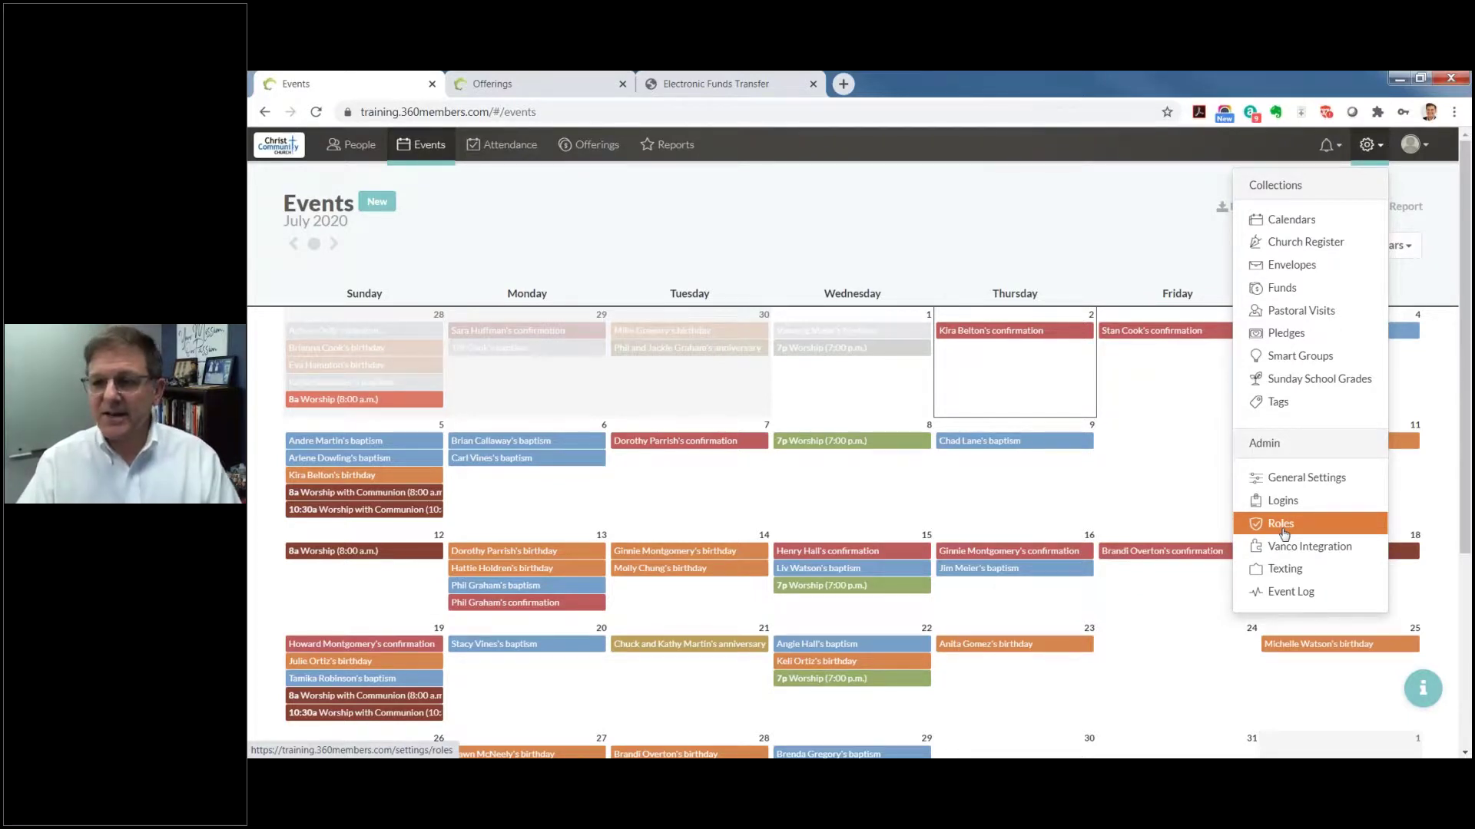
{"action": "left_click", "coordinate": [1282, 526]}
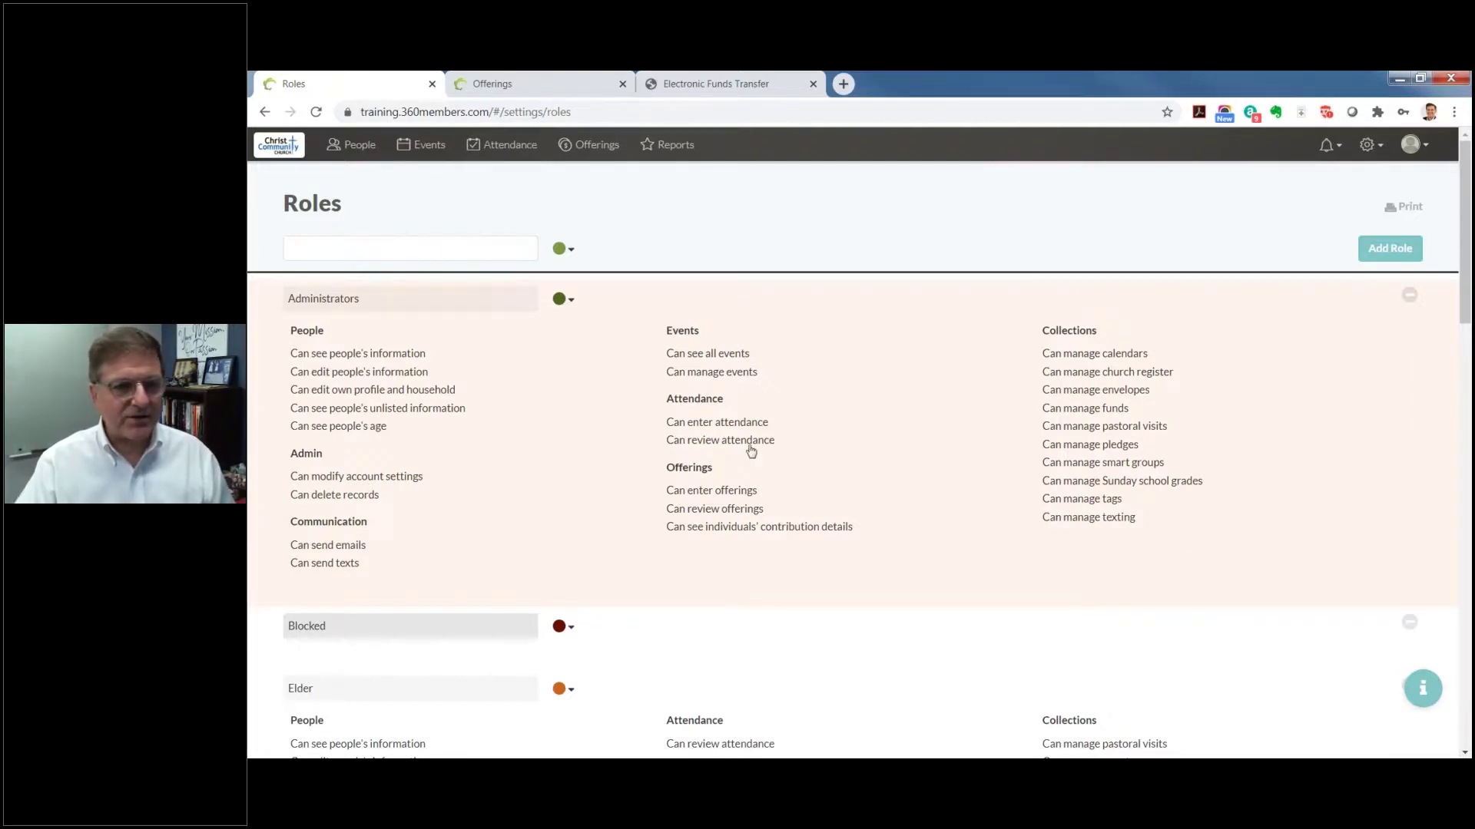
{"action": "scroll", "coordinate": [751, 451], "scroll_direction": "down", "scroll_amount": 3}
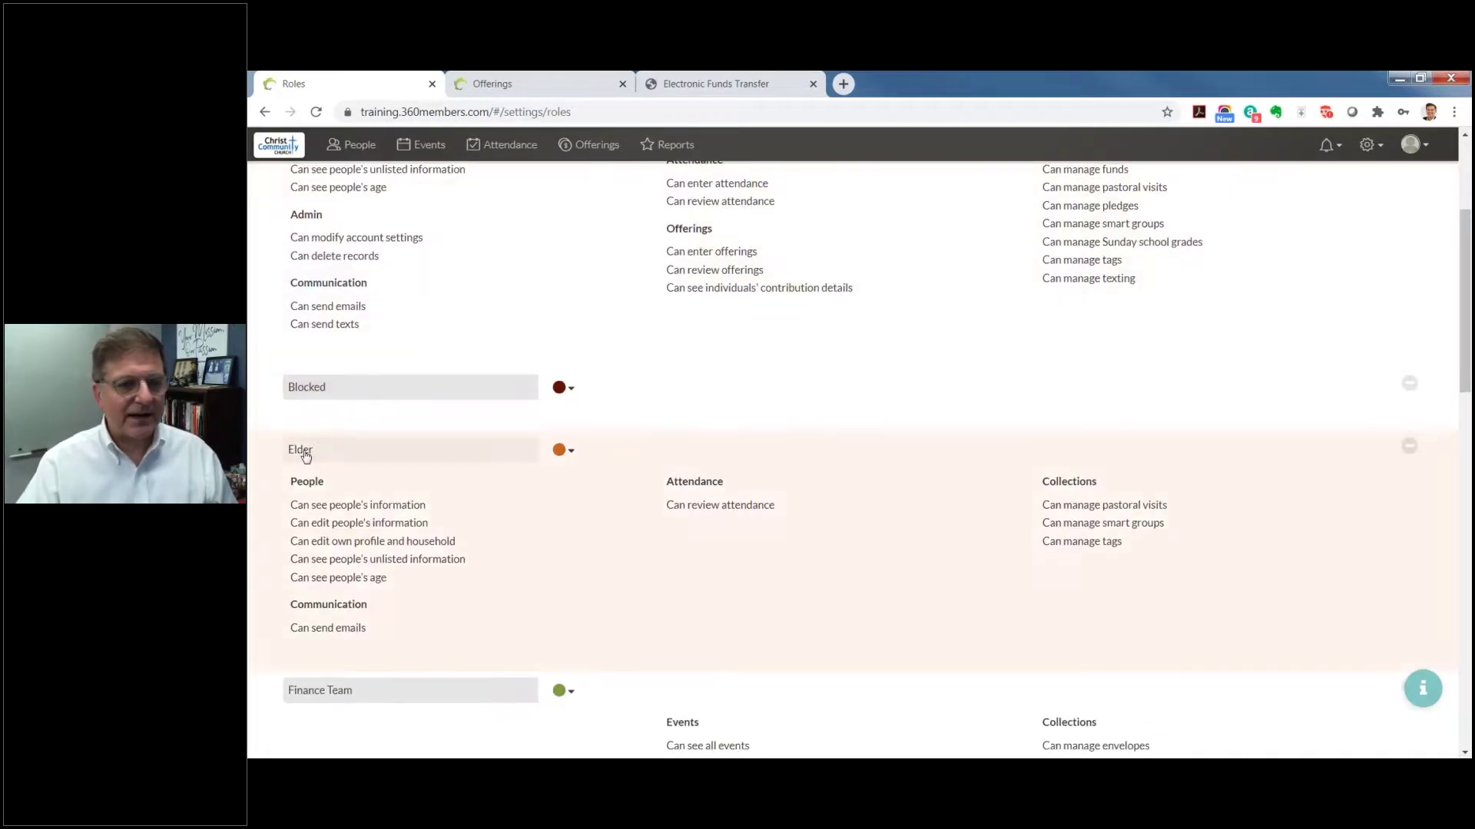
{"action": "scroll", "coordinate": [302, 458], "scroll_direction": "down", "scroll_amount": 2}
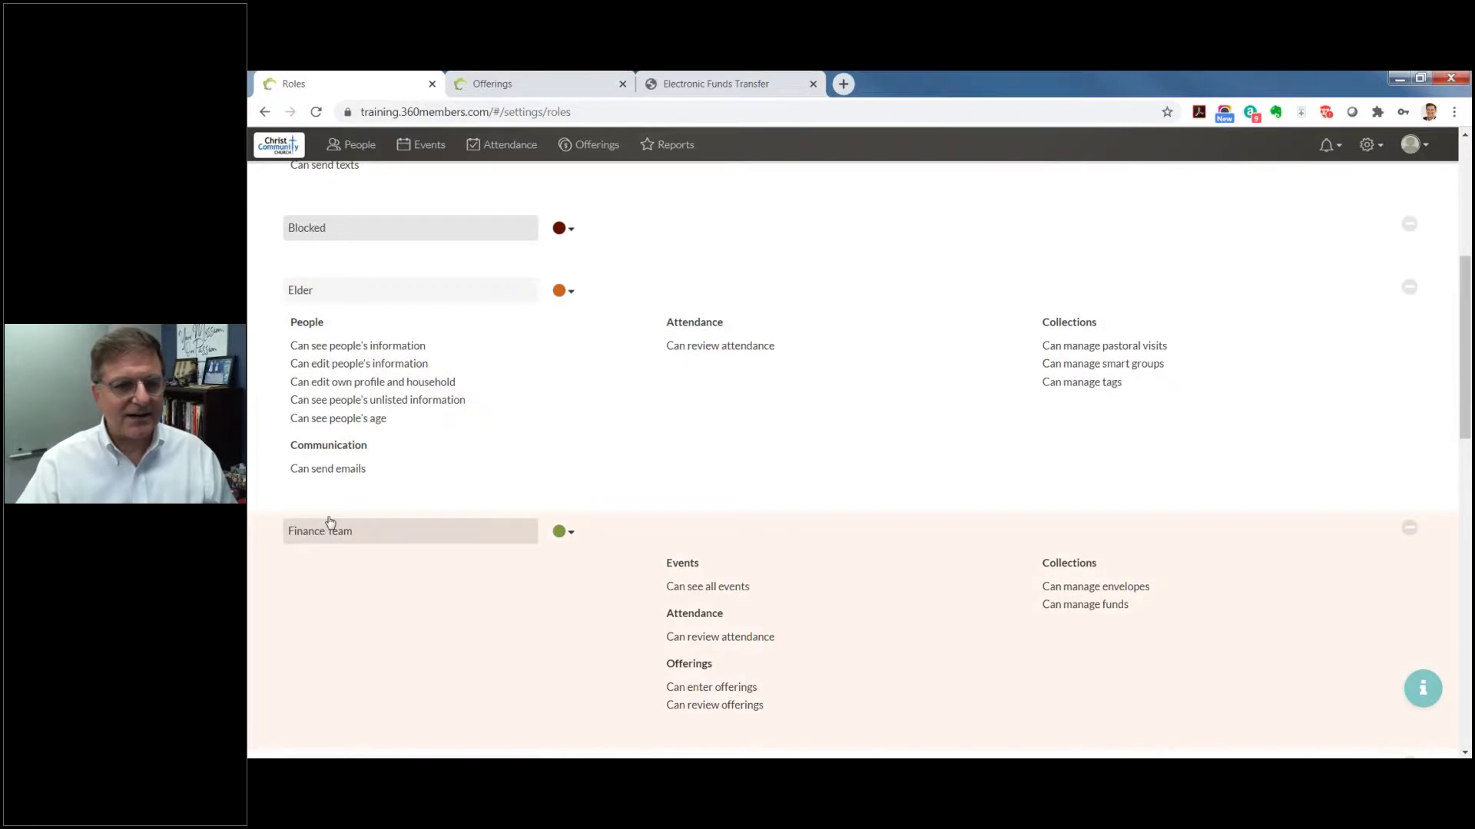
{"action": "scroll", "coordinate": [330, 522], "scroll_direction": "up", "scroll_amount": 5}
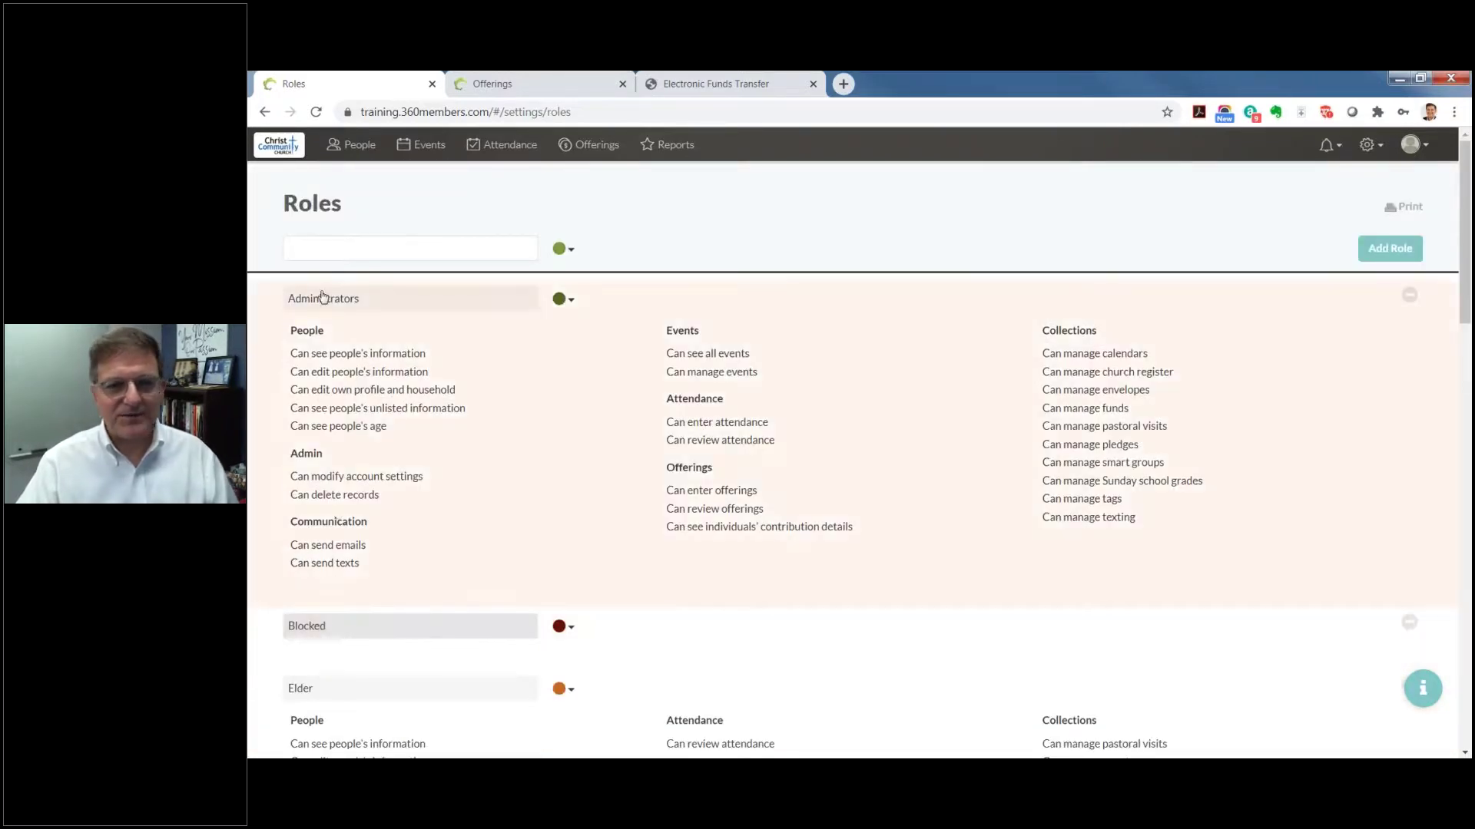
{"action": "scroll", "coordinate": [331, 309], "scroll_direction": "down", "scroll_amount": 8}
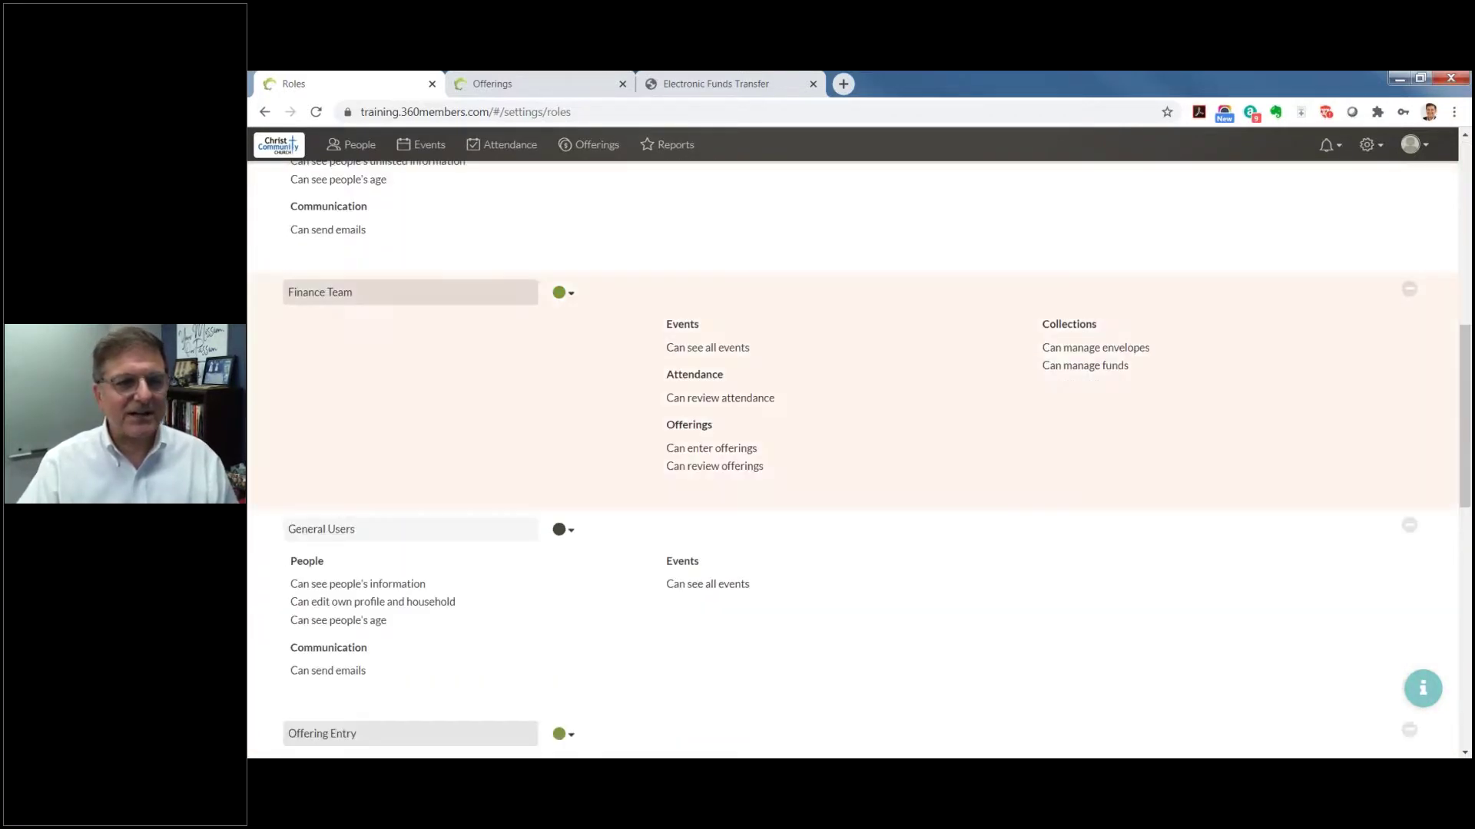
{"action": "left_click", "coordinate": [343, 302]}
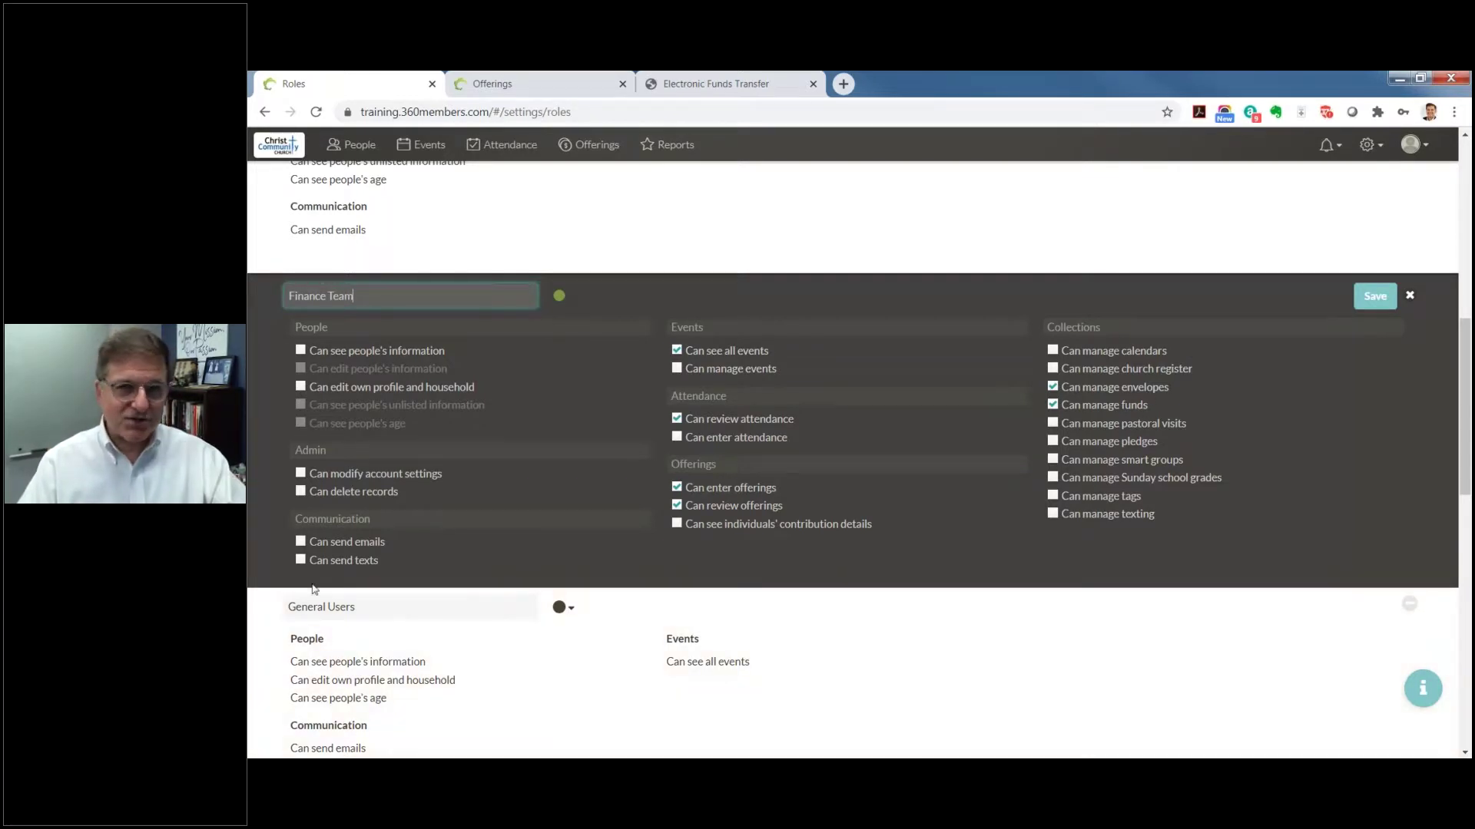
{"action": "left_click", "coordinate": [1392, 290]}
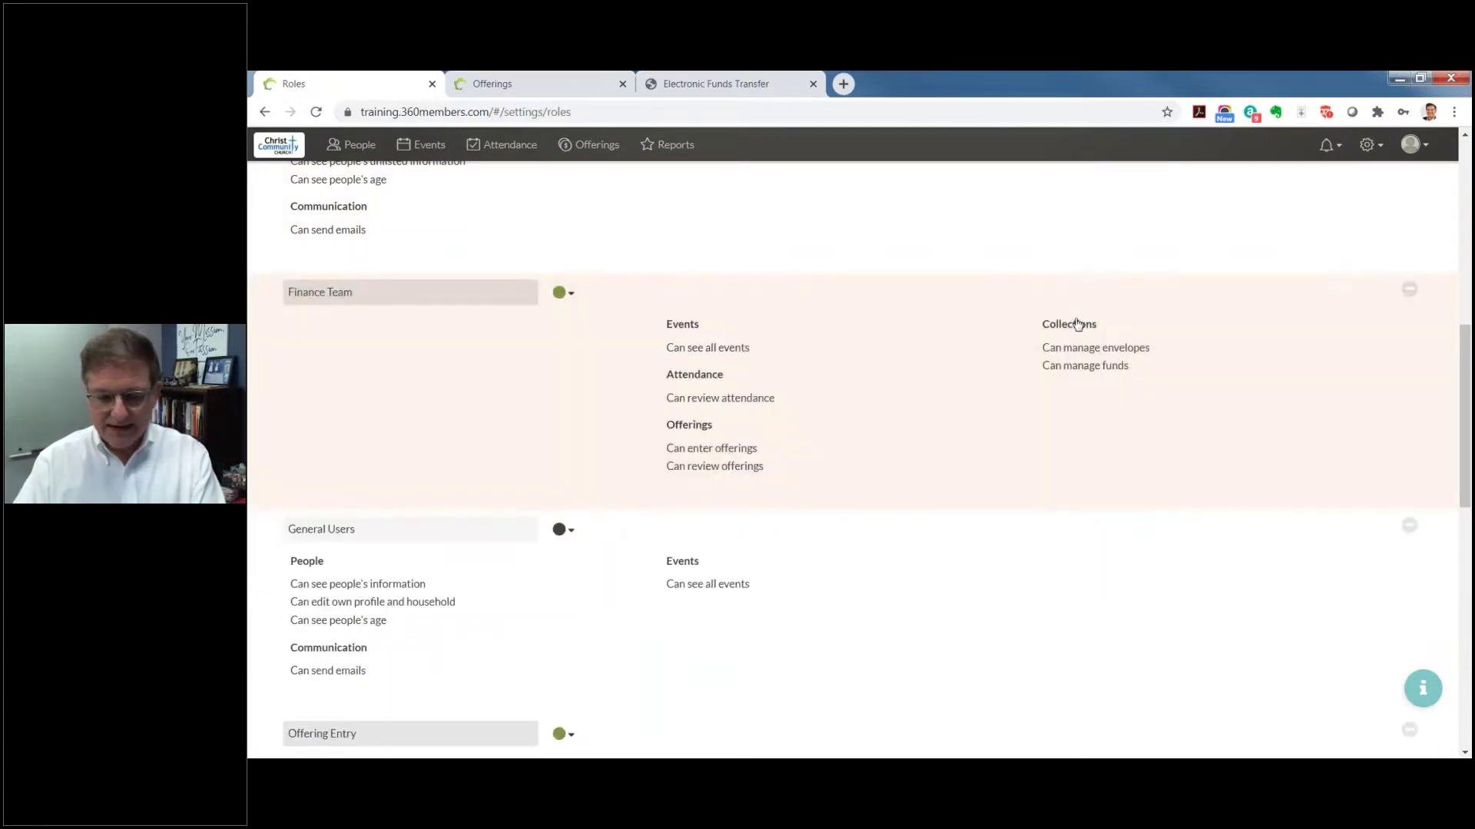